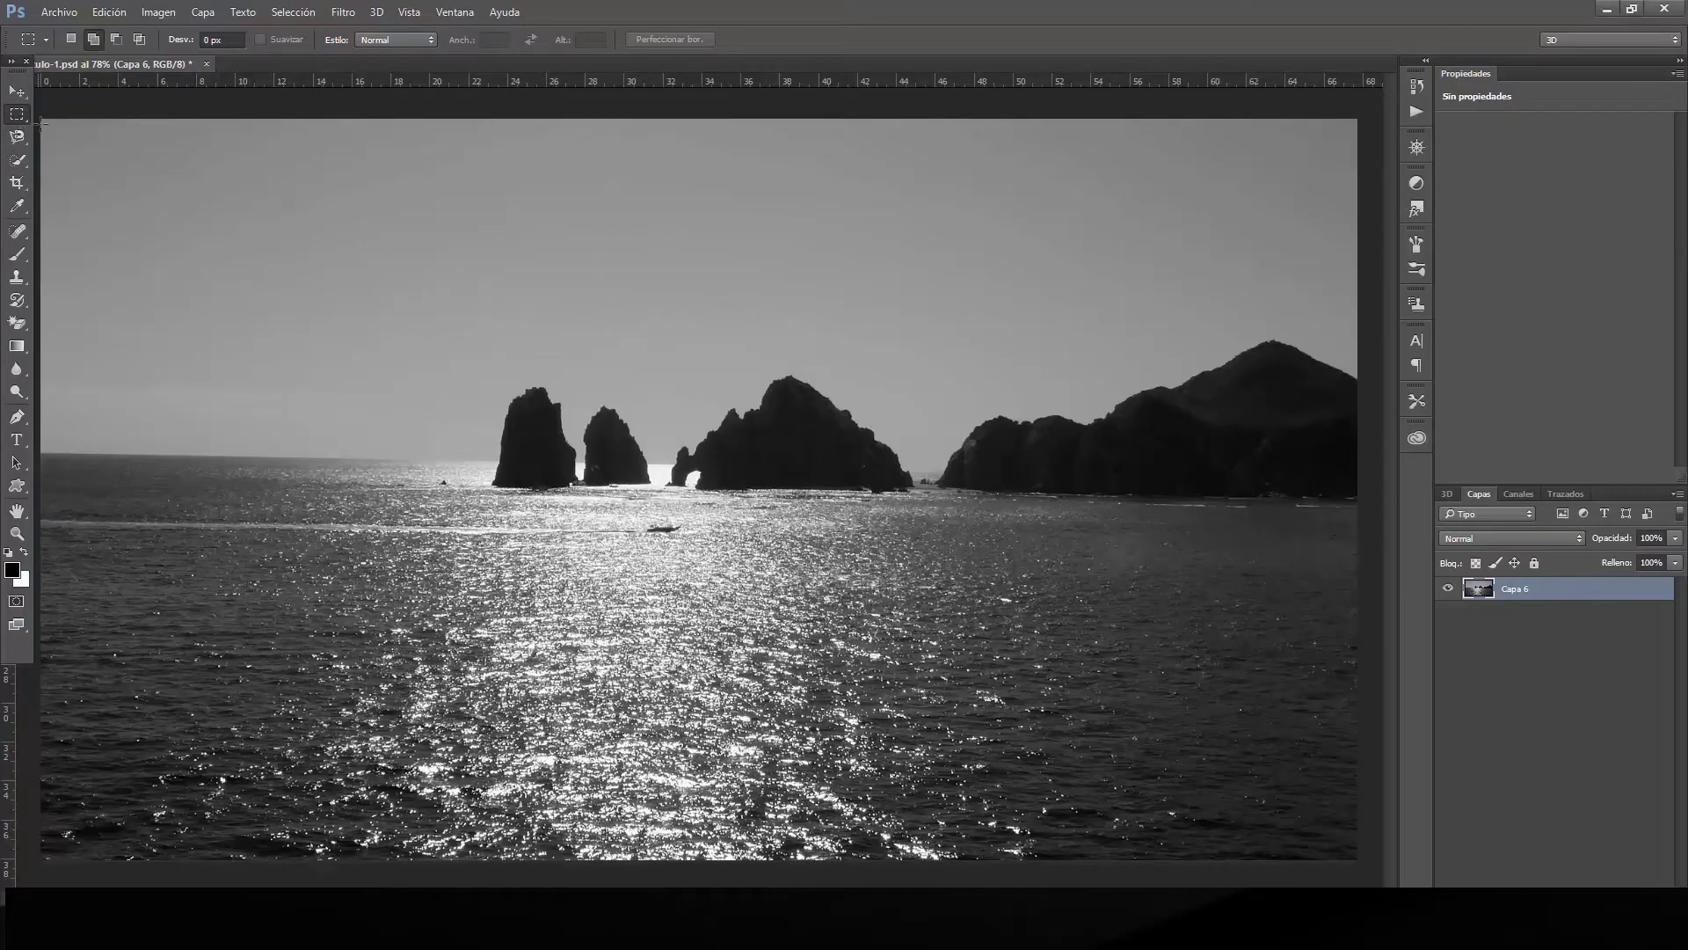
Marquee-select the area above the horizon and clear the upper sky with the Magic Eraser.
mouse_move(40, 115)
left_mouse_down()
mouse_move(526, 573)
mouse_move(883, 546)
left_mouse_up()
mouse_move(1069, 554)
left_mouse_down()
mouse_move(1258, 493)
mouse_move(1336, 510)
mouse_move(1377, 492)
mouse_move(1358, 513)
left_mouse_up()
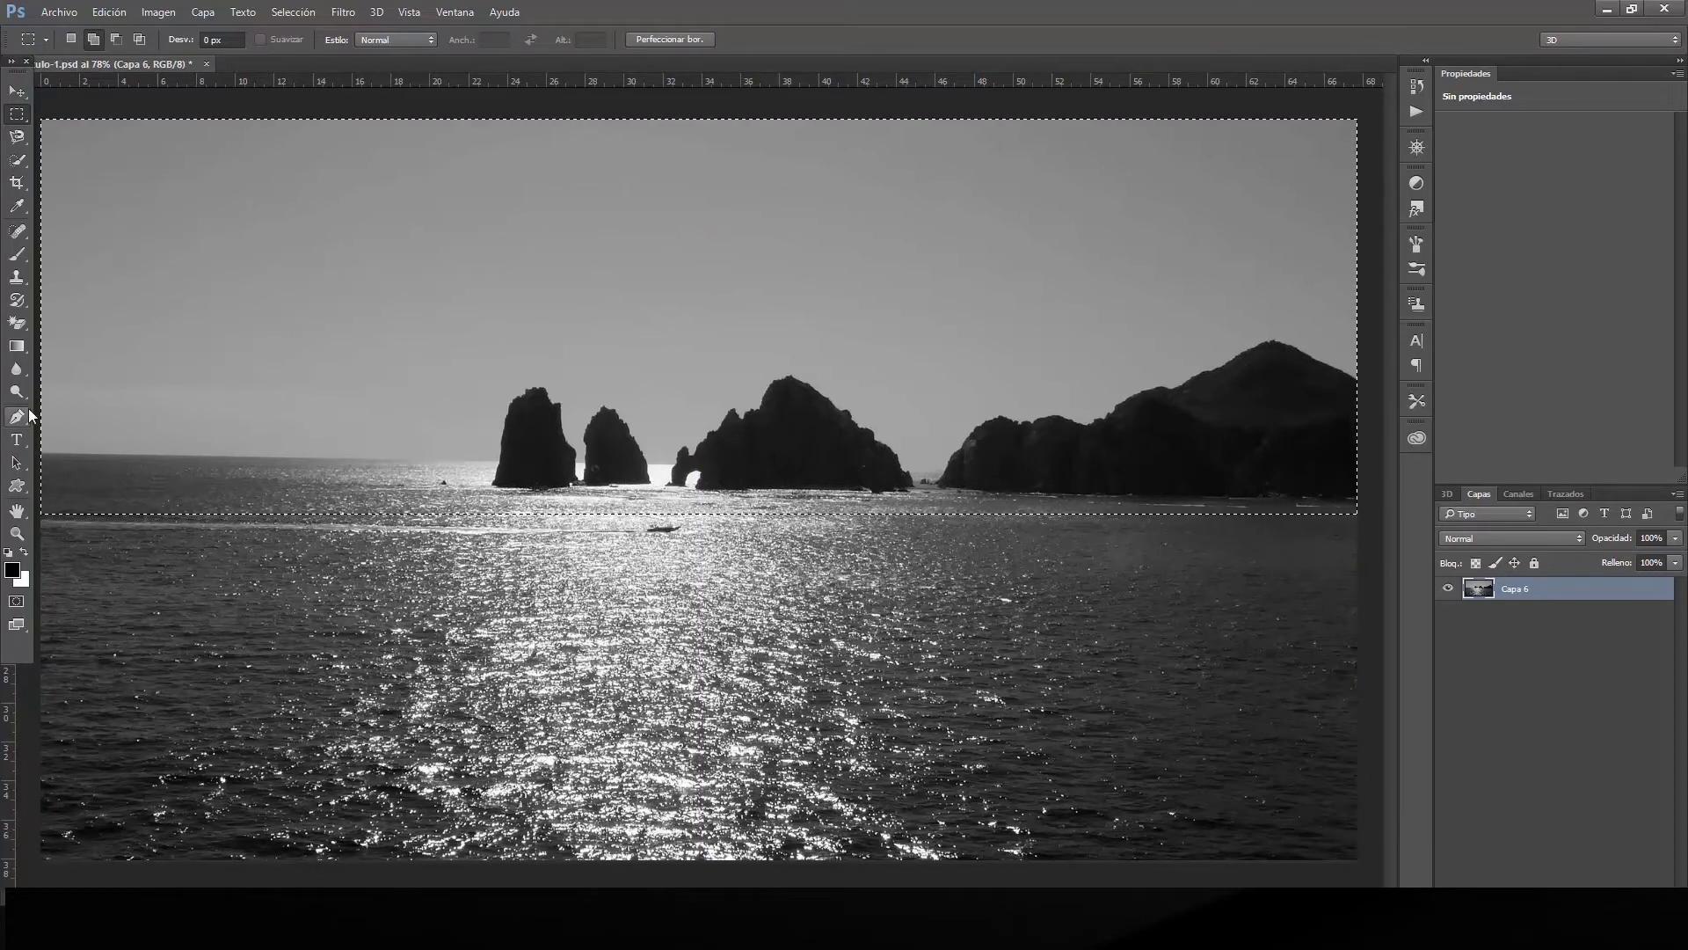
left_click(18, 323)
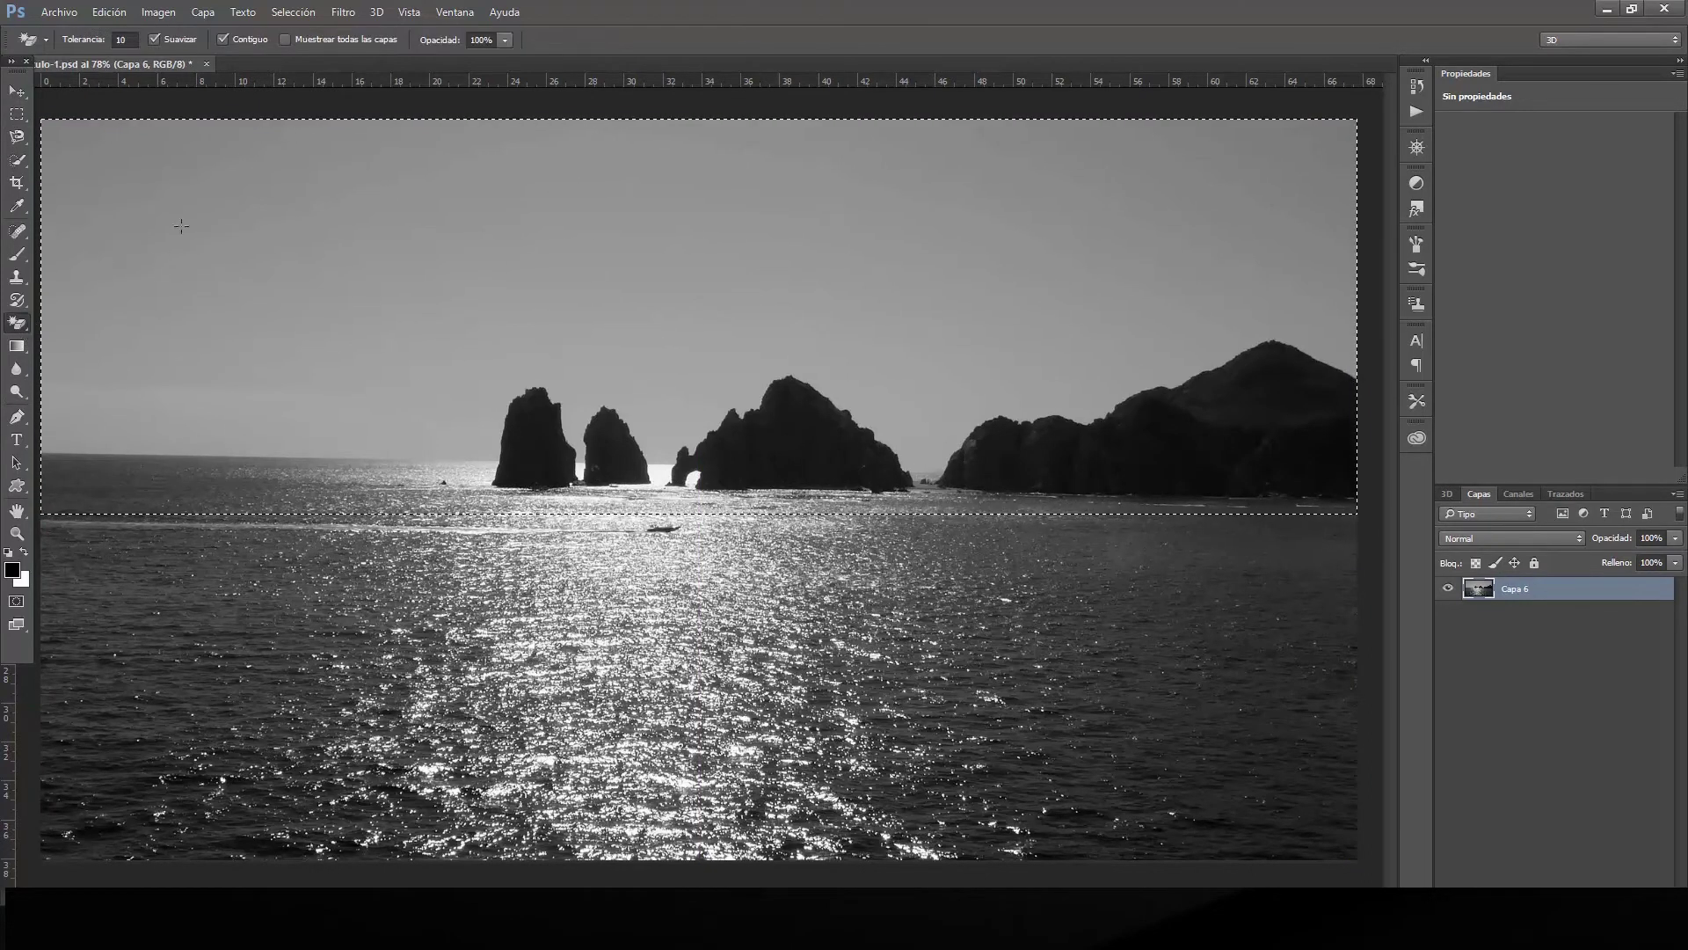
left_click(195, 211)
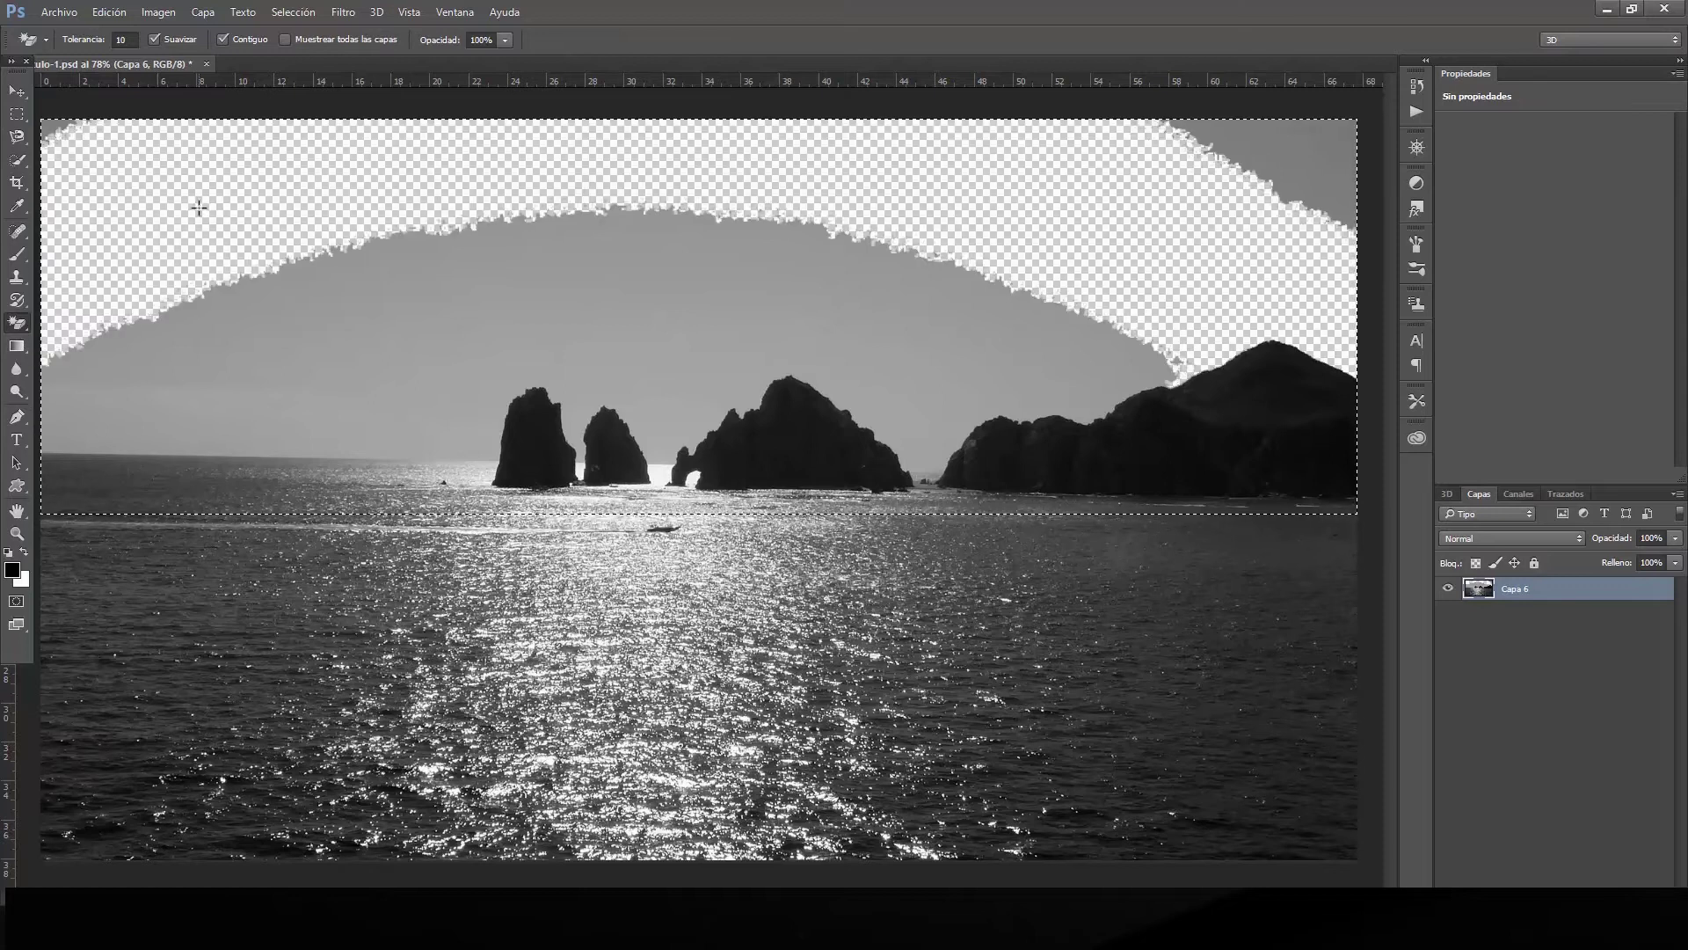
Erase the remaining sky and rocks with a 5000 px Eraser brush.
right_click(18, 324)
left_click(93, 320)
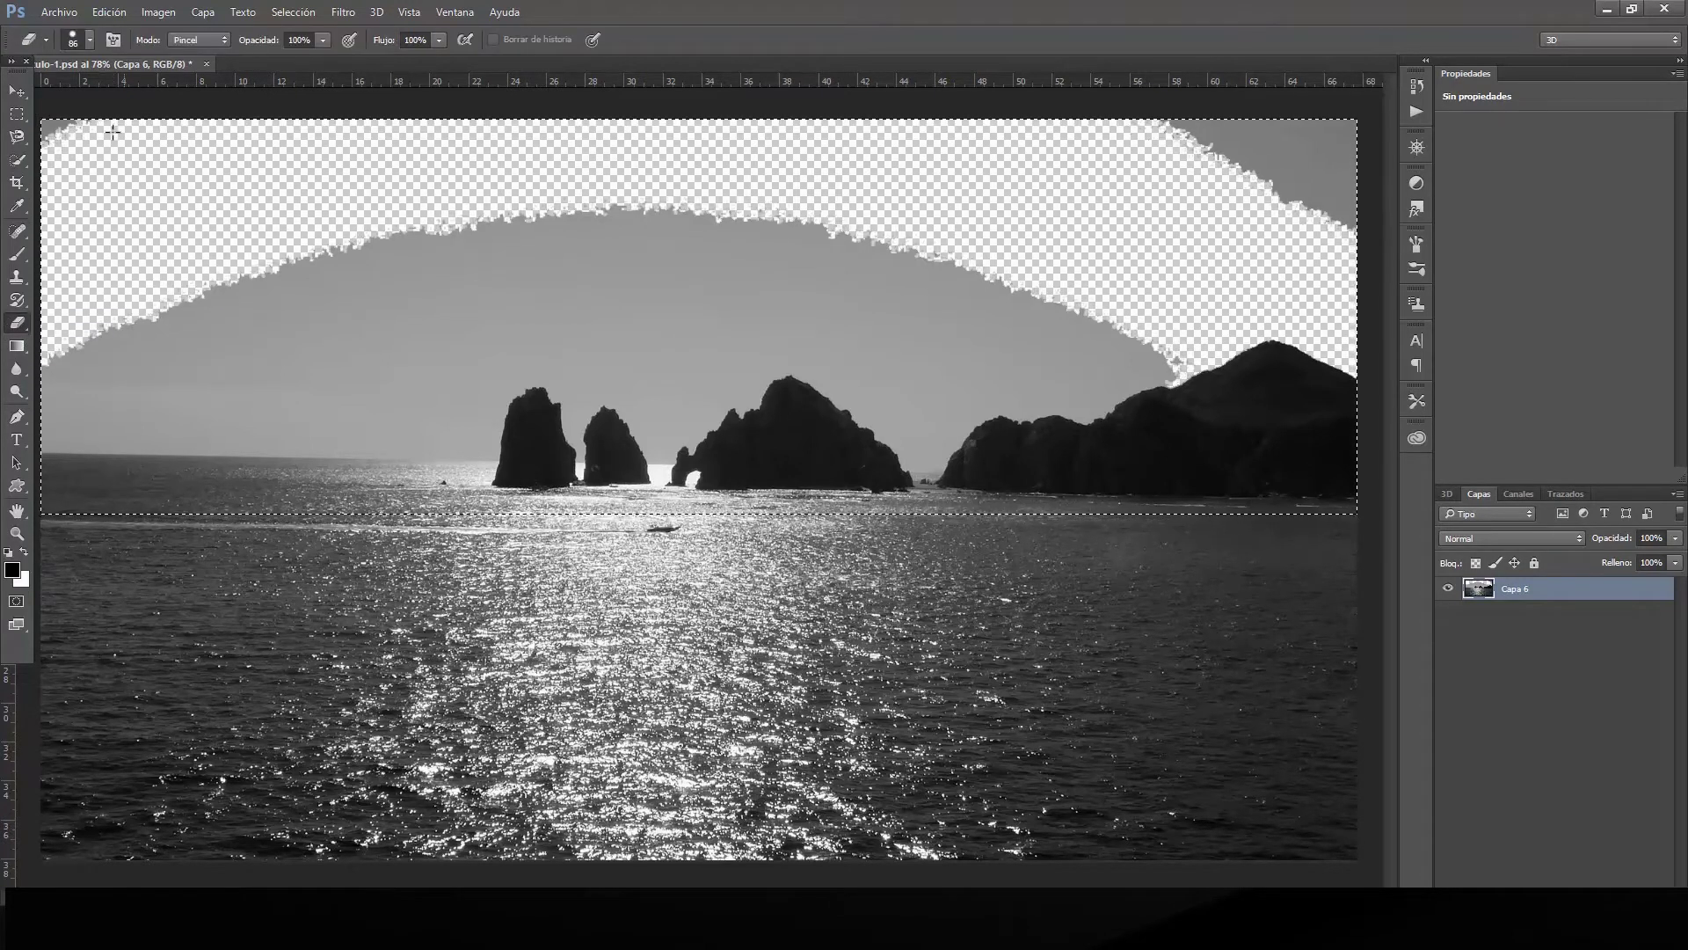
left_click(90, 40)
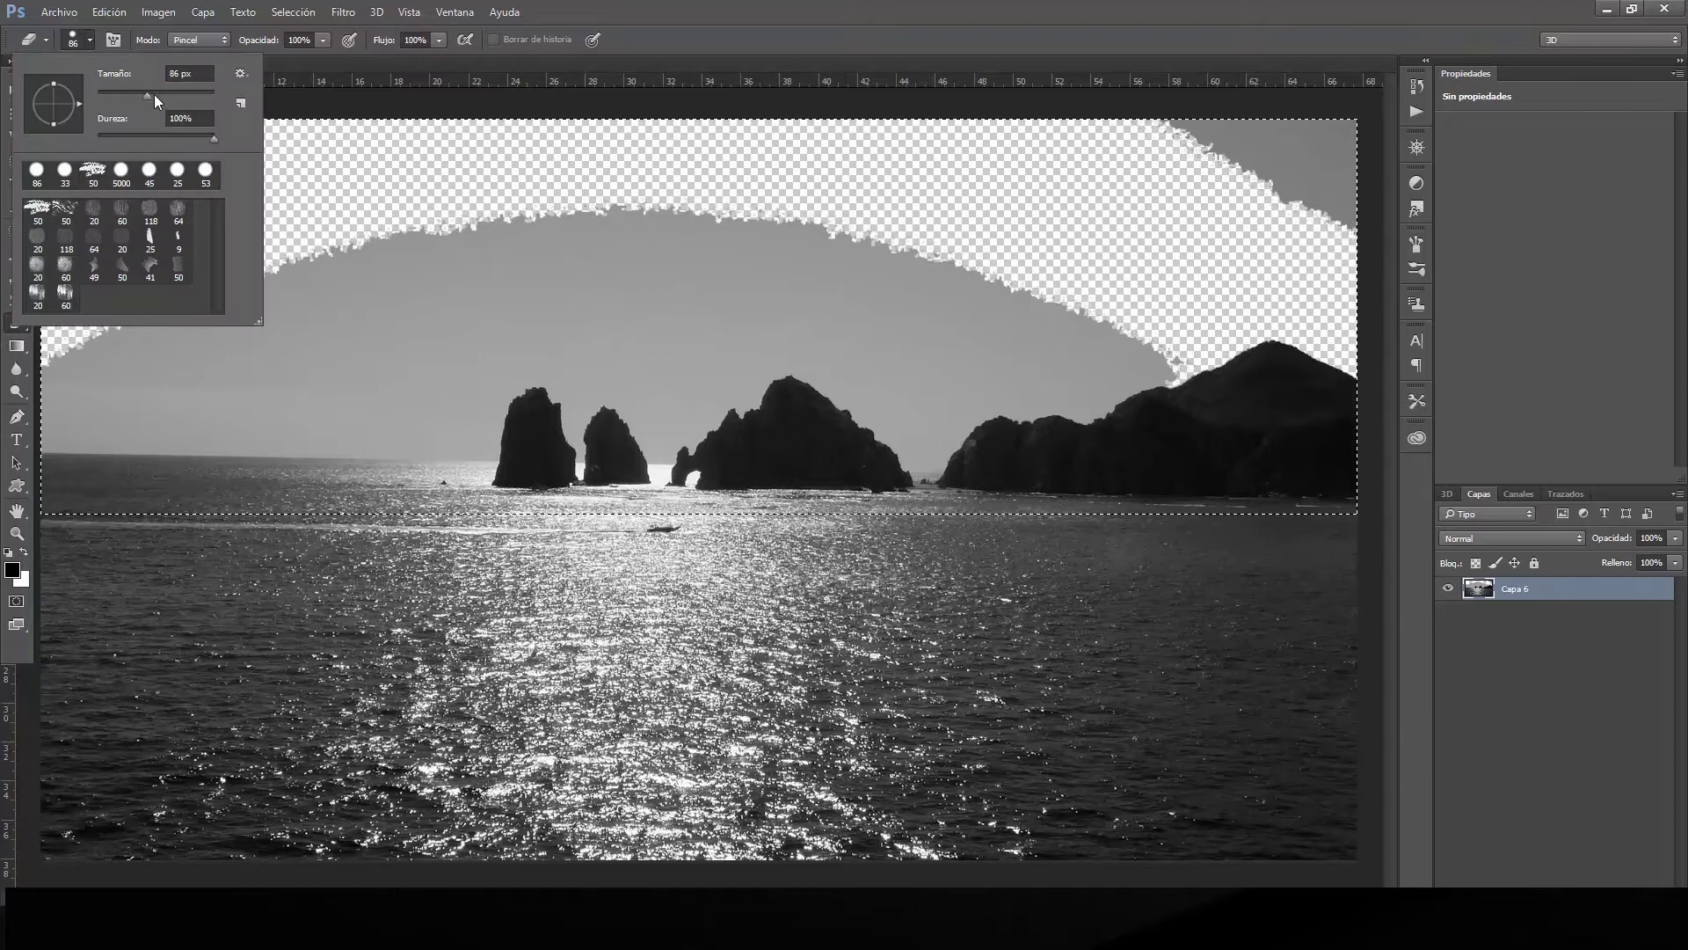
key("Return")
left_click(631, 269)
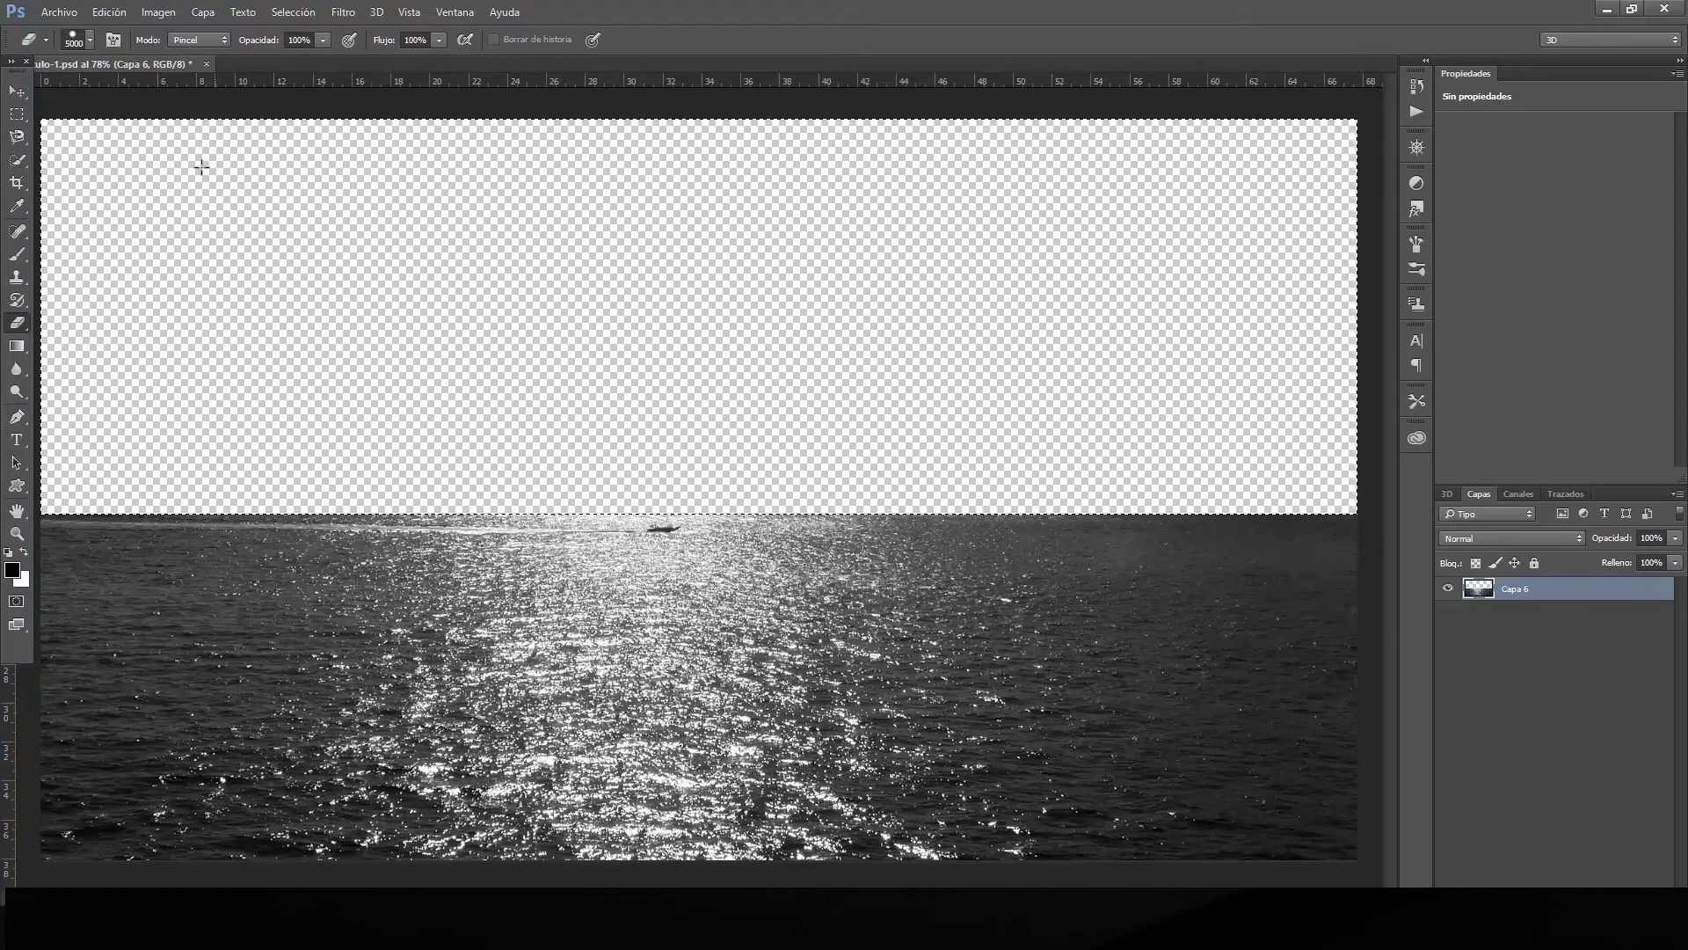
left_click(293, 12)
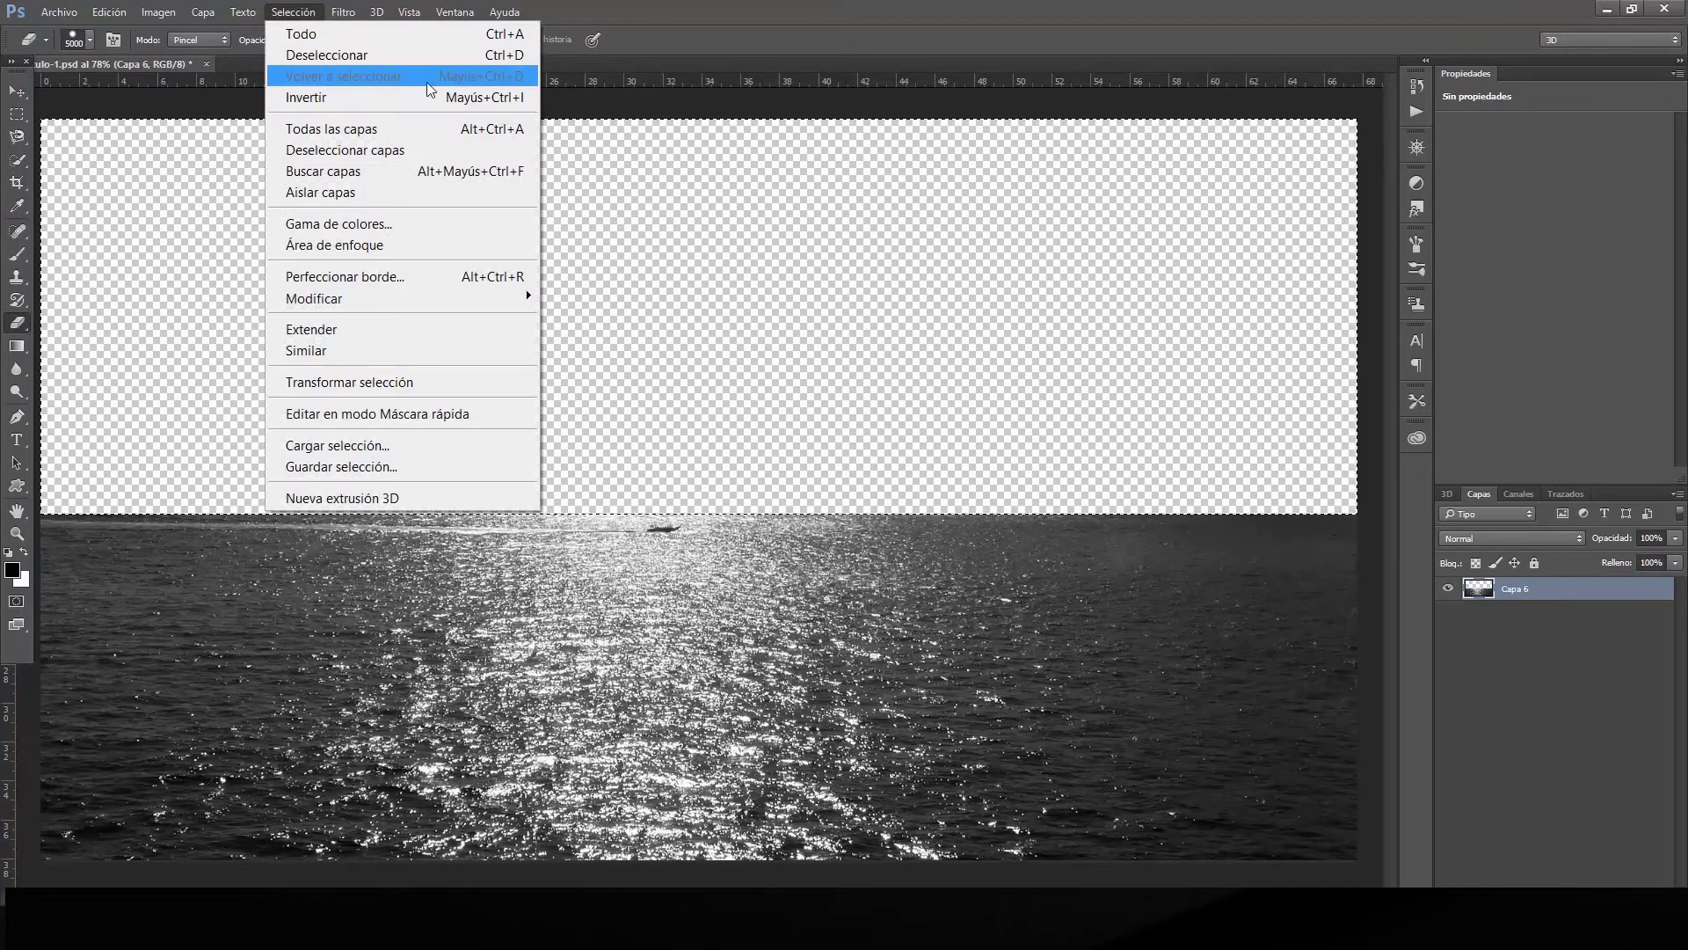
Invert the selection and add a colorized Hue/Saturation layer (hue 237, saturation 29), then select Capa 6.
left_click(383, 98)
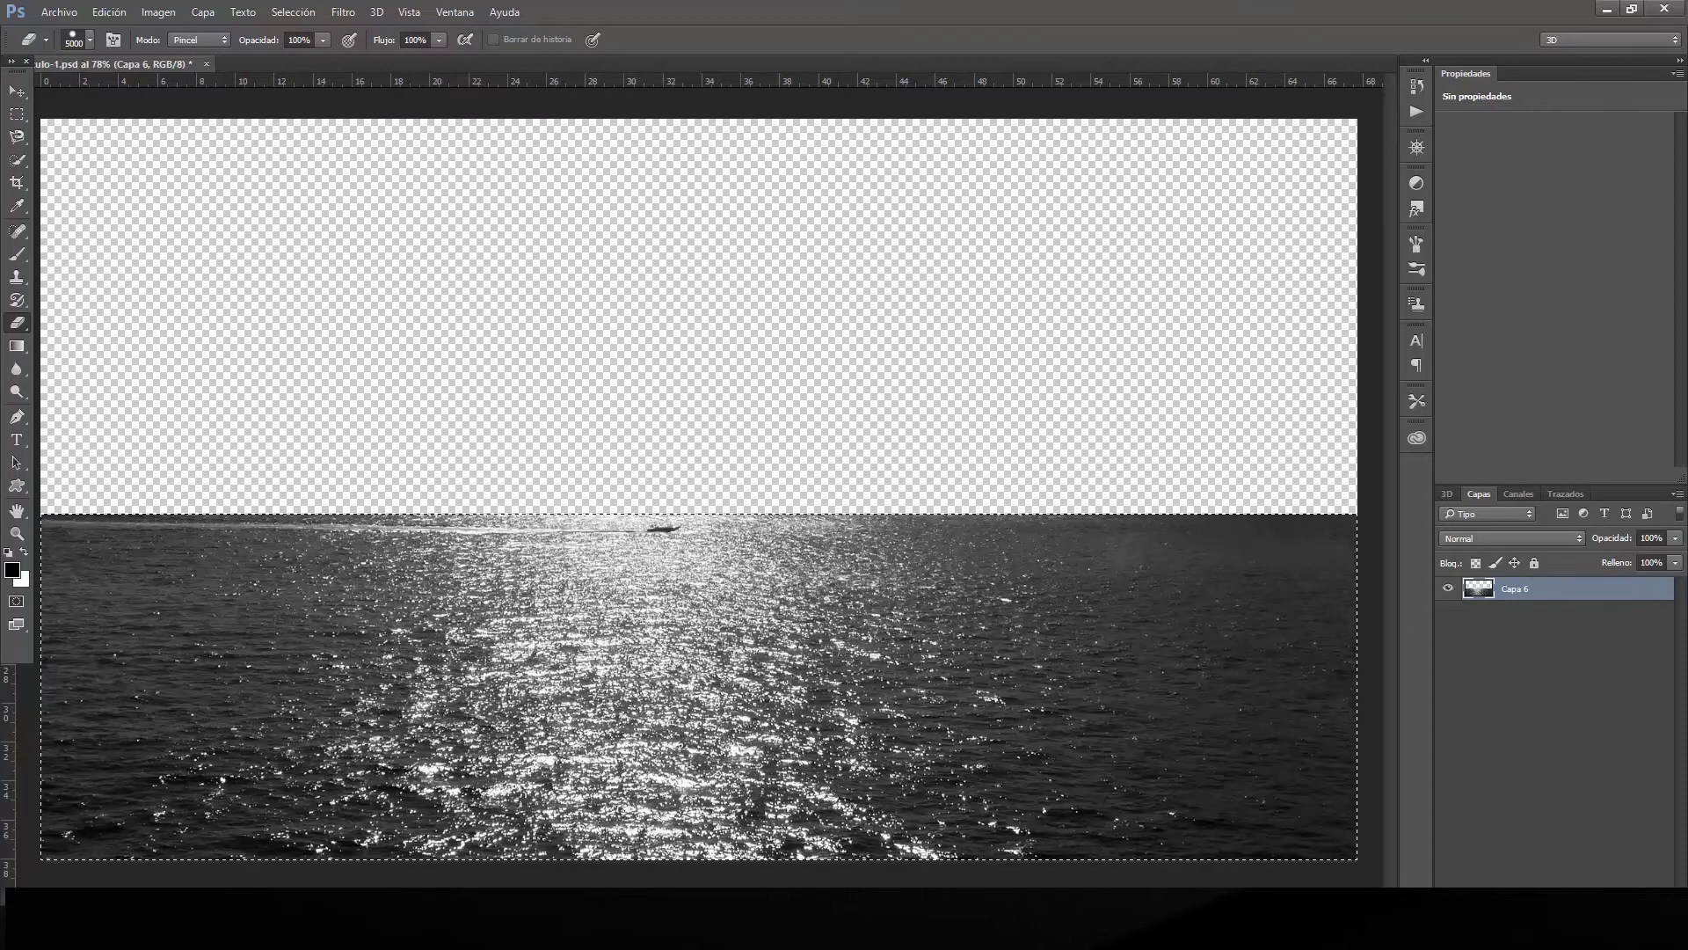
left_click(1566, 915)
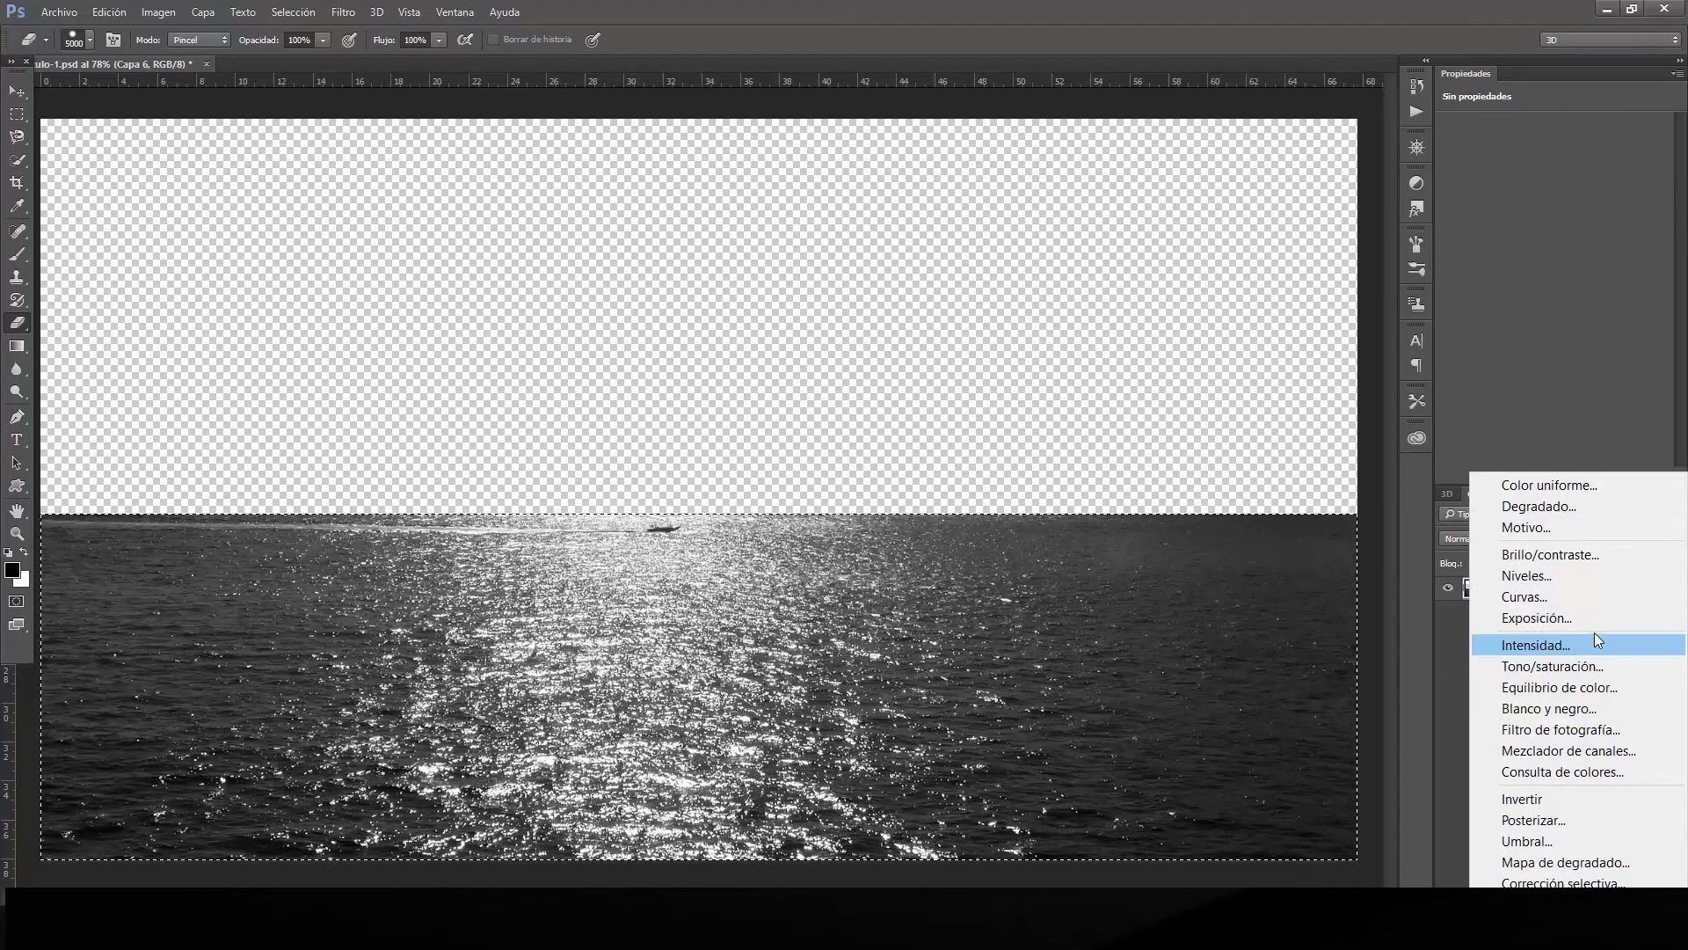
left_click(1574, 665)
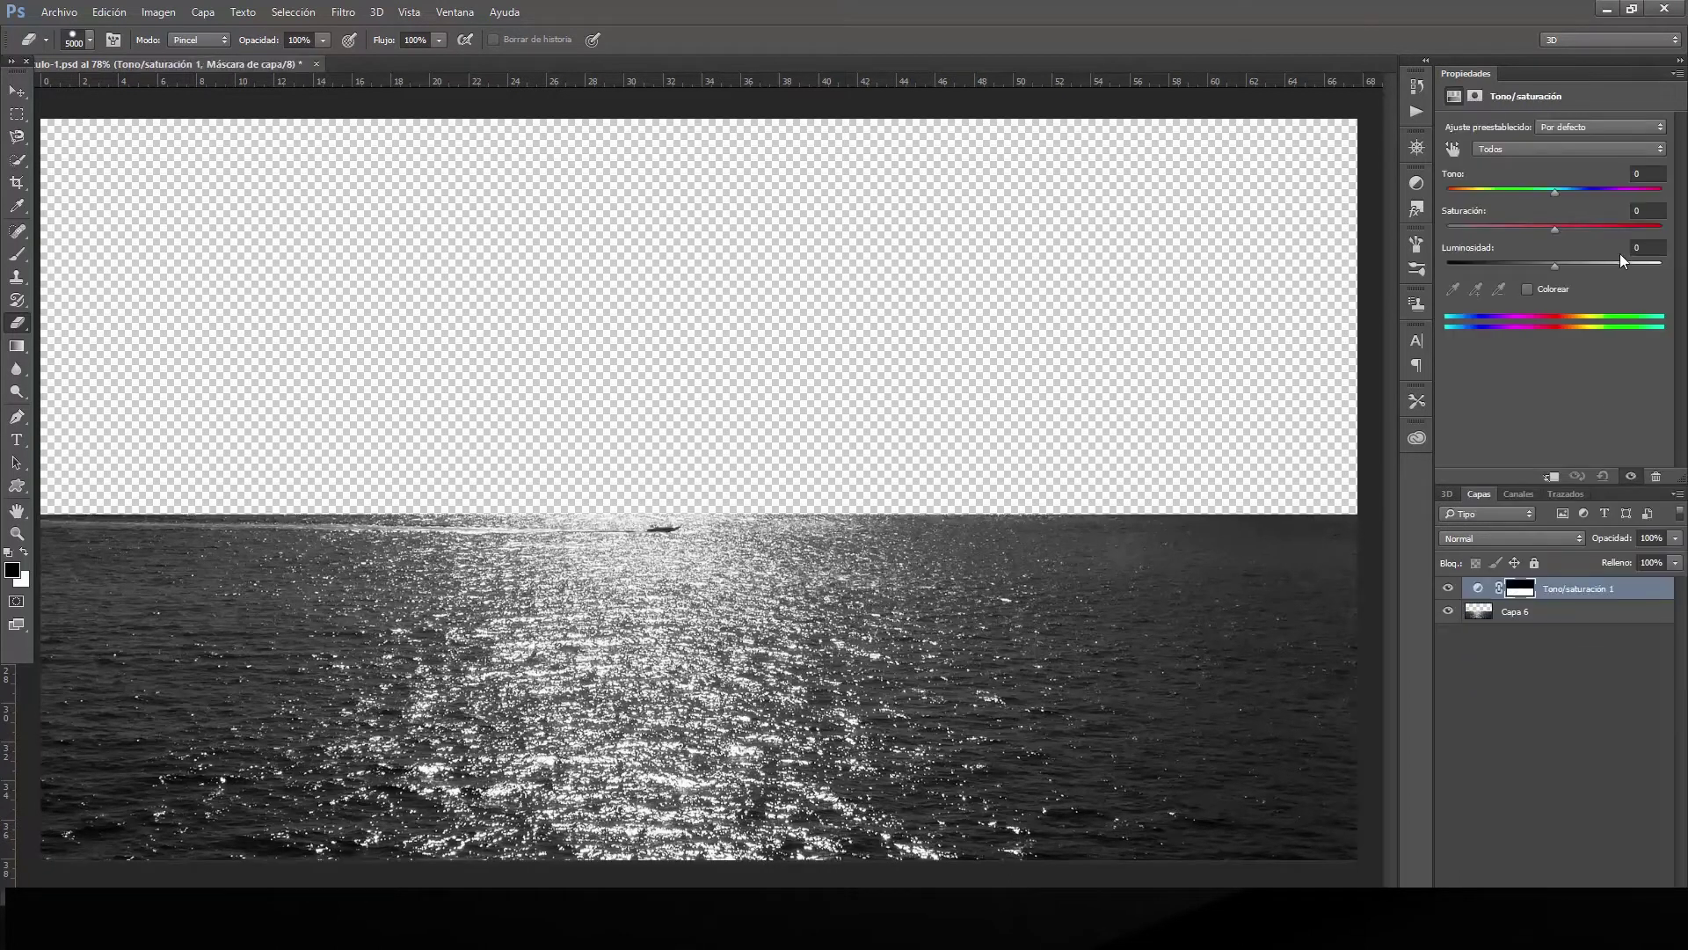
left_click(1530, 287)
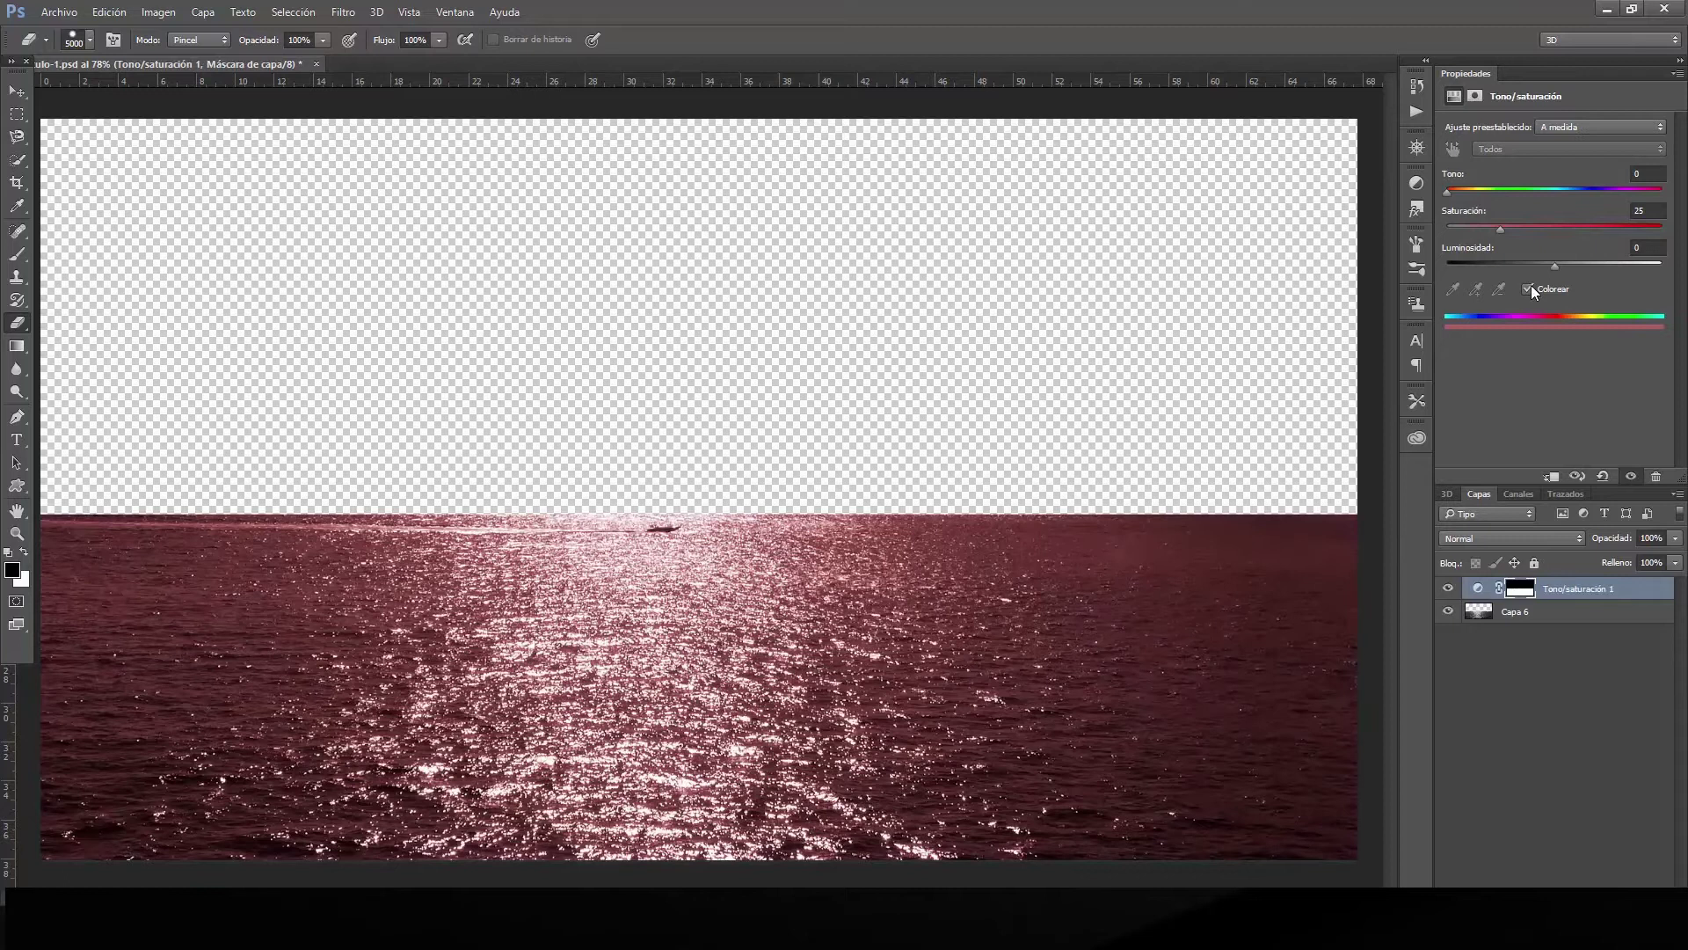
left_click_drag(1453, 195, 1588, 201)
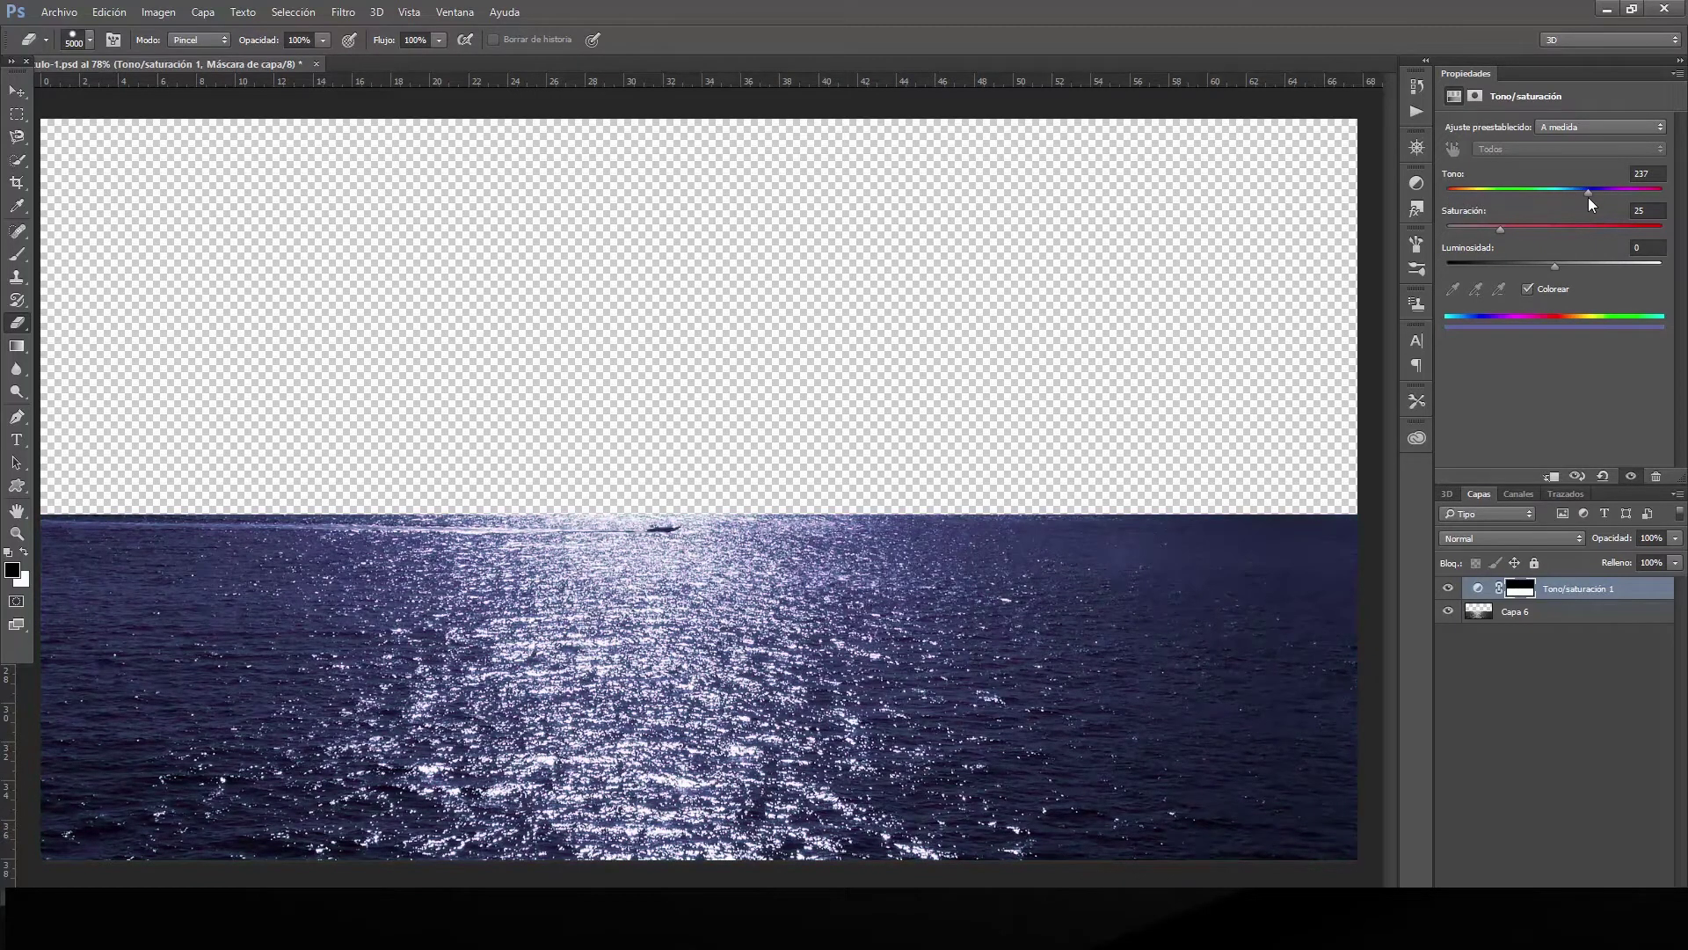
mouse_move(1498, 226)
left_mouse_down()
mouse_move(1545, 226)
mouse_move(1520, 226)
mouse_move(1554, 265)
left_mouse_up()
left_click(312, 18)
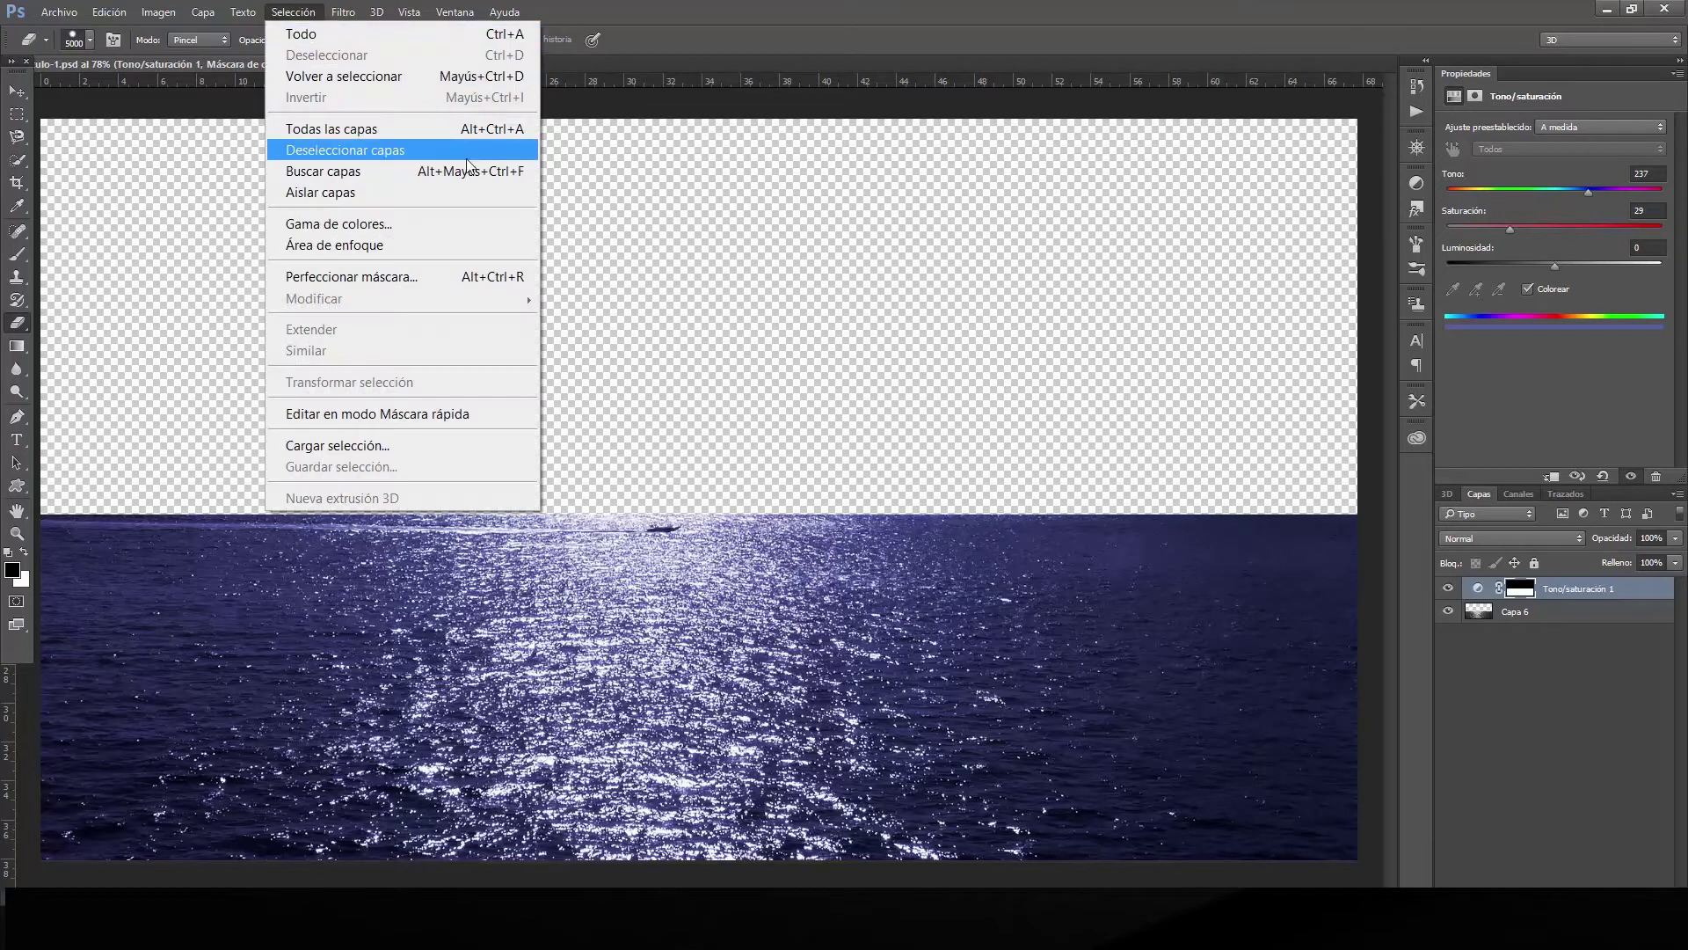
left_click(780, 39)
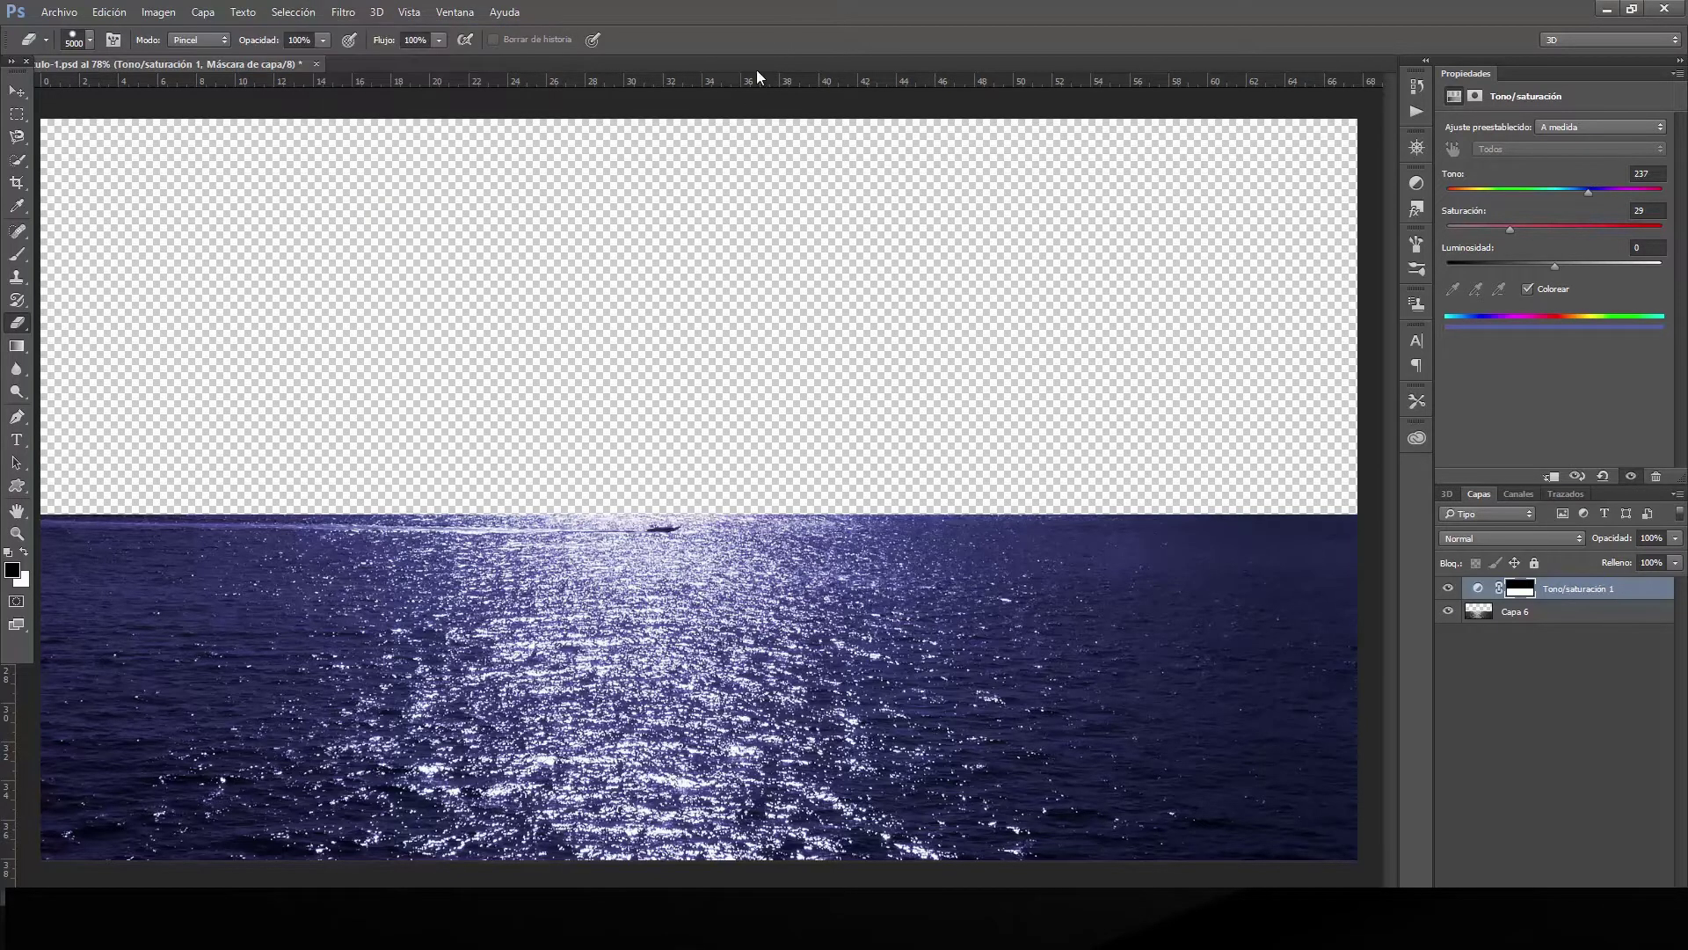
left_click(1509, 615)
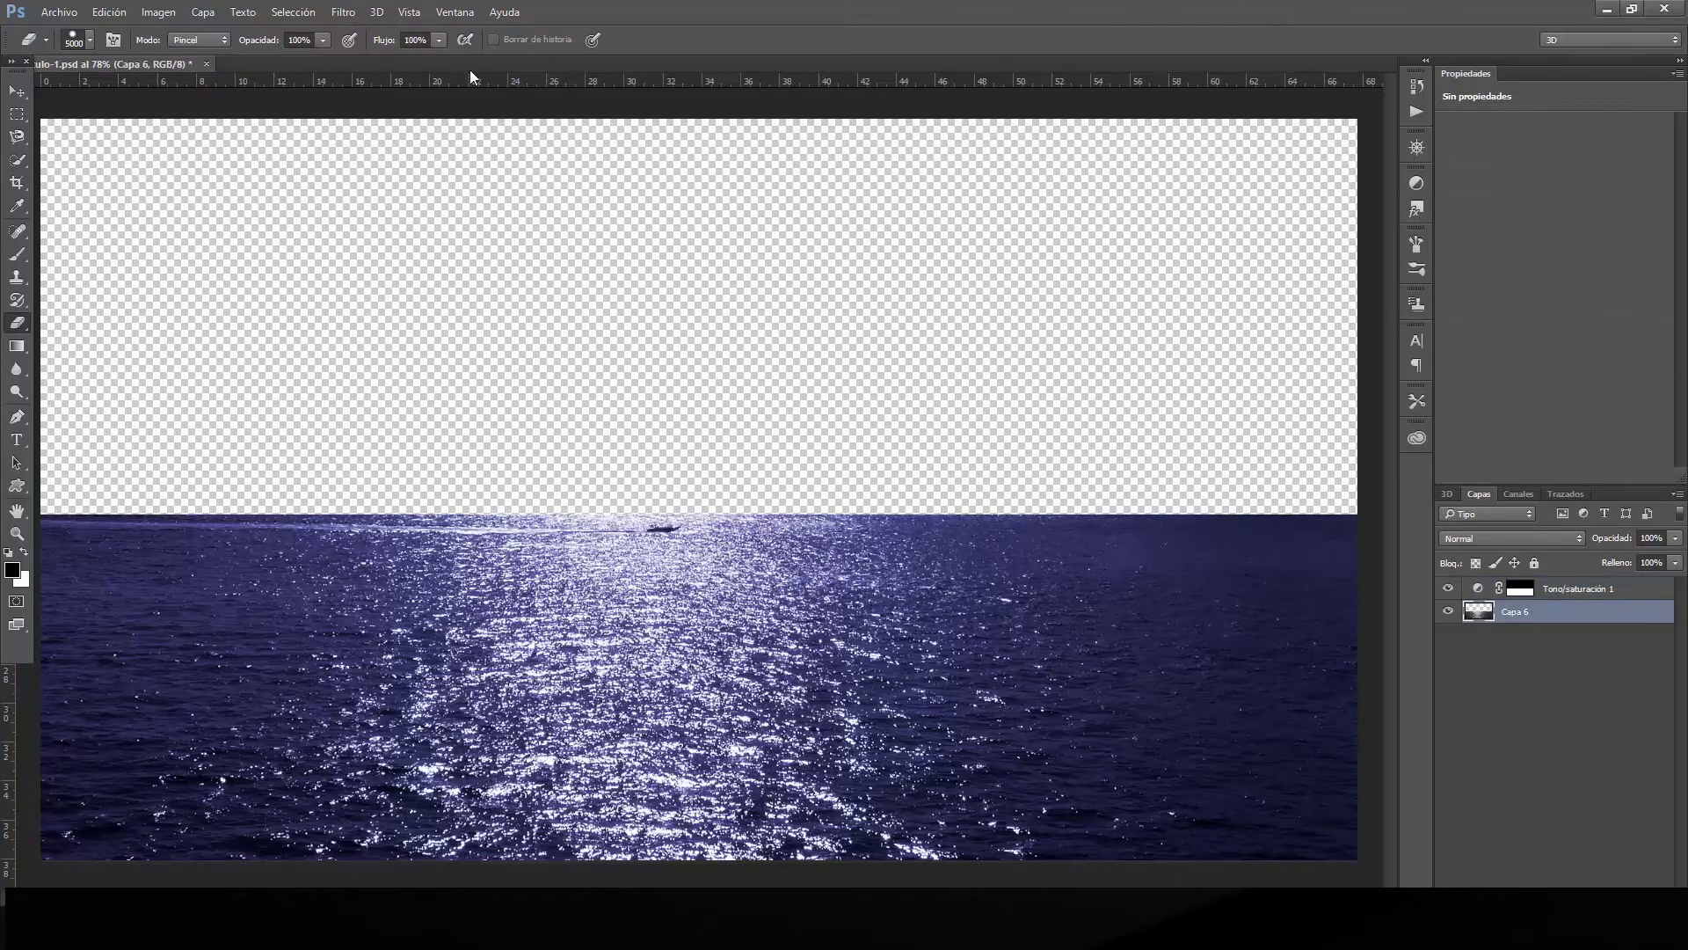
Open the cityscape photo without colour management.
left_click(59, 12)
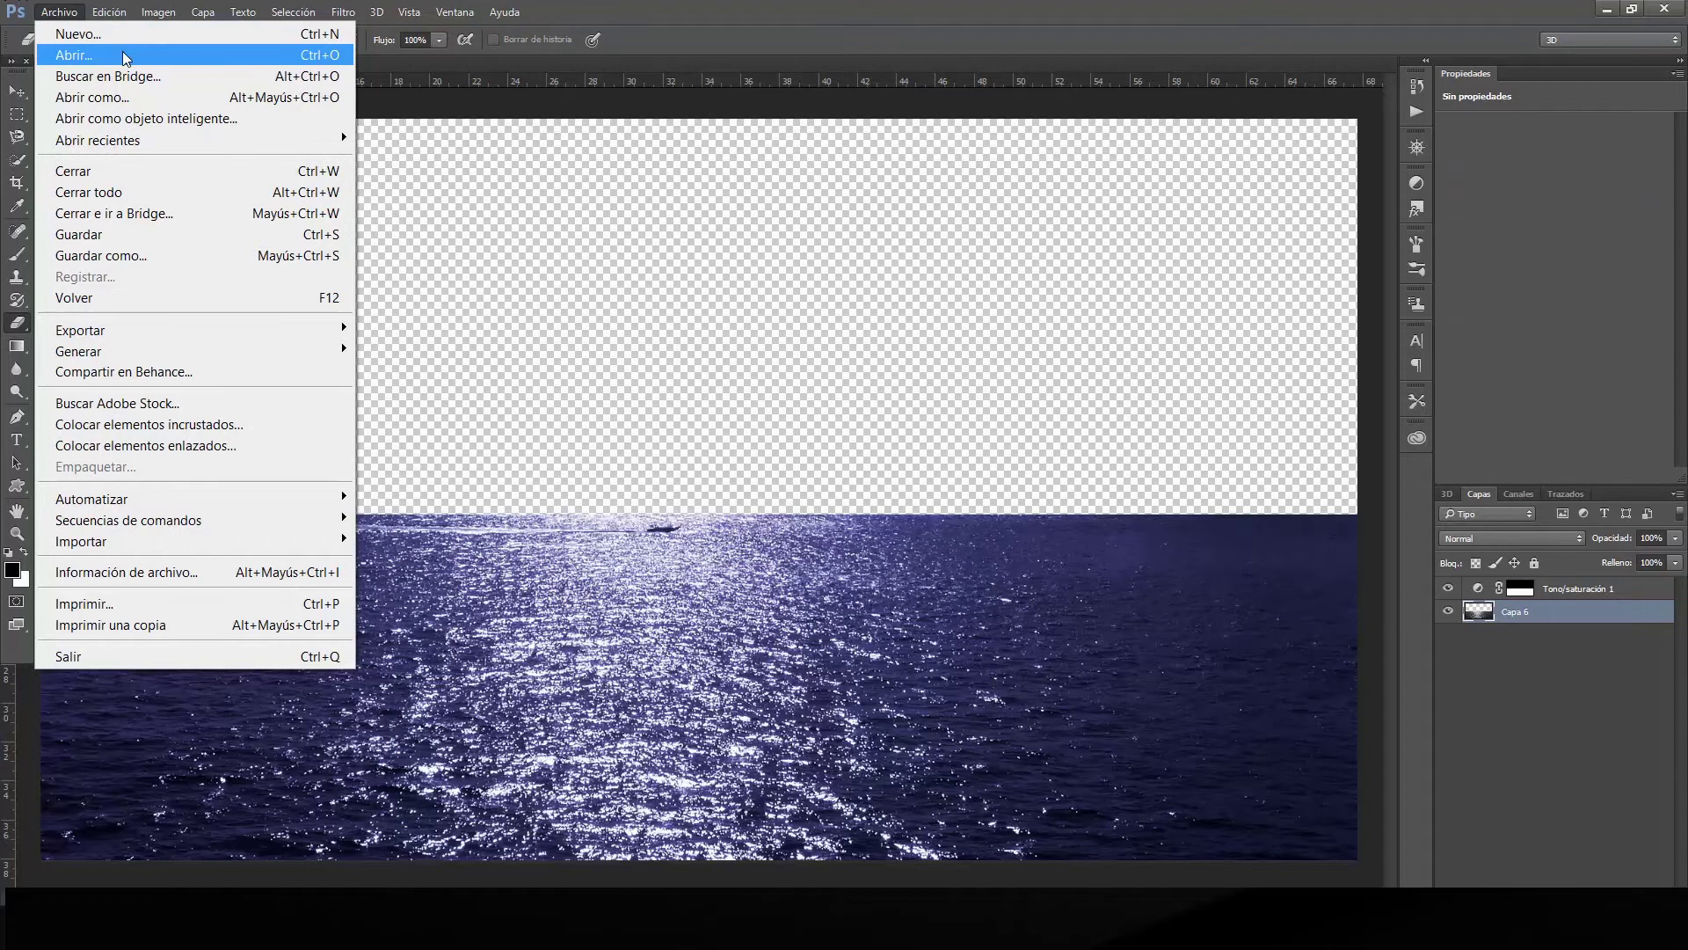
left_click(126, 58)
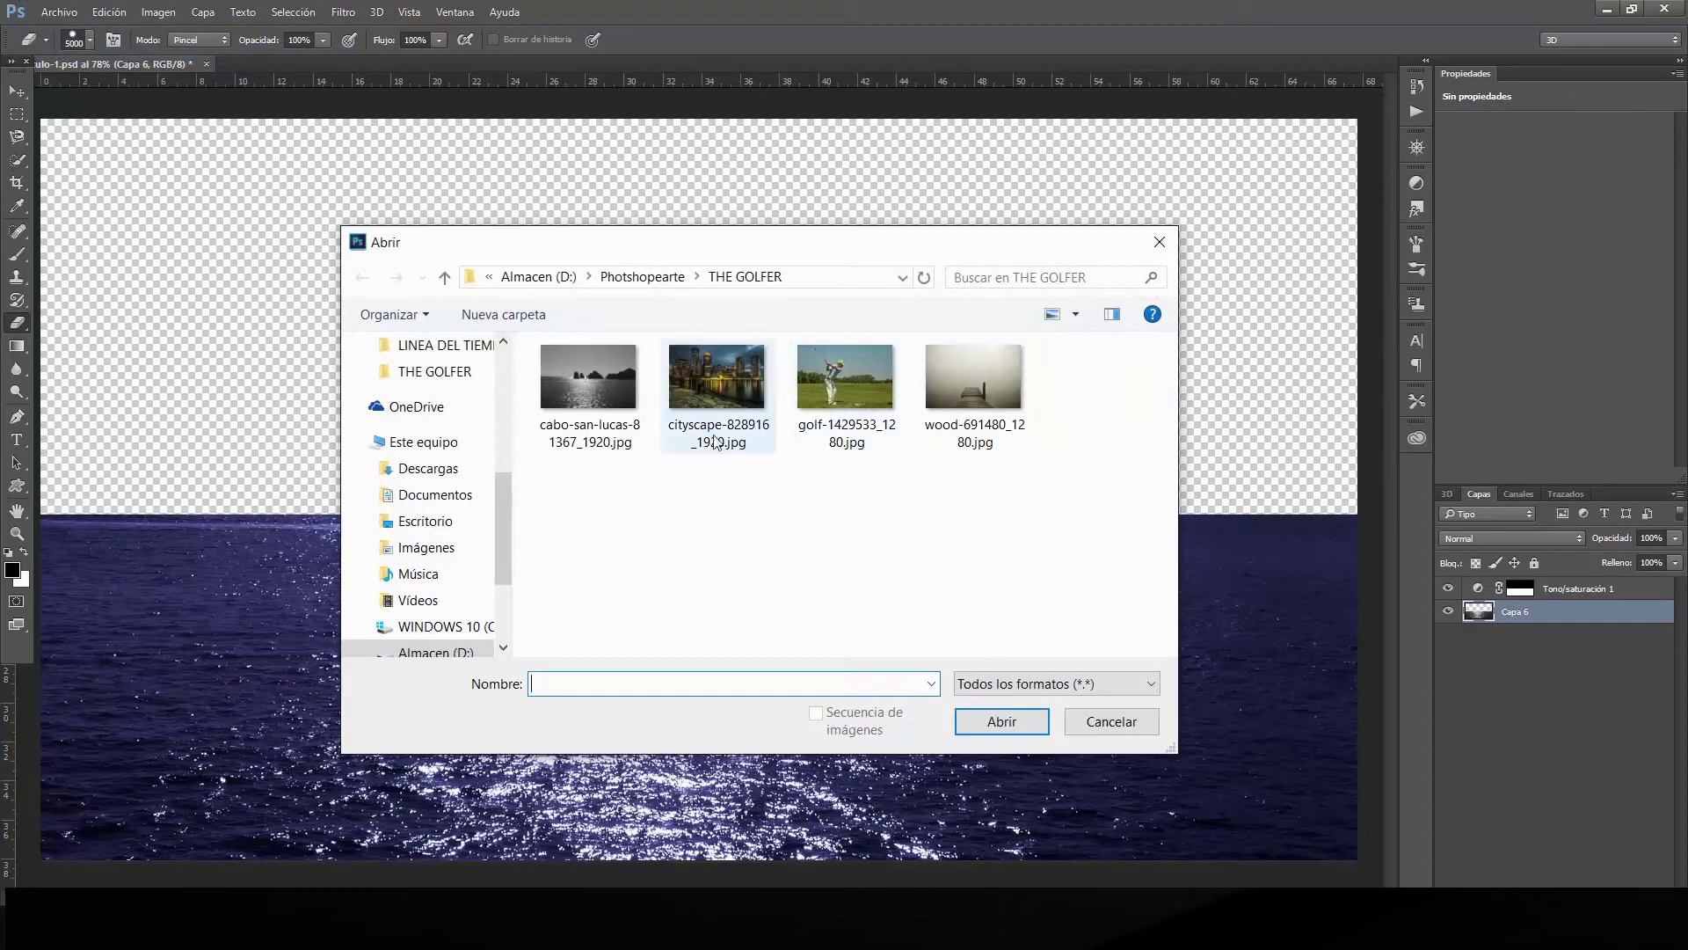
double_click(721, 387)
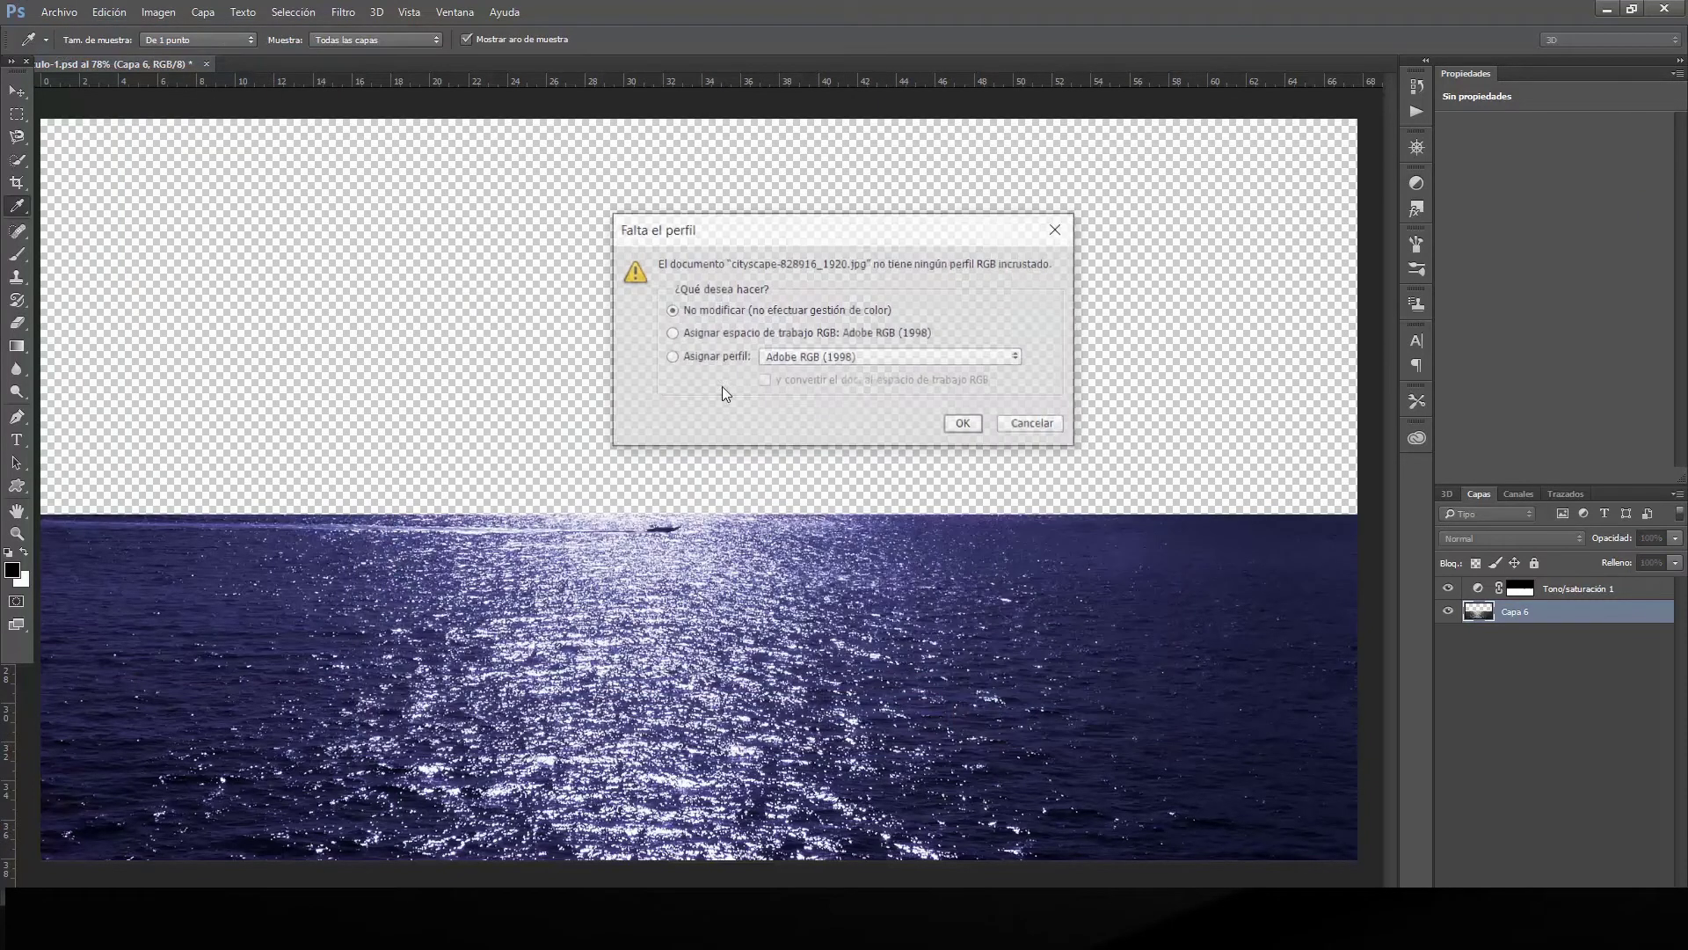
left_click(966, 424)
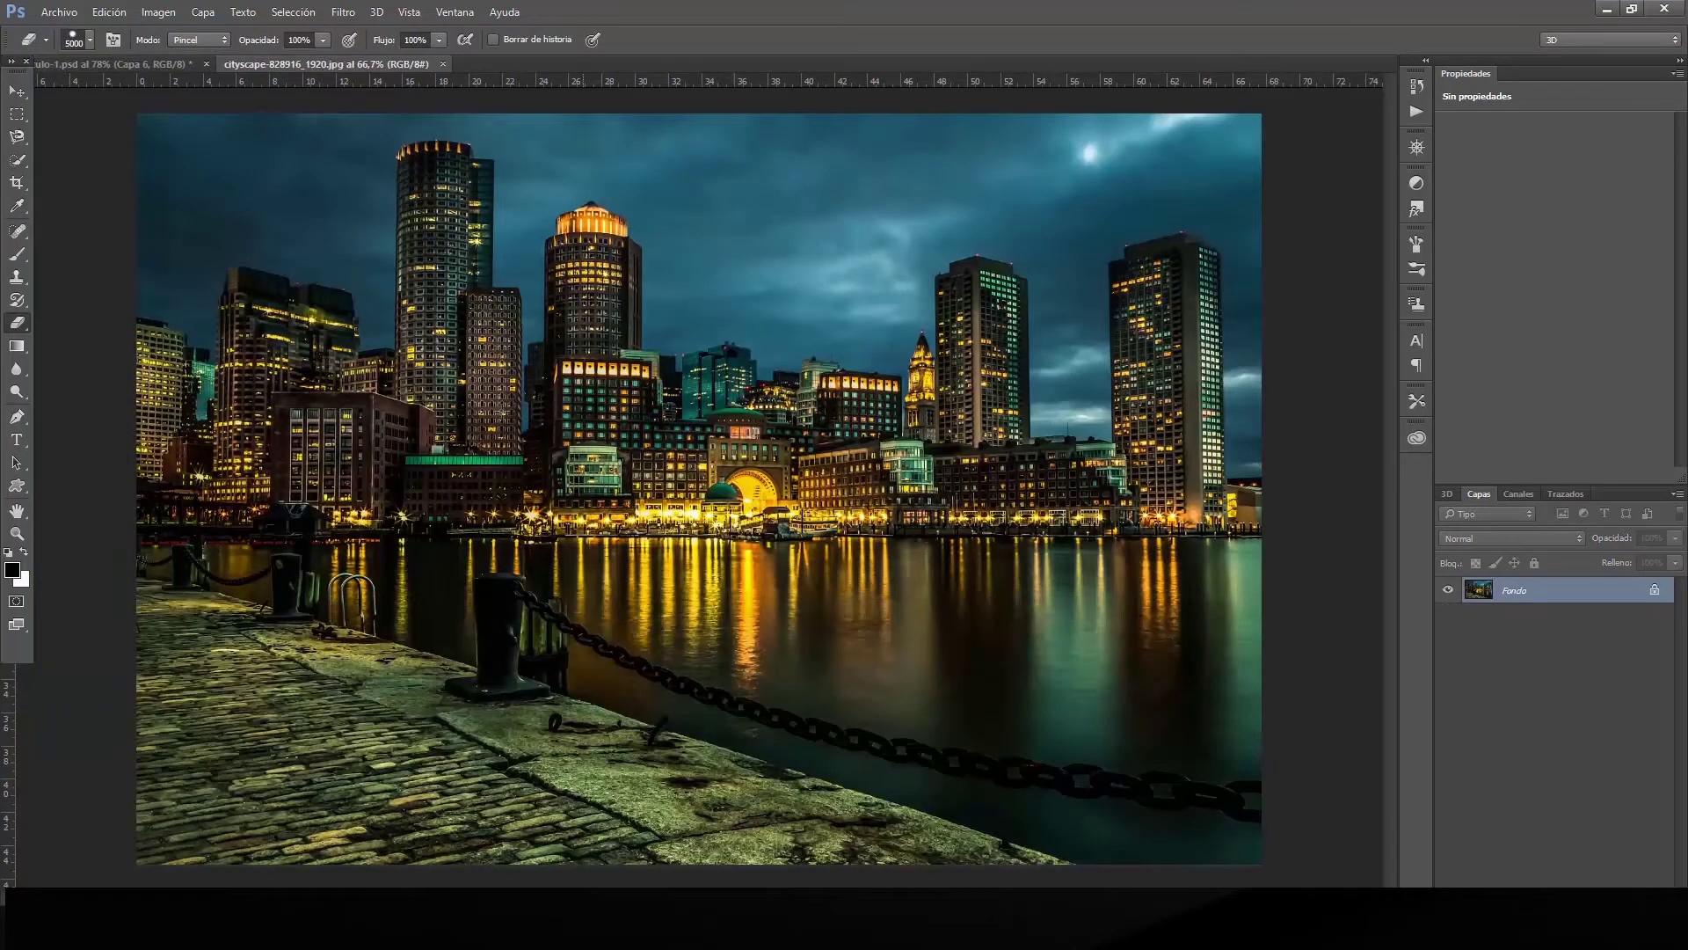
Marquee-select and copy the skyline down to the waterline, then return to the sea composition.
left_click(17, 115)
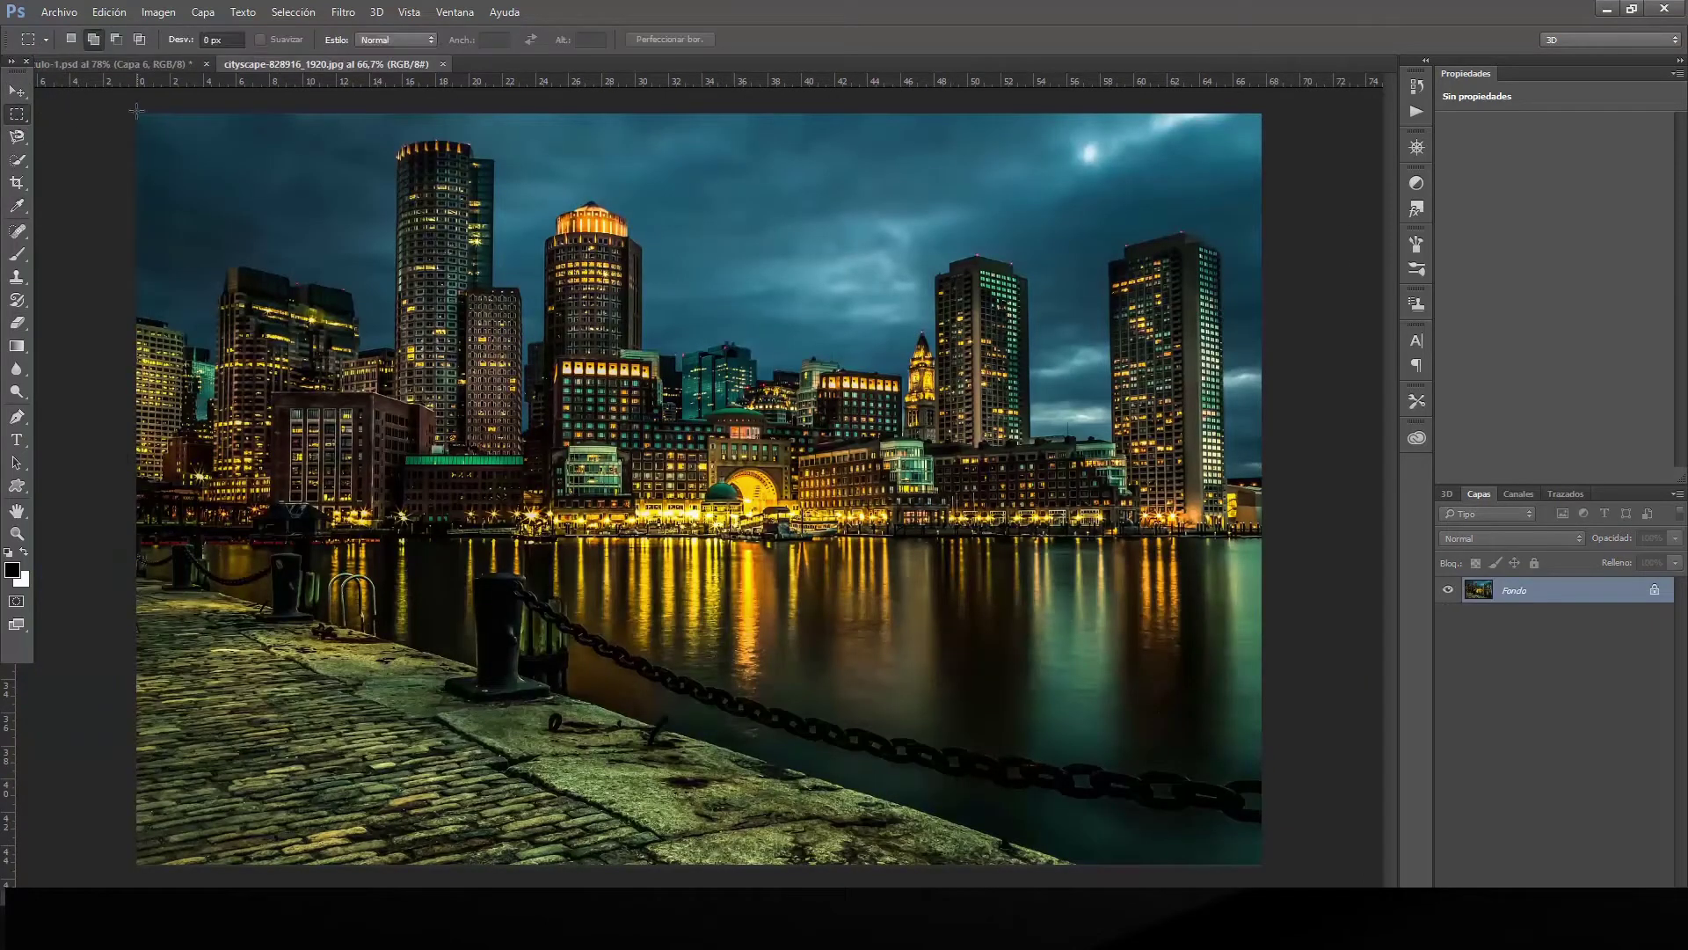
mouse_move(134, 112)
left_mouse_down()
mouse_move(1104, 525)
mouse_move(1275, 536)
left_mouse_up()
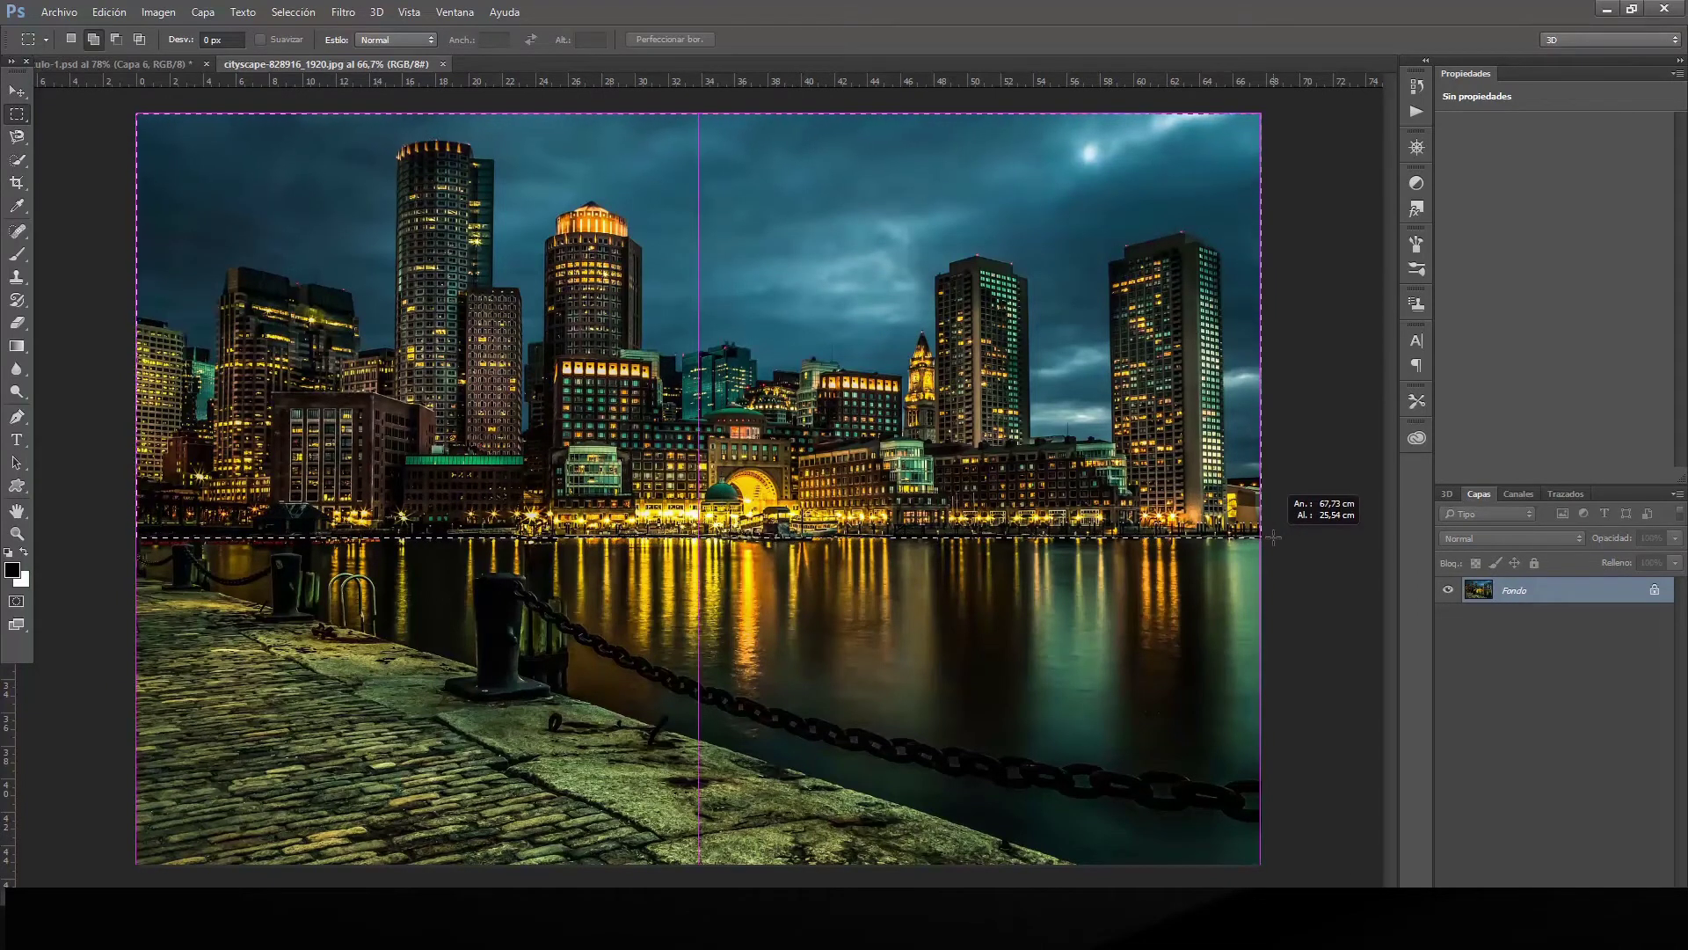
left_click_drag(1275, 536, 1272, 540)
left_click(109, 11)
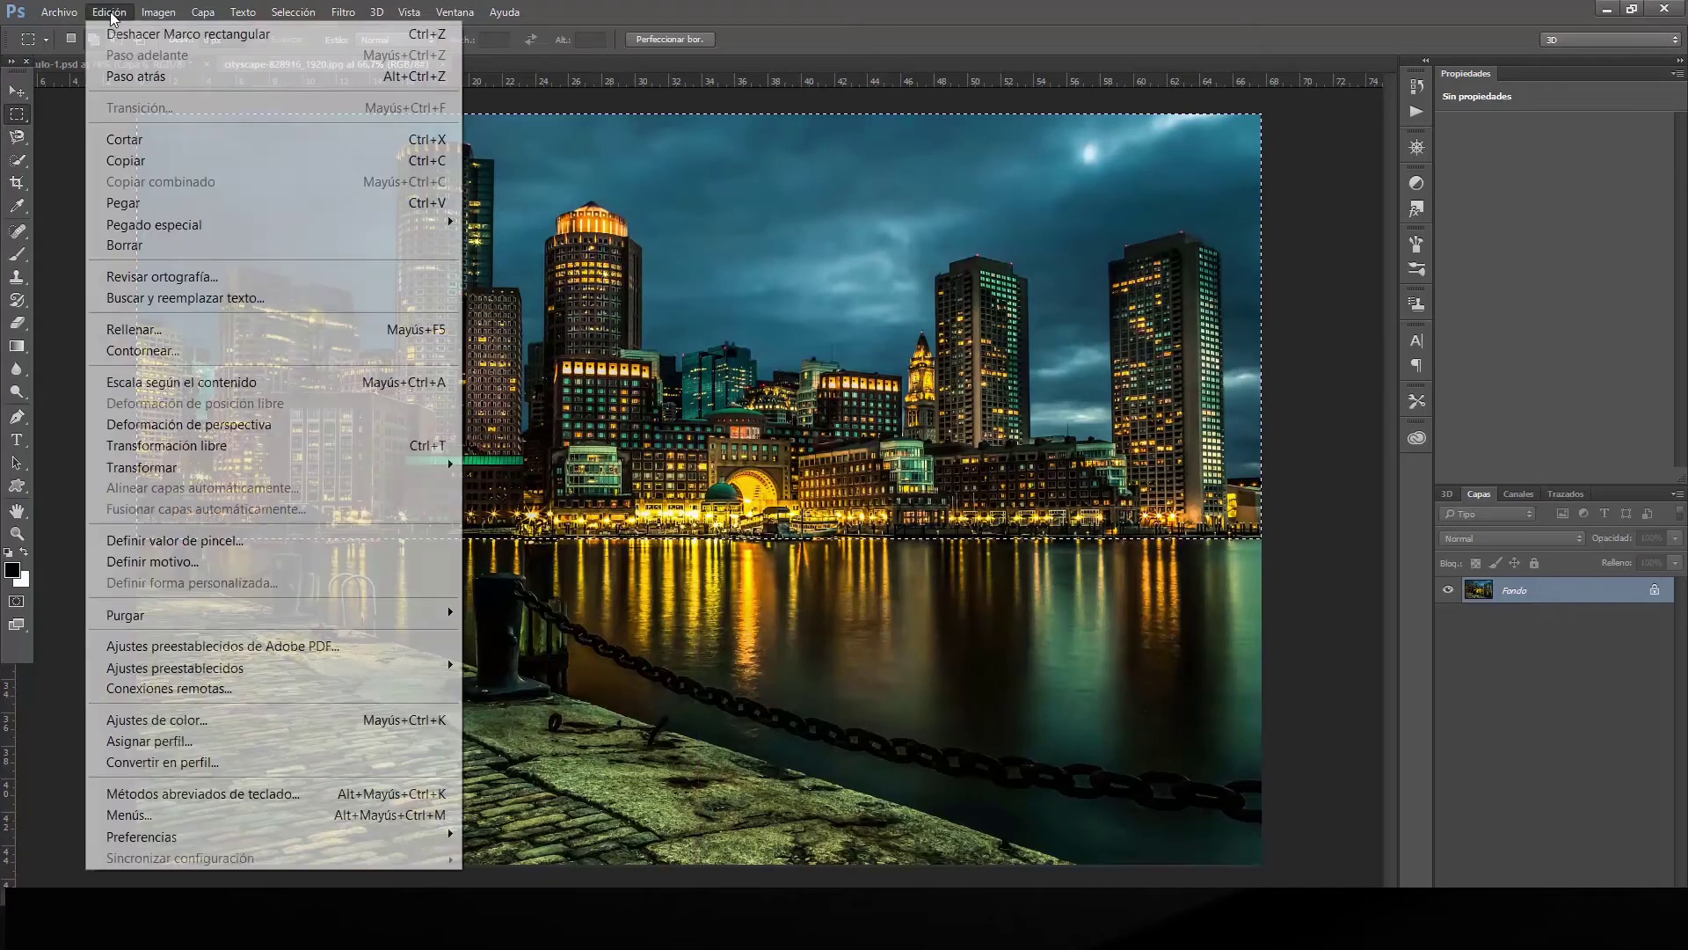
left_click(403, 160)
left_click(97, 64)
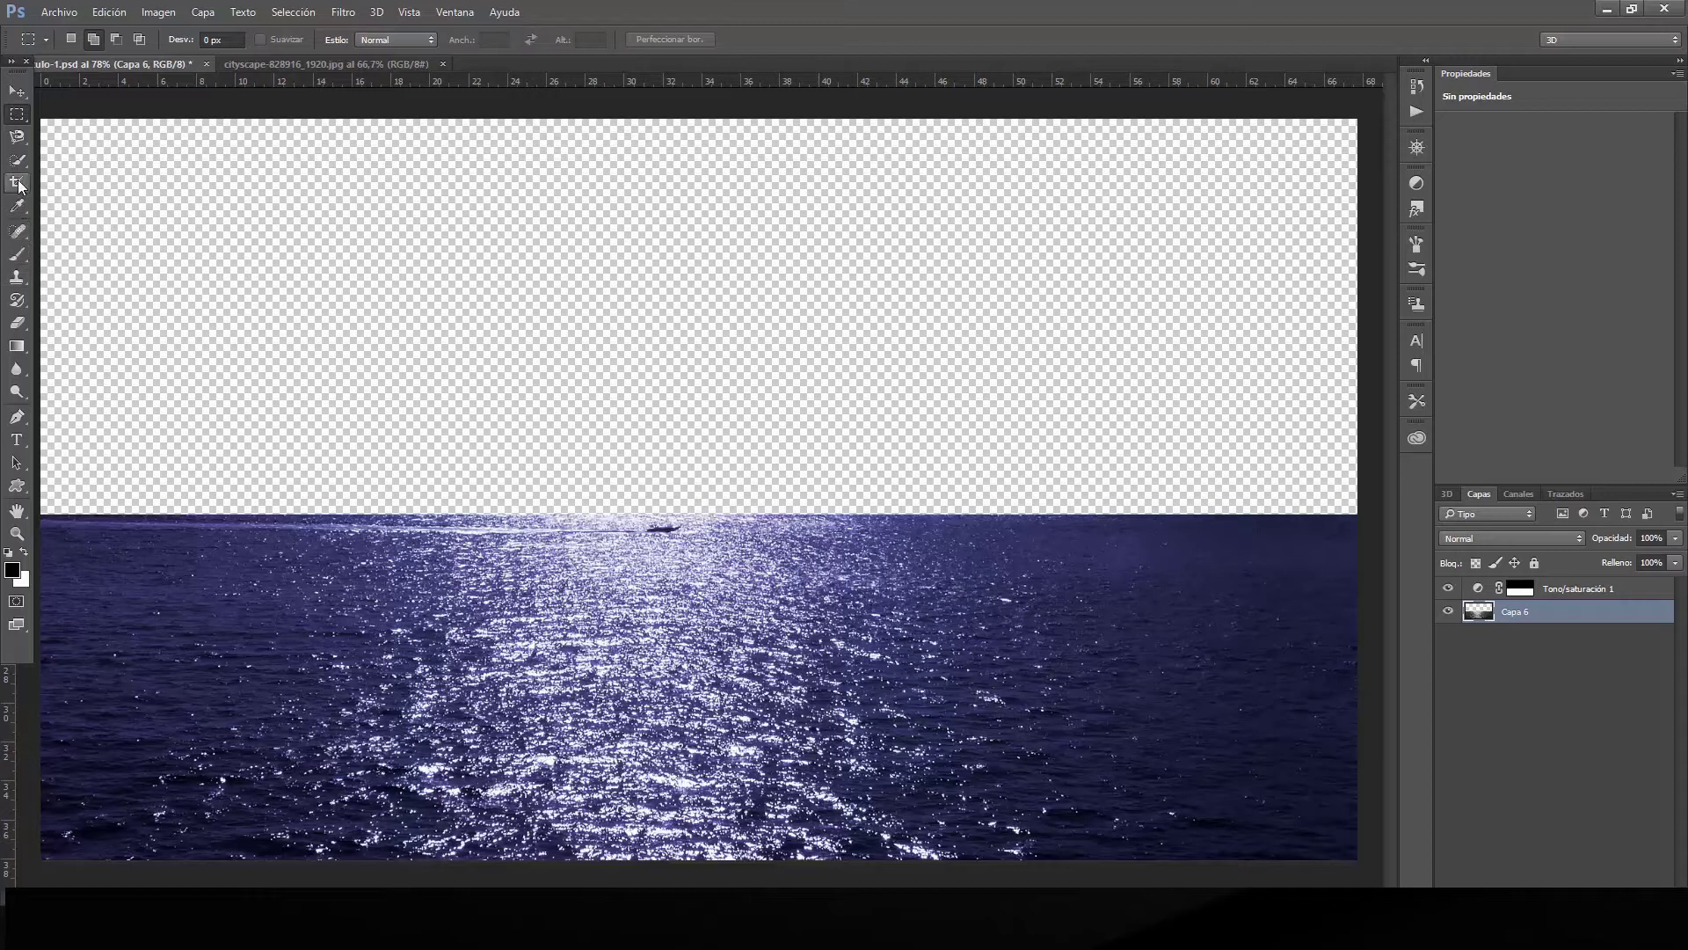
Magic Wand-select the transparent sky area and Paste Into it the copied skyline.
right_click(17, 137)
left_click(53, 174)
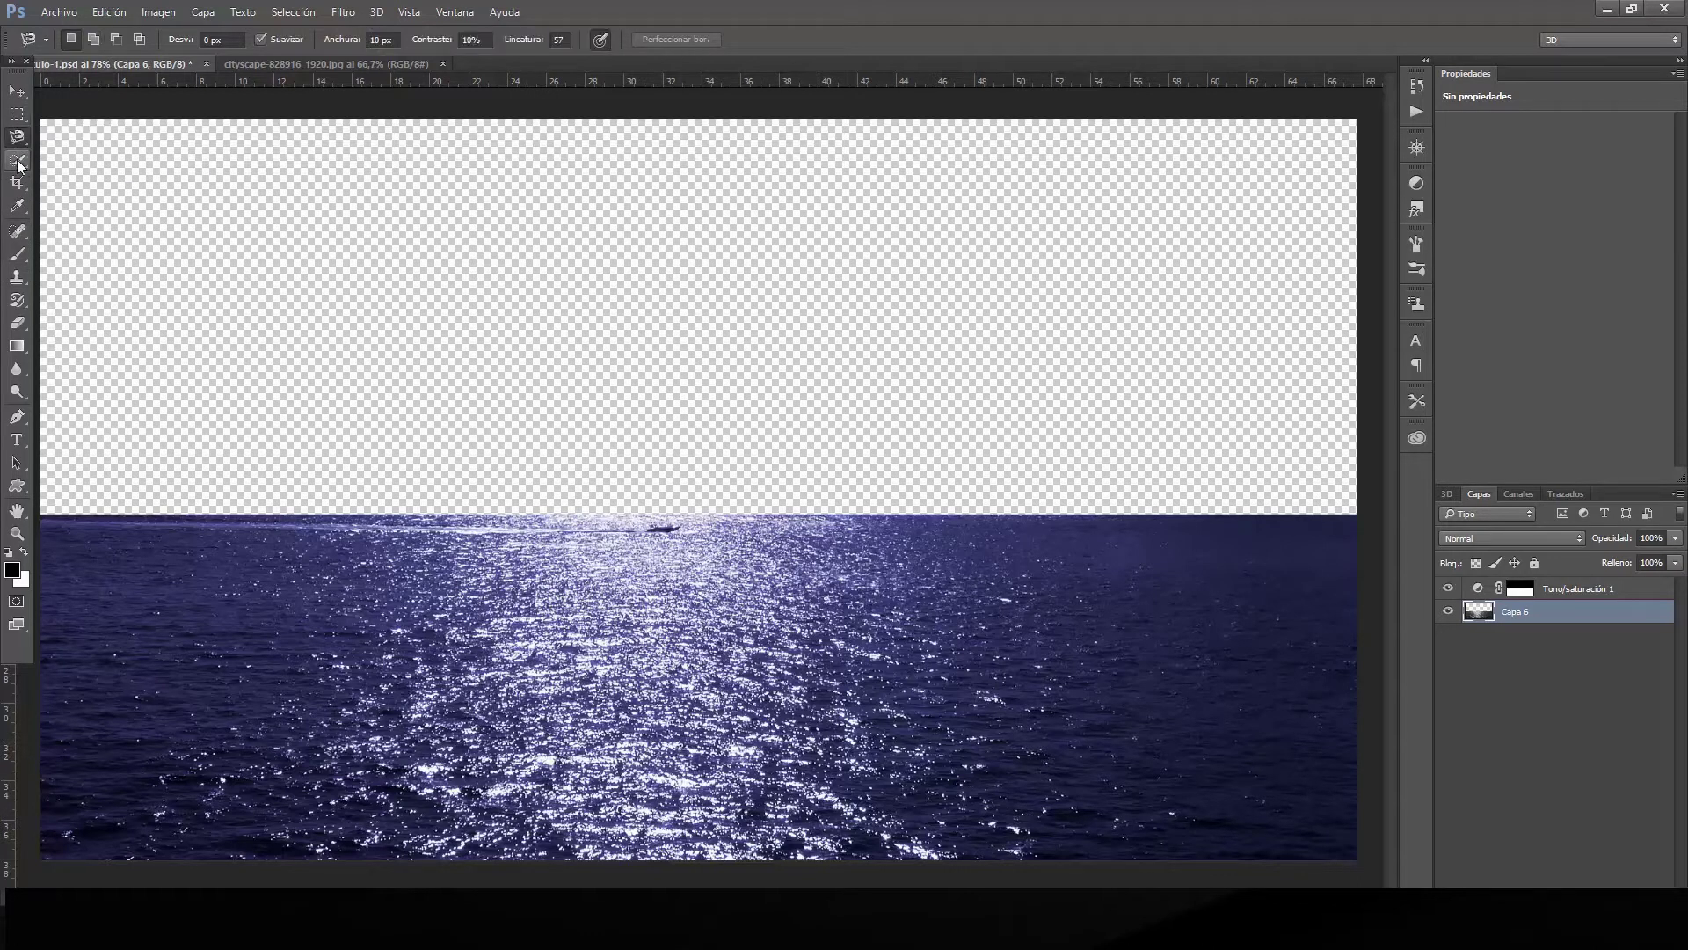
right_click(16, 160)
left_click(72, 177)
left_click(376, 218)
left_click(109, 12)
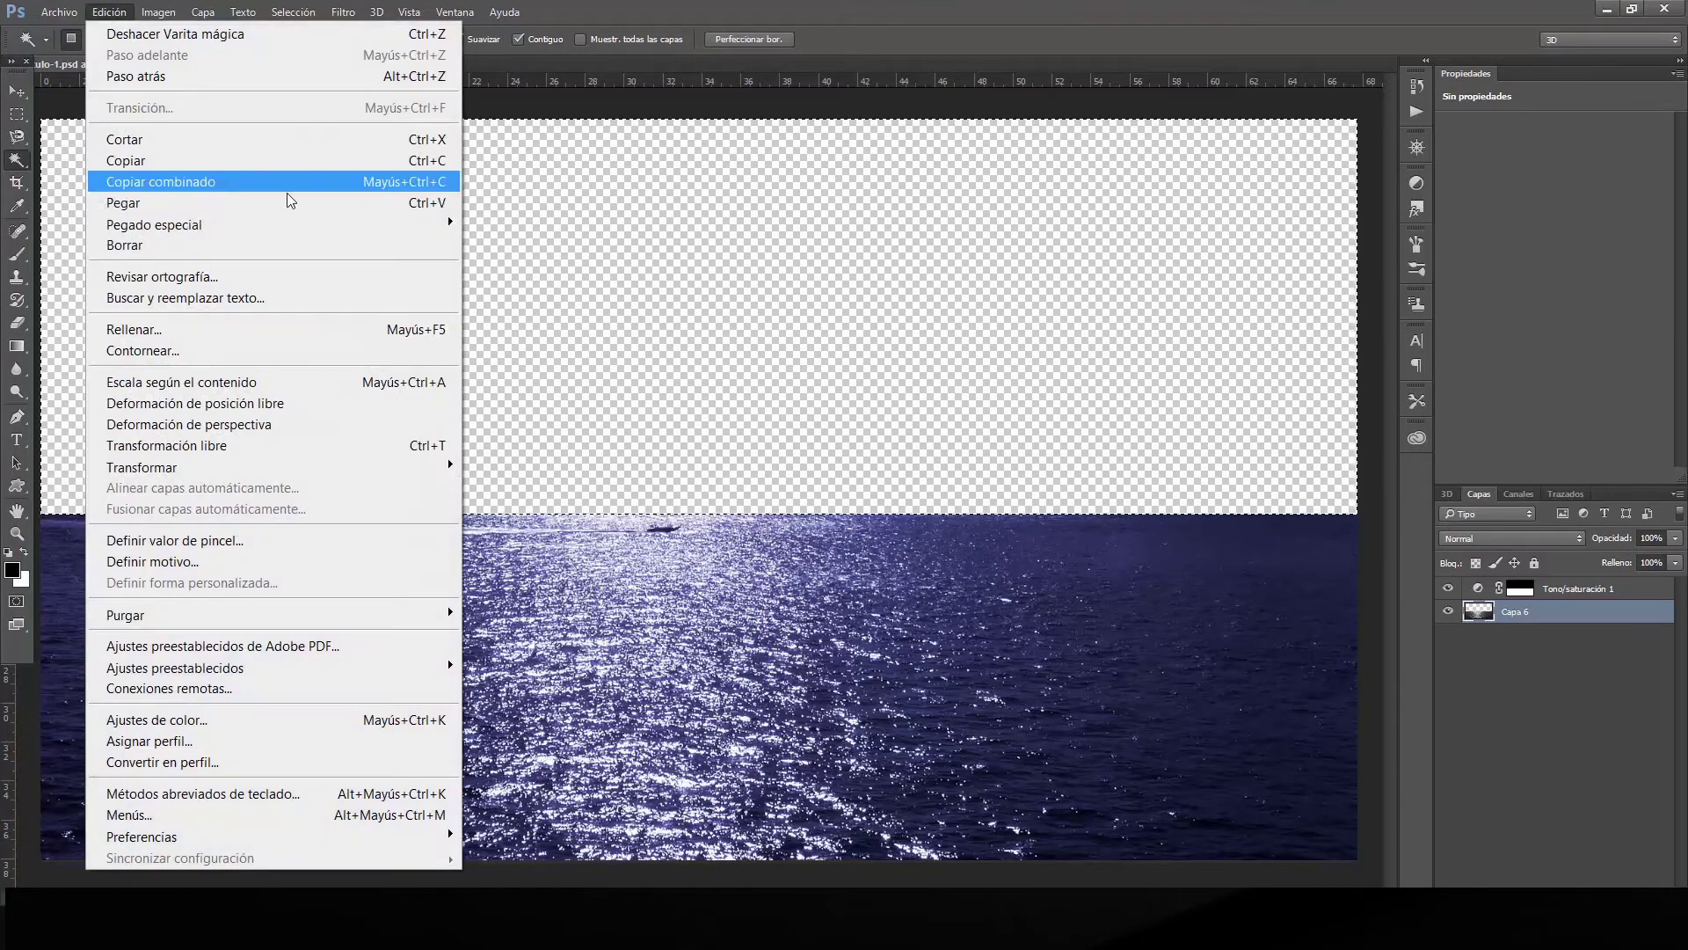
left_click(559, 245)
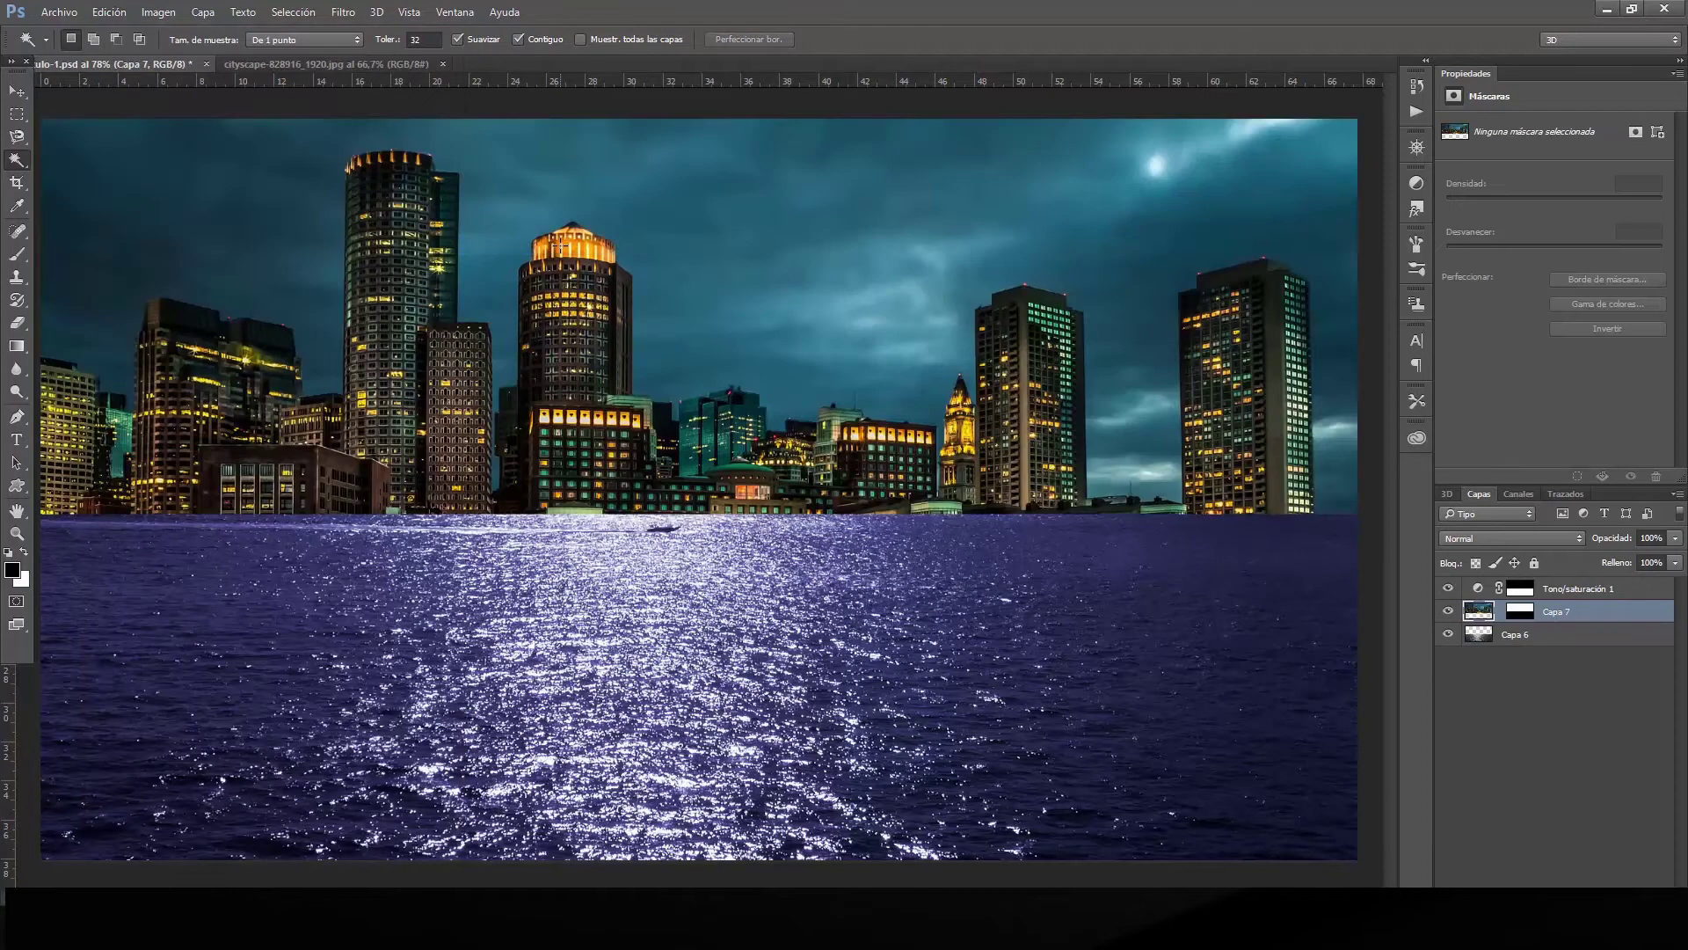
Move the pasted skyline Capa 7 up so its buildings meet the sea's horizon.
left_click(16, 91)
mouse_move(311, 273)
left_mouse_down()
mouse_move(317, 253)
mouse_move(319, 278)
left_mouse_up()
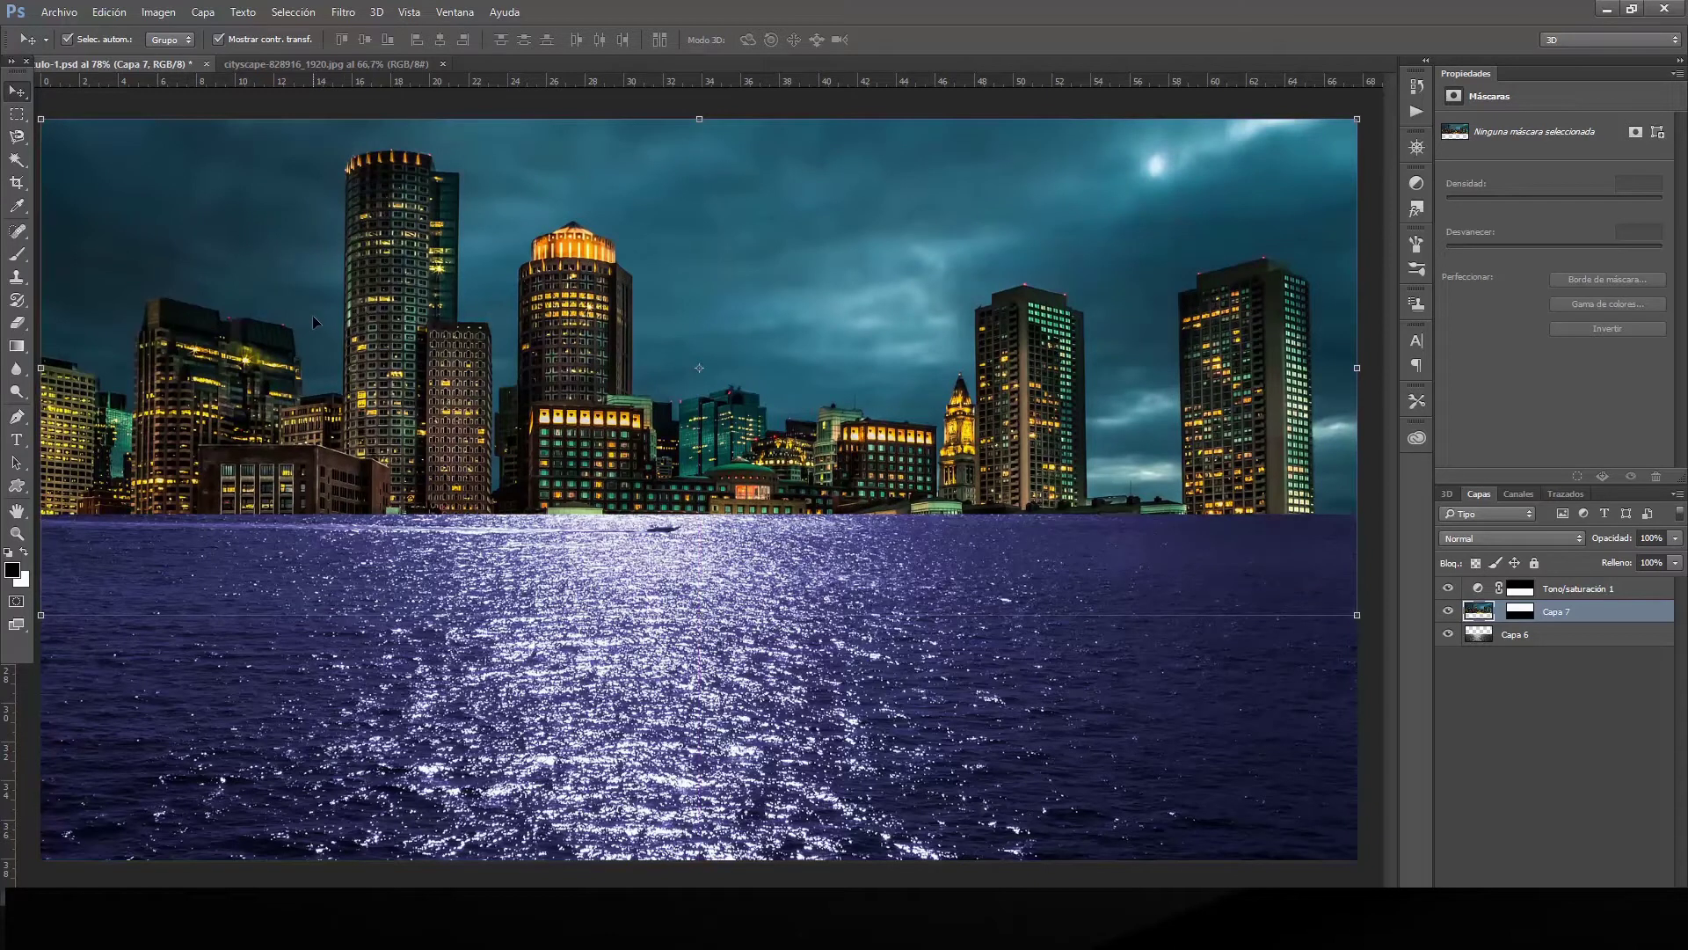
mouse_move(318, 273)
left_mouse_down()
mouse_move(316, 234)
mouse_move(340, 352)
left_mouse_up()
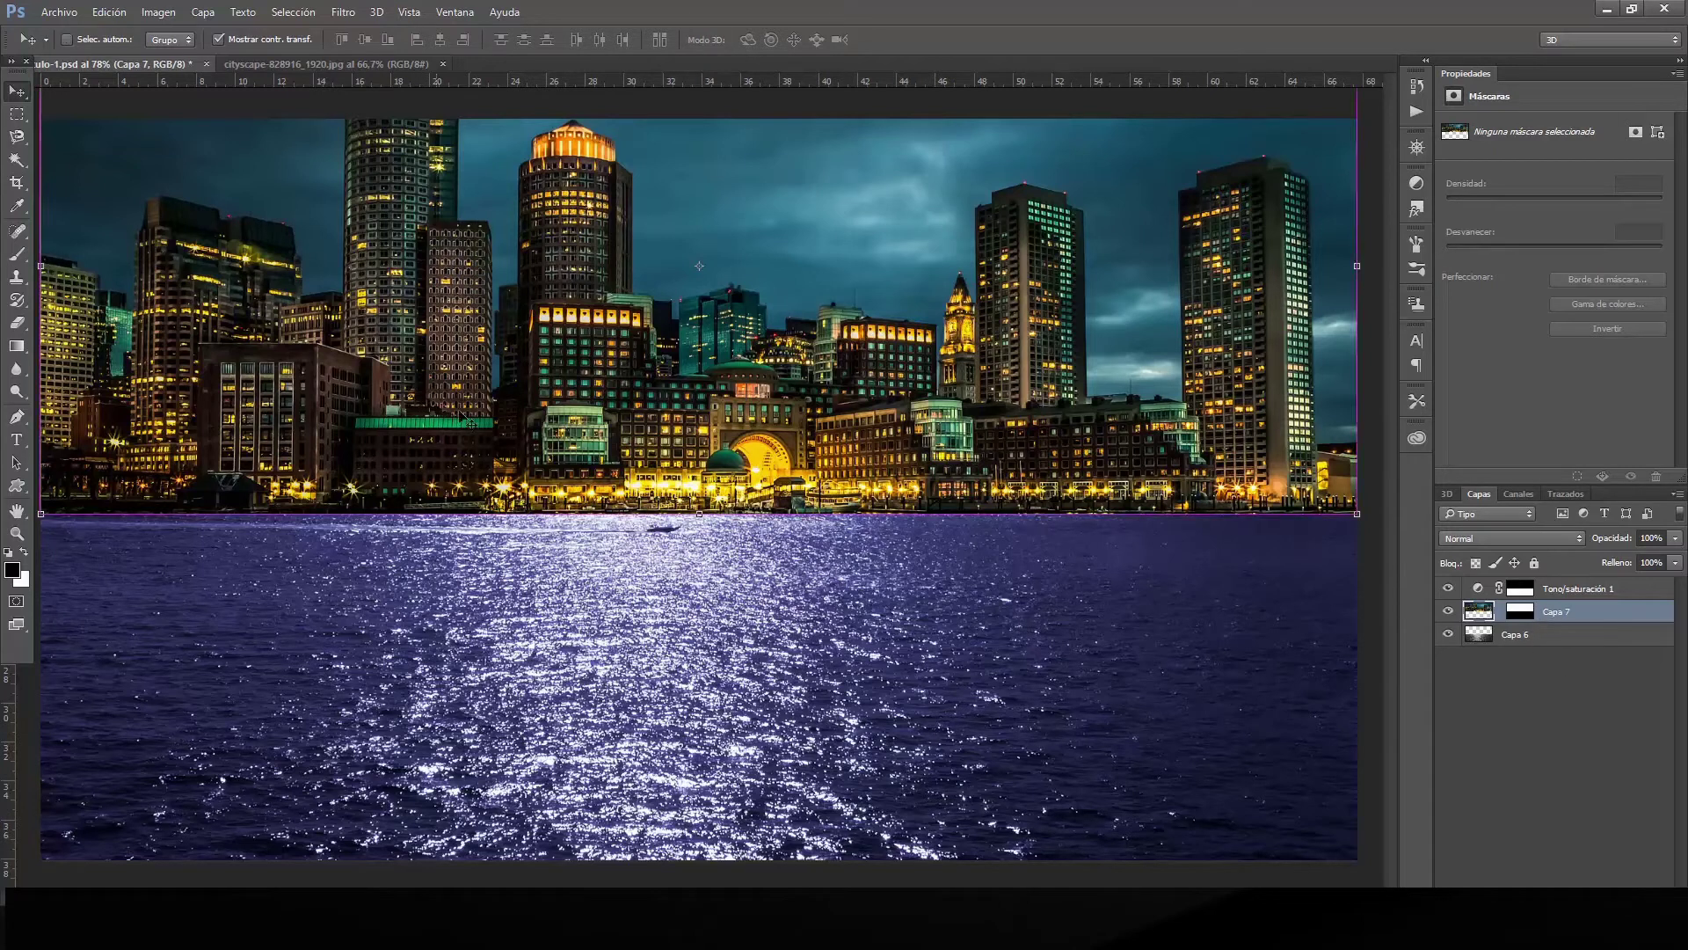
key("ctrl")
left_click(1449, 611)
key("ctrl")
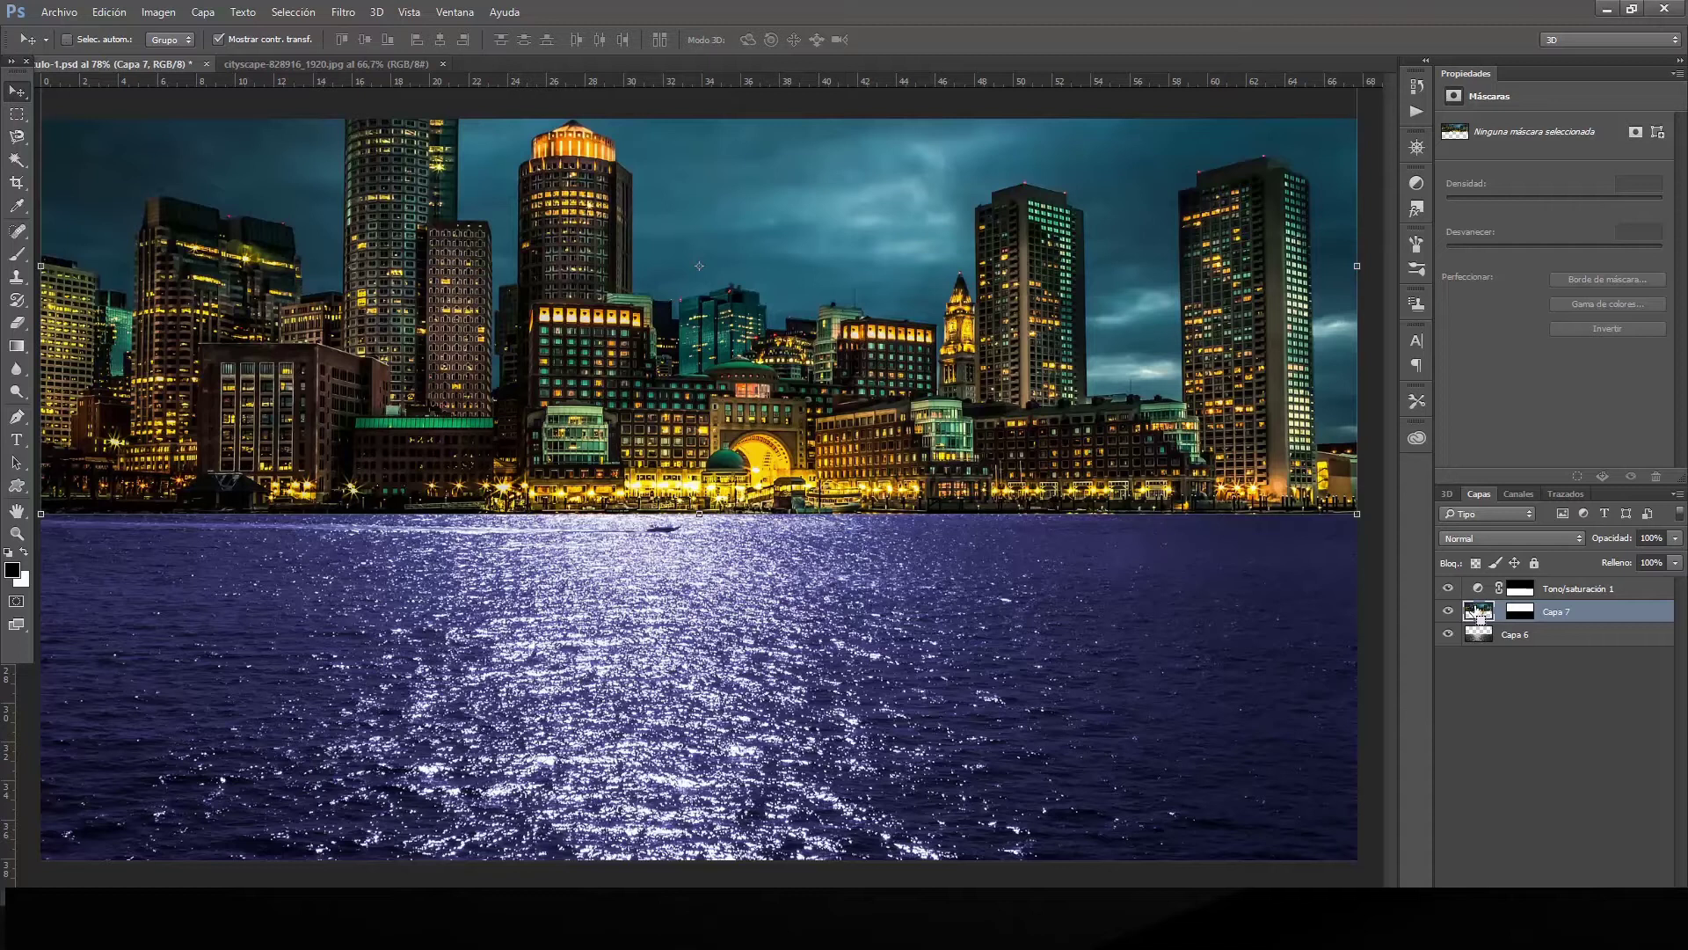
Load the skyline's pixels and add a Brightness/Contrast layer at brightness -103, contrast -4.
left_click(1485, 615, "ctrl")
left_click(1486, 897)
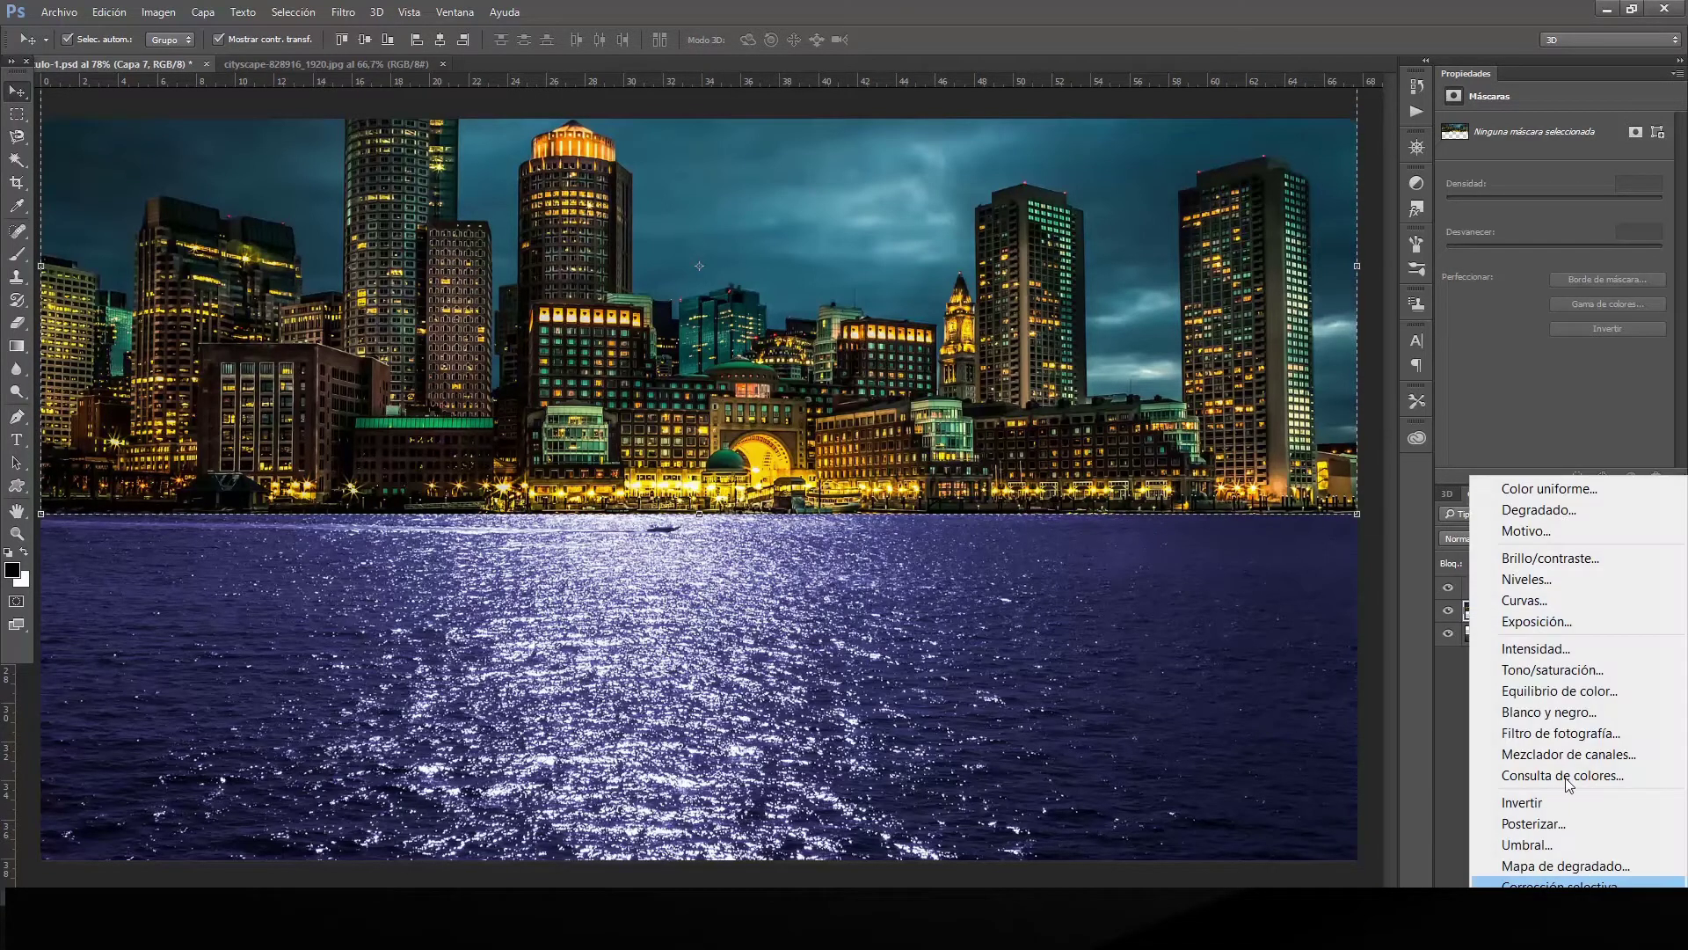
left_click(1548, 556)
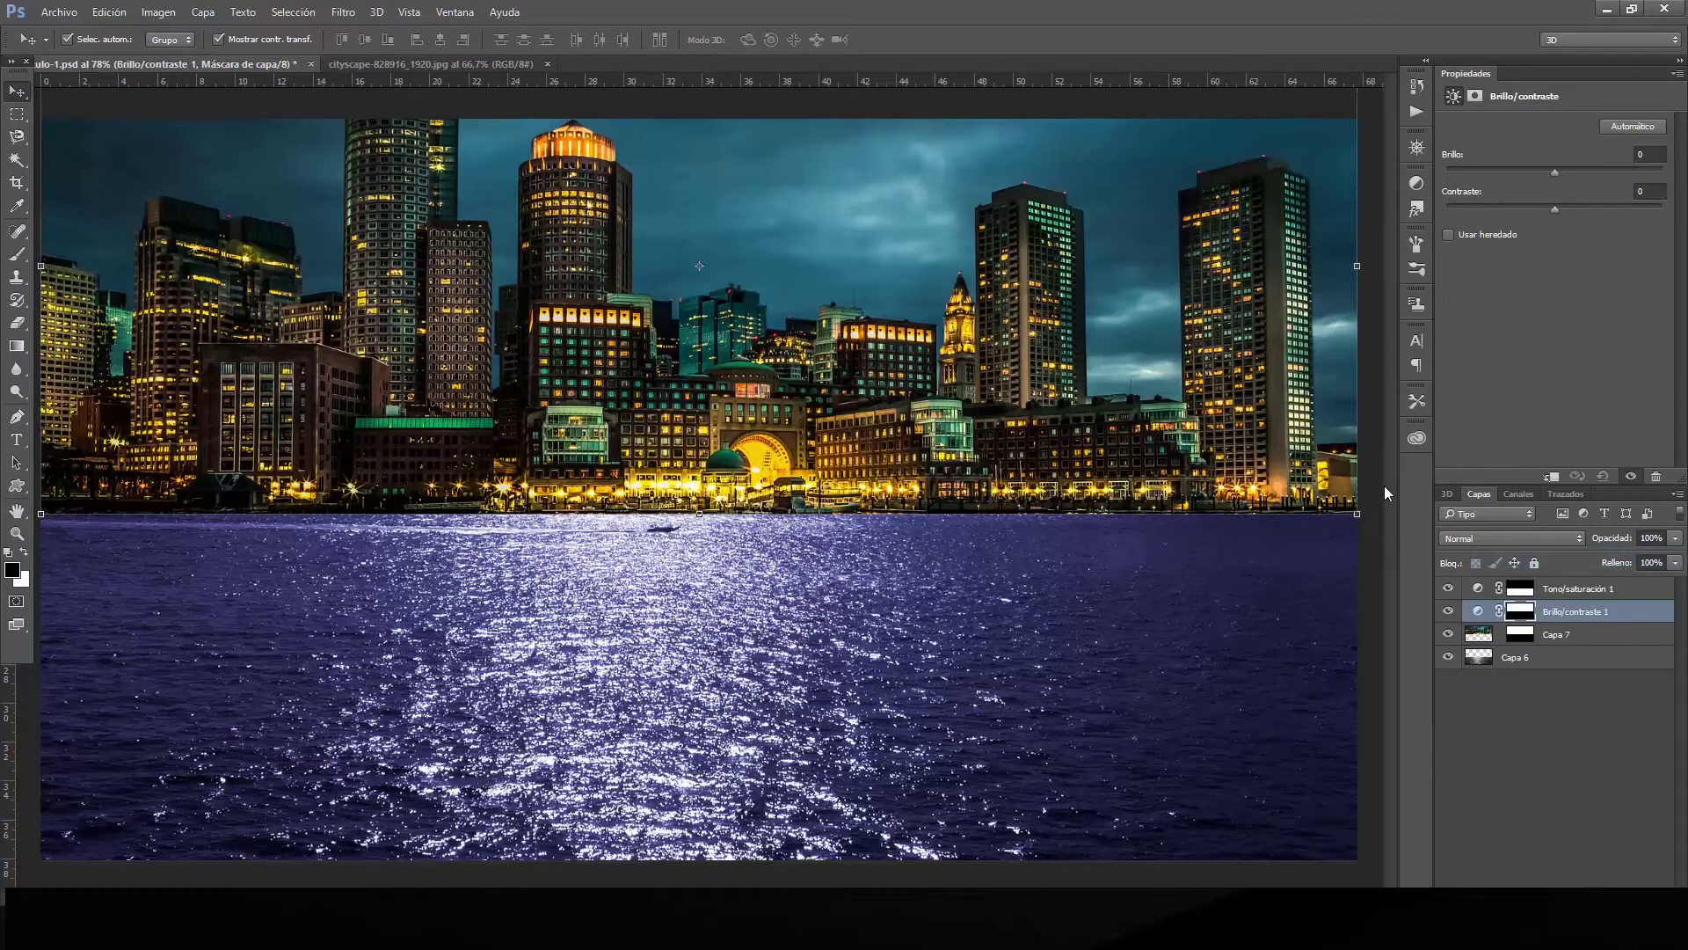
mouse_move(1553, 170)
left_mouse_down()
mouse_move(1585, 175)
mouse_move(1512, 172)
left_mouse_up()
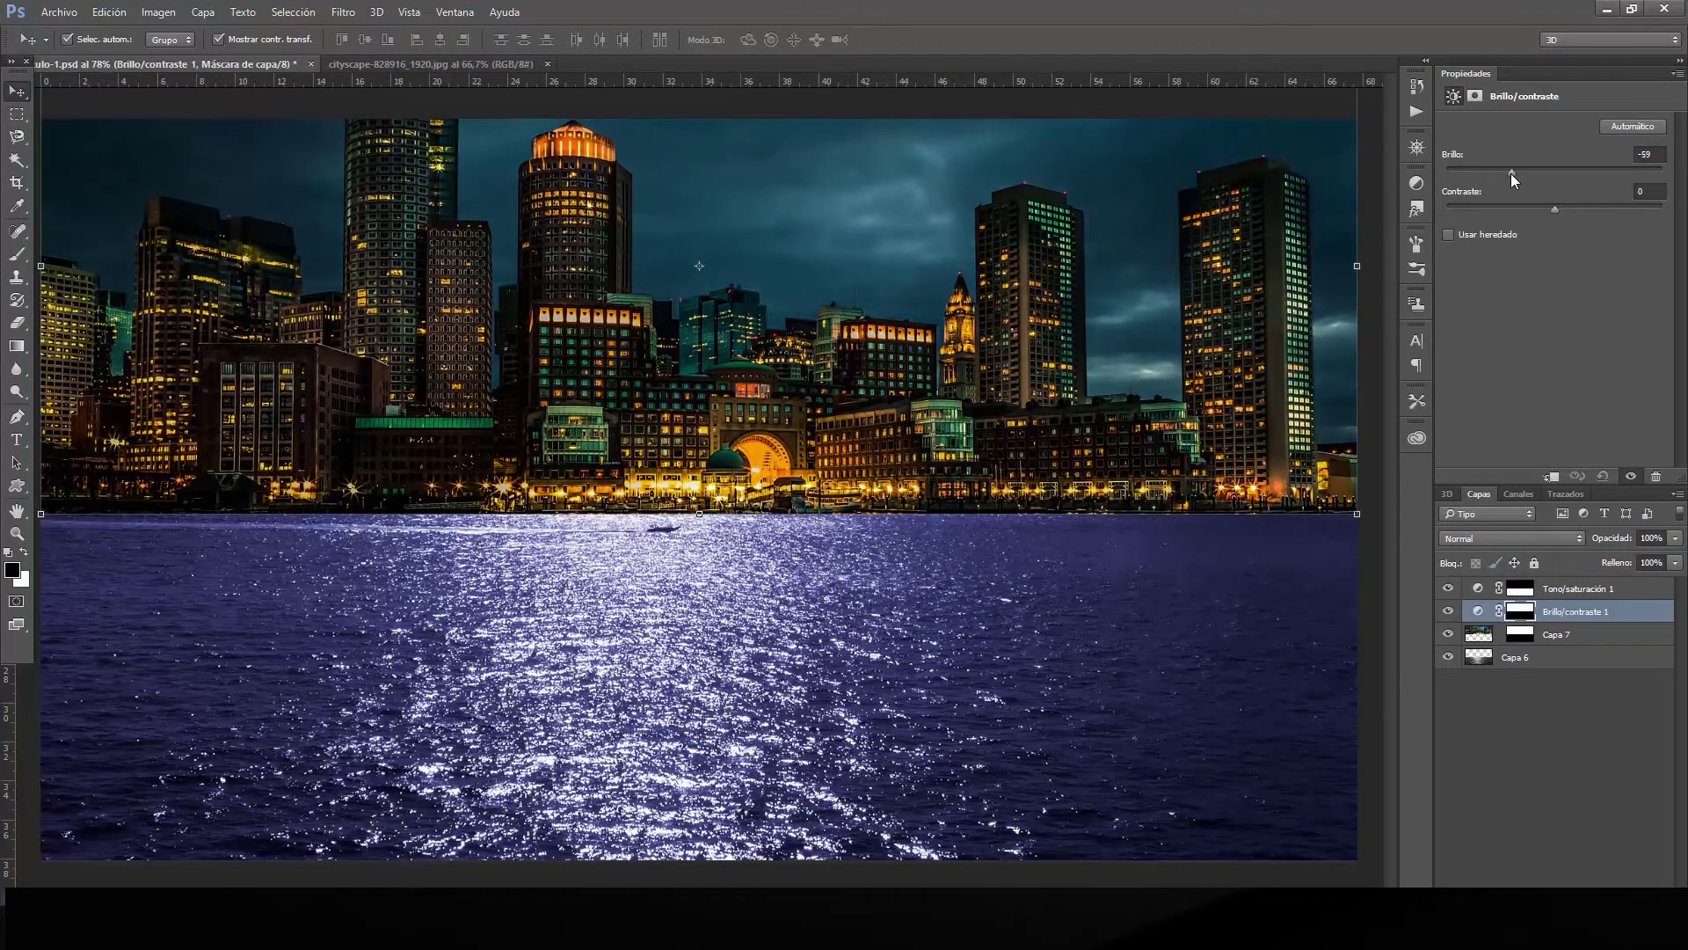
left_click_drag(1513, 172, 1481, 178)
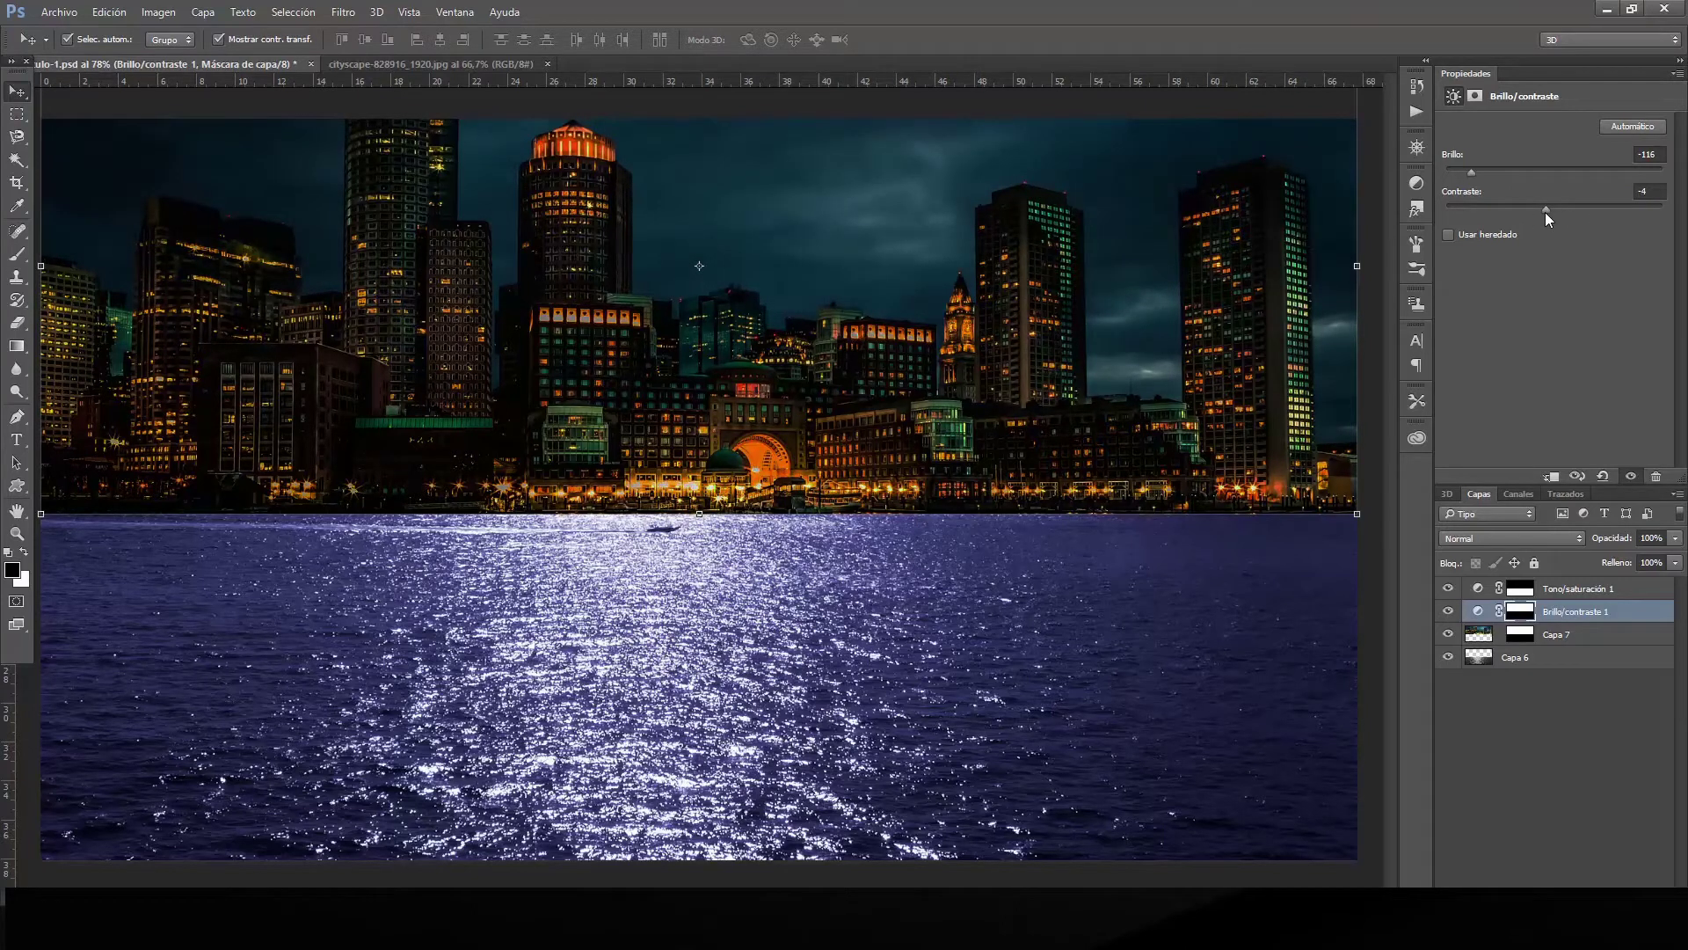
left_click_drag(1472, 169, 1481, 171)
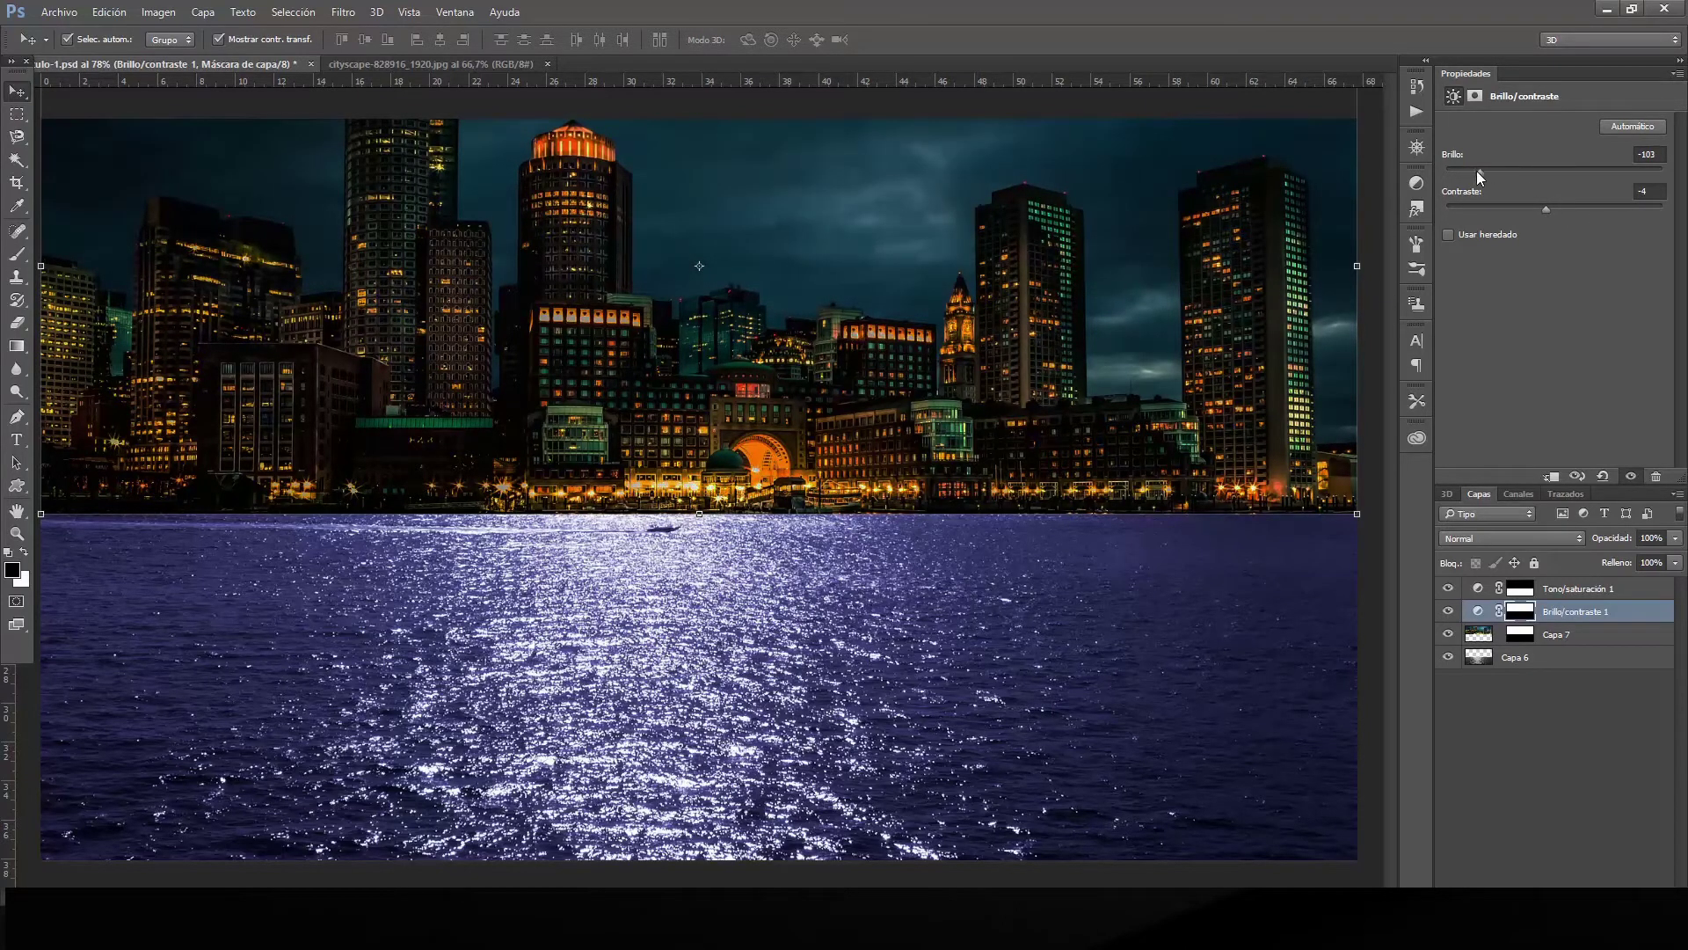
key("alt+bracketleft")
Magic Wand-select the sky and cloud patches around the right-hand towers.
key("w")
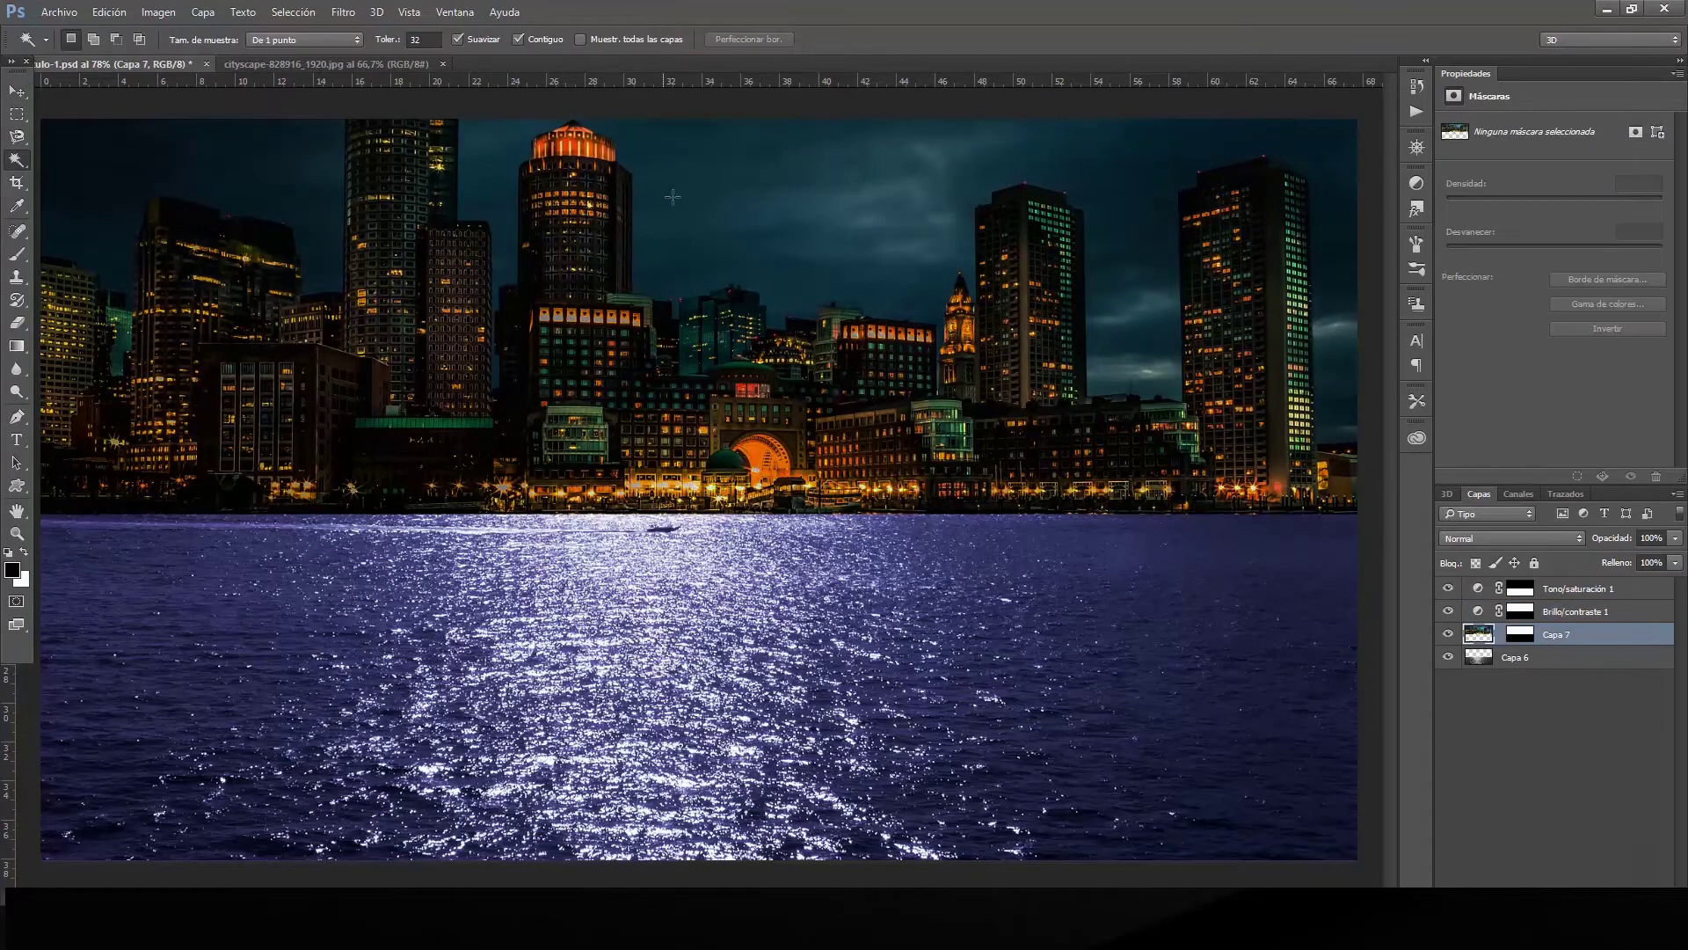
left_click(774, 197)
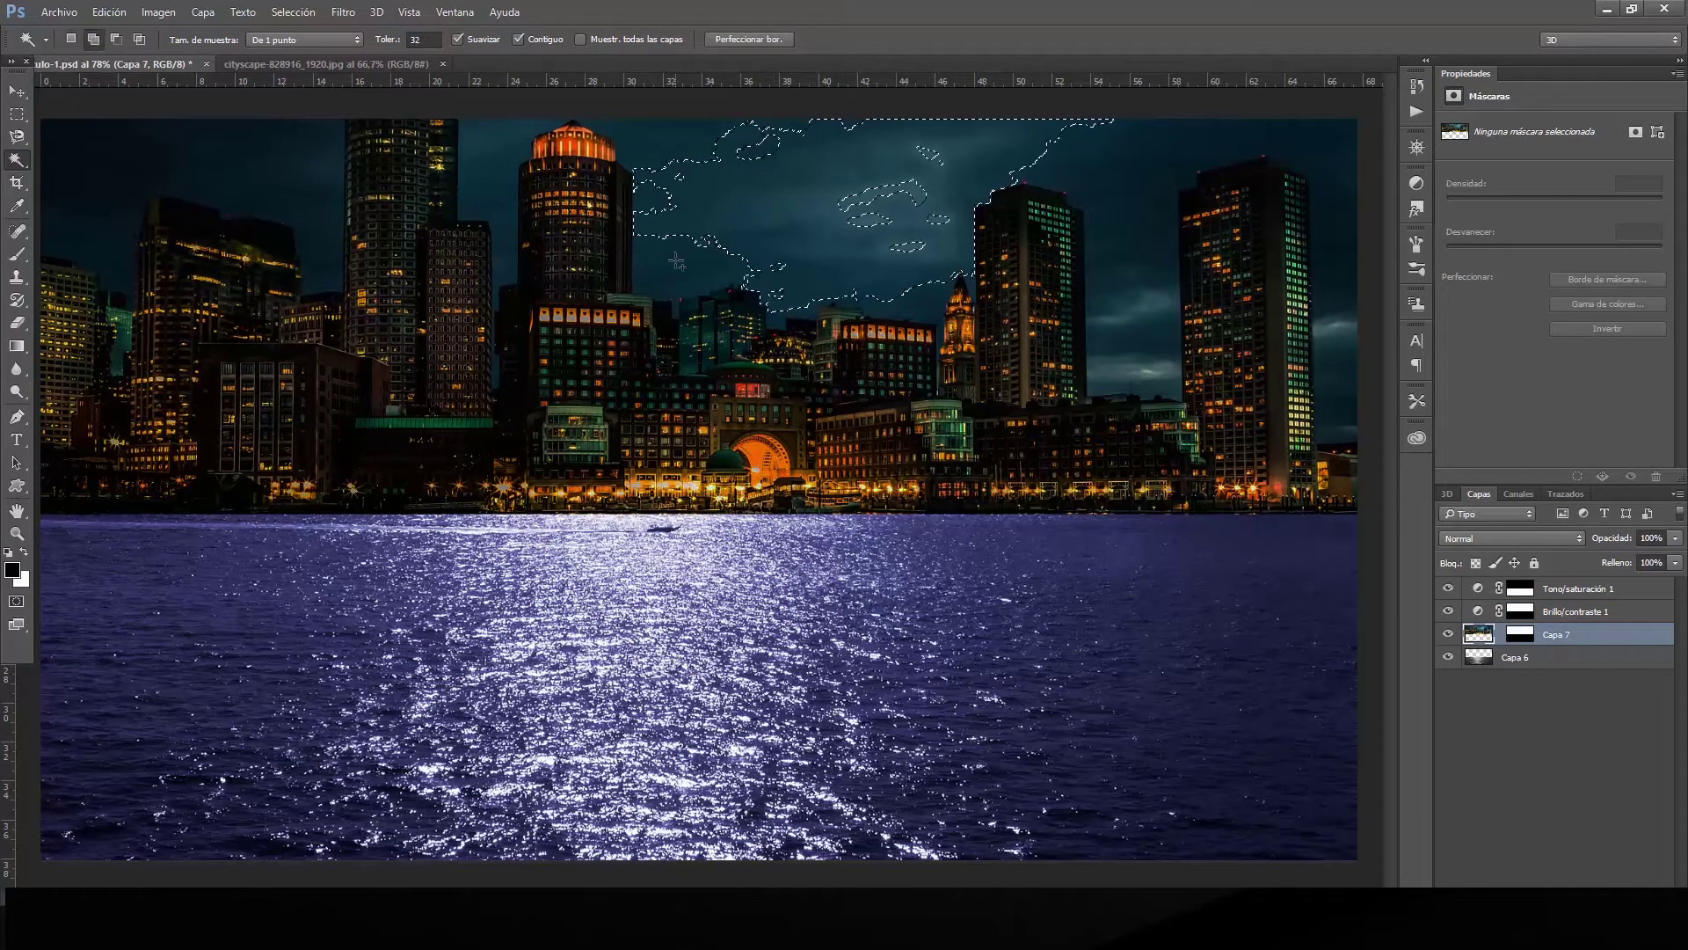
left_click(1146, 345)
left_click(1134, 376)
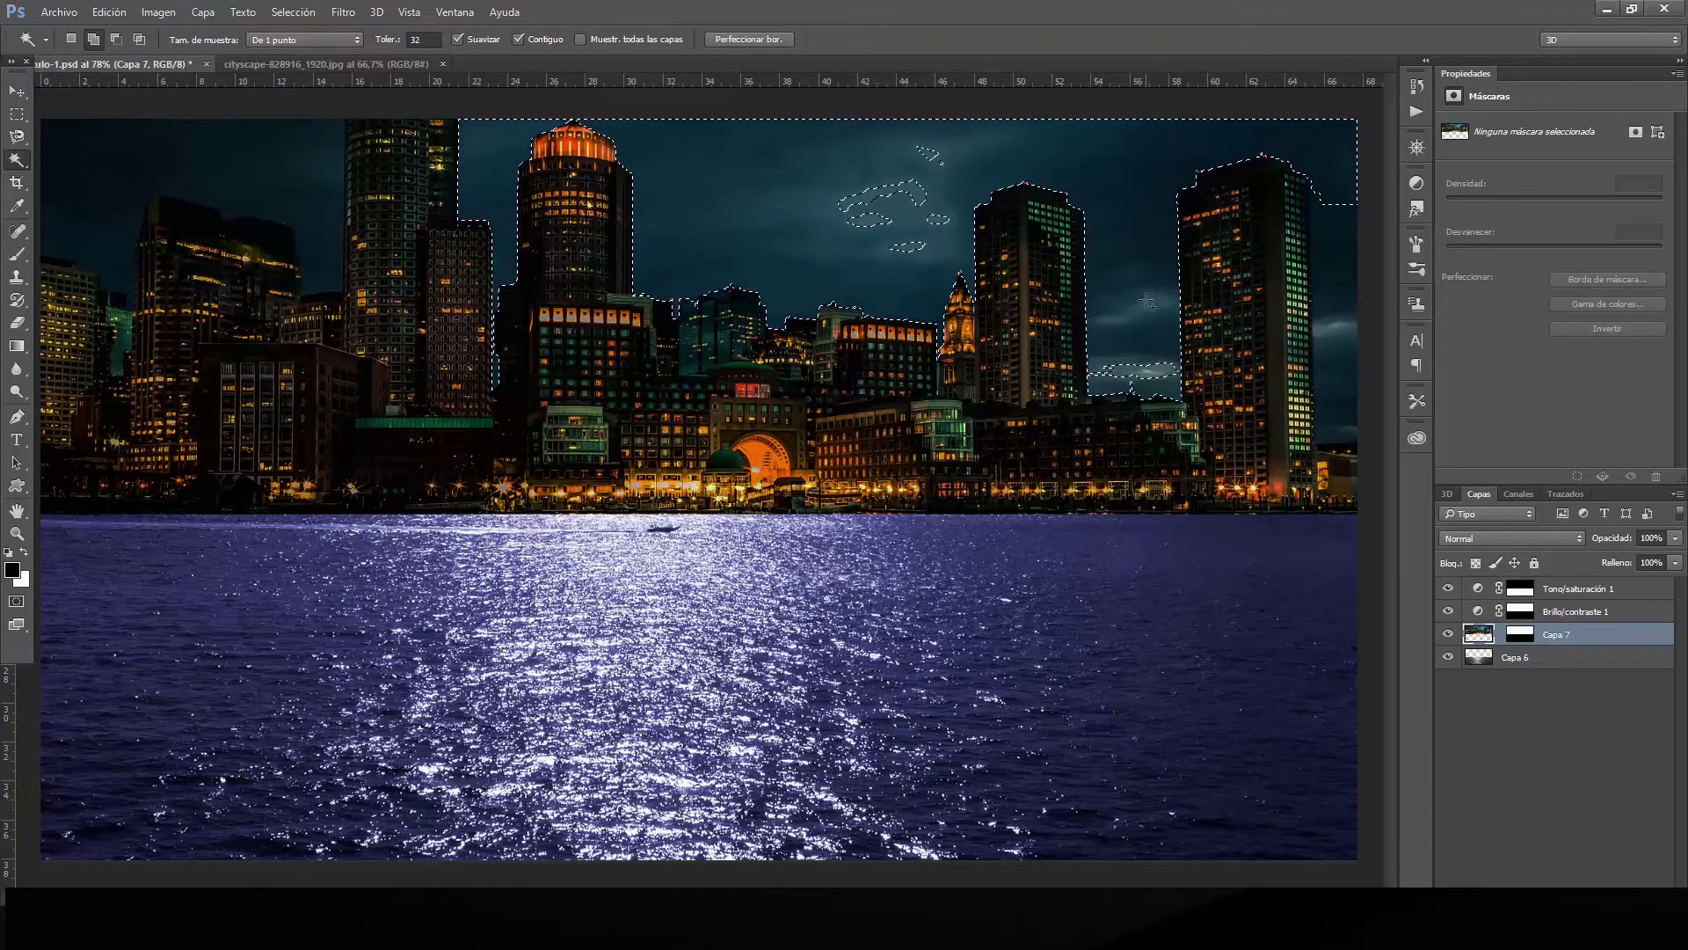
left_click(908, 197)
left_click(1156, 385)
left_click(1343, 268)
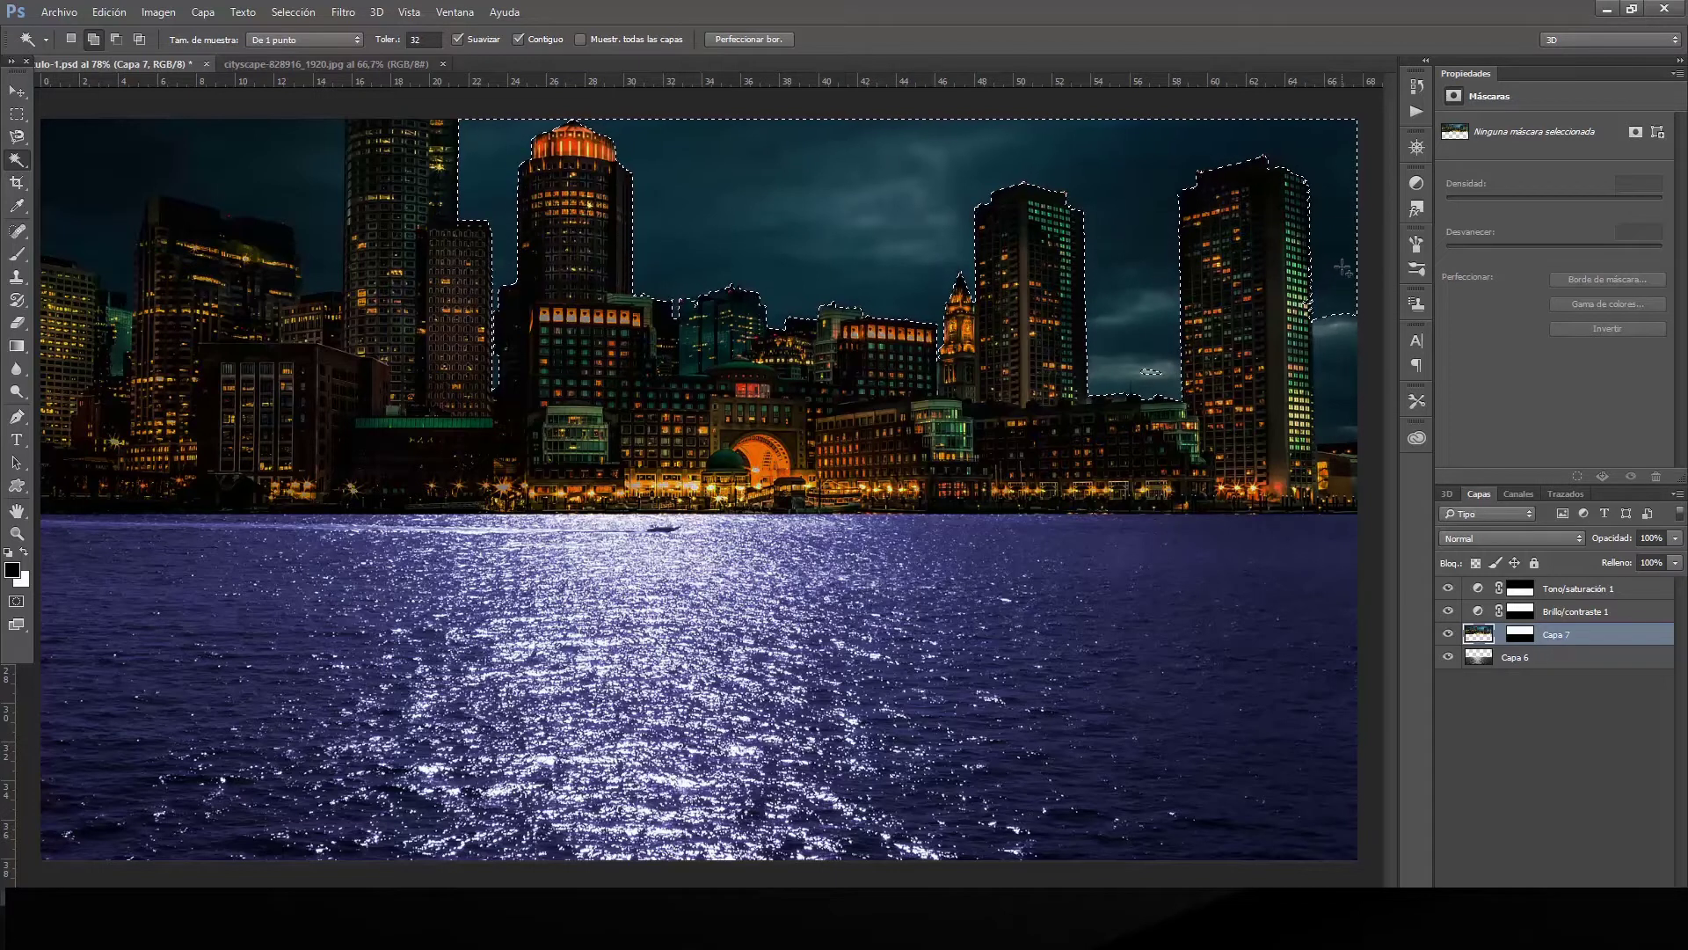
left_click(1343, 327)
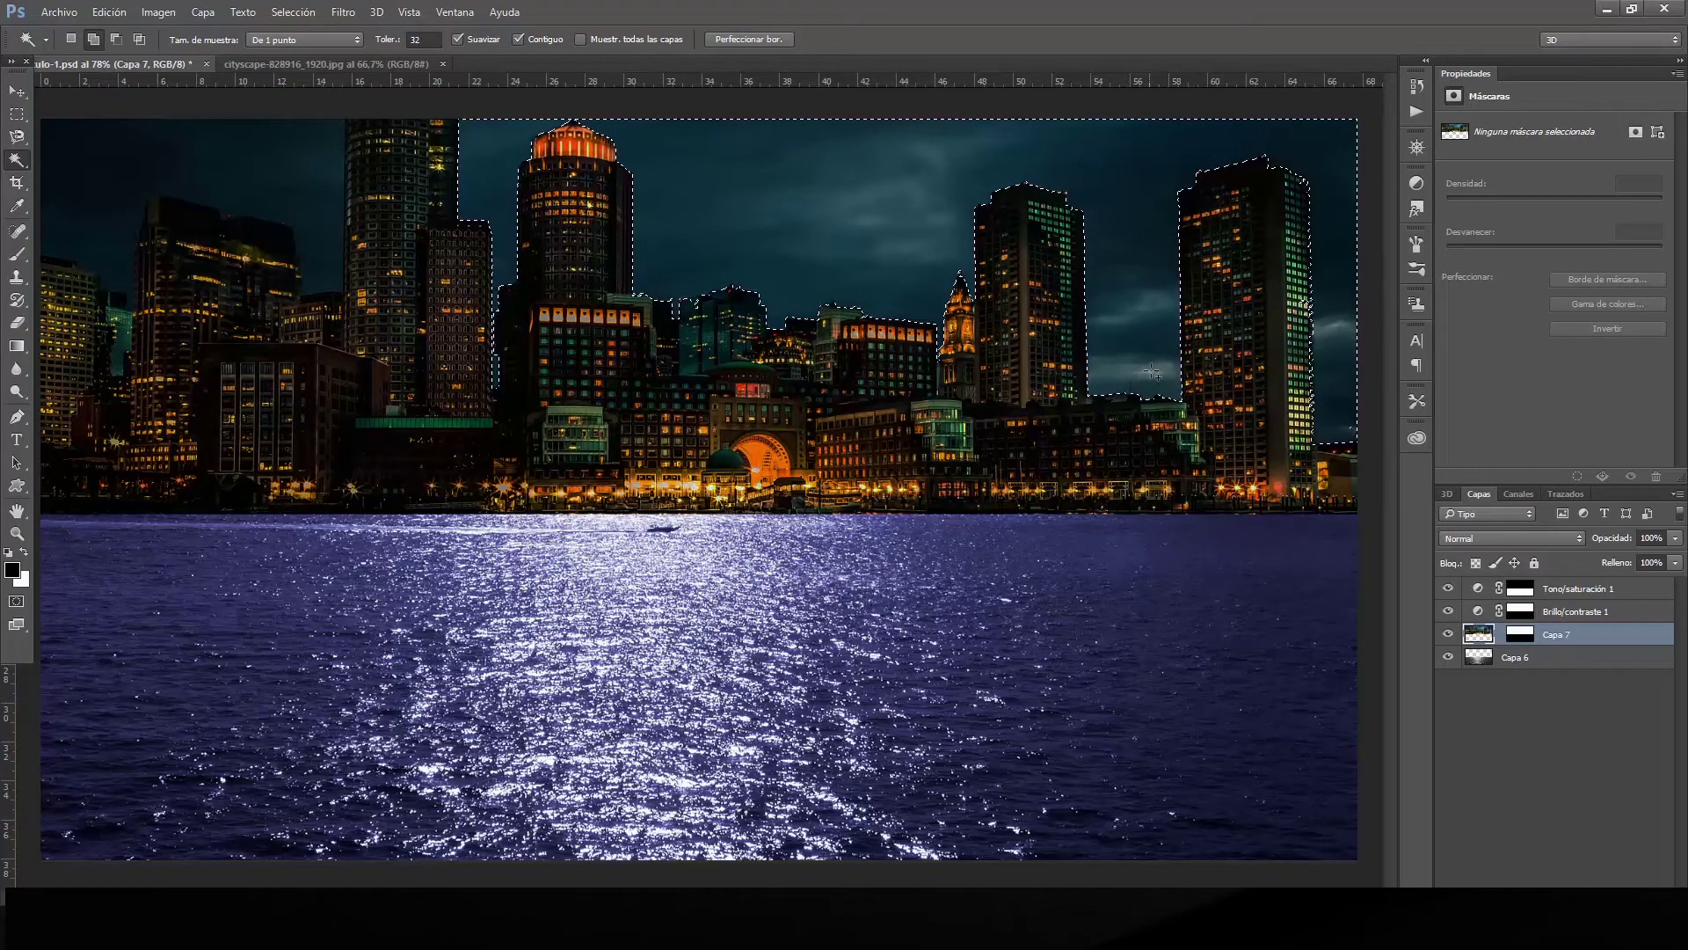
Add the left sky, undo the spill into the windows, and set tolerance to 20.
left_click(317, 185)
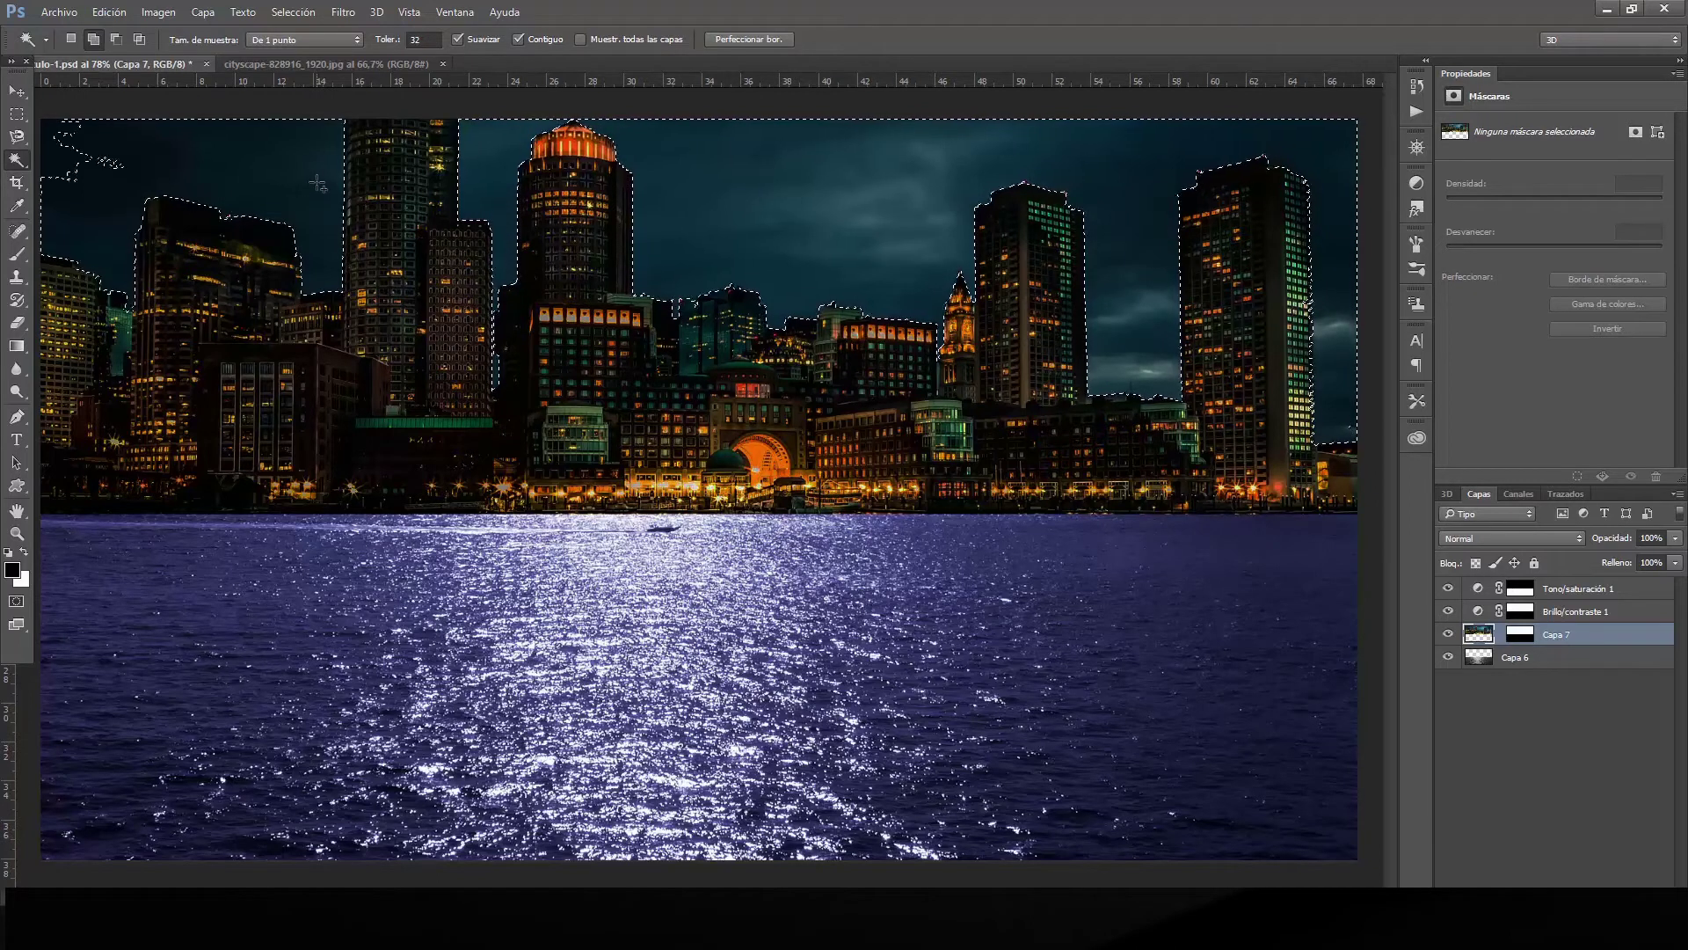
left_click(62, 146)
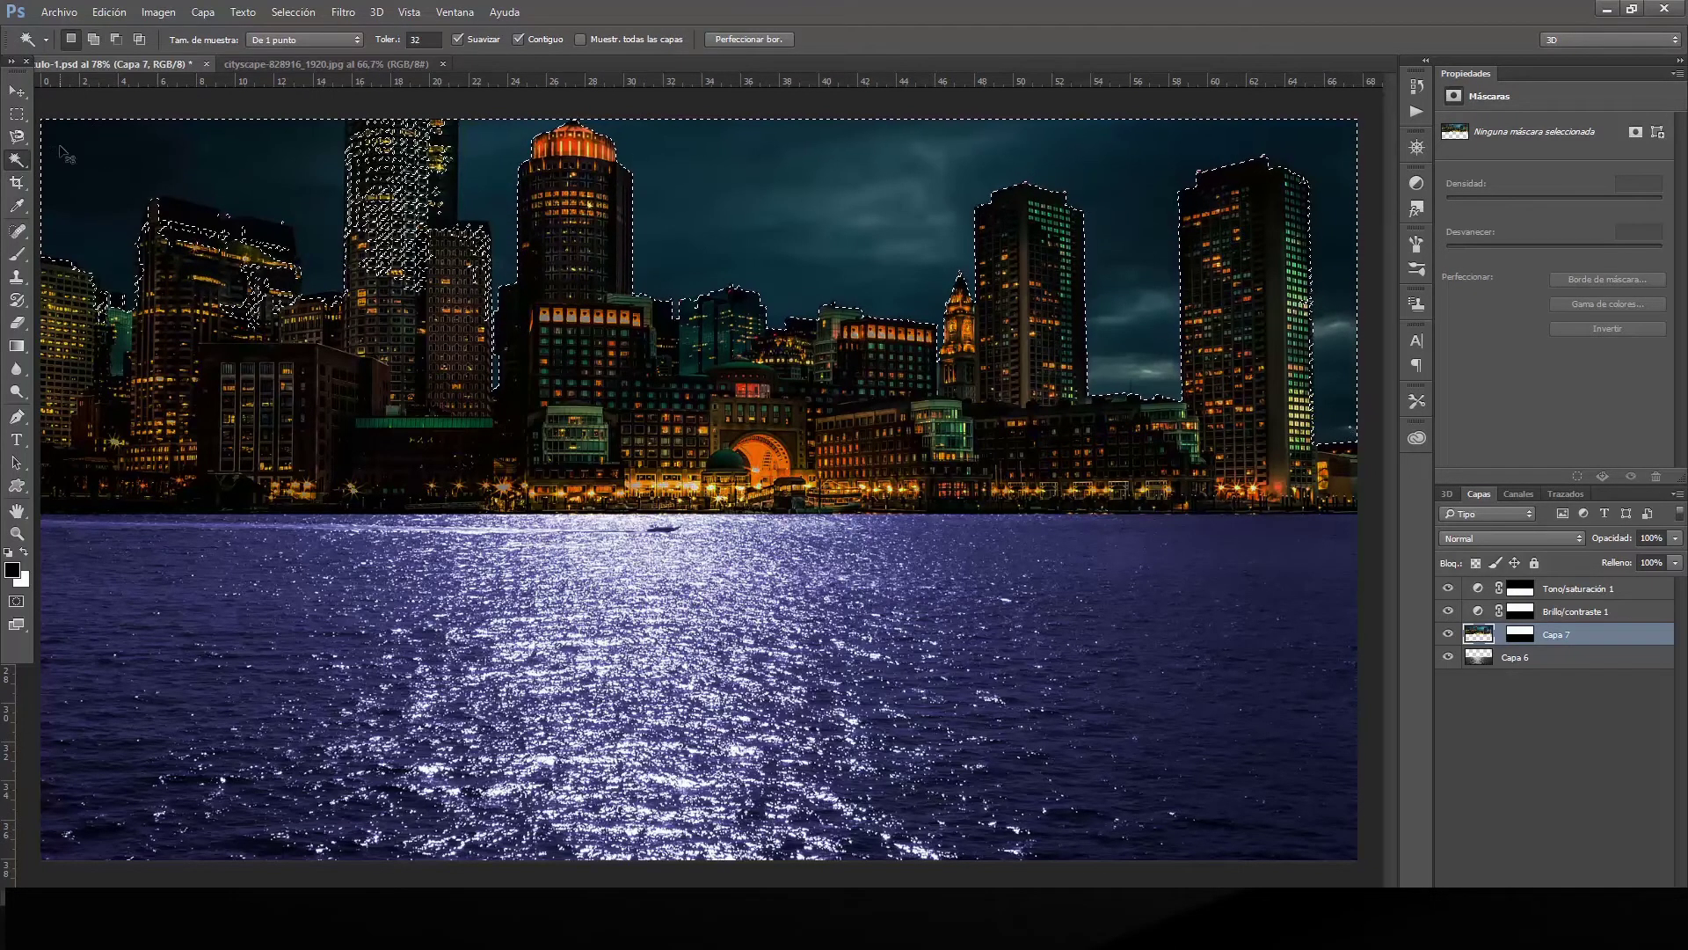
key("ctrl+z")
left_click(429, 40)
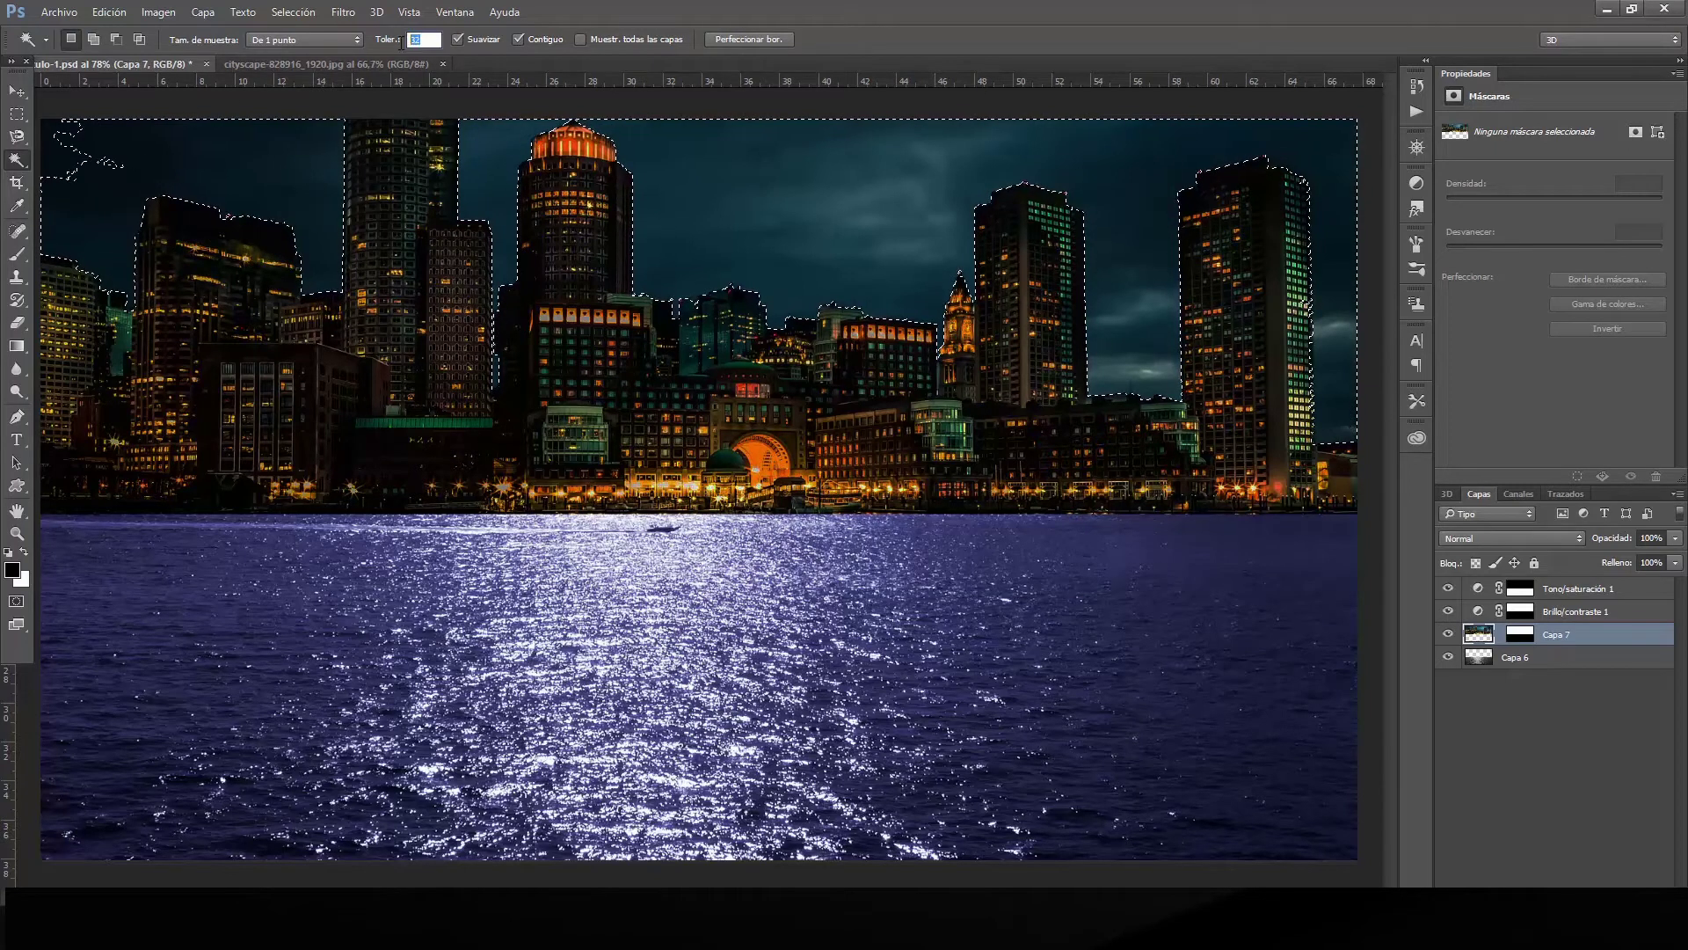
type("20")
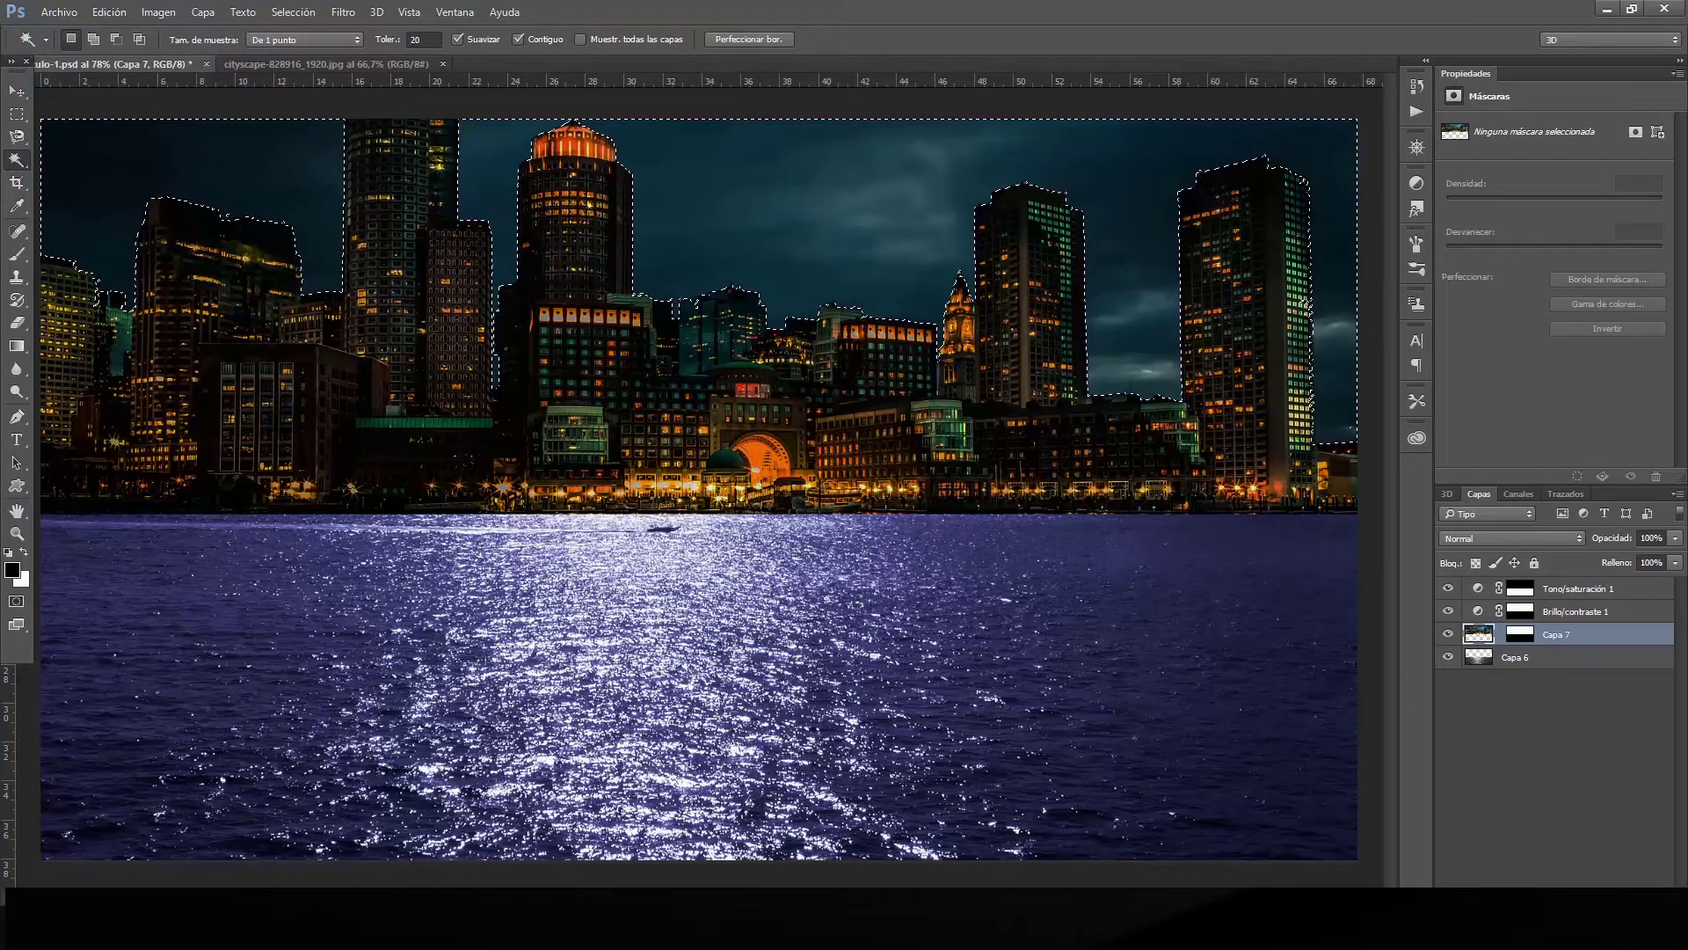
Add a Brightness/Contrast layer masked to the sky at brightness 72.
left_click(1561, 915)
left_click(1583, 563)
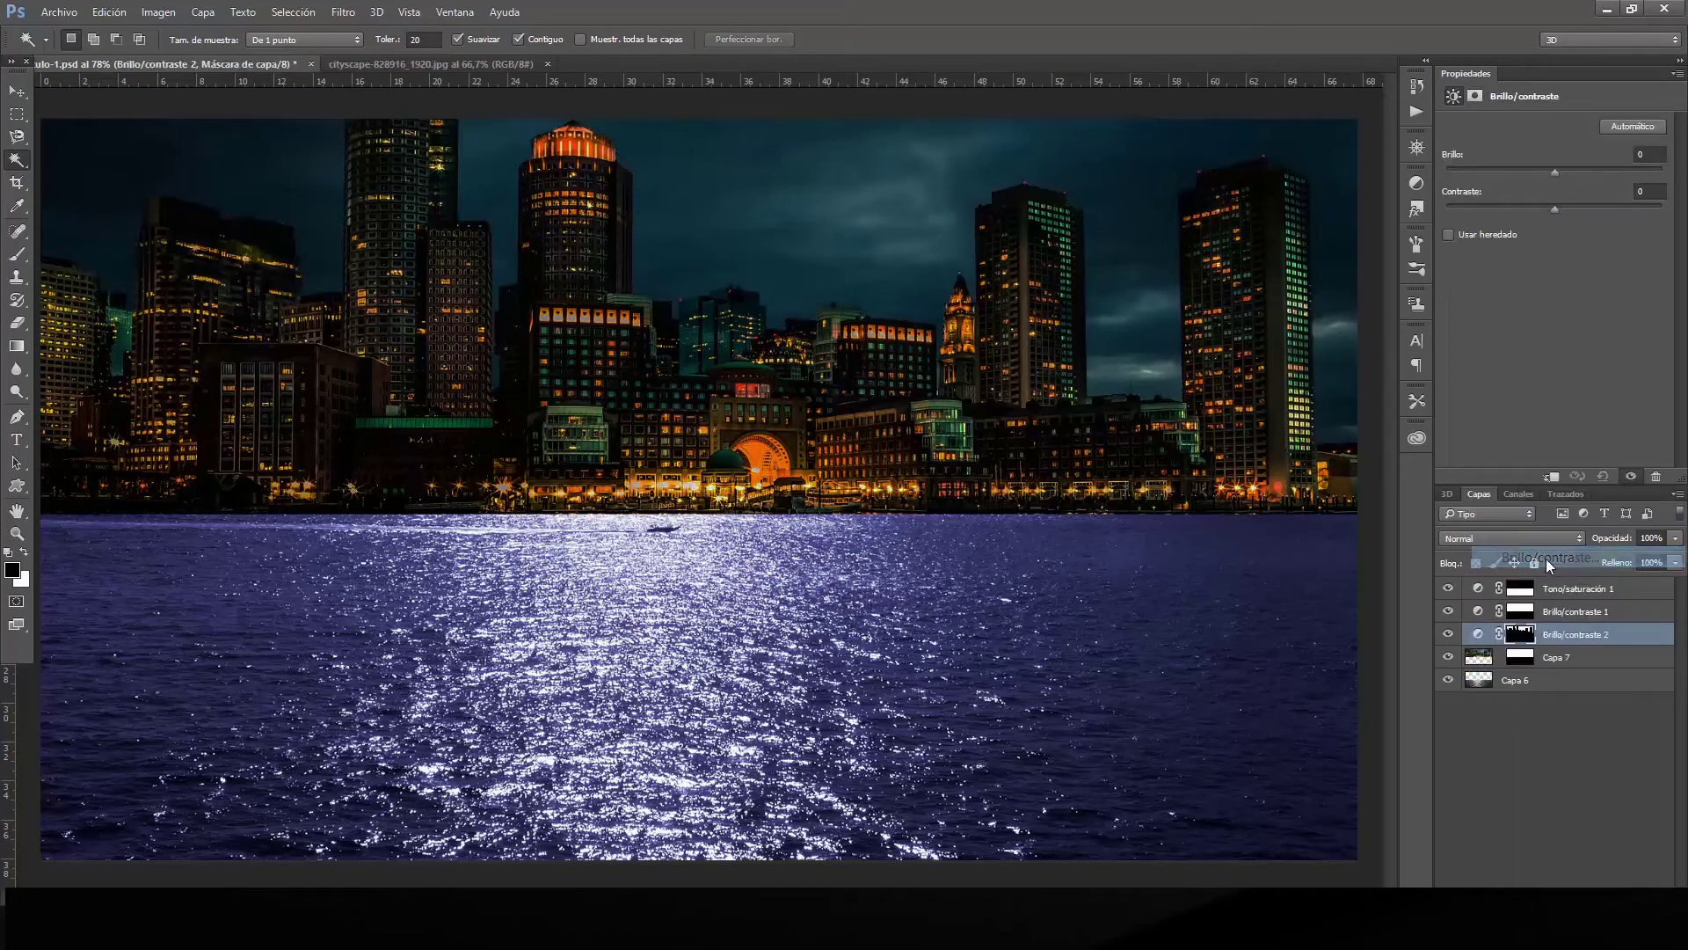
left_click_drag(1554, 172, 1646, 183)
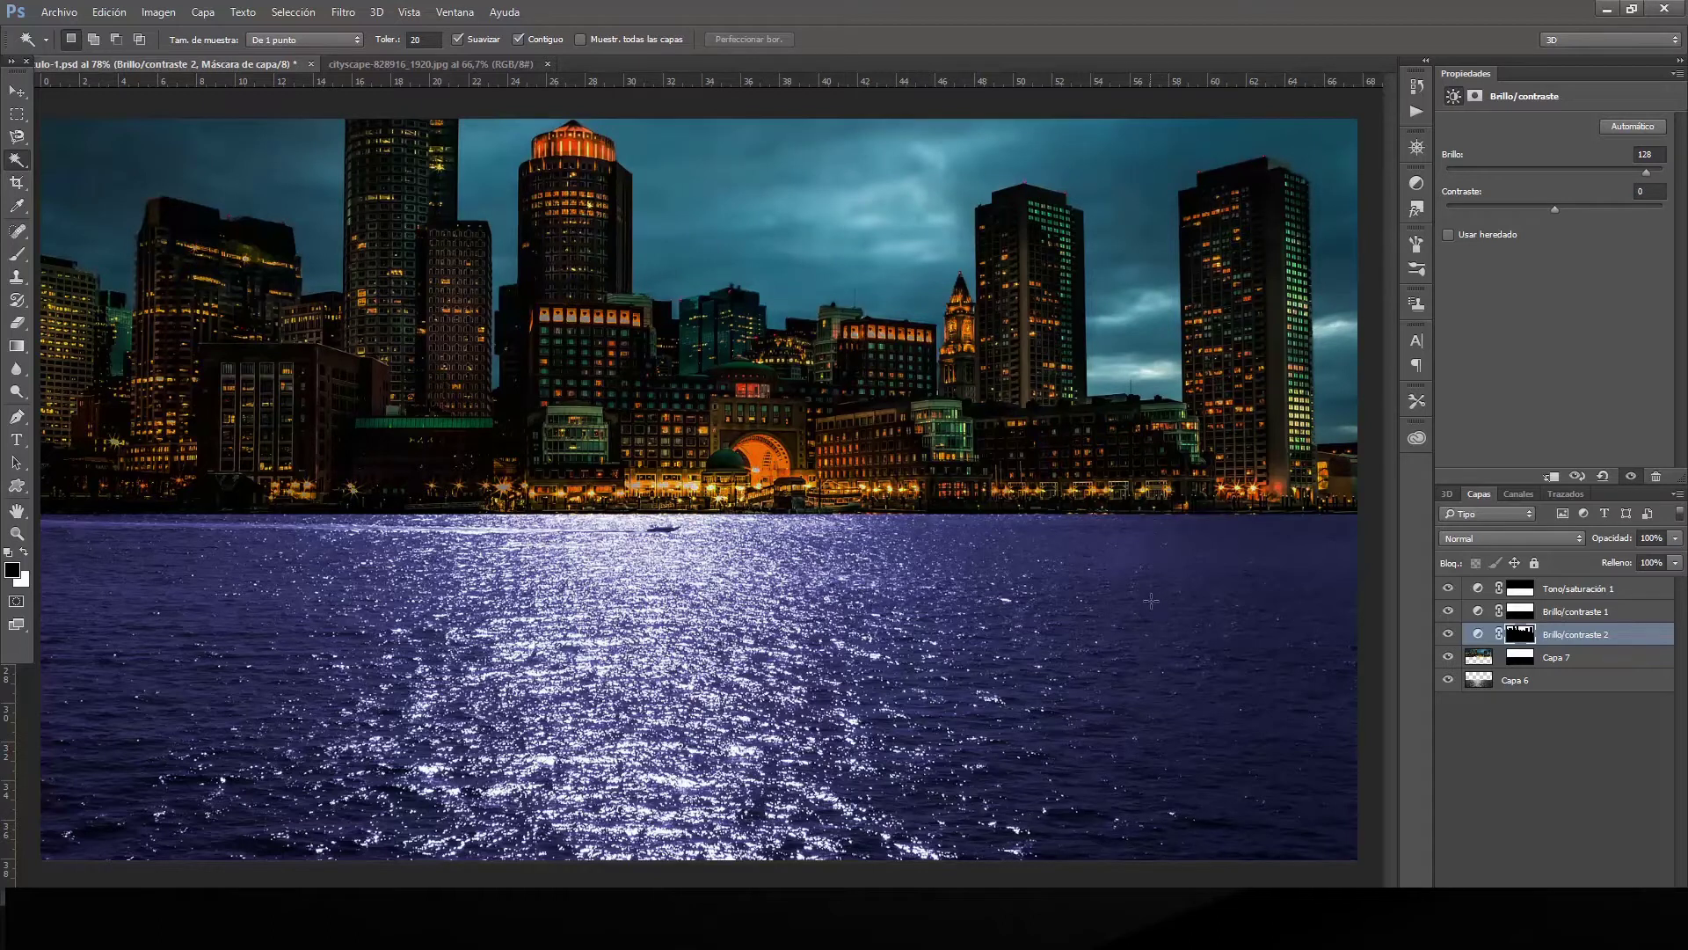
Make the base sea layer Capa 6 active.
left_click(1509, 686)
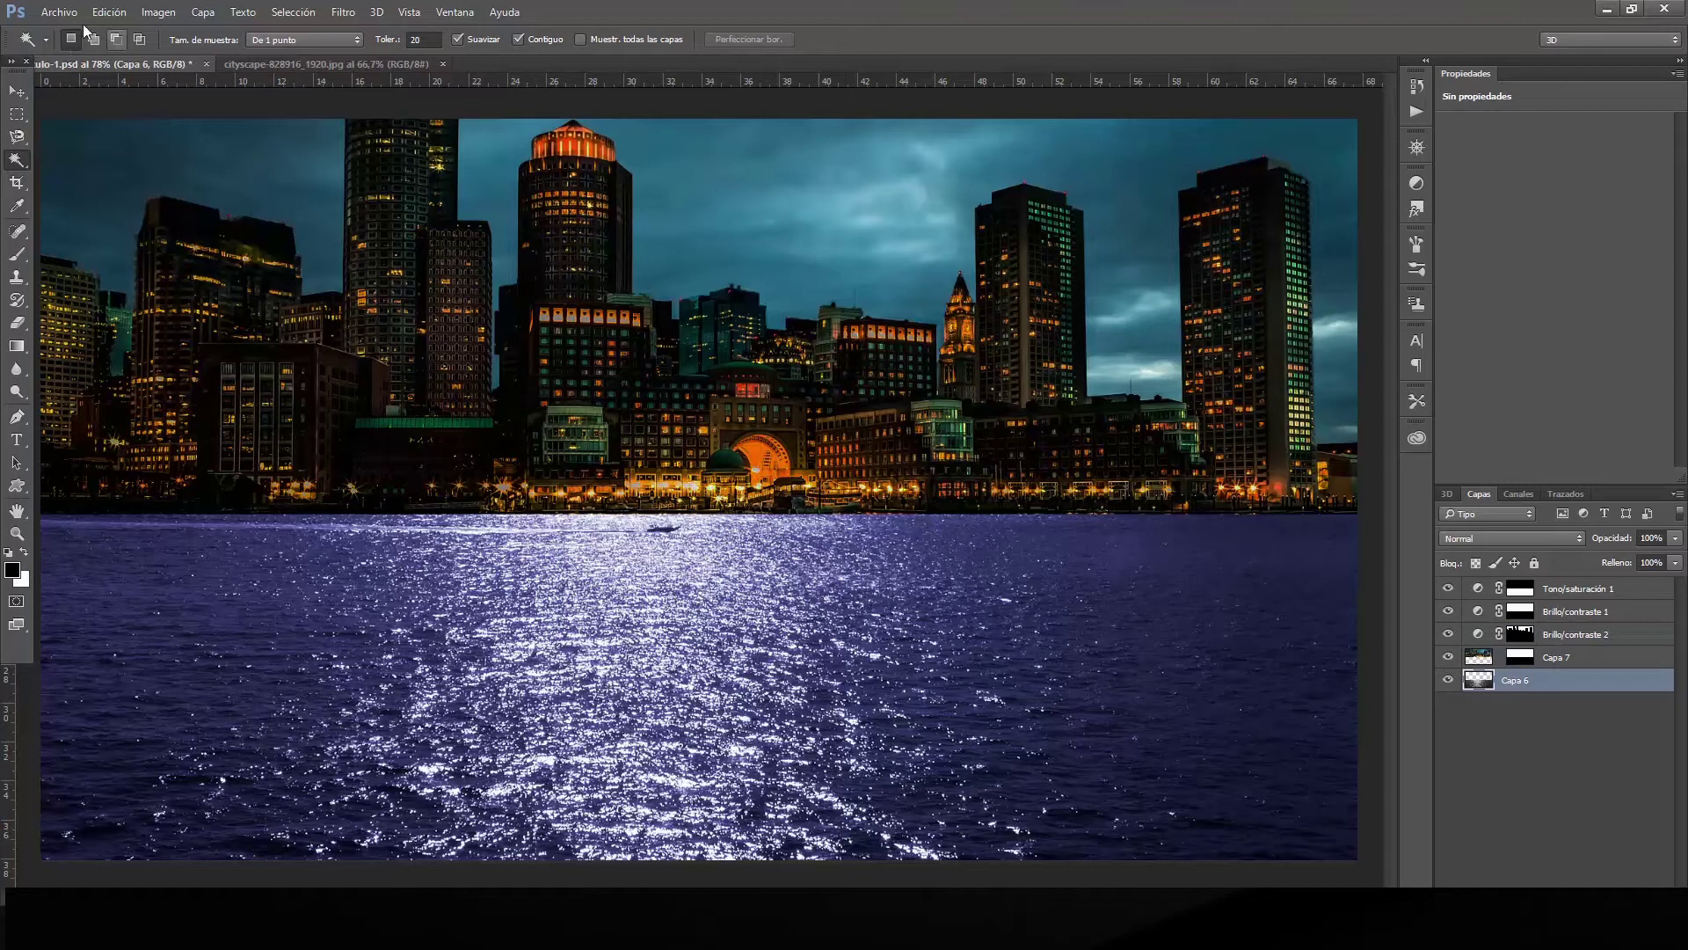
left_click(58, 13)
Open wood-691480_1280.jpg, keeping its colour profile unchanged.
left_click(97, 61)
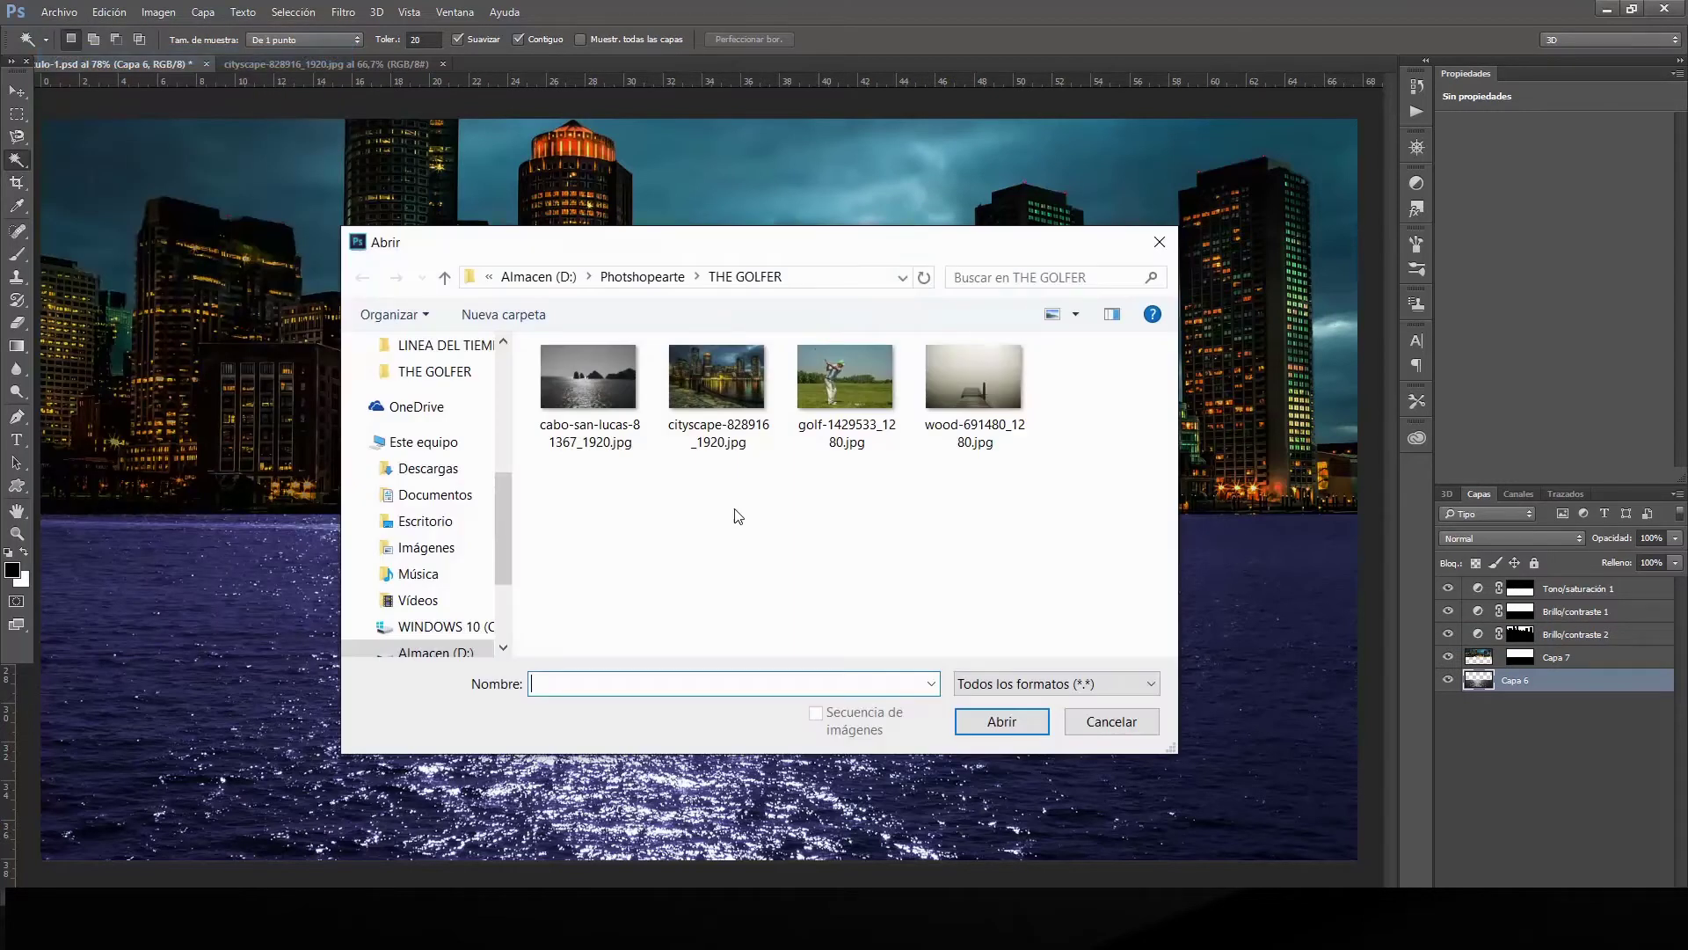
double_click(973, 378)
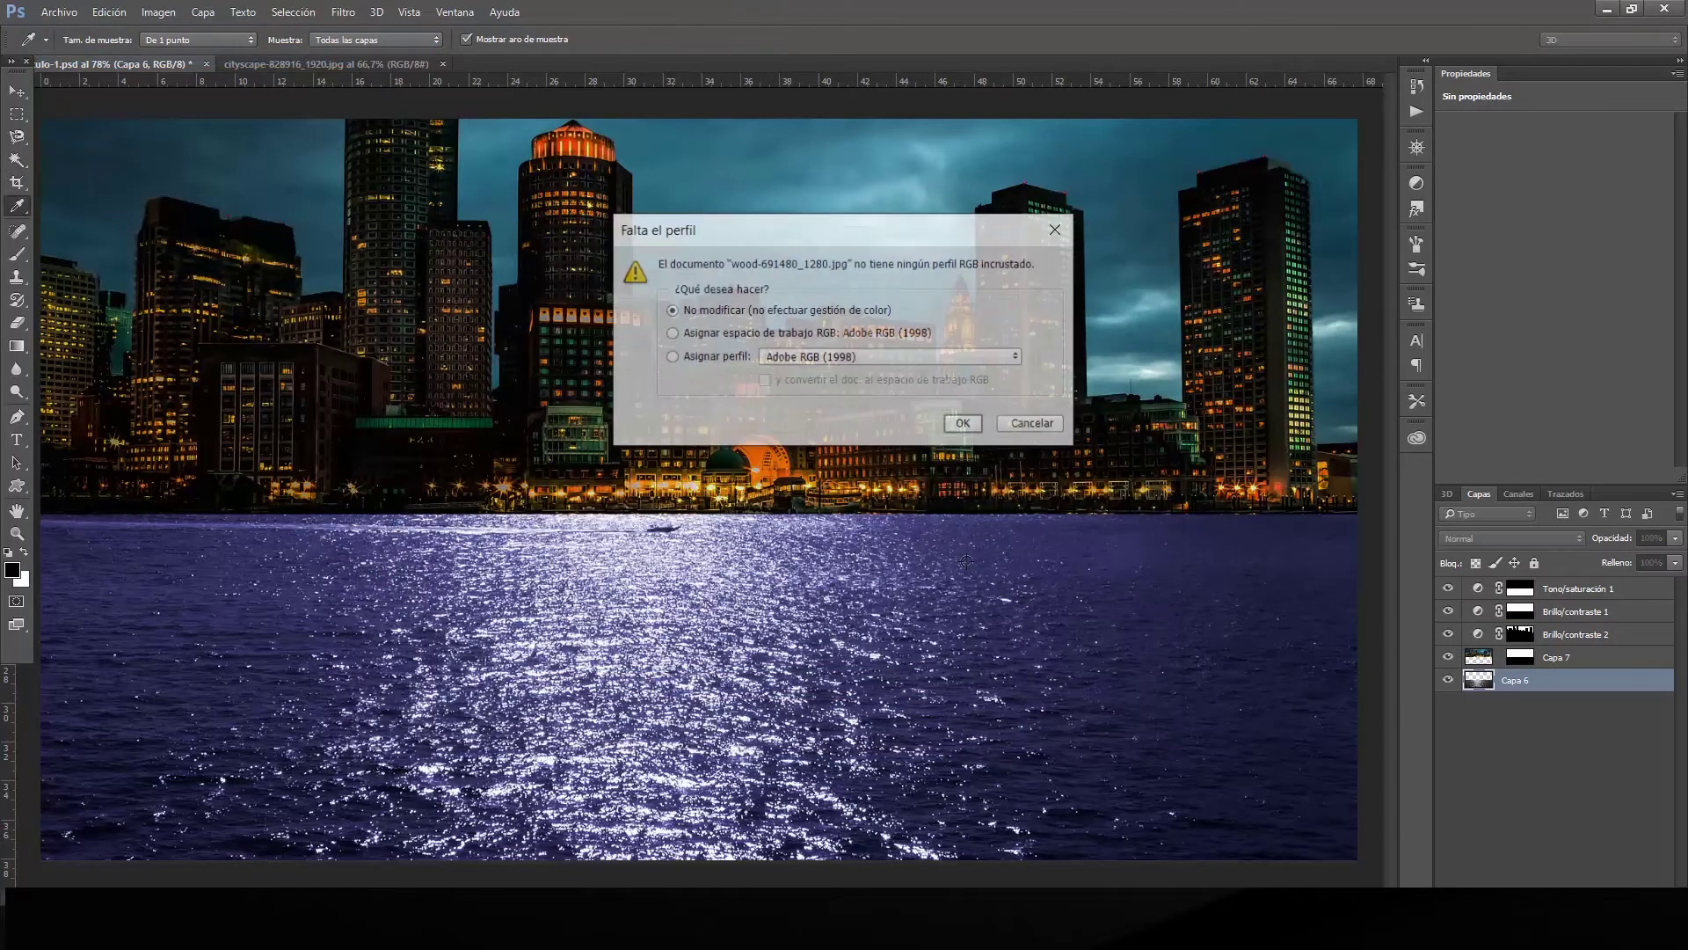
left_click(963, 423)
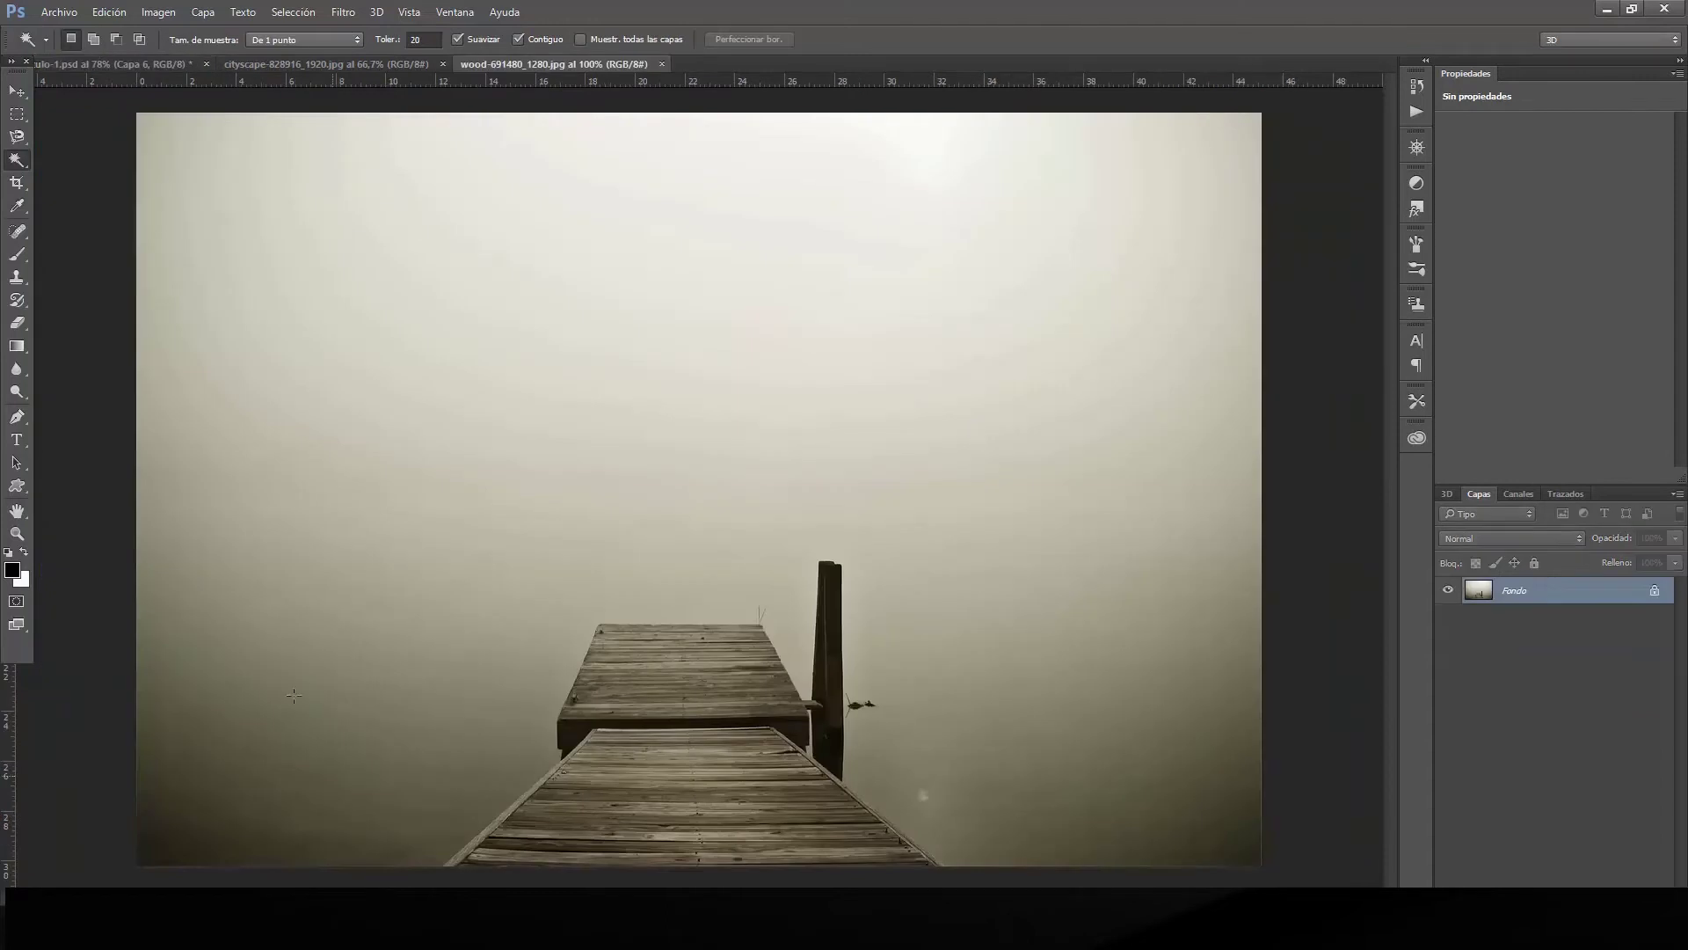
Quick-select the near section of the wooden pier together with its post.
right_click(15, 167)
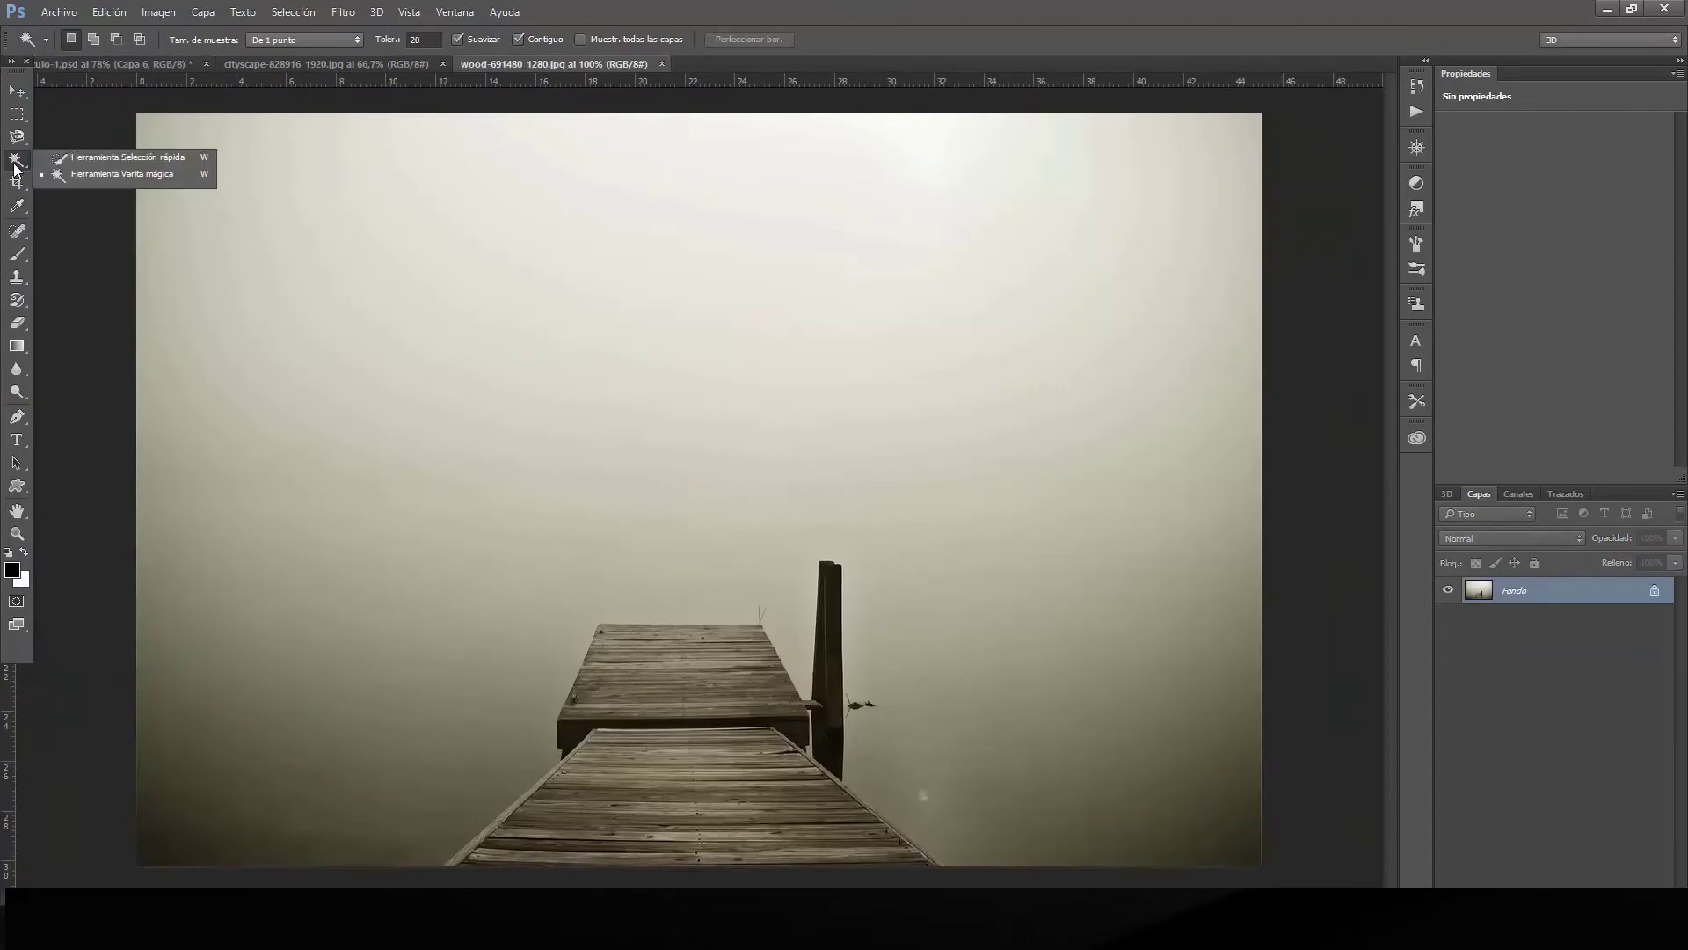
left_click(97, 157)
mouse_move(470, 855)
left_mouse_down()
mouse_move(805, 853)
mouse_move(698, 683)
mouse_move(832, 761)
left_mouse_up()
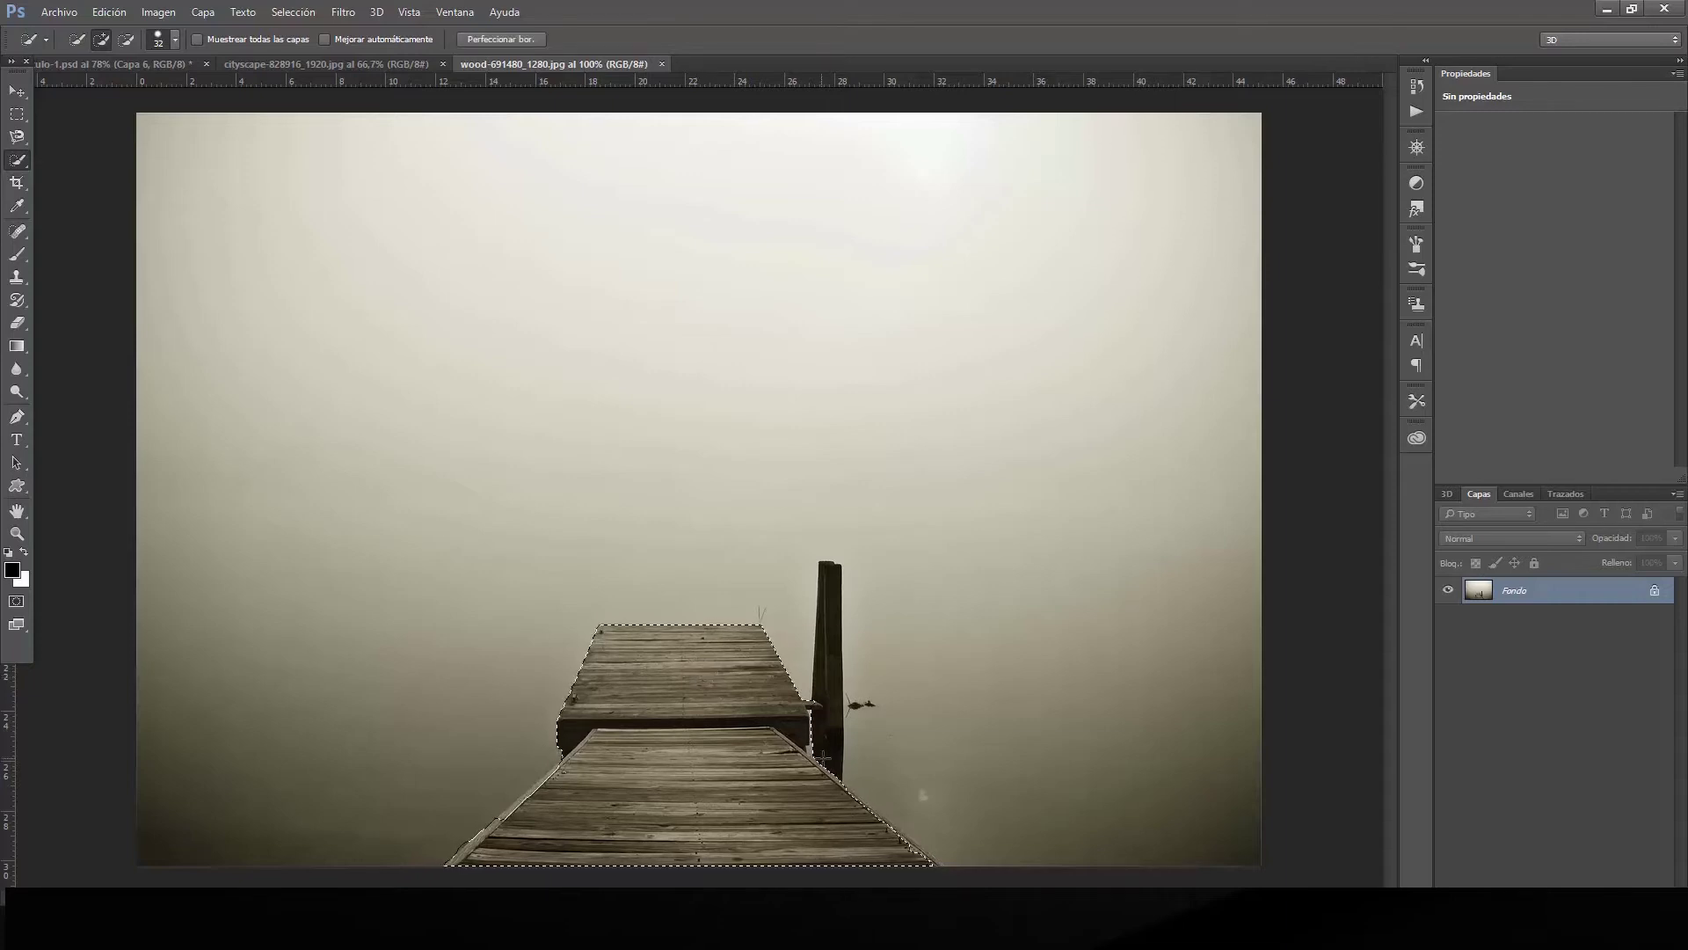
left_click_drag(831, 761, 828, 704)
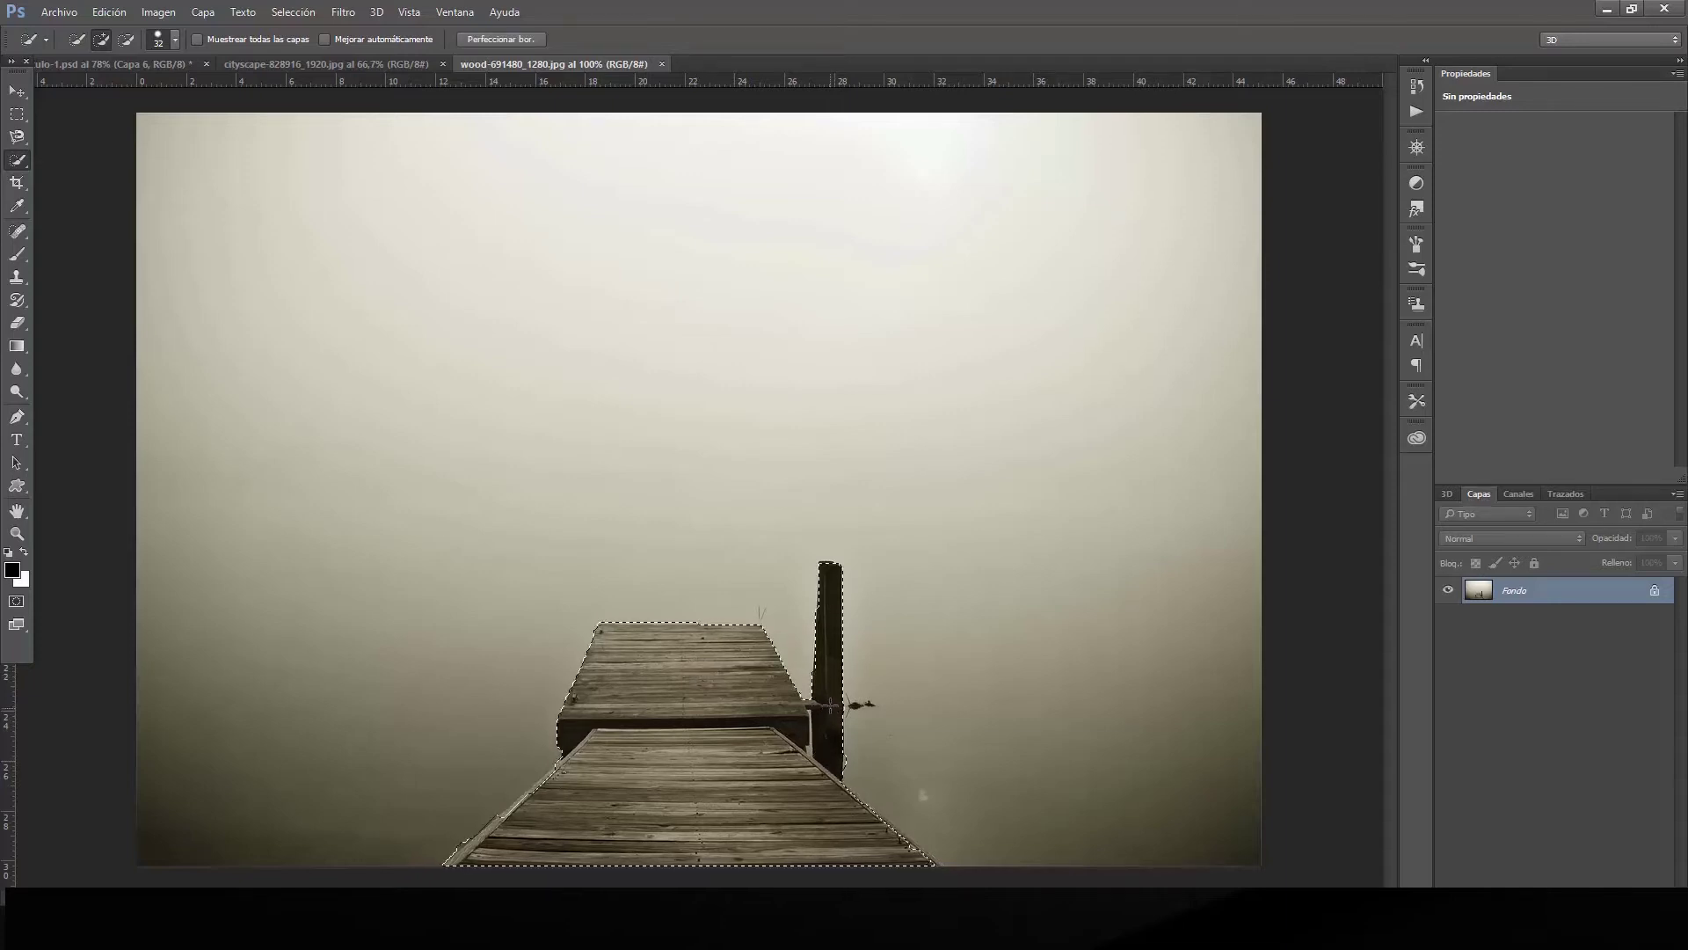
Paste the pier as Capa 8 and move it down to the bottom centre over the water.
left_click(123, 14)
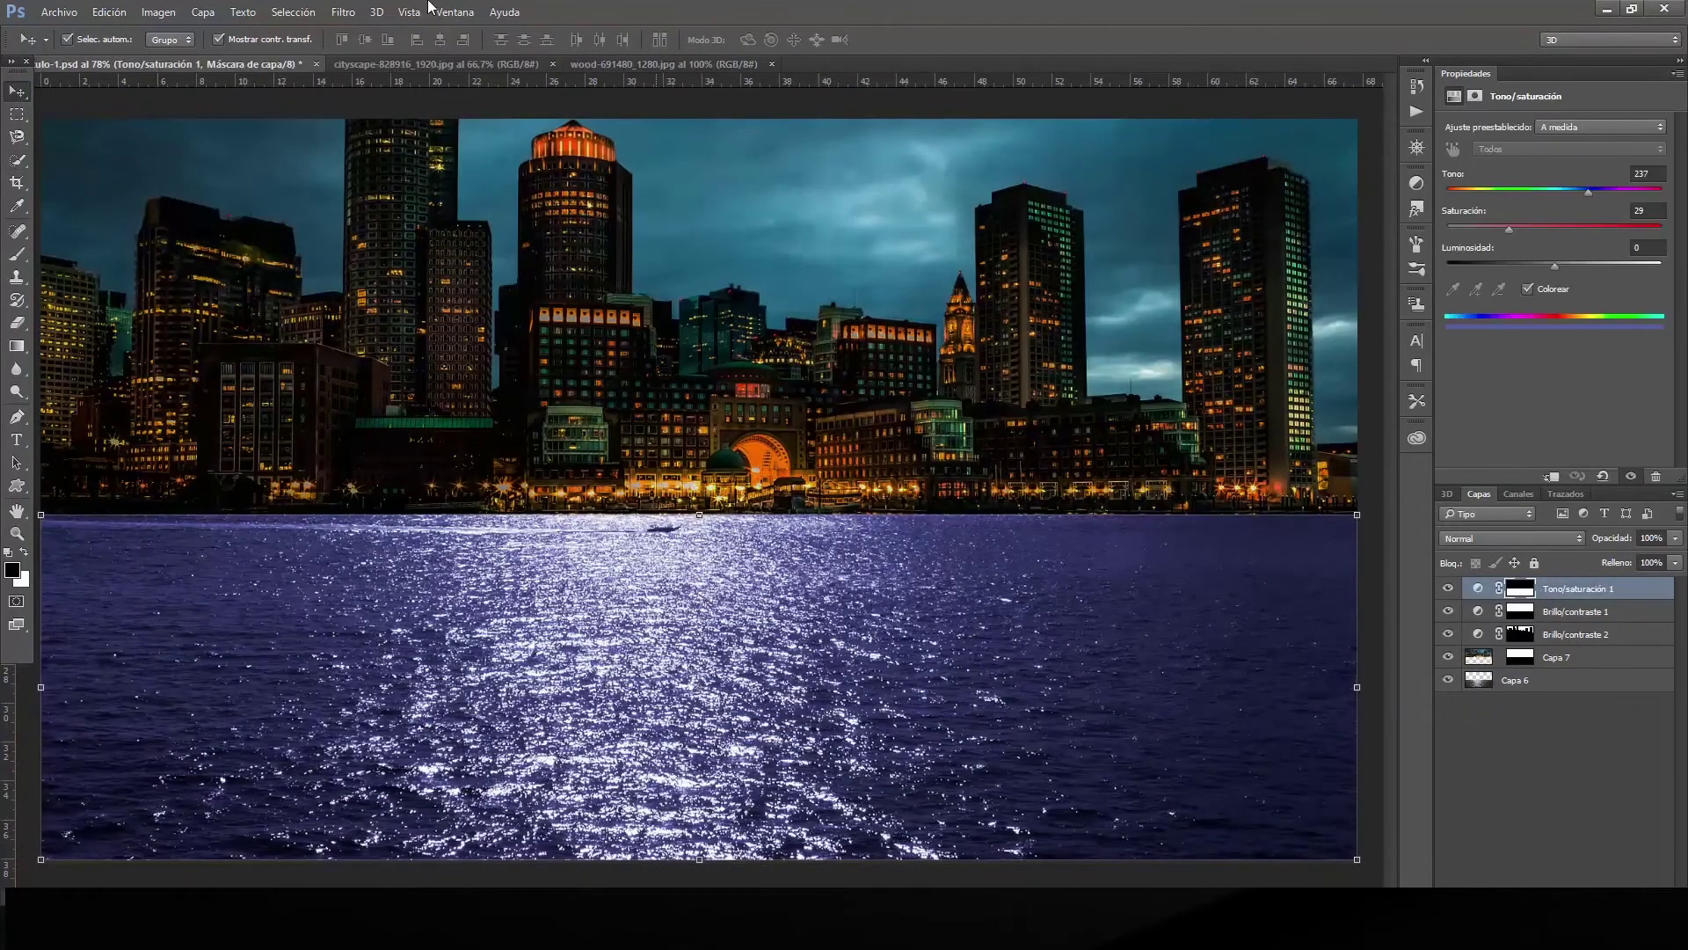
left_click(123, 13)
left_click(208, 200)
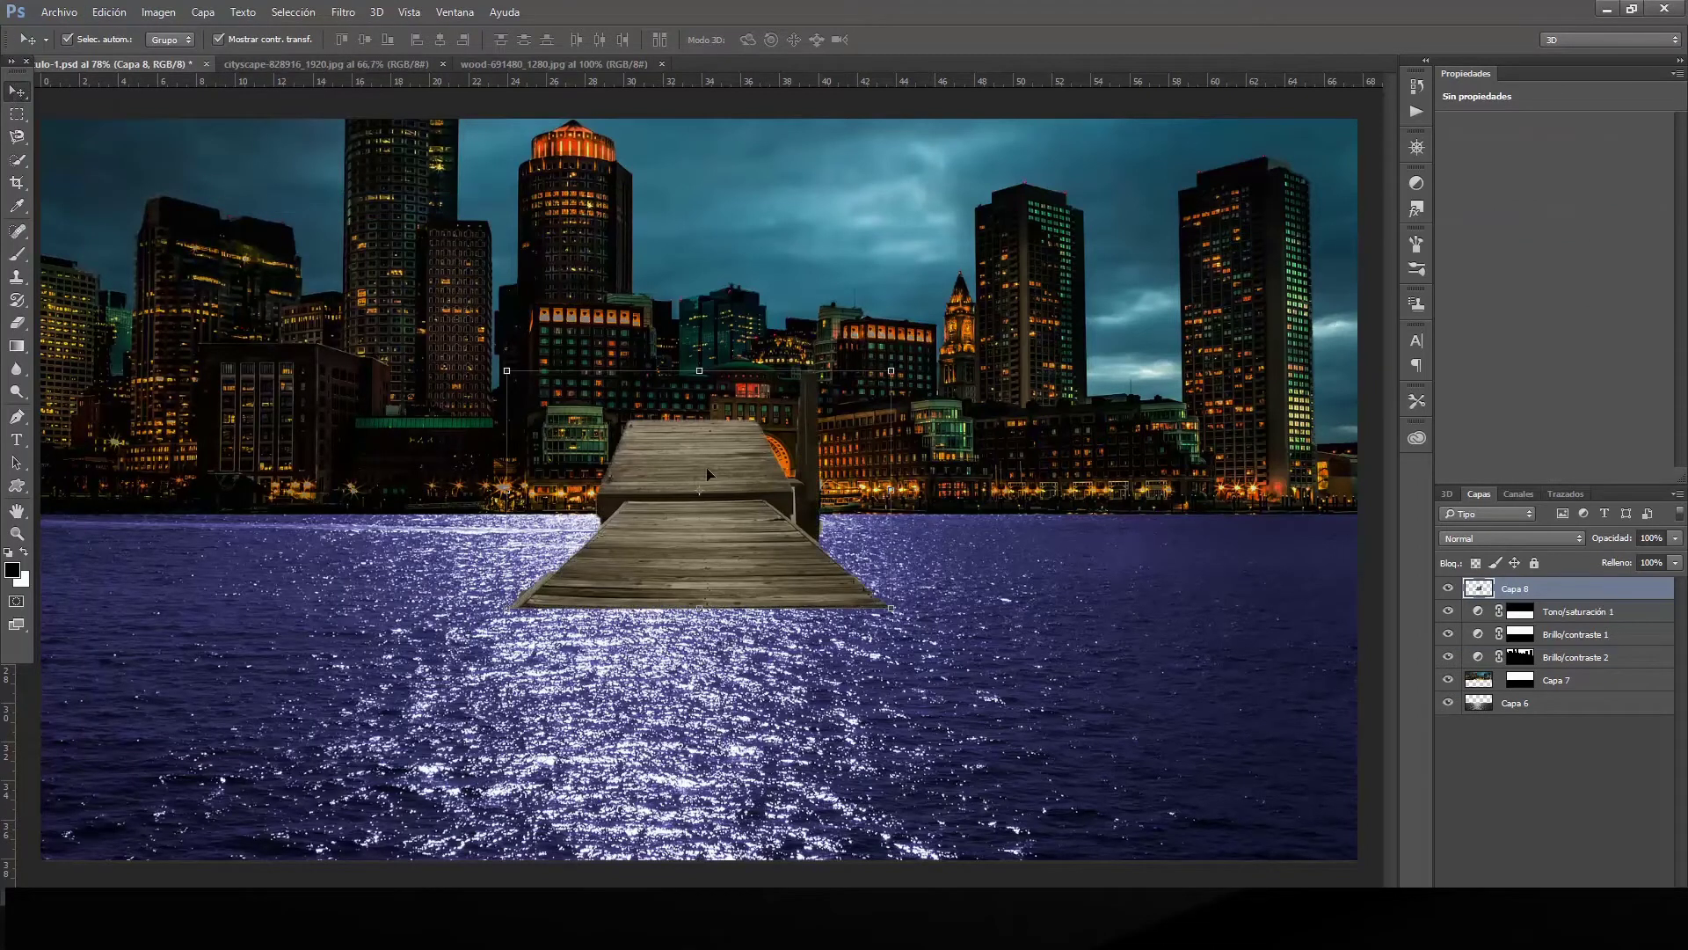
left_click_drag(688, 459, 686, 705)
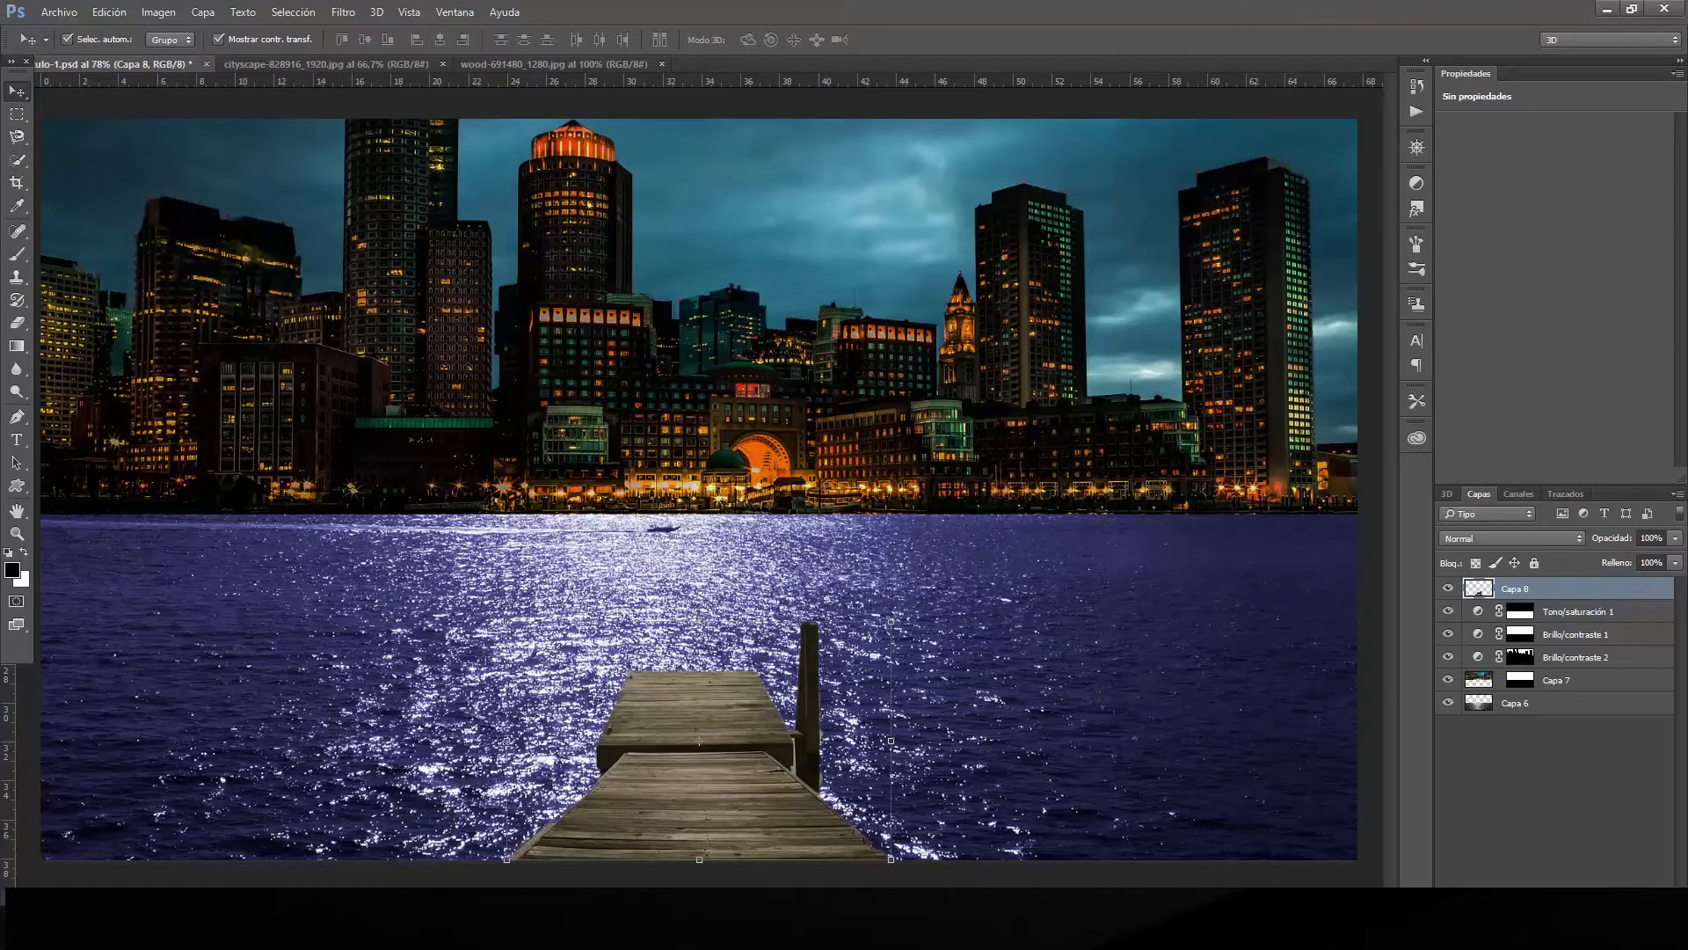
Load the pier's outline and add a Brightness/Contrast layer at brightness -53, contrast -18.
left_click(1600, 906)
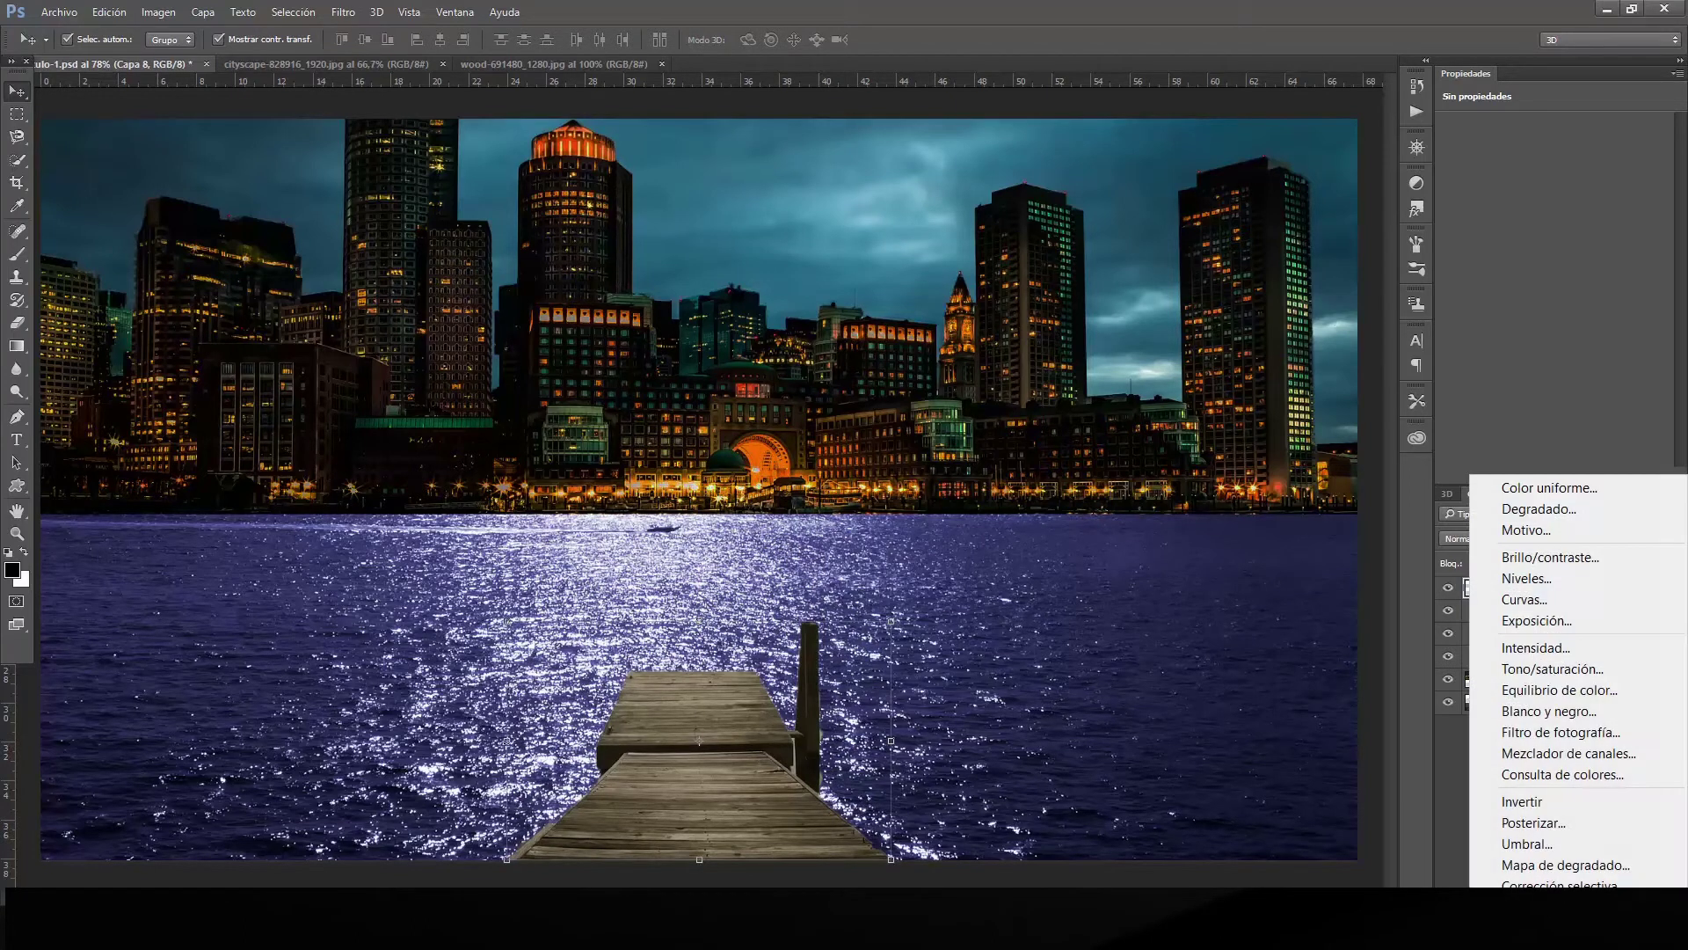
left_click(1394, 749)
left_click(1486, 591, "ctrl")
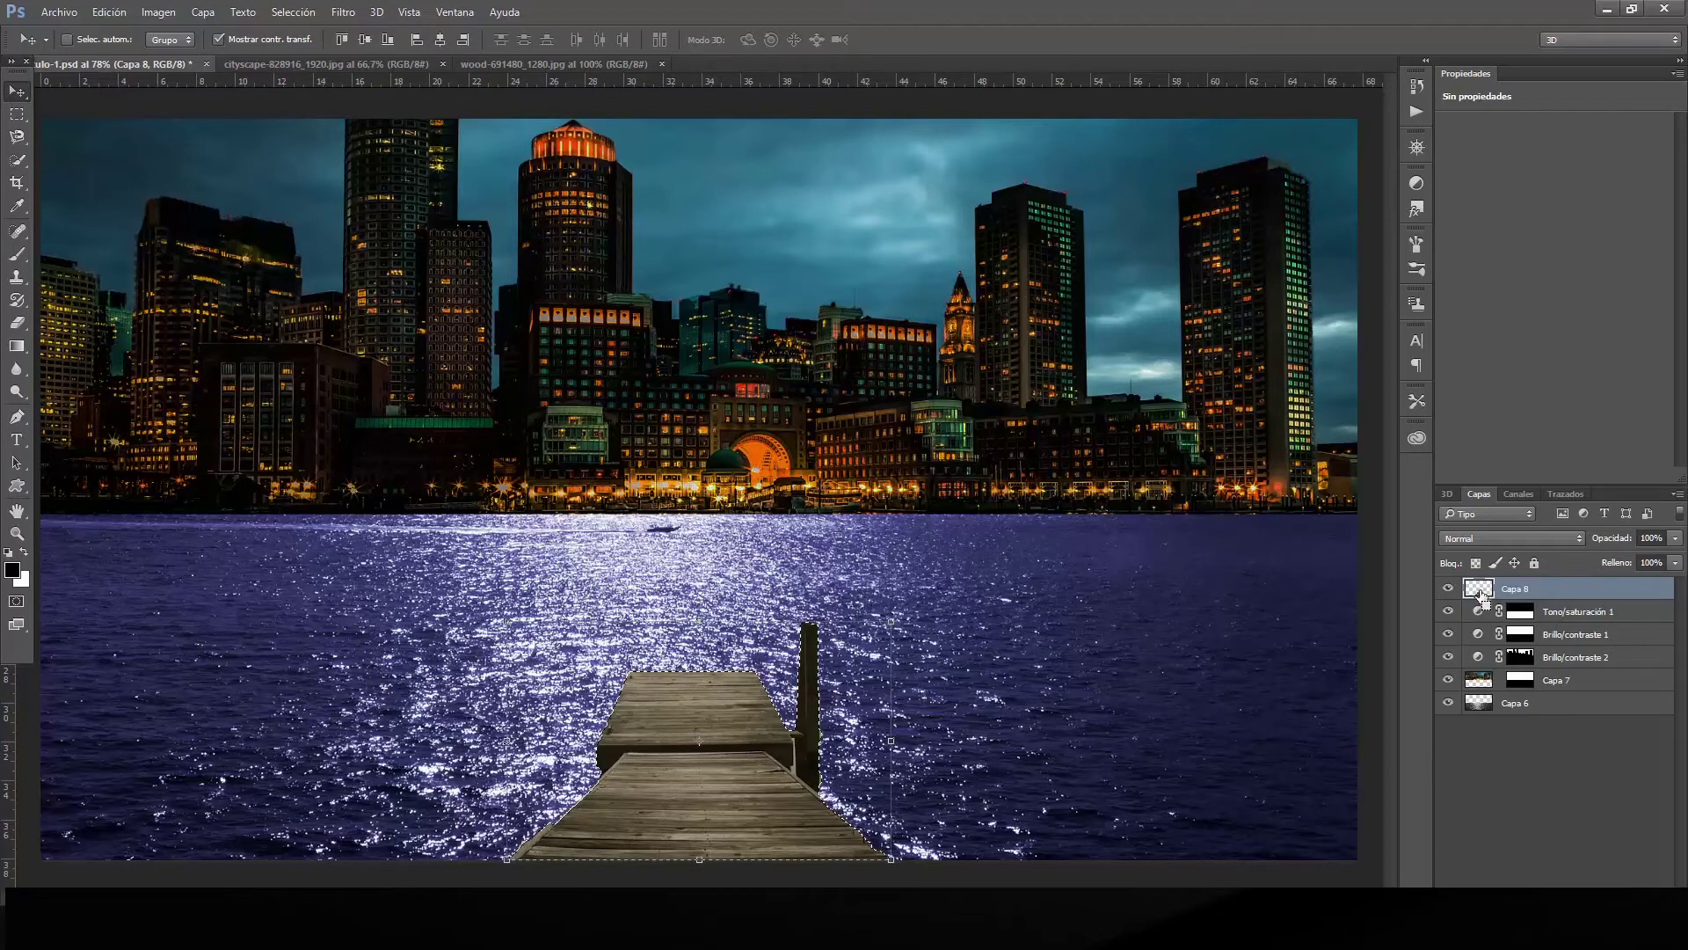
left_click(1600, 906)
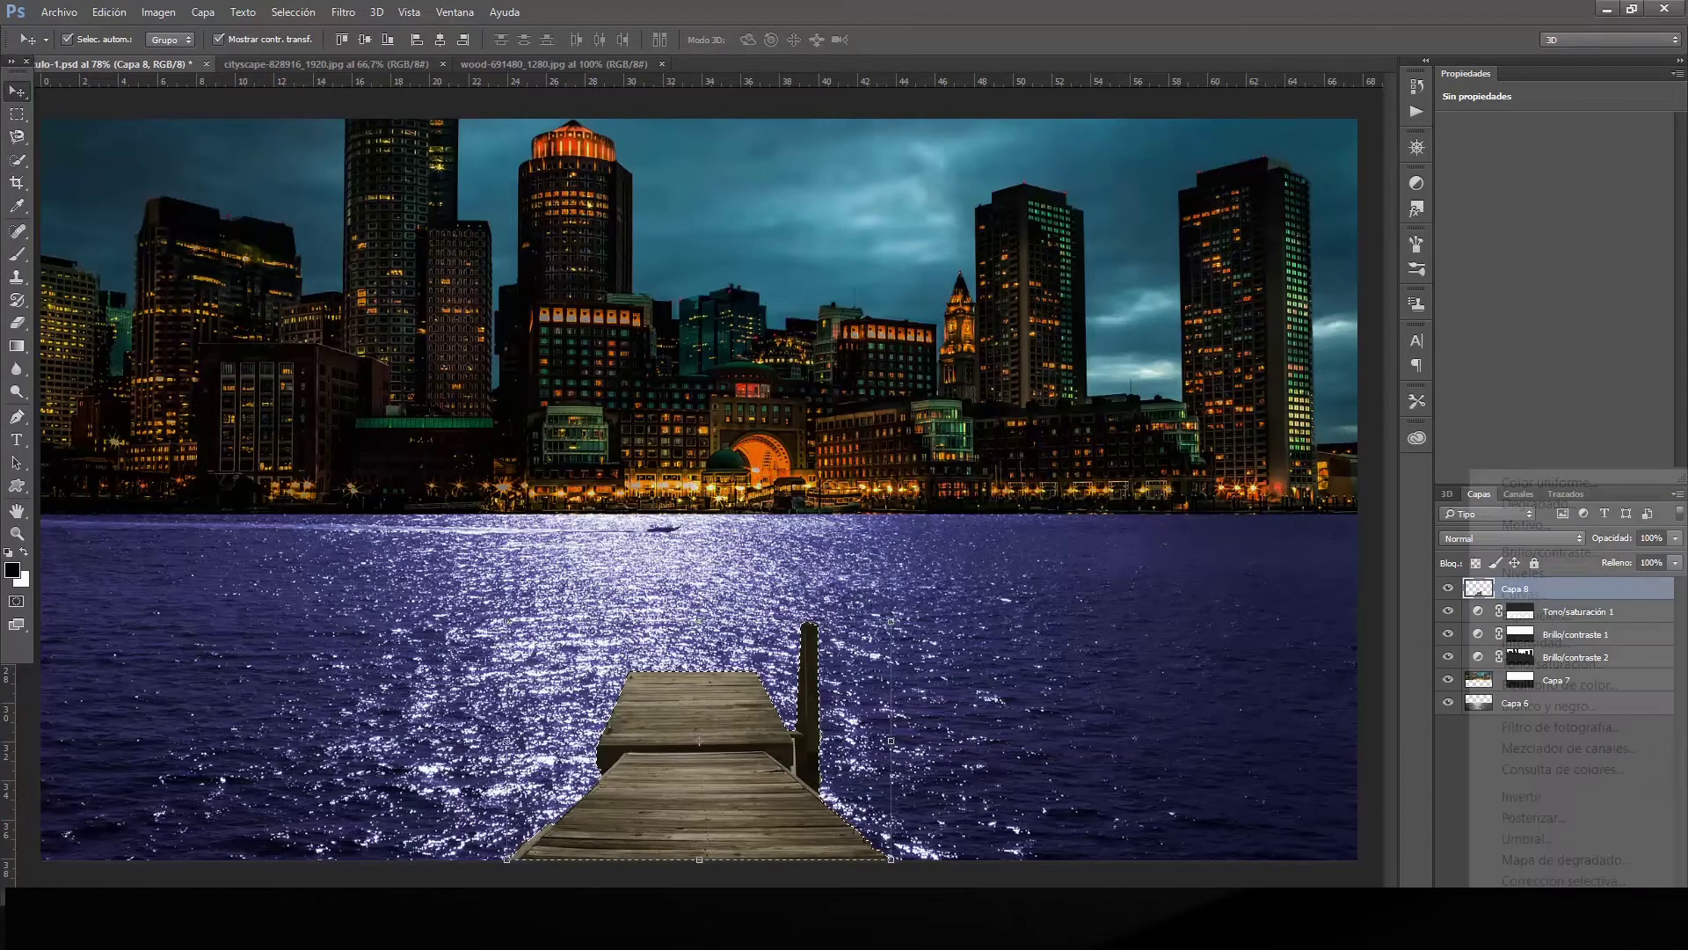
left_click(1560, 554)
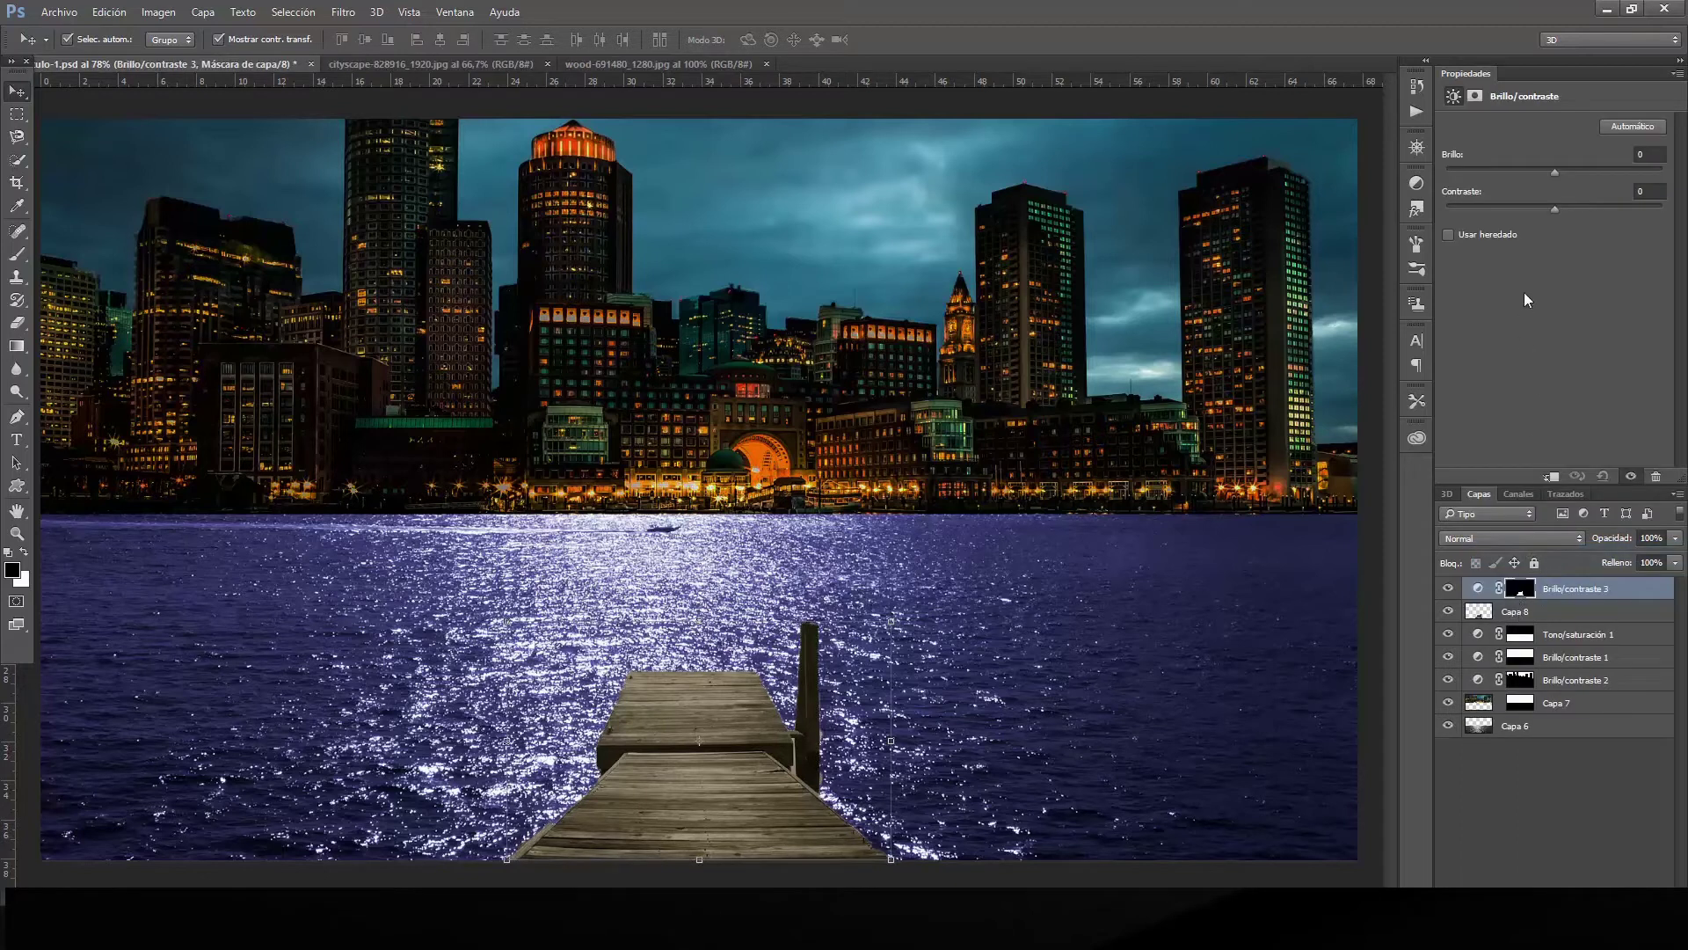
left_click_drag(1555, 176, 1512, 181)
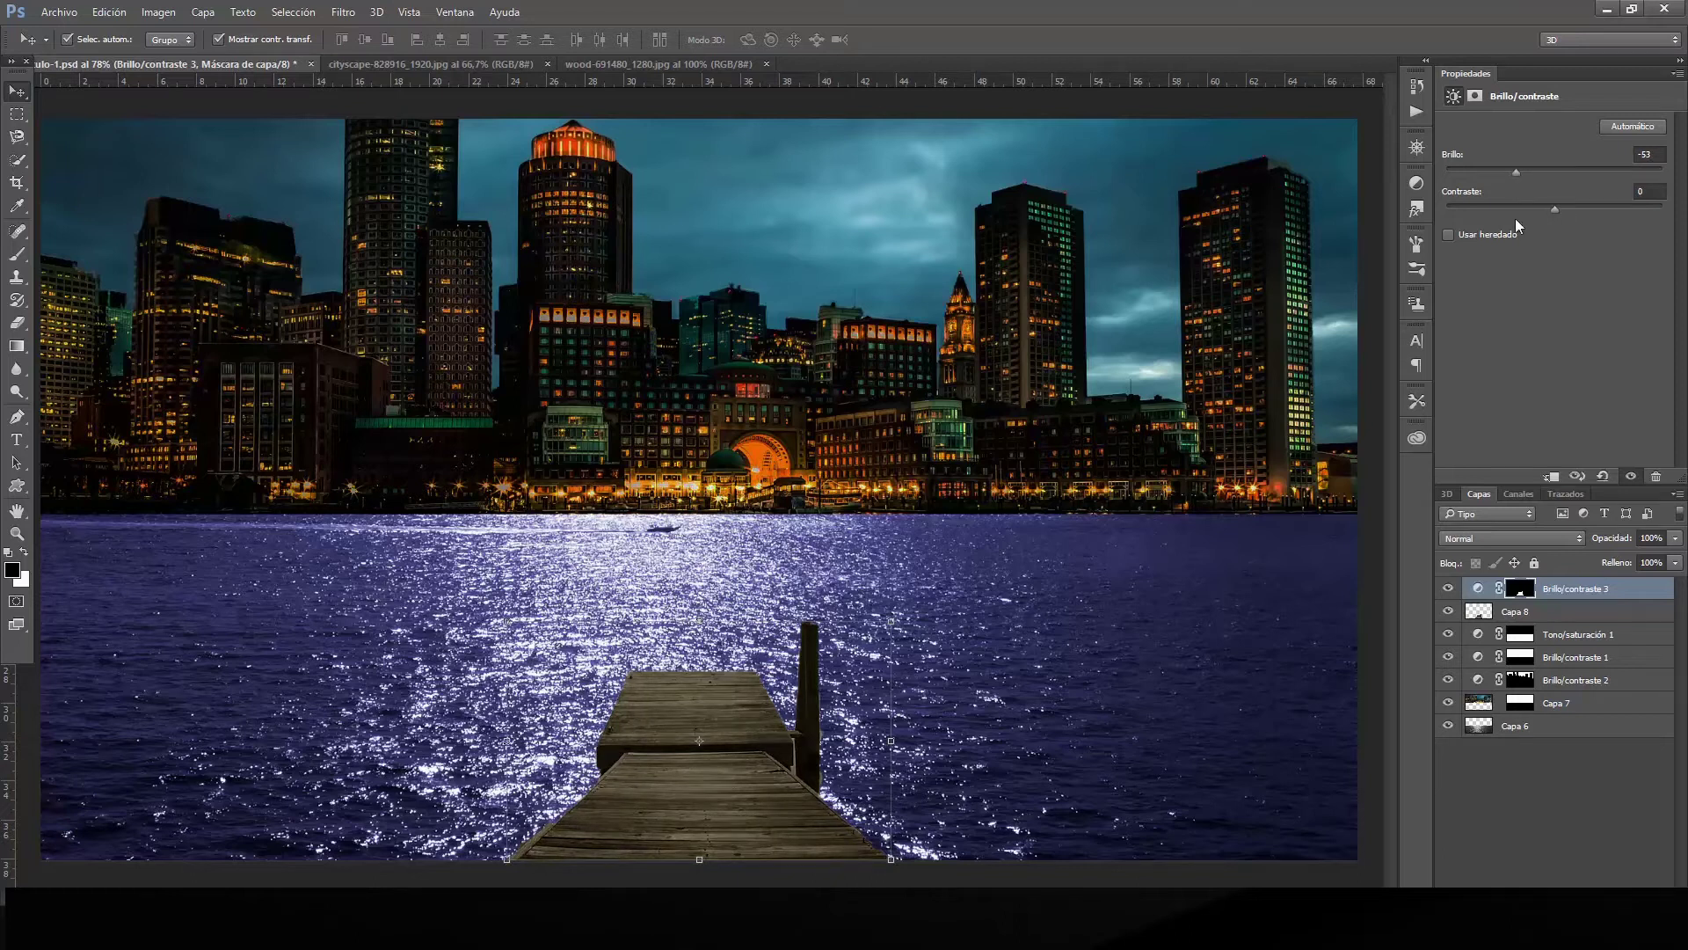
left_click_drag(1522, 211, 1516, 211)
left_click(1546, 618)
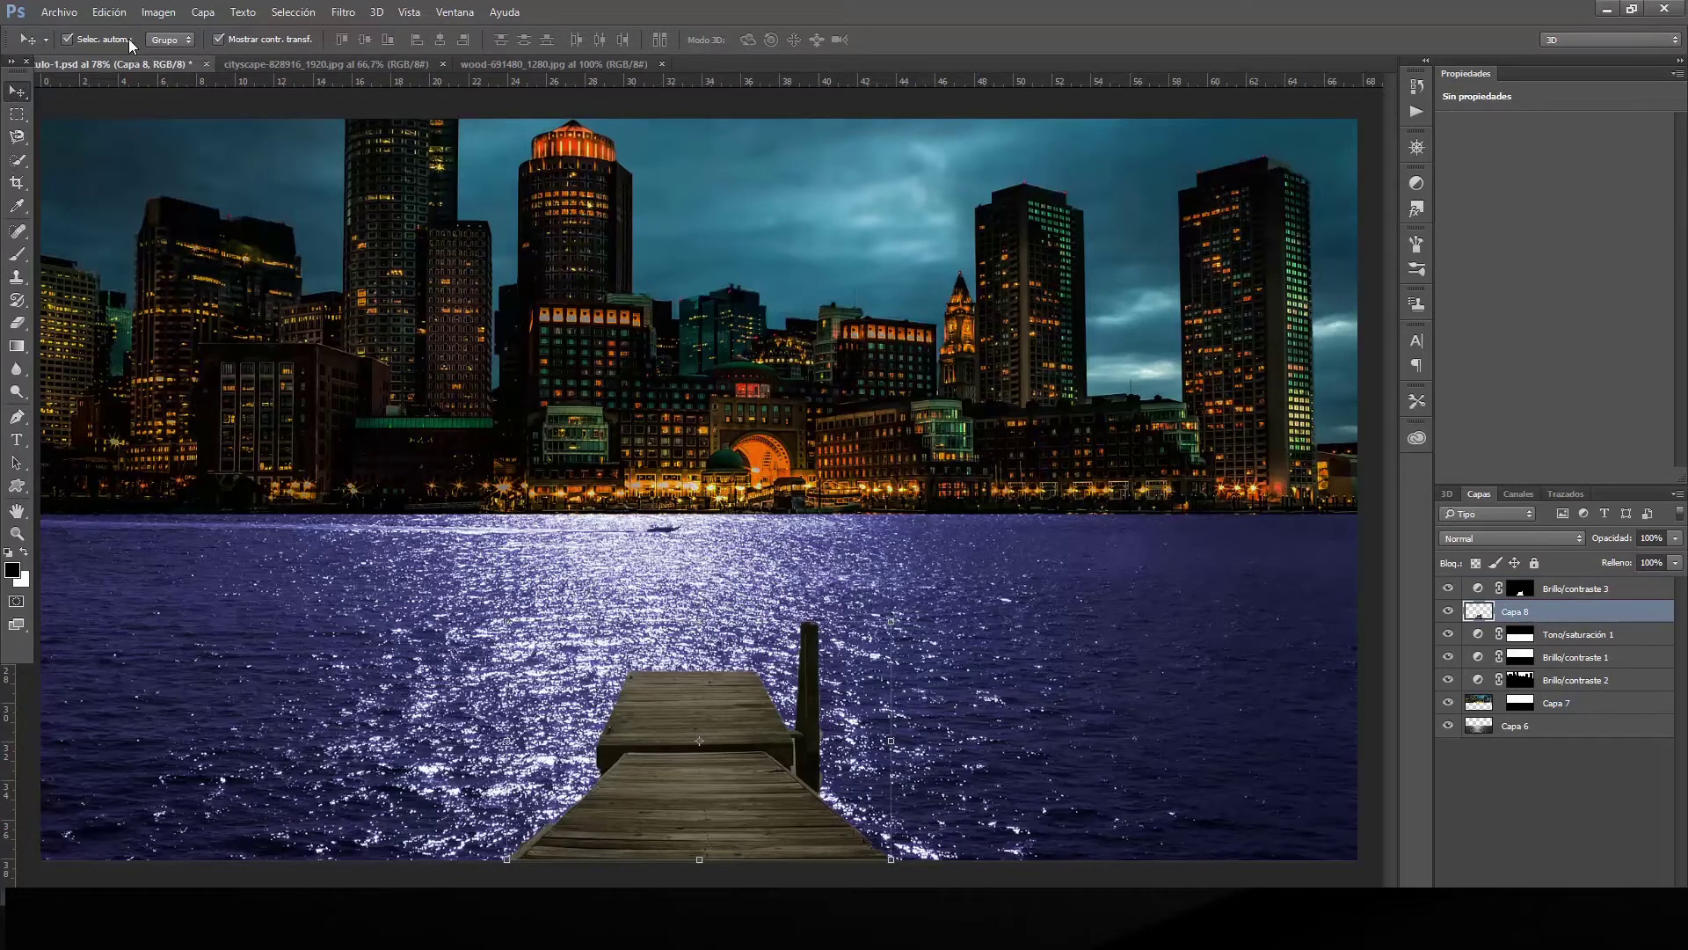
left_click(1539, 591)
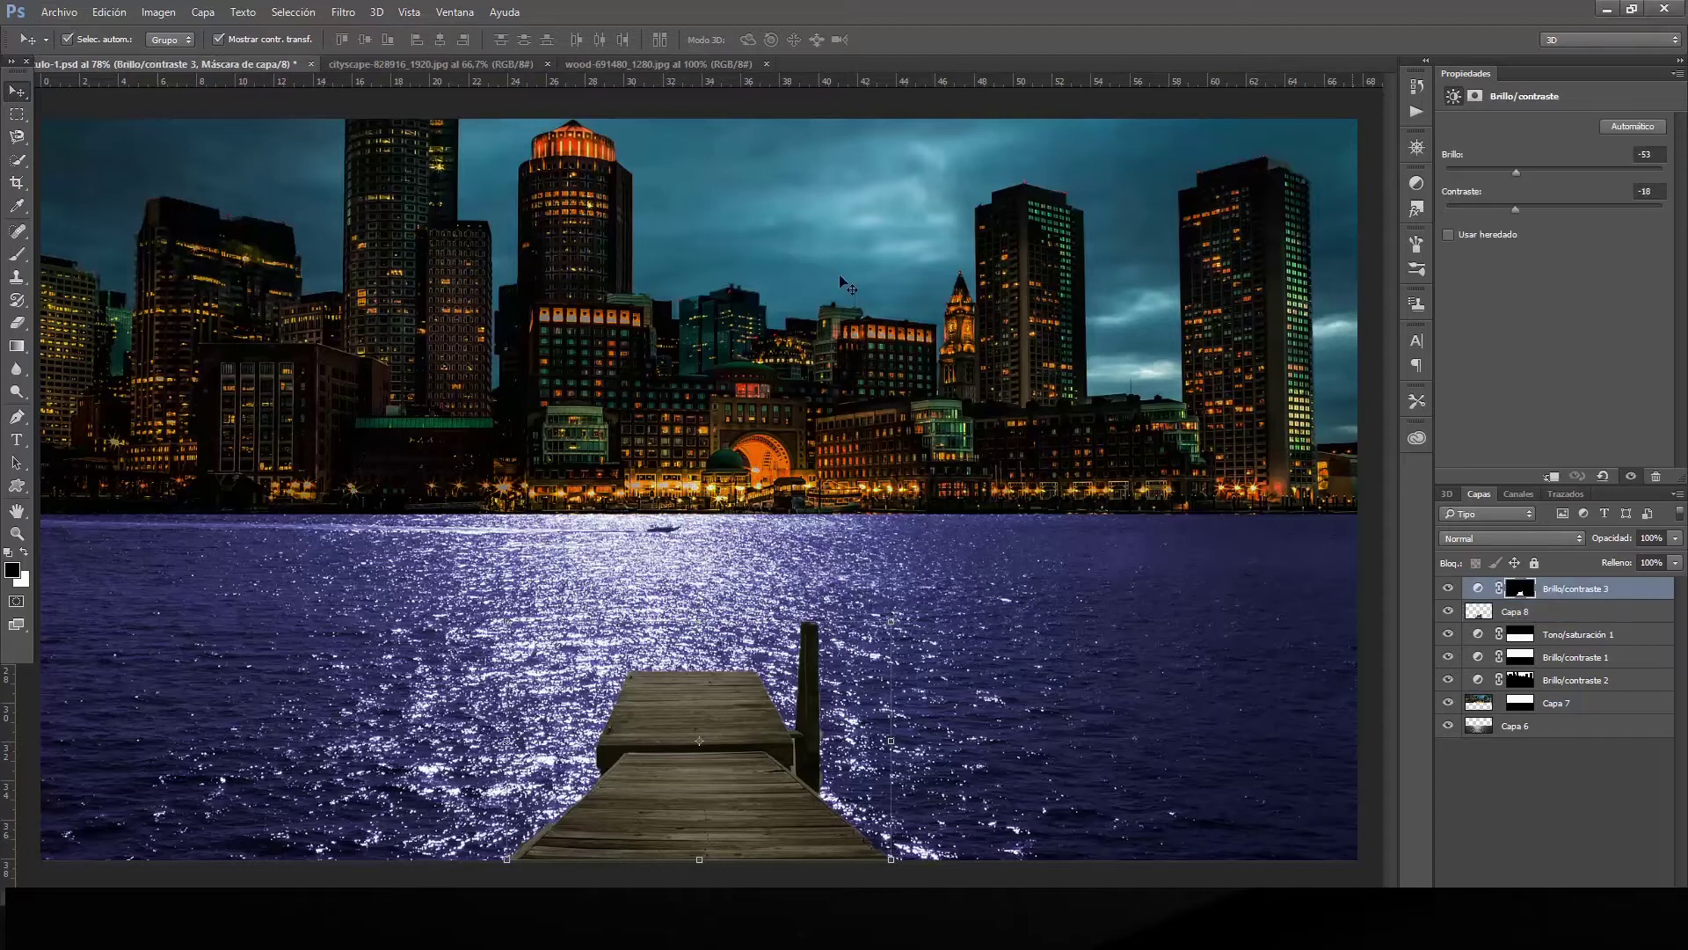
left_click(59, 12)
Open the golf photo, keeping its embedded colour profile.
left_click(114, 54)
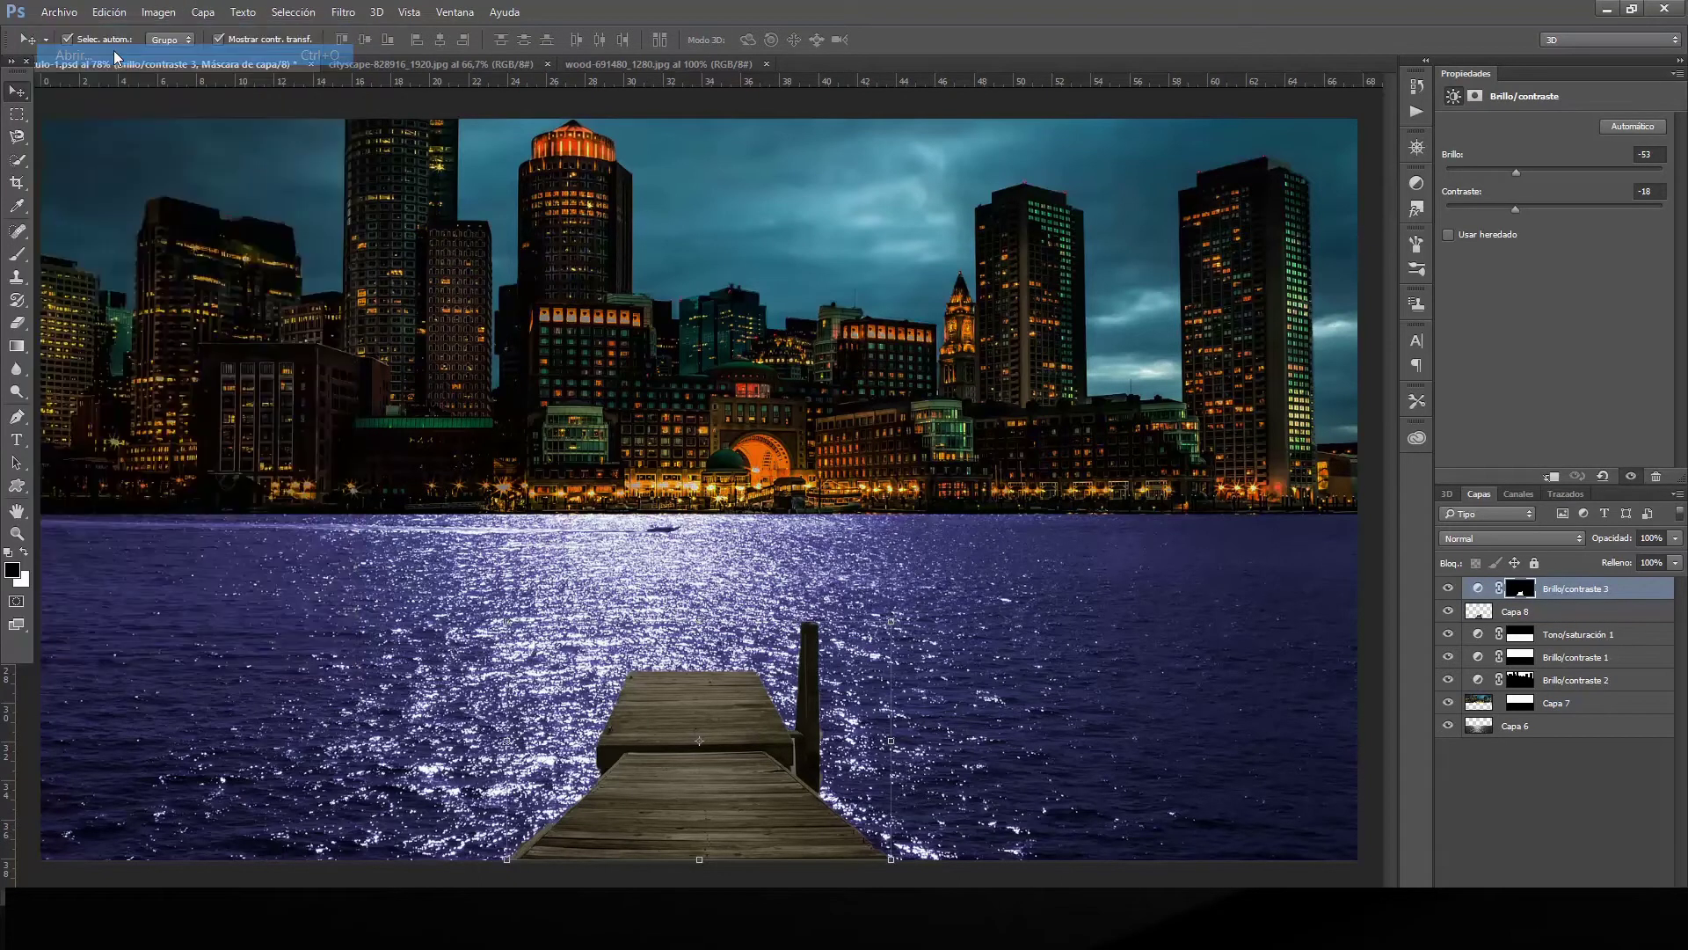
double_click(867, 394)
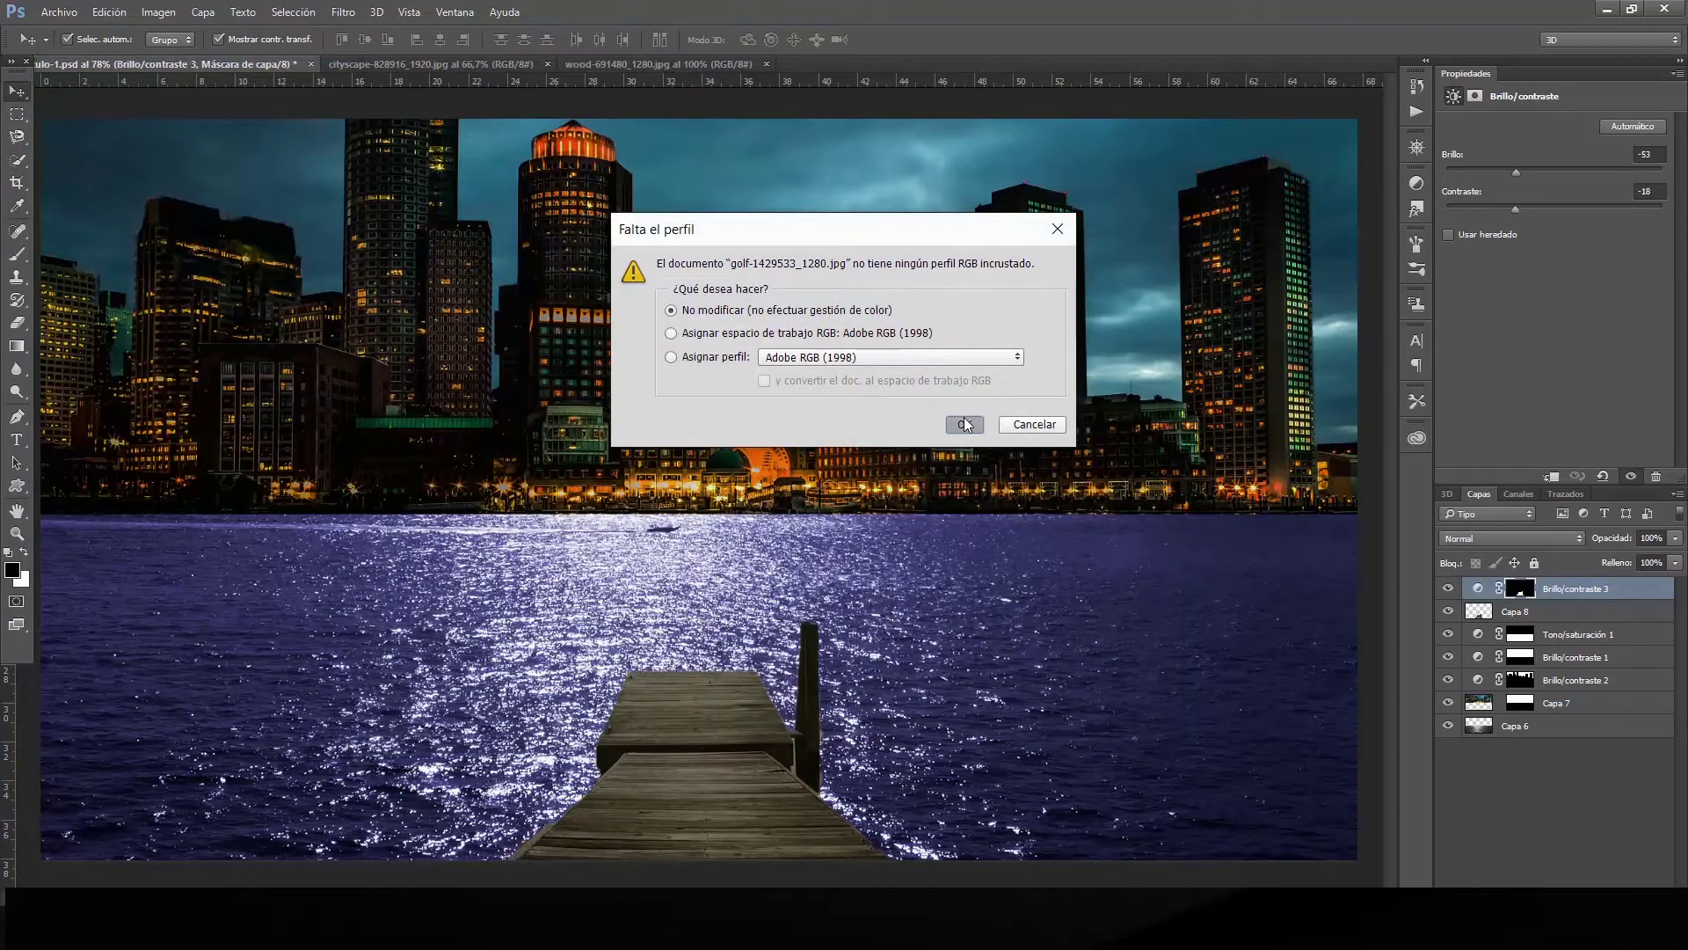
left_click(964, 424)
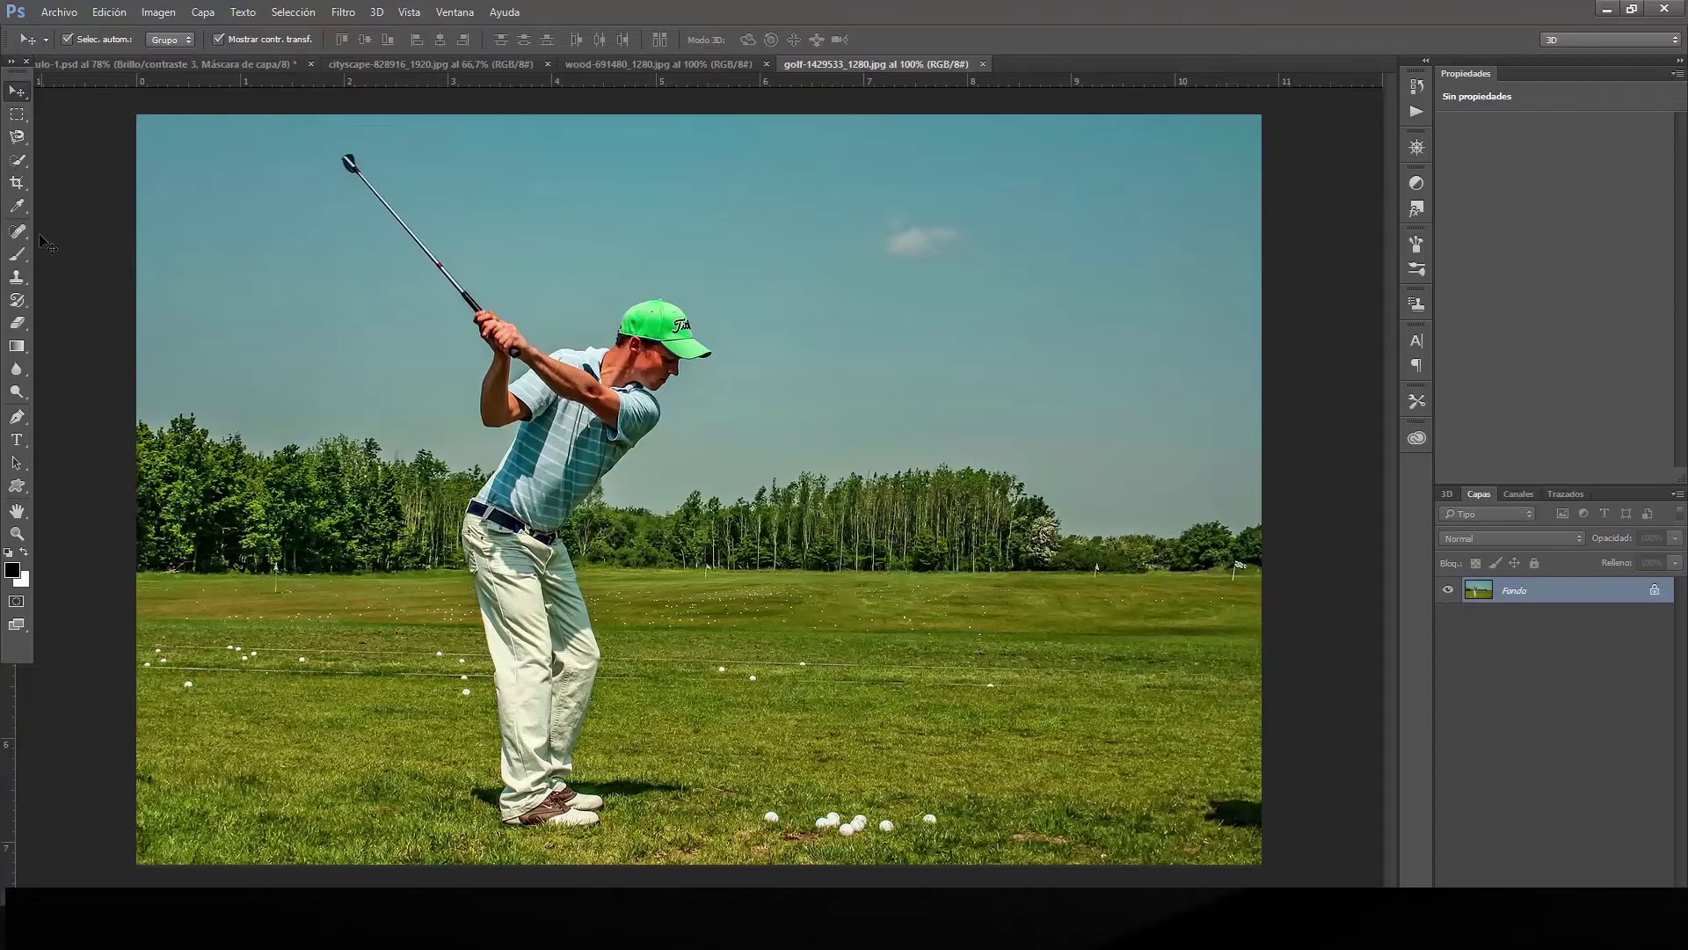
Quick-select the golfer and the sky, then copy the selection.
left_click(21, 165)
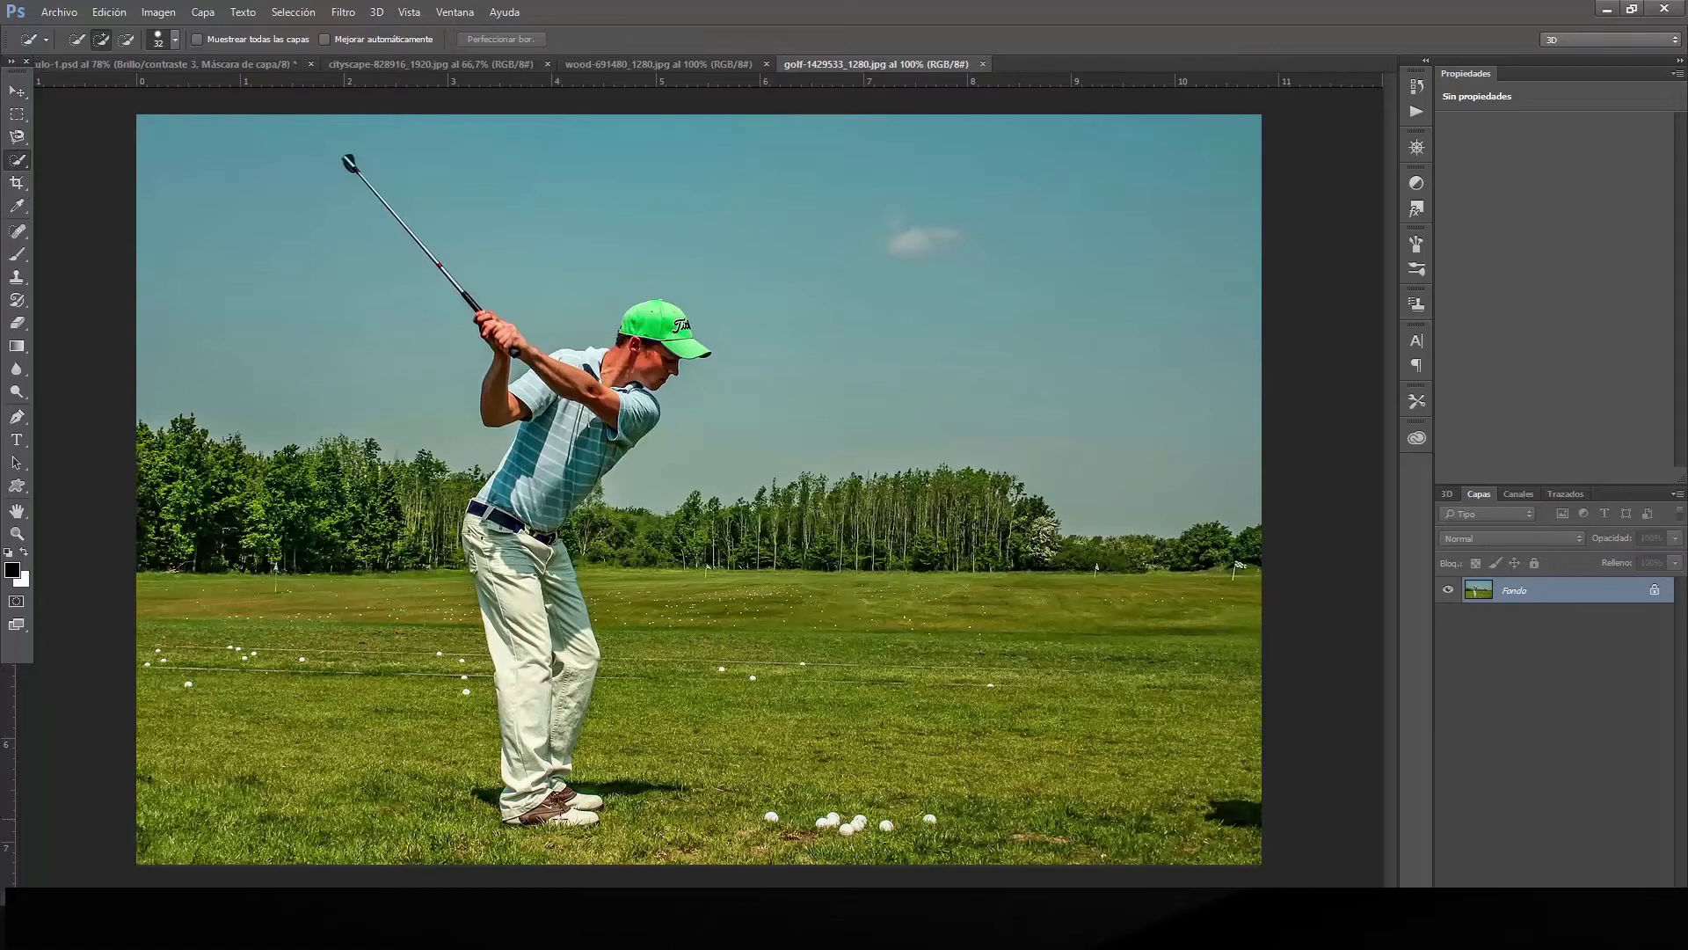
mouse_move(538, 822)
left_mouse_down()
mouse_move(534, 484)
mouse_move(620, 369)
mouse_move(684, 346)
left_mouse_up()
left_click_drag(501, 356, 356, 165)
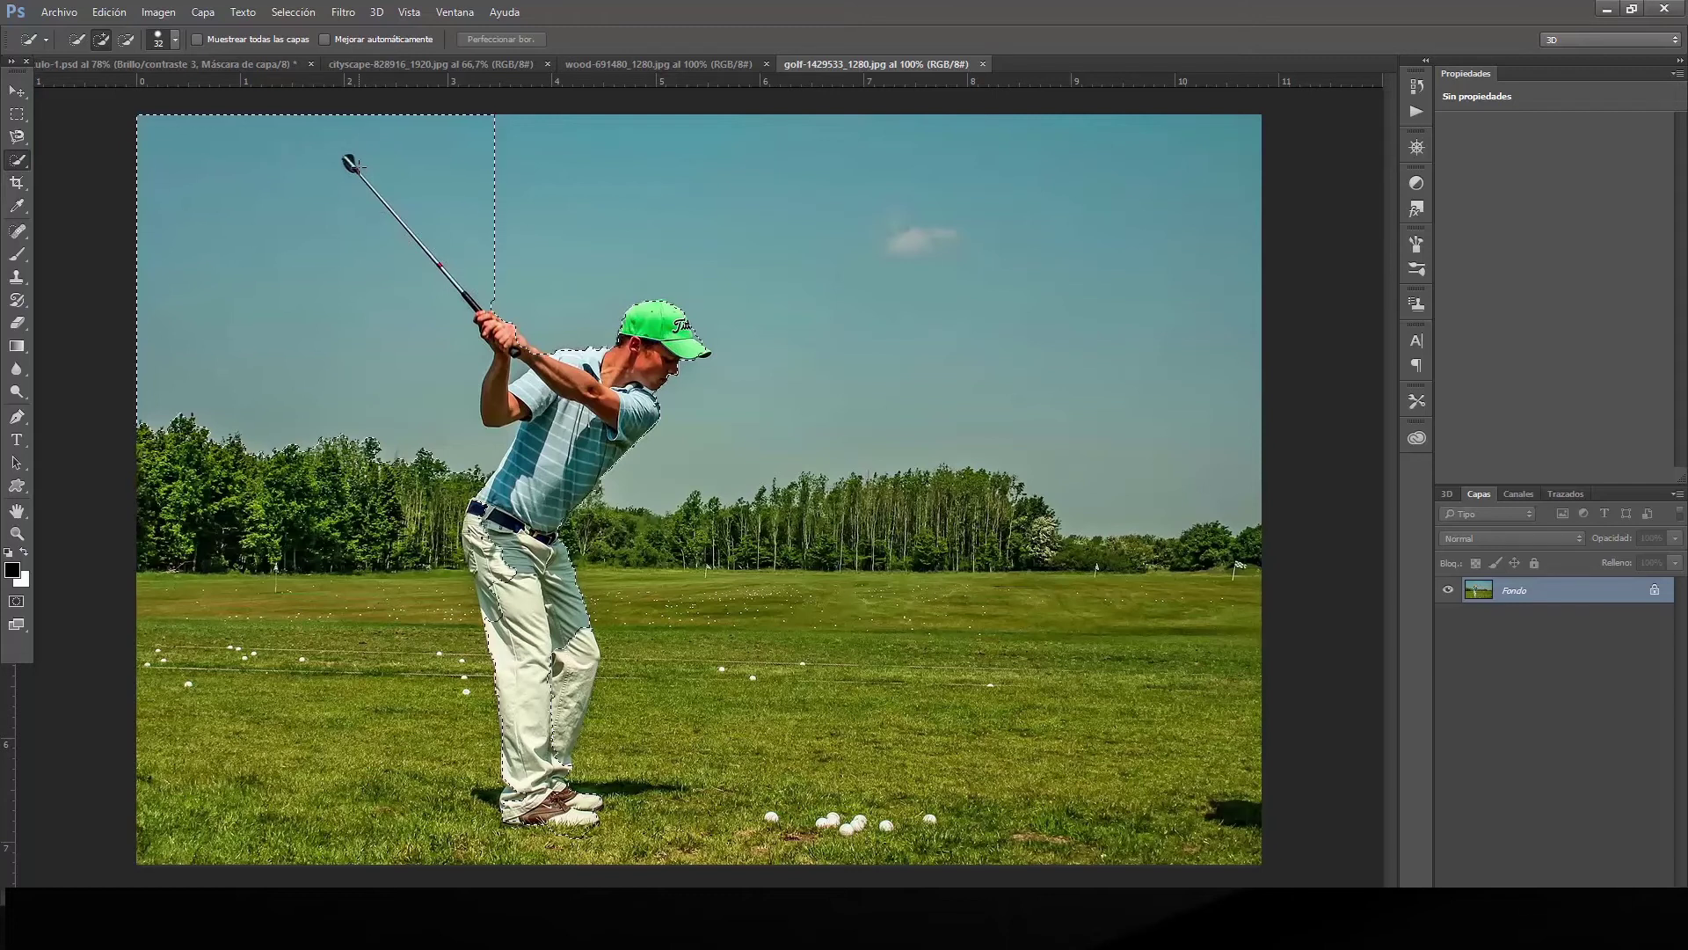
left_click_drag(356, 165, 356, 165)
left_click_drag(535, 695, 567, 710)
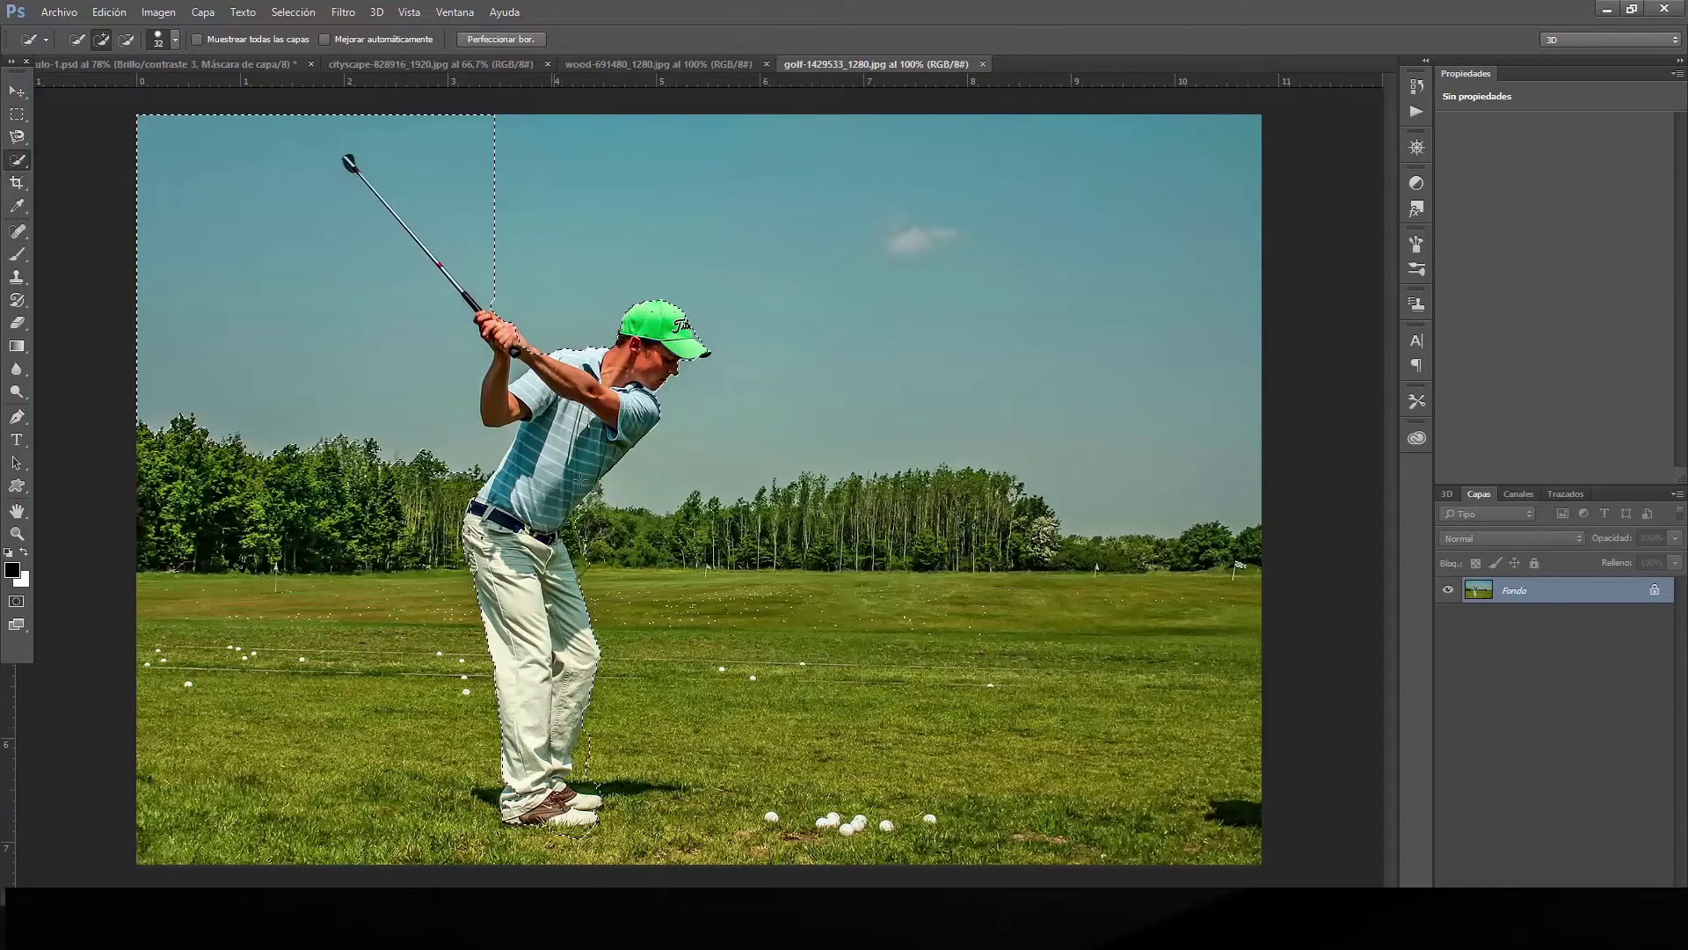
left_click_drag(609, 449, 609, 359)
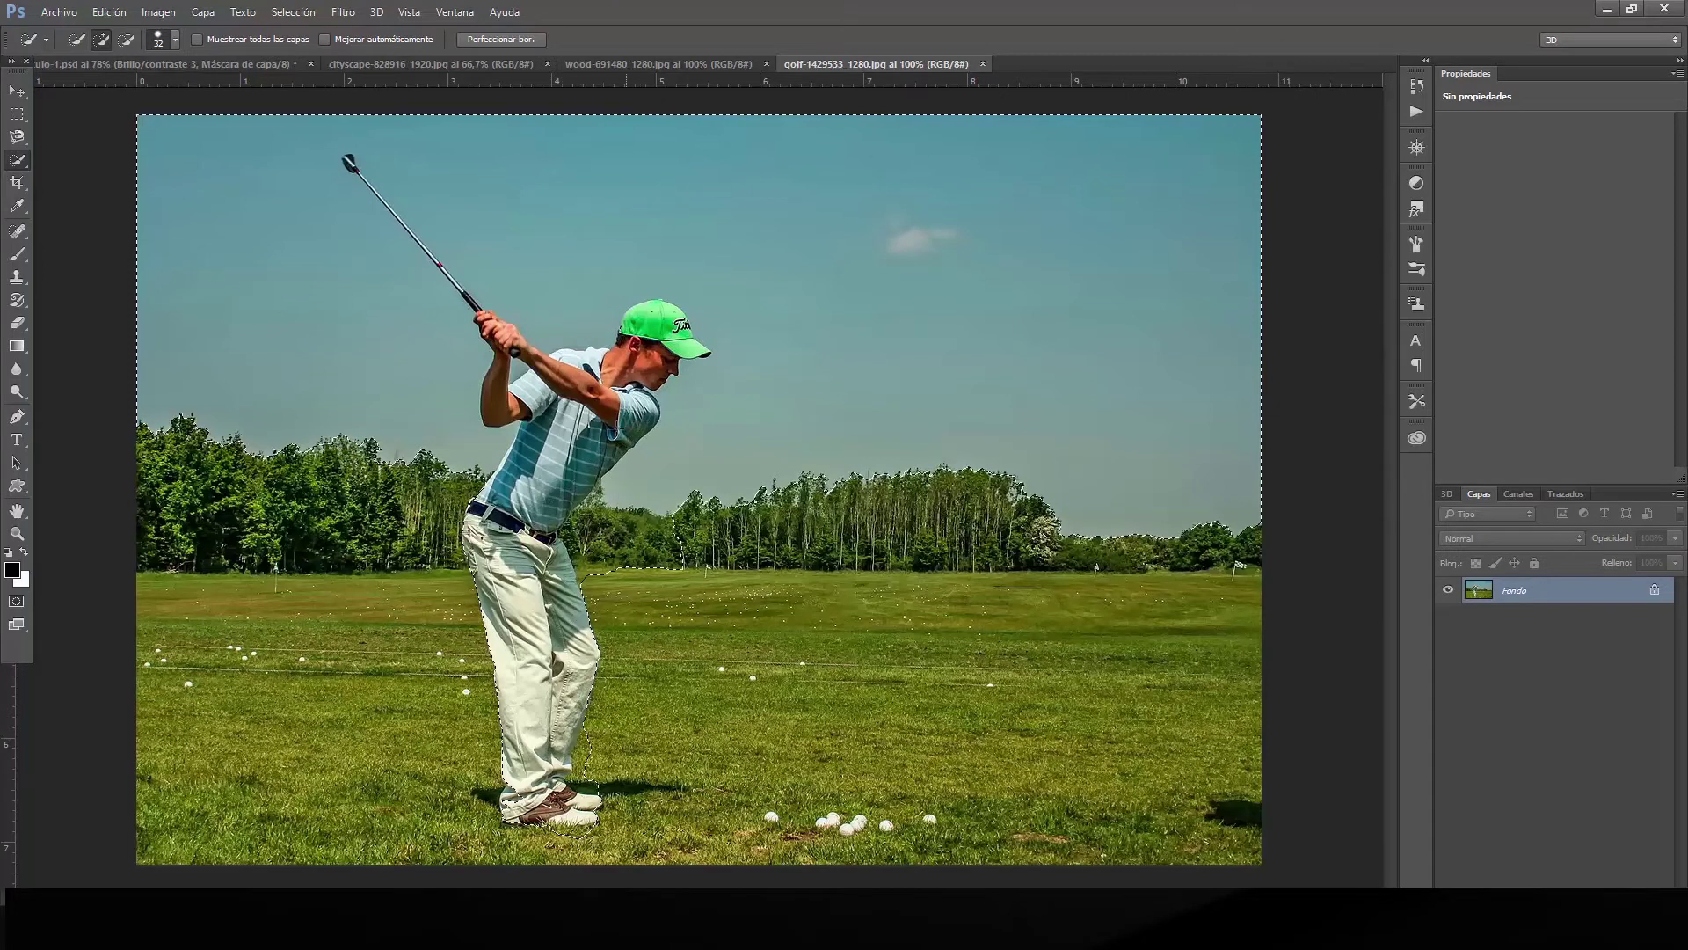
left_click(106, 12)
left_click(107, 12)
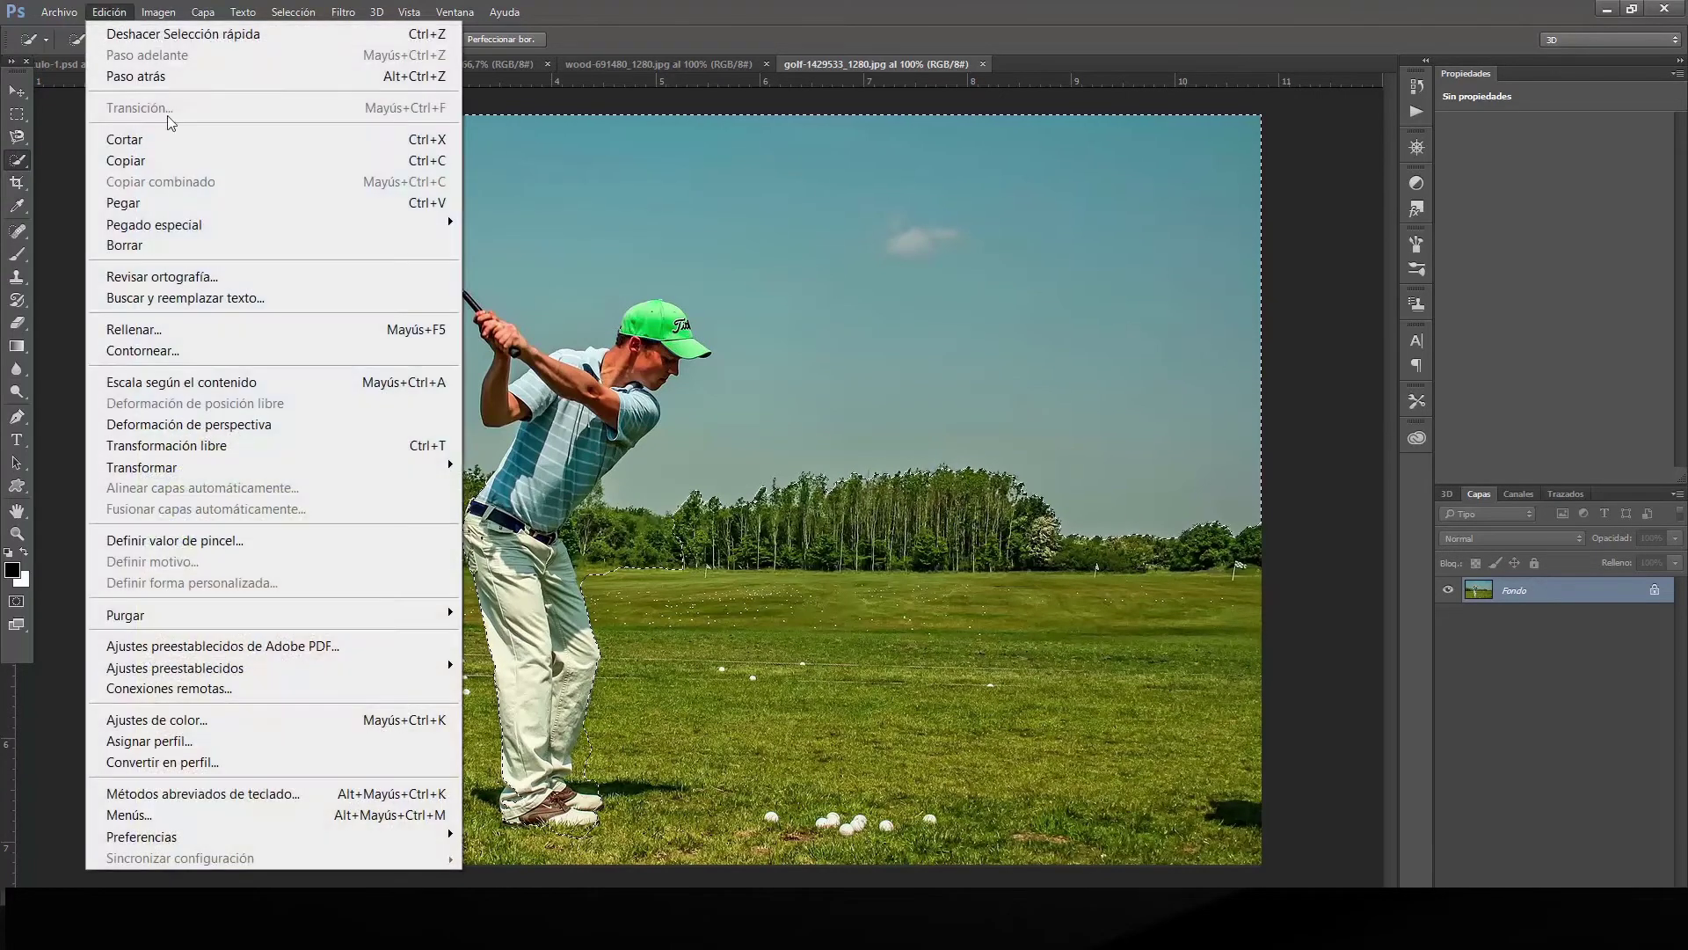
left_click(185, 167)
Paste the golfer into the cityscape as Capa 9 and drag him down onto the dock.
left_click(118, 63)
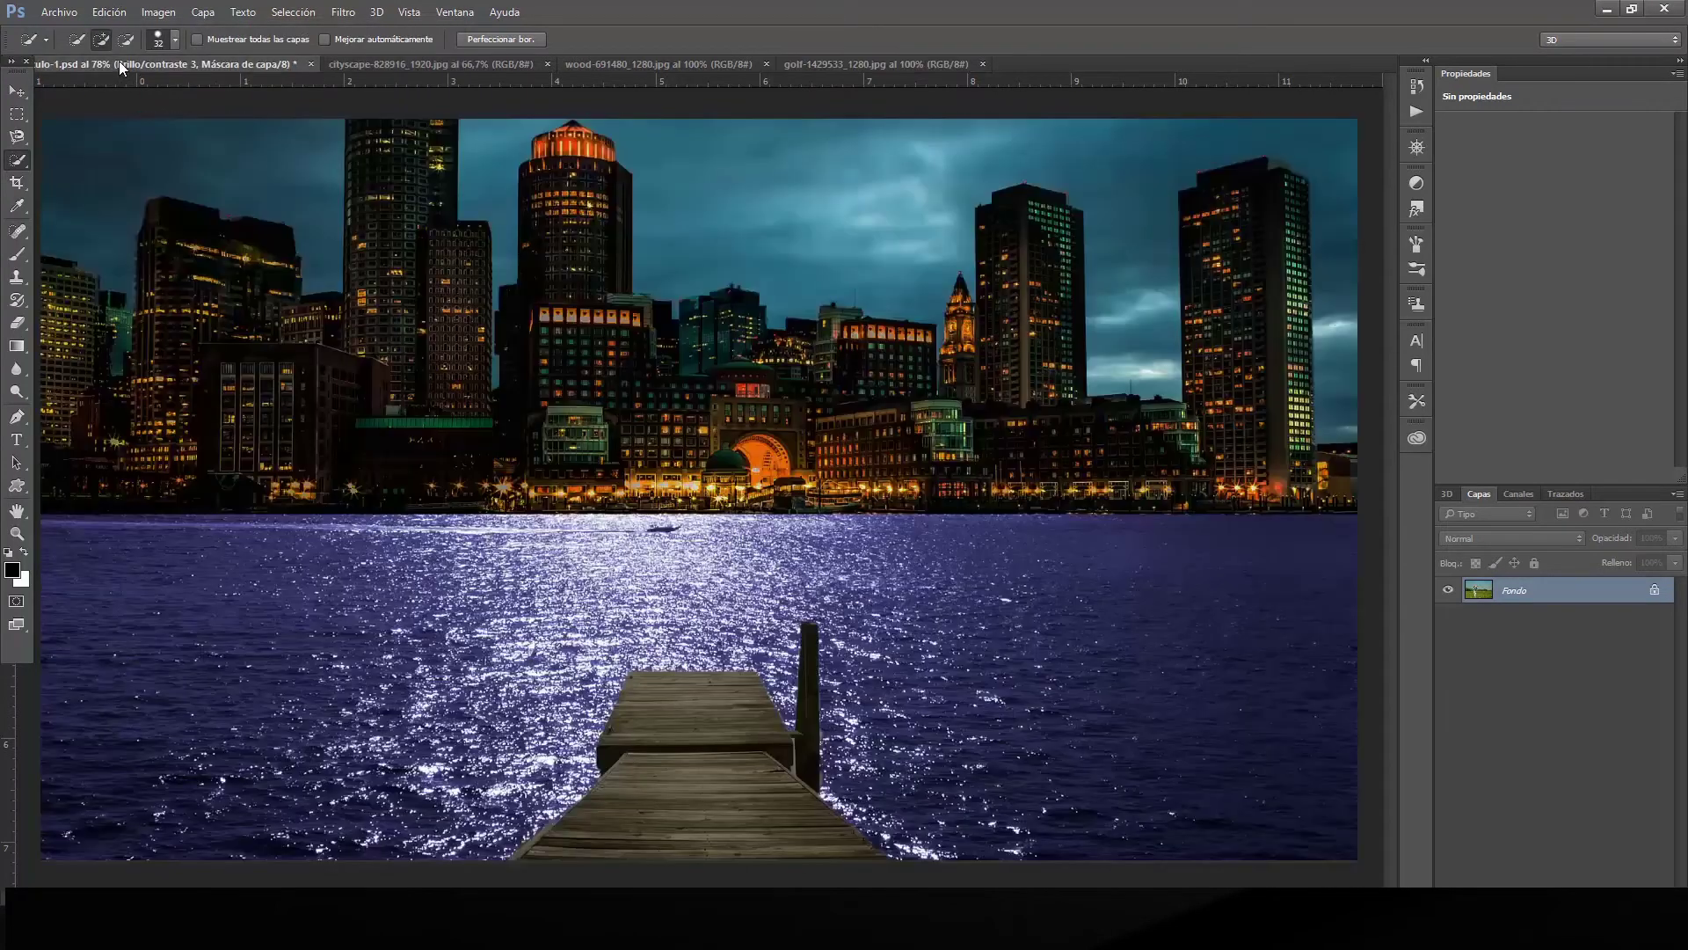
left_click(109, 12)
left_click(185, 197)
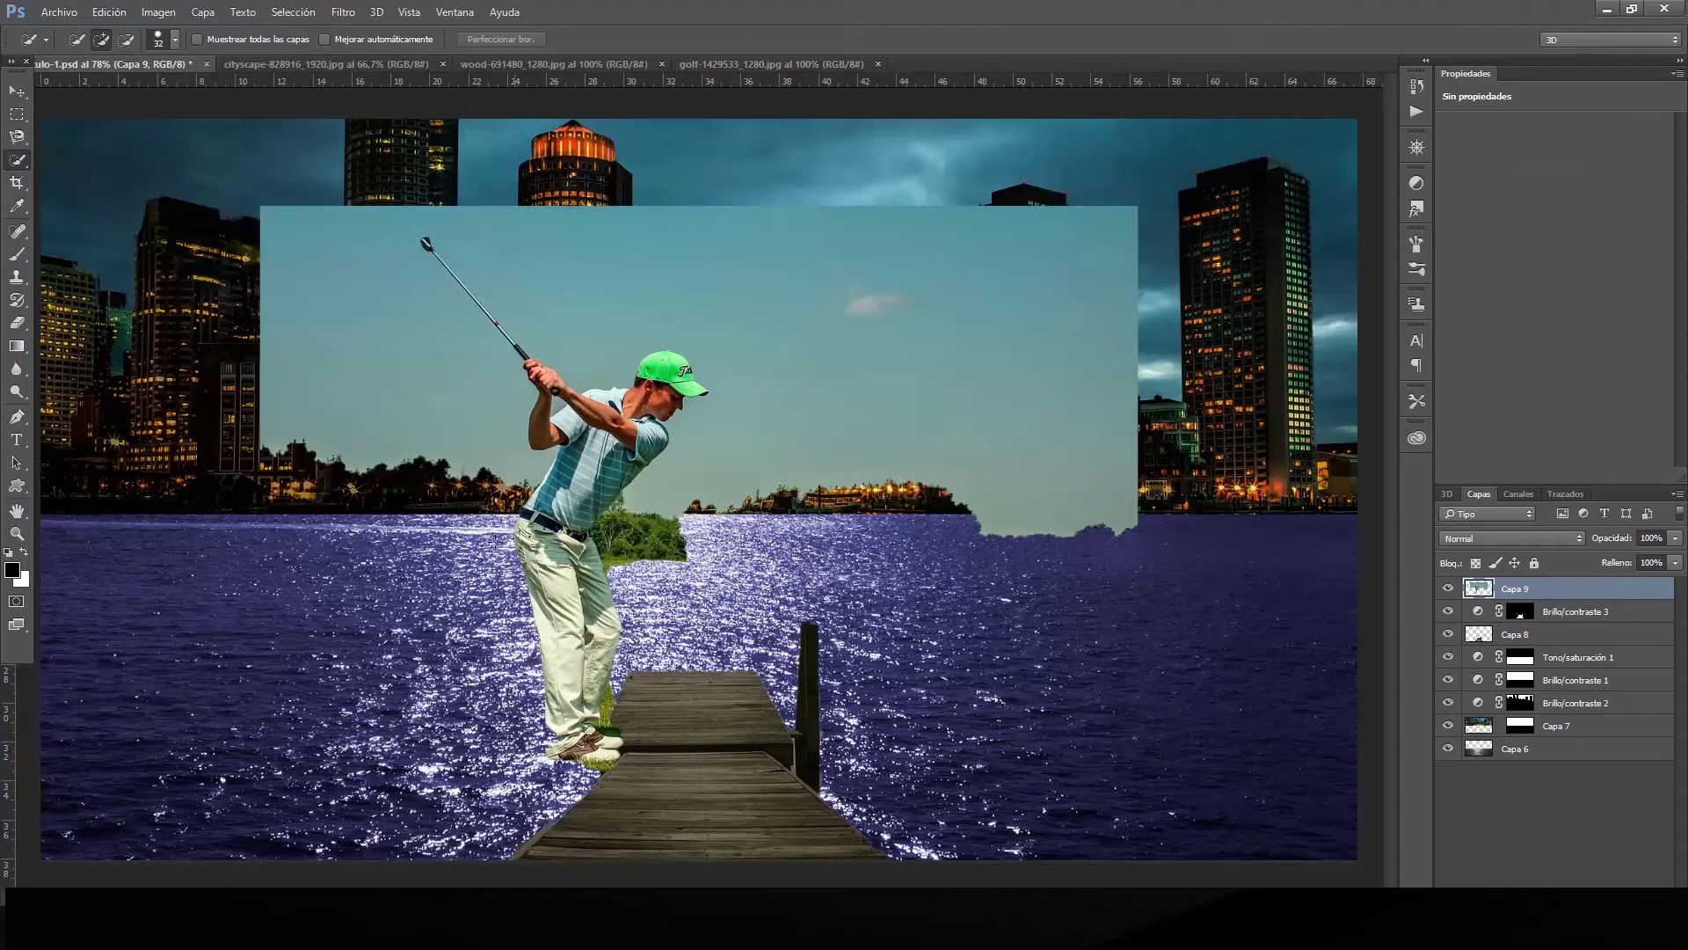
left_click(17, 91)
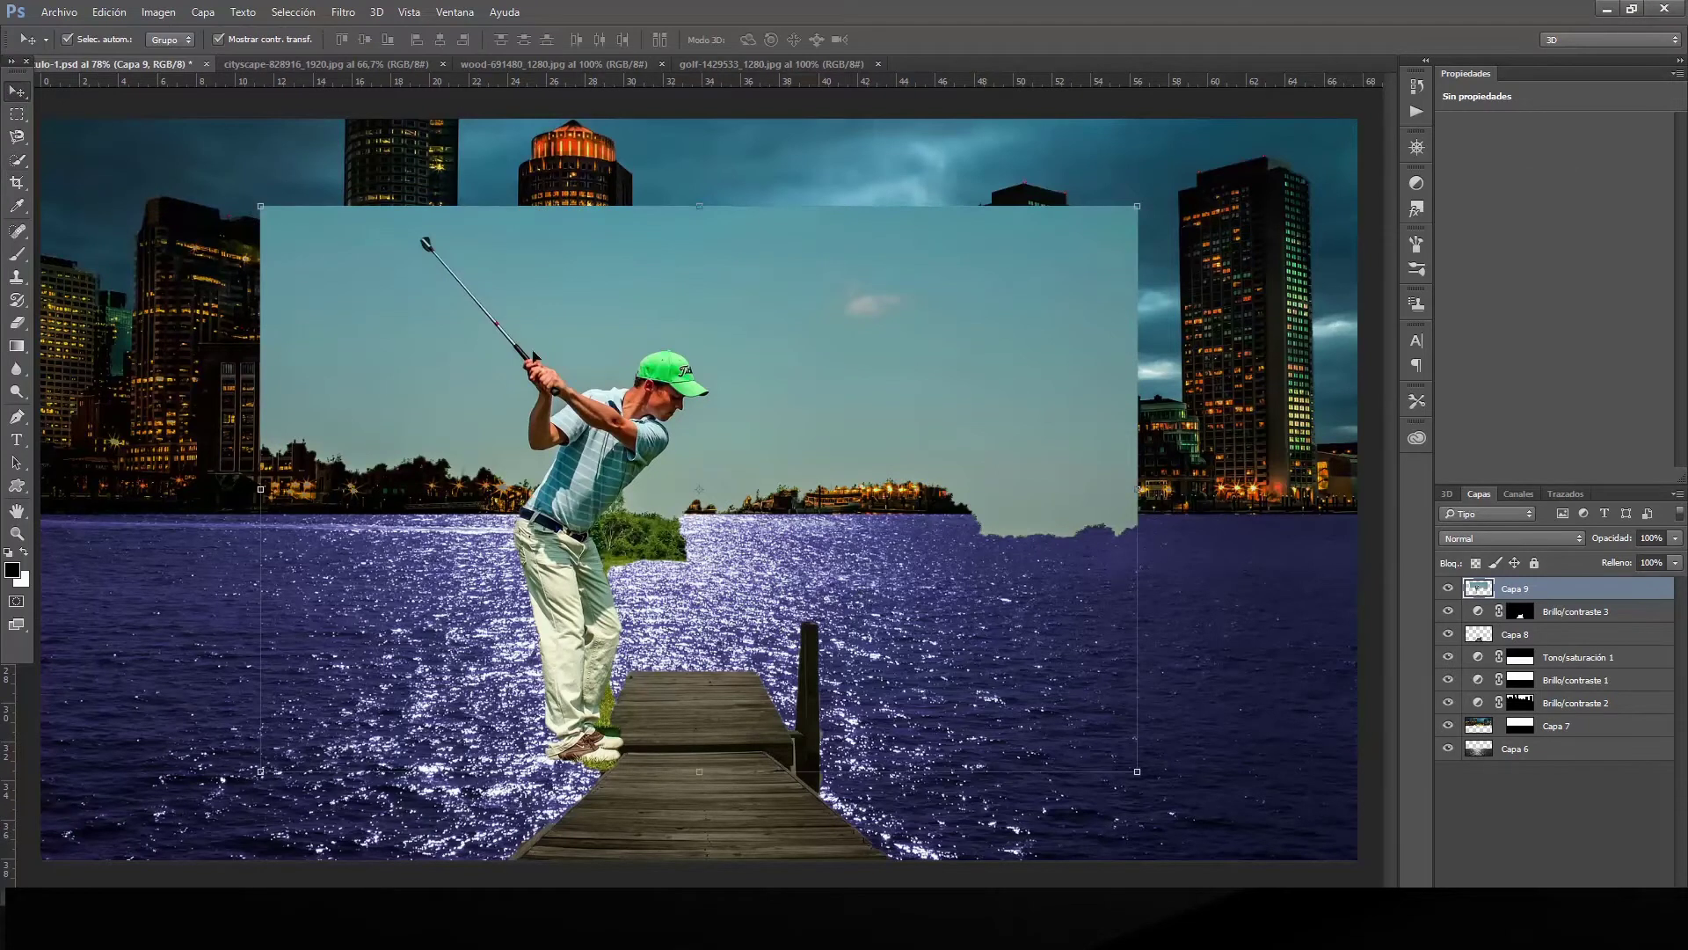
mouse_move(619, 320)
left_mouse_down()
mouse_move(661, 401)
mouse_move(647, 400)
left_mouse_up()
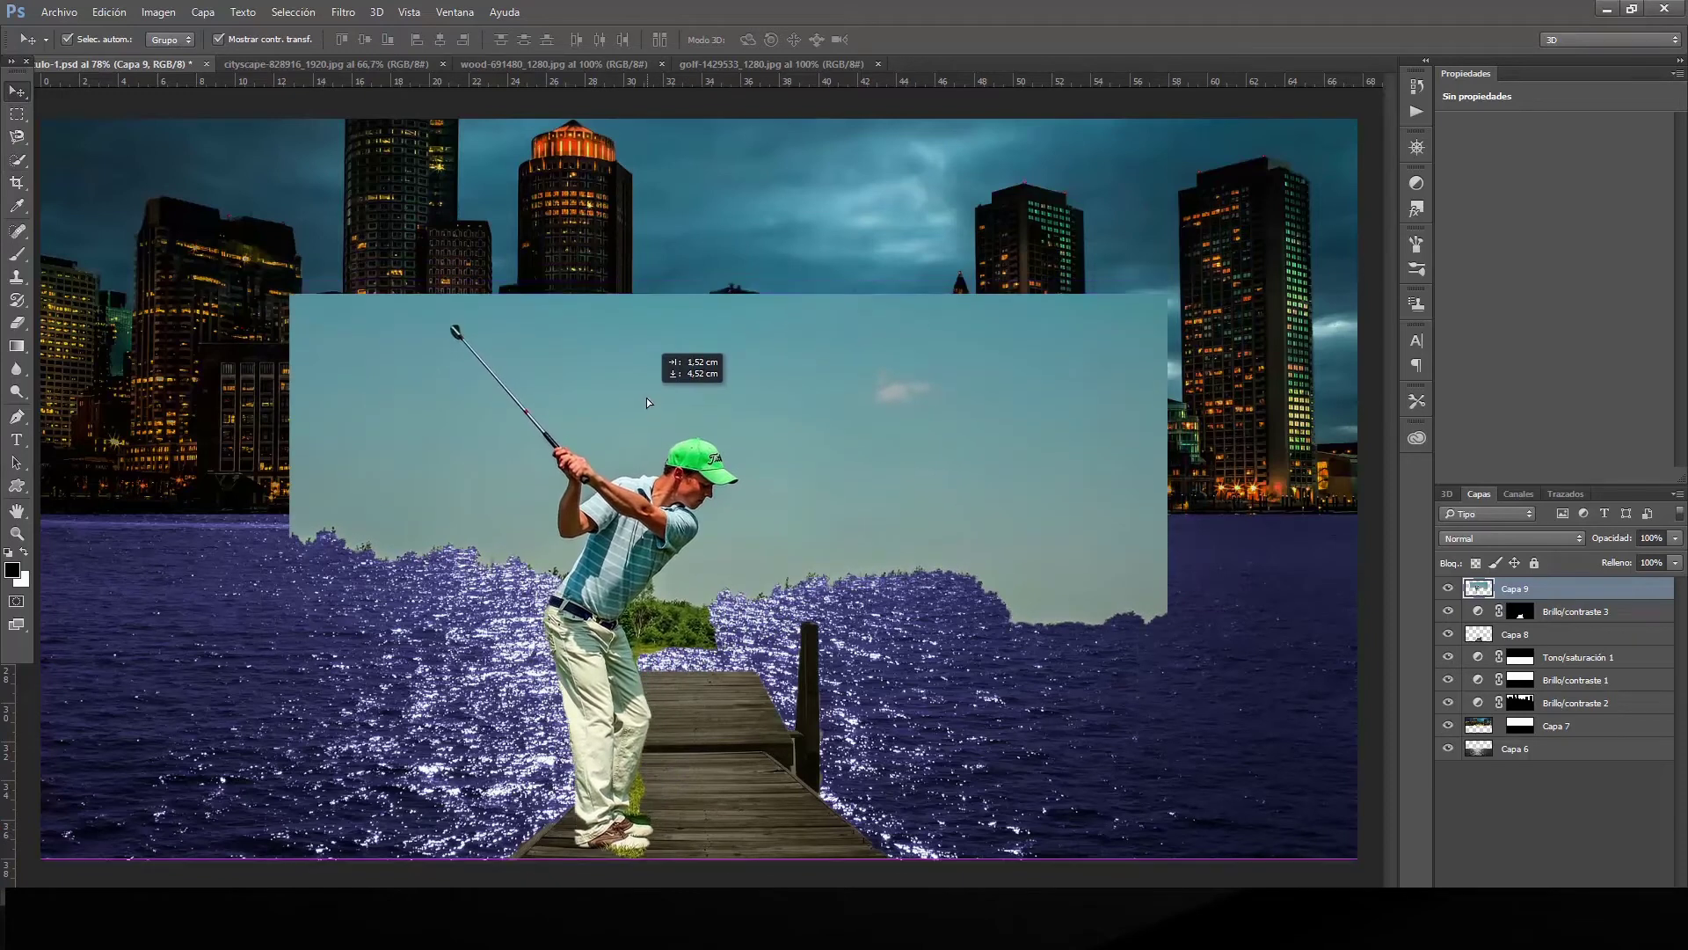
Magic-erase the golf photo's sky patches around the golfer on Capa 9, then zoom in.
left_click(17, 322)
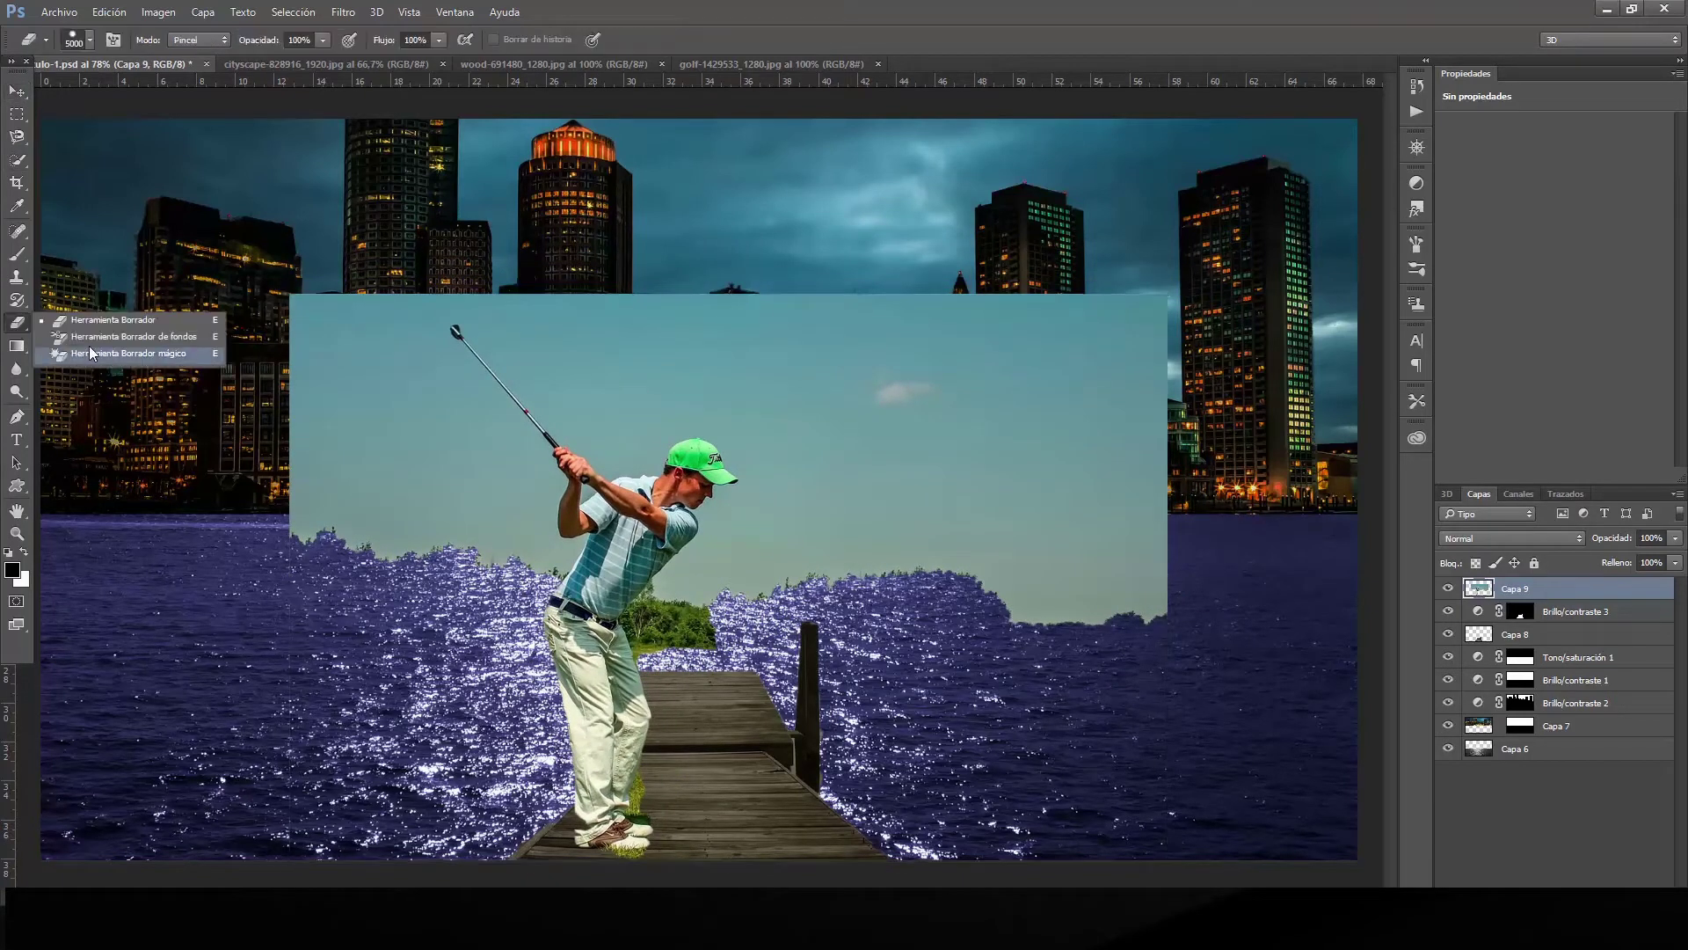
left_click(92, 355)
left_click(383, 428)
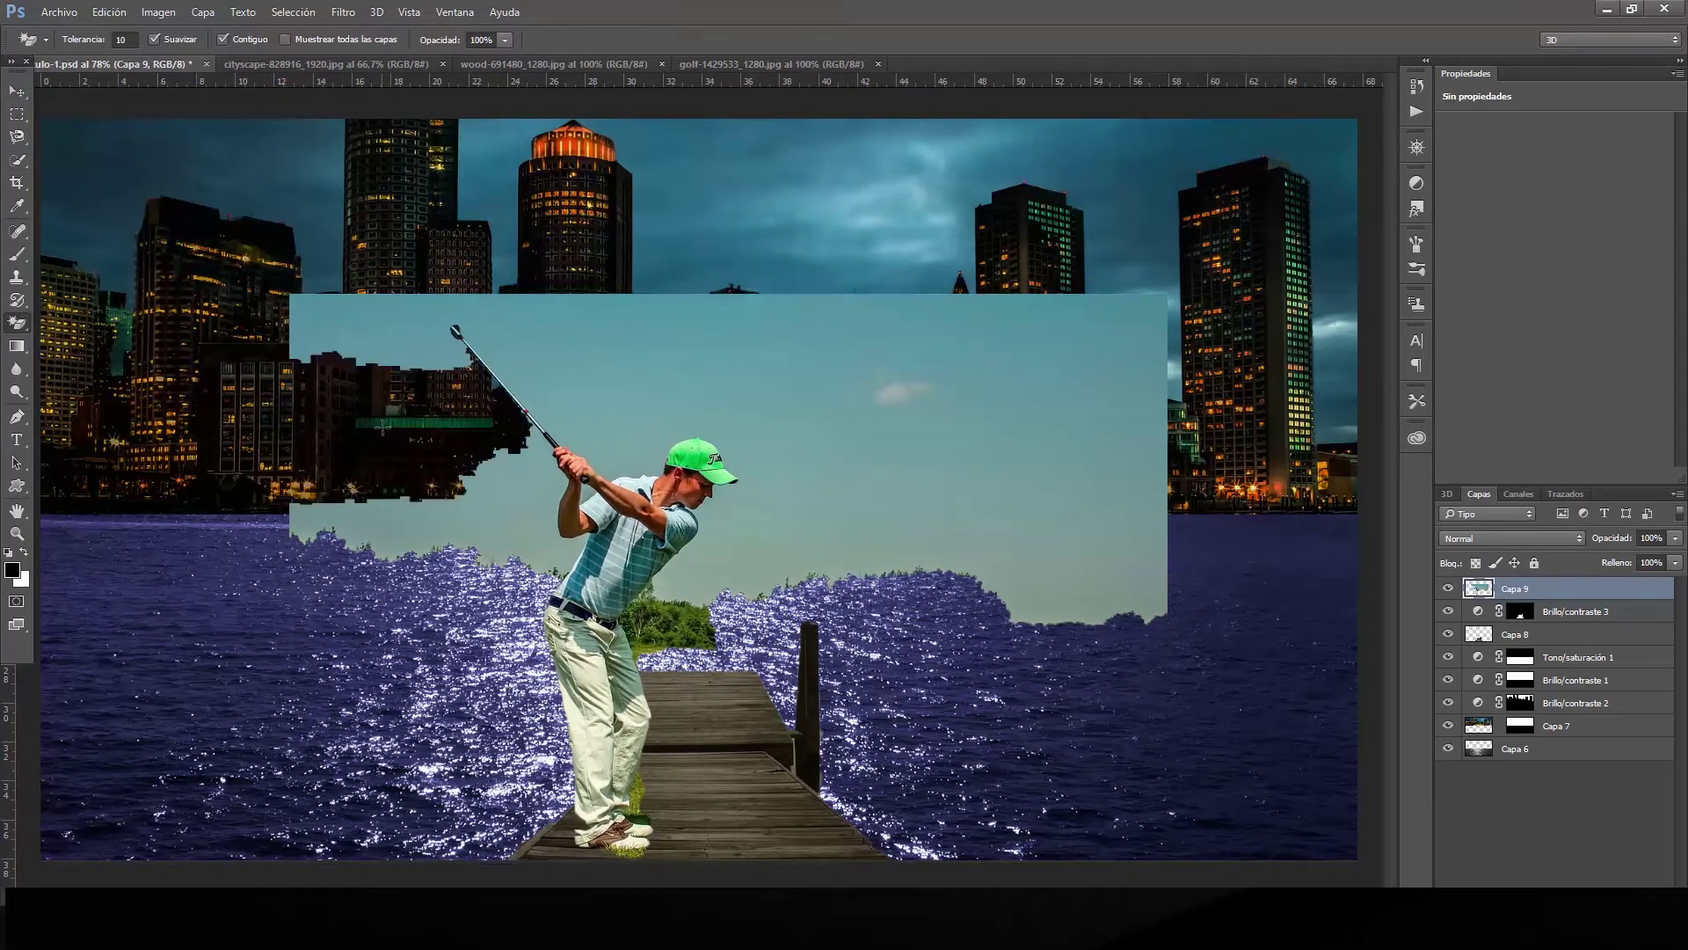
left_click(387, 340)
left_click(494, 519)
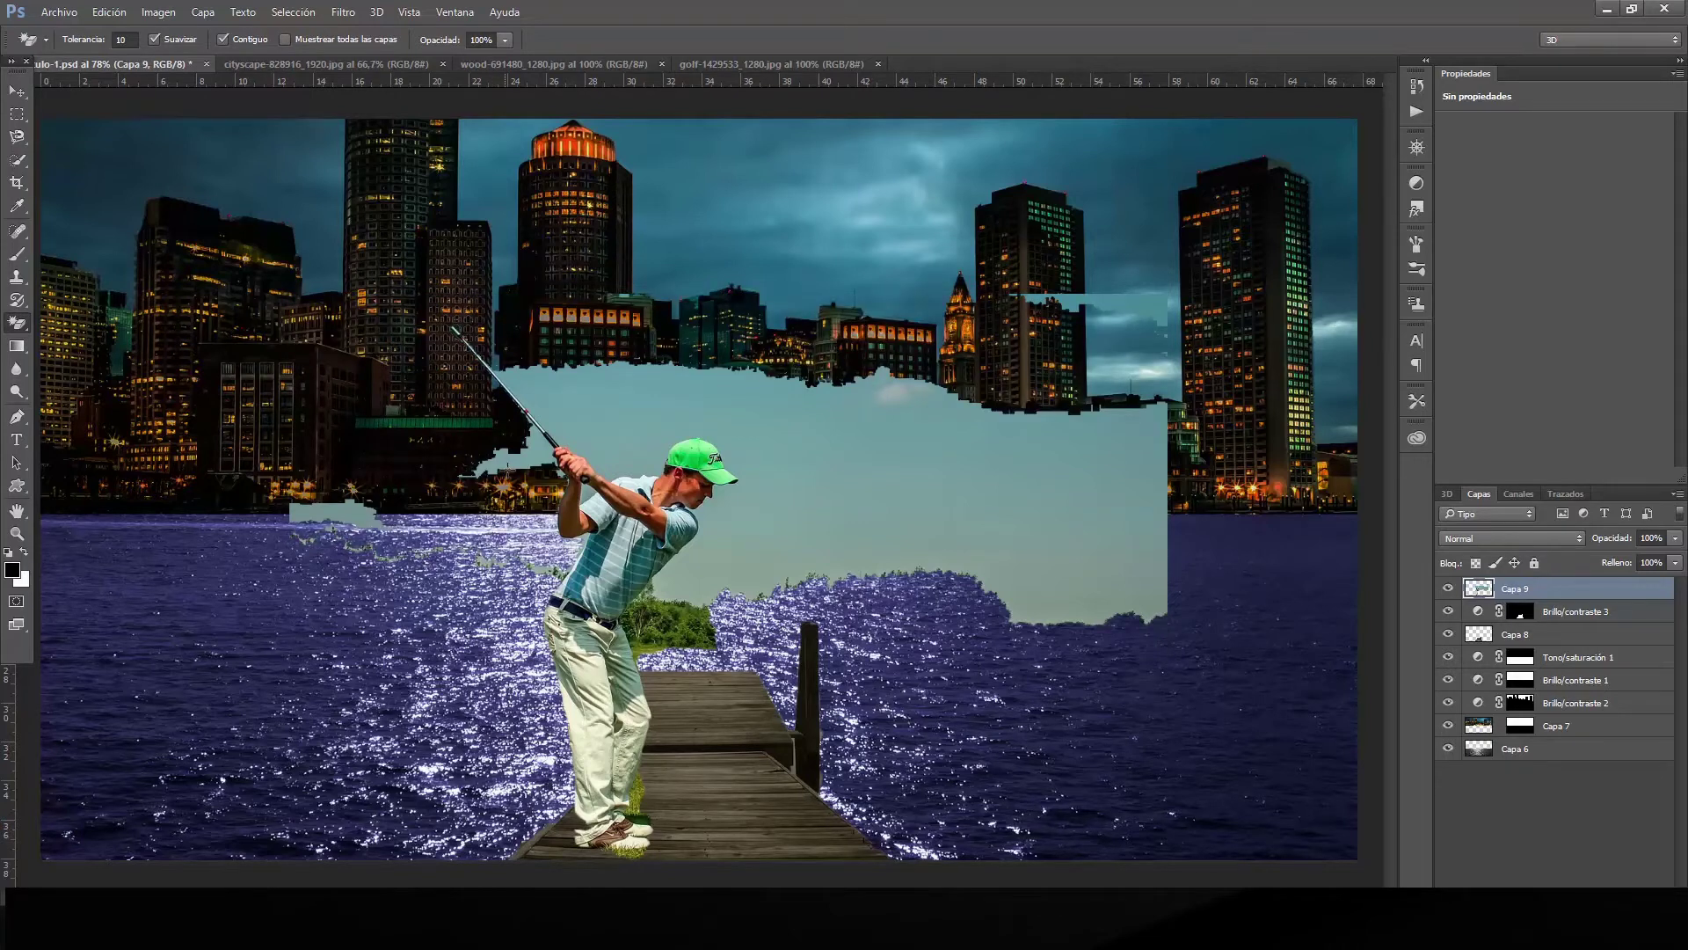
left_click(631, 389)
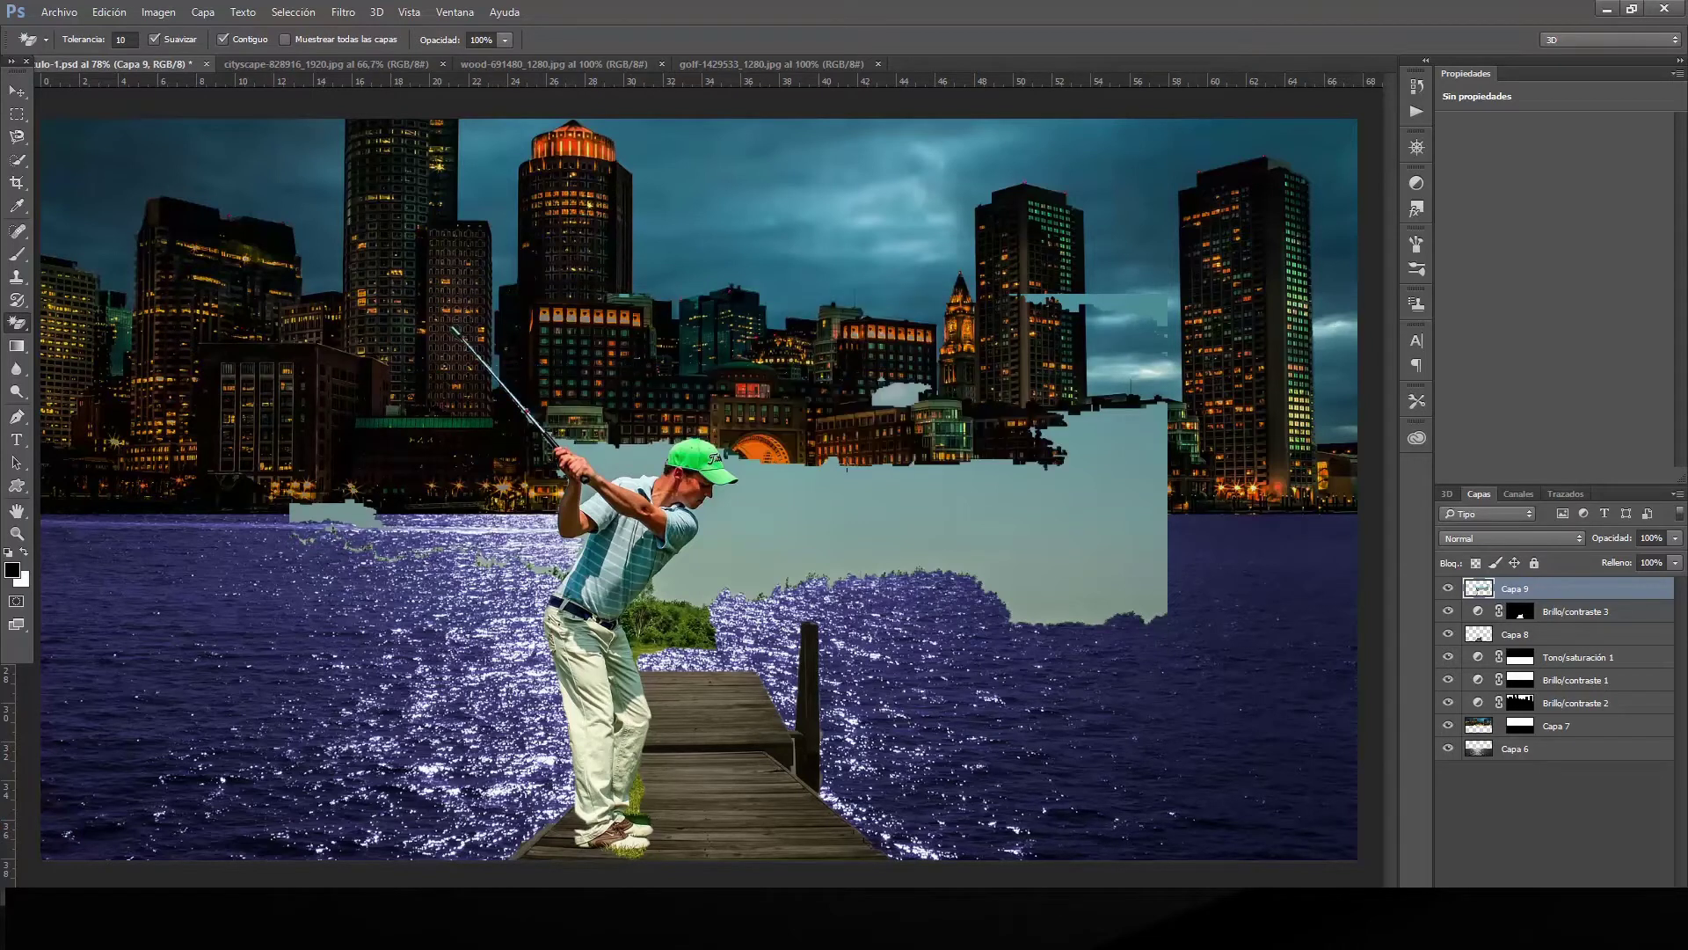
left_click(852, 547)
left_click(1095, 476)
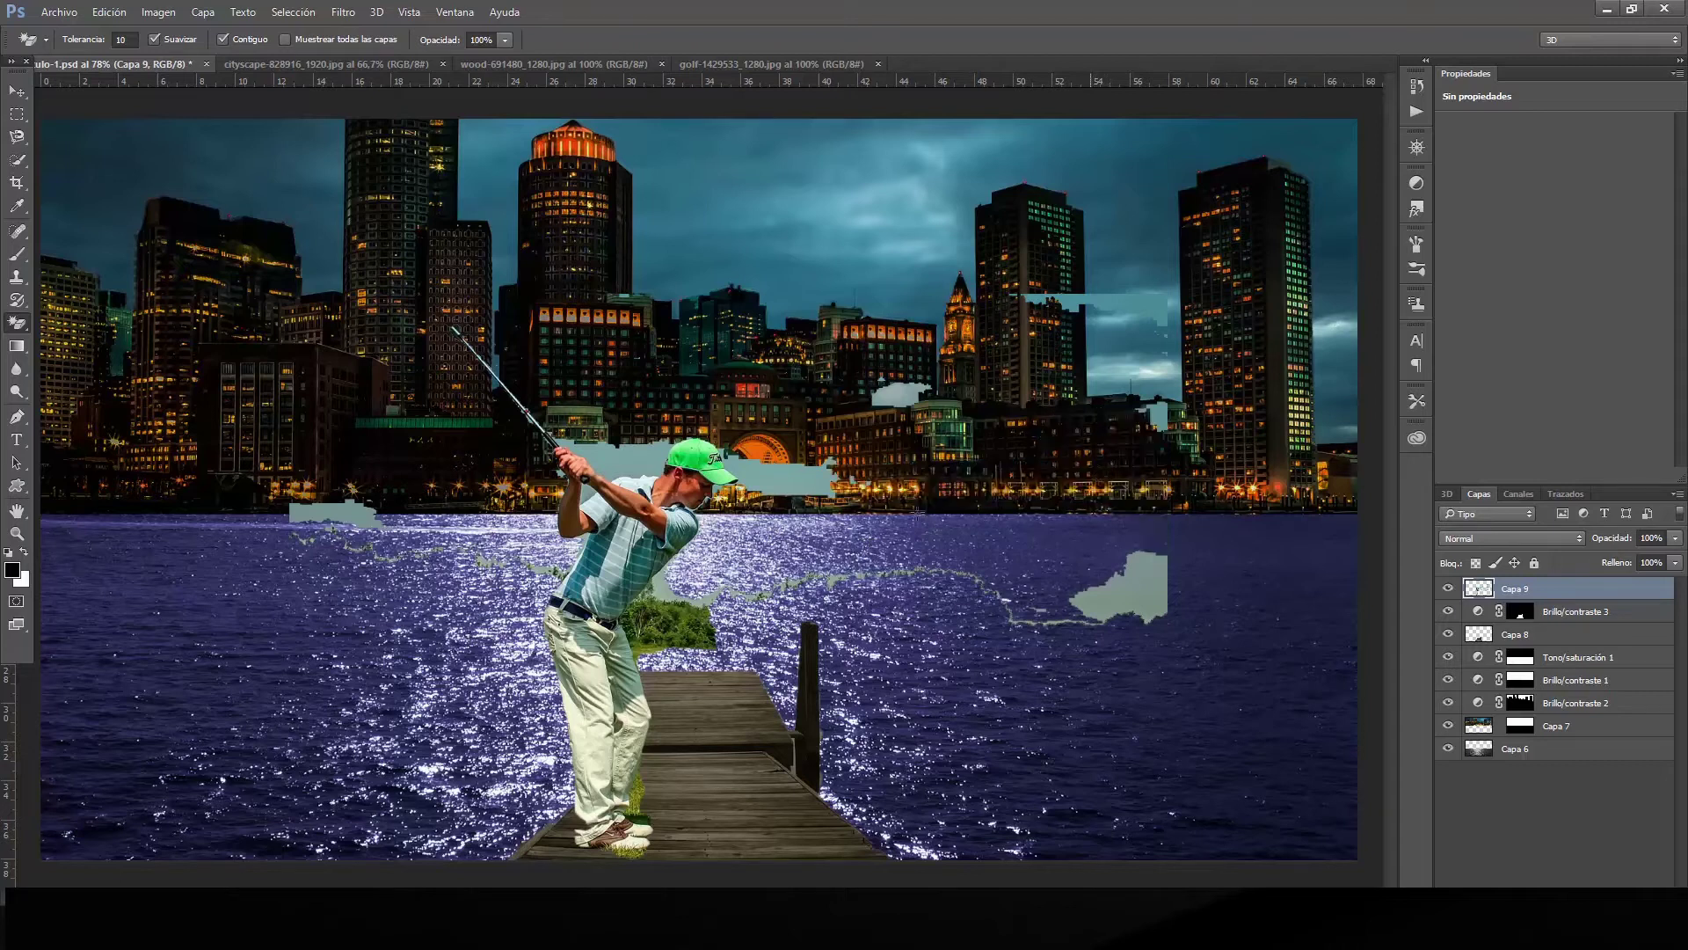
left_click(770, 472)
left_click(758, 801)
key("shift+e")
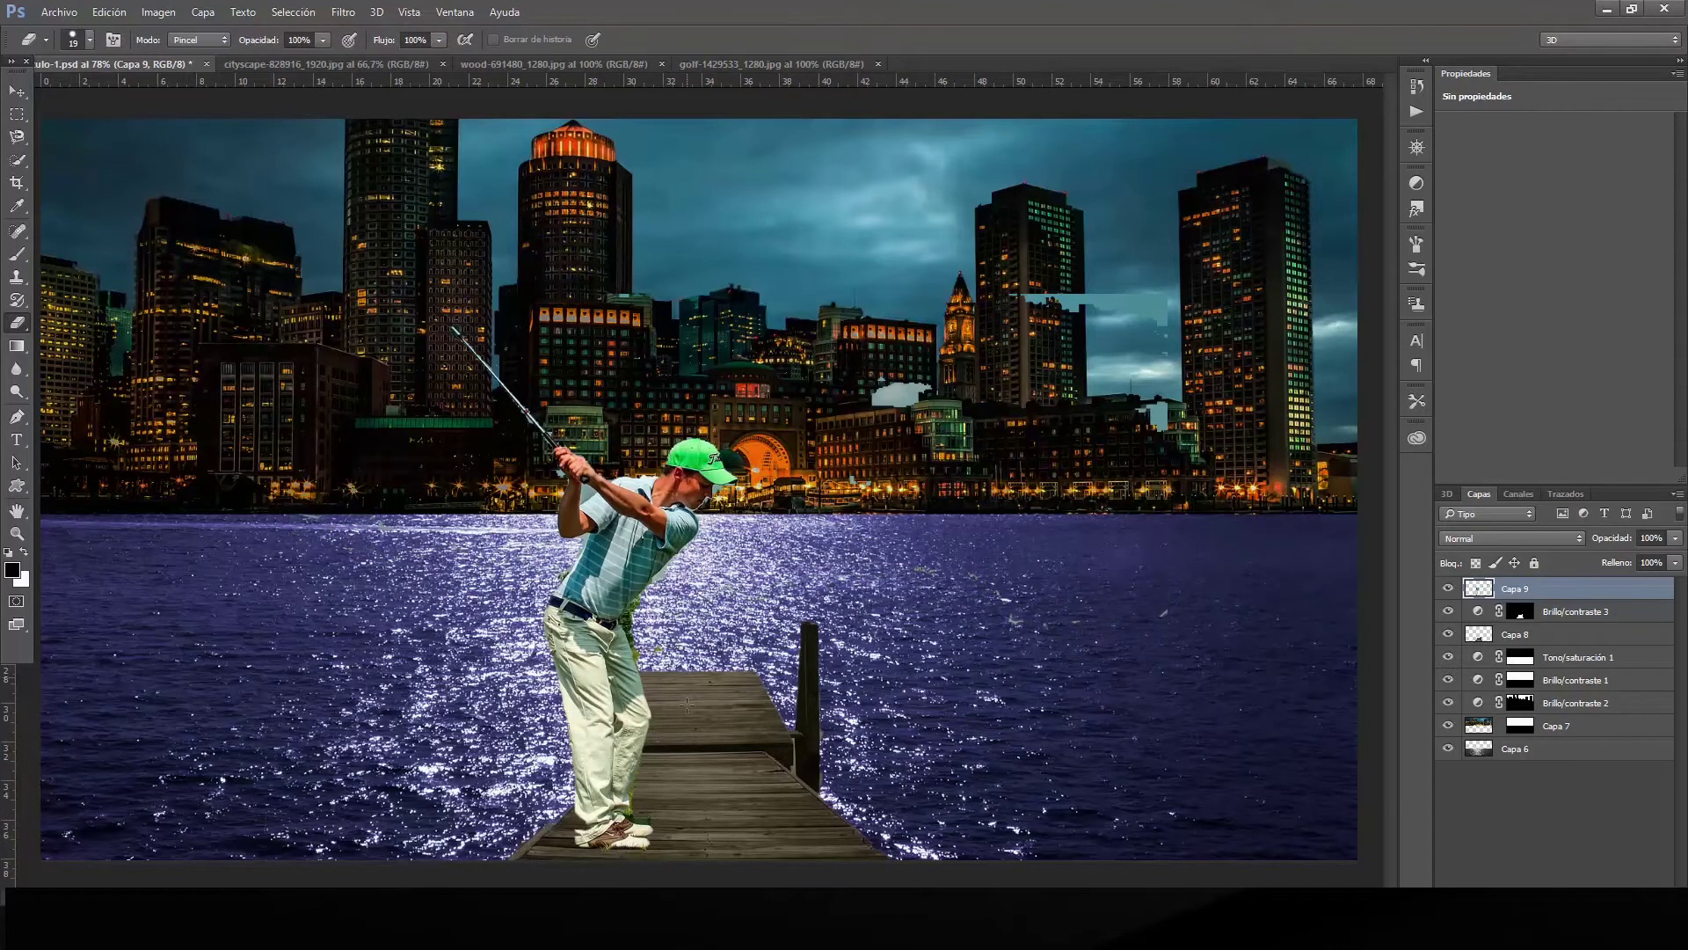
key("ctrl+plus")
key("ctrl+plus")
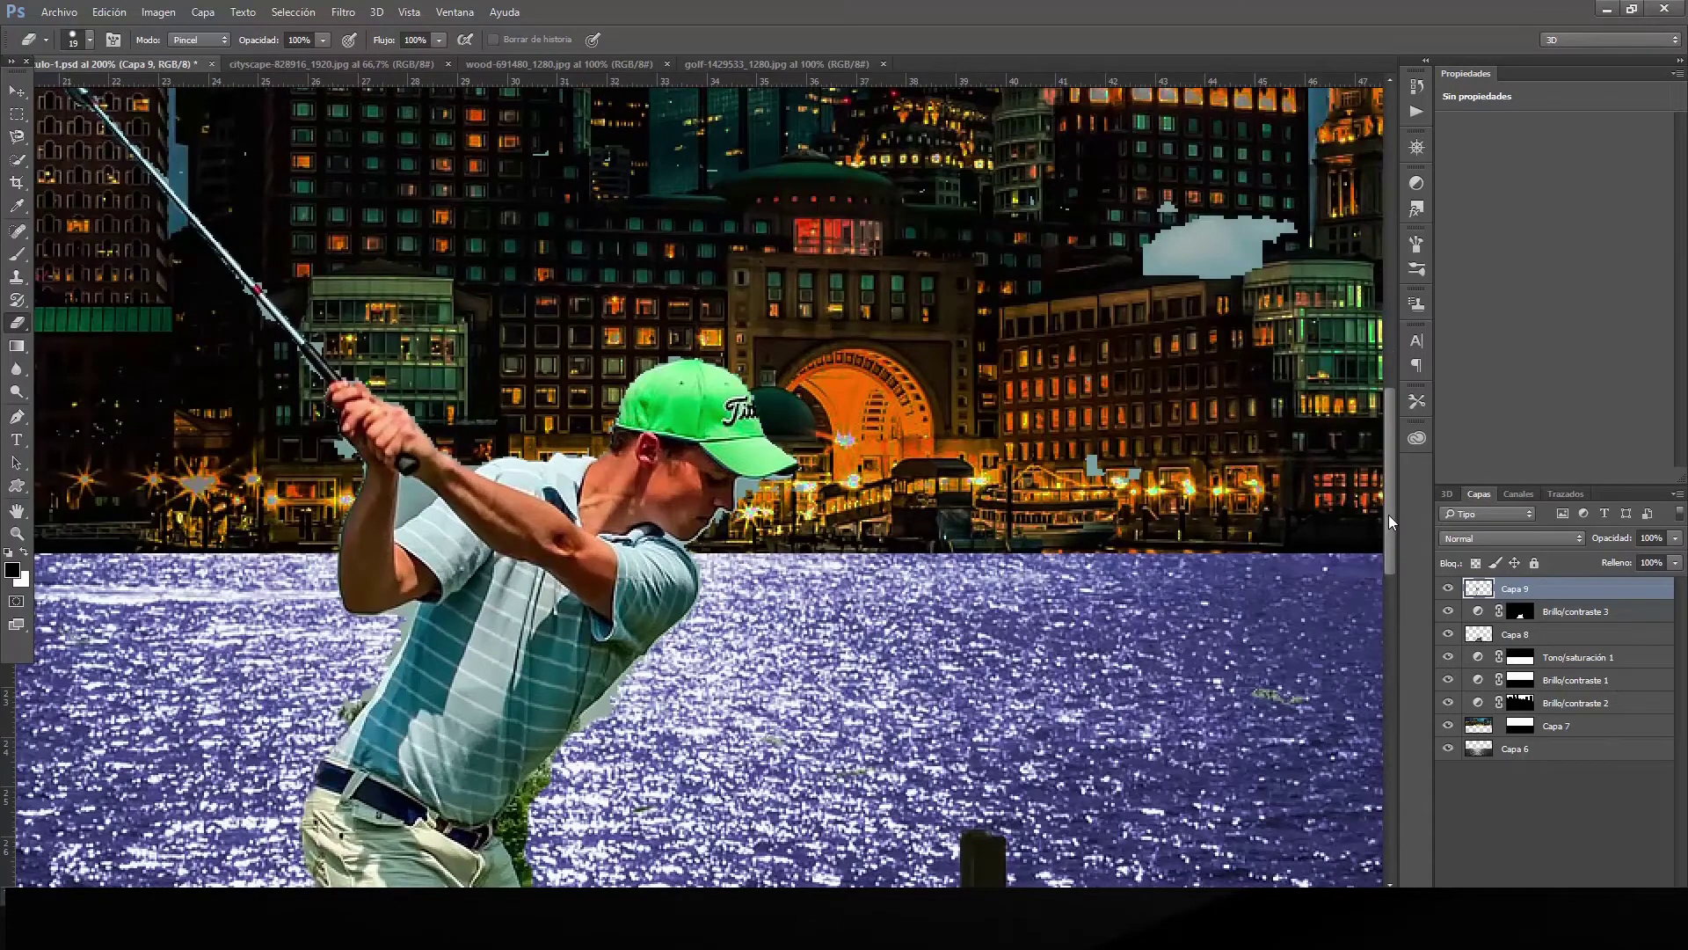
Erase the green fleck on the water and the light patches beside the golfer's arm and hands.
left_click_drag(1389, 514, 1387, 554)
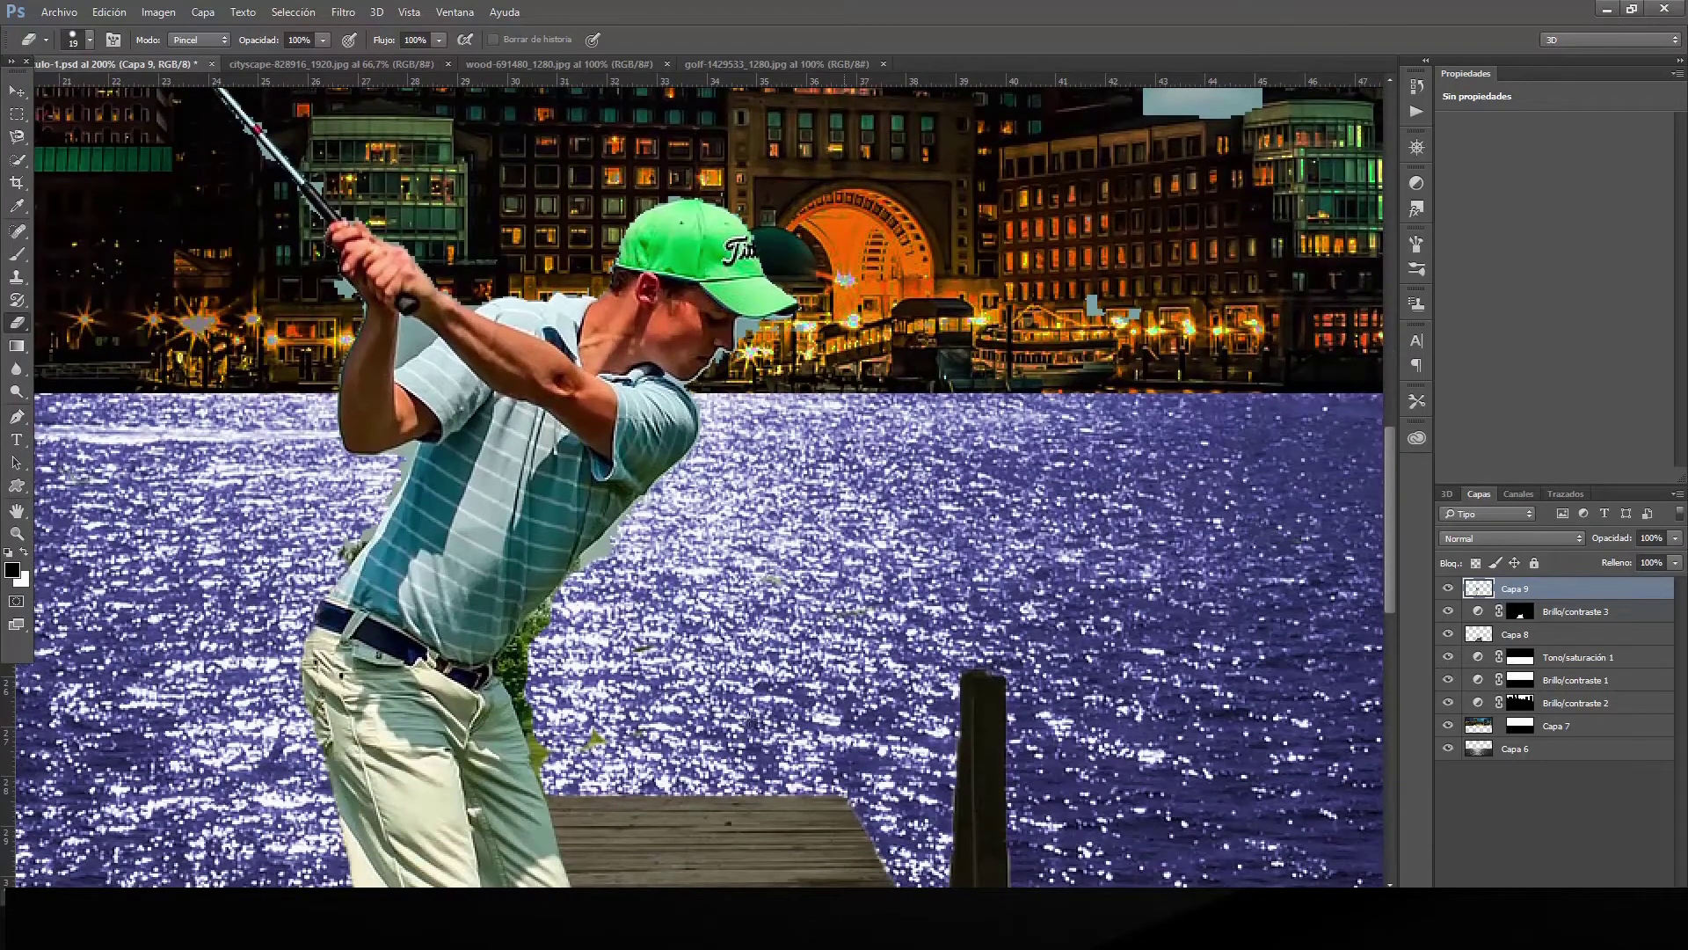
left_click(595, 737)
left_click(408, 335)
right_click(17, 325)
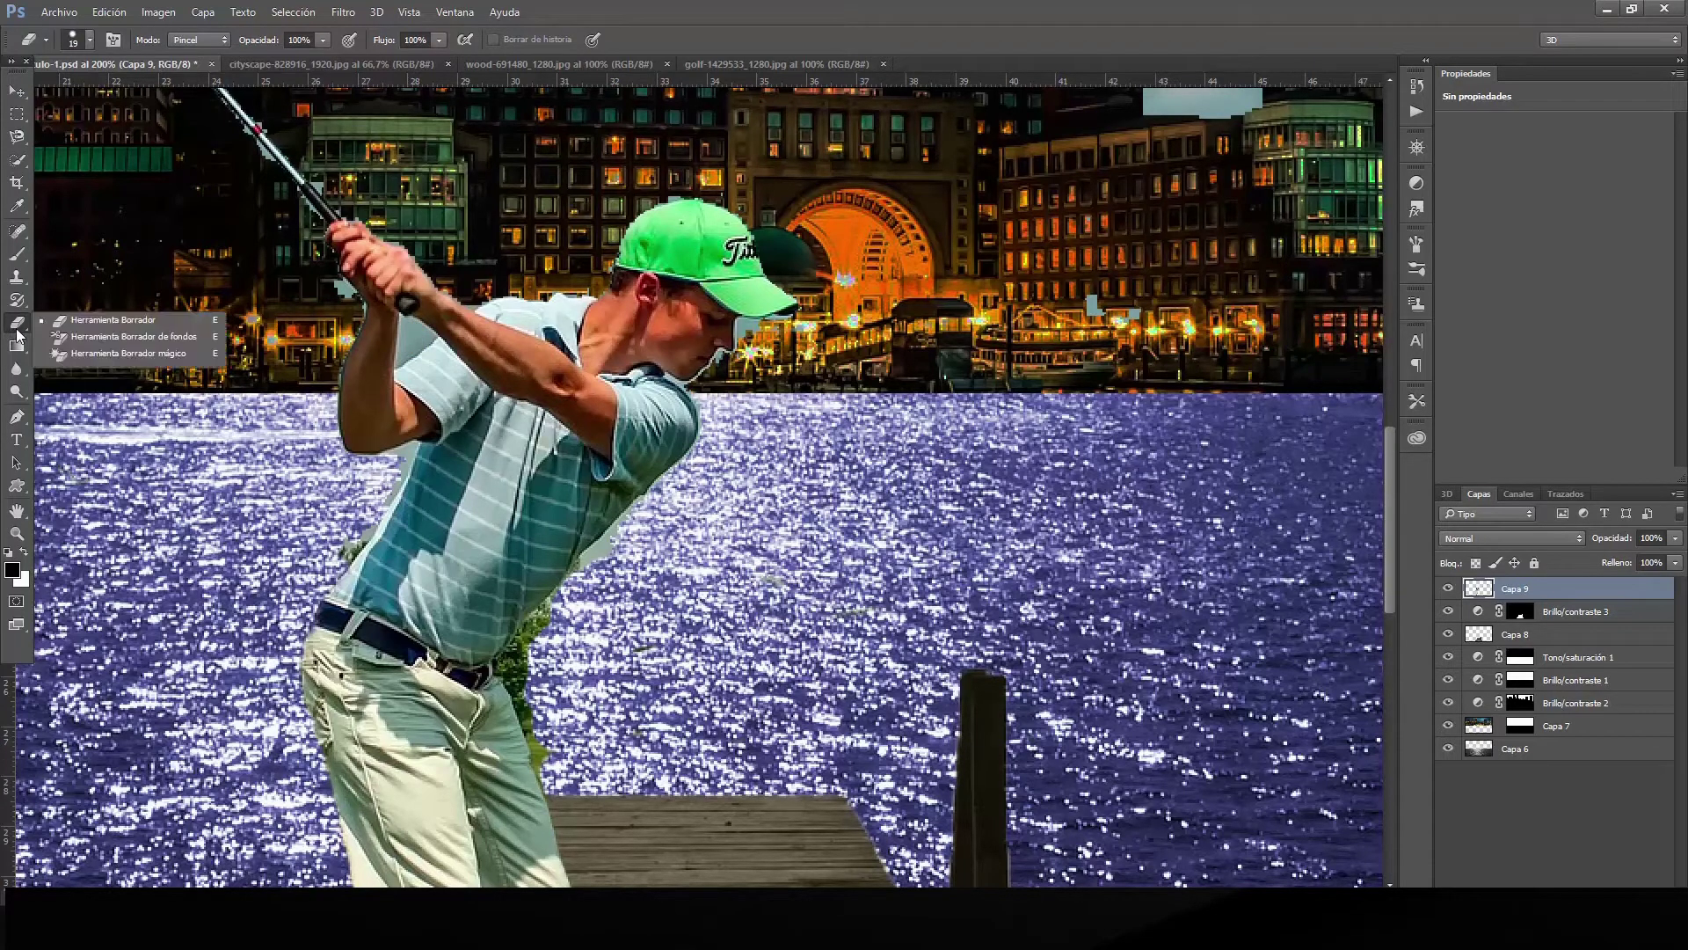
left_click(81, 353)
left_click(411, 332)
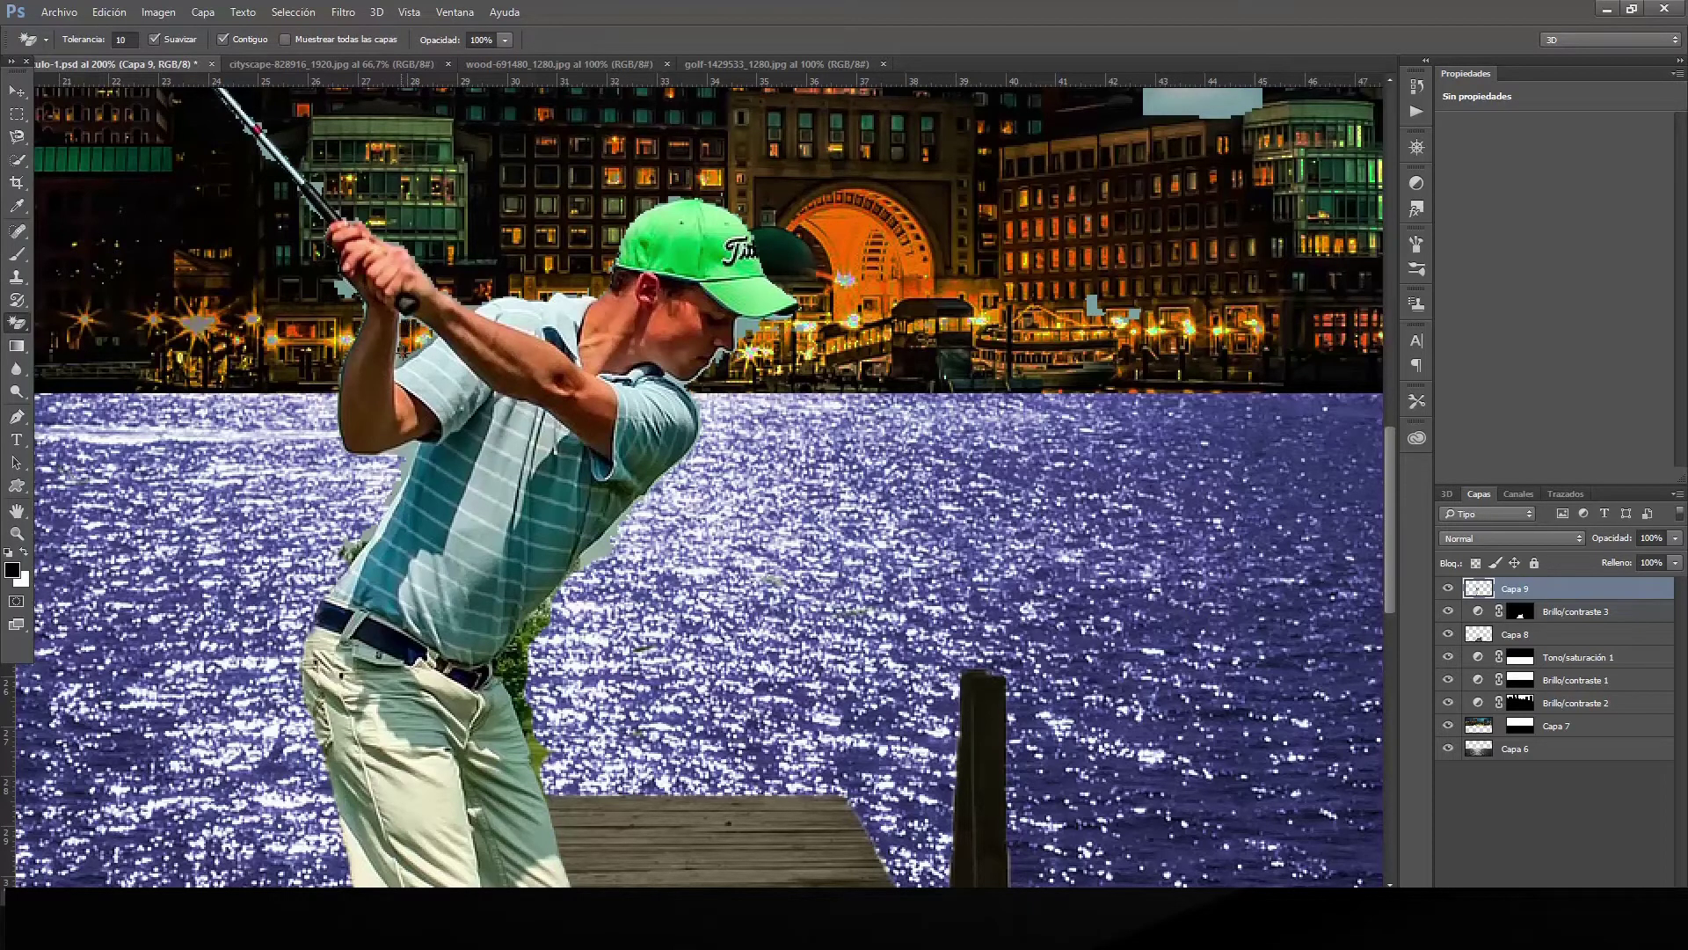
left_click(342, 291)
Set Magic Eraser tolerance to 32 and erase foliage and halos beside the hip and shirt.
left_click(124, 39)
type("32")
key("Return")
key("ctrl+plus")
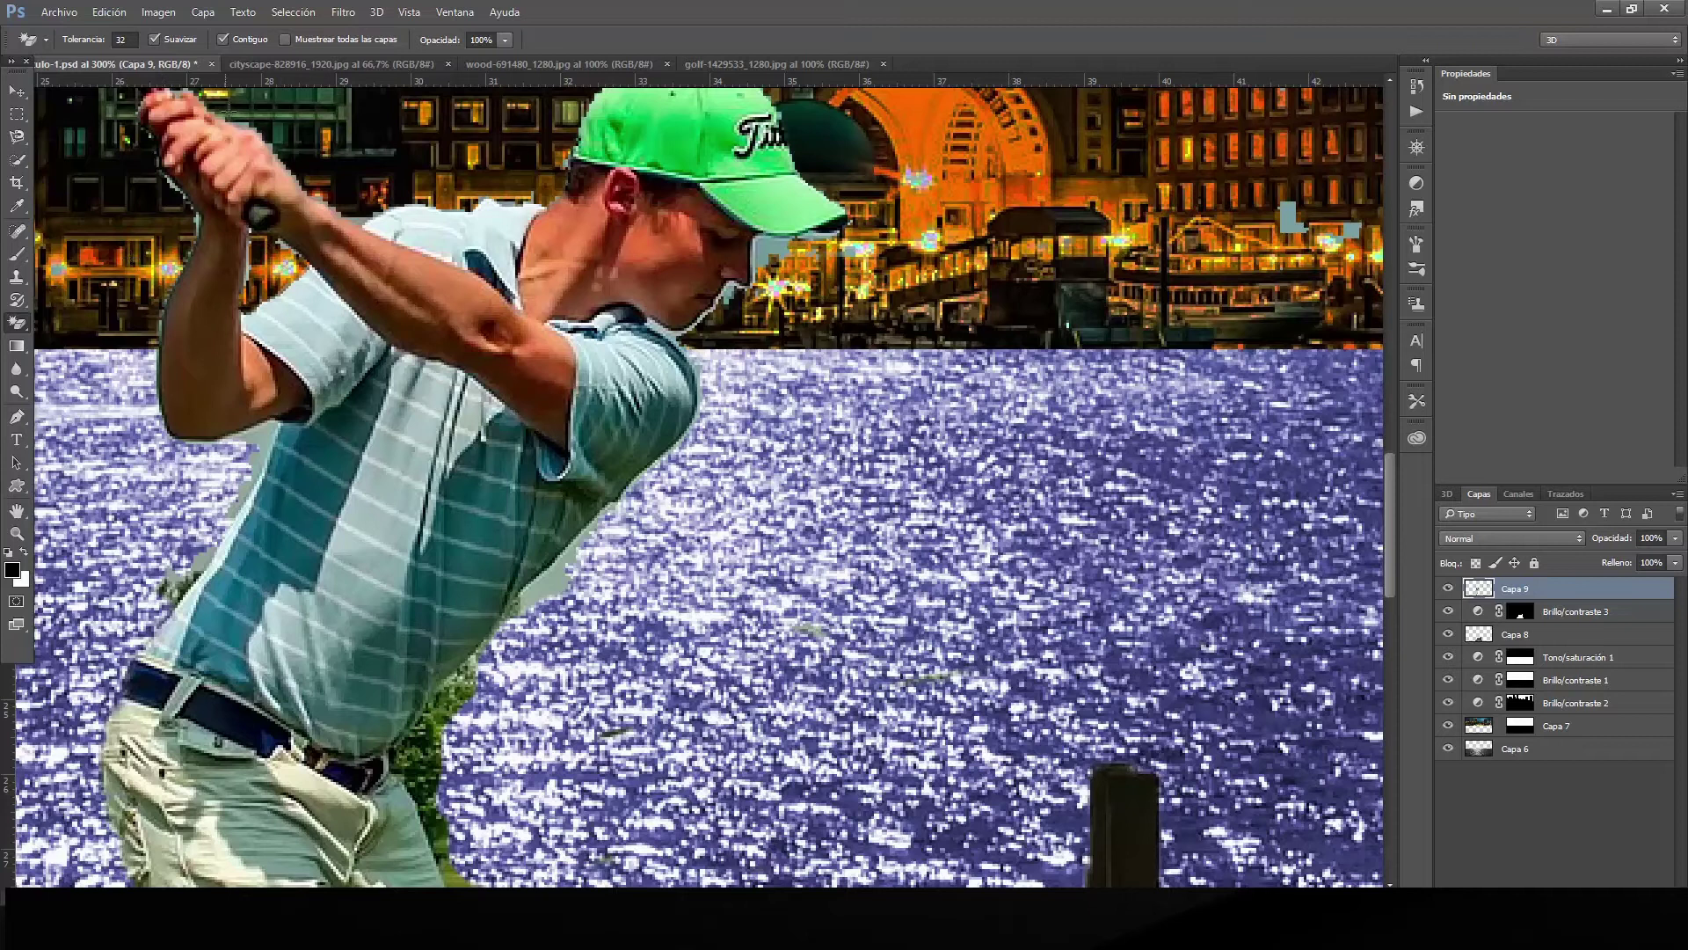
left_click(420, 740)
left_click(448, 699)
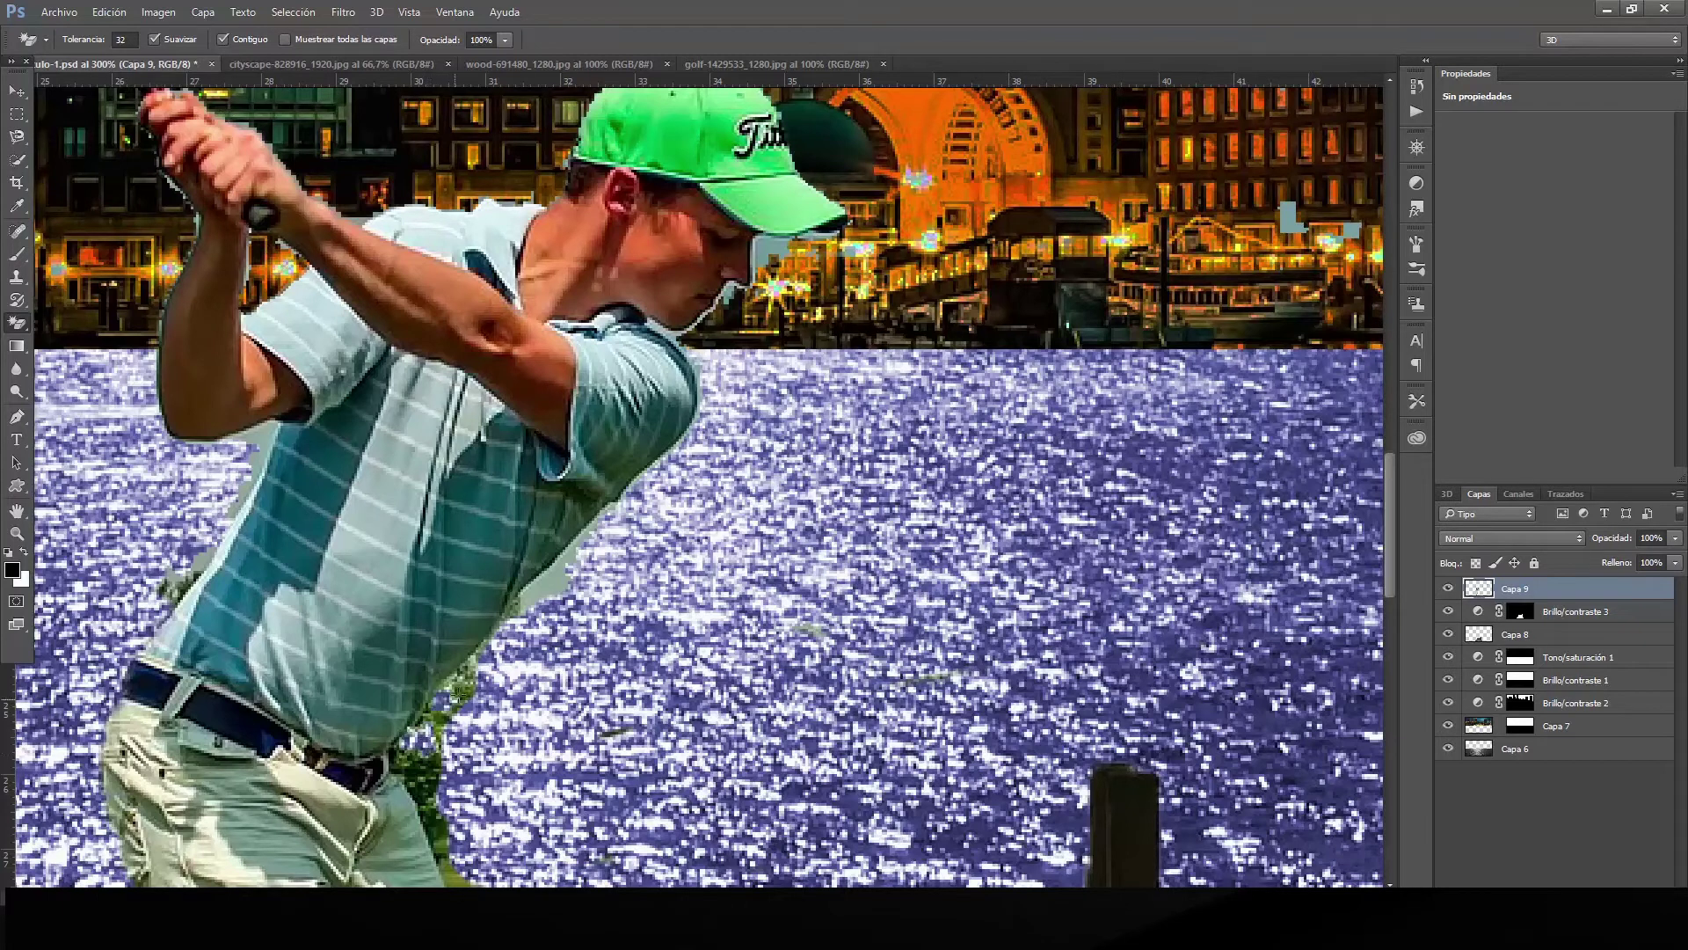
left_click(553, 584)
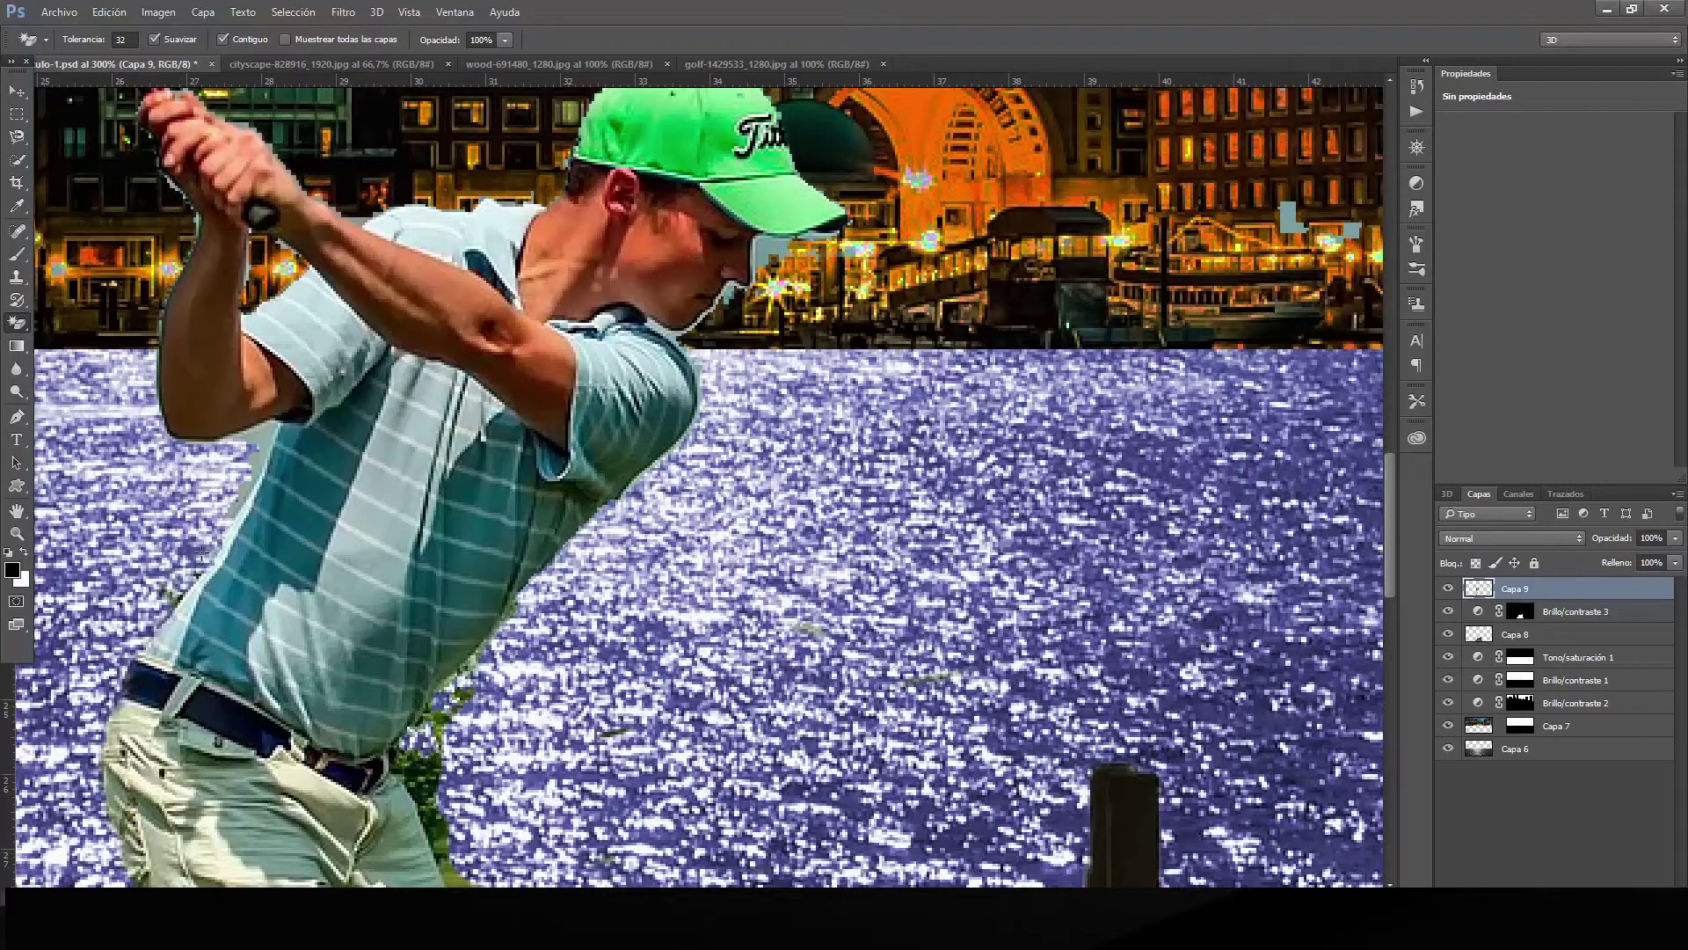
left_click(260, 432)
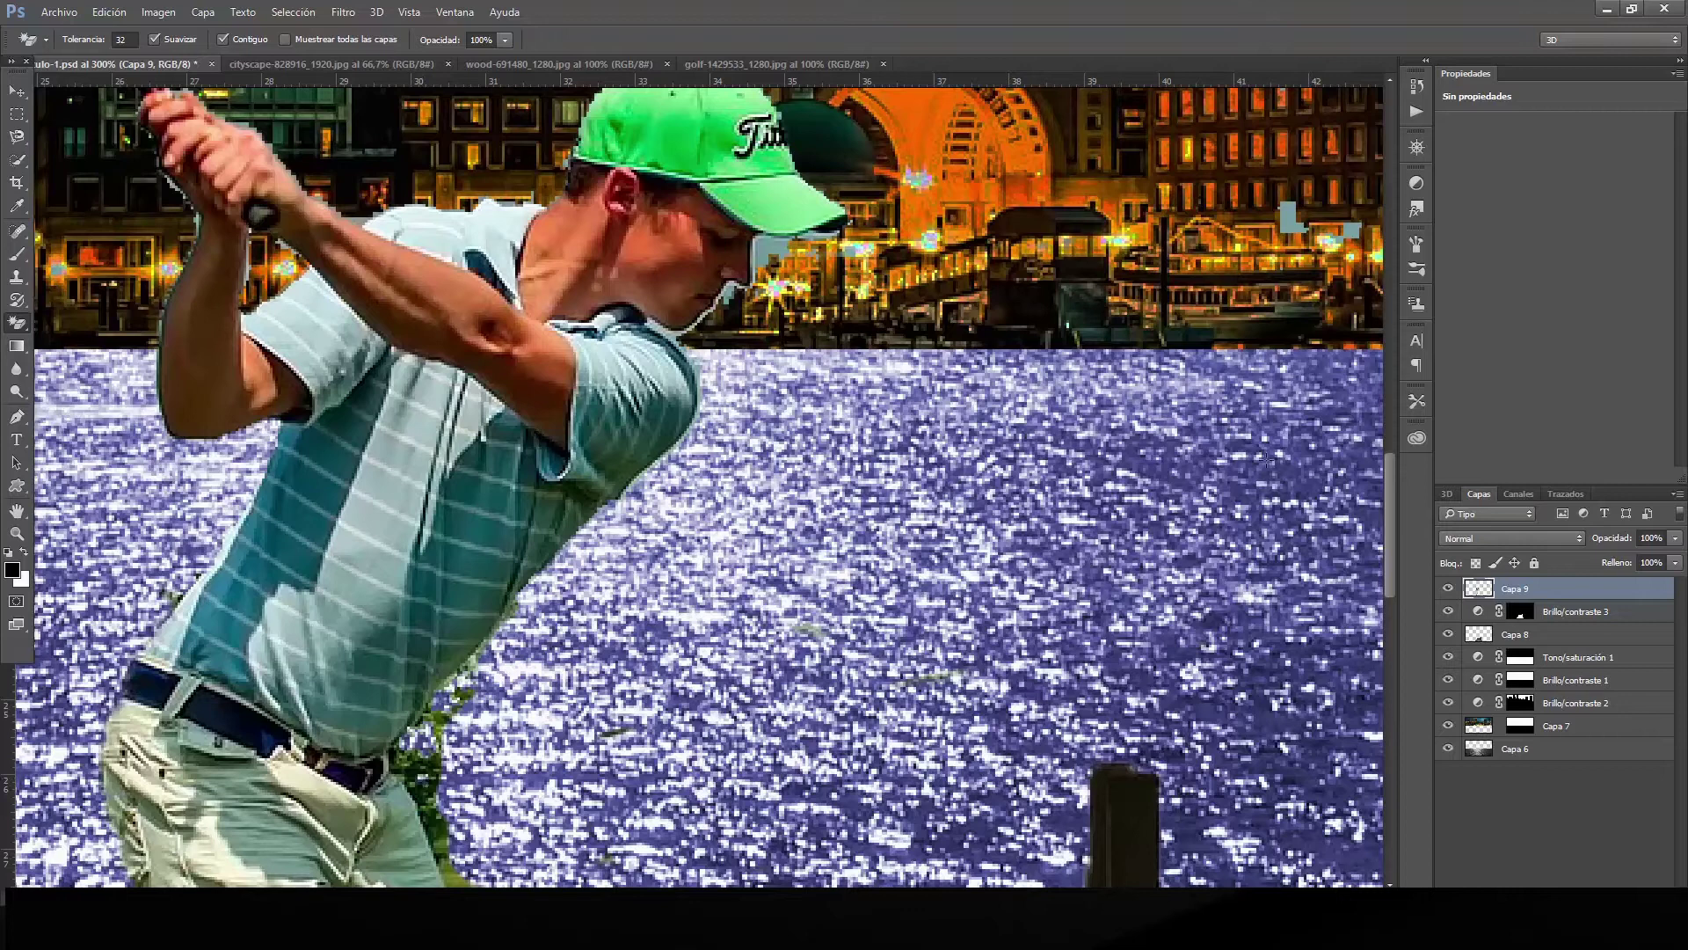
Erase the foliage fringe along the trousers, belt and shirt, then fit the composition on screen.
left_click_drag(1391, 552, 1388, 642)
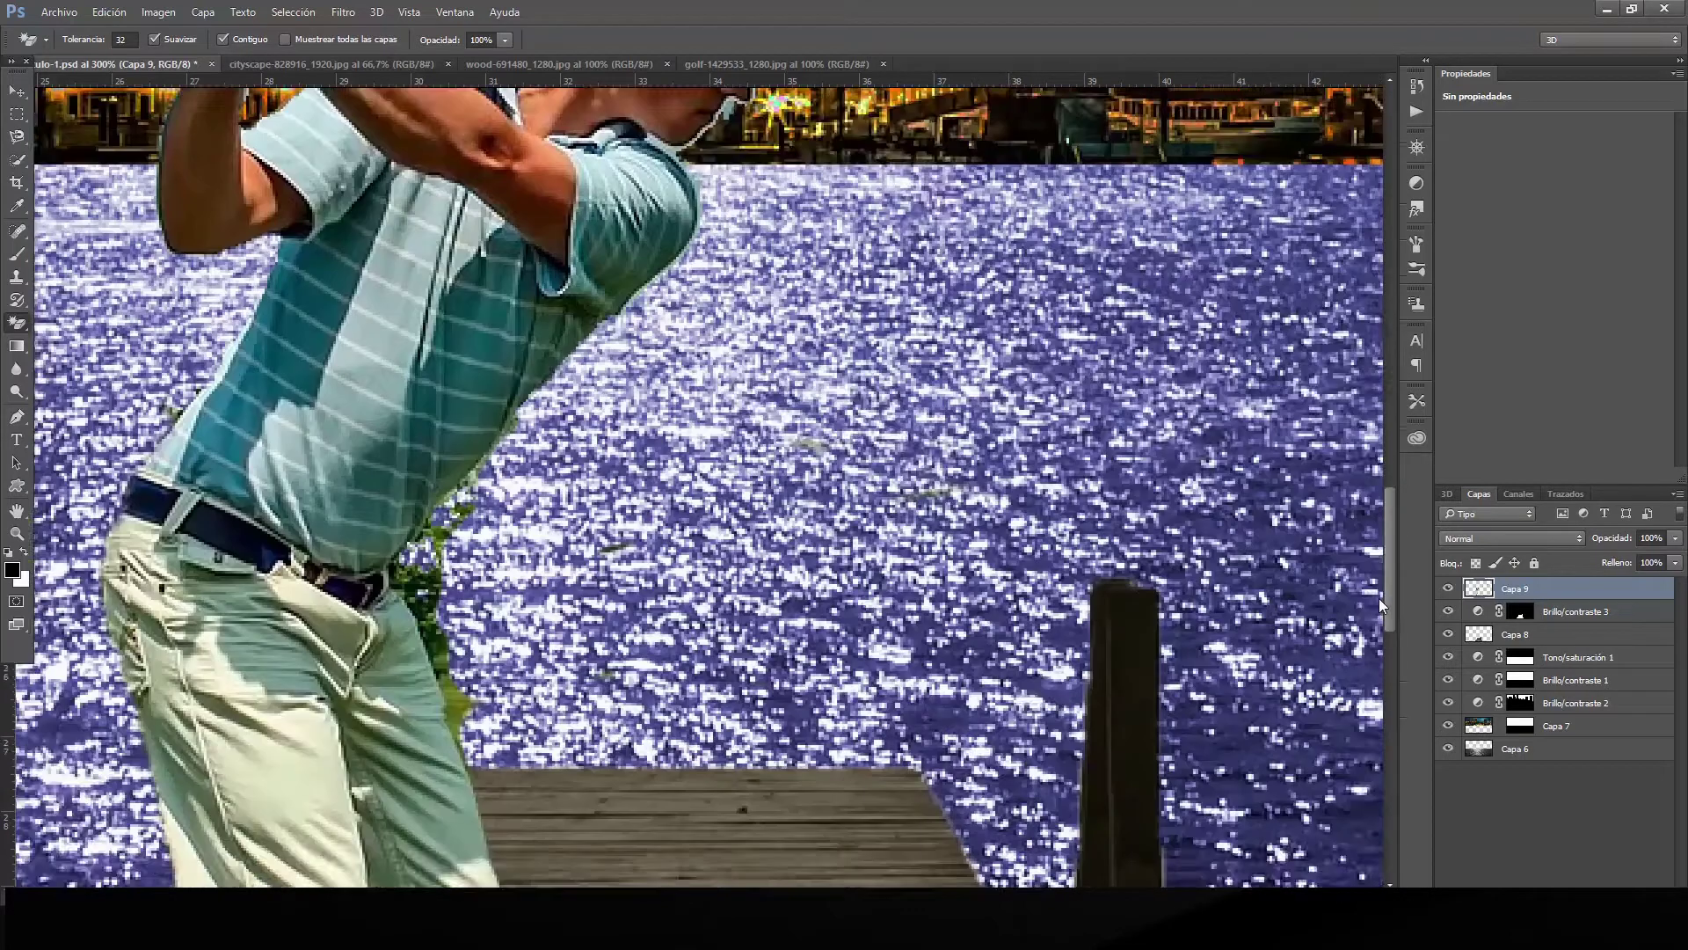
left_click(461, 406)
left_click(442, 333)
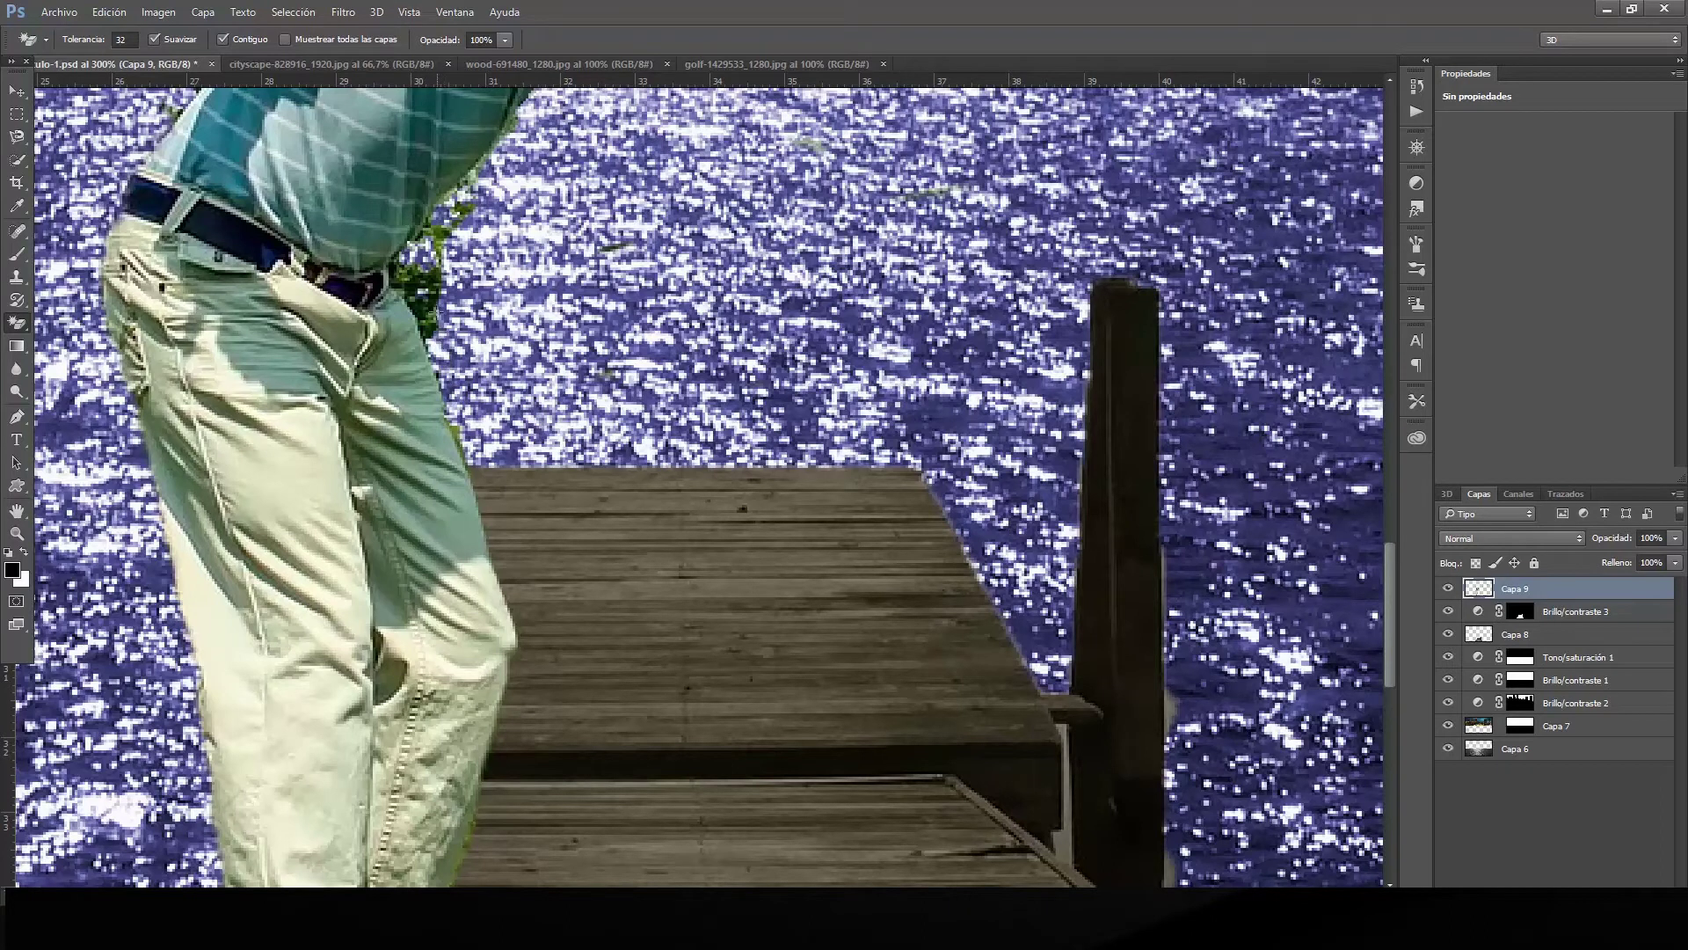
left_click(414, 274)
left_click(442, 232)
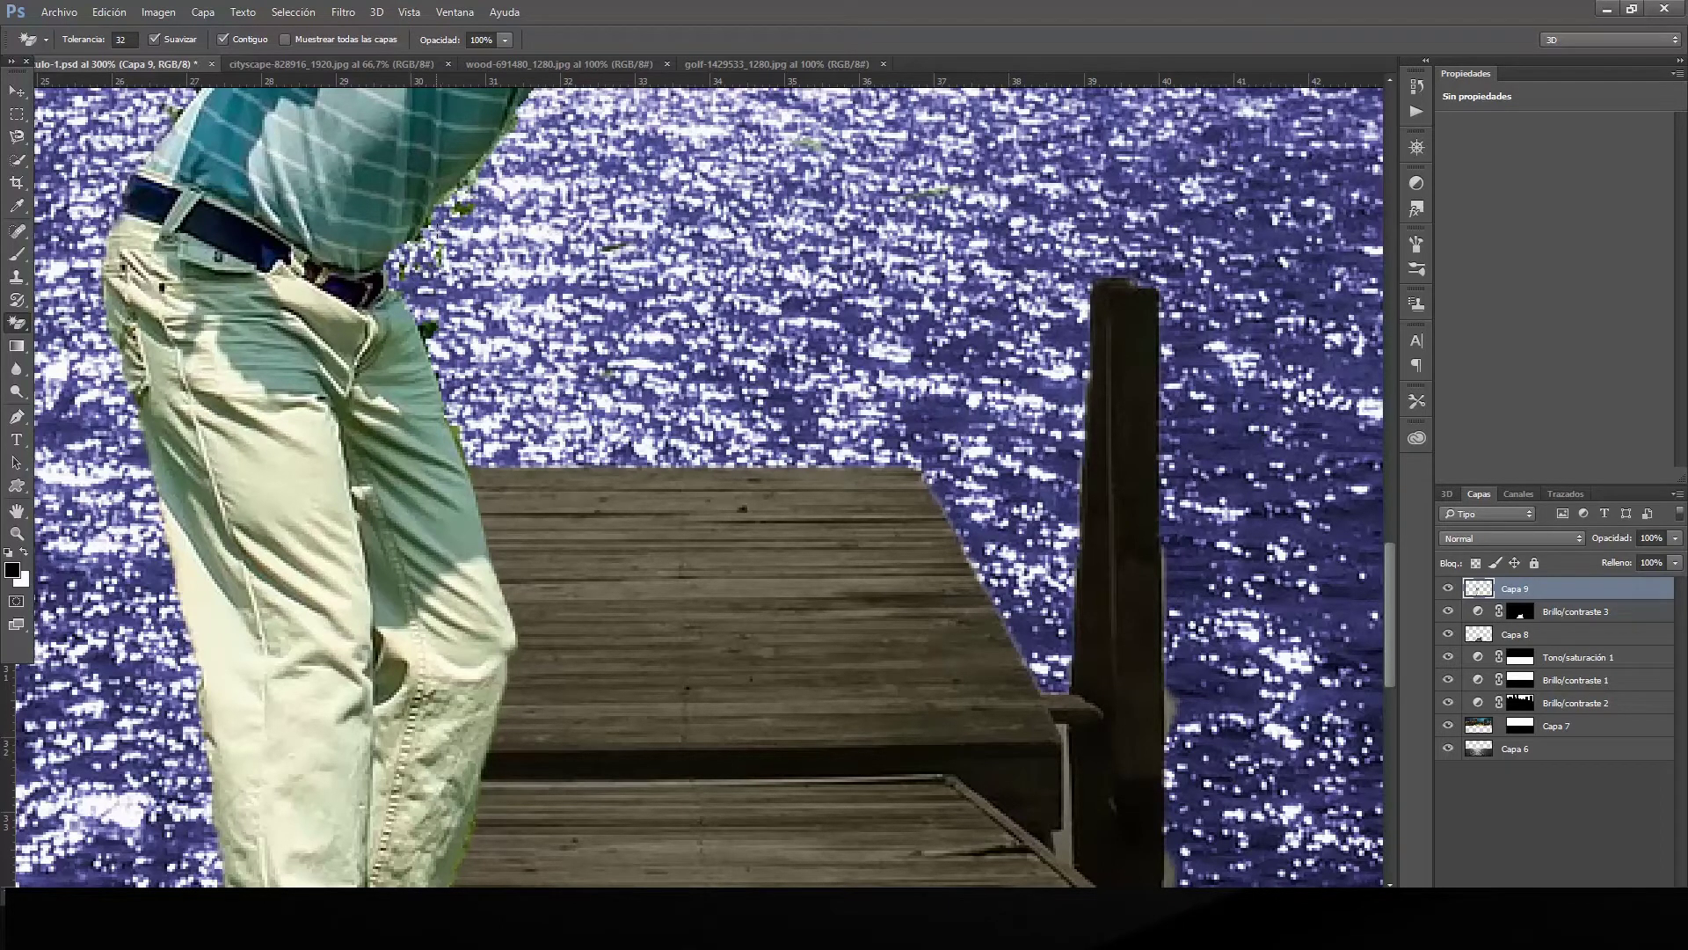
left_click(428, 330)
left_click(458, 436)
scroll(940, 477, "down", 2)
scroll(939, 478, "down", 1)
scroll(939, 478, "down", 2)
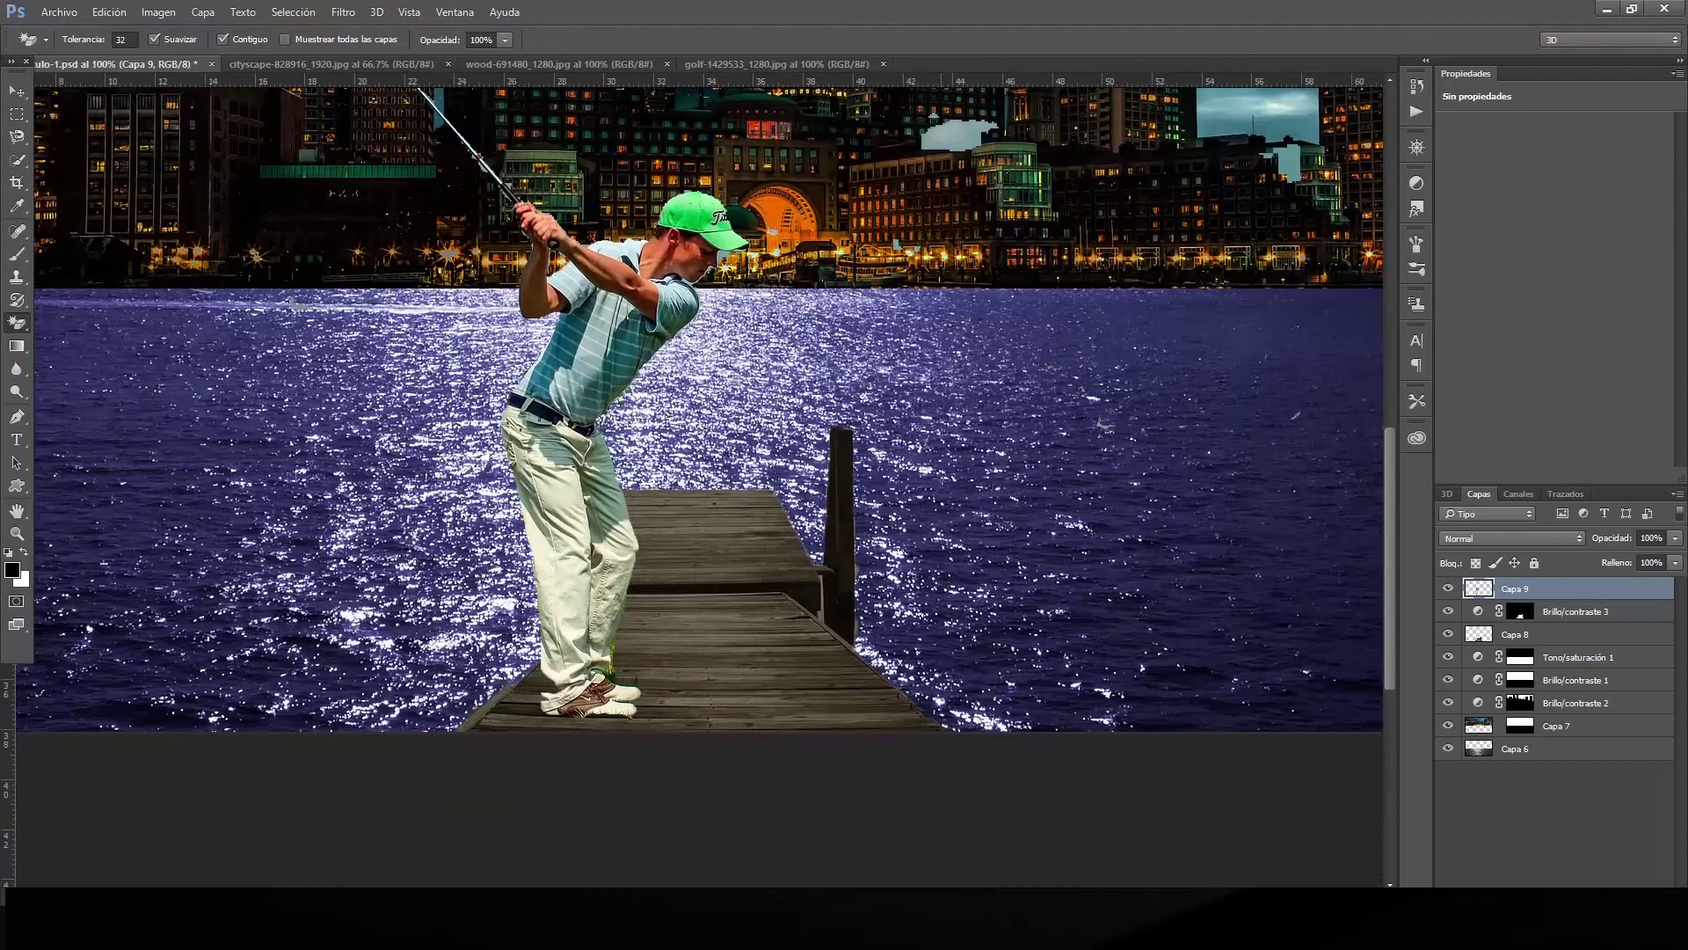
scroll(939, 478, "down", 1)
double_click(17, 510)
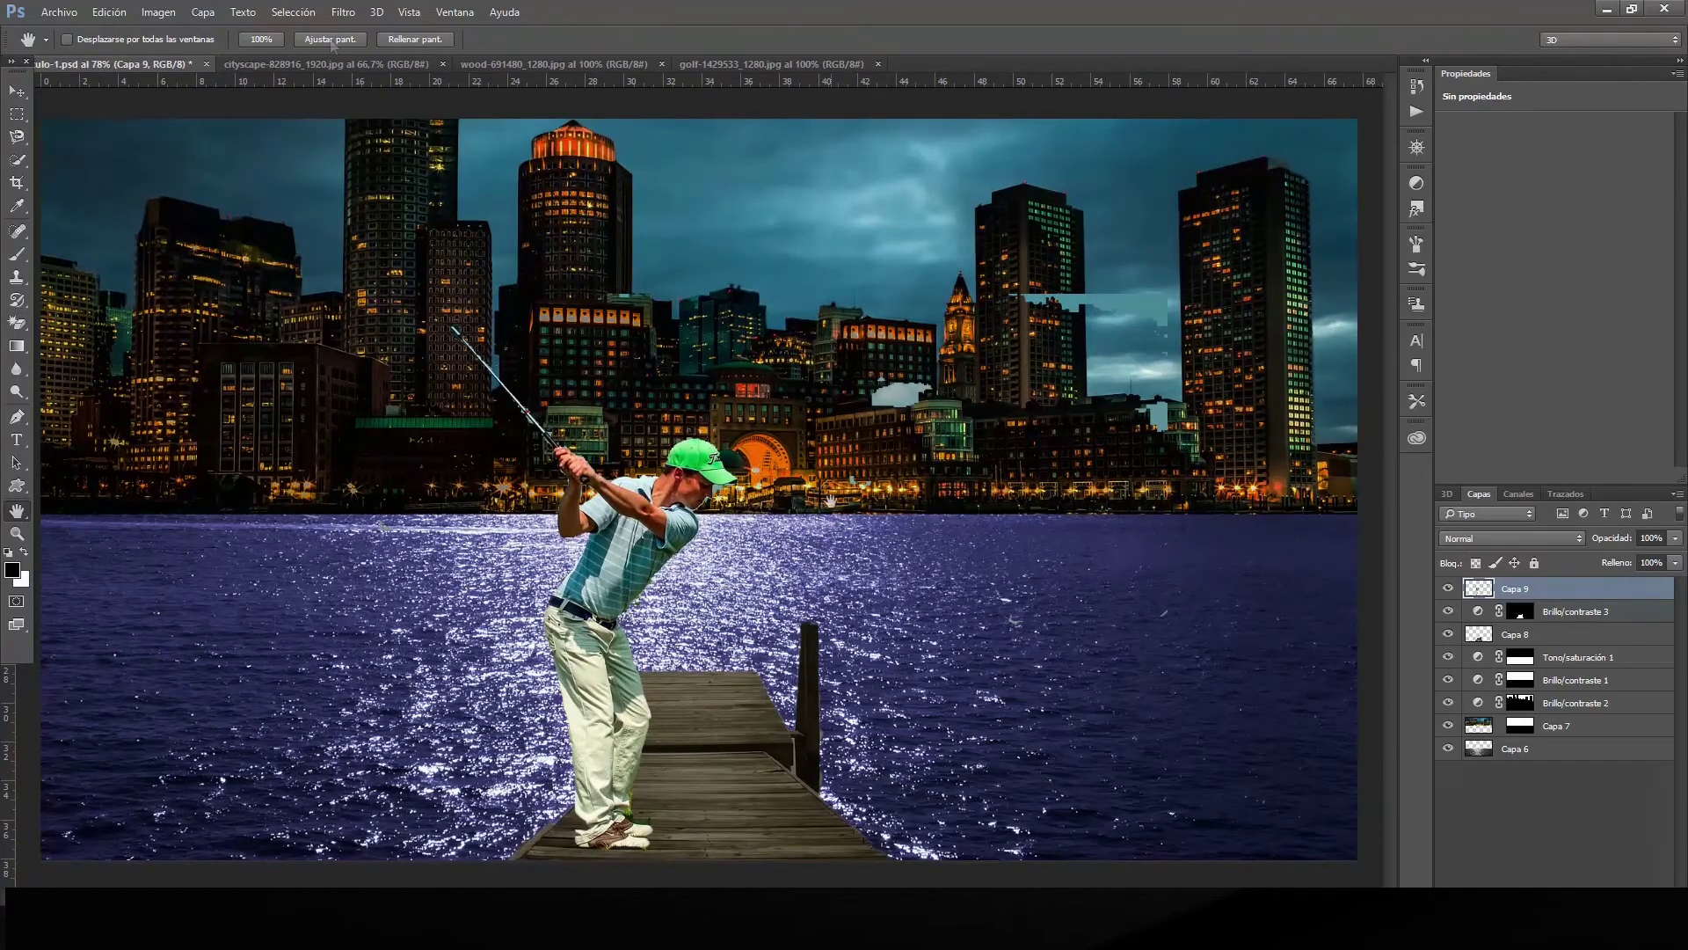
Magic-erase the pale fringes under the golfer's chin and cap brim.
scroll(830, 501, "up", 1)
scroll(830, 501, "up", 2)
scroll(830, 501, "up", 1)
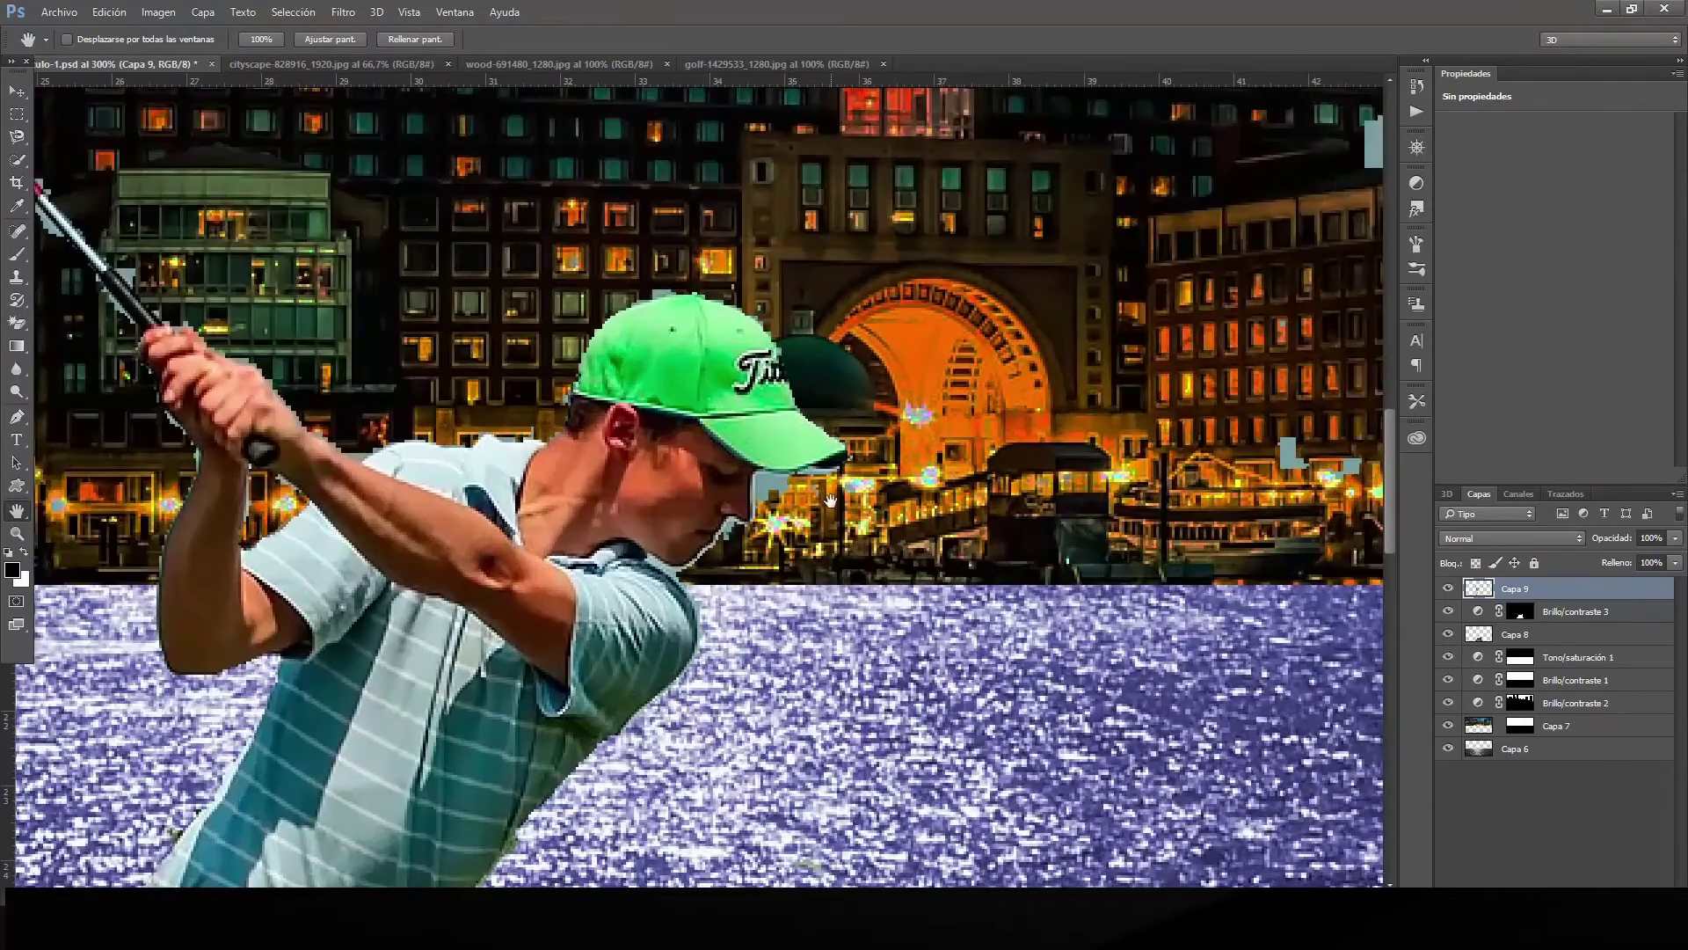
left_click(18, 323)
left_click(770, 484)
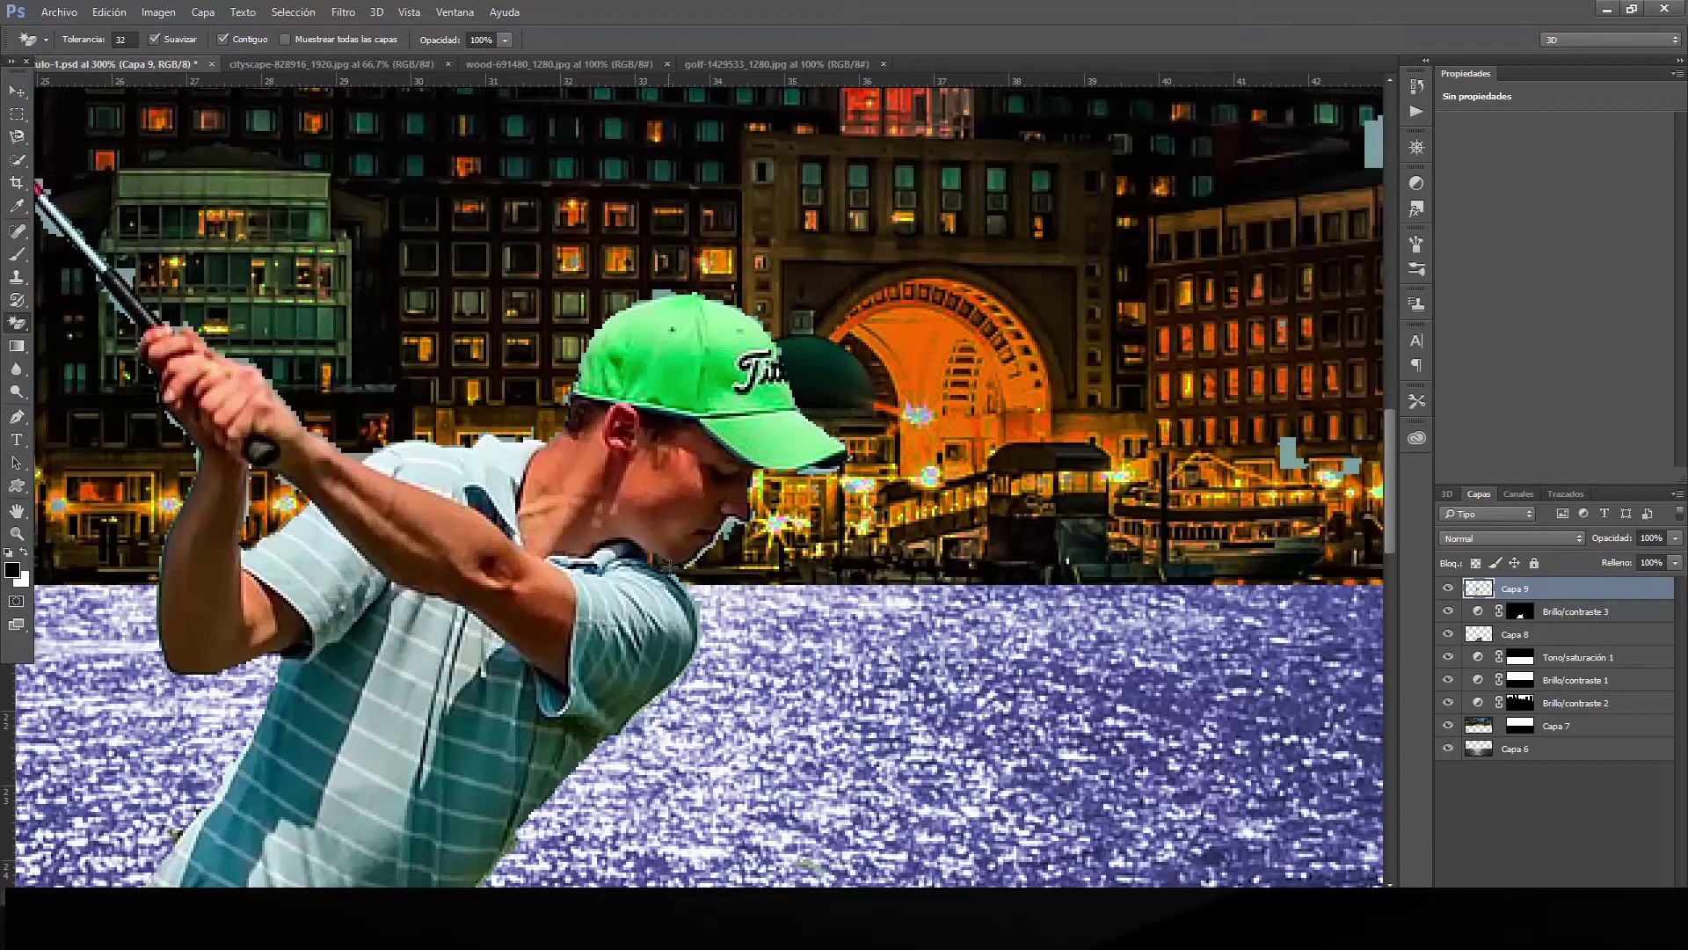
left_click(729, 527)
left_click(826, 469)
left_click(741, 522)
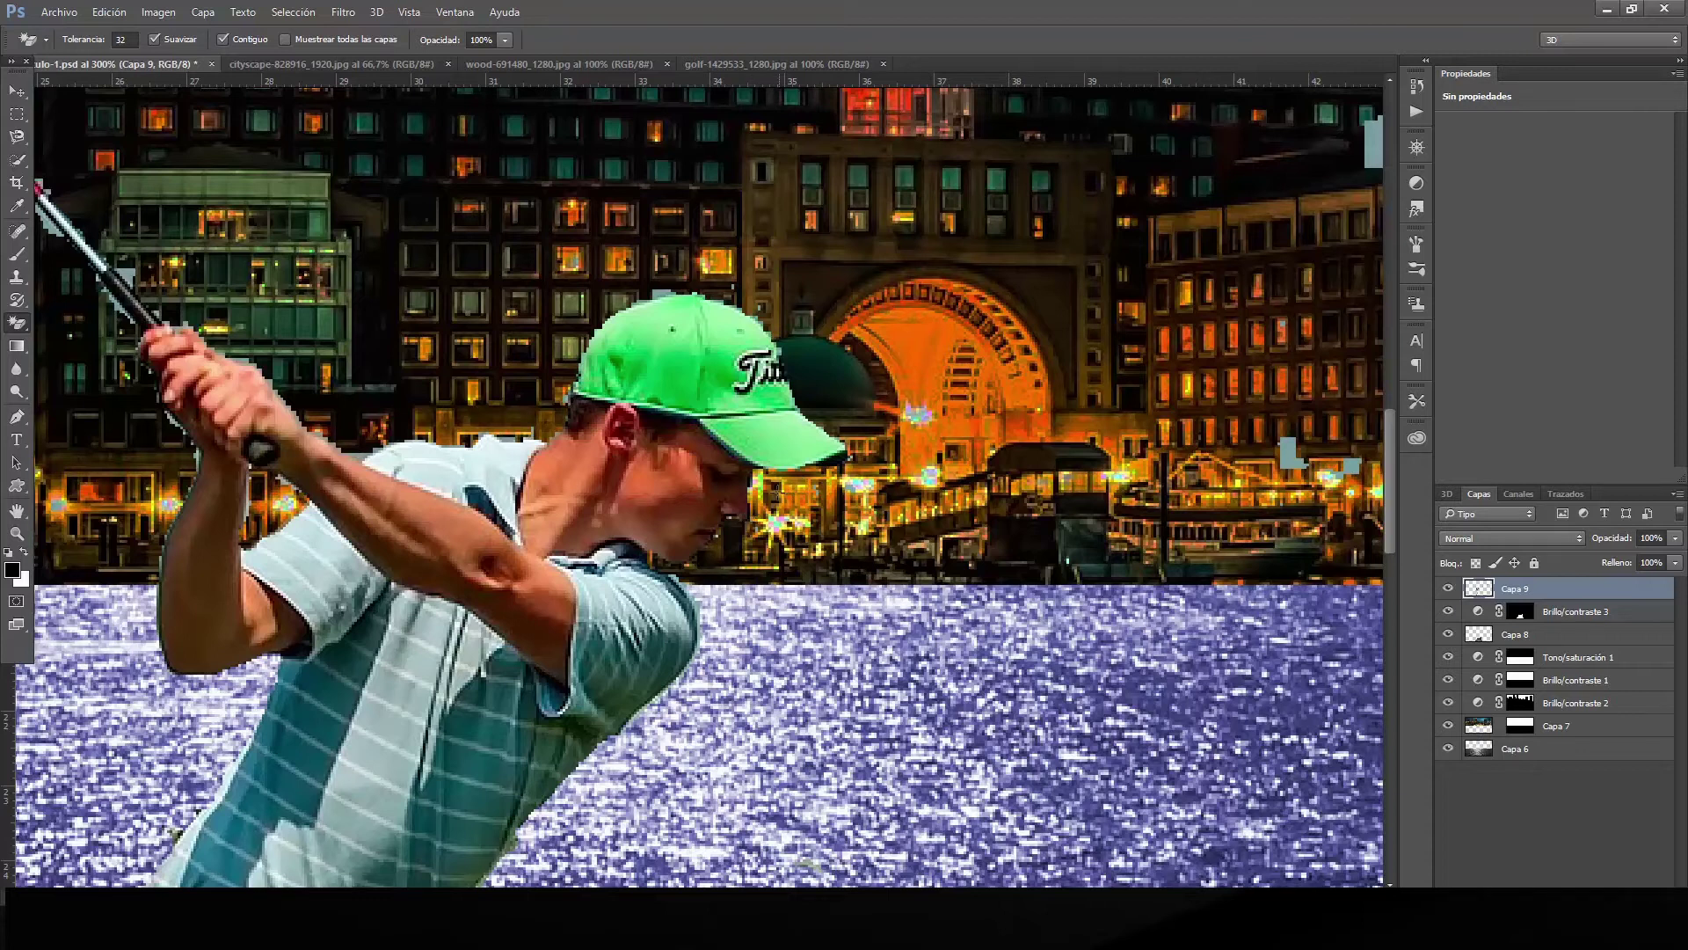
left_click(723, 536)
Pan around the golfer and fit the whole composite in the window.
scroll(704, 484, "left", 2)
scroll(700, 481, "left", 5)
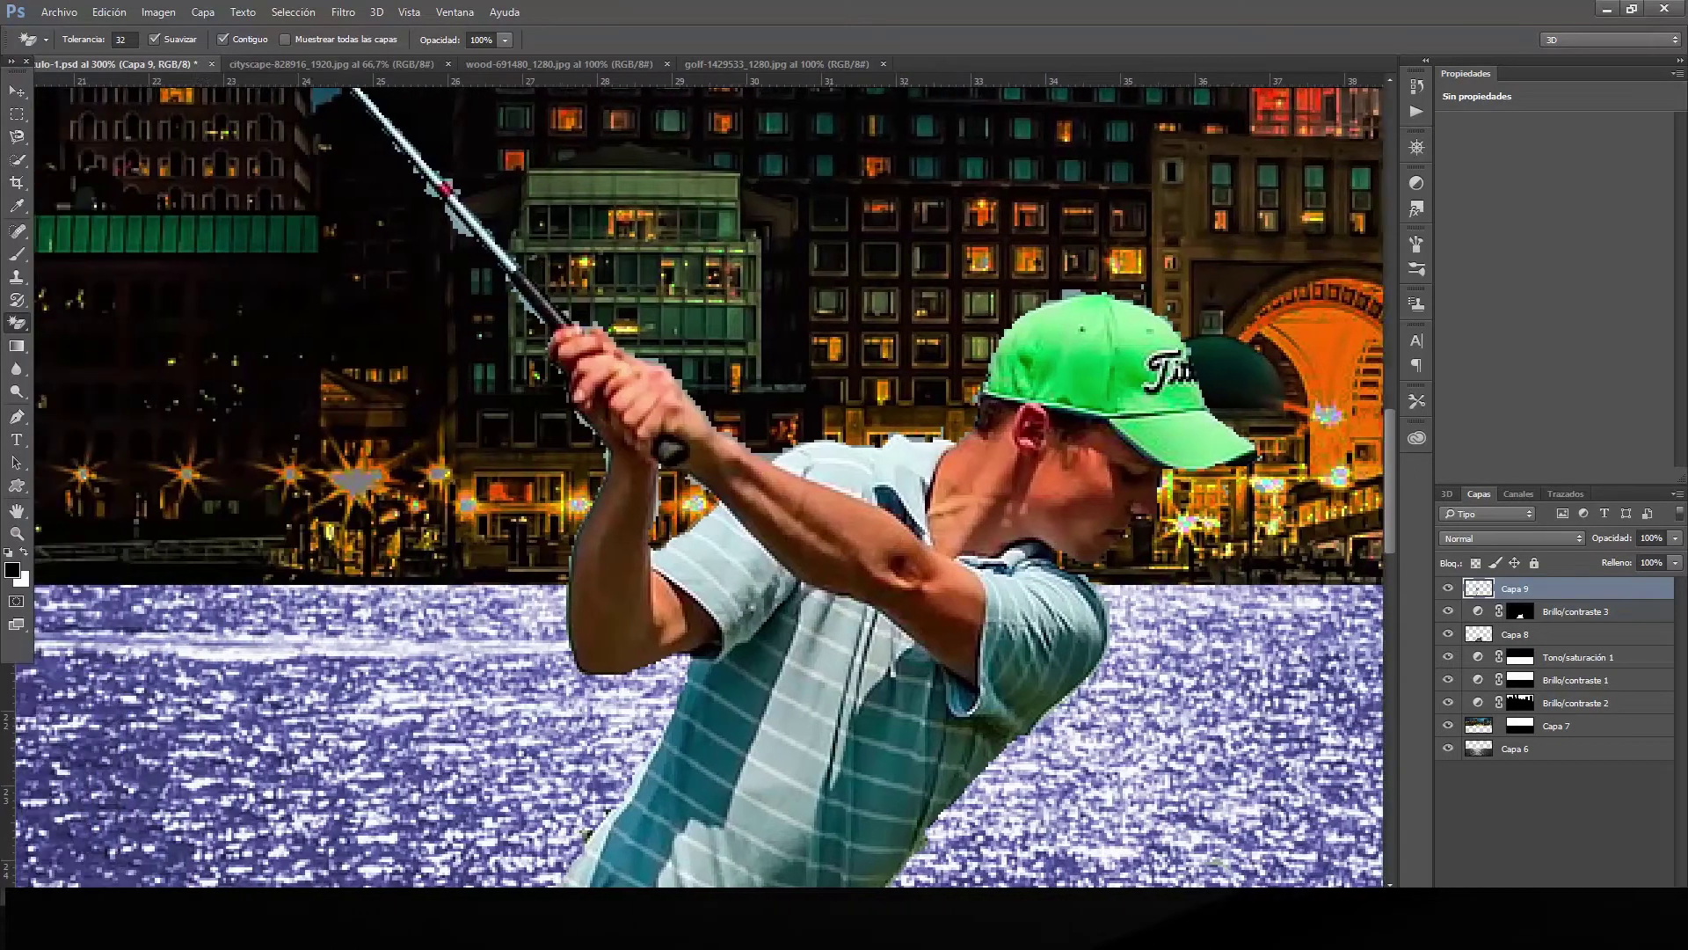
scroll(700, 481, "left", 3)
left_click_drag(1386, 487, 1390, 426)
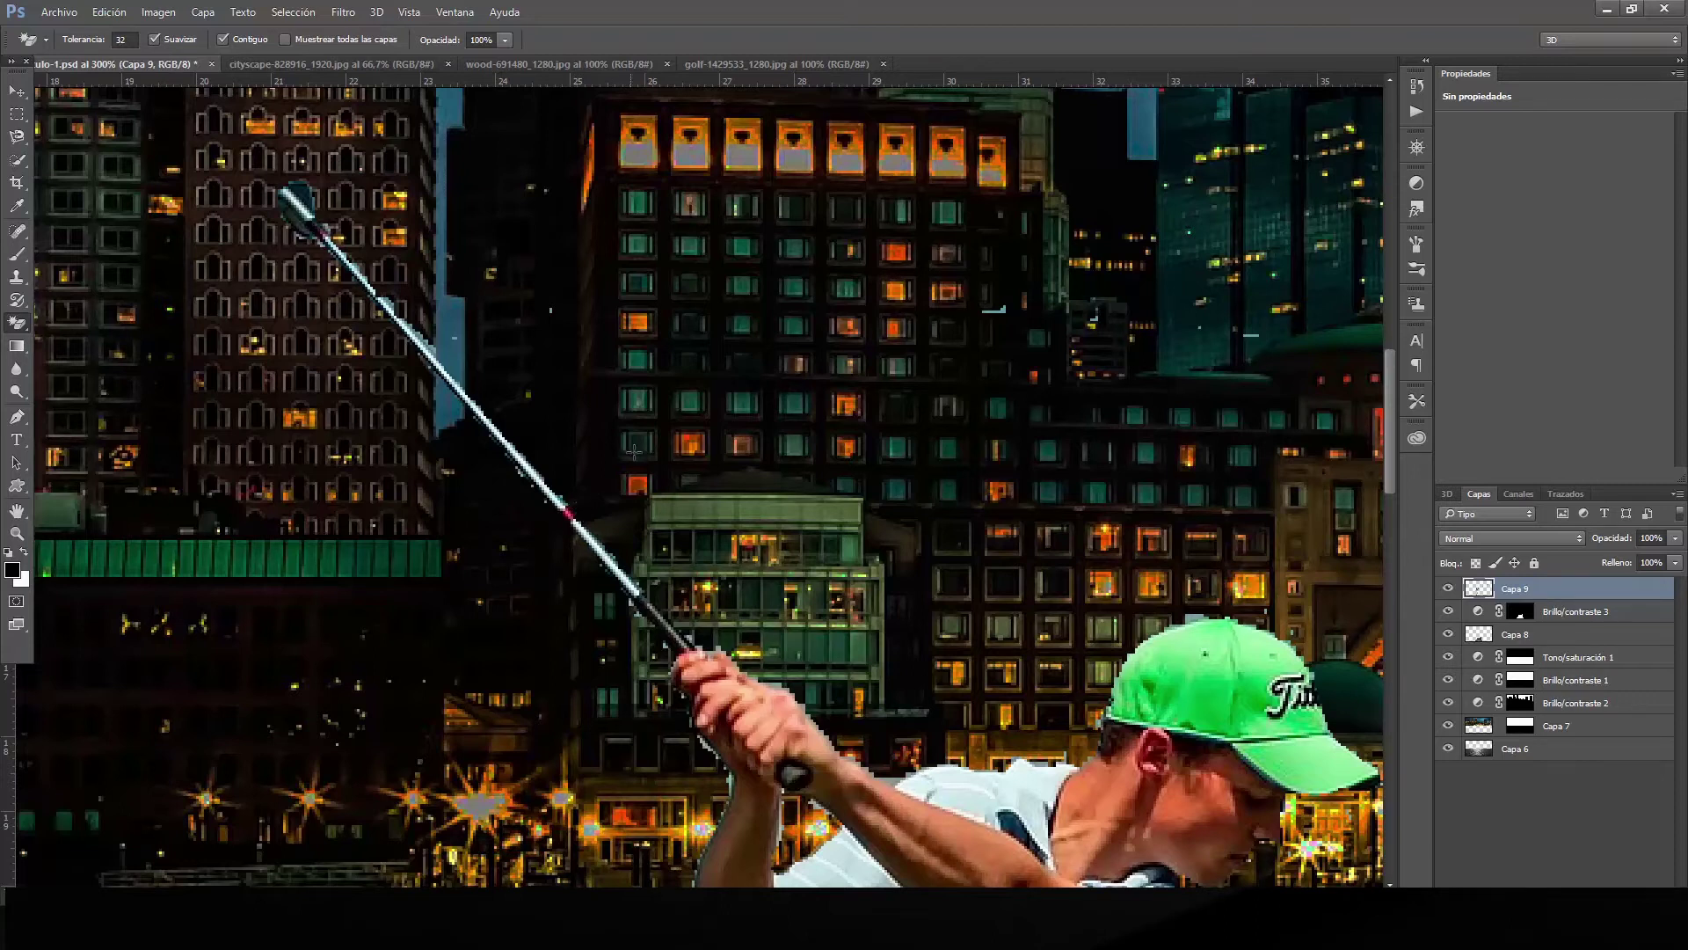
scroll(608, 442, "down", 2)
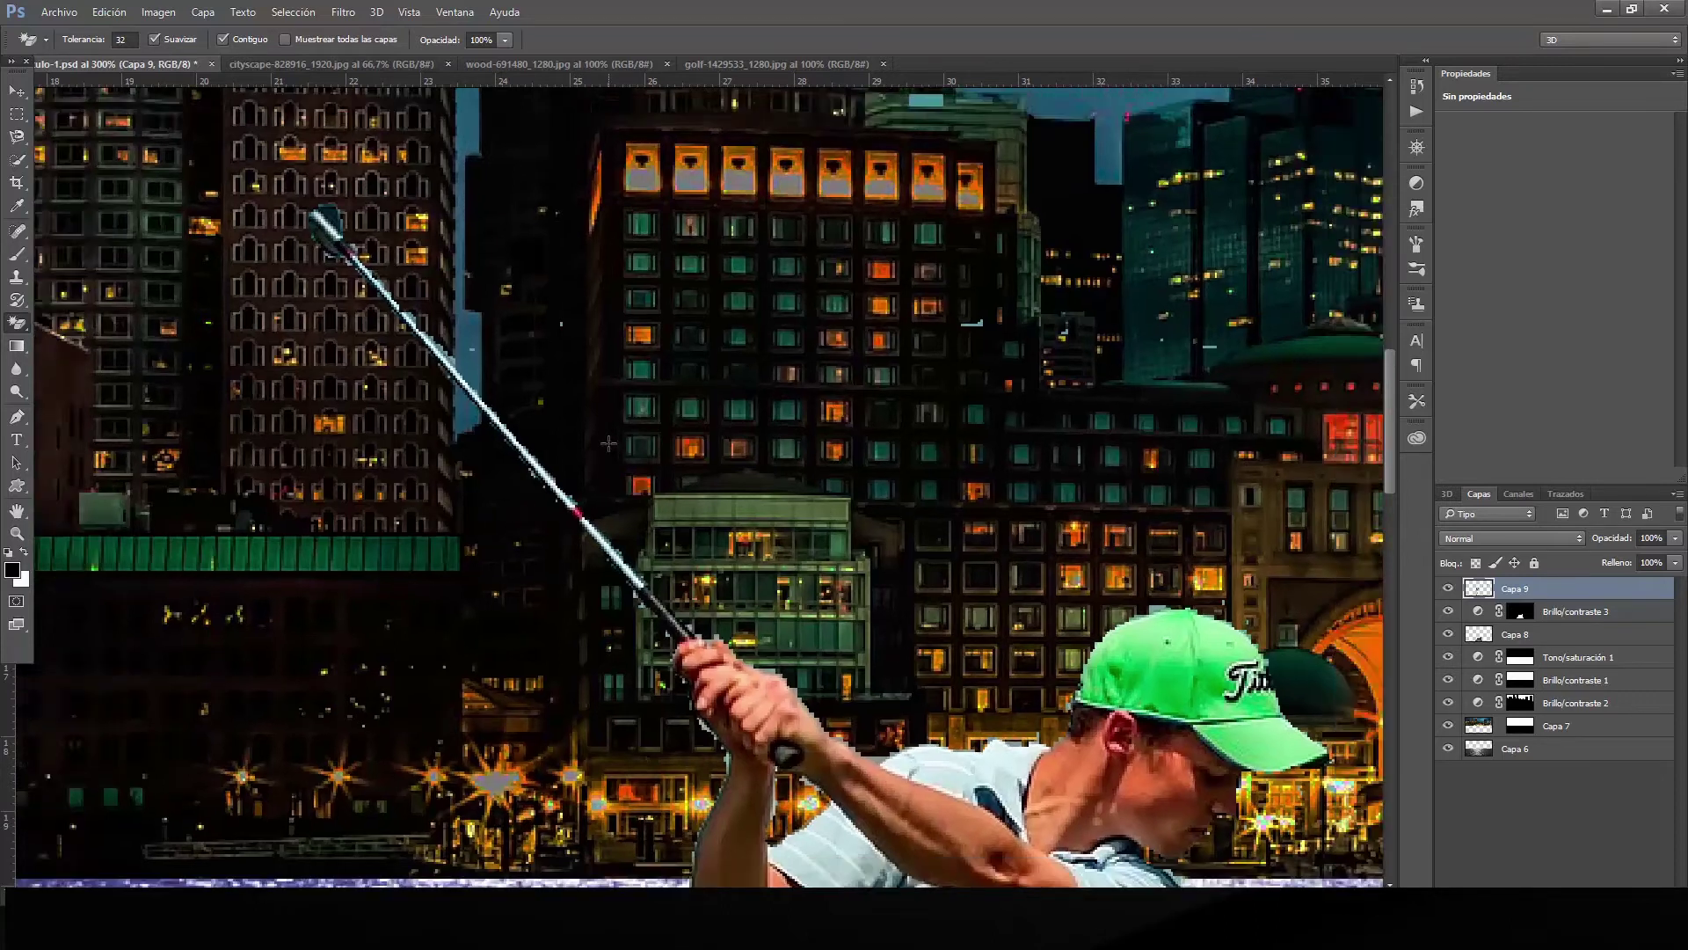
scroll(608, 443, "down", 2)
scroll(607, 440, "down", 1)
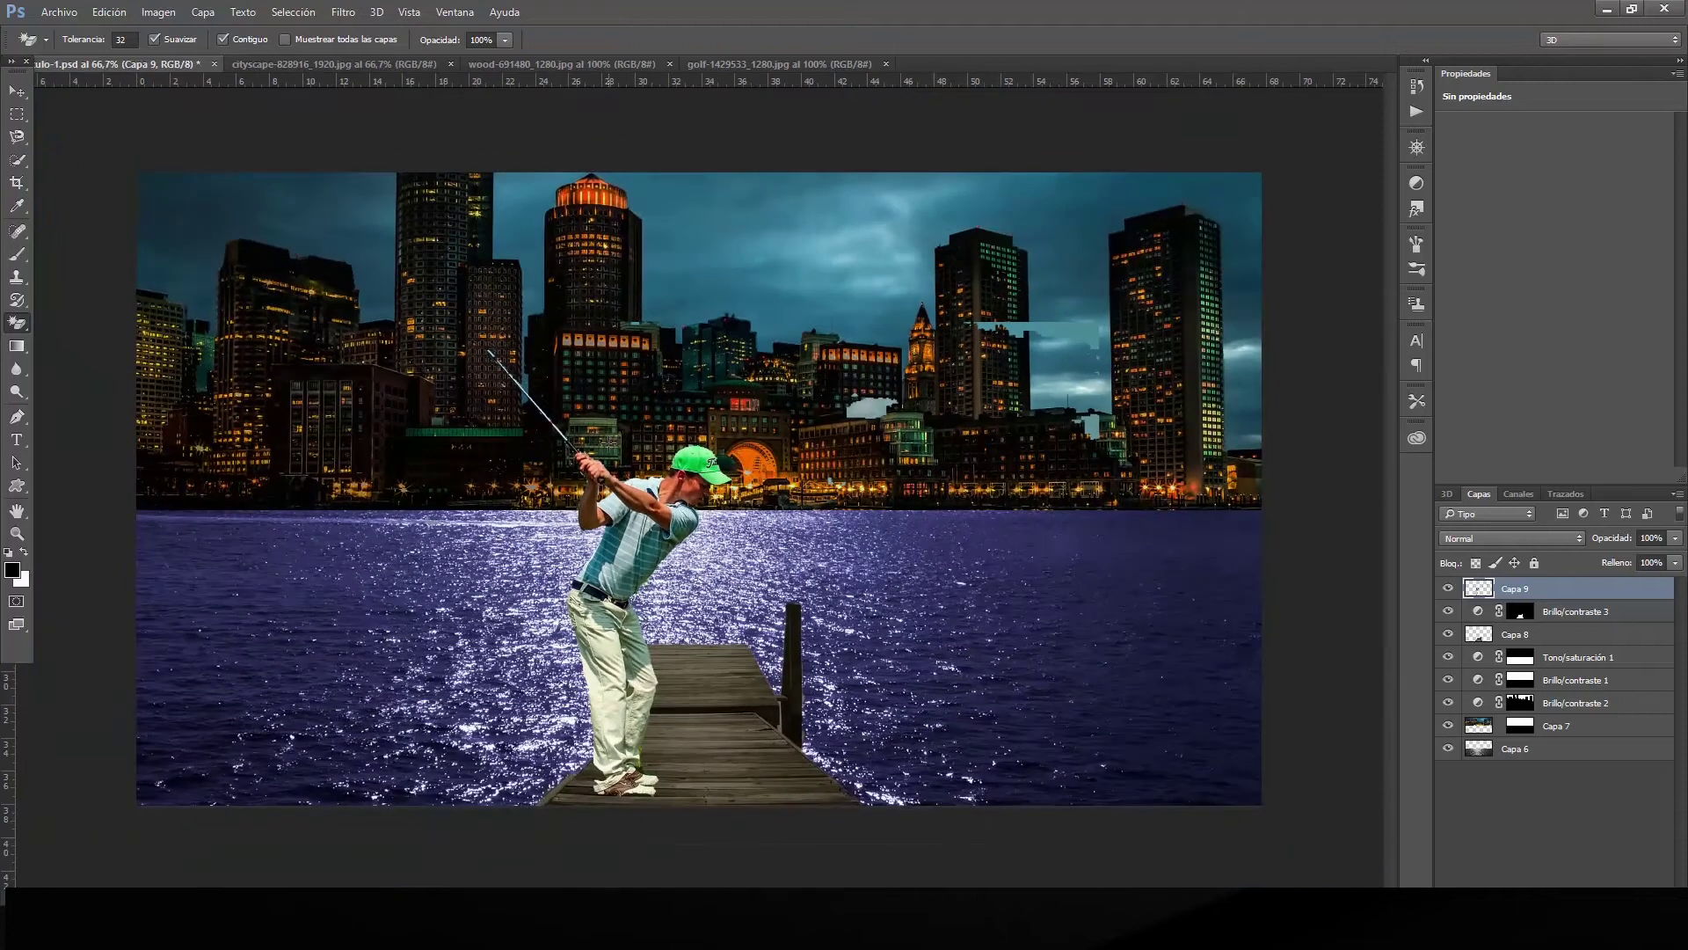
double_click(16, 511)
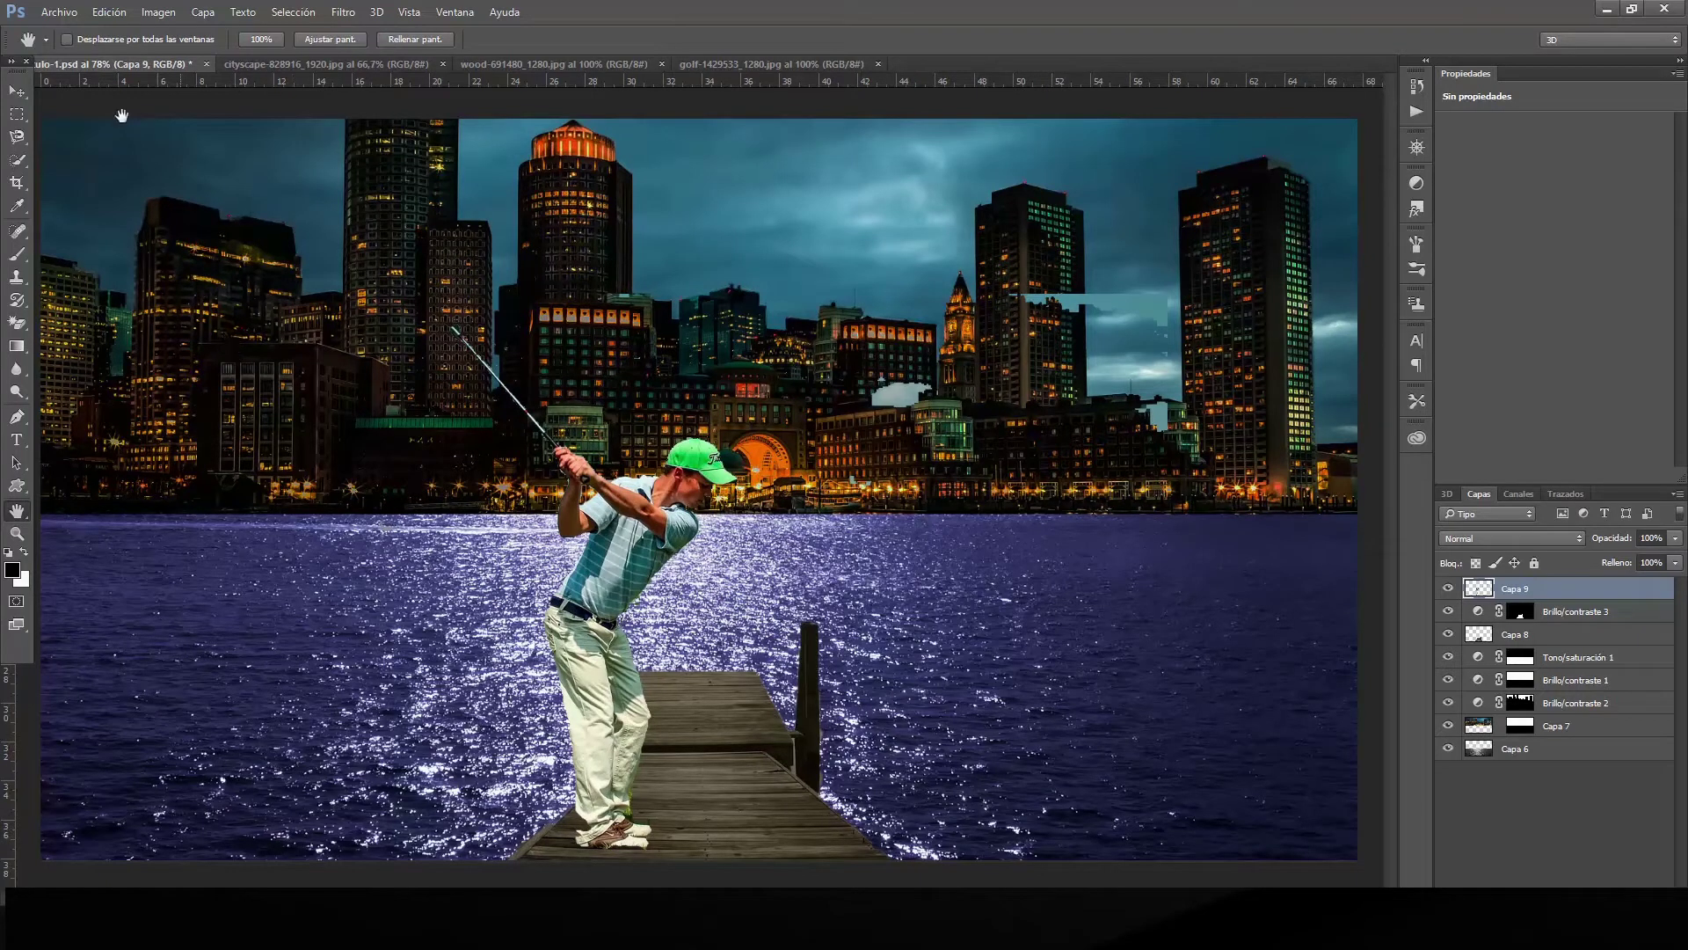
Scale the golfer to about 80% and shift him left along the pier.
left_click(21, 91)
left_click_drag(291, 293, 431, 461)
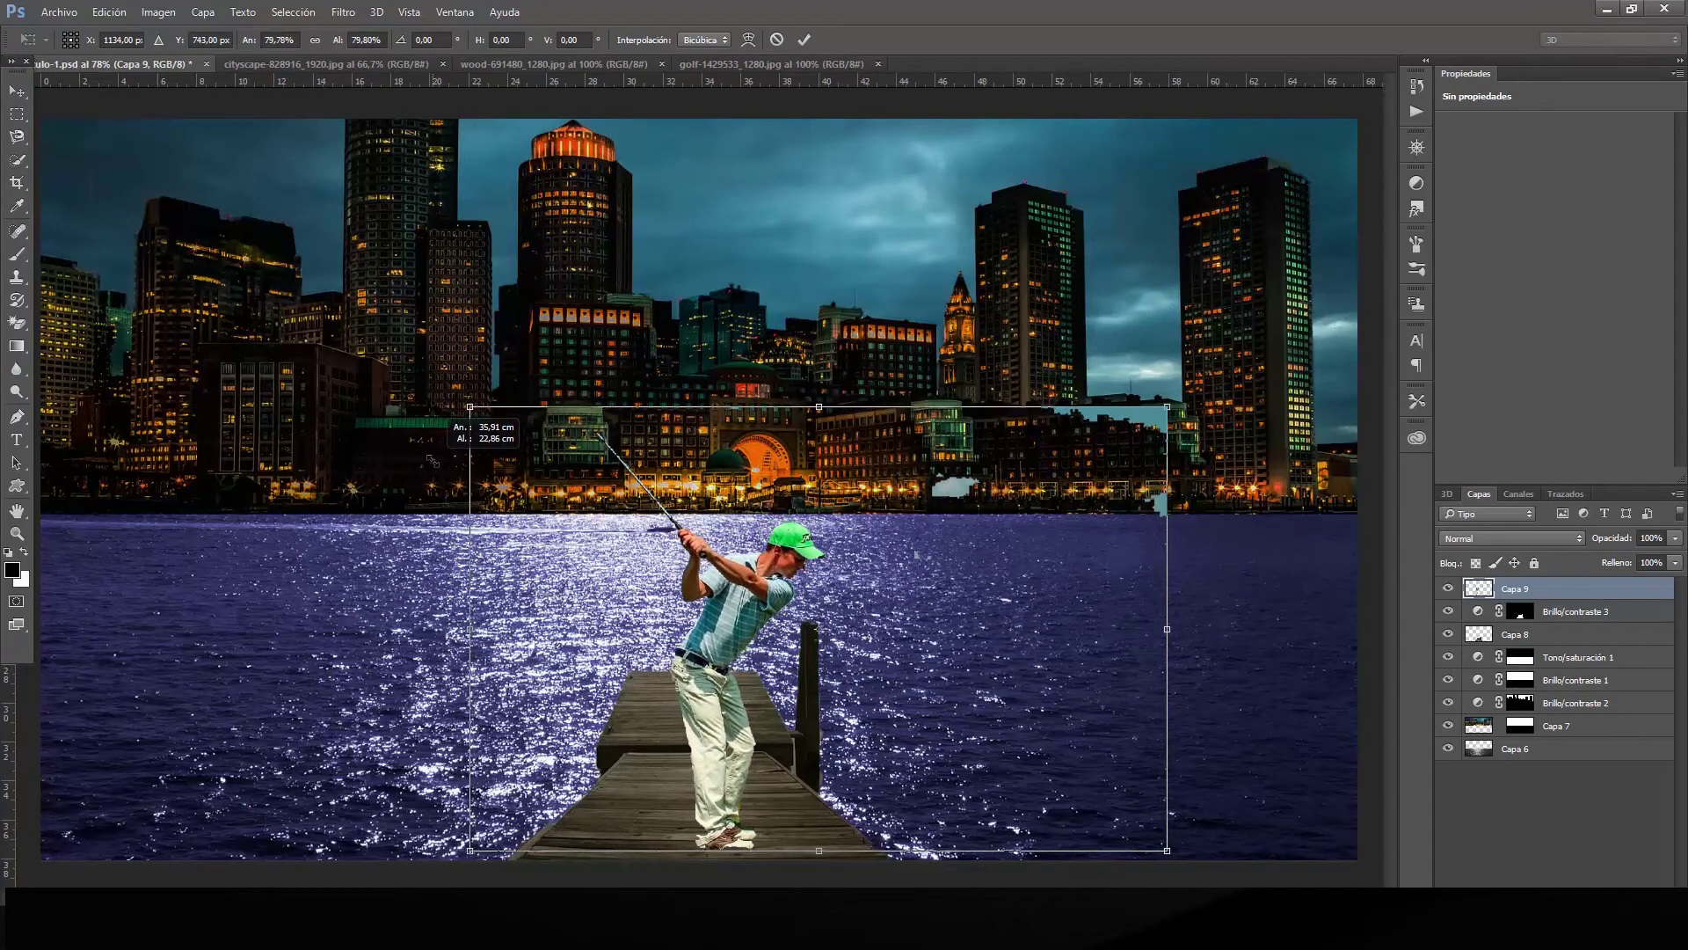
left_click_drag(739, 640, 598, 640)
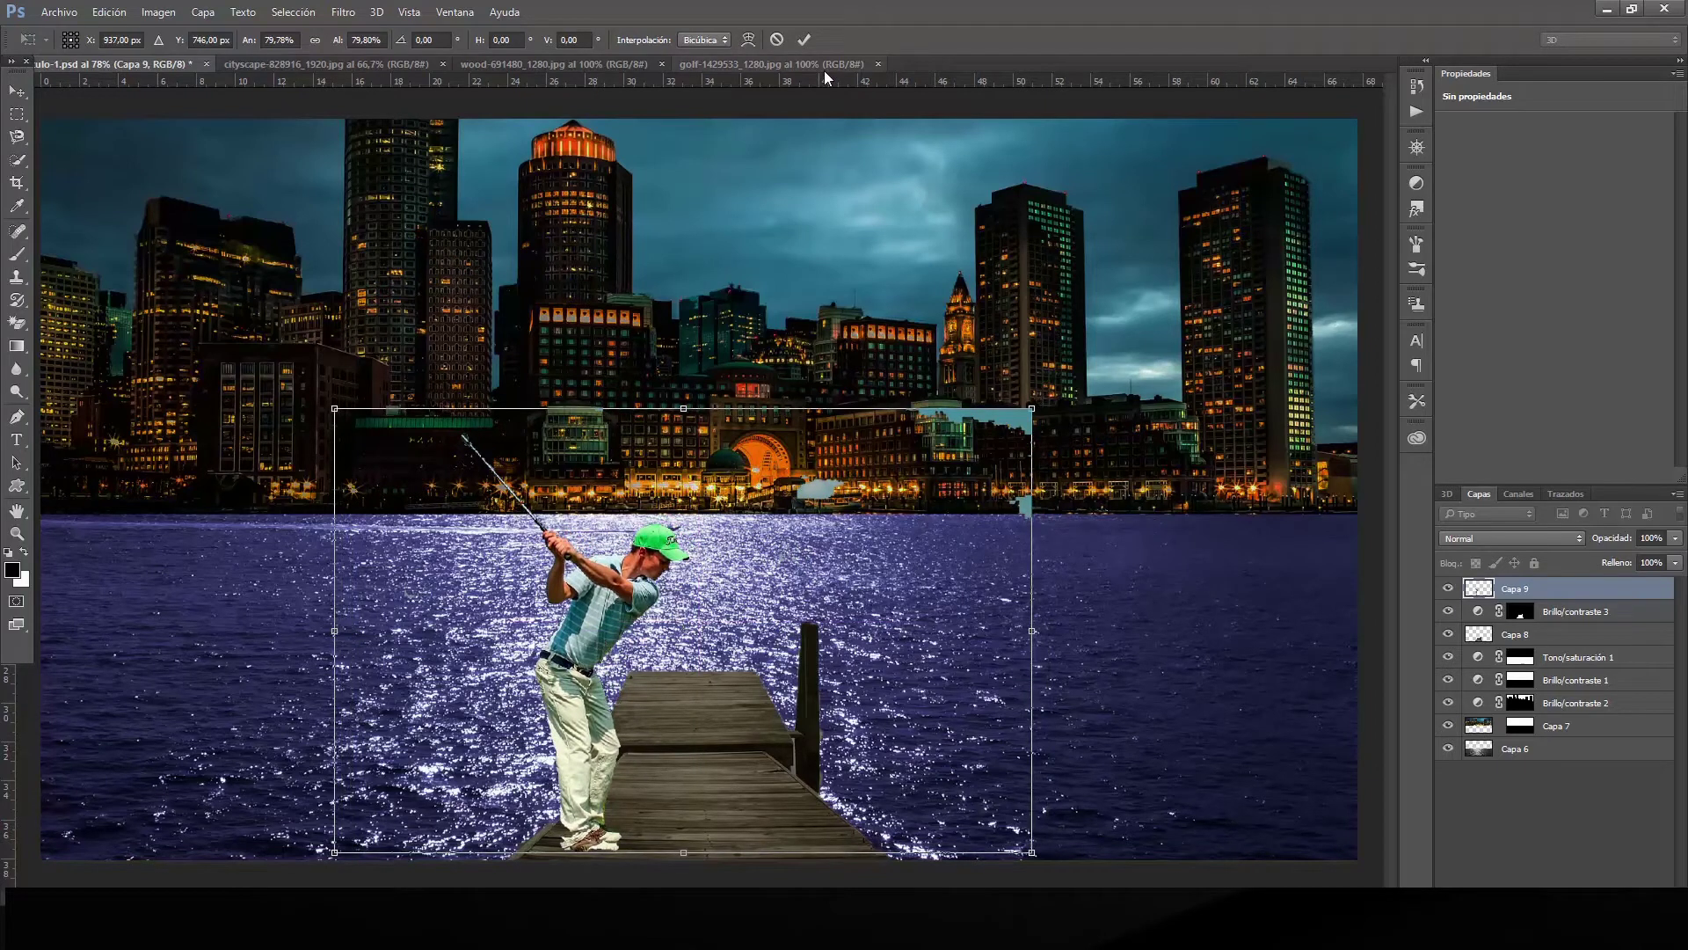
left_click(800, 39)
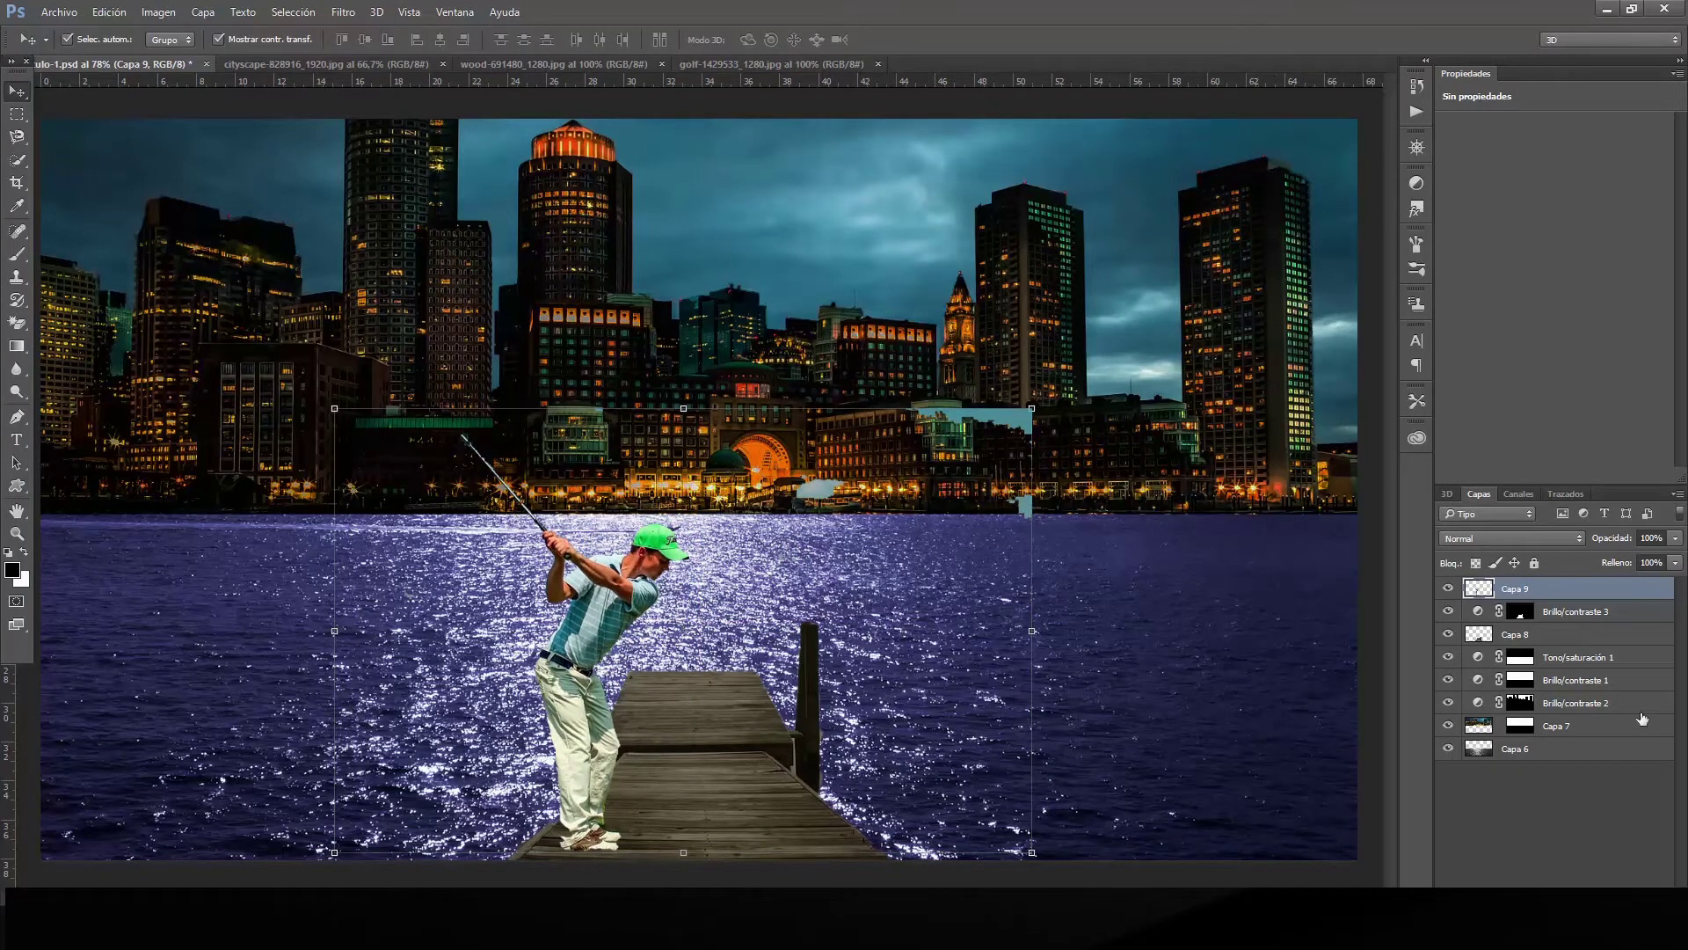
Magic-erase the light-blue patches near the shoreline and building, then return to the regular Eraser.
left_click(1480, 588, "ctrl")
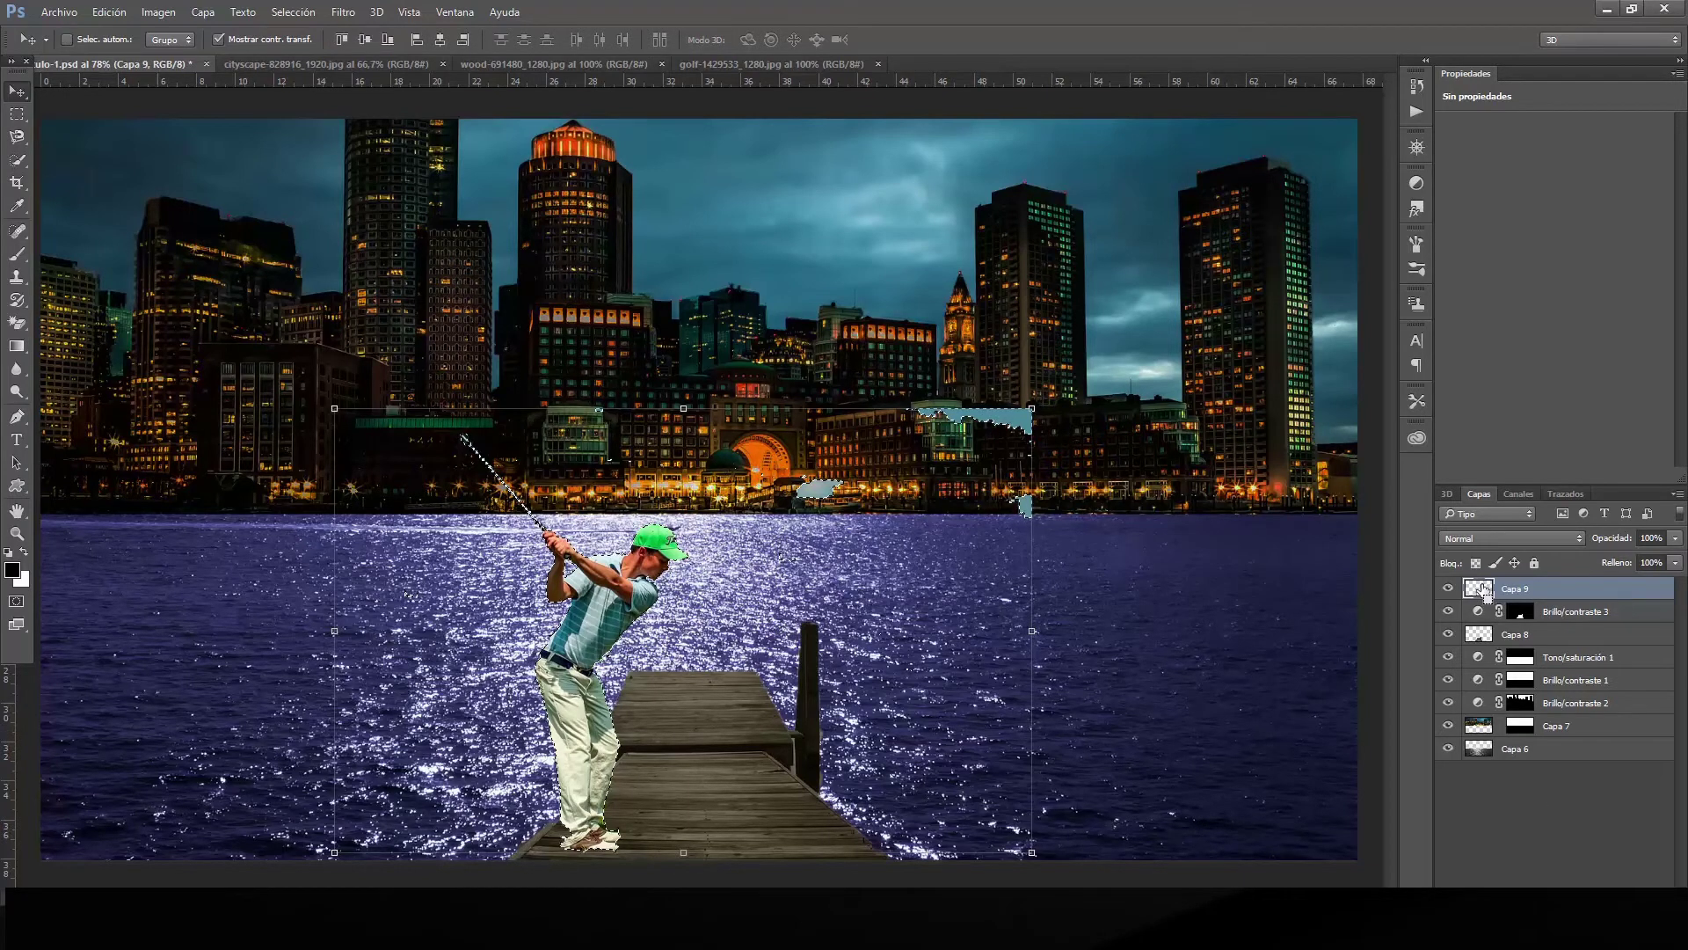
key("ctrl+d")
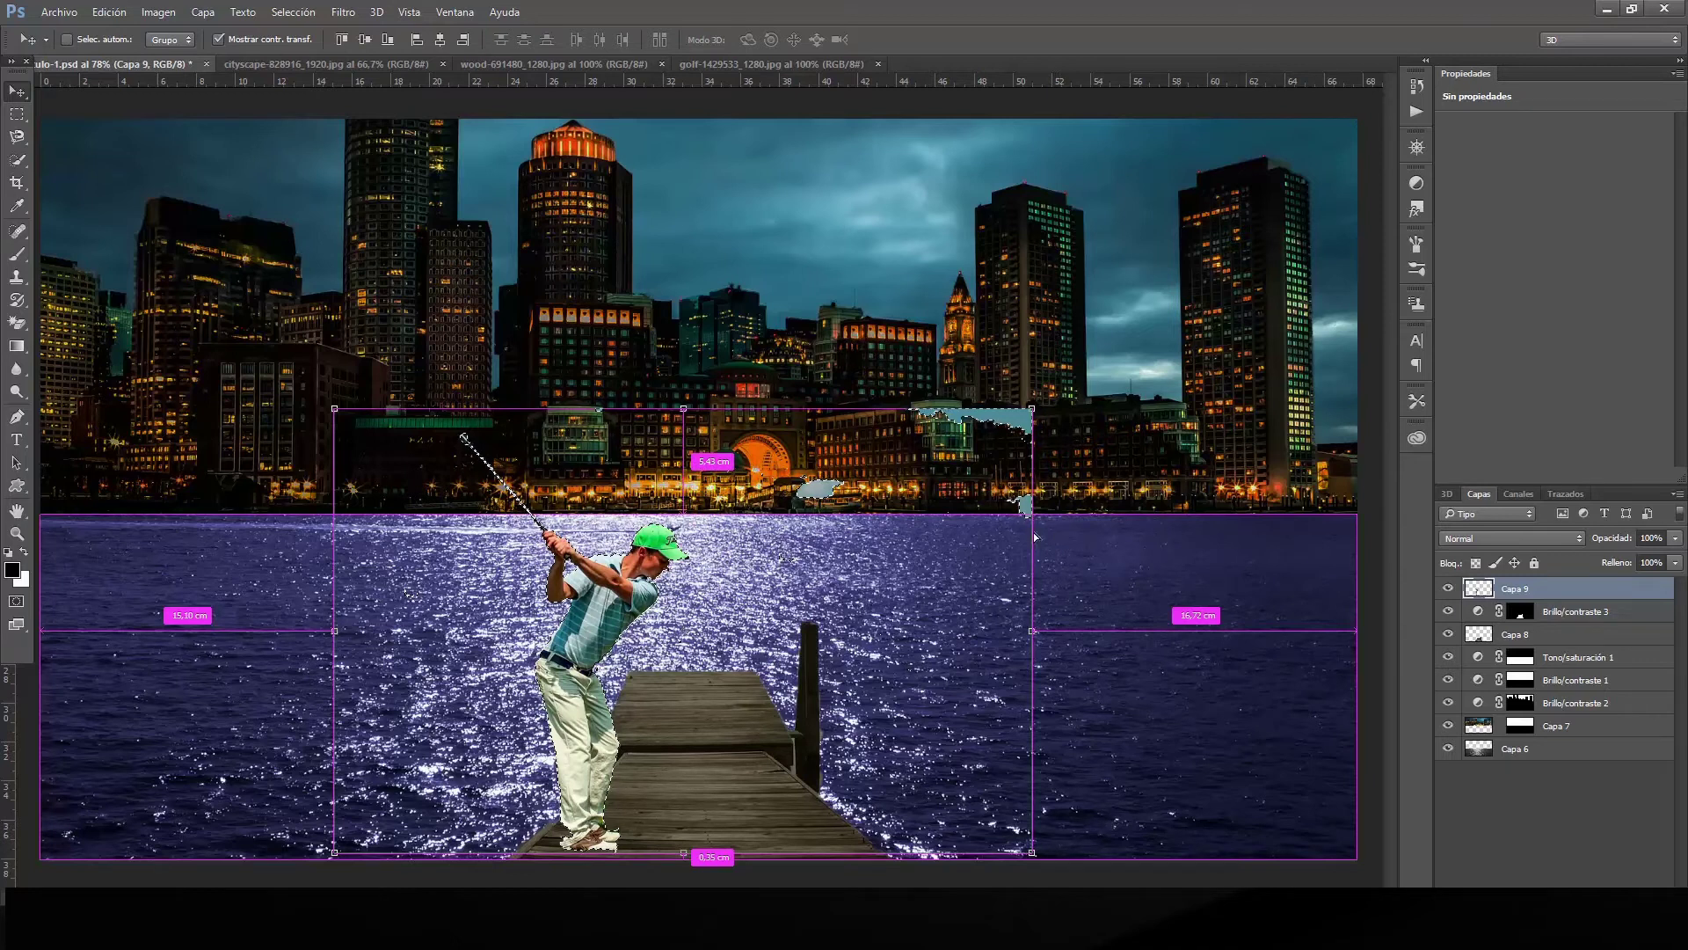
left_click(17, 323)
left_click(821, 491)
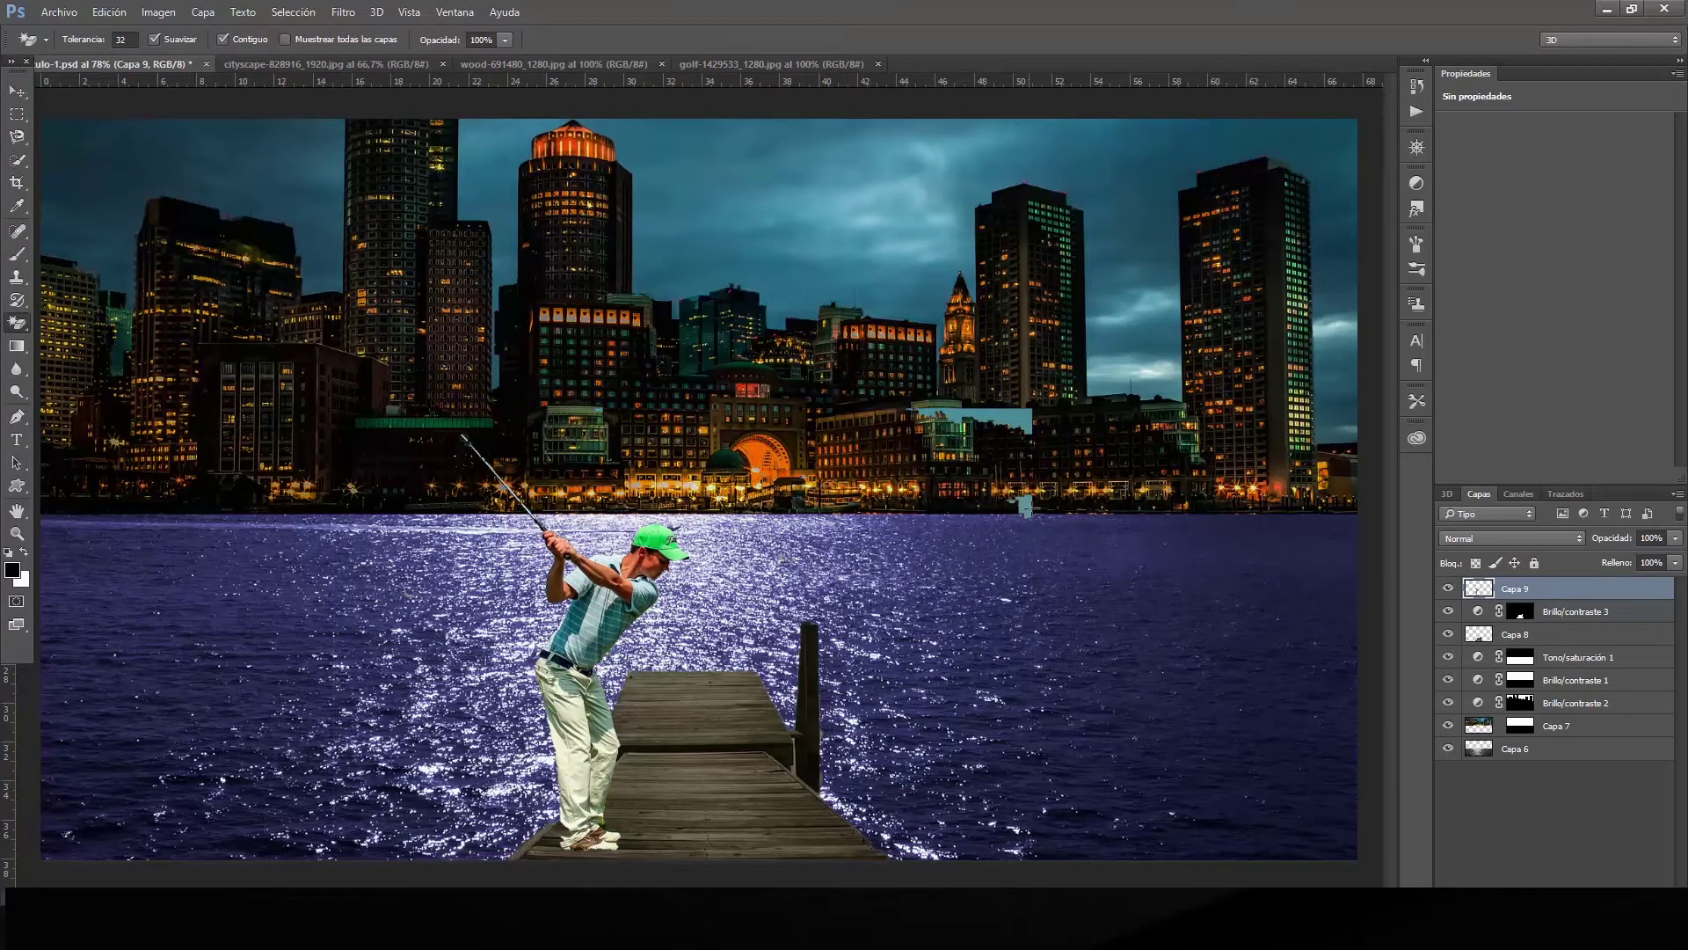
left_click(1018, 426)
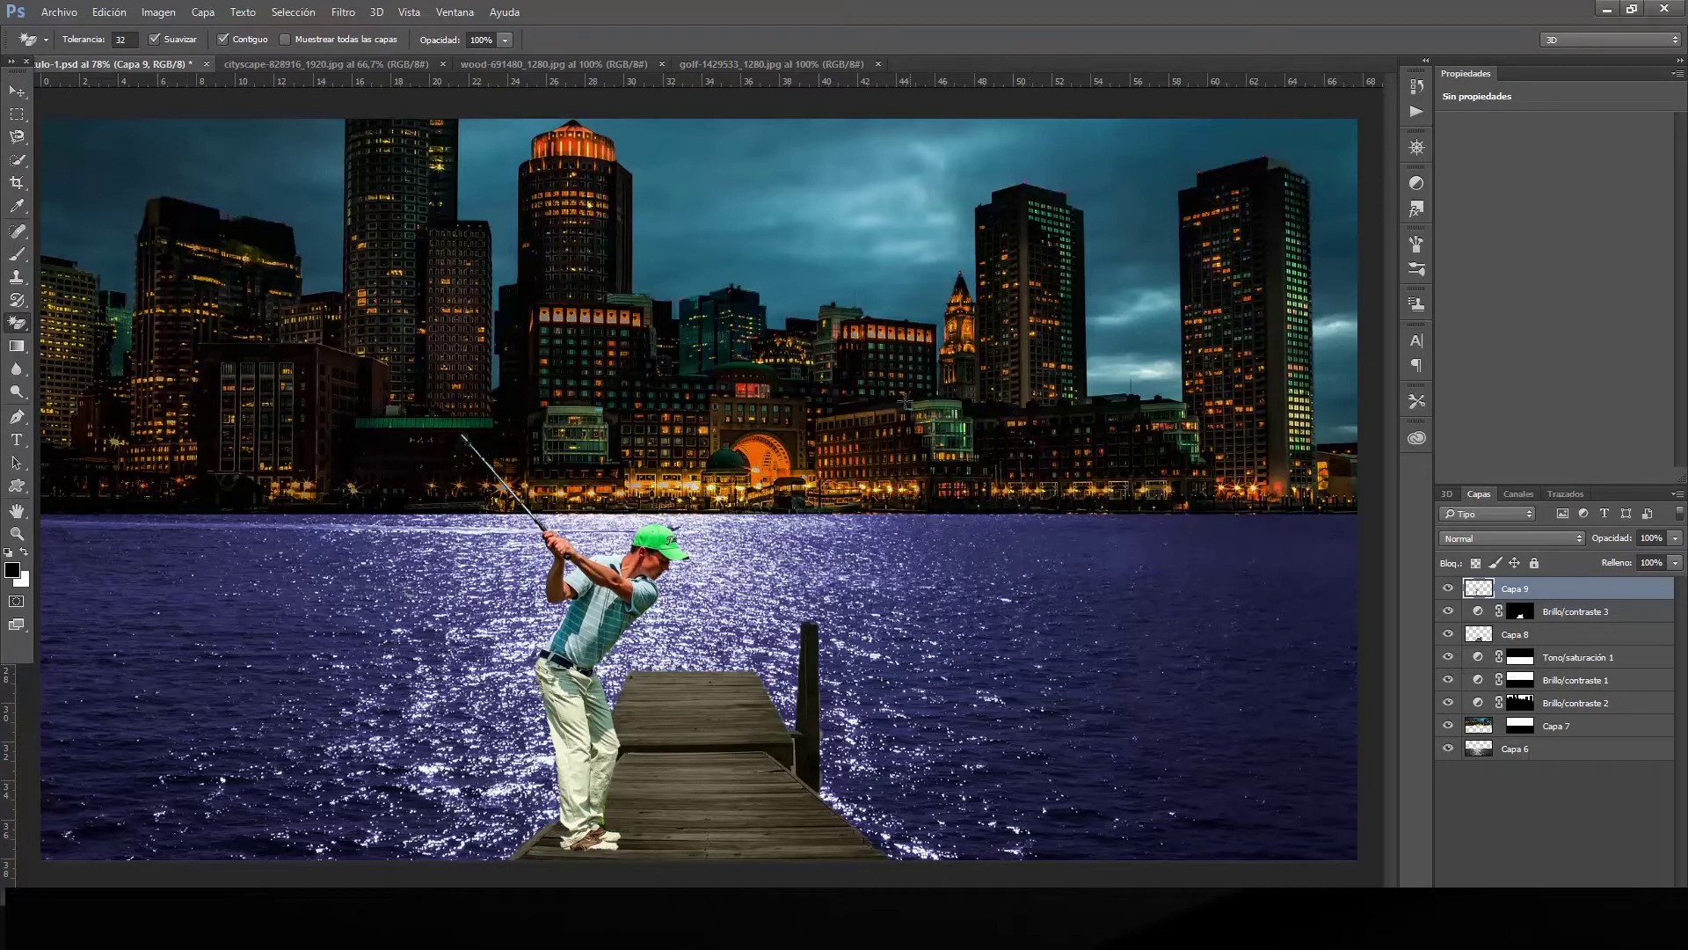
right_click(17, 323)
left_click(88, 322)
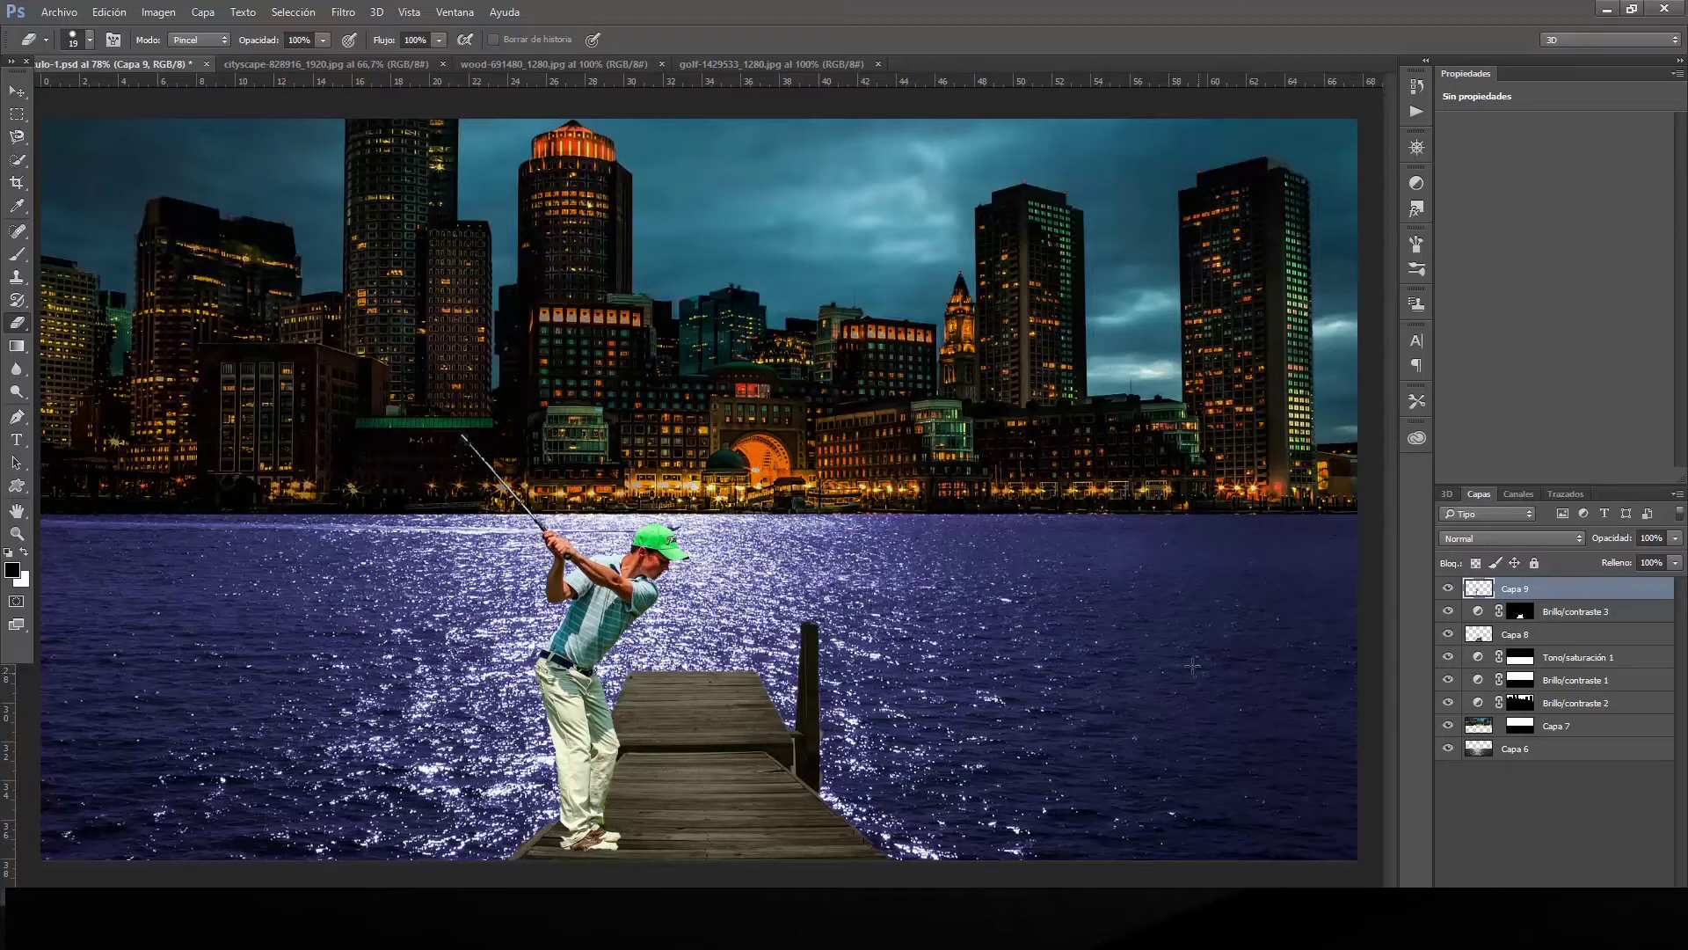
Add a Brightness/Contrast layer masked to the golfer with brightness -75 and contrast 58.
left_click(1483, 586, "ctrl")
left_click(1583, 879)
left_click(1553, 551)
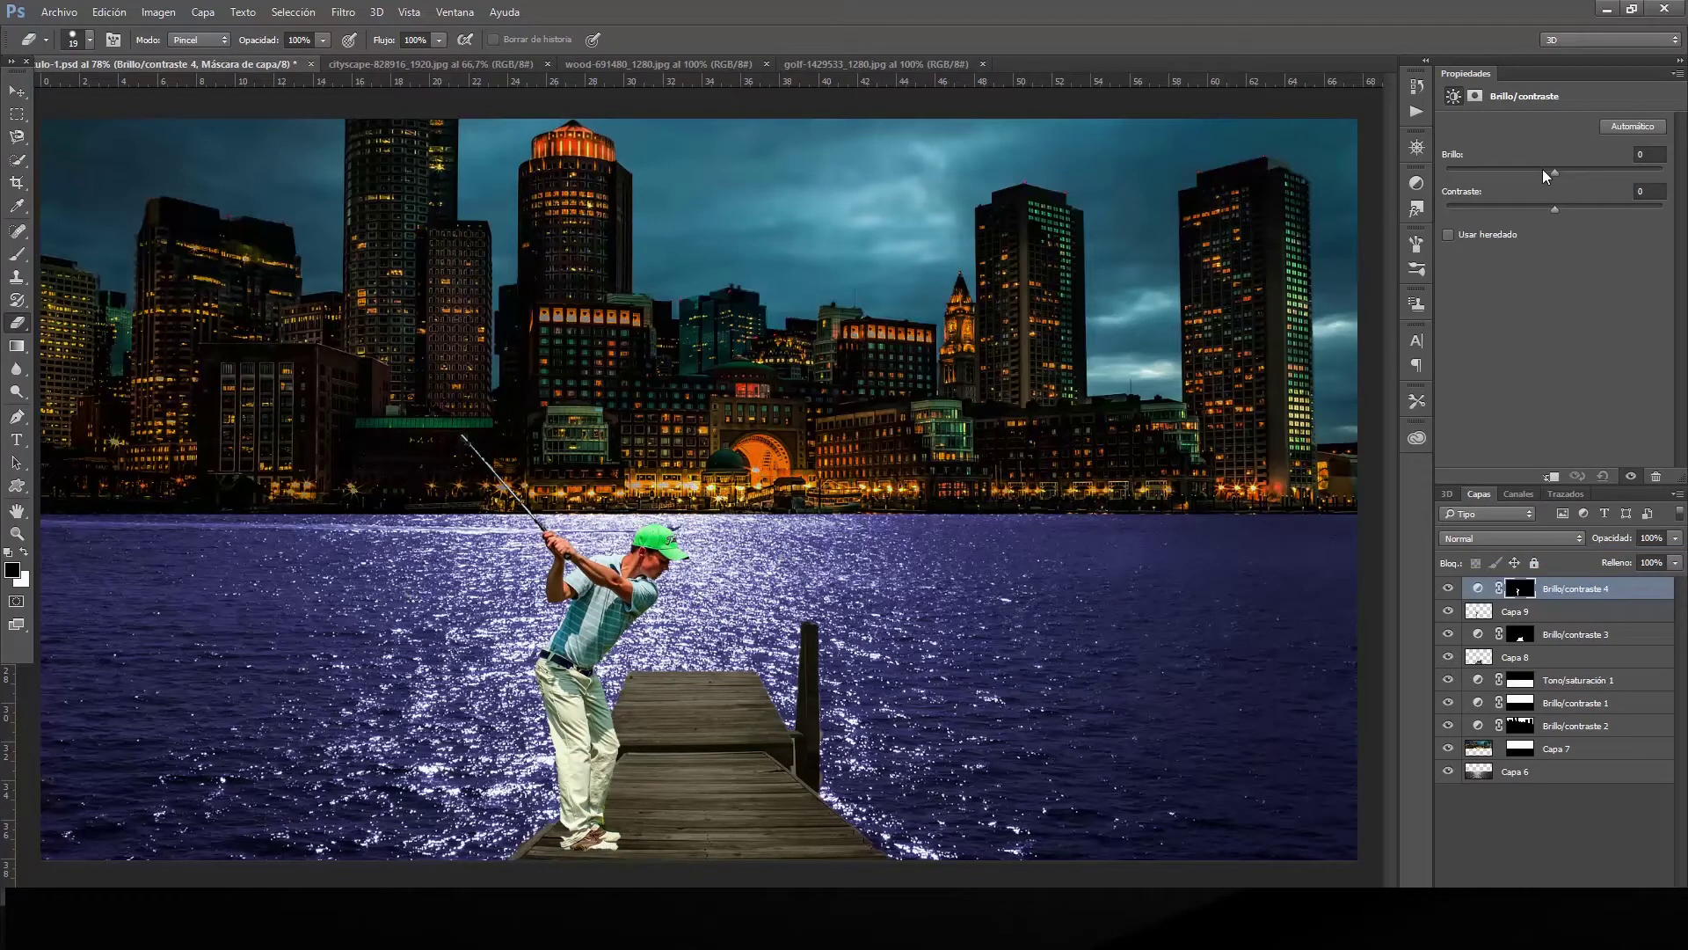
mouse_move(1552, 172)
left_mouse_down()
mouse_move(1528, 181)
mouse_move(1596, 216)
left_mouse_up()
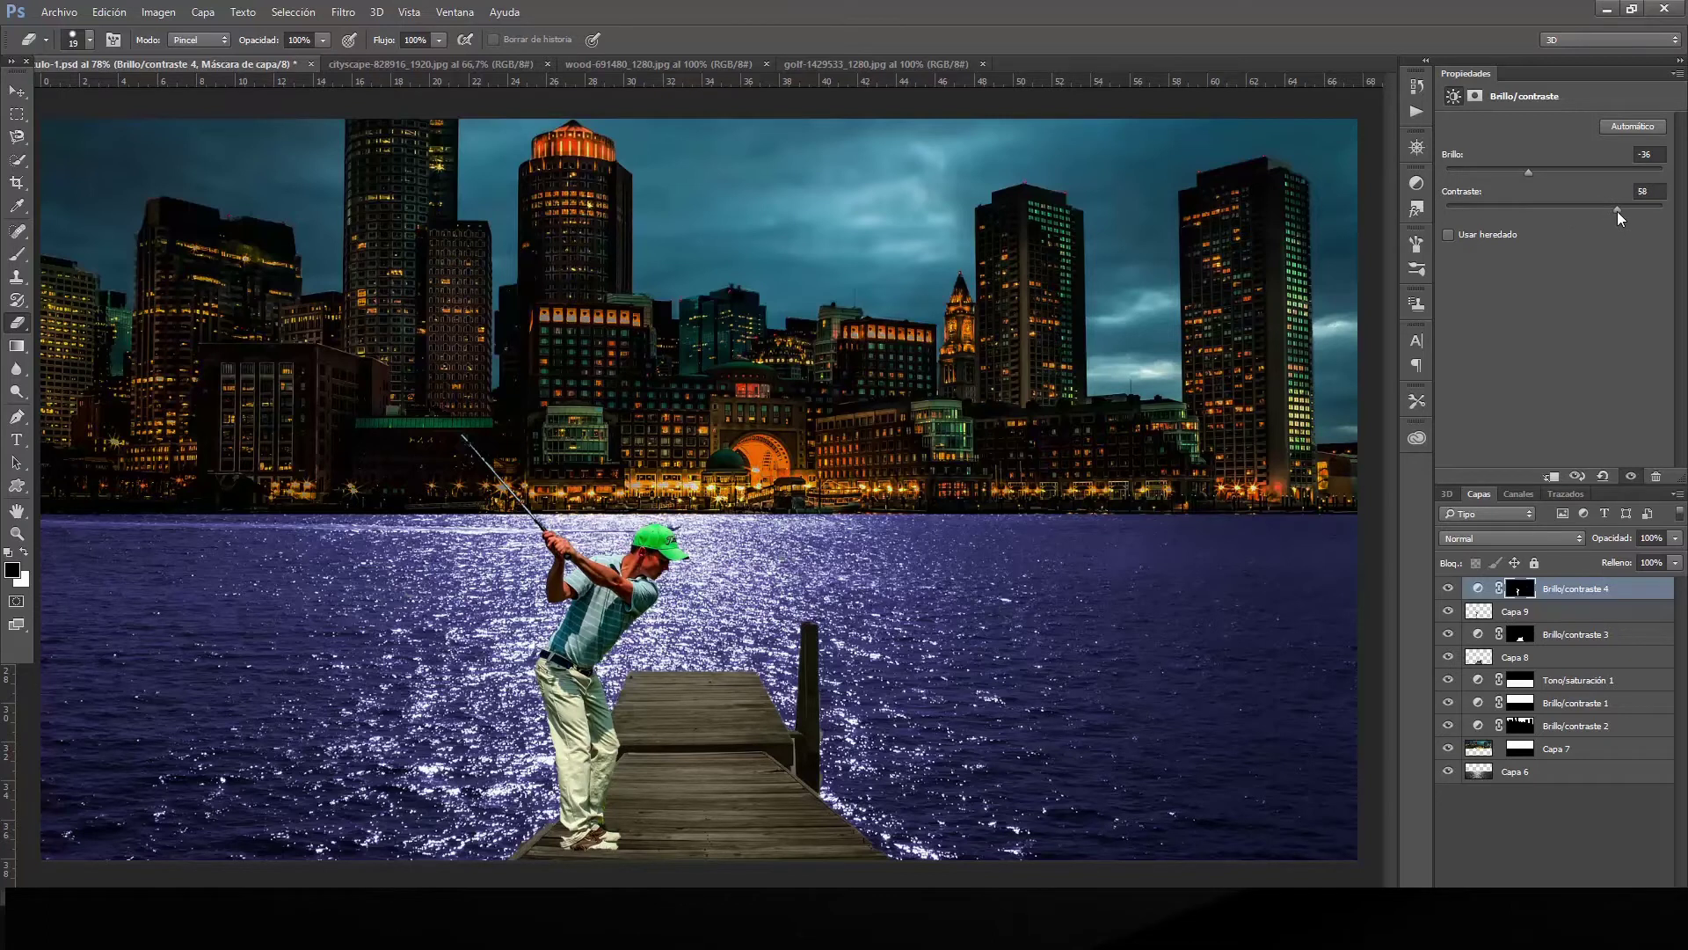
left_click_drag(1532, 172, 1502, 180)
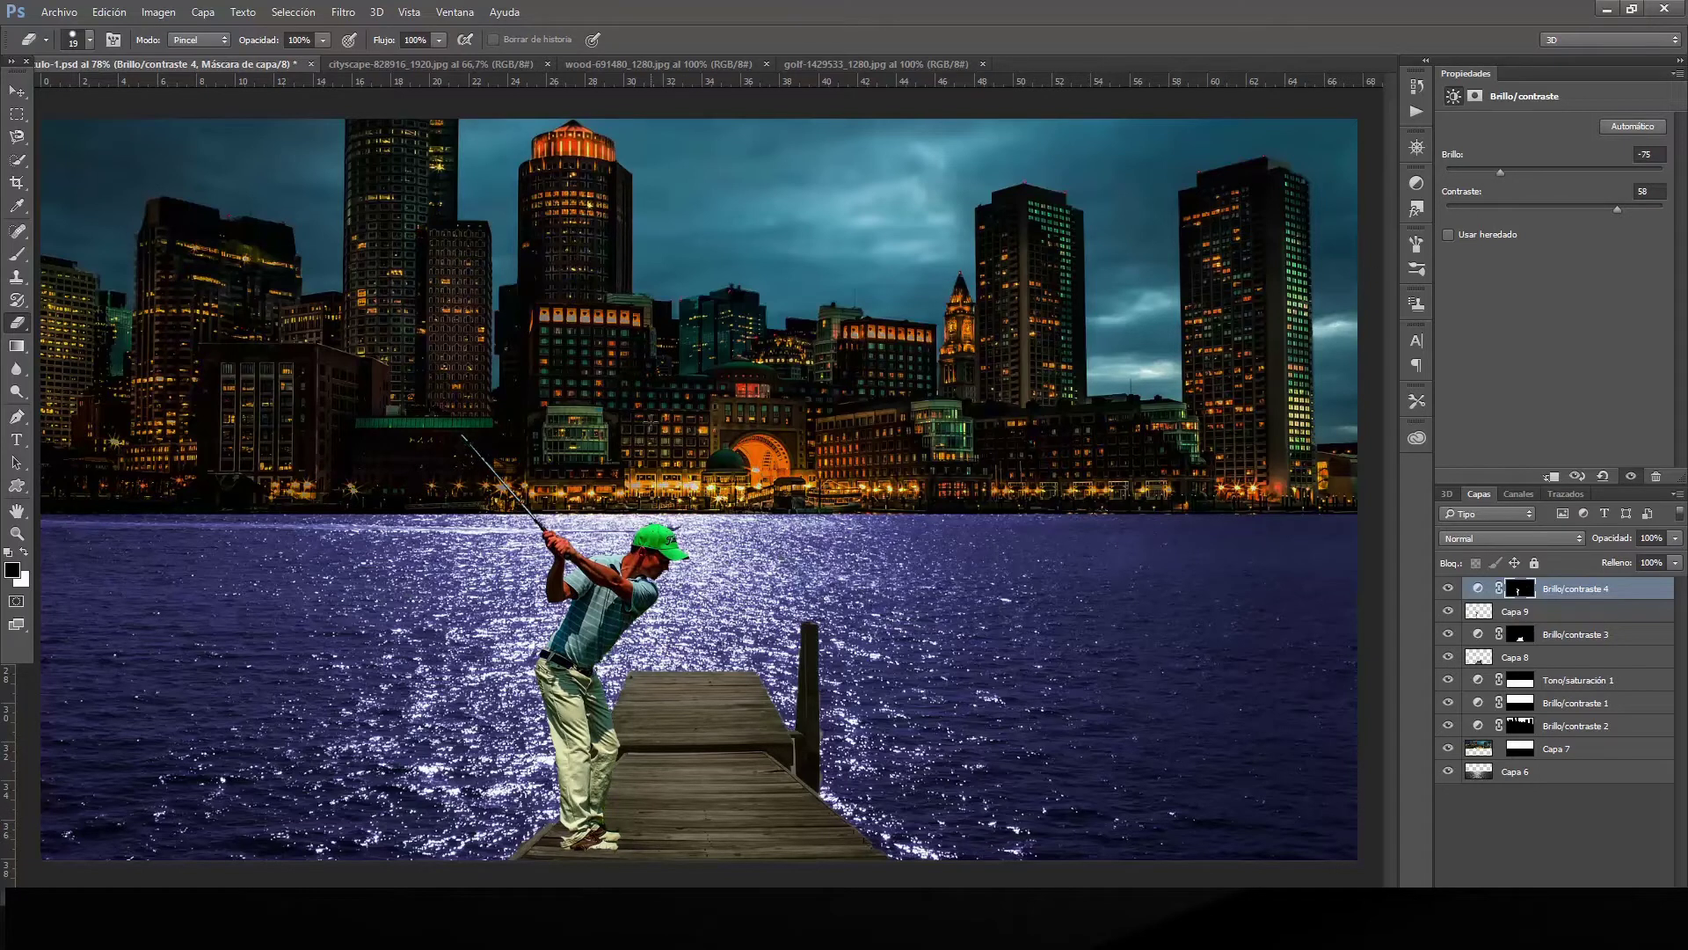
Open the golf ball photo ball-1271979_1920.jpg, keeping its colour profile.
key("v")
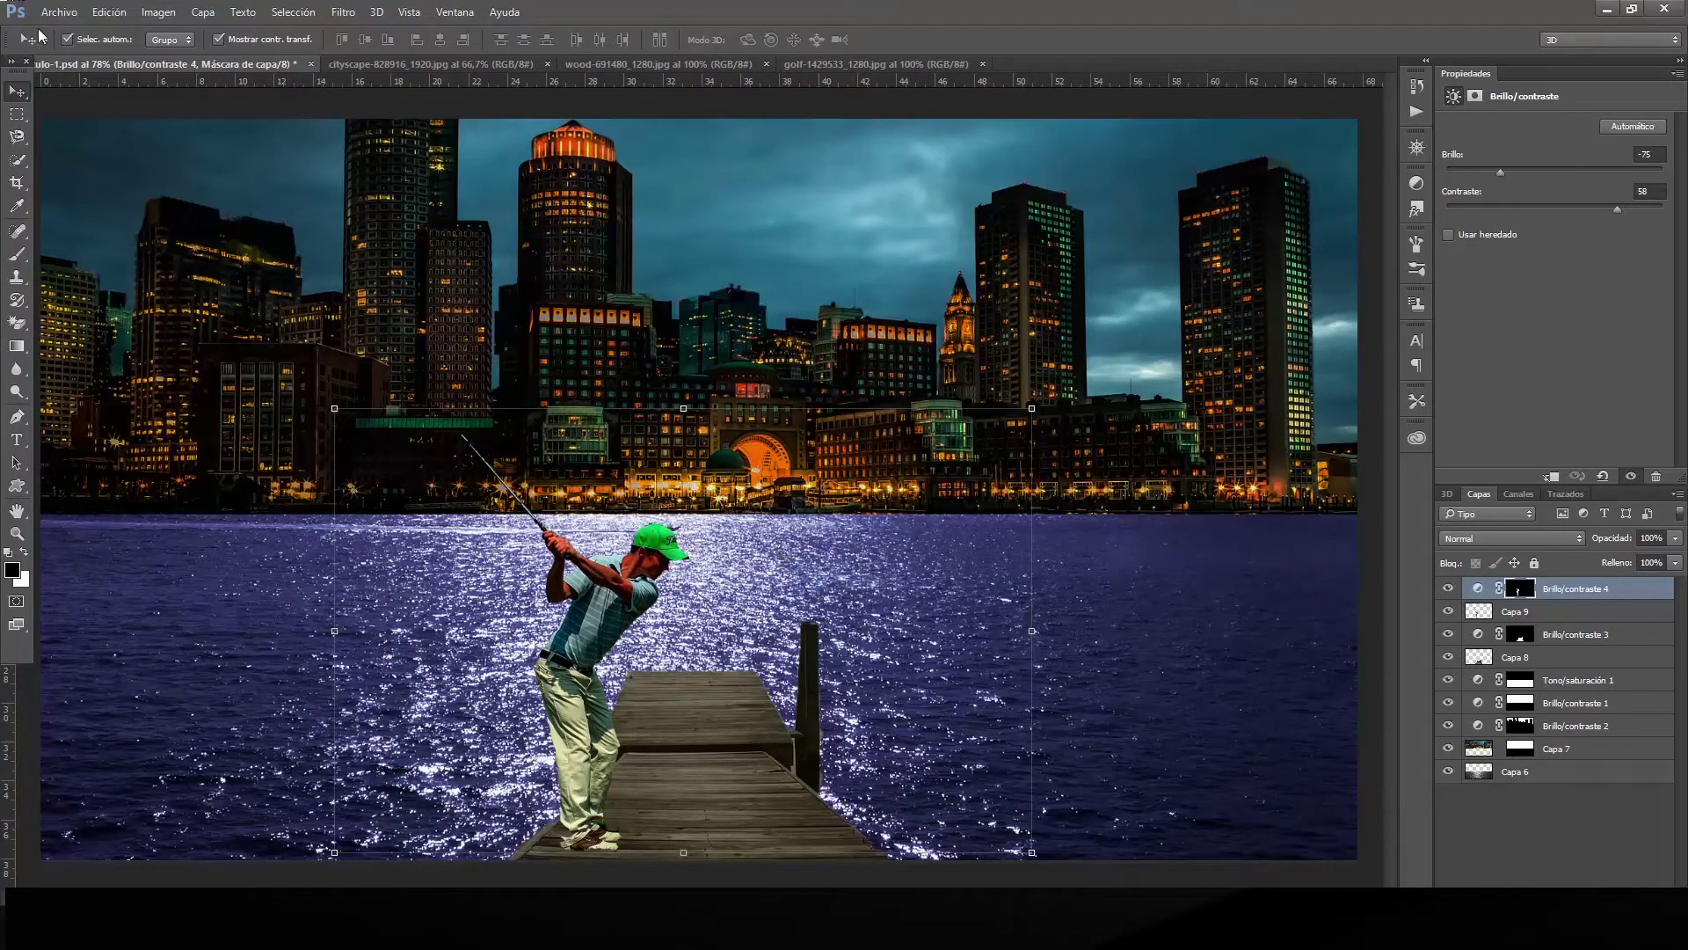
left_click(59, 11)
left_click(110, 53)
left_click(589, 380)
left_click(1002, 721)
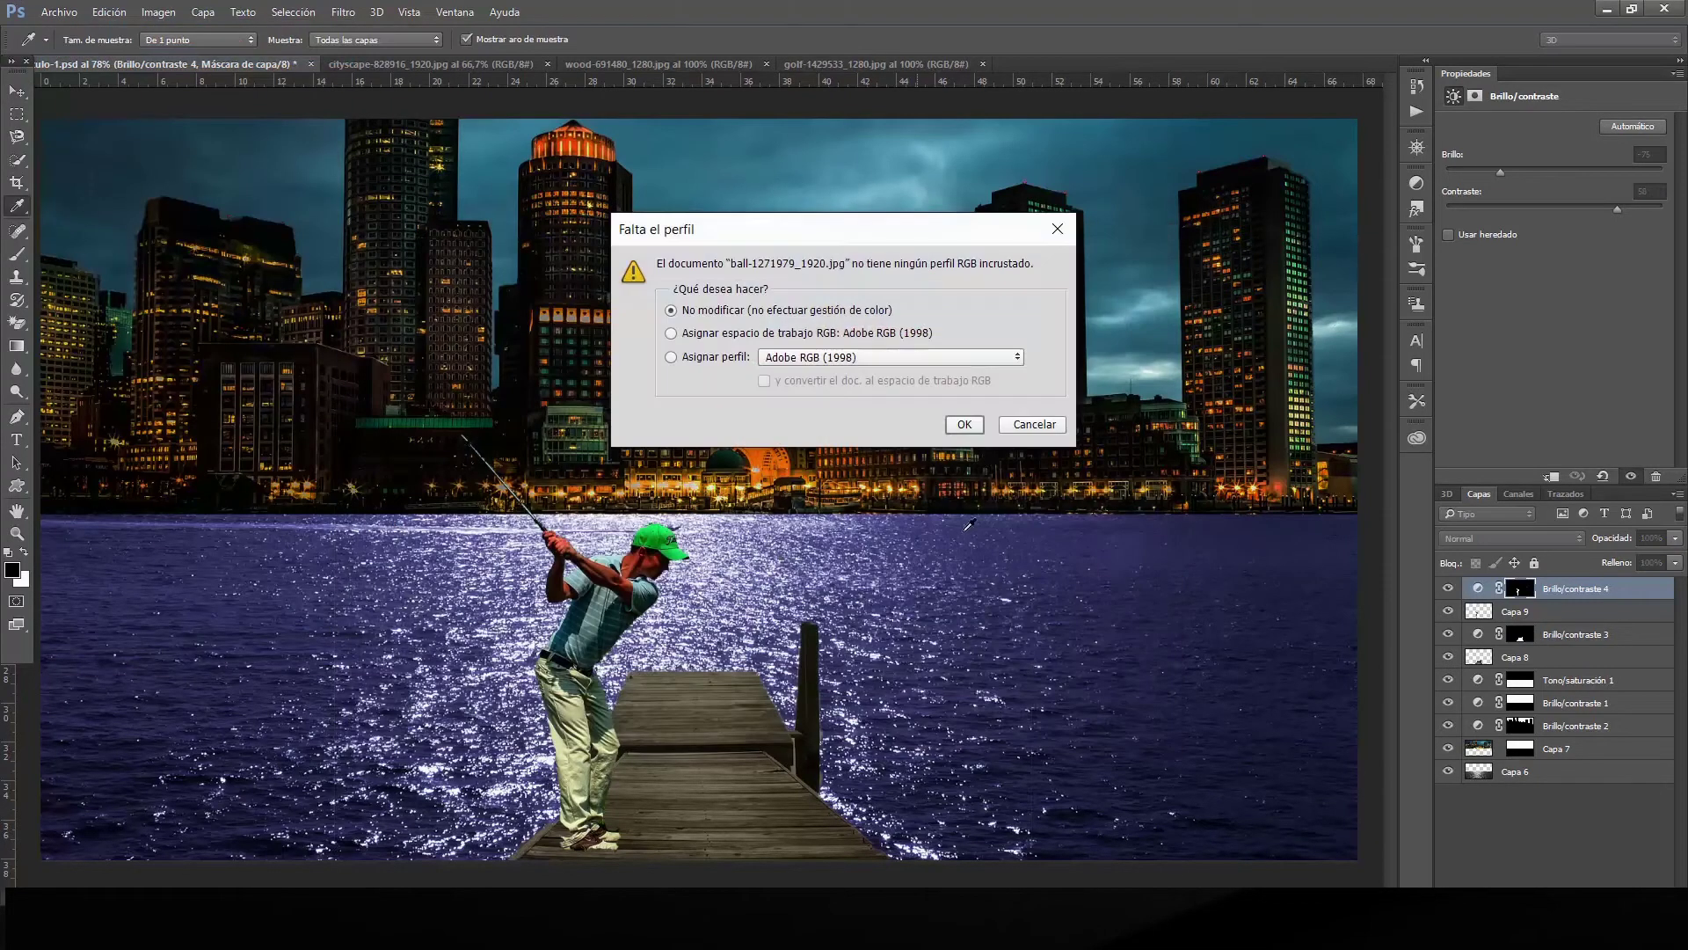
left_click(960, 422)
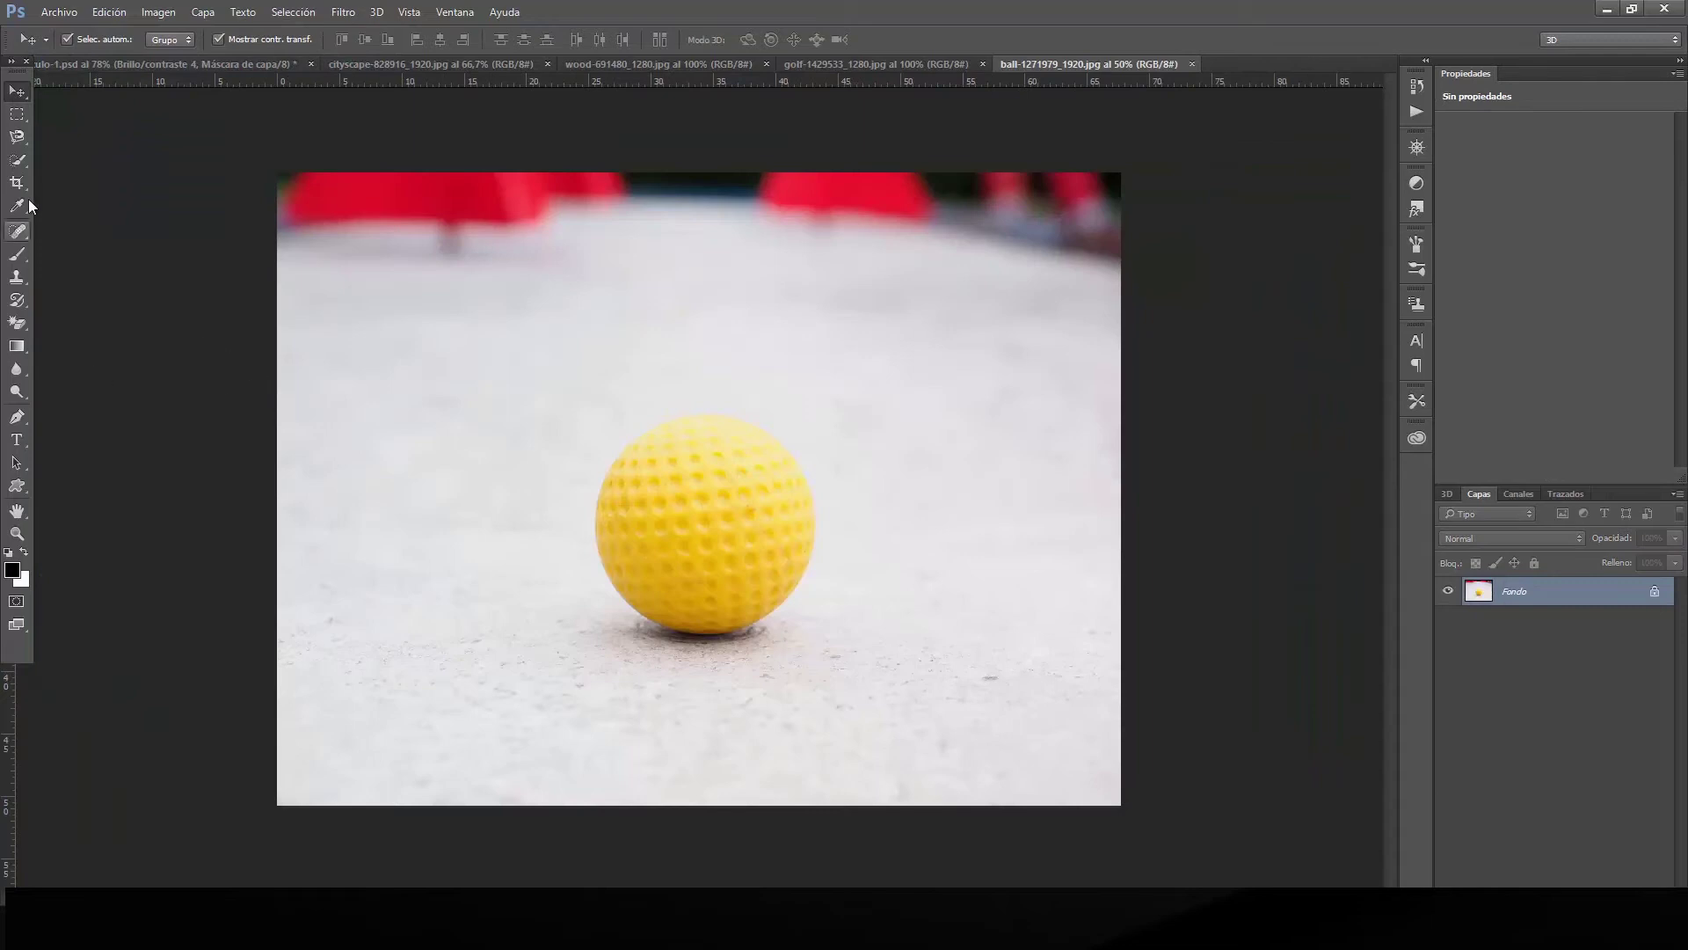
Quick-select and copy the yellow golf ball, then return to the city composite.
left_click(17, 160)
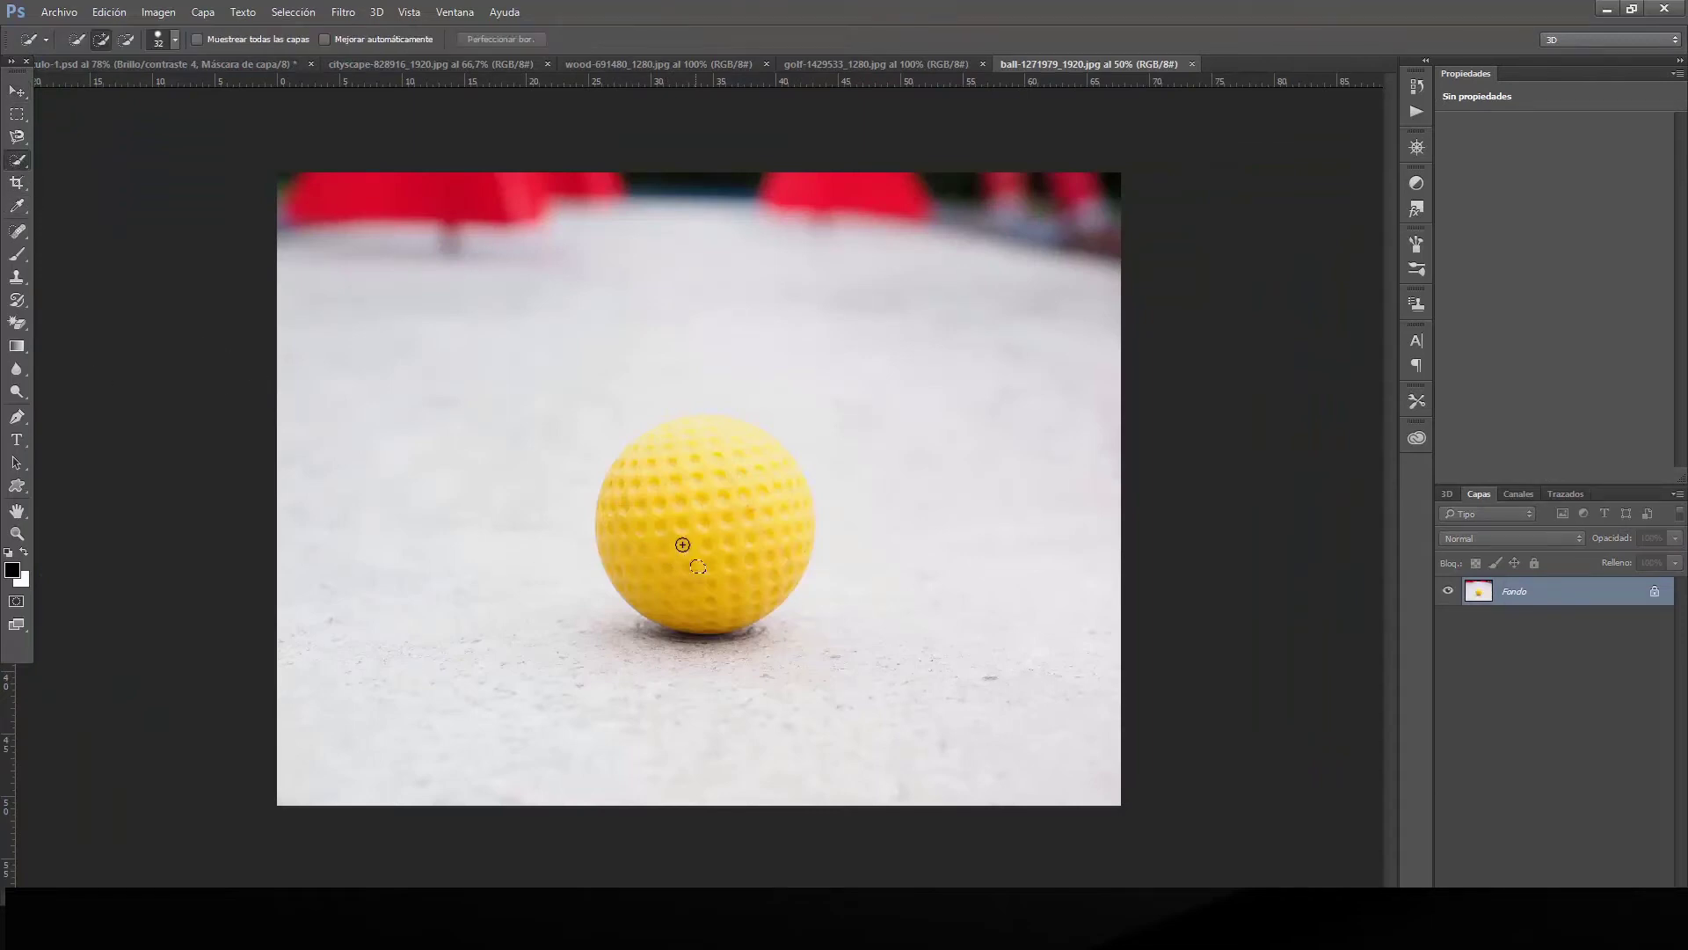
left_click_drag(663, 490, 681, 479)
left_click(109, 12)
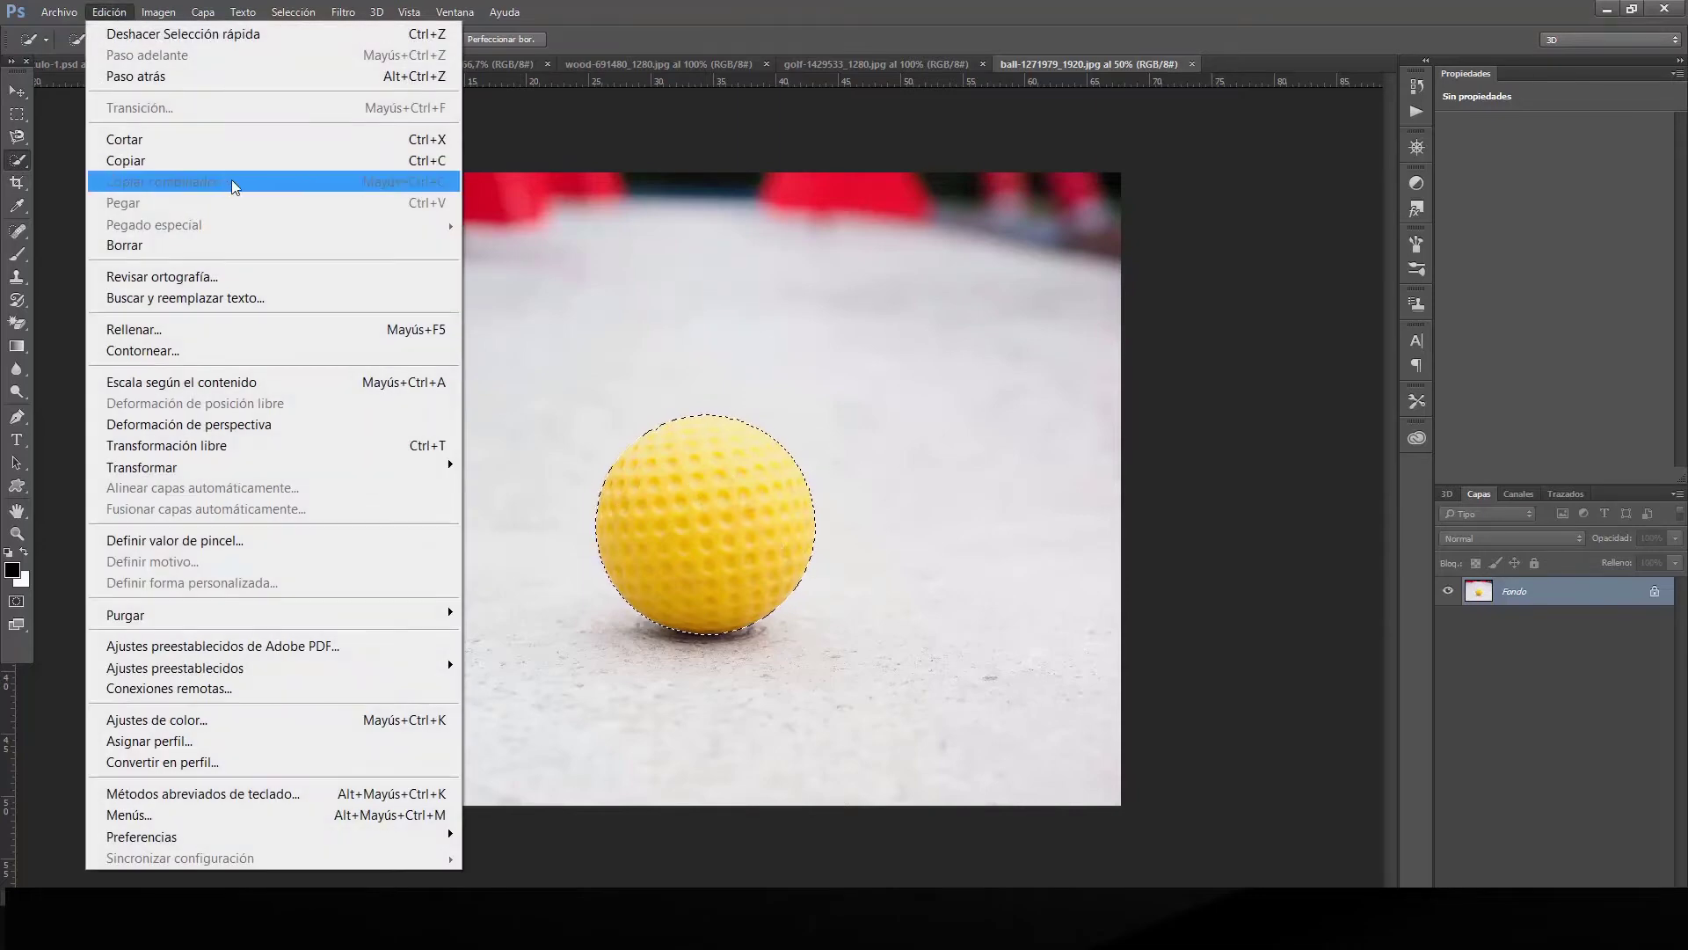
left_click(226, 154)
left_click(124, 63)
left_click(110, 12)
Paste the golf ball as Capa 10, shrink it and nudge it onto the pier.
left_click(211, 202)
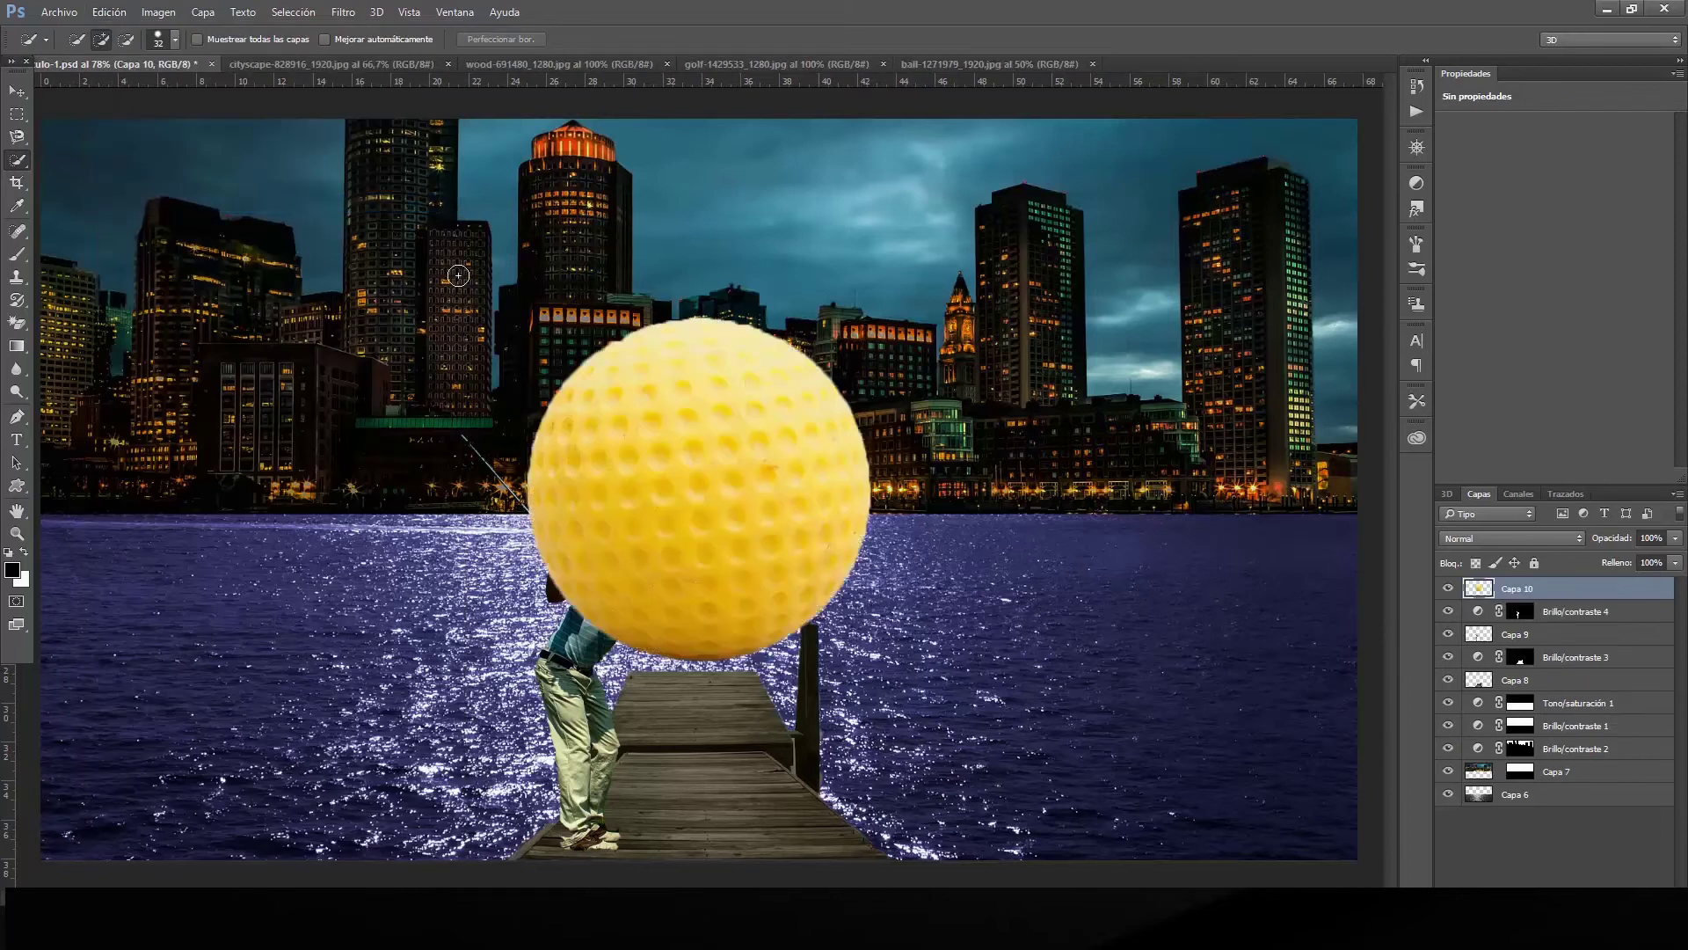
key("ctrl+t")
mouse_move(527, 319)
left_mouse_down()
mouse_move(775, 613)
mouse_move(842, 634)
mouse_move(783, 649)
left_mouse_up()
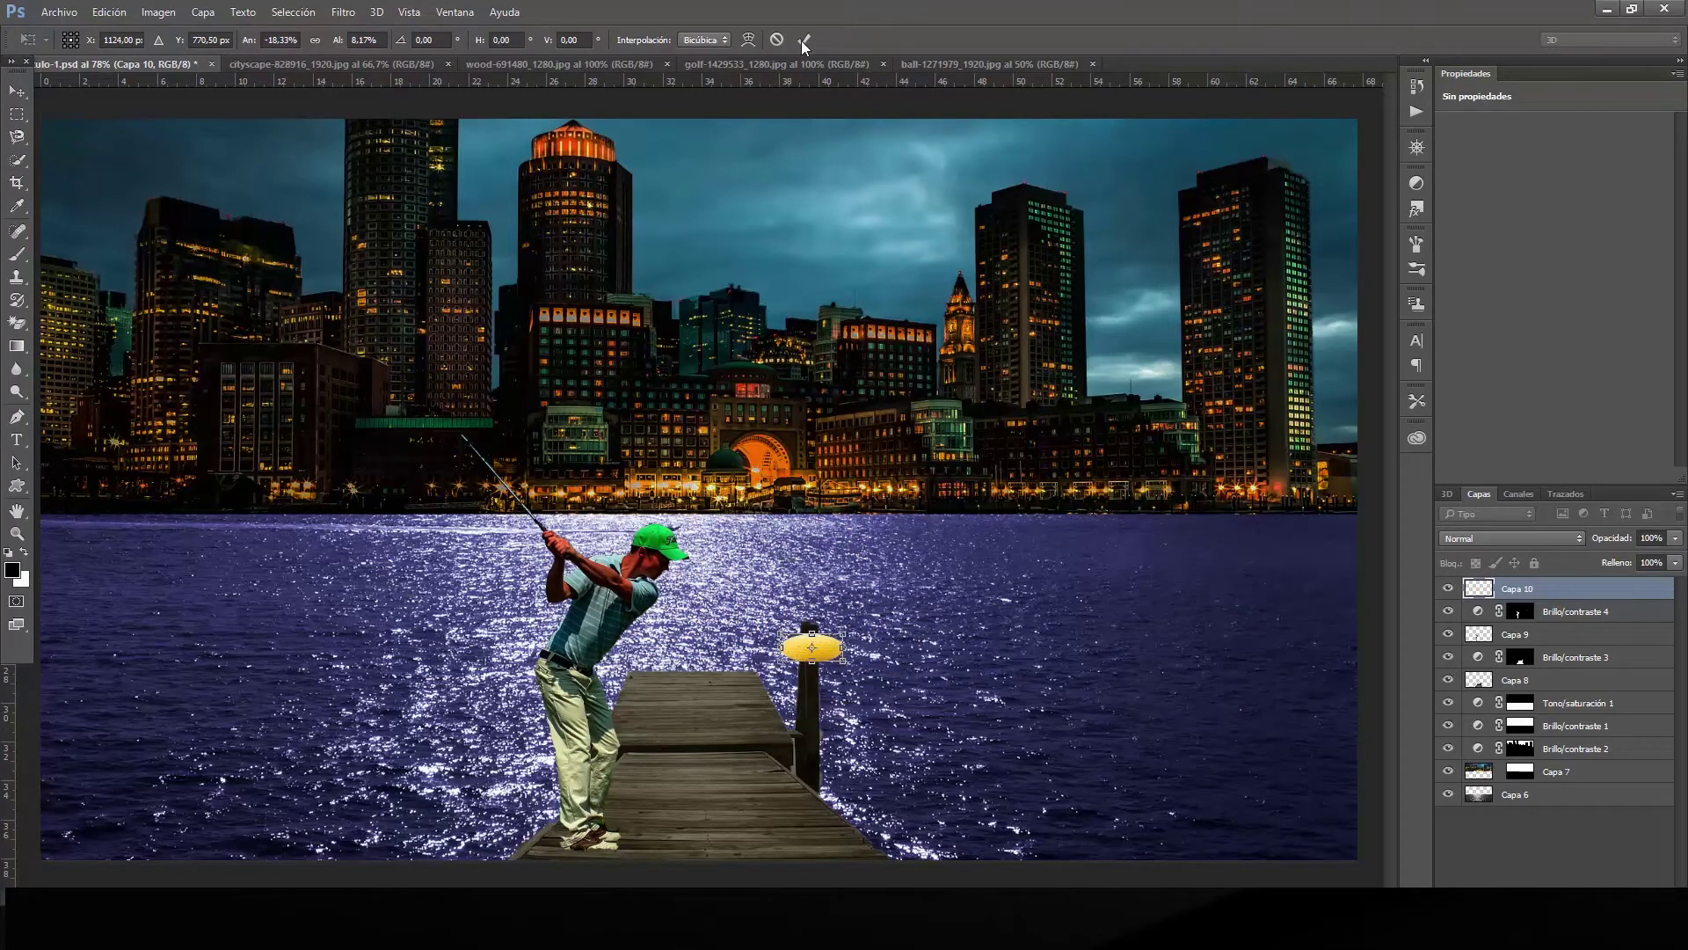
key("ctrl+z")
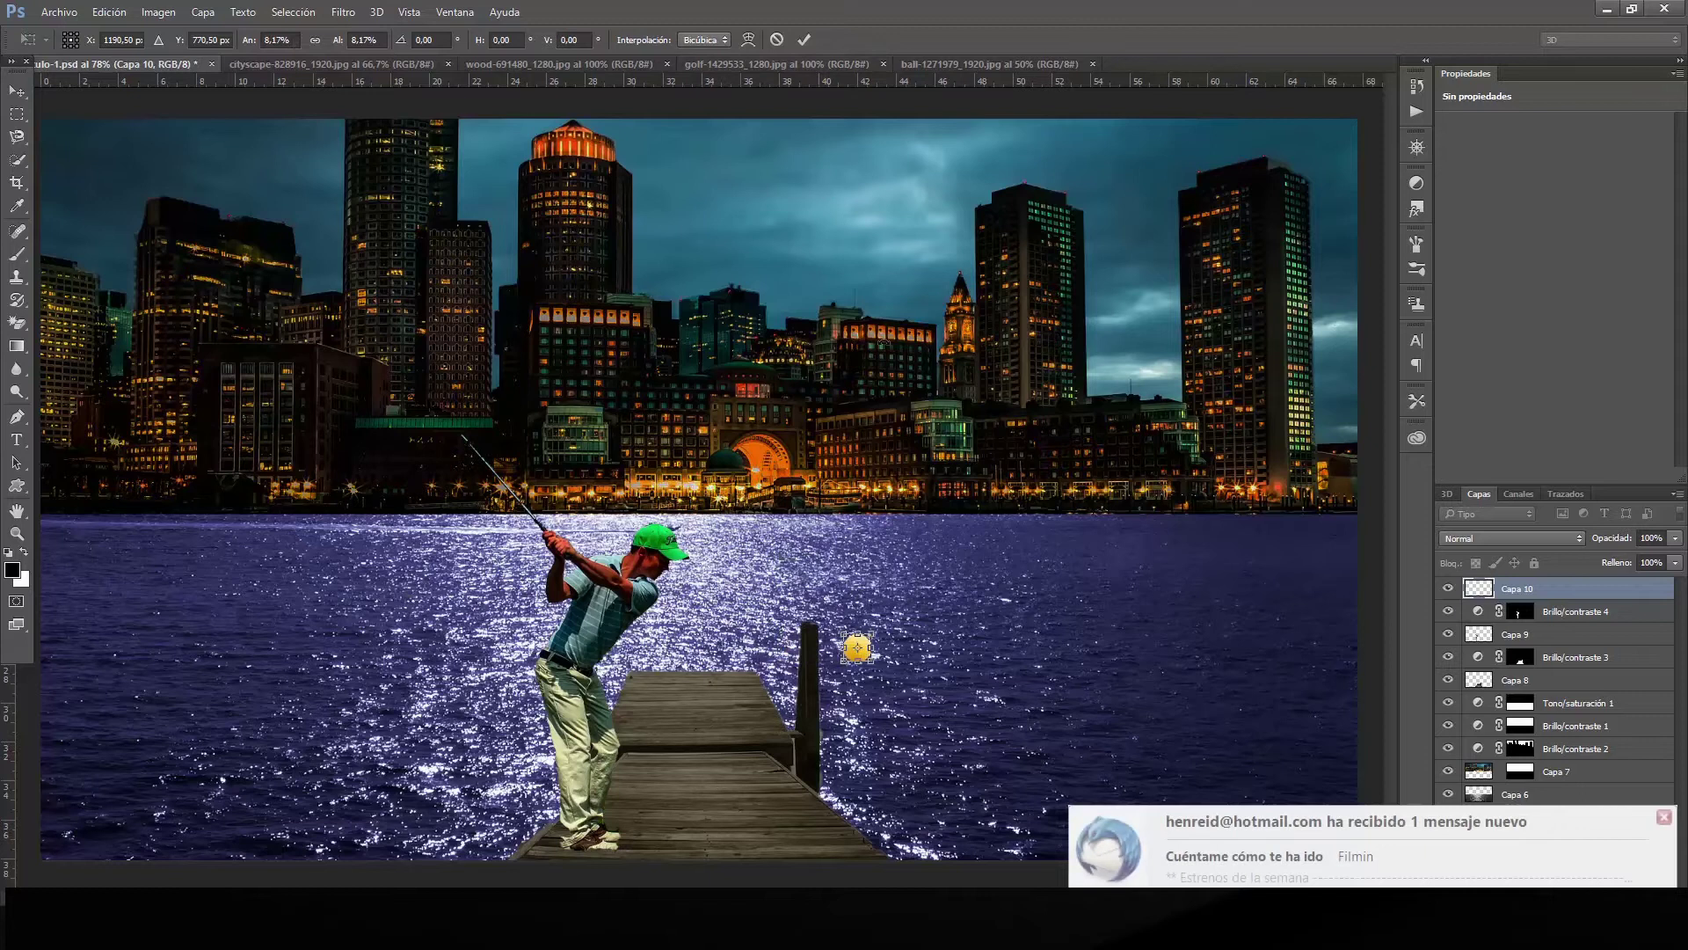
left_click(1663, 816)
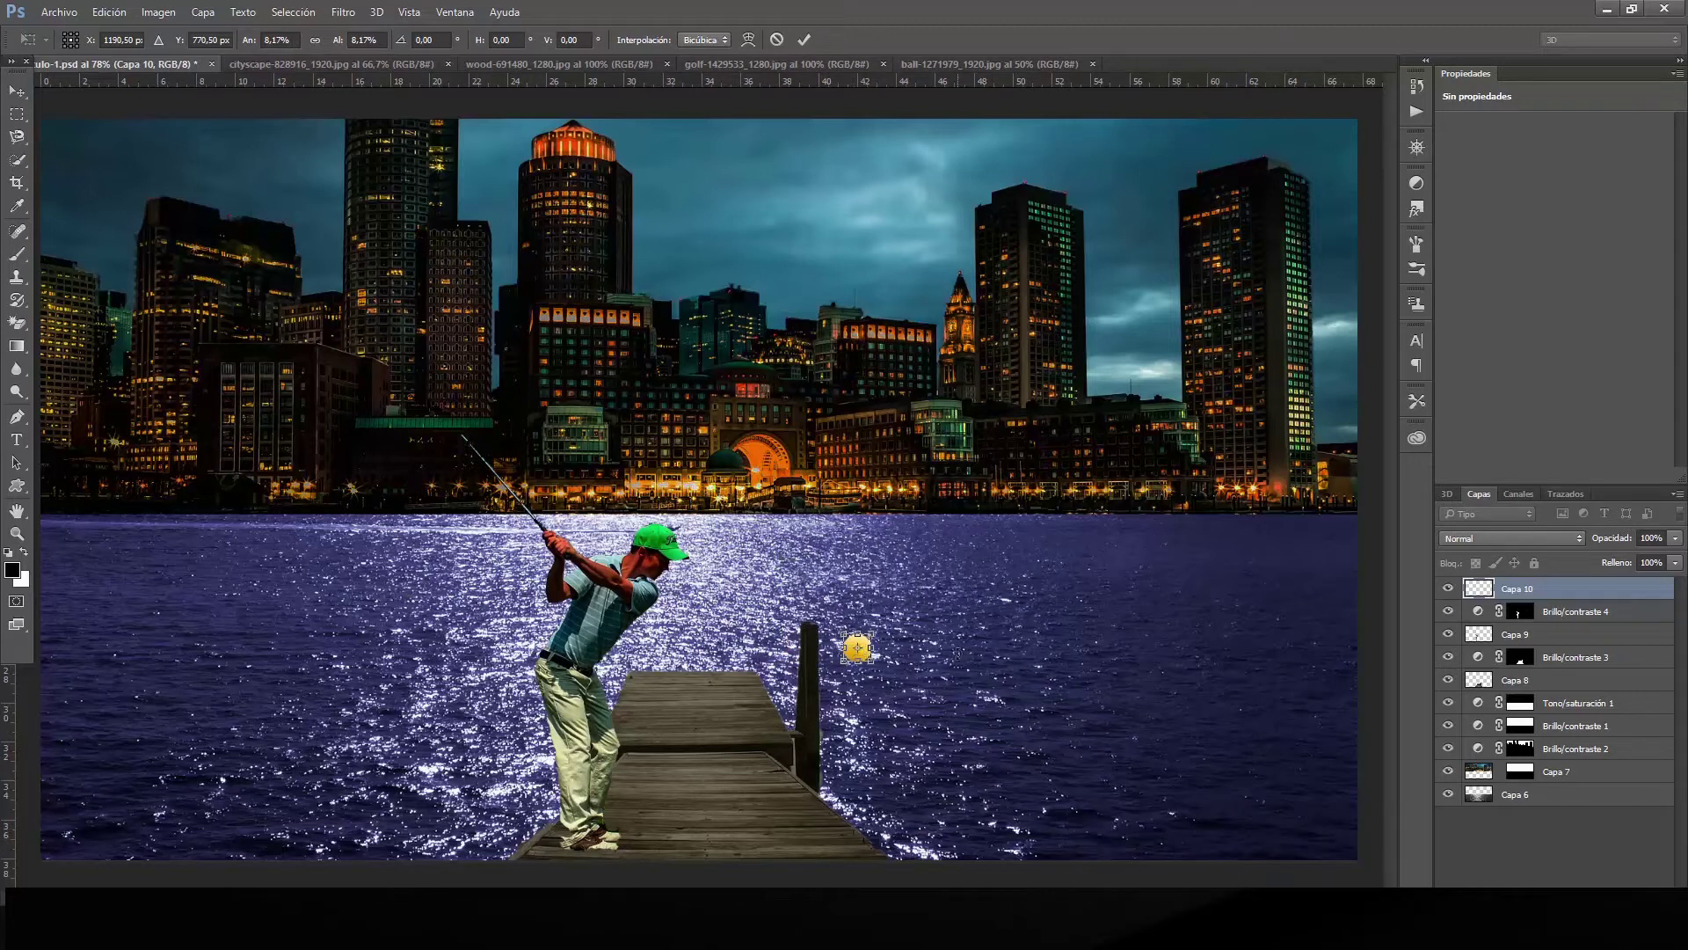
key("shift+Down")
key("shift+Down")
key("shift+Down")
key("shift+Down")
key("shift+Down")
key("shift+Down")
key("shift+Down")
key("shift+Down")
key("shift+Down")
key("shift+Left")
key("shift+Left")
key("shift+Left")
key("shift+Left")
key("shift+Left")
key("shift+Left")
key("shift+Left")
key("shift+Left")
key("shift+Left")
key("shift+Down")
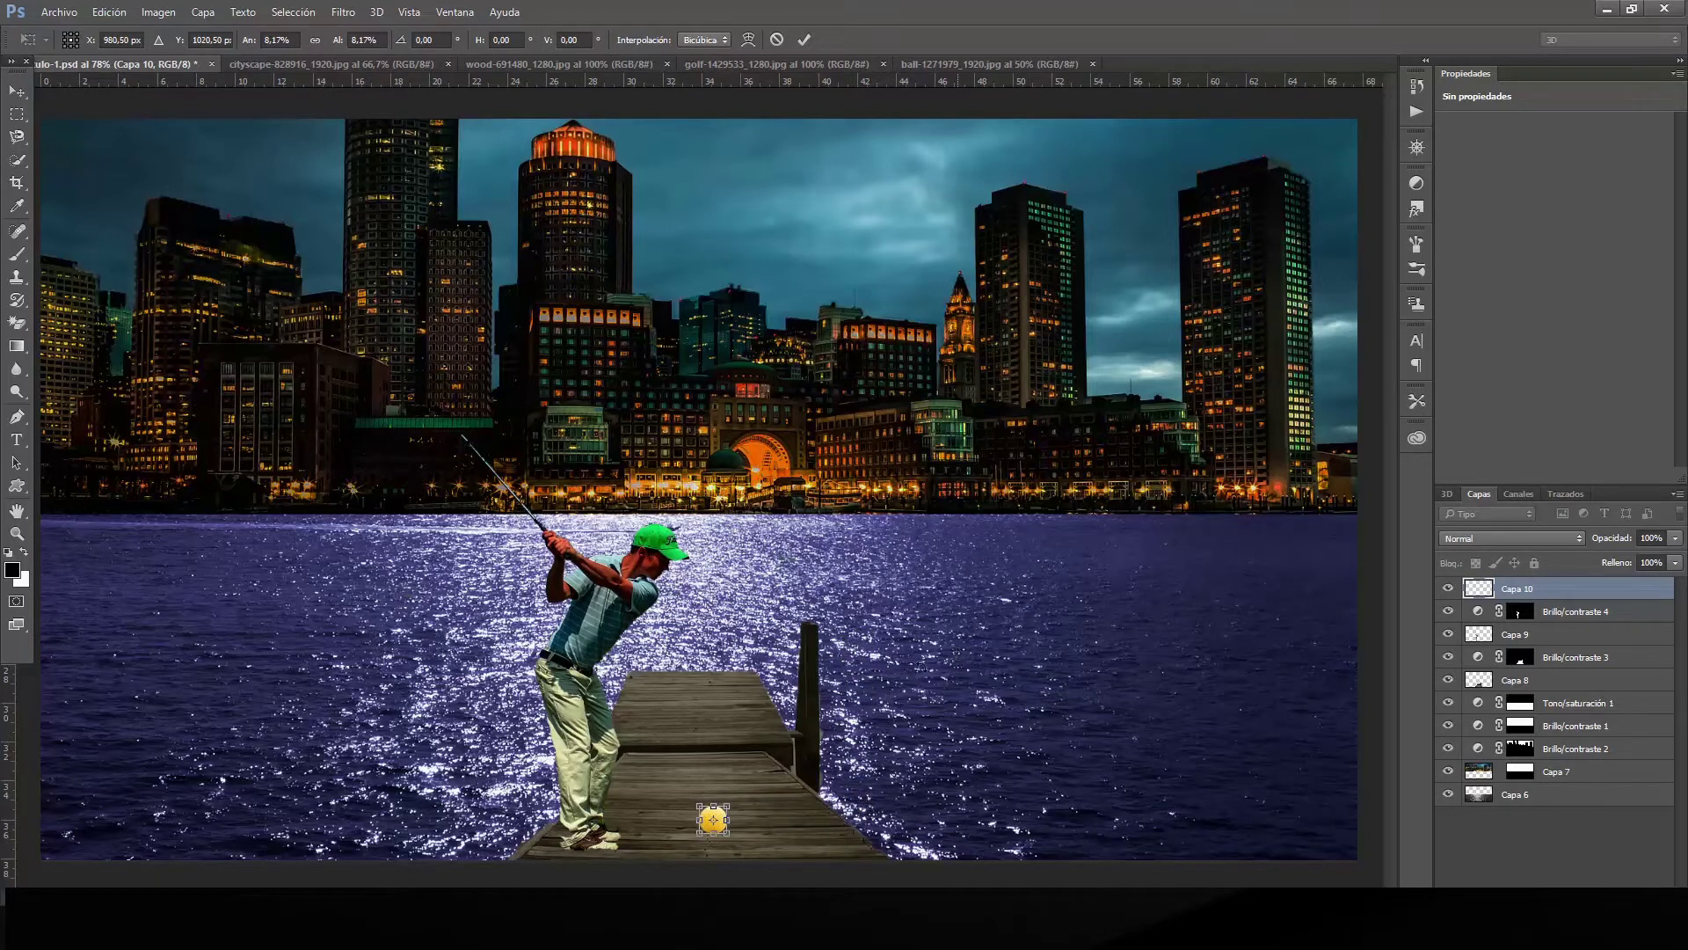
left_click_drag(698, 803, 708, 814)
left_click(804, 39)
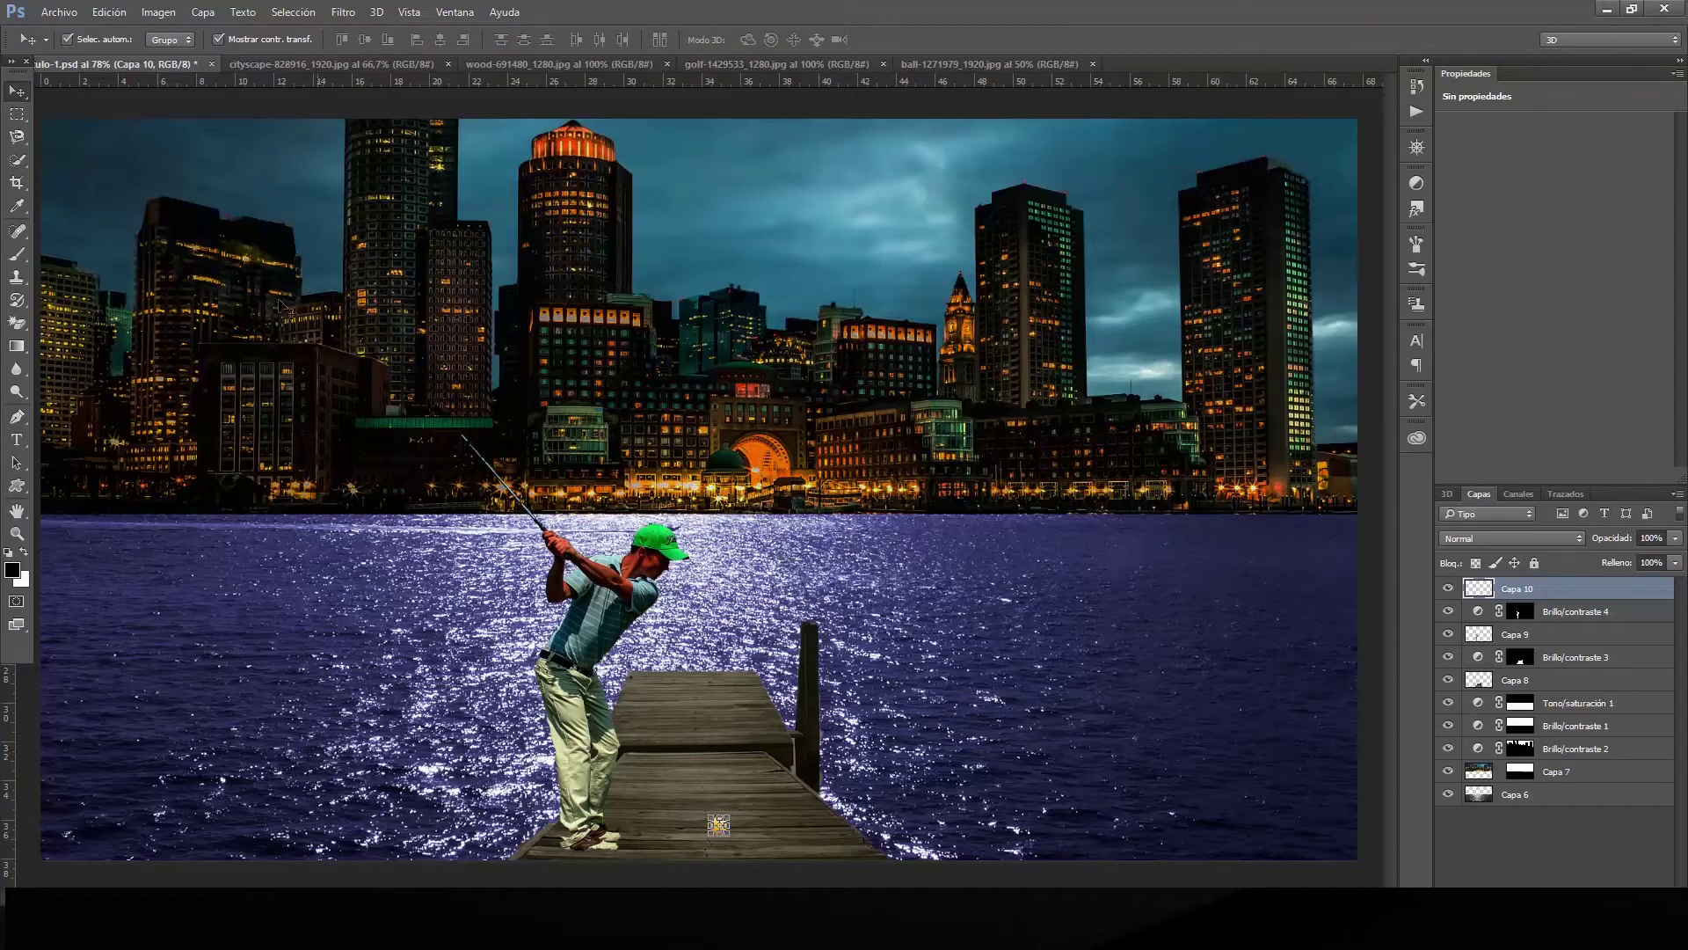
Nudge the ball slightly down and shrink it to about two thirds its size.
left_click(17, 115)
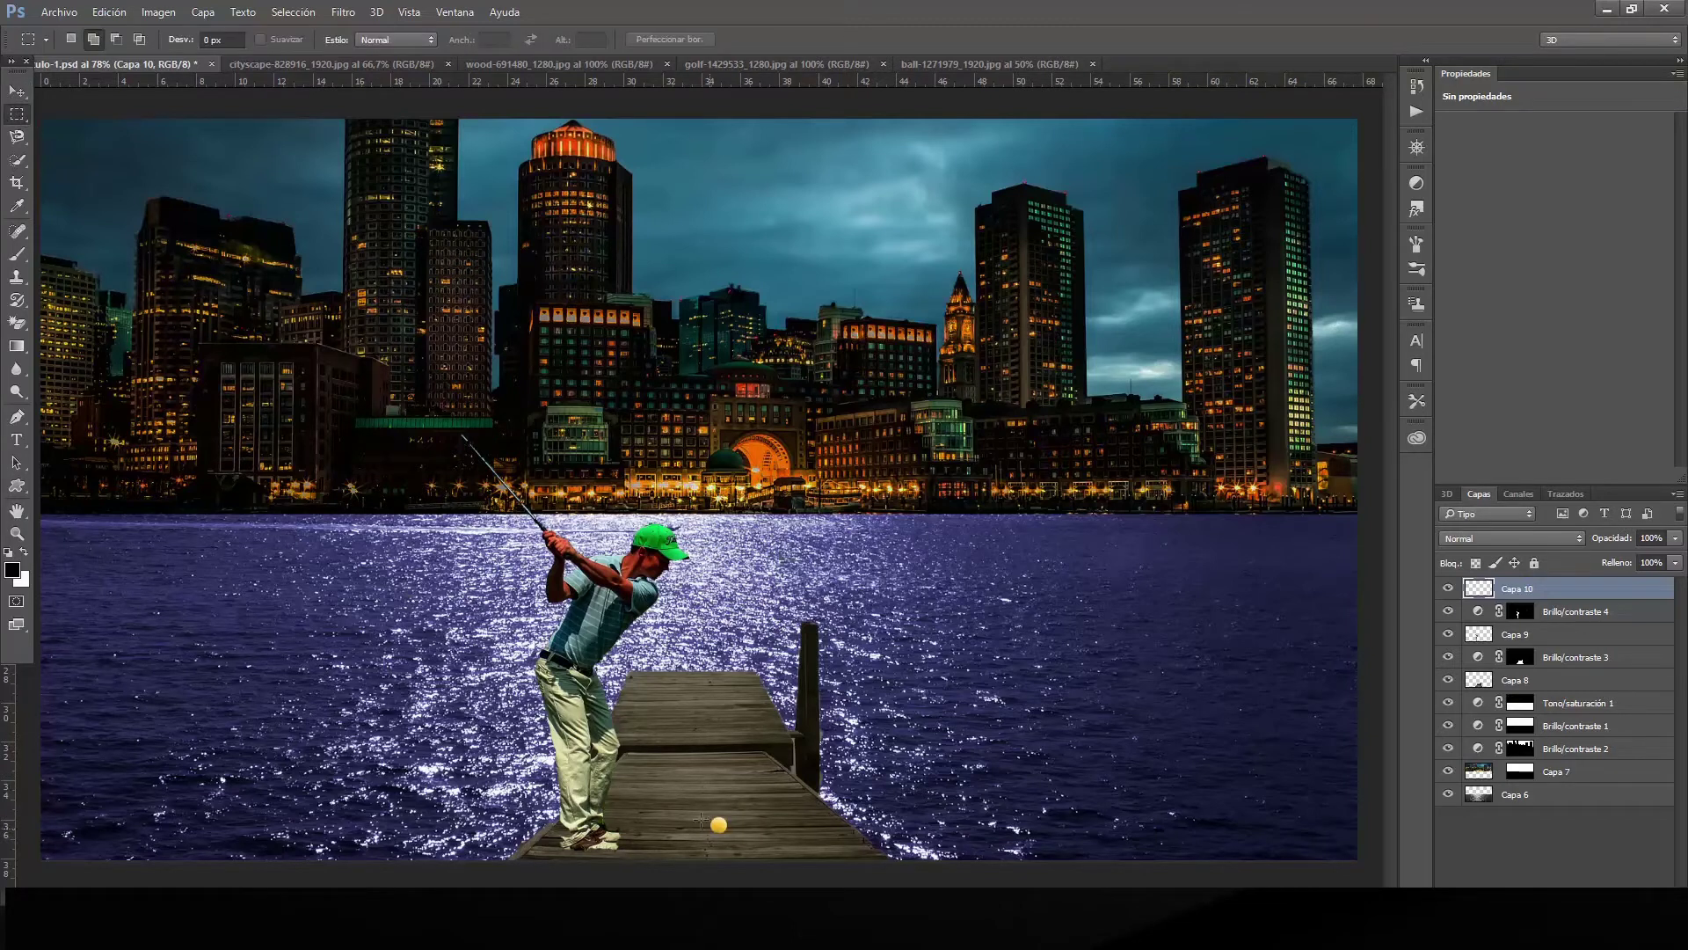
left_click(16, 90)
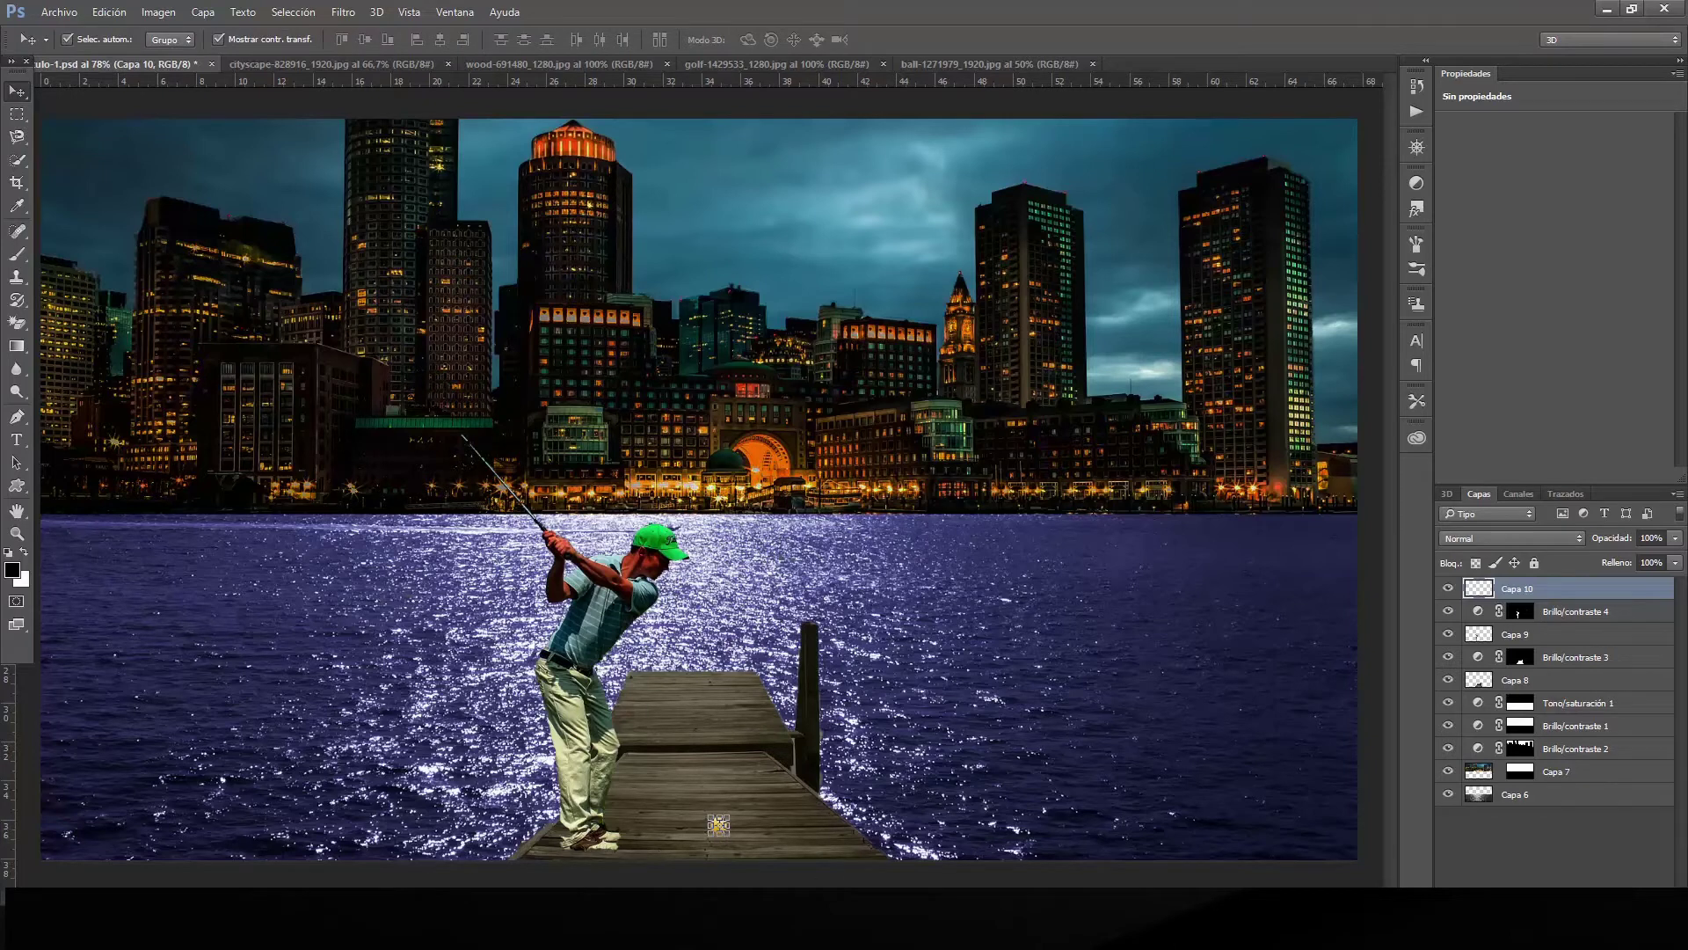
key("Down")
key("Down")
key("Down")
key("Down")
key("Down")
key("Down")
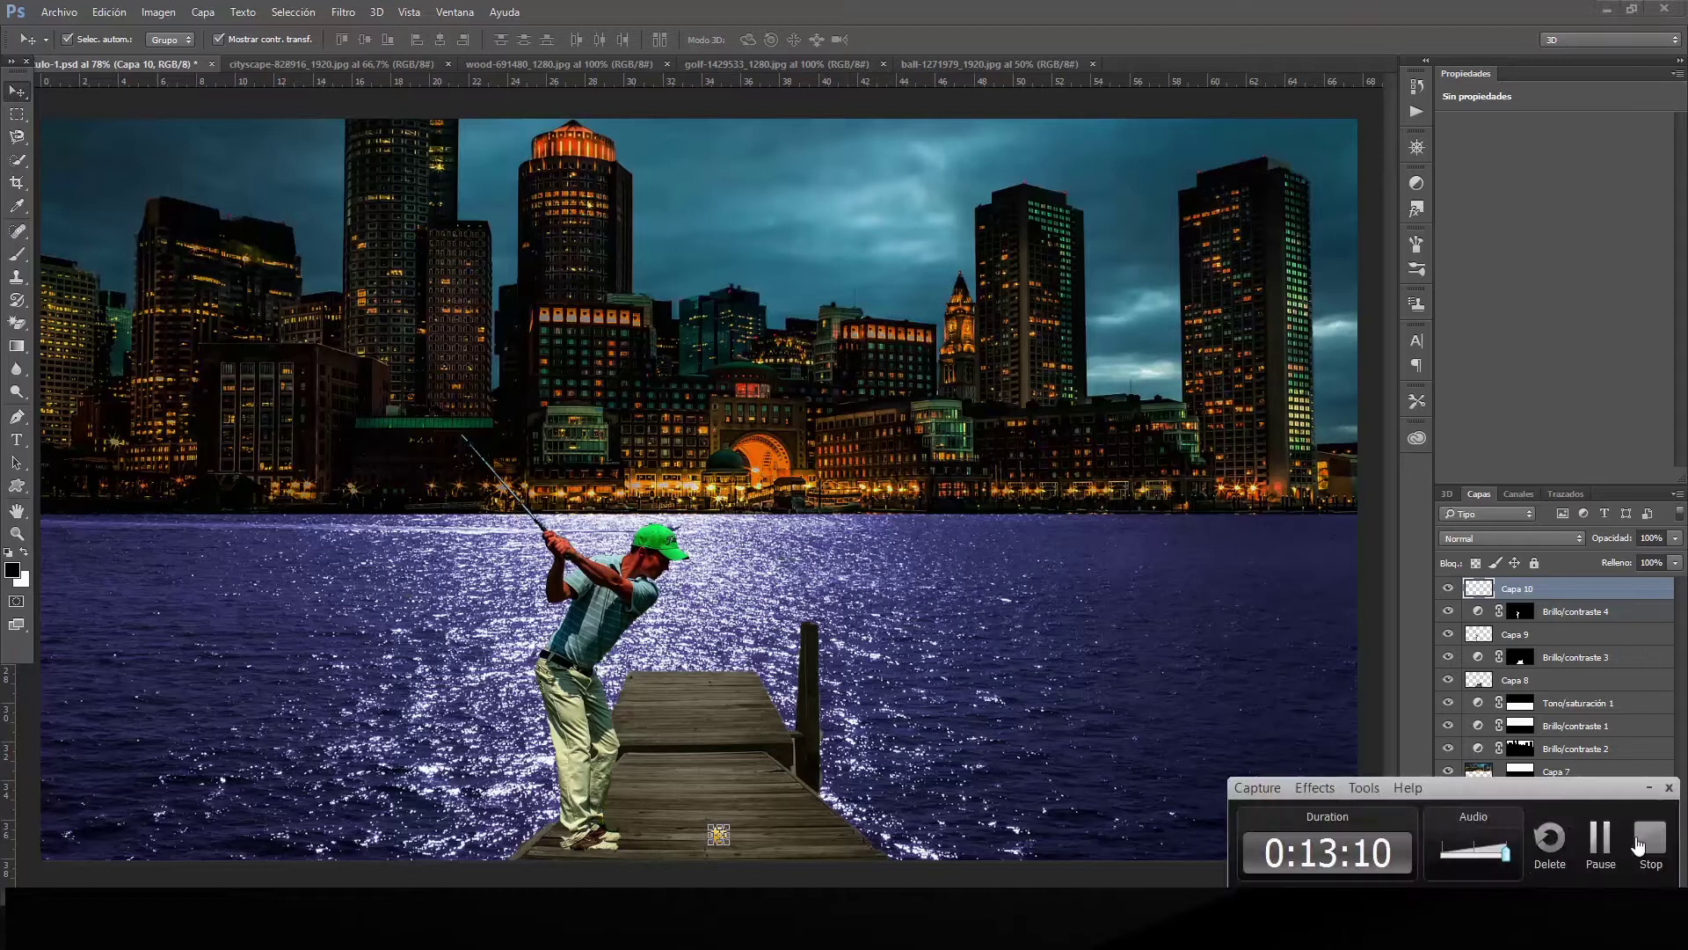
left_click(18, 114)
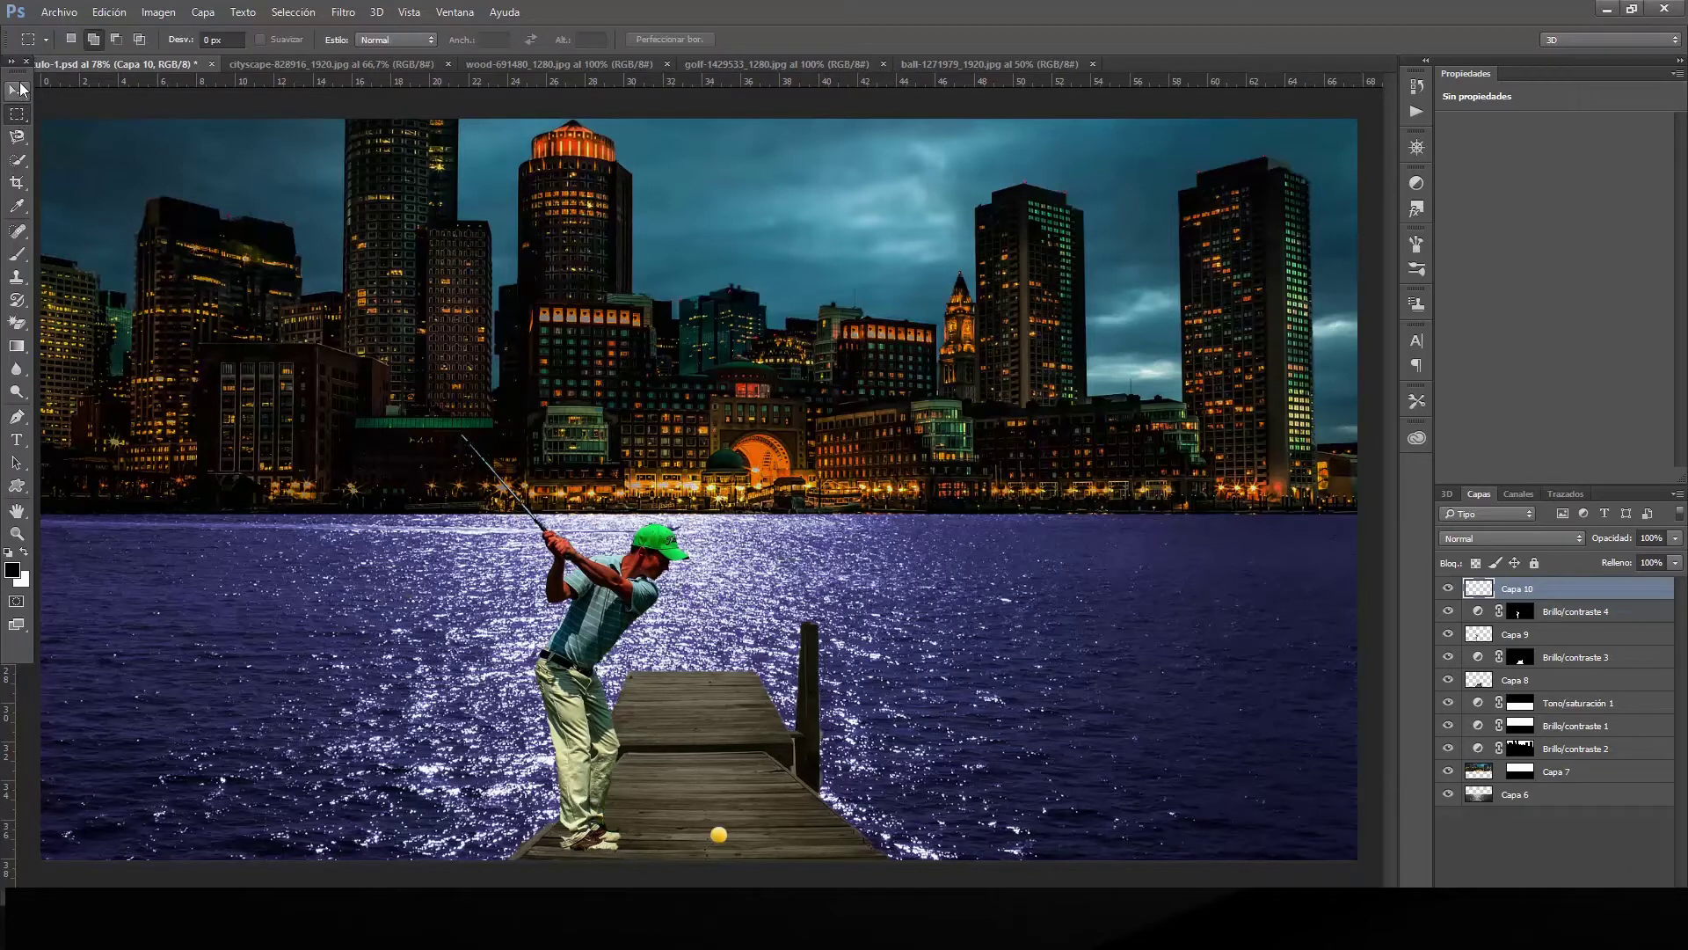
left_click(17, 91)
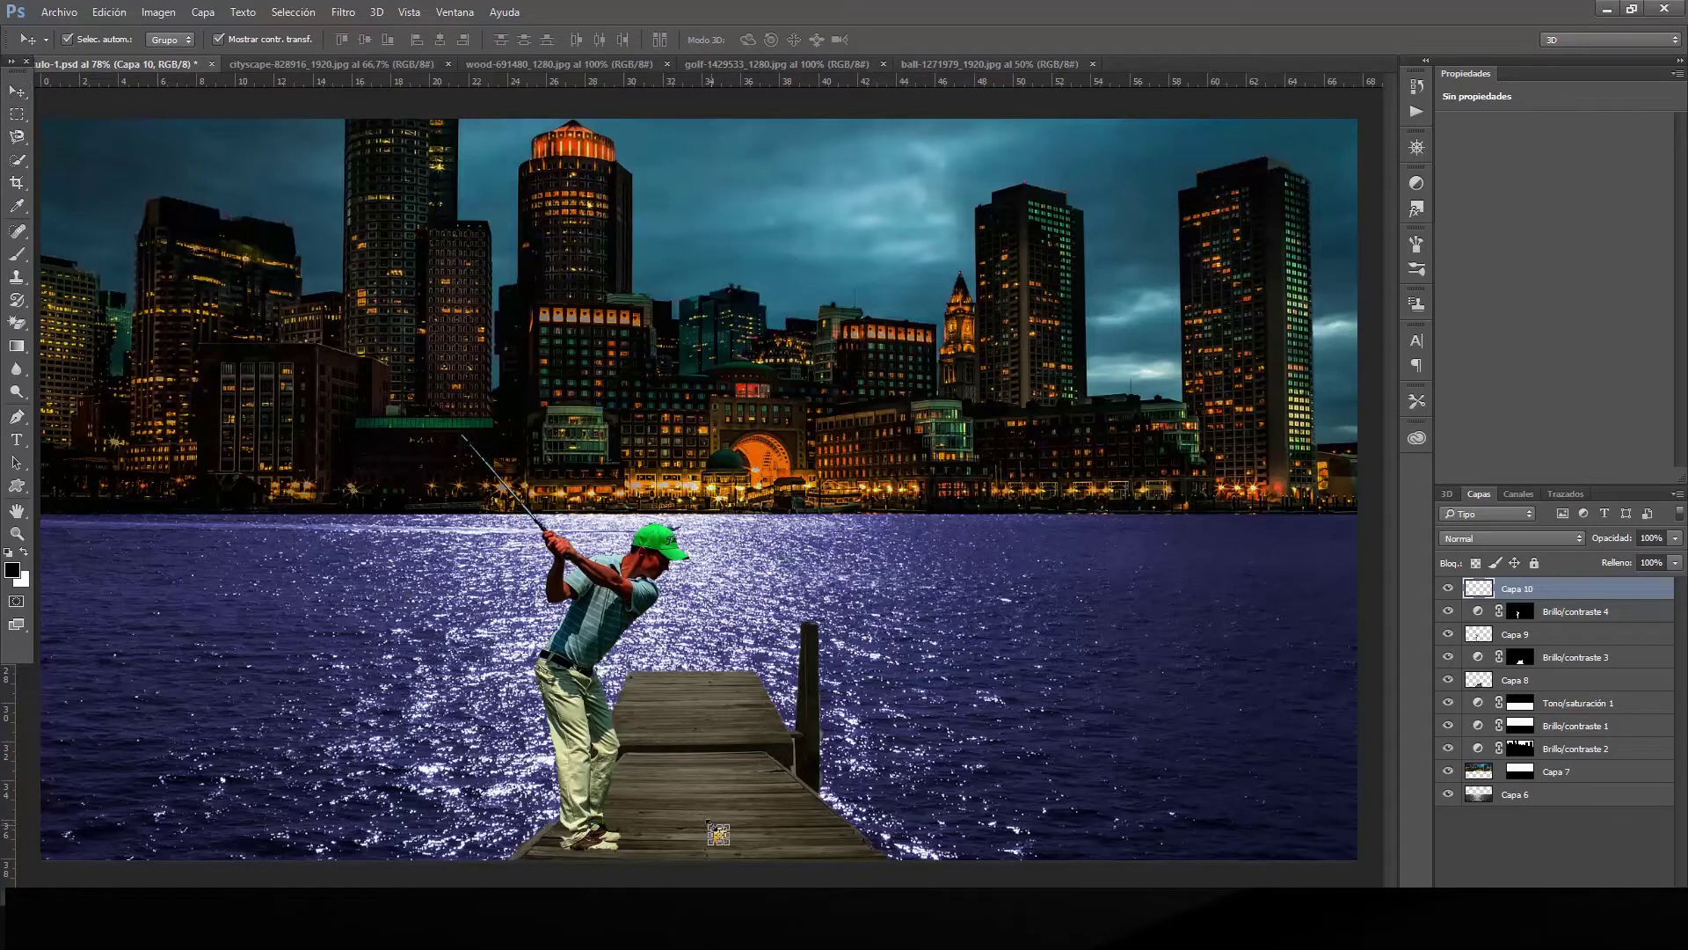
key("ctrl+t")
left_click_drag(711, 825, 717, 831)
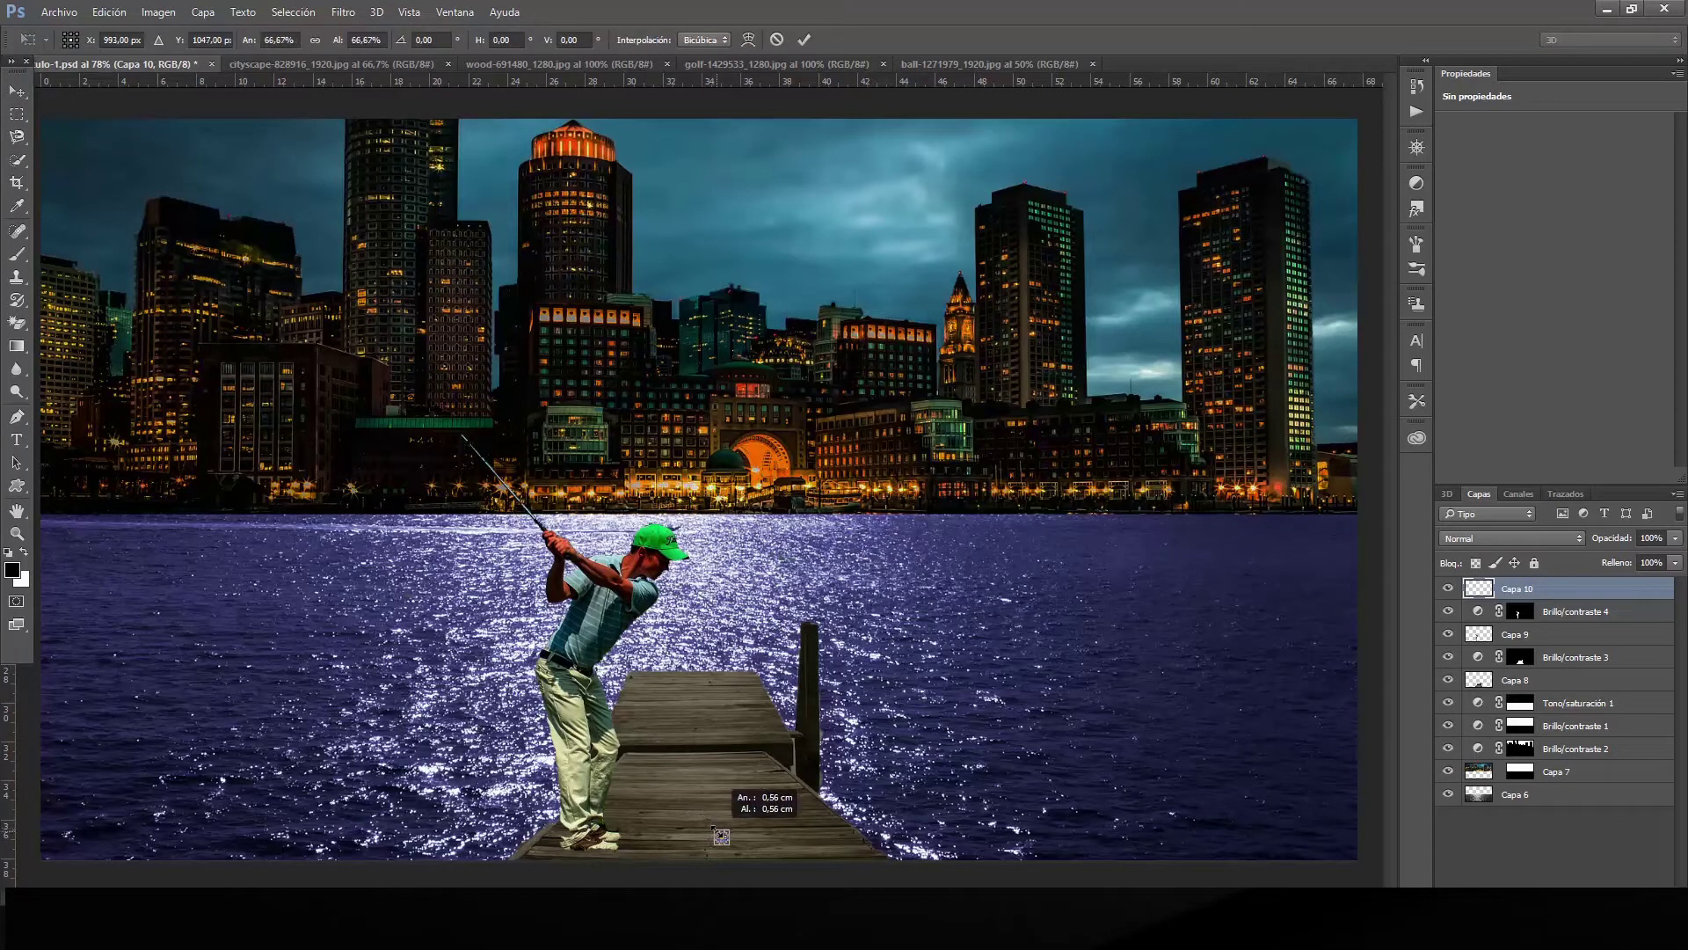
left_click(805, 41)
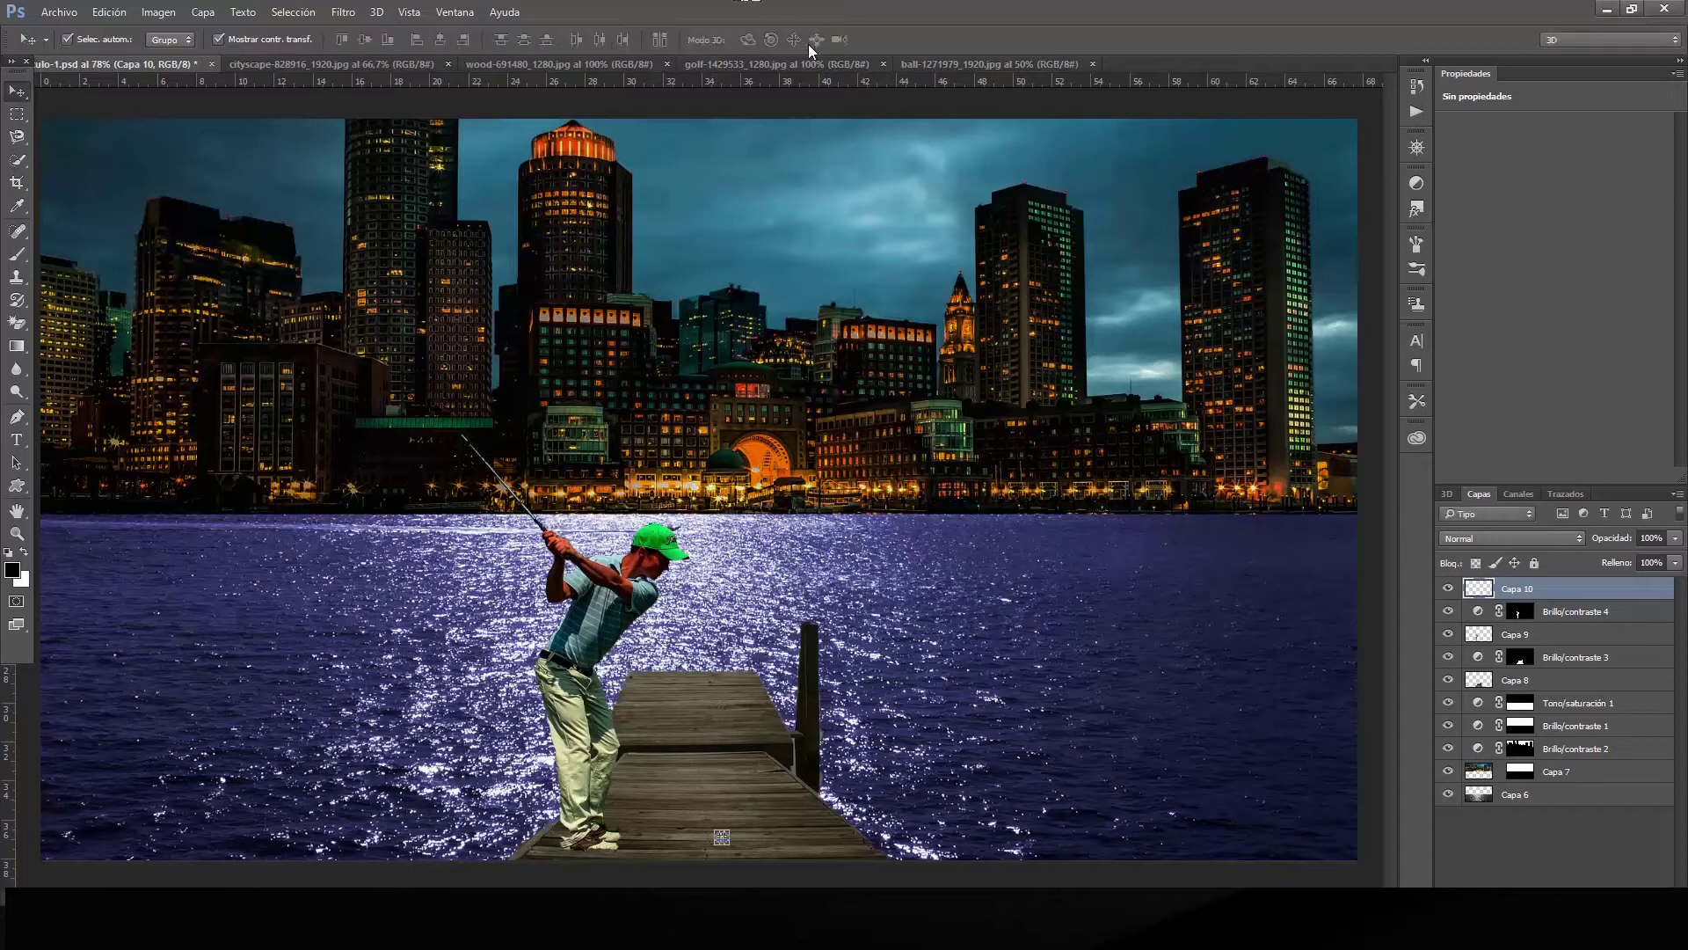
left_click(29, 121)
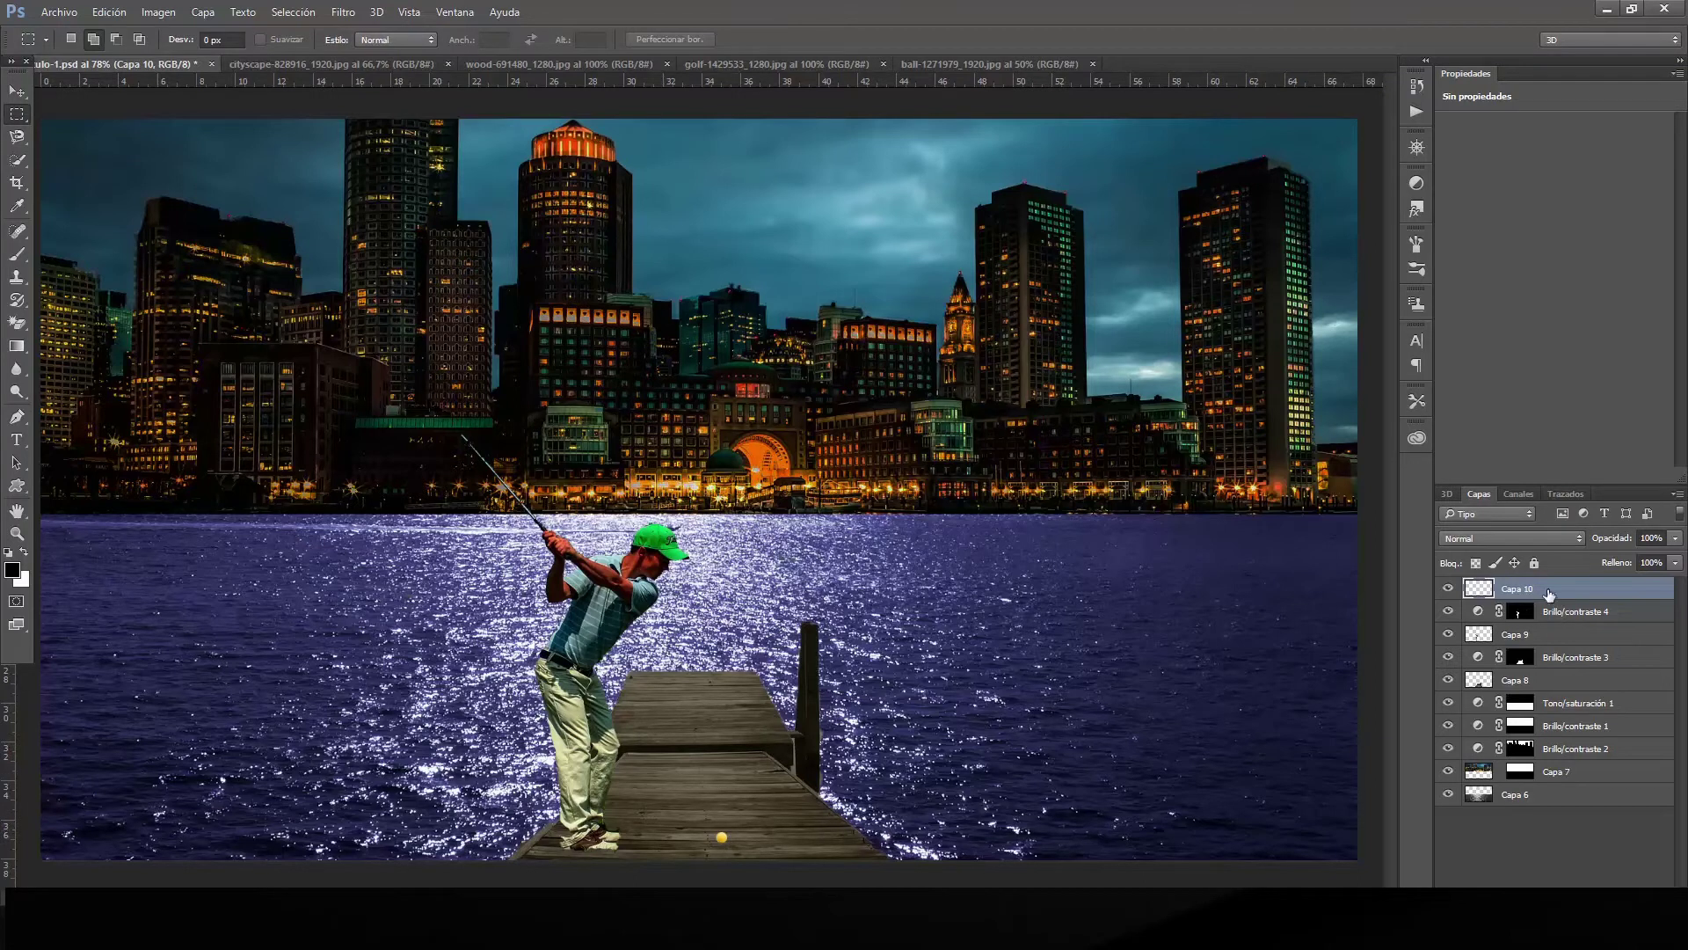
Add a Brightness/Contrast layer masked to the golf ball with brightness -45 and contrast -16.
left_click(1484, 591, "ctrl")
left_click(1518, 879)
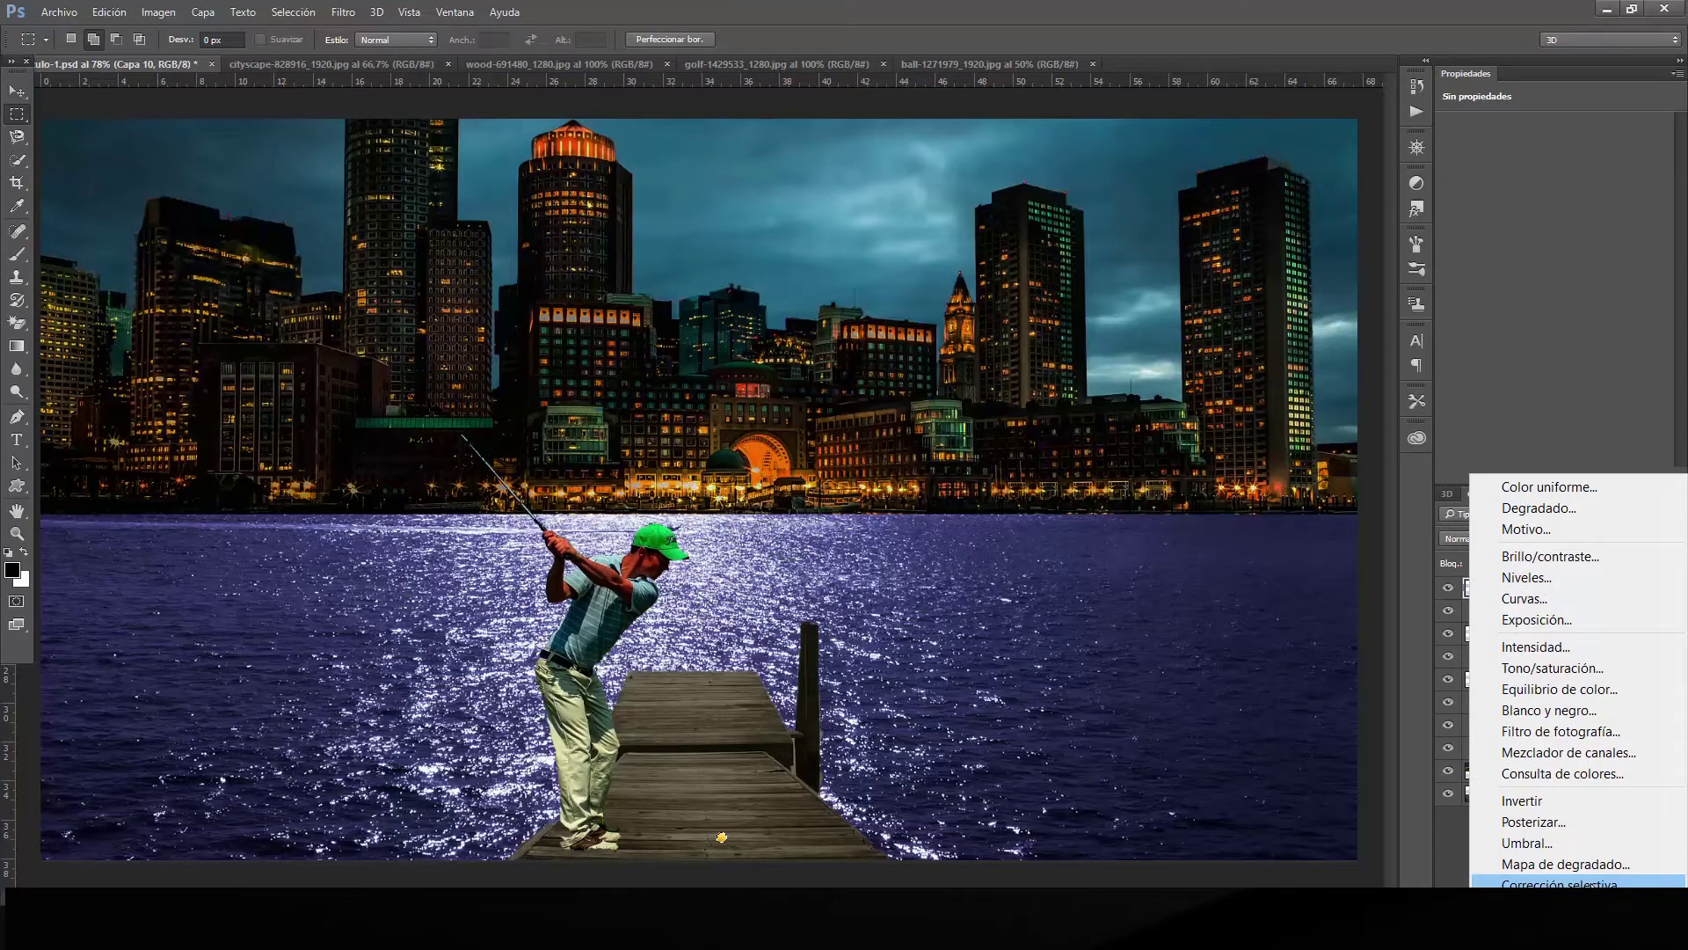
left_click(1551, 556)
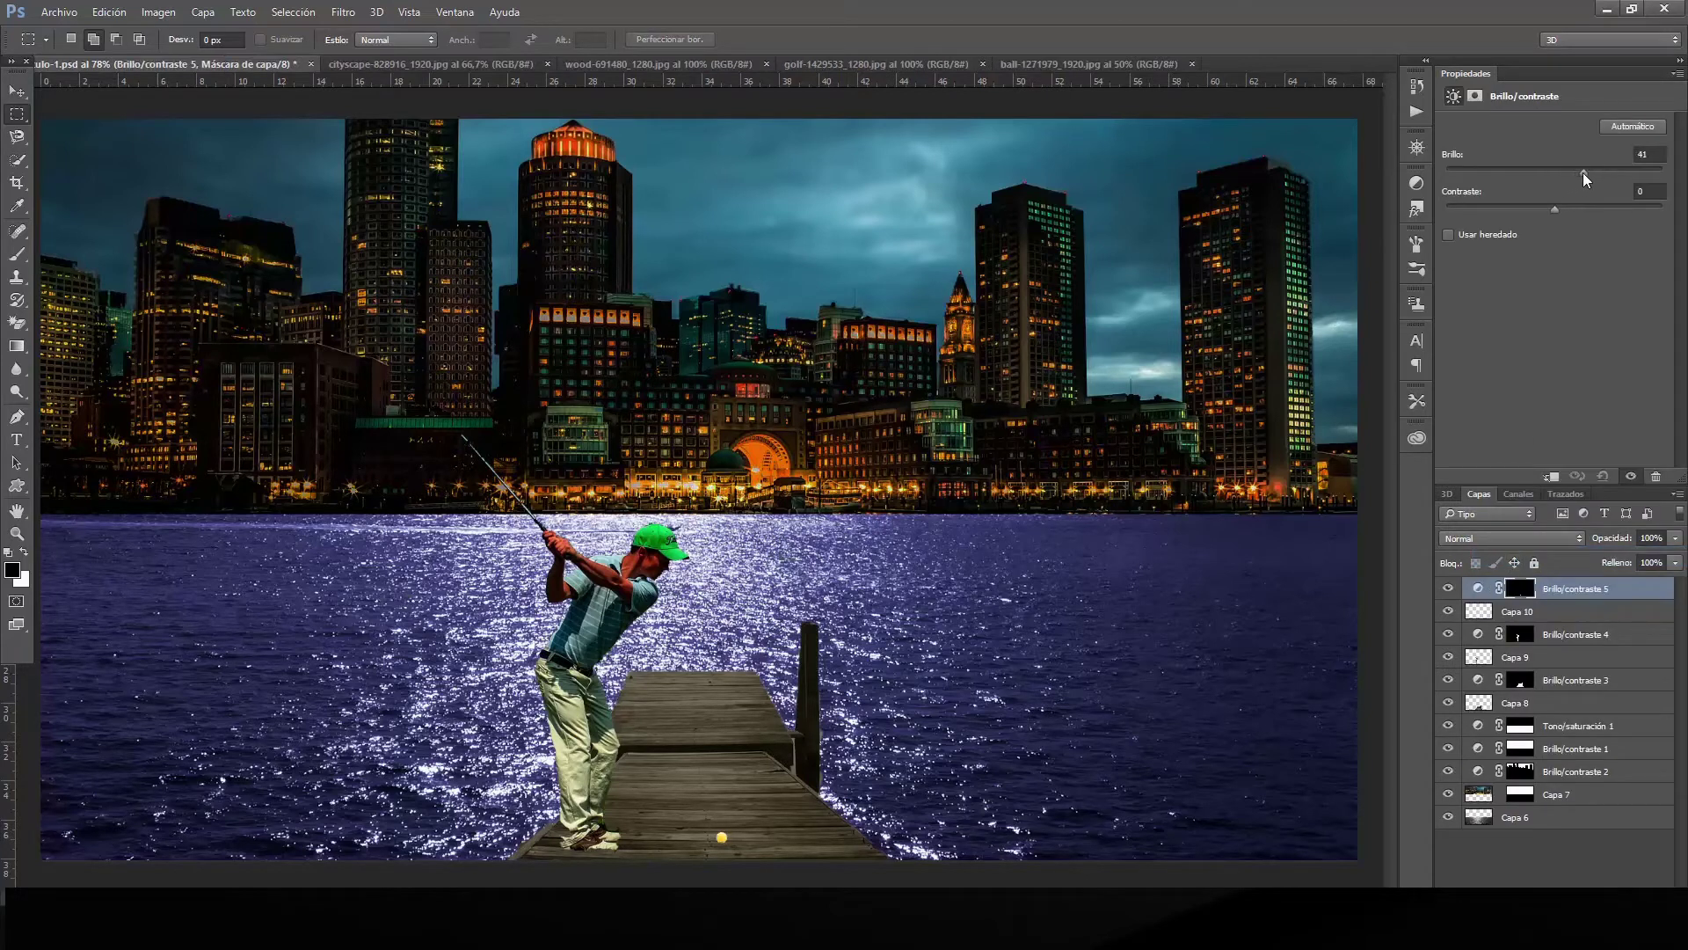
mouse_move(1553, 210)
left_mouse_down()
mouse_move(1523, 215)
mouse_move(1588, 223)
left_mouse_up()
left_click(1600, 849)
left_click(1519, 820)
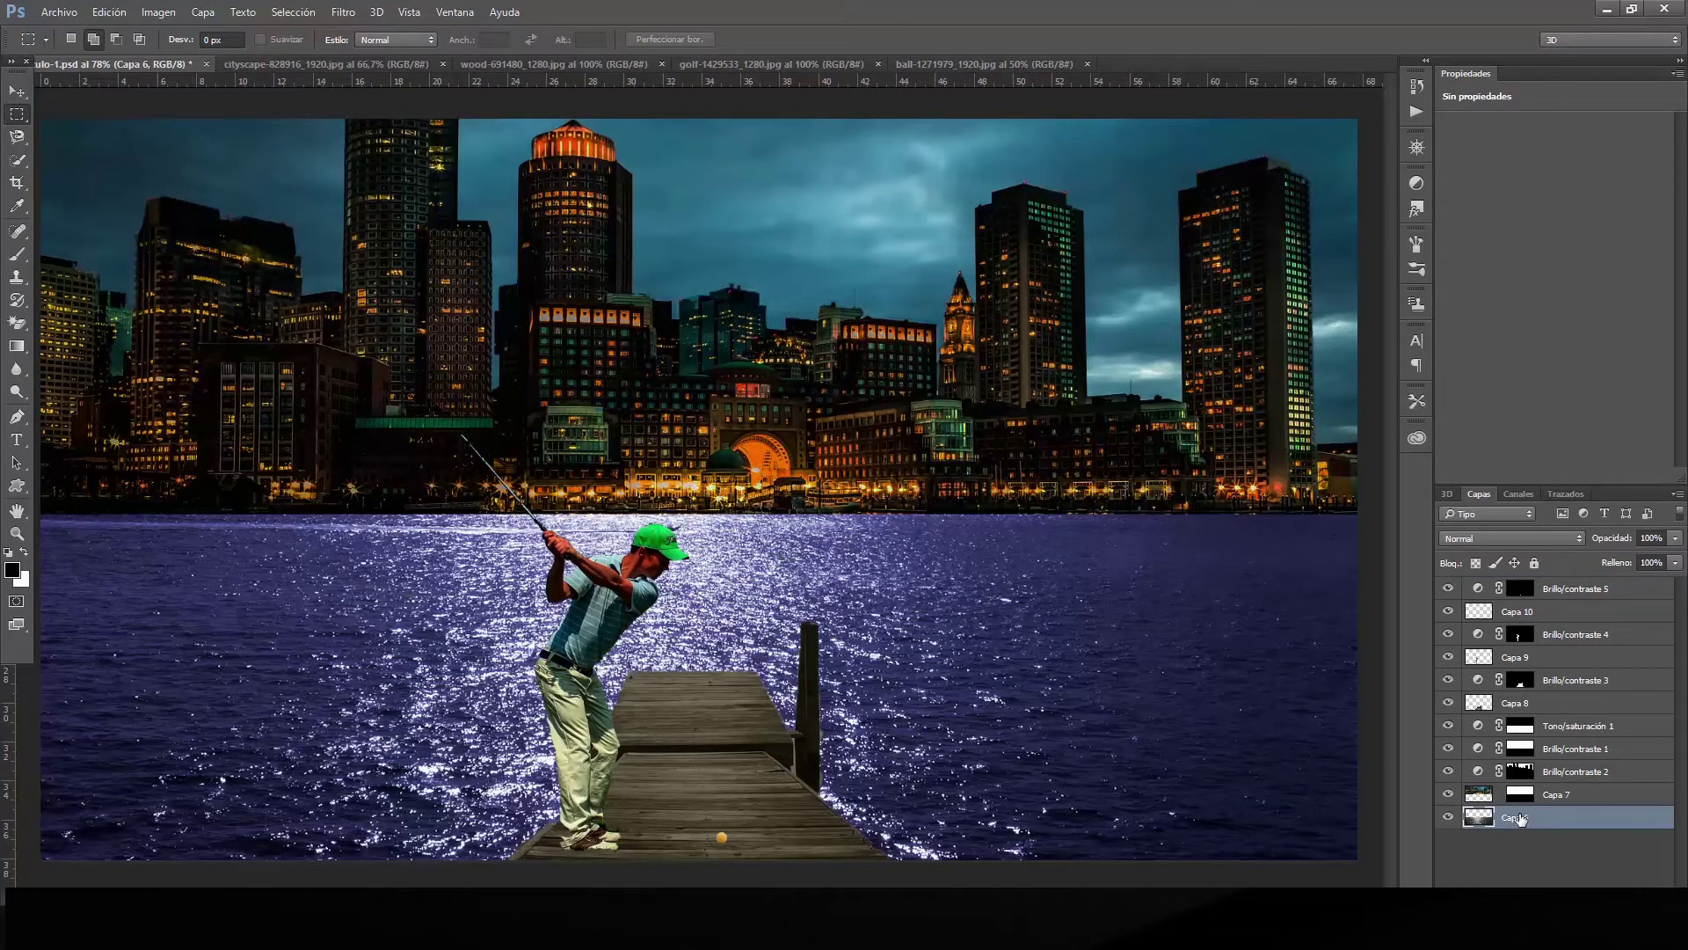
left_click(159, 12)
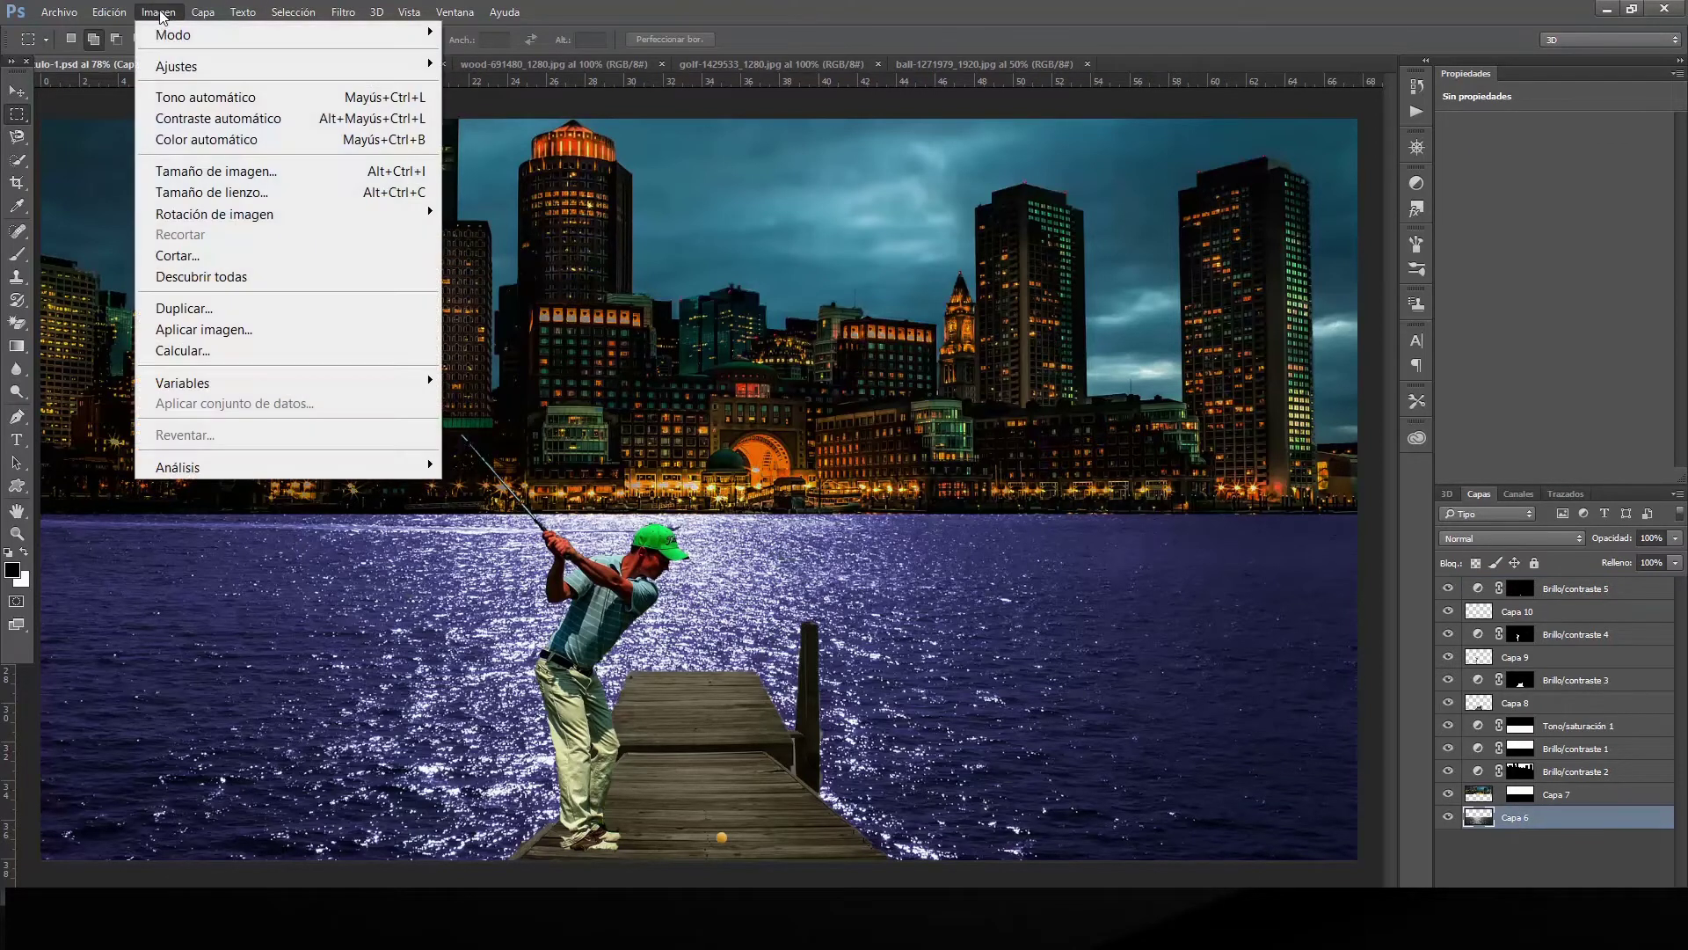
mouse_move(284, 66)
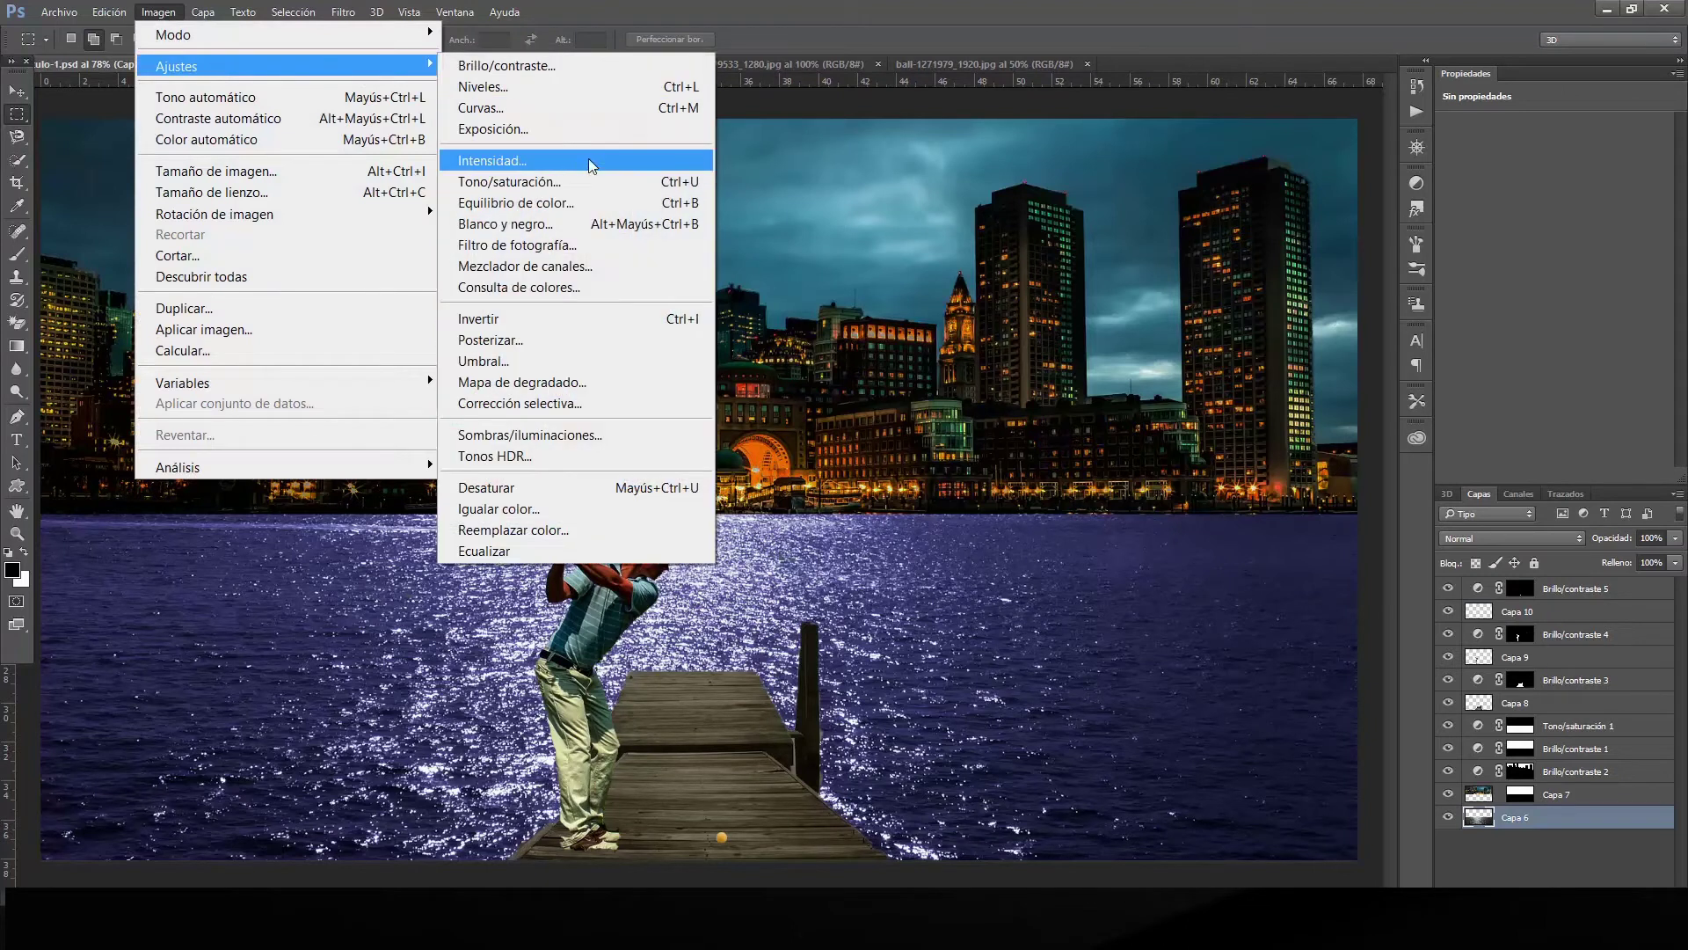
left_click(562, 88)
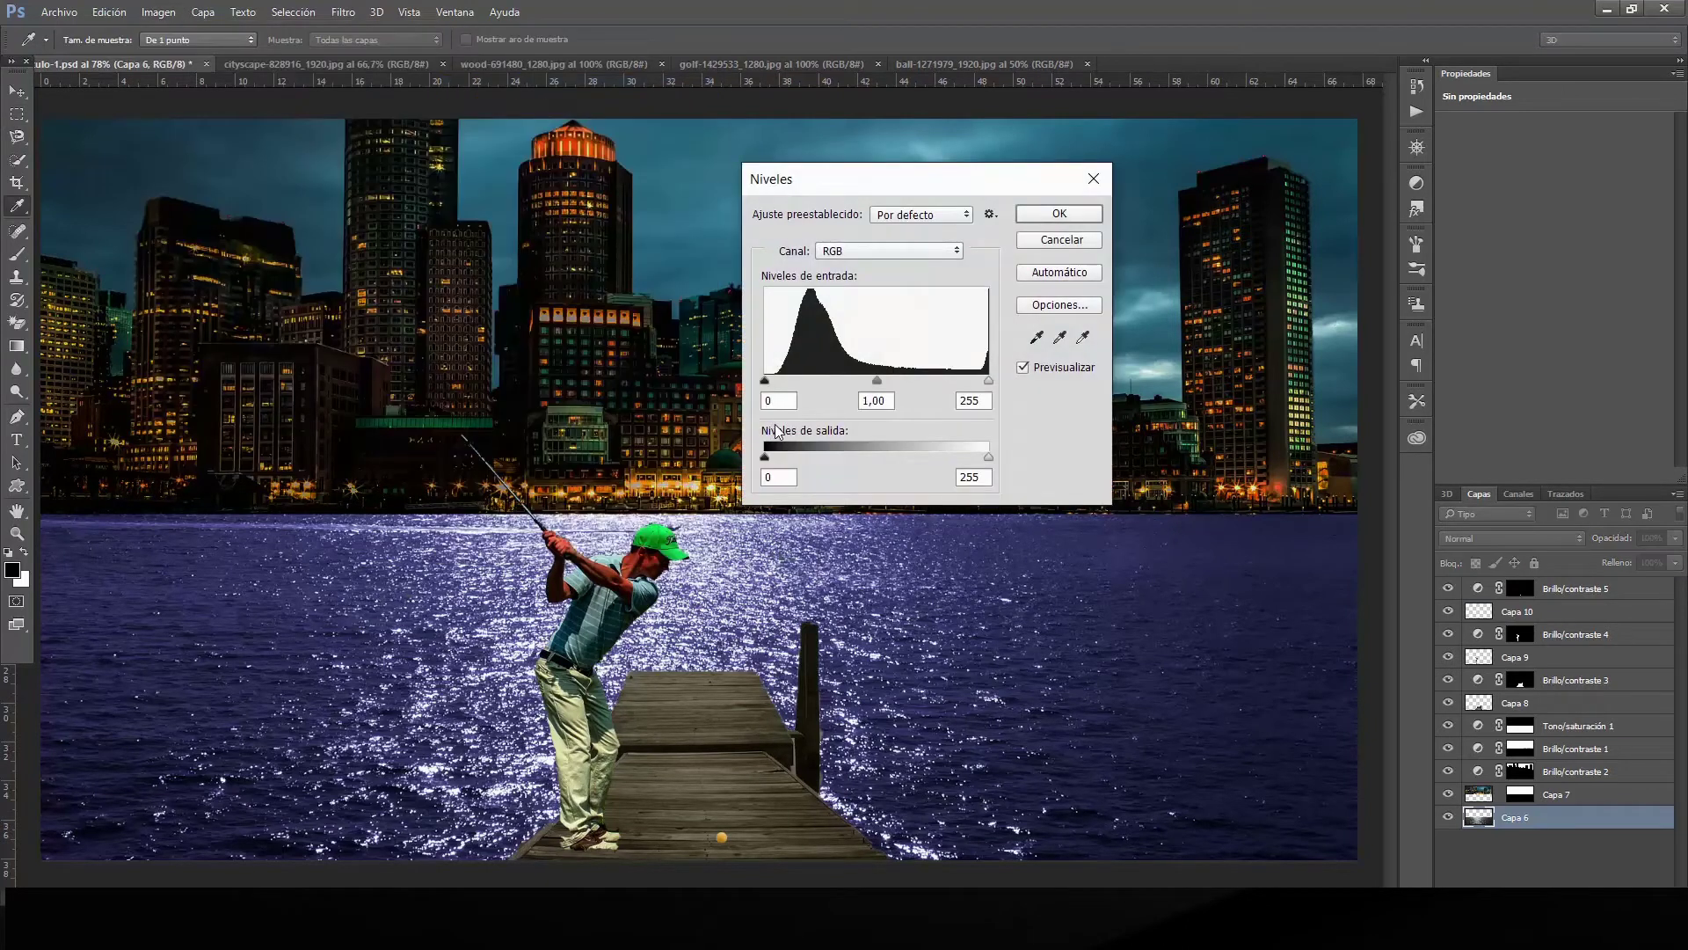
type("186")
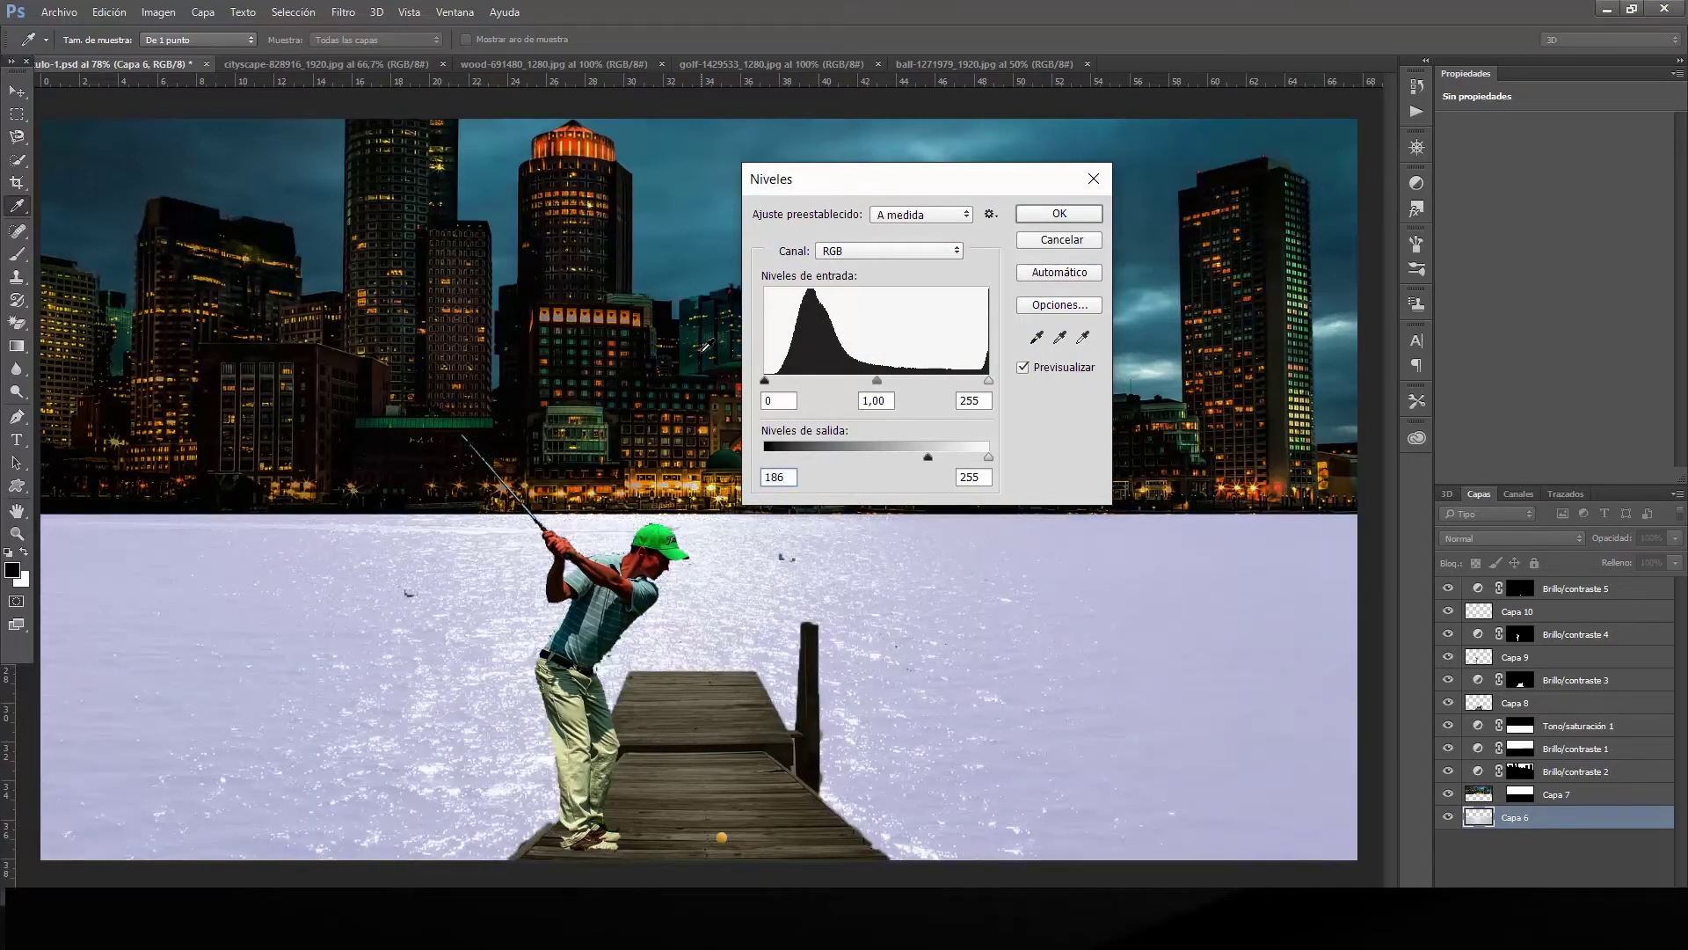
key("ctrl+z")
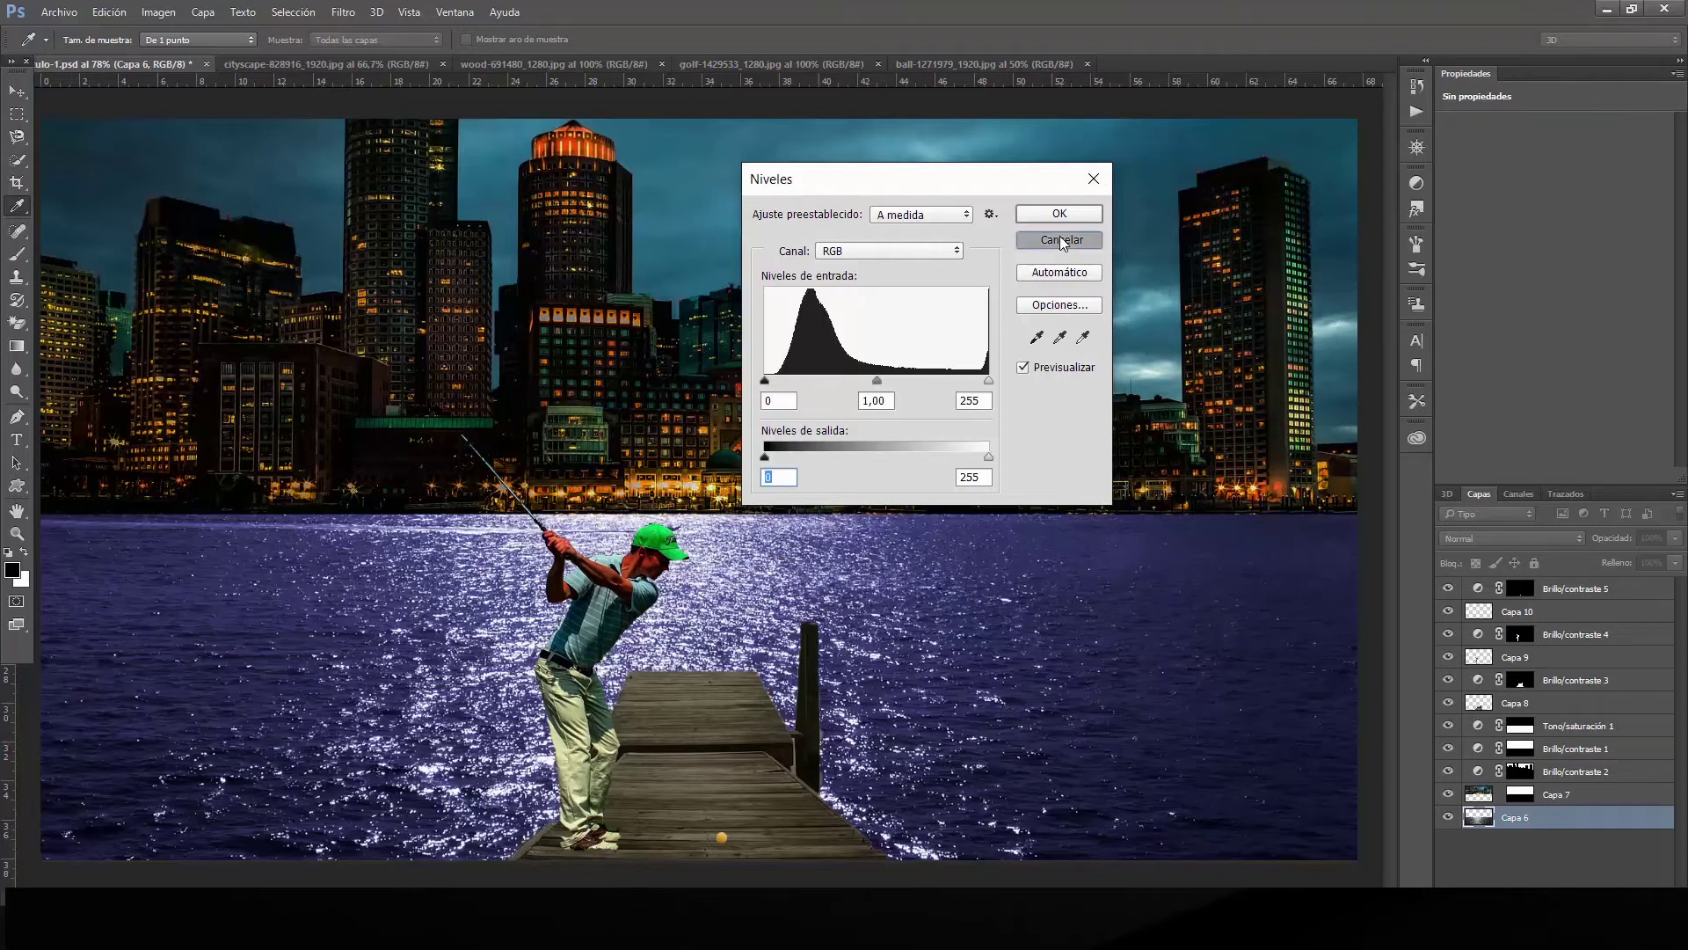
left_click(1065, 247)
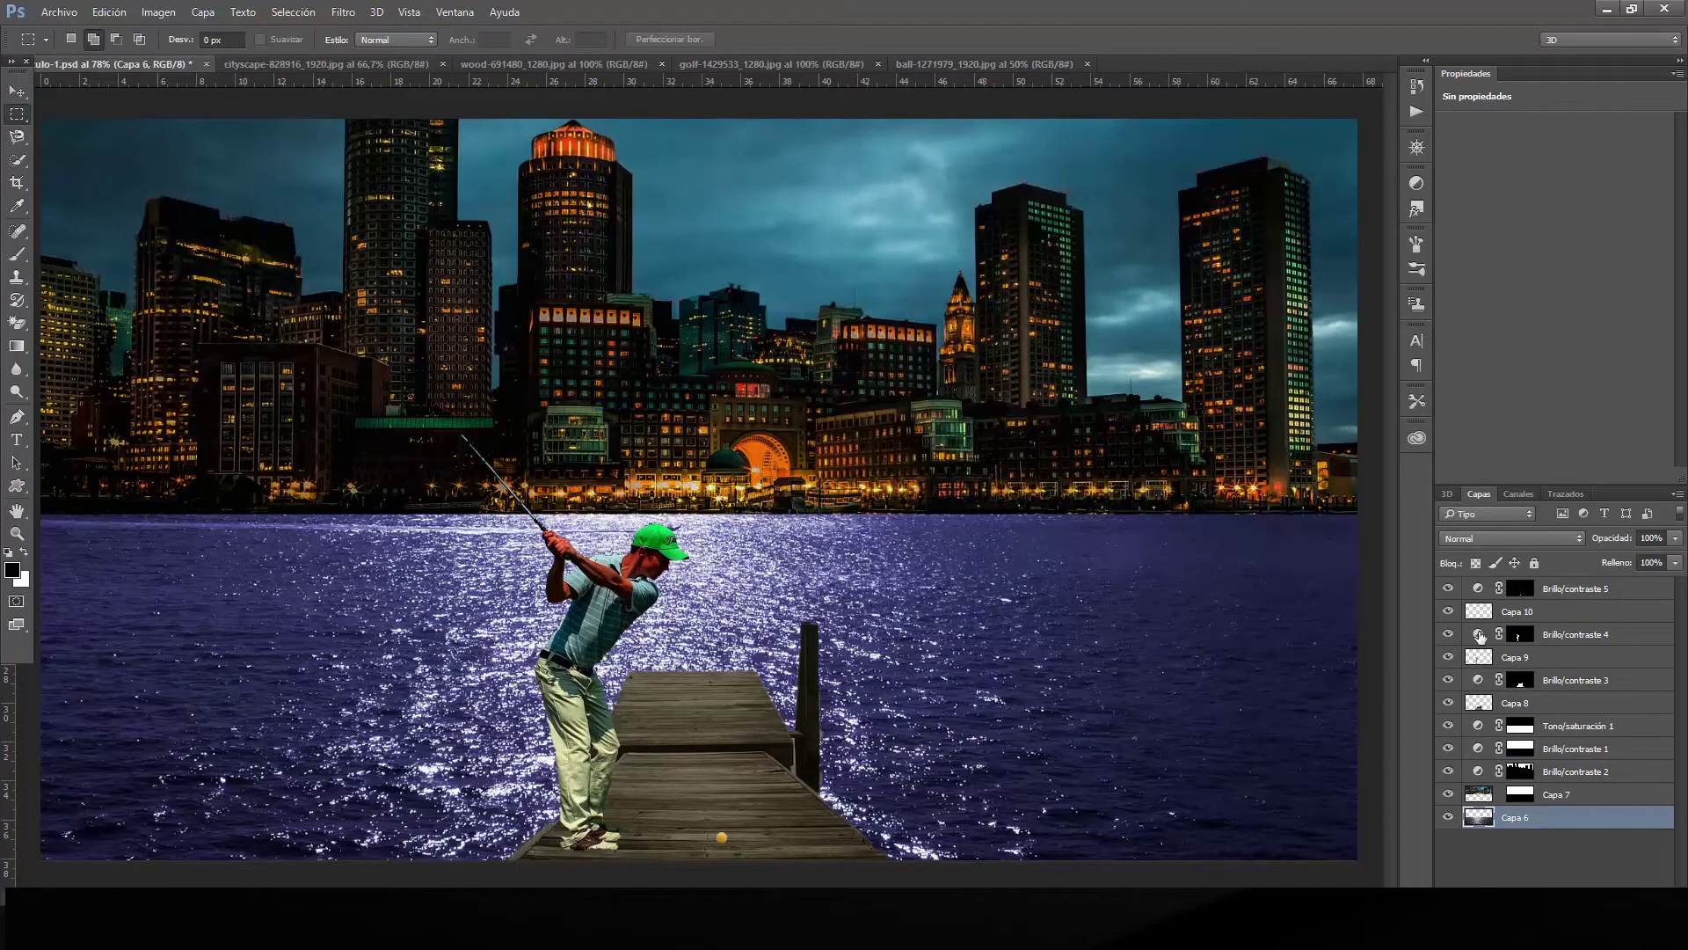
Save the composition as Sin título-1.psd in Photshopearte > THE GOLFER, accepting the format options.
left_click(59, 12)
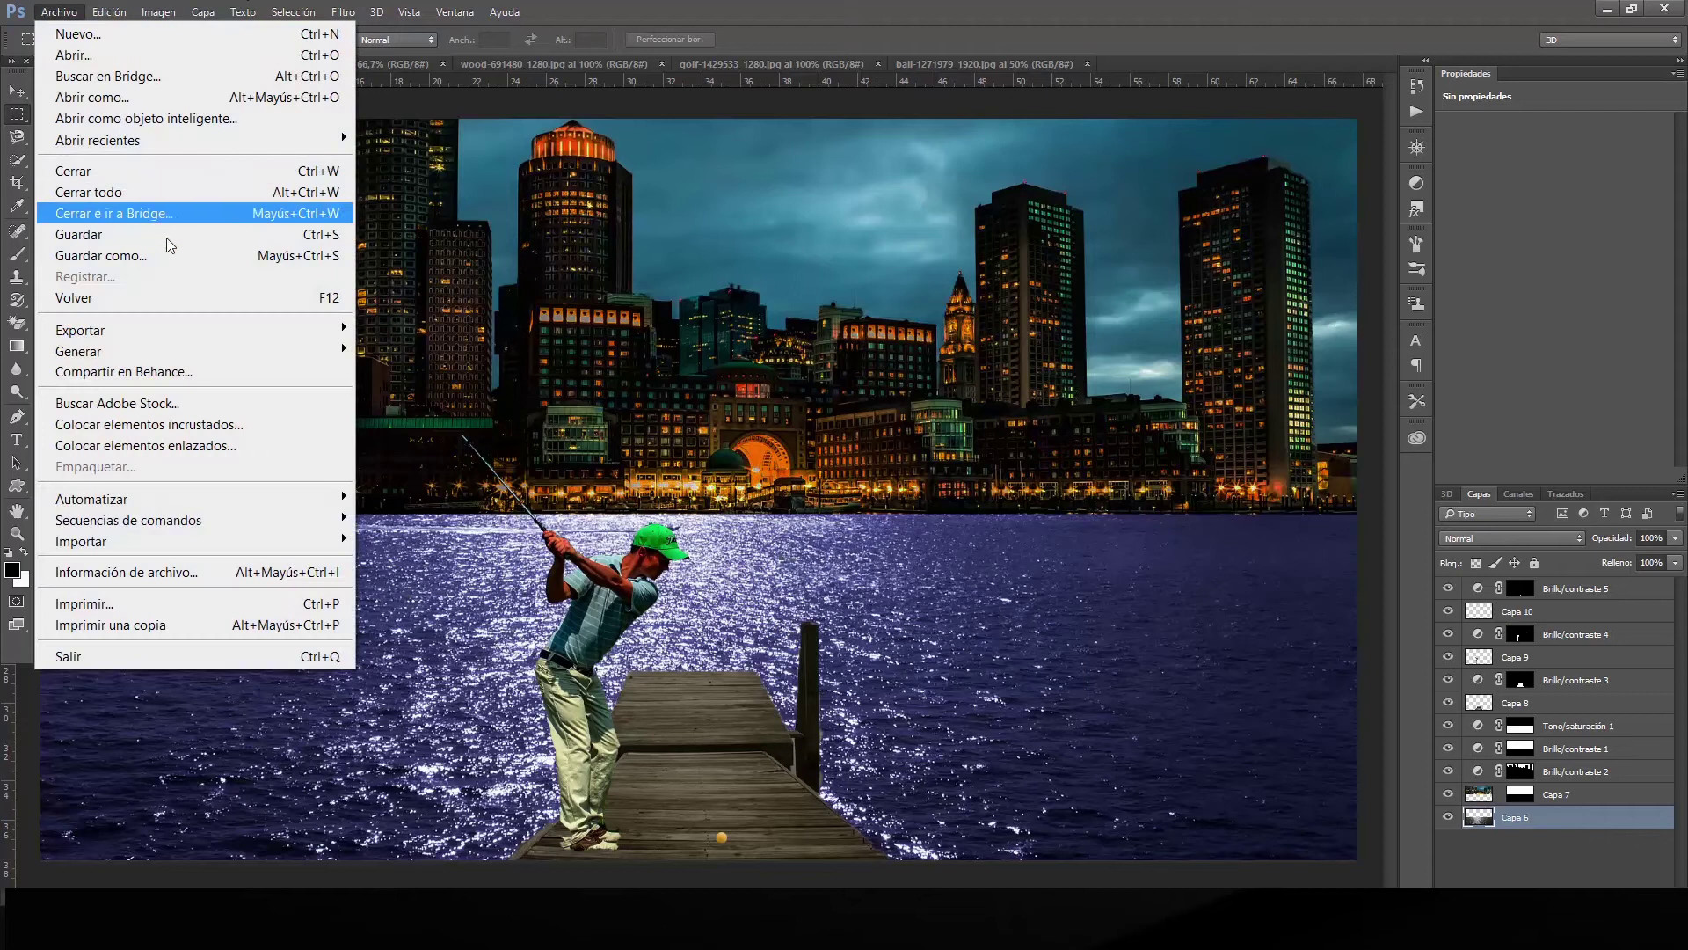
left_click(102, 255)
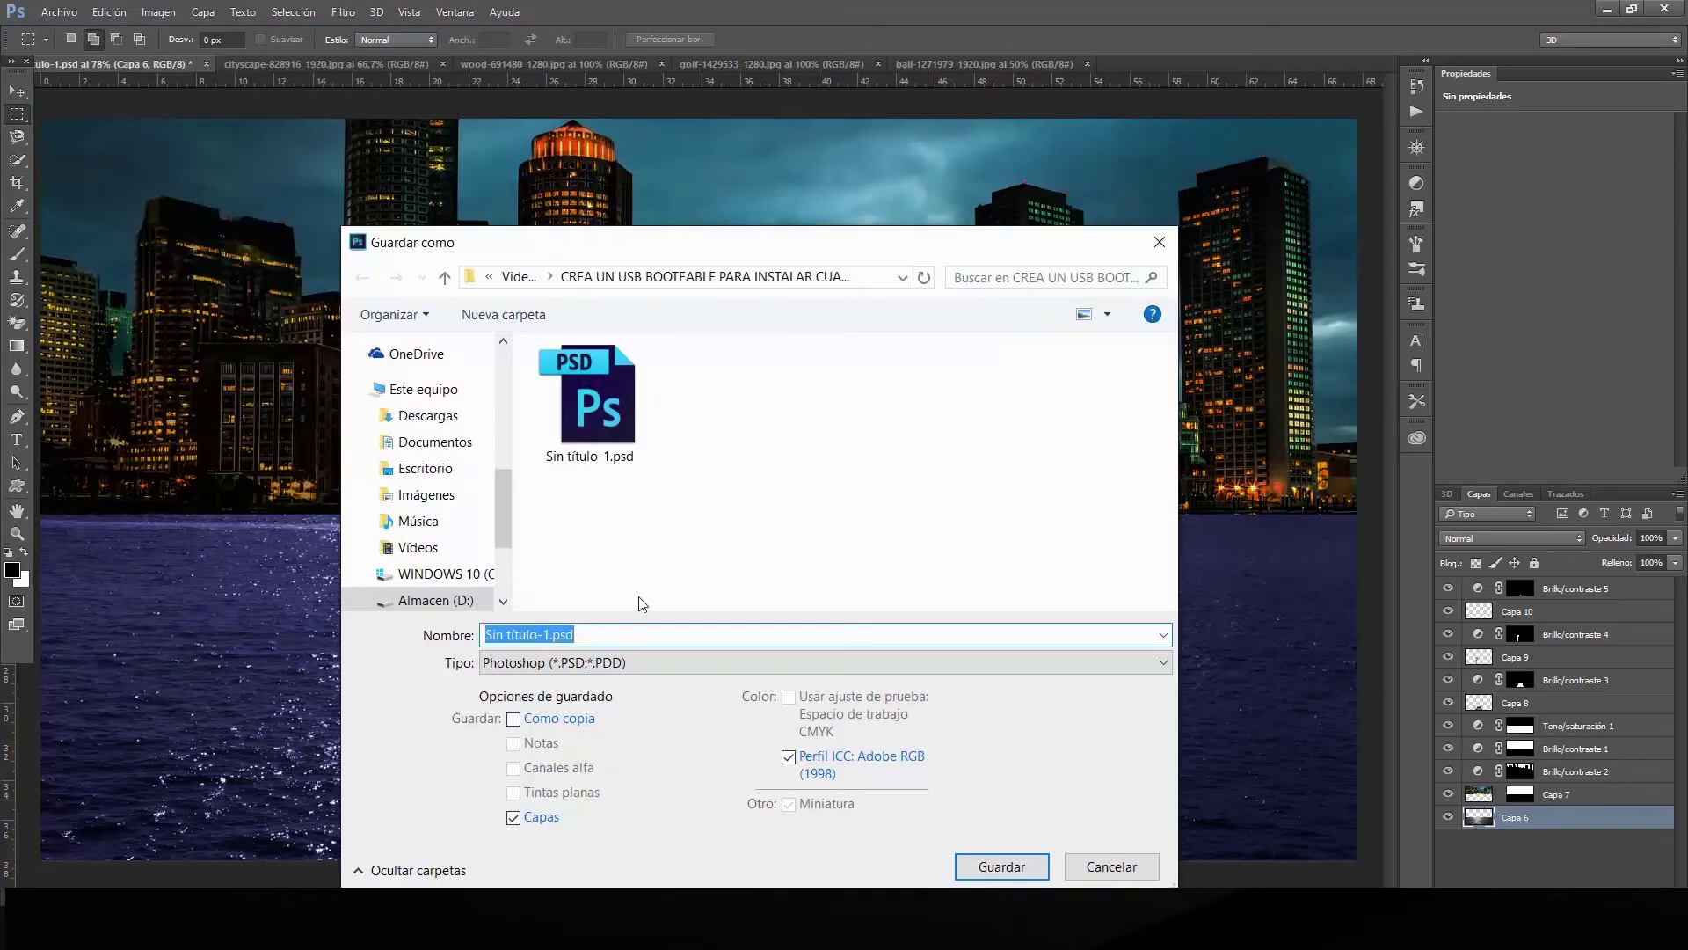
left_click_drag(506, 486, 509, 433)
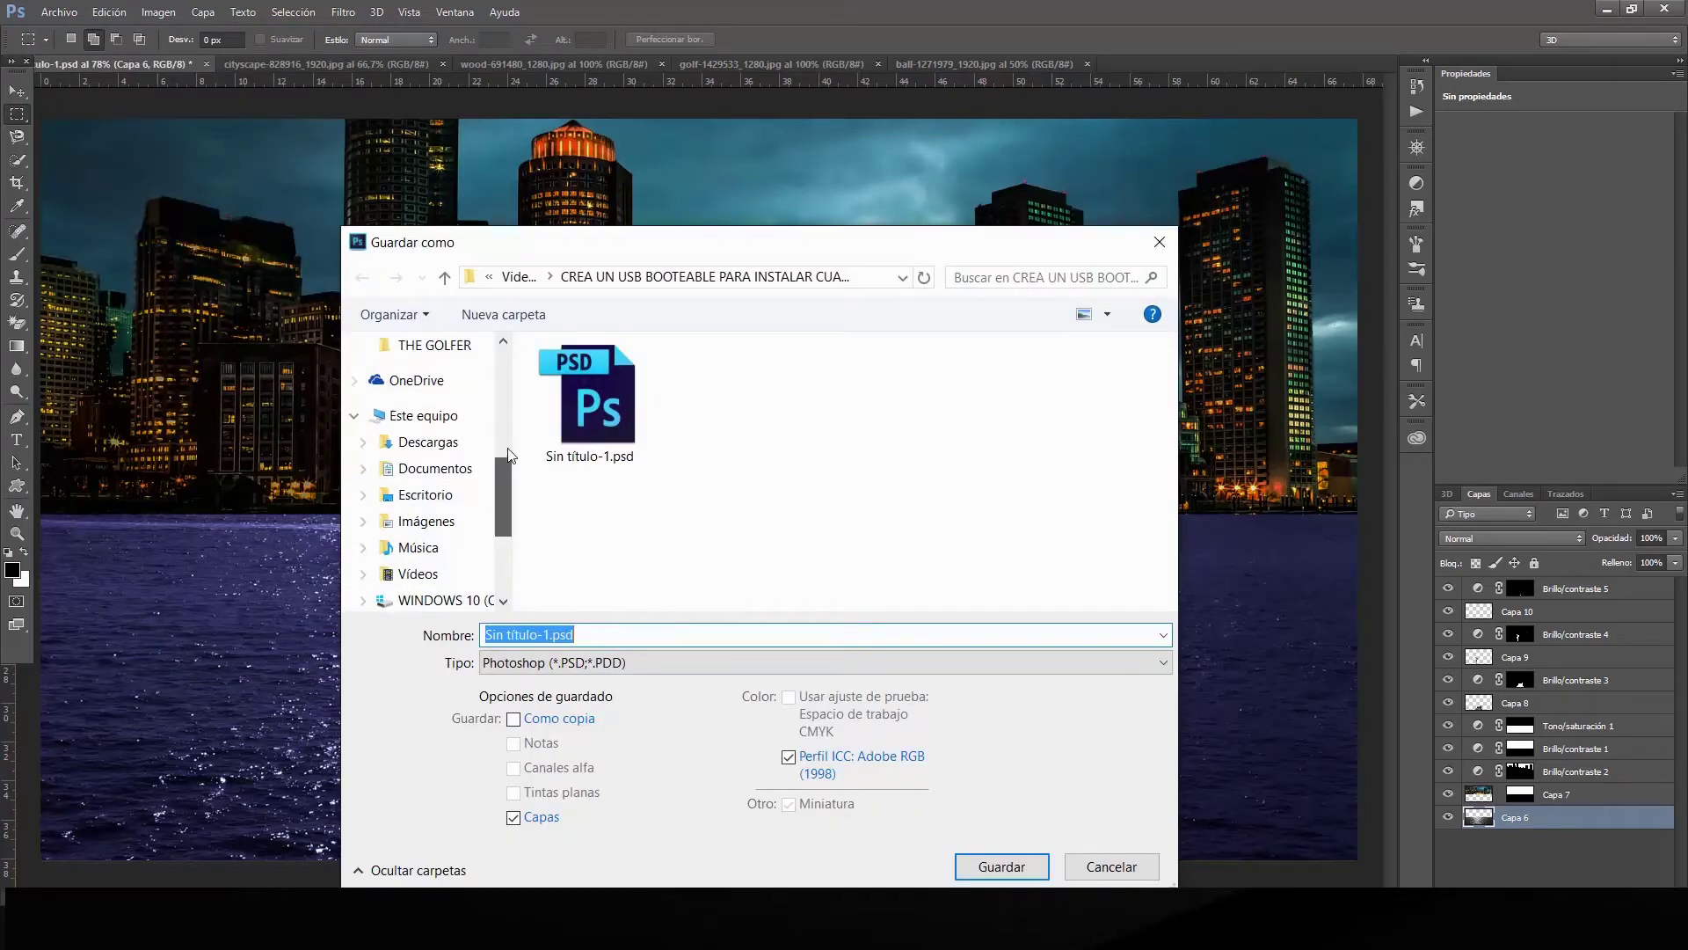
left_click(434, 477)
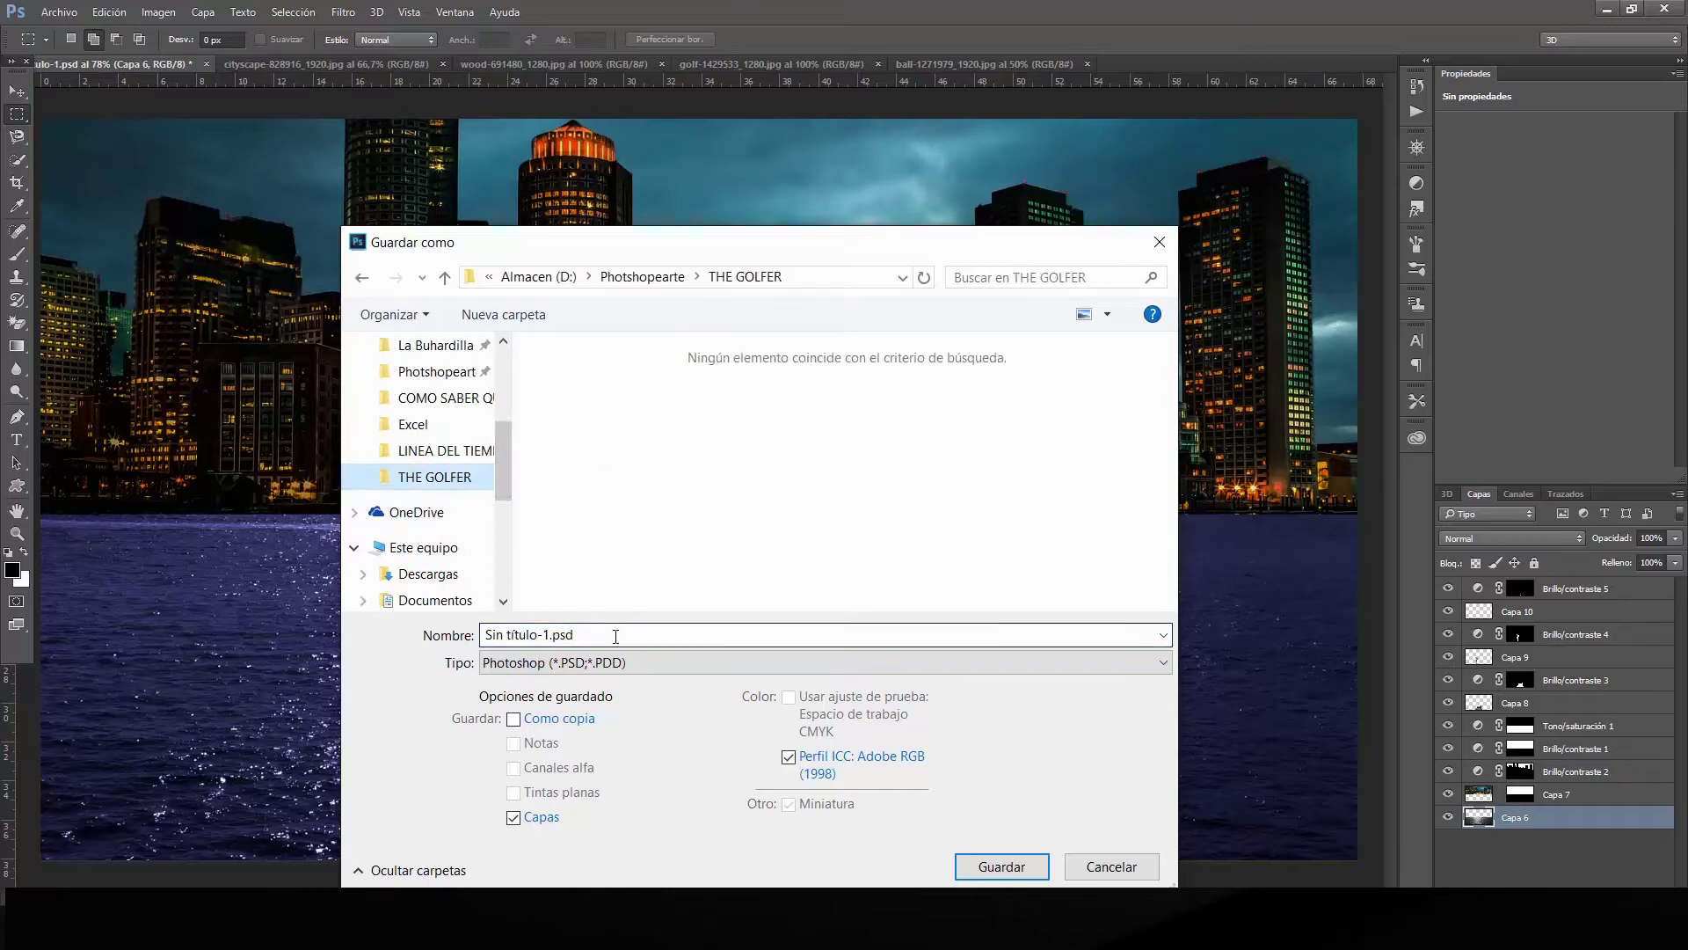
left_click(990, 868)
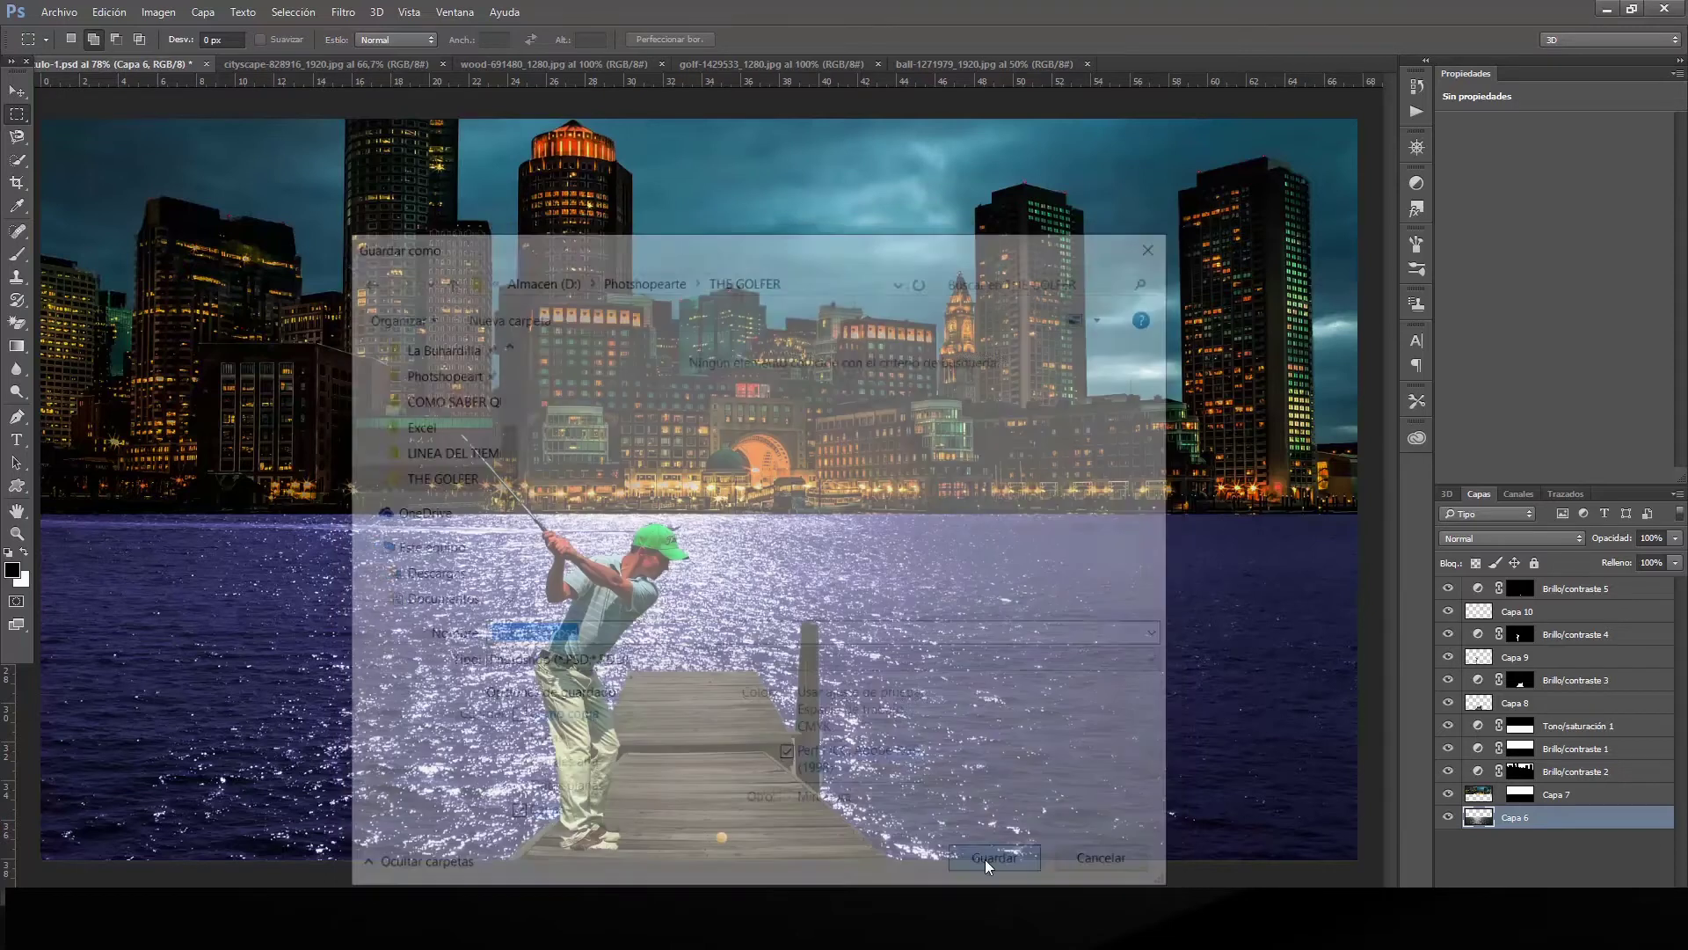
left_click(758, 158)
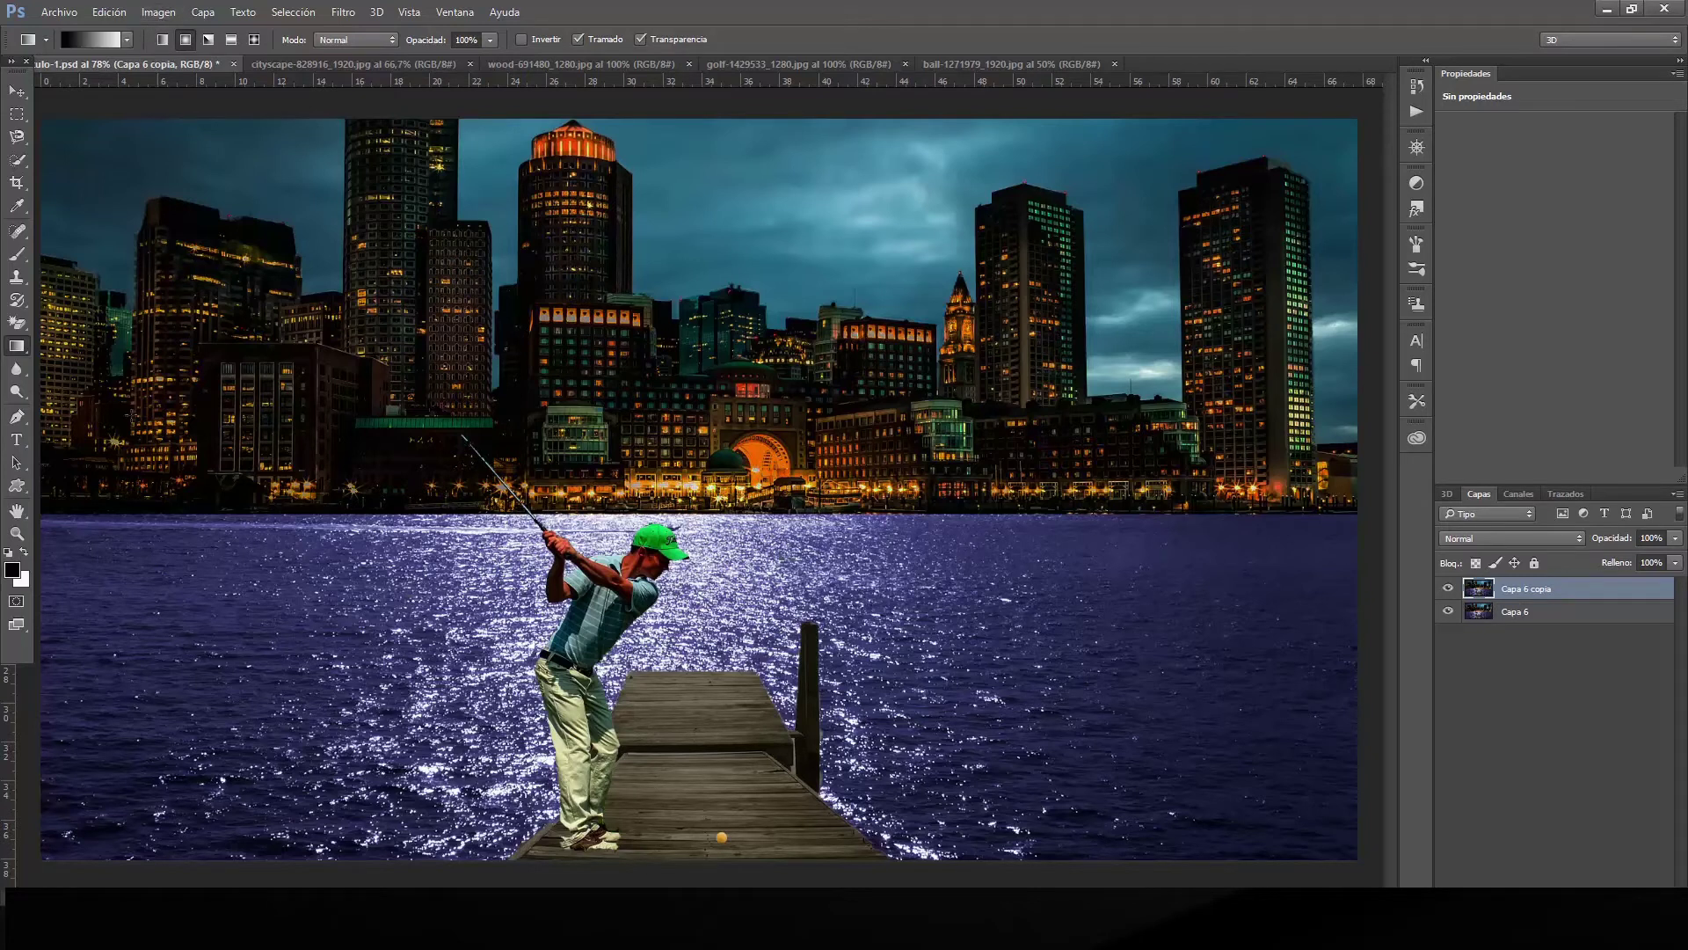
Wash out Capa 6 copia with Levels, setting the output black level to 186.
left_click(158, 14)
mouse_move(177, 66)
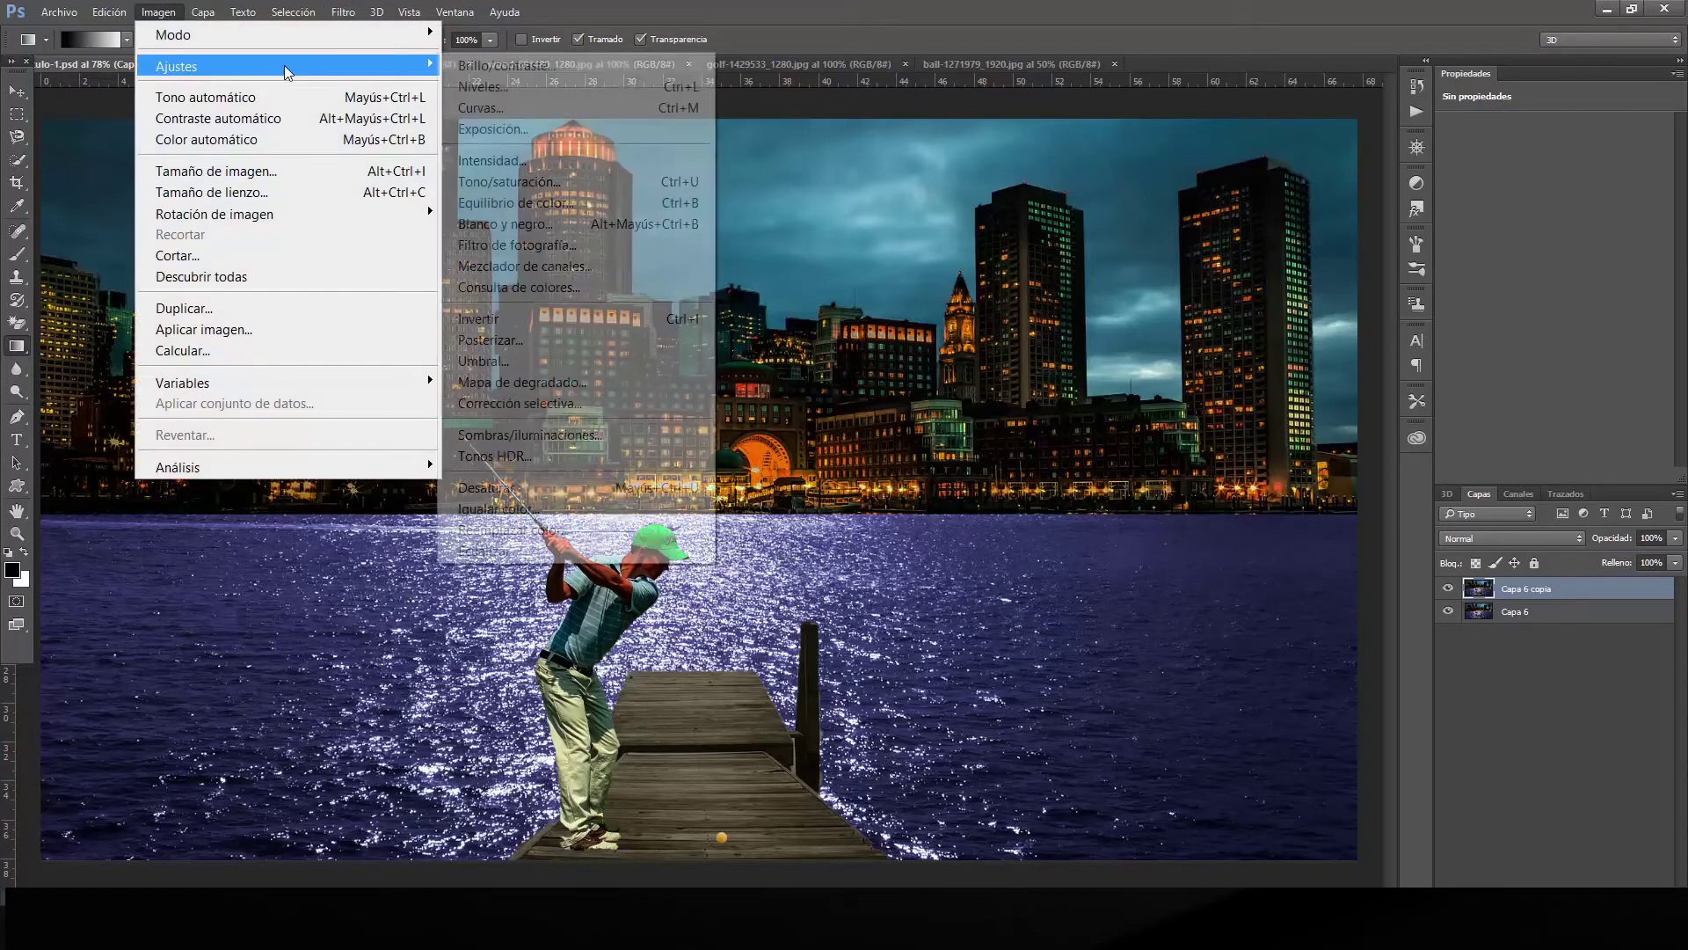
left_click(553, 95)
left_click(784, 481)
type("186")
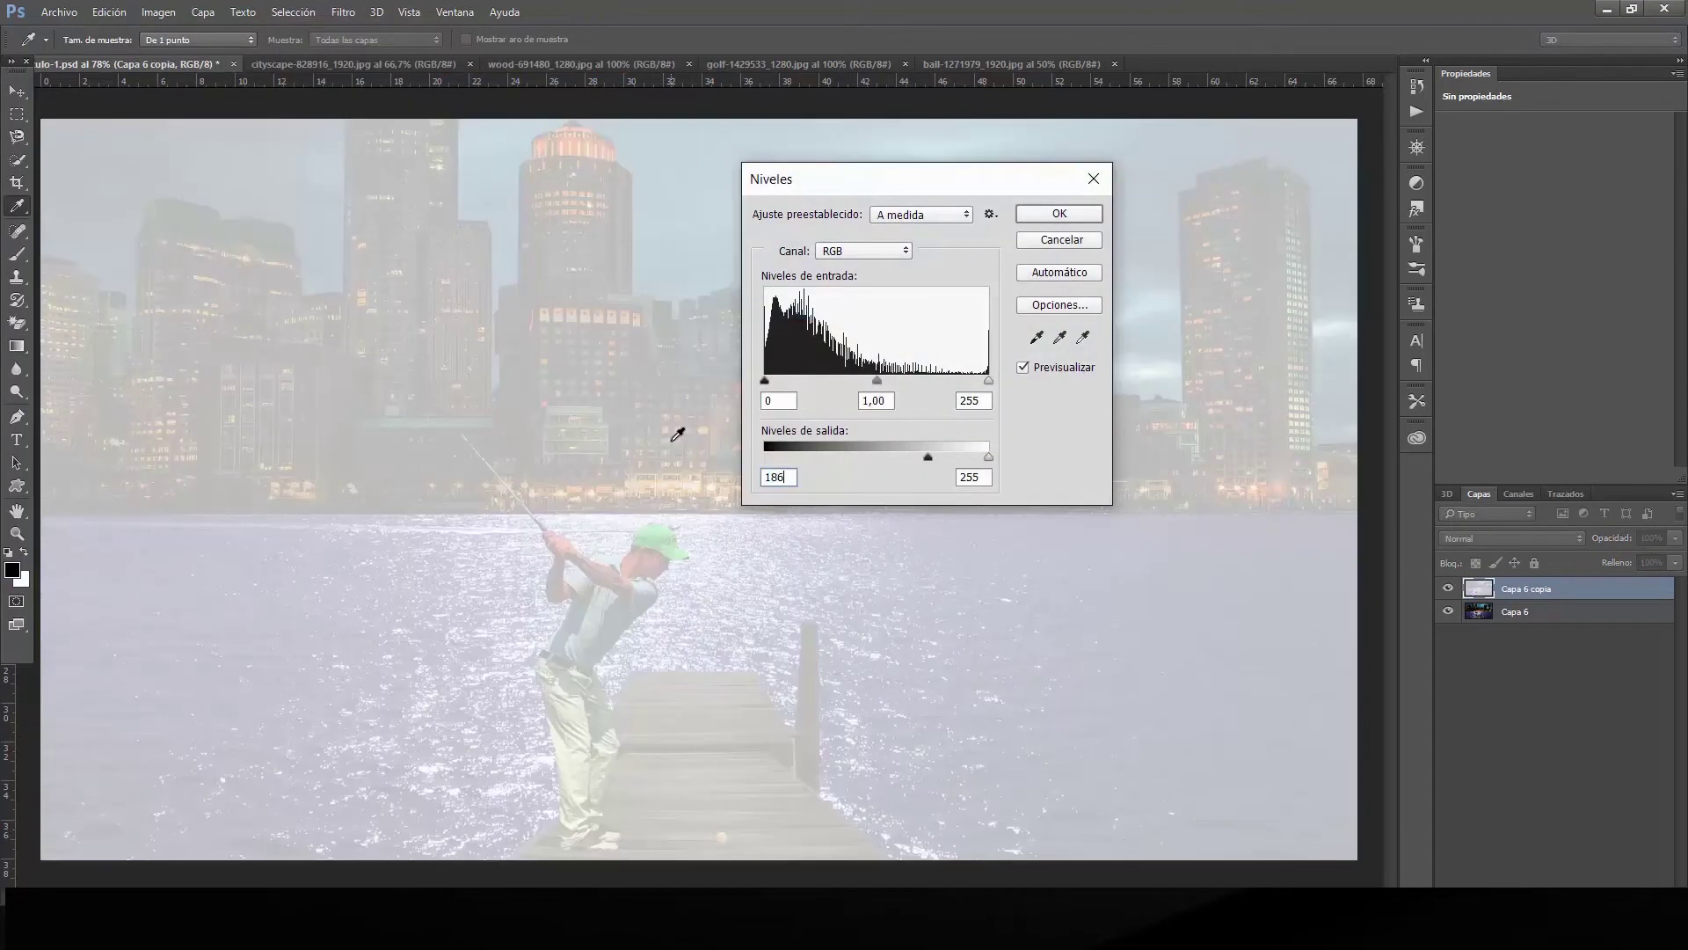
left_click(1073, 213)
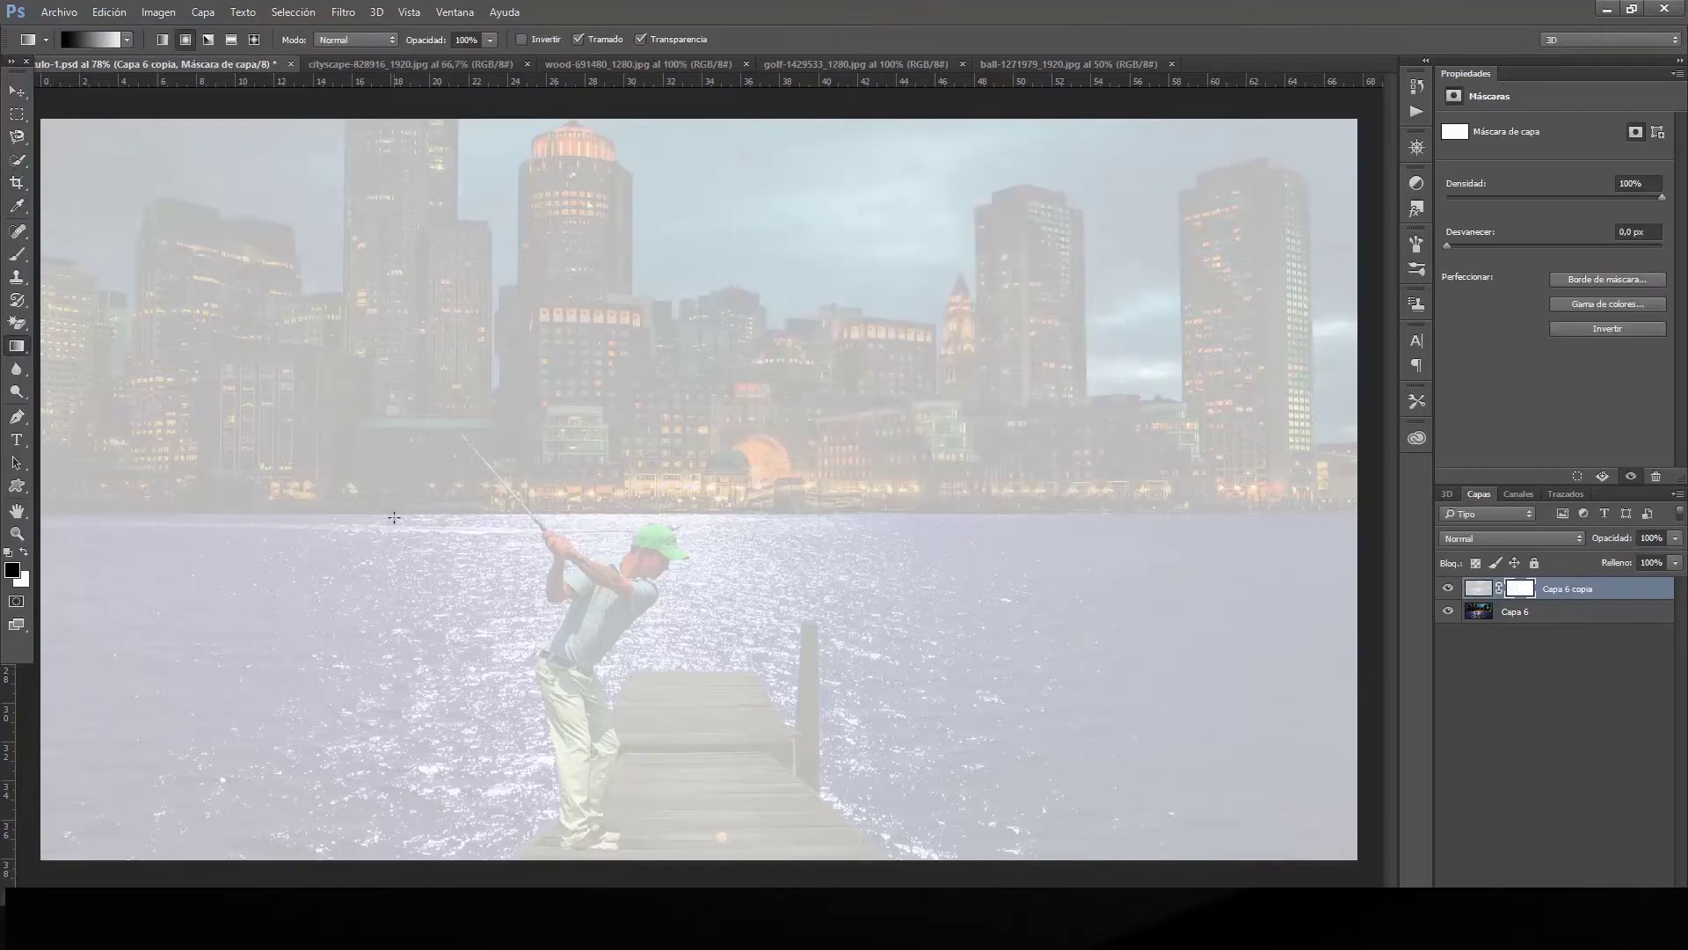
Fade the haze toward the bottom with a bottom-to-top gradient on the layer mask.
right_click(18, 351)
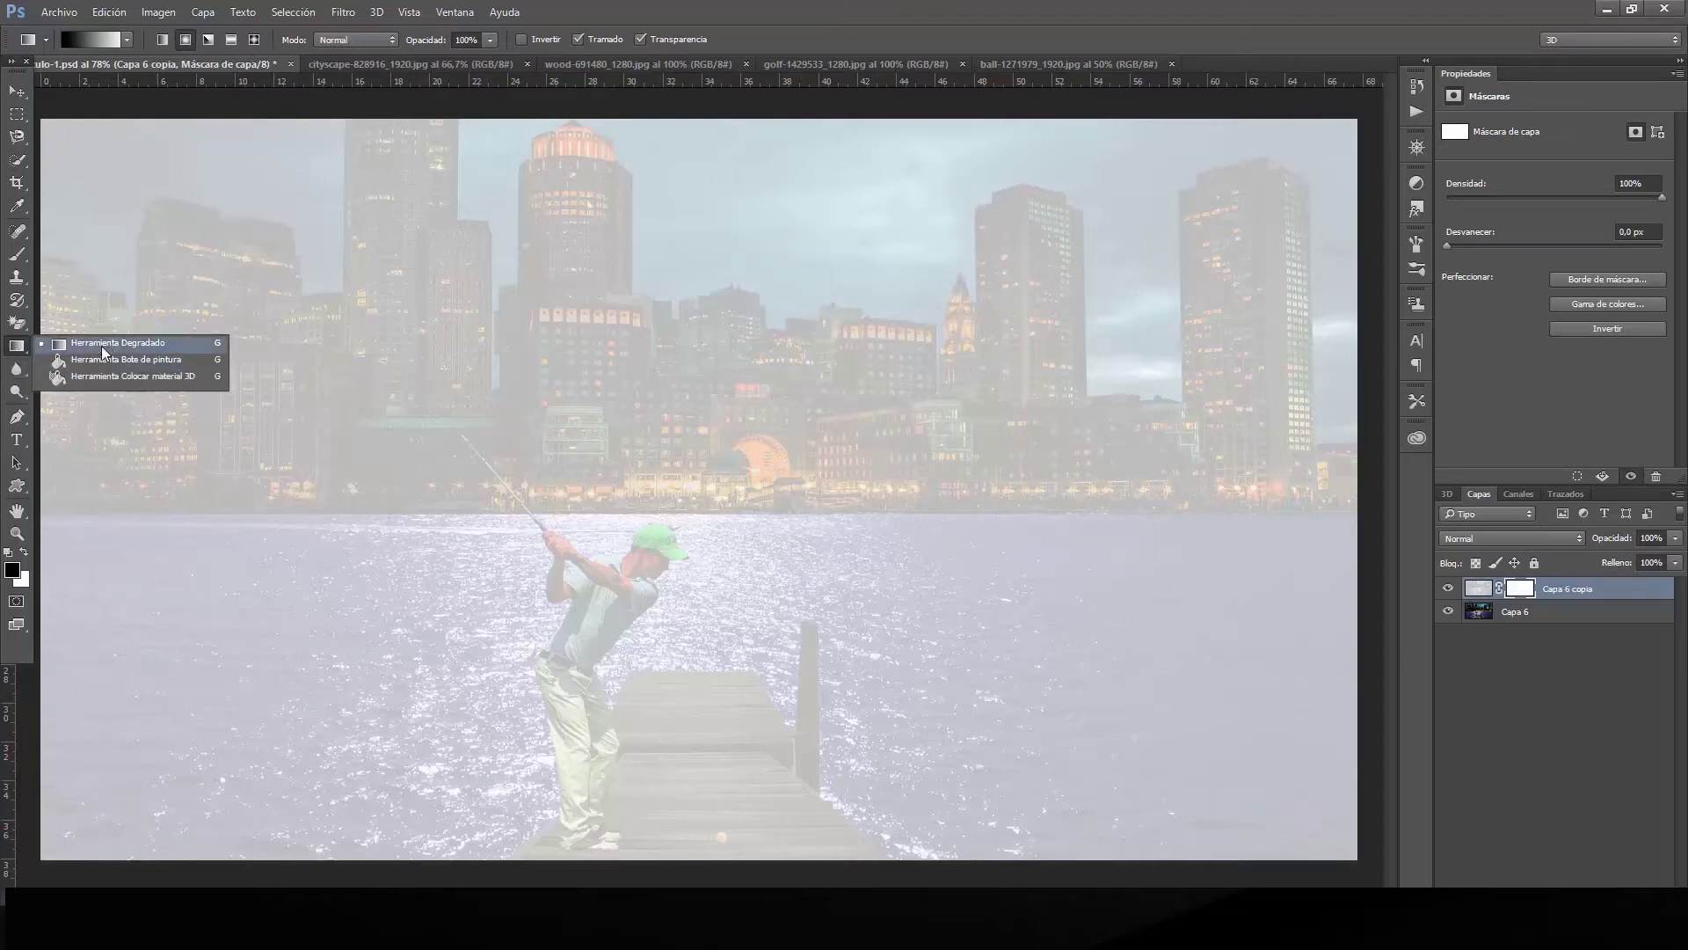
left_click(106, 342)
left_click(128, 42)
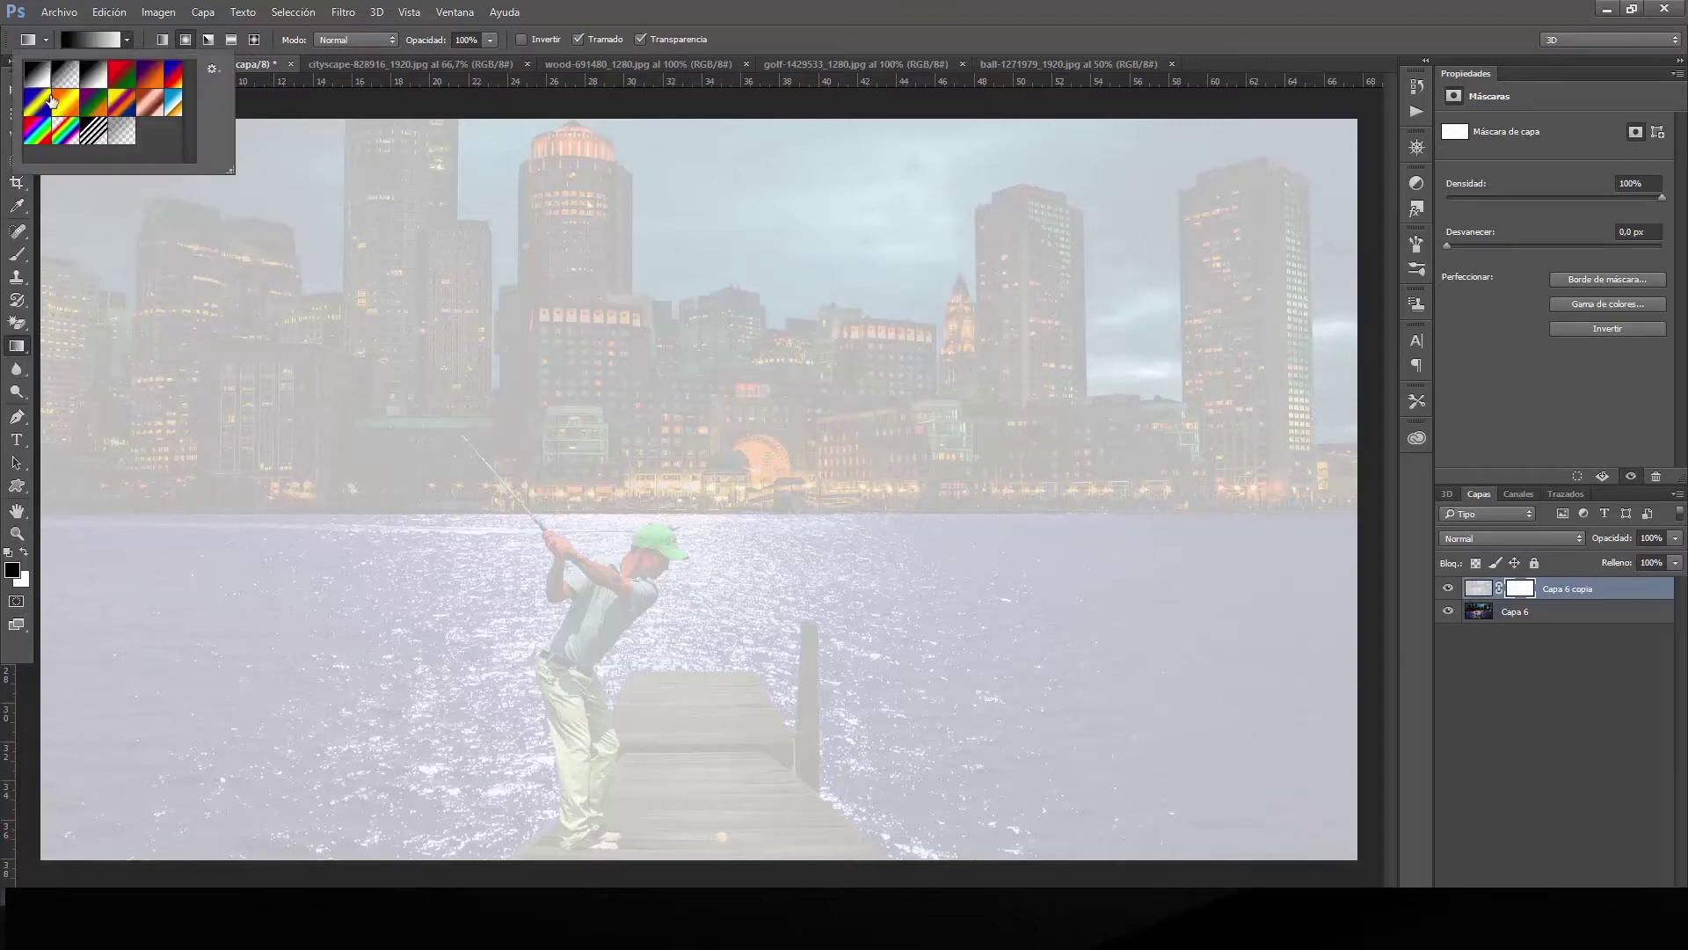
left_click(799, 21)
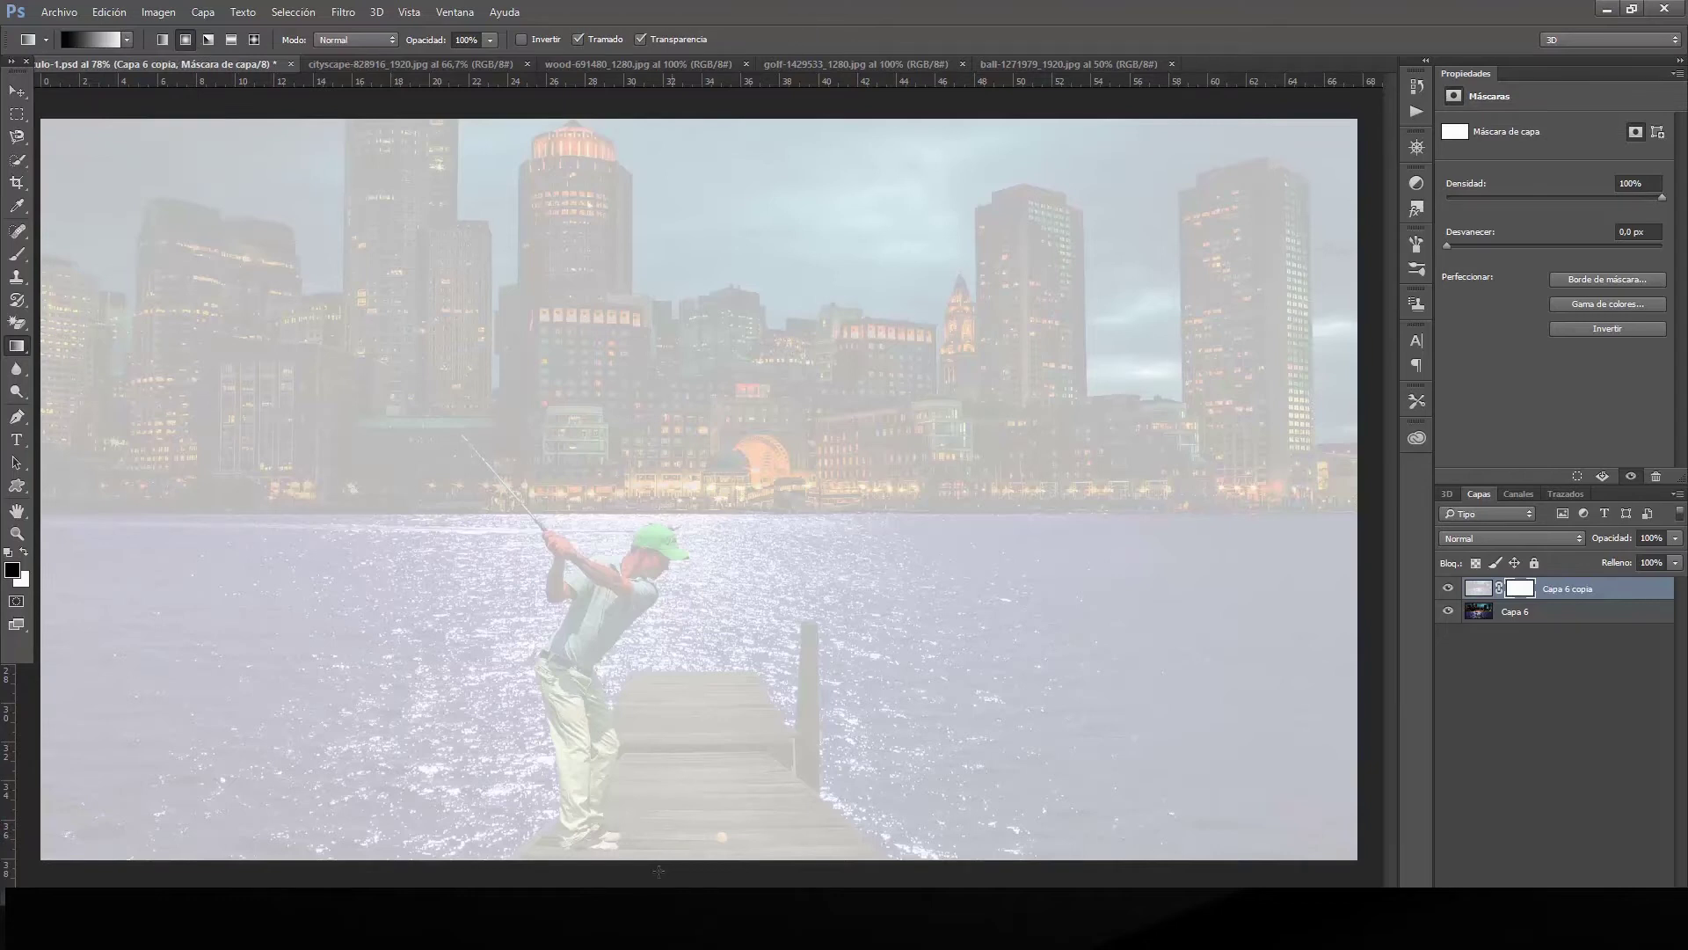
left_click_drag(680, 856, 708, 167)
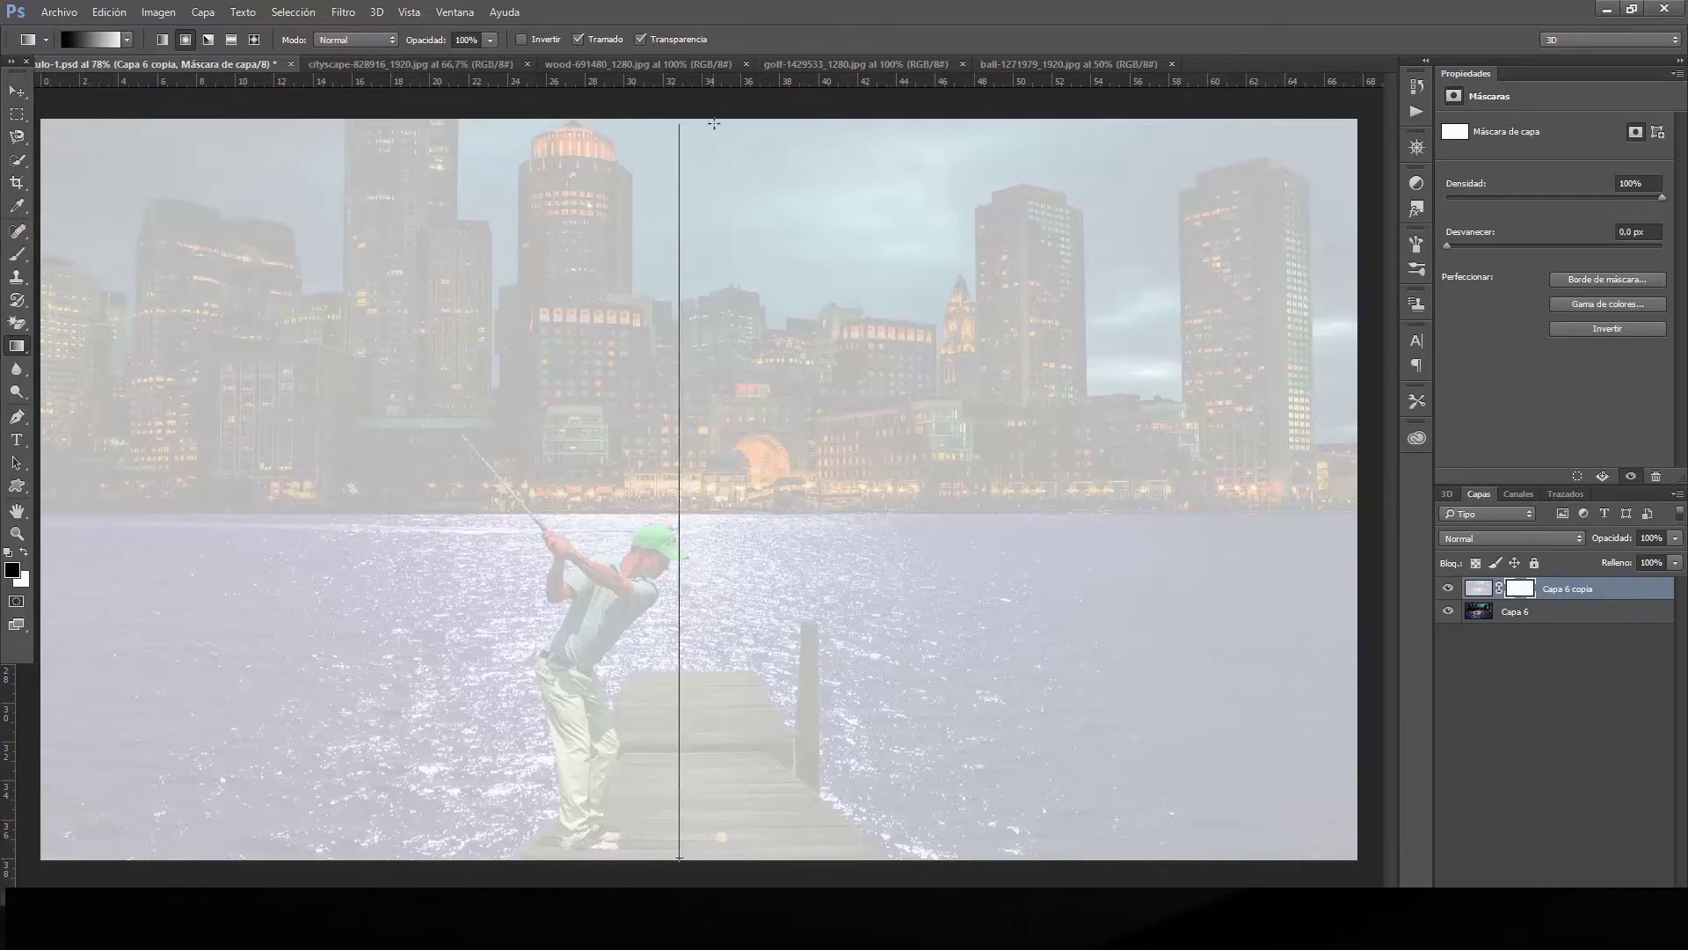
left_click_drag(715, 118, 716, 119)
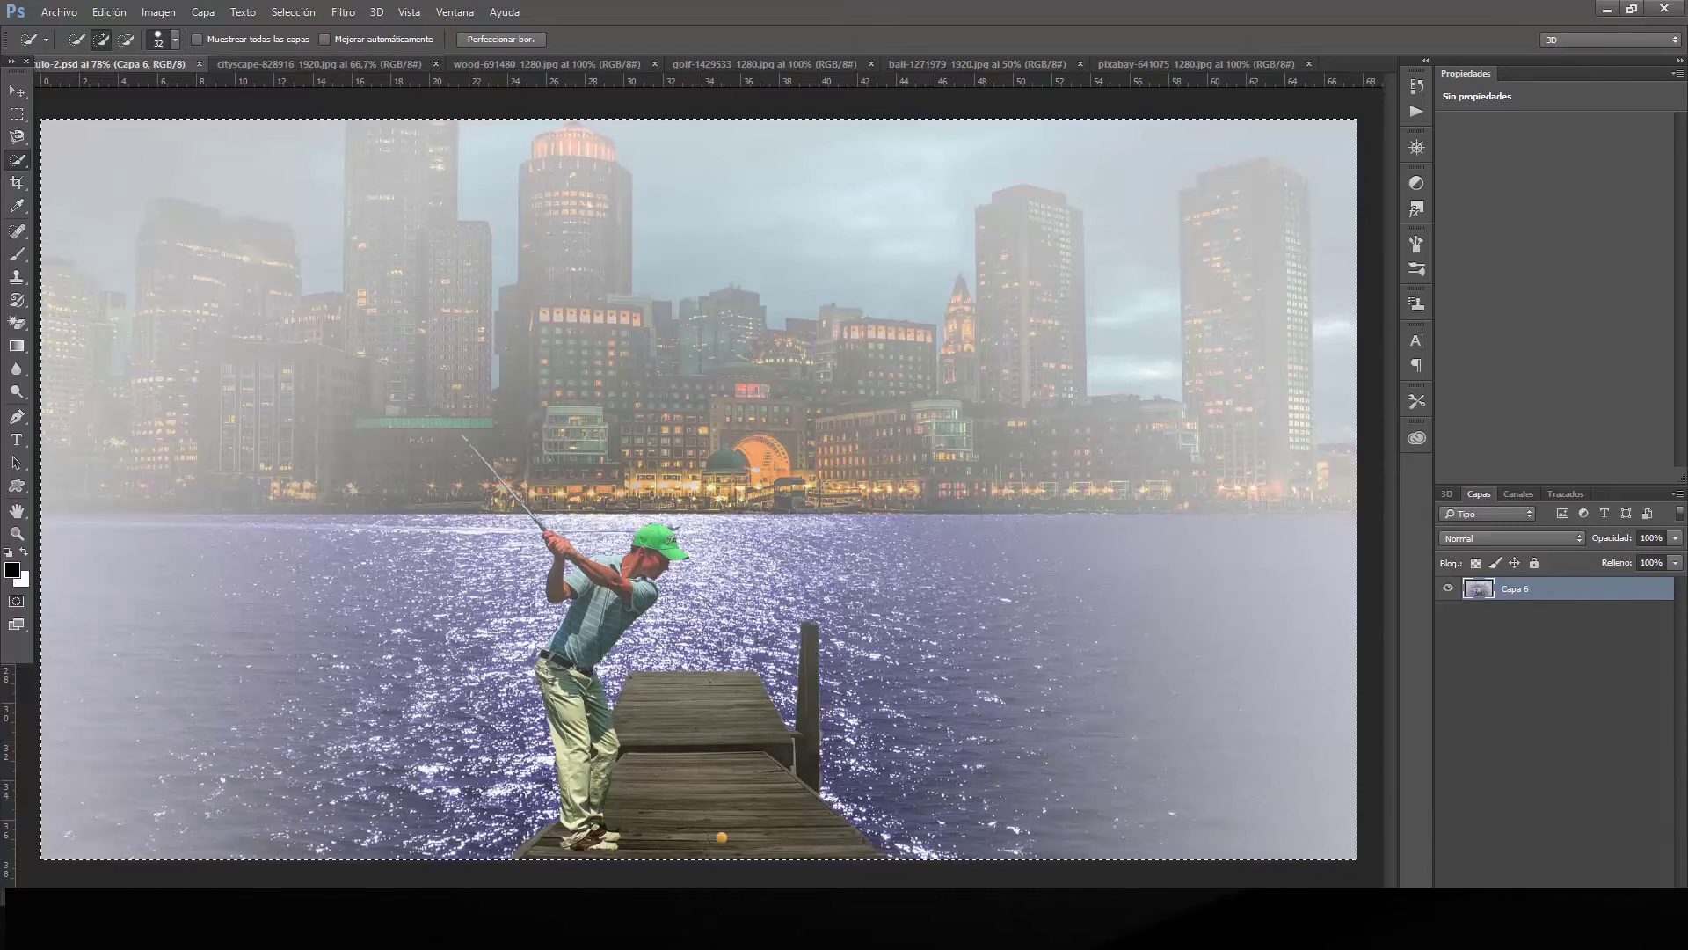
Add a new empty layer Capa 7 and fill it with black.
key("ctrl+shift+alt+n")
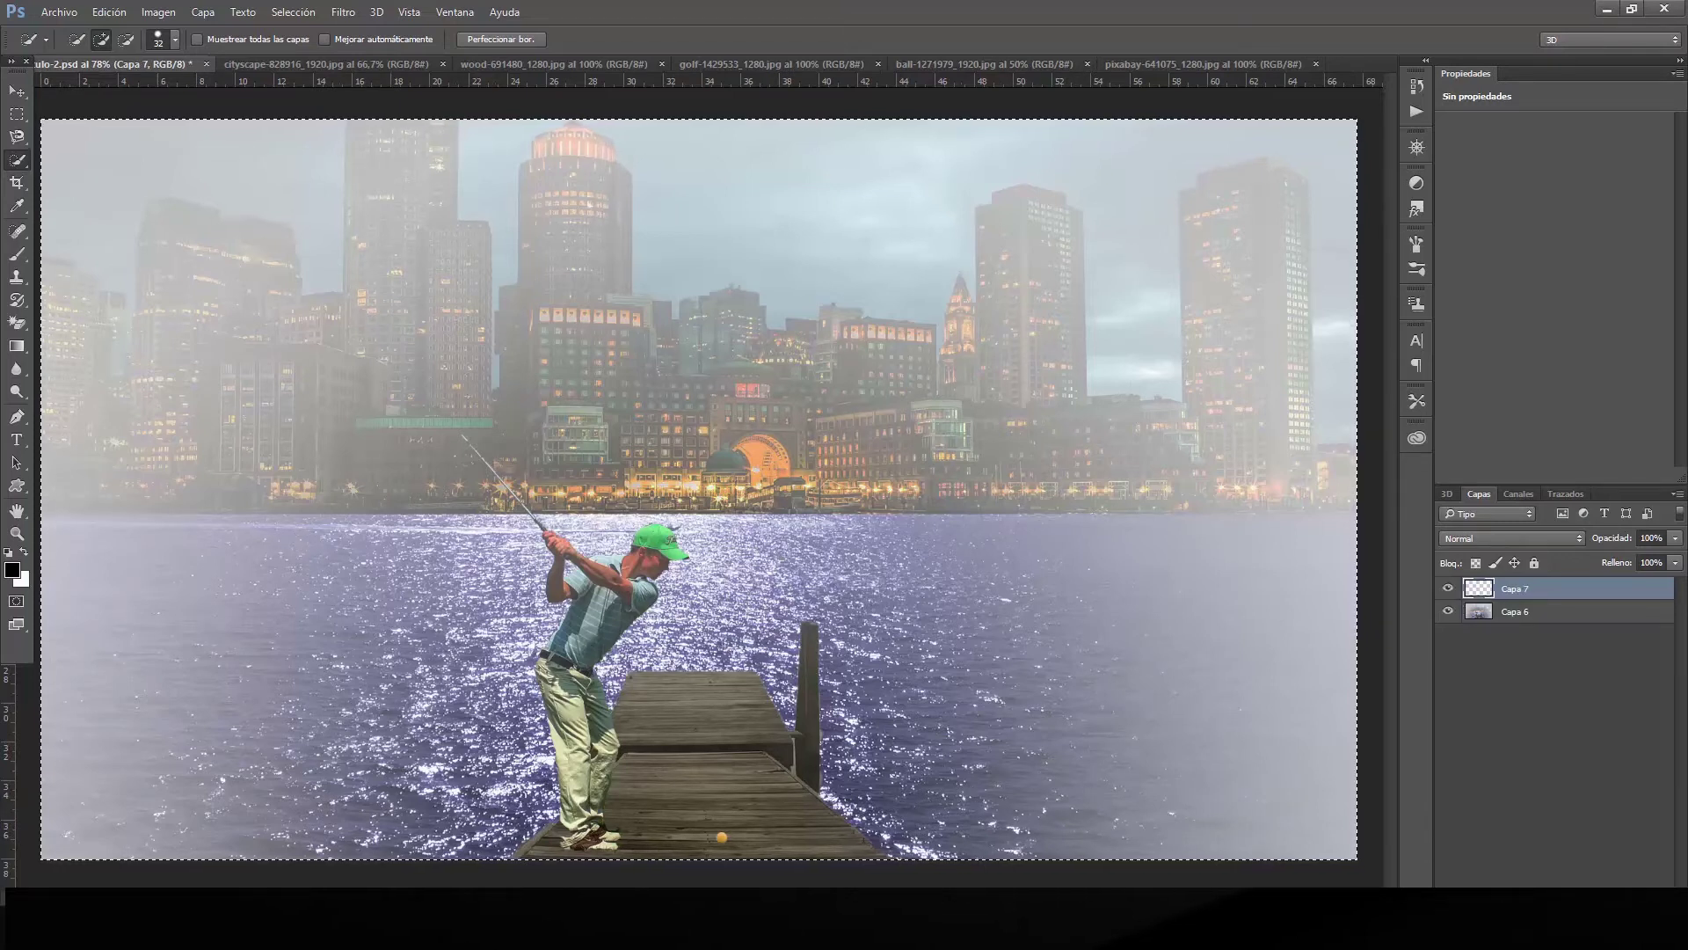
left_click(13, 571)
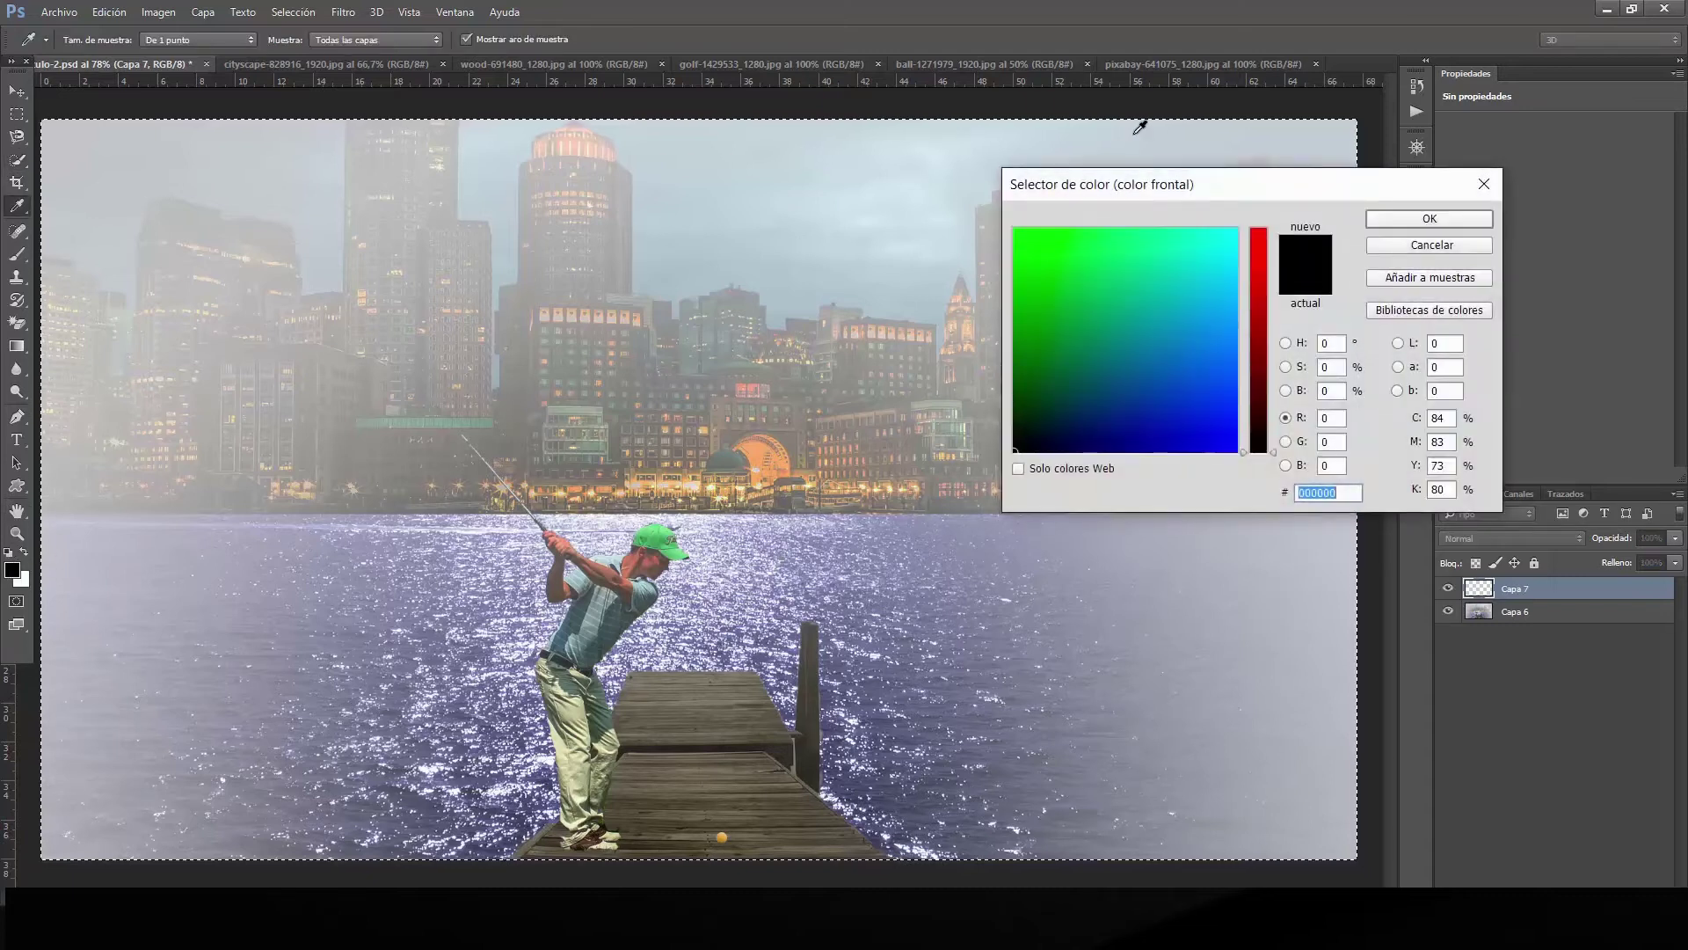
left_click(15, 348)
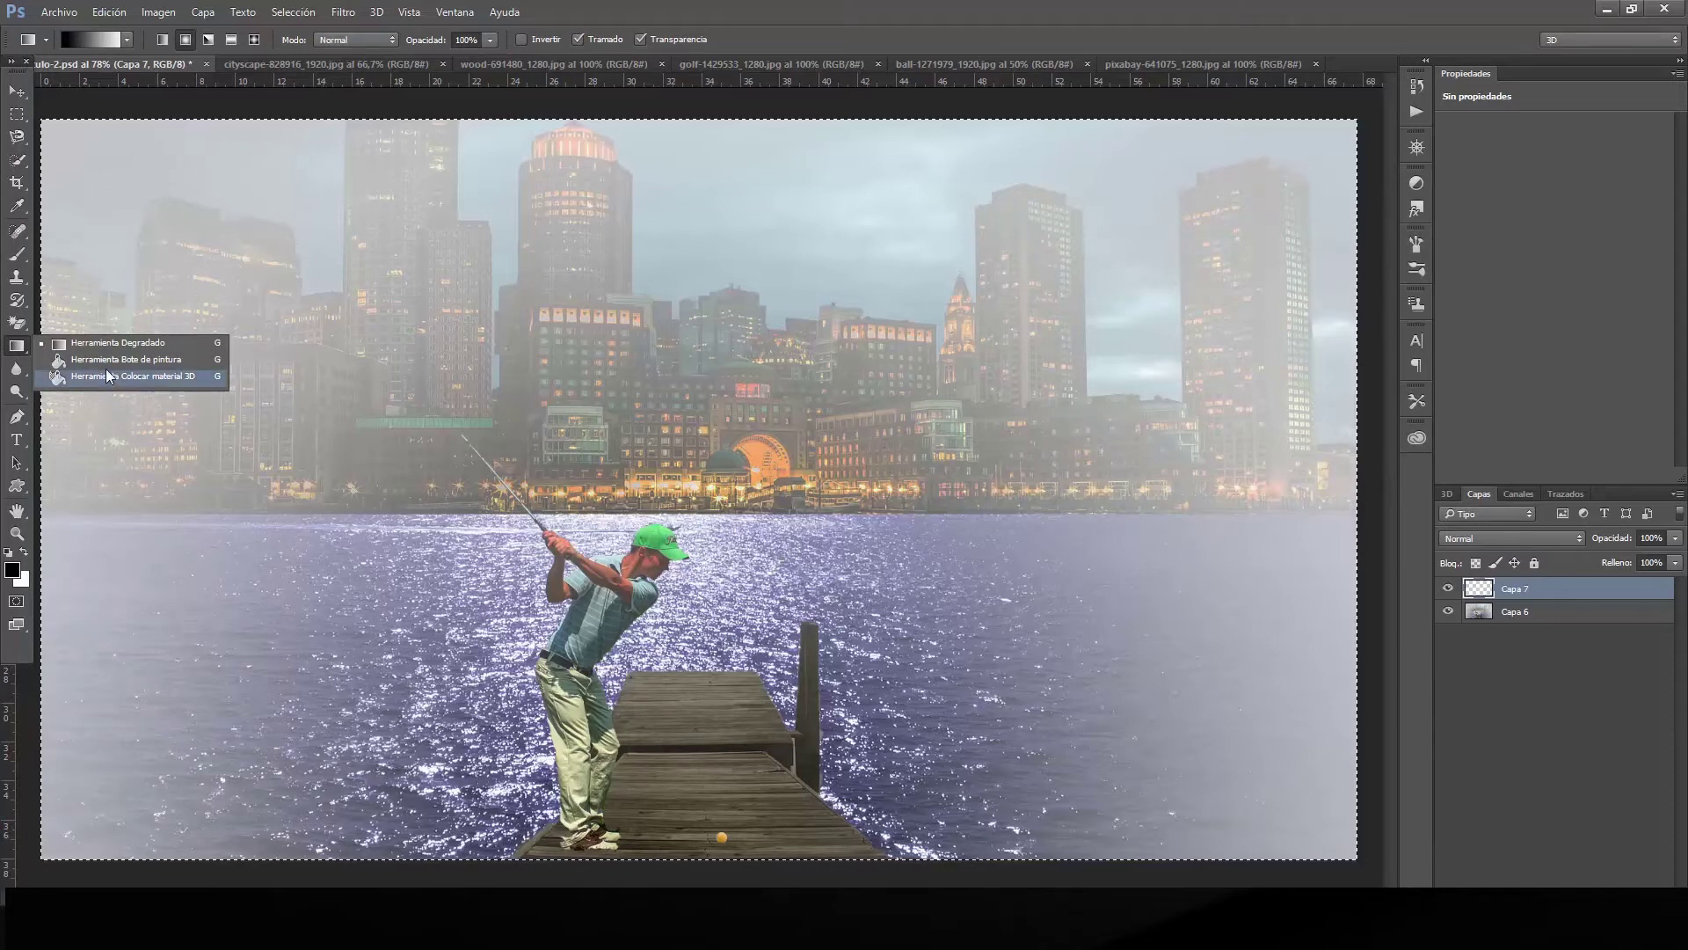
key("Escape")
key("shift+g")
left_click(315, 308)
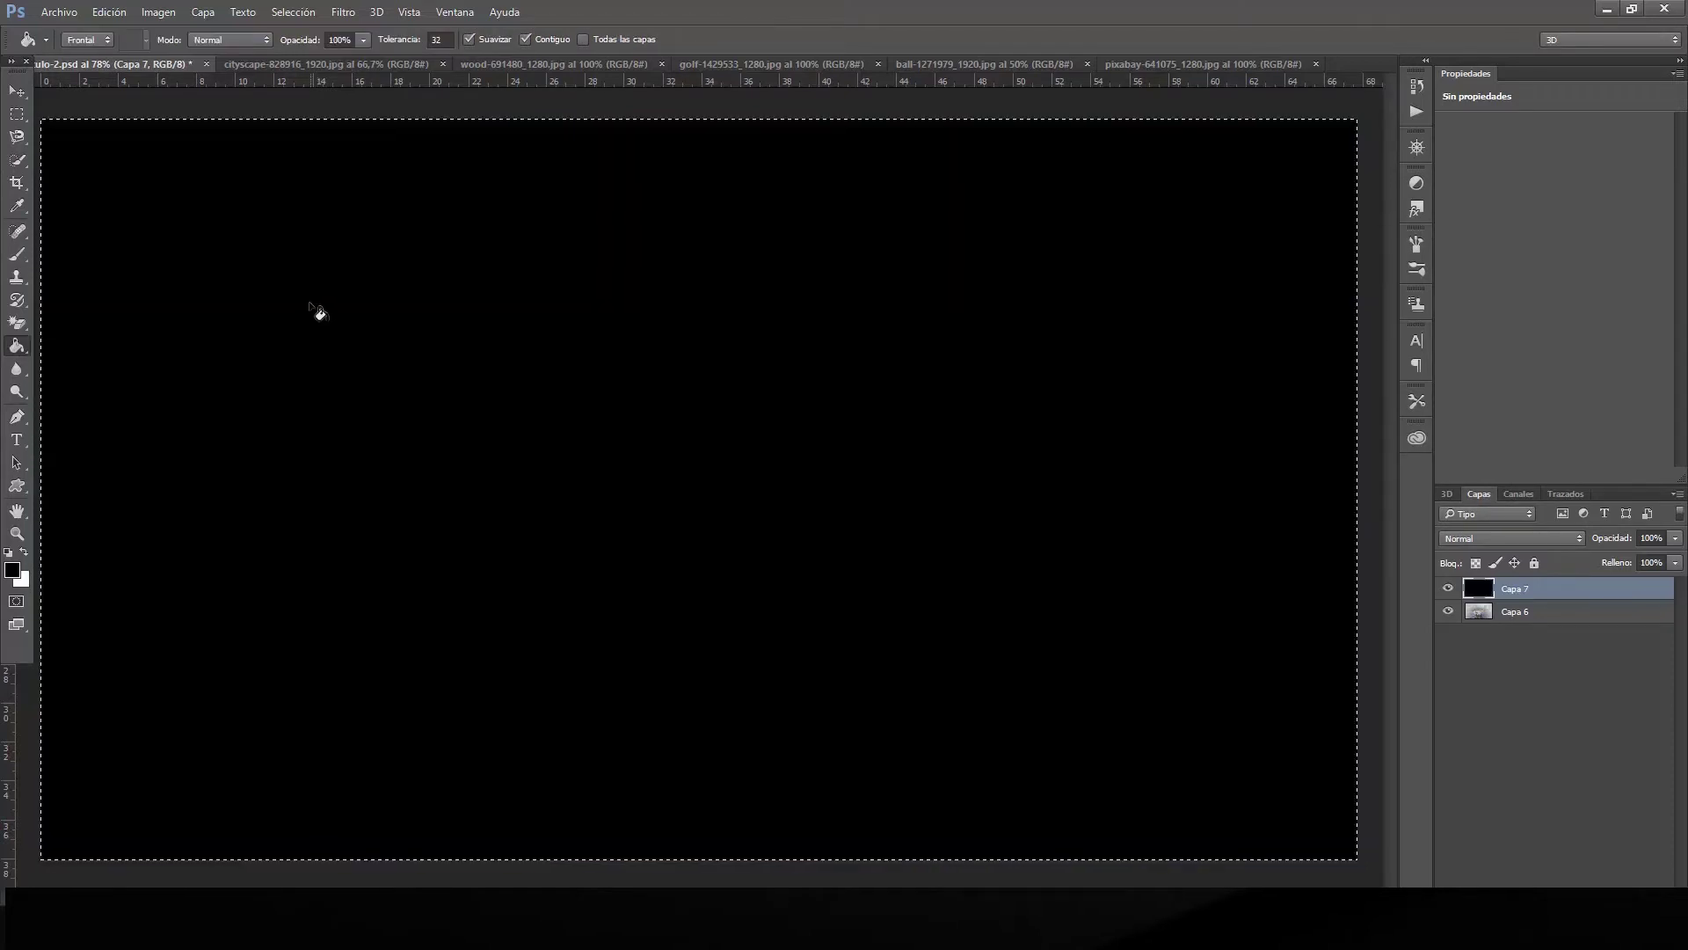
Apply the Fibras render filter with variance 60 and intensity 10 to Capa 7.
left_click(342, 13)
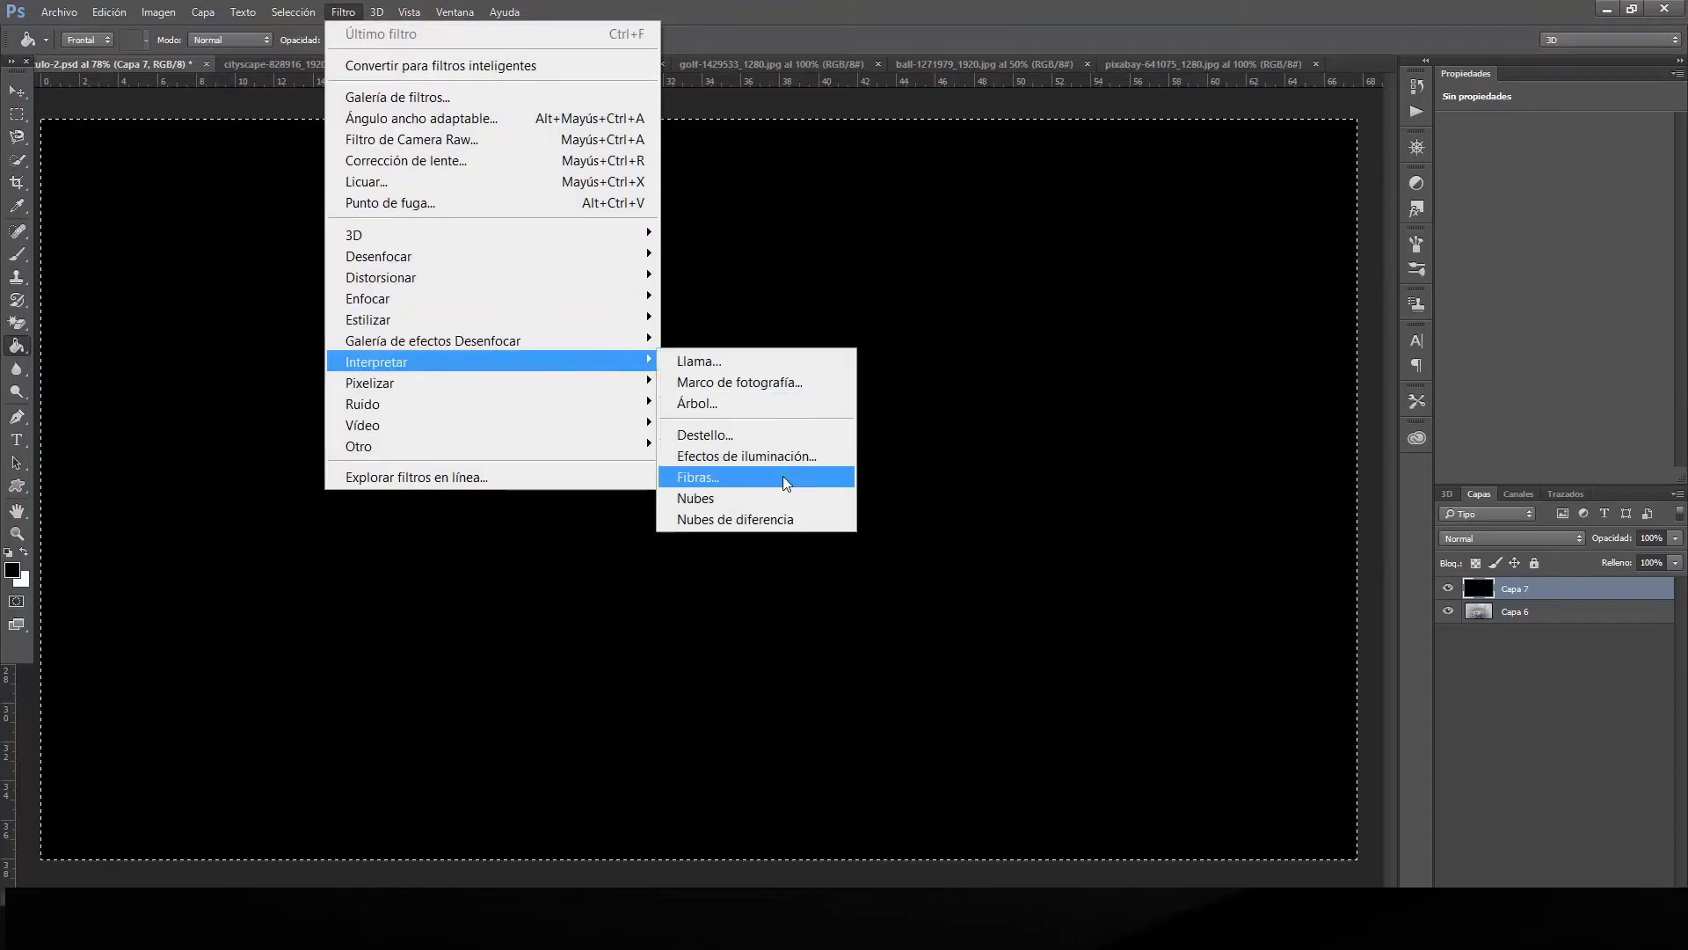
mouse_move(396, 361)
left_click(782, 476)
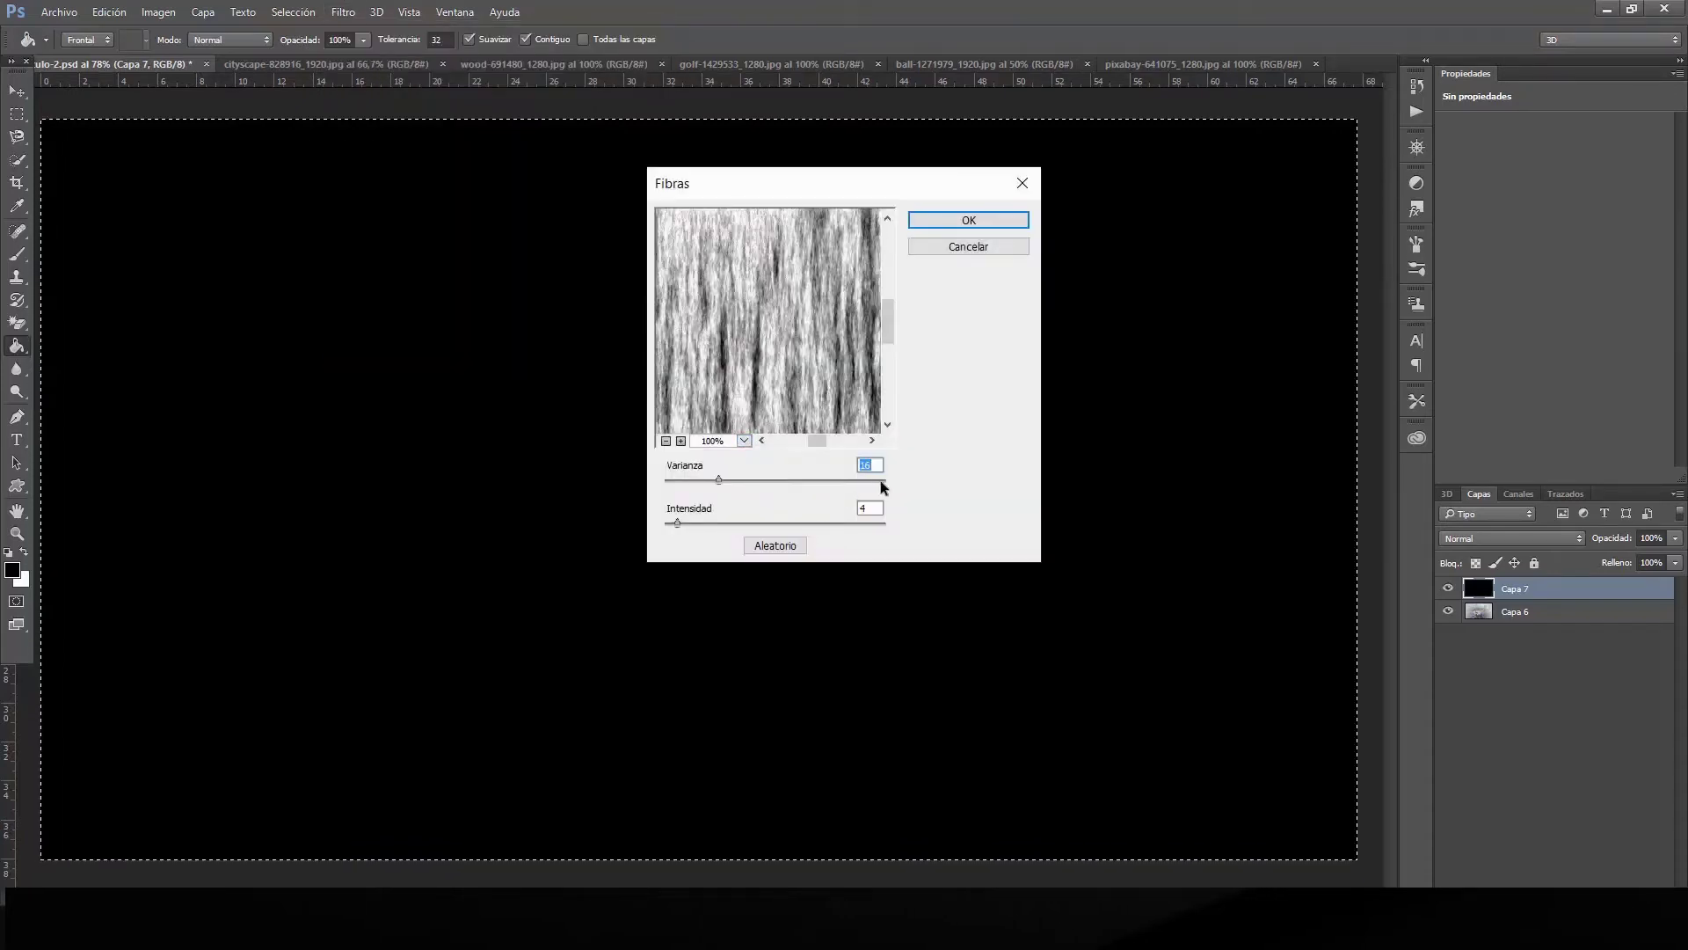
type("60")
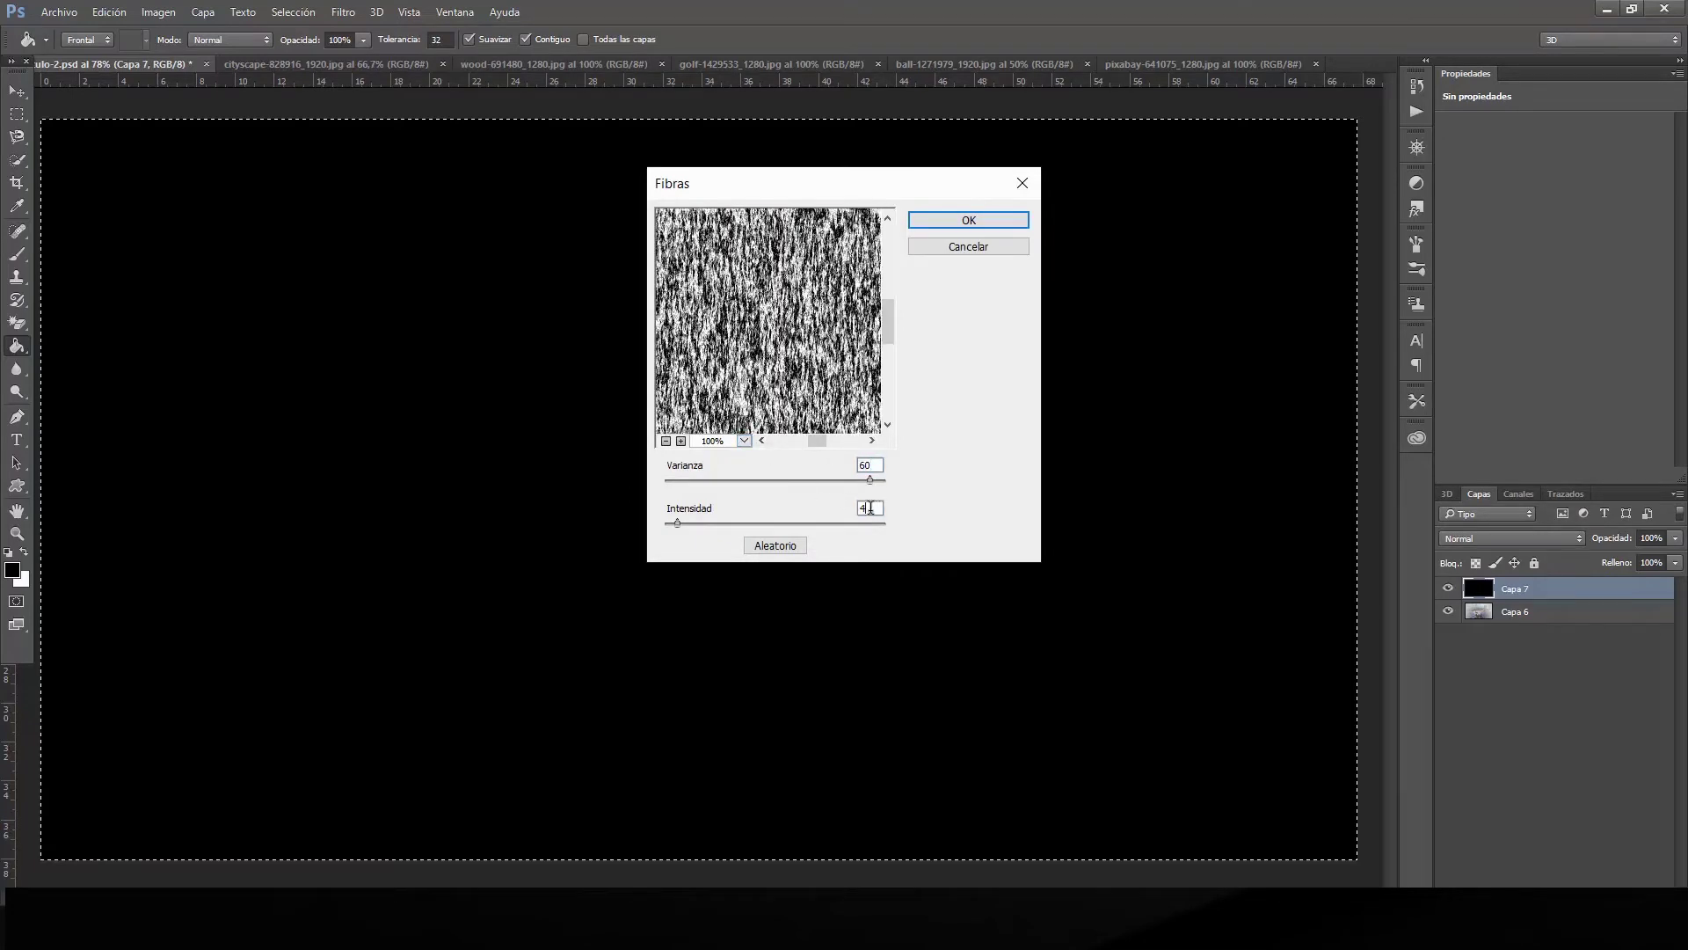
type("10")
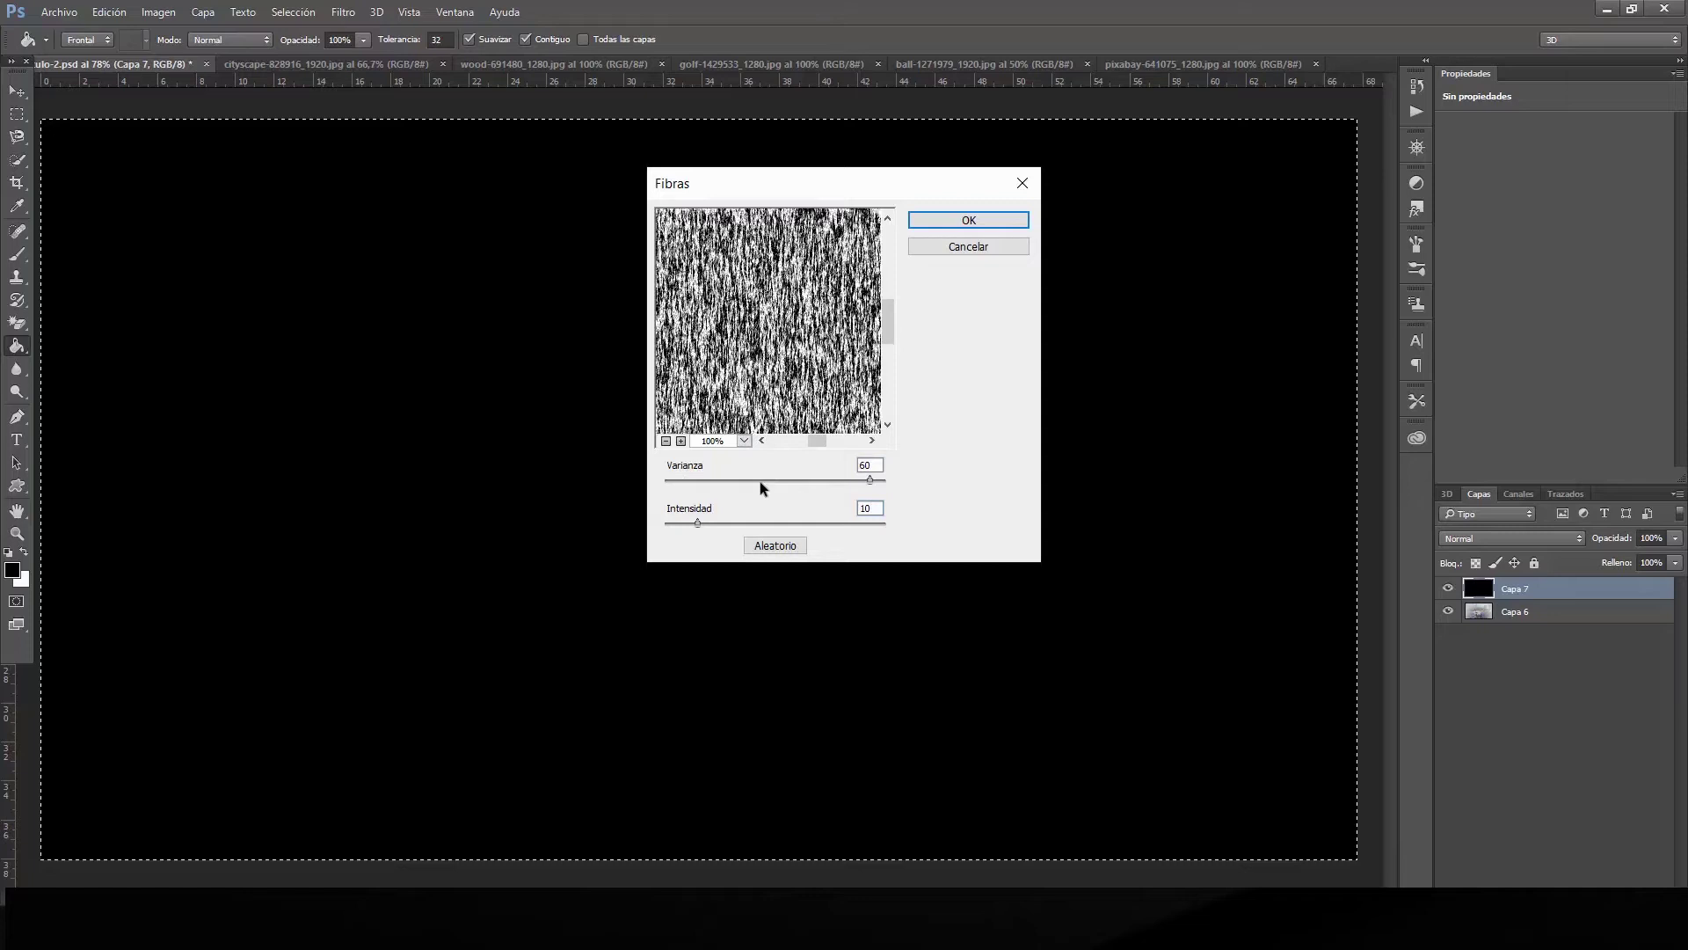
left_click(970, 221)
left_click(970, 221)
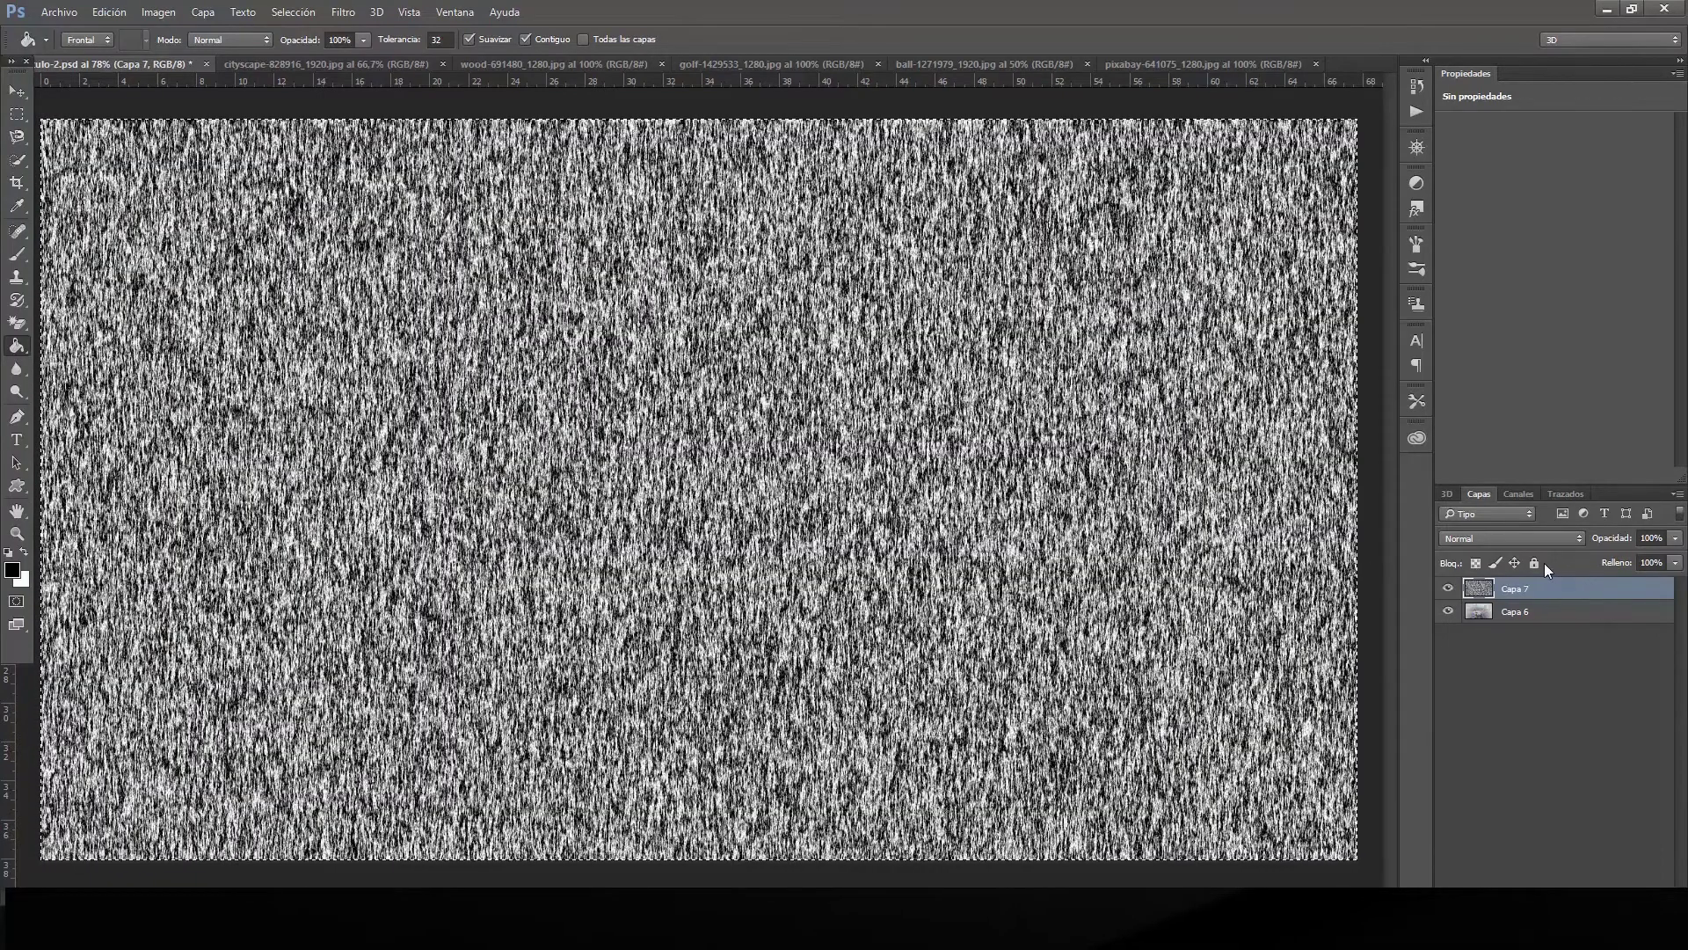
Set Capa 7 to 30% opacity and motion-blur it at angle 60°, distance 40.
left_click(1596, 540)
type("30")
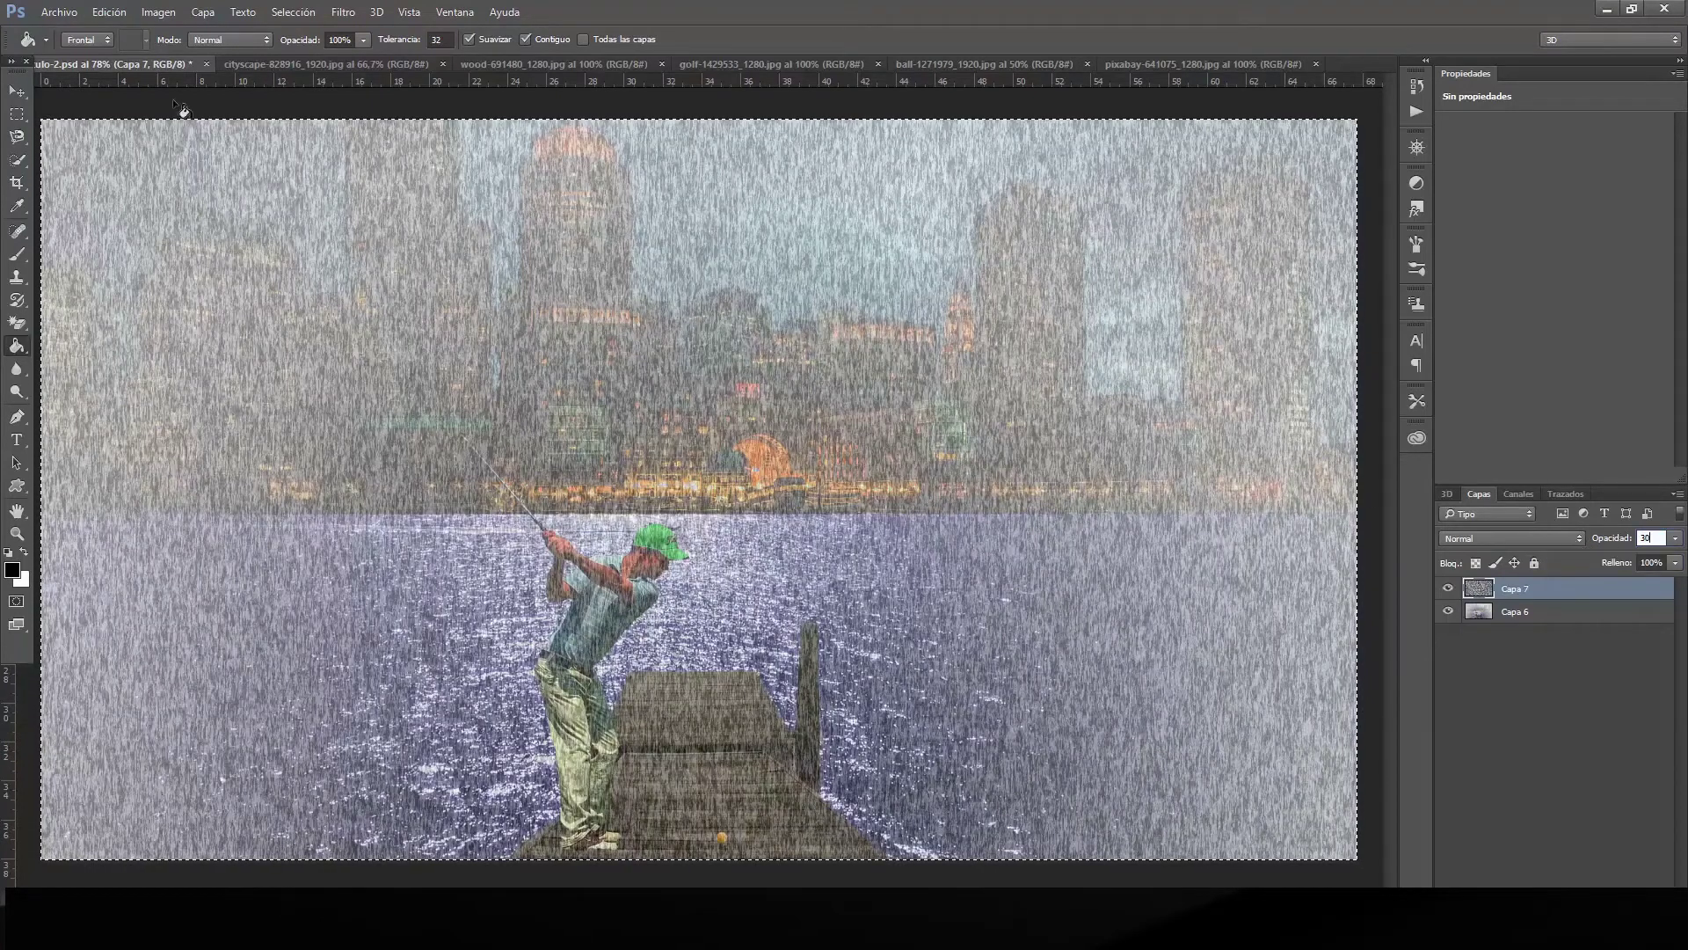
left_click(335, 15)
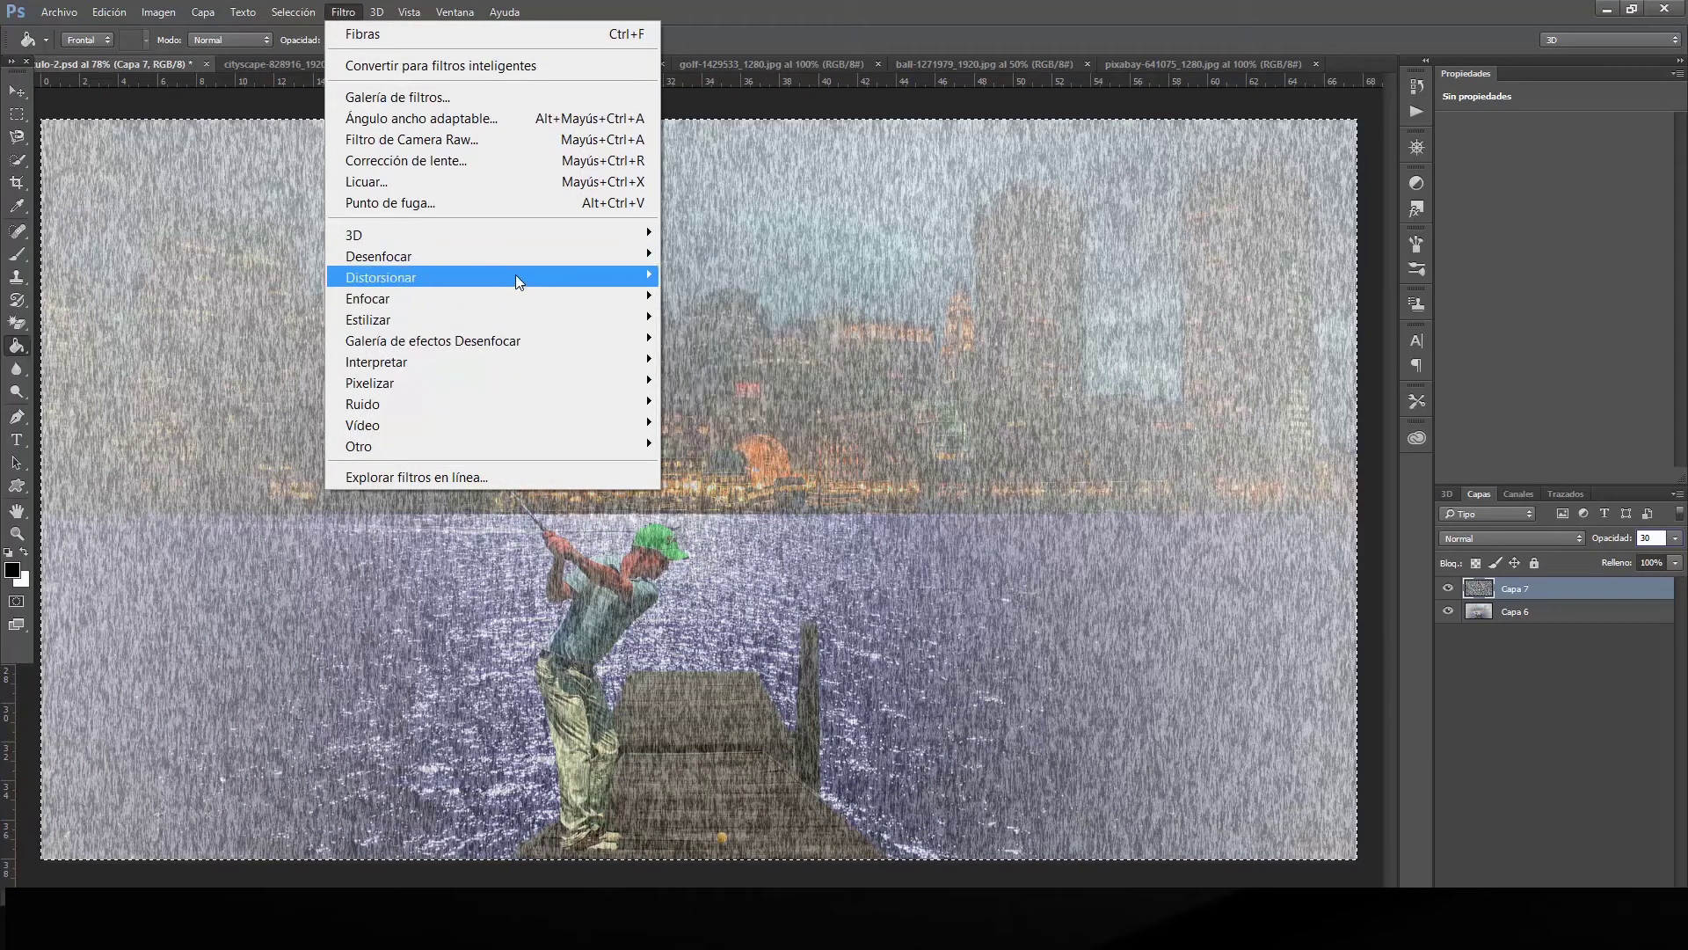
mouse_move(395, 256)
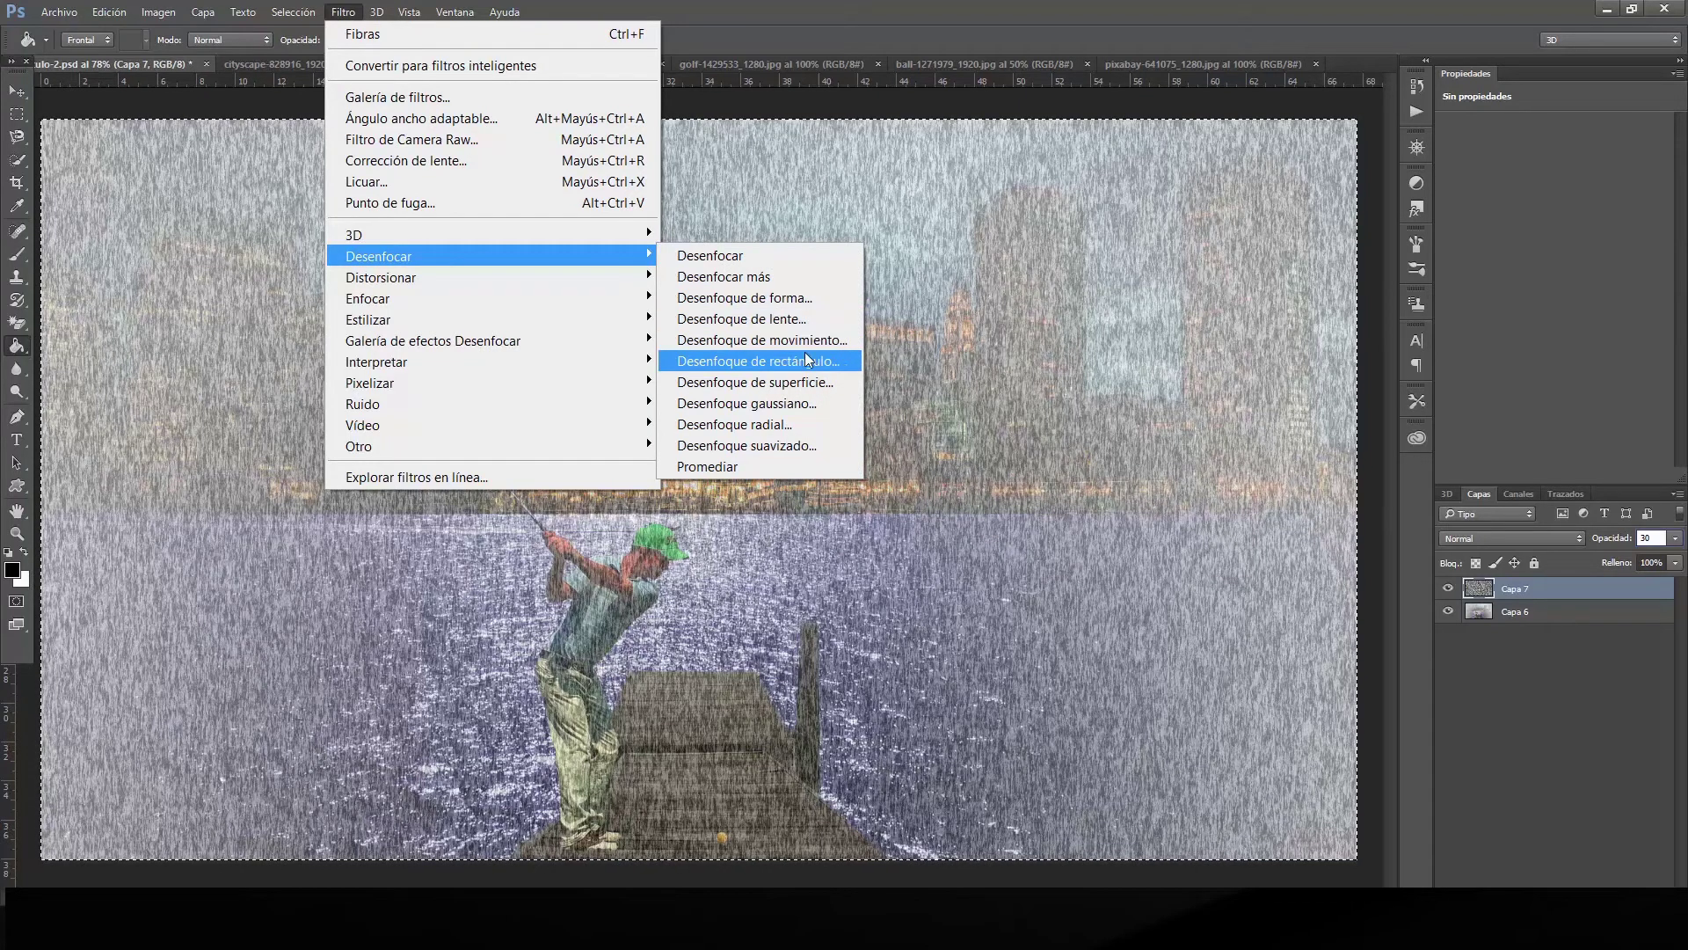
left_click(795, 339)
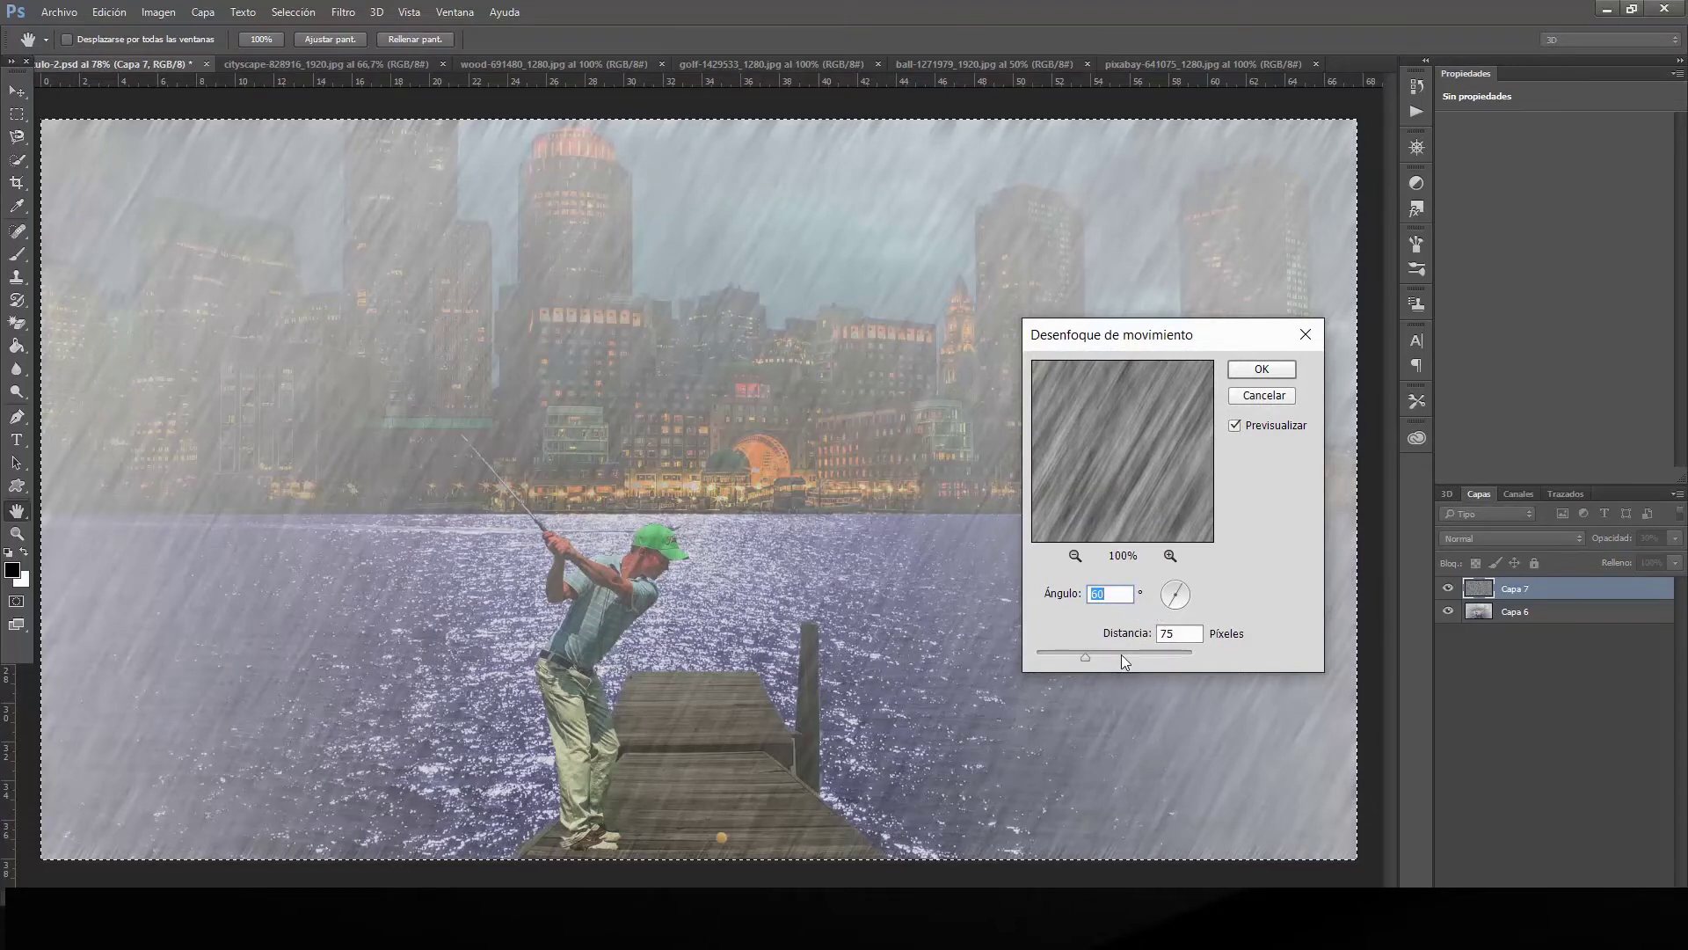
key("Tab")
type("40")
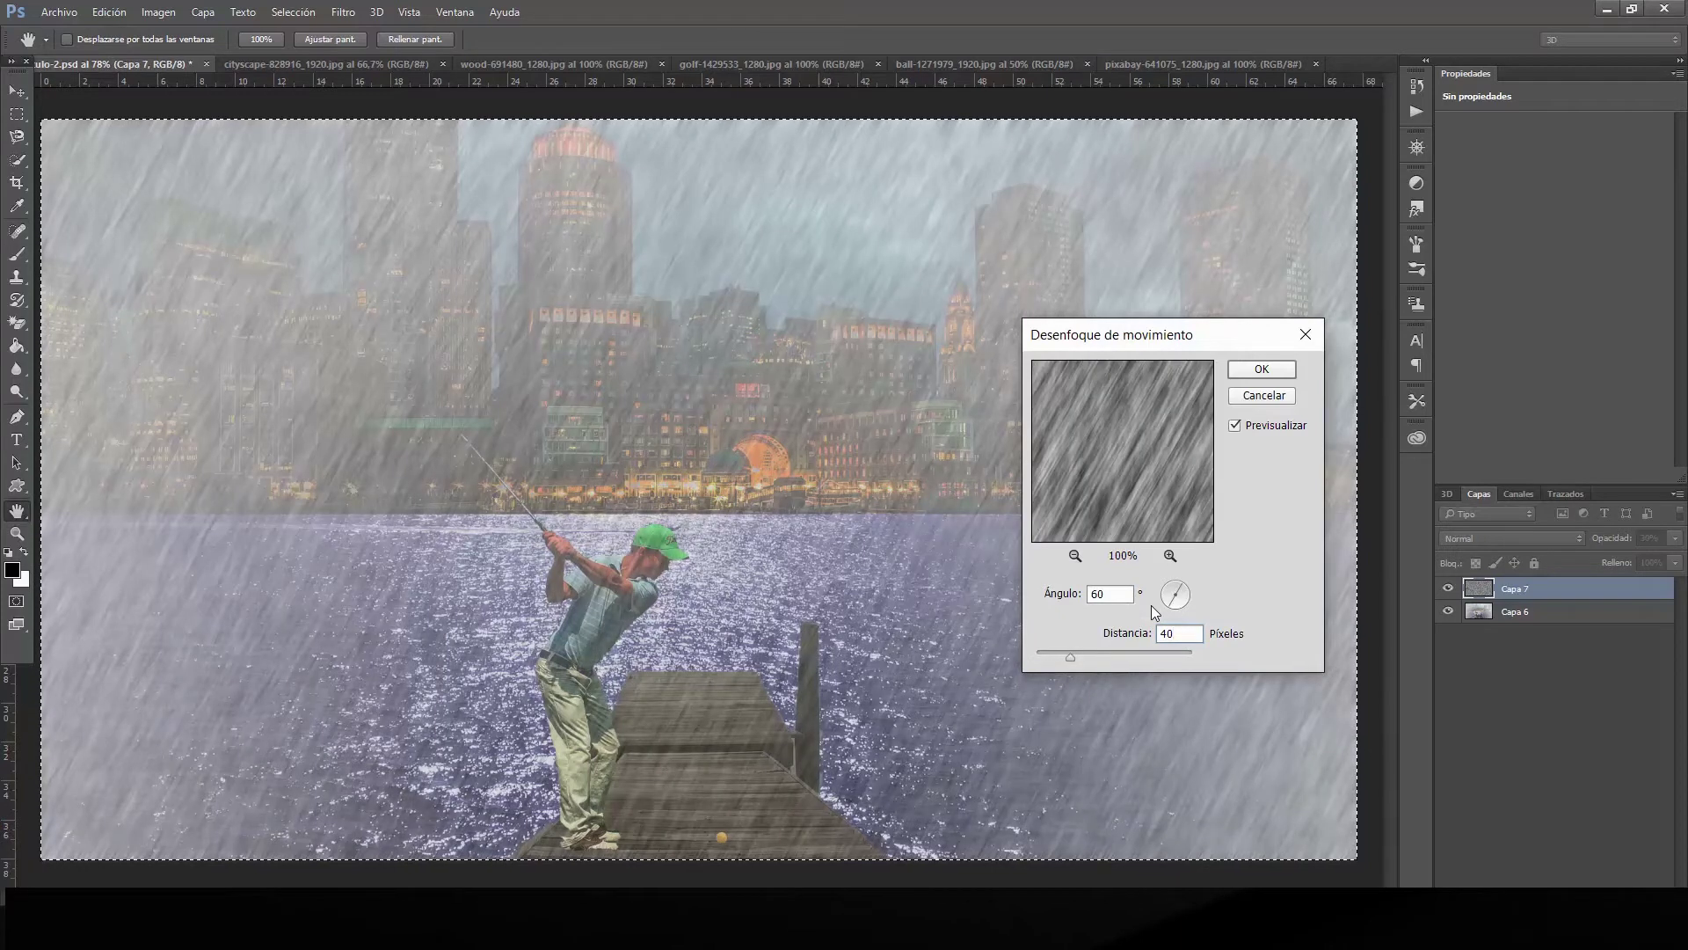
left_click(1261, 370)
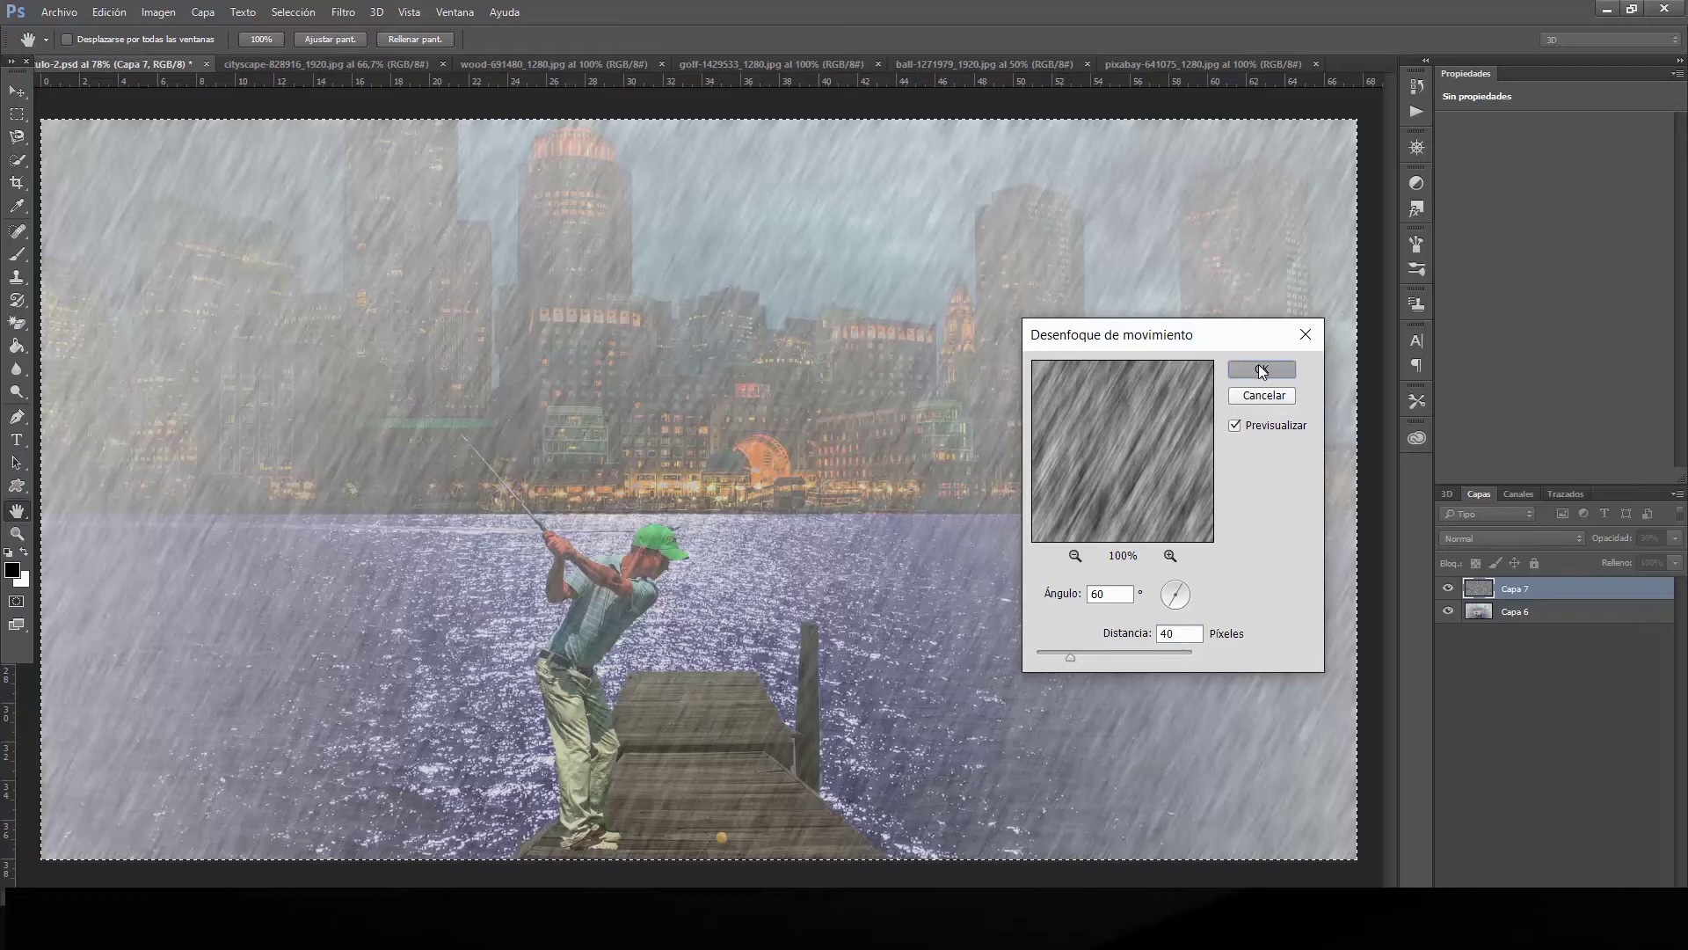
key("g")
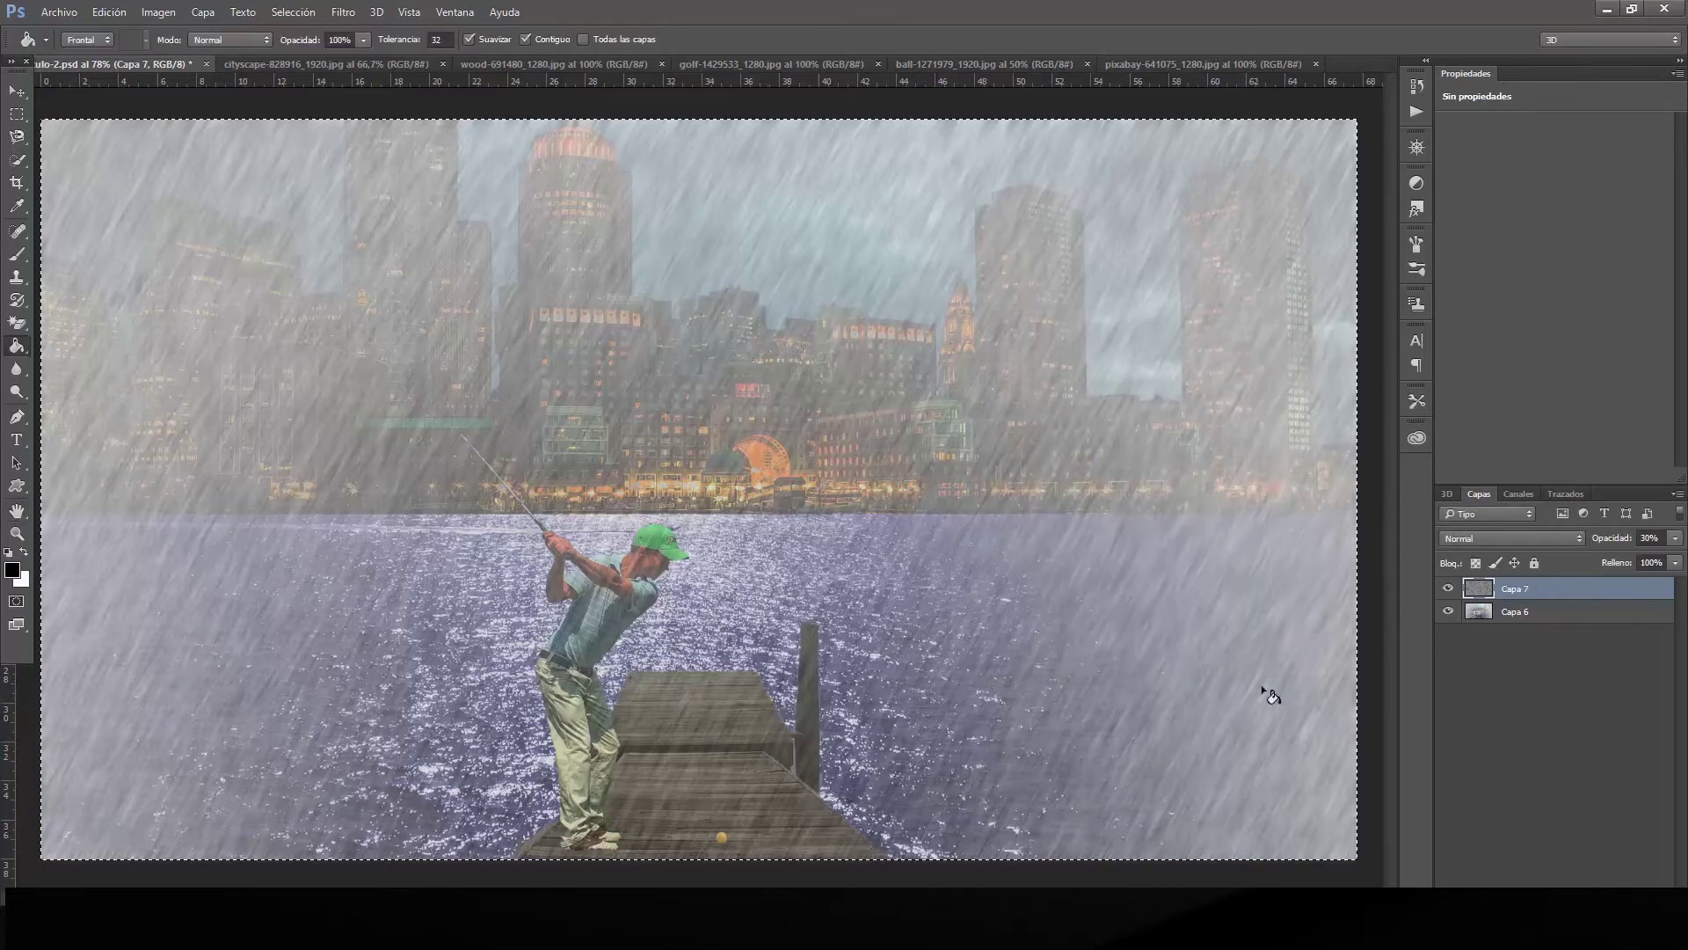
Merge the rain into the scene and add a Curvas S-curve darkening shadows, brightening highlights.
key("ctrl+shift+e")
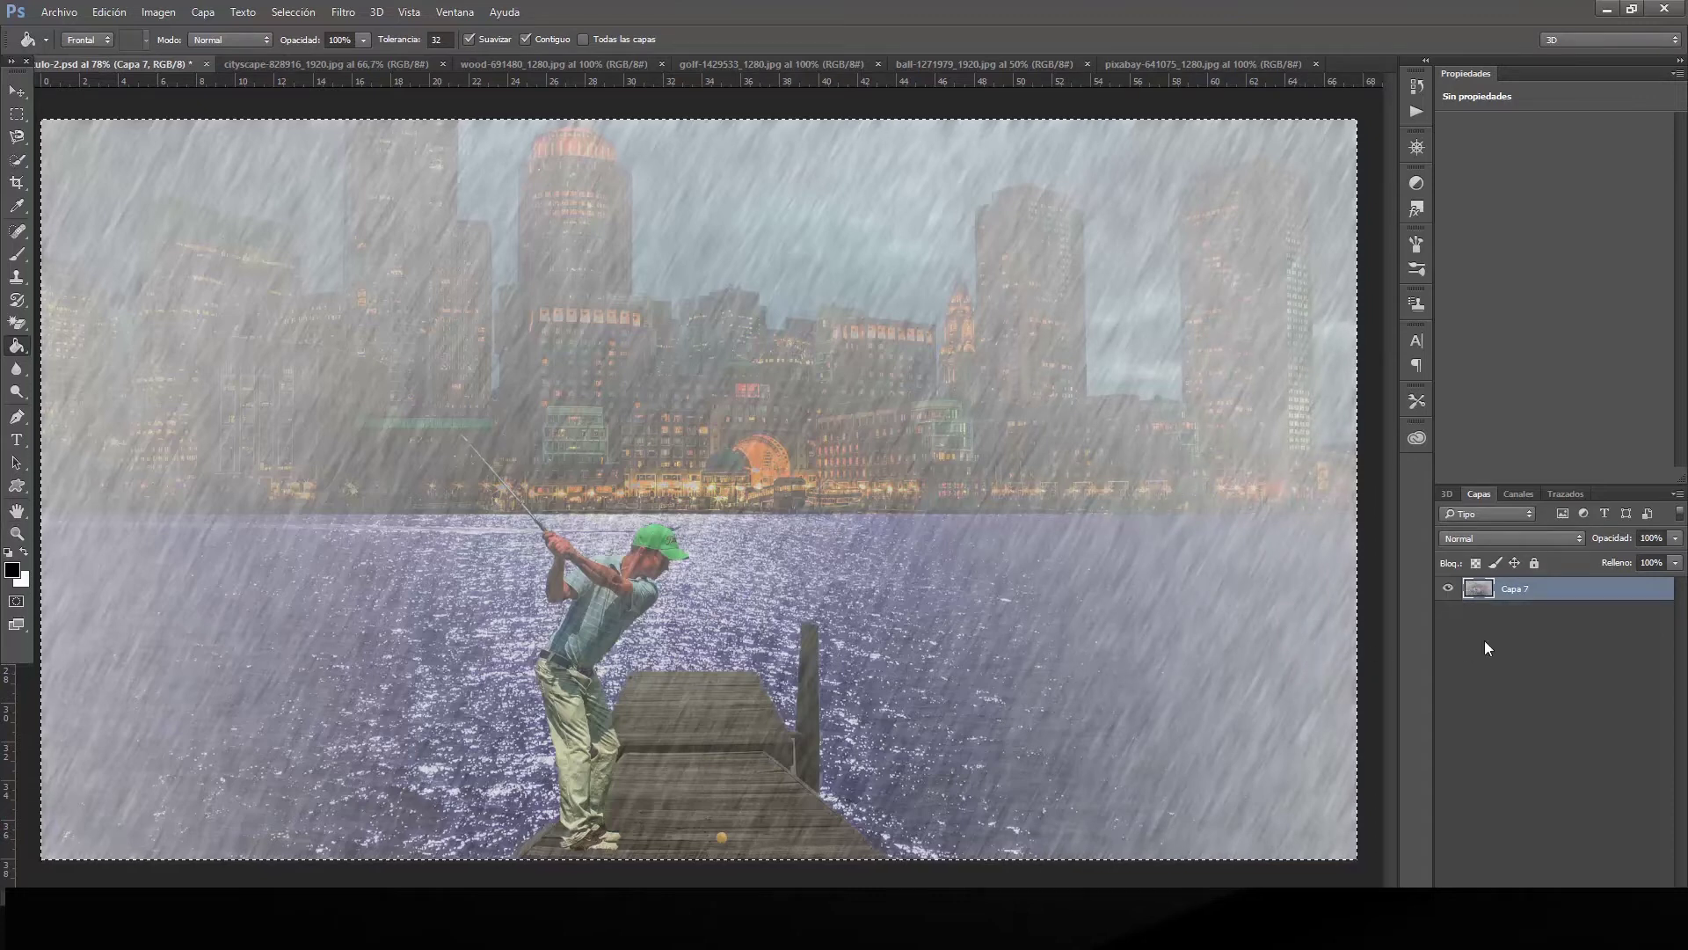
left_click(1592, 884)
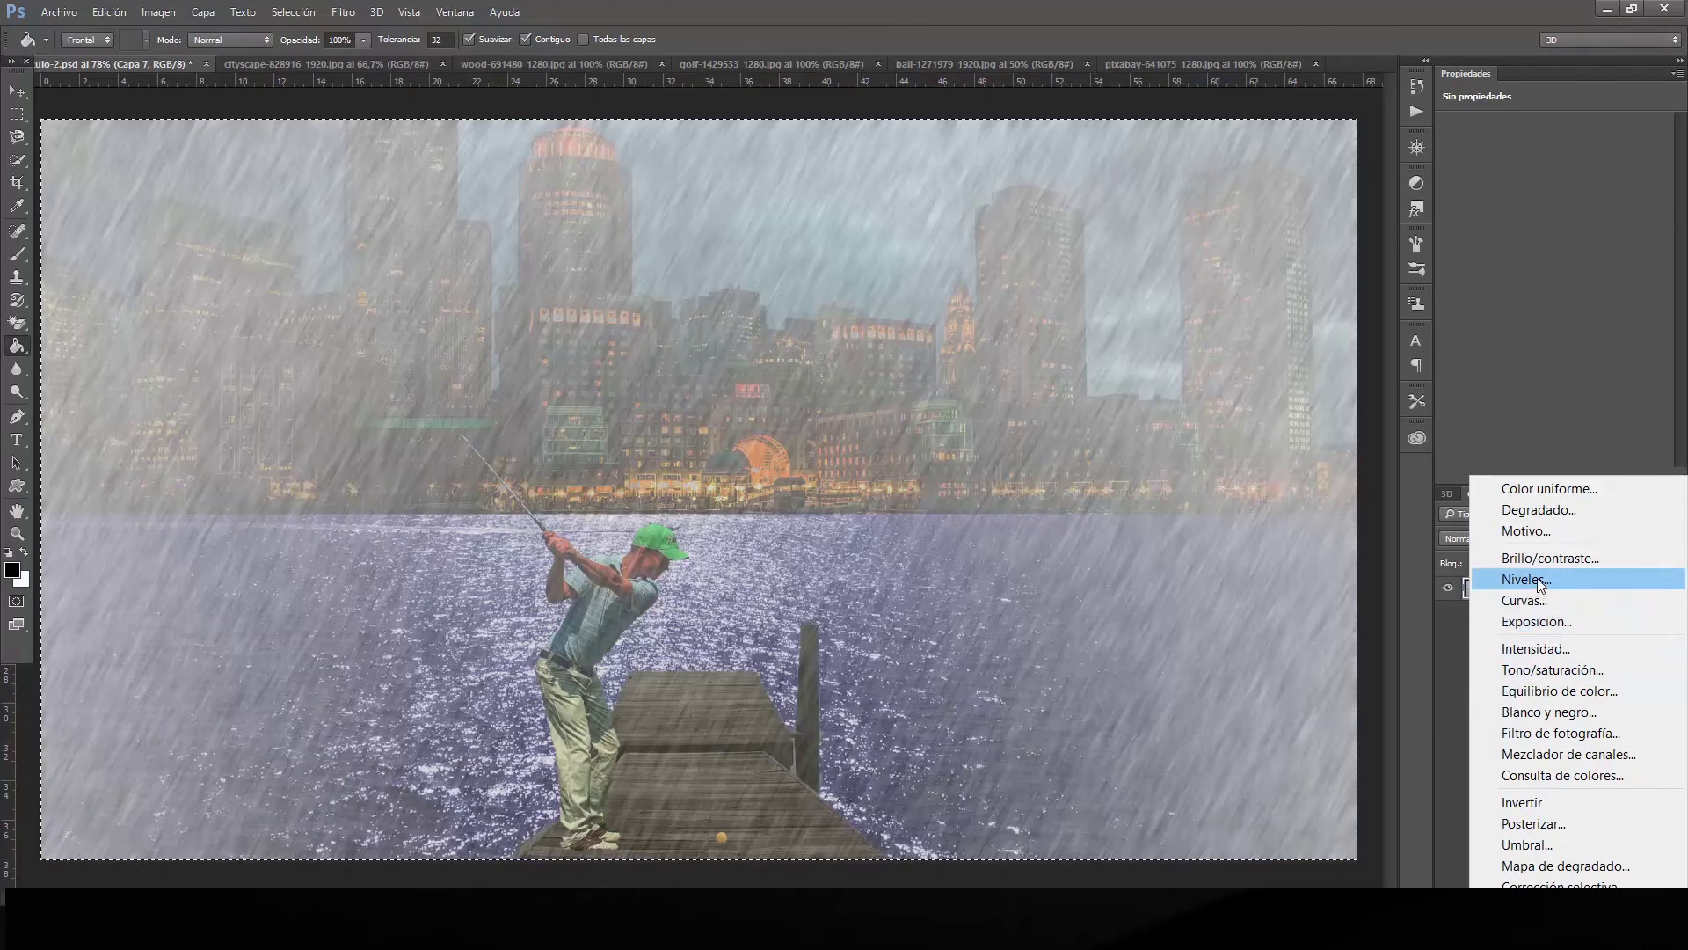
left_click(1535, 594)
left_click_drag(1521, 302, 1524, 308)
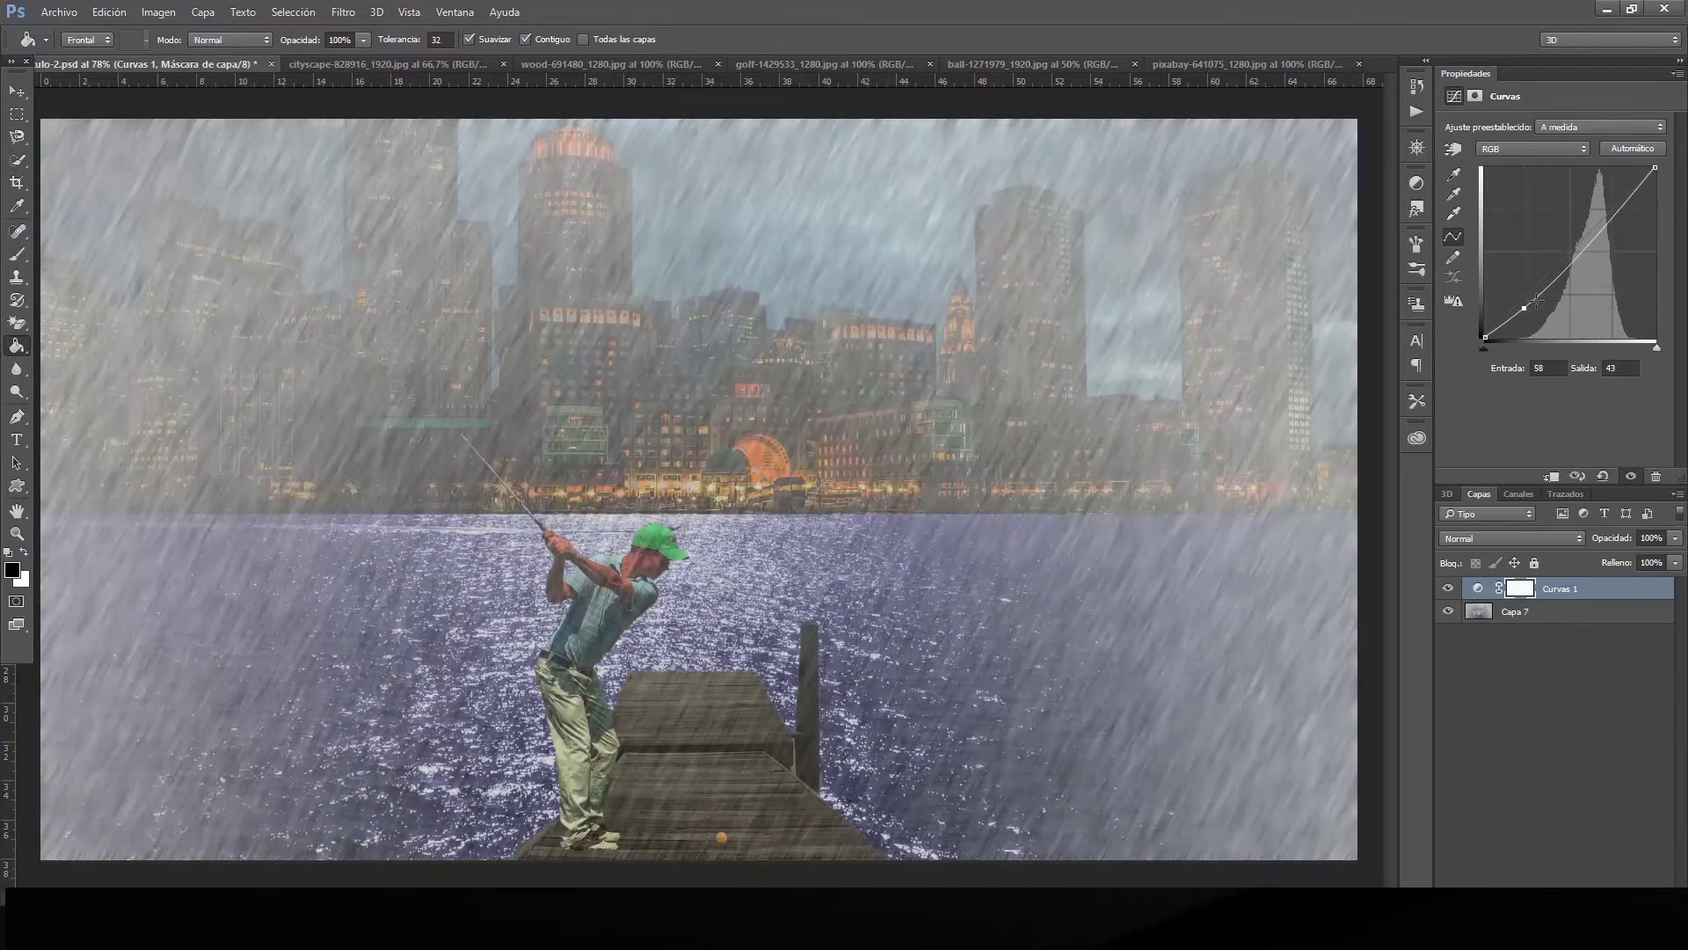
left_click_drag(1616, 215, 1595, 198)
left_click_drag(1526, 296, 1535, 306)
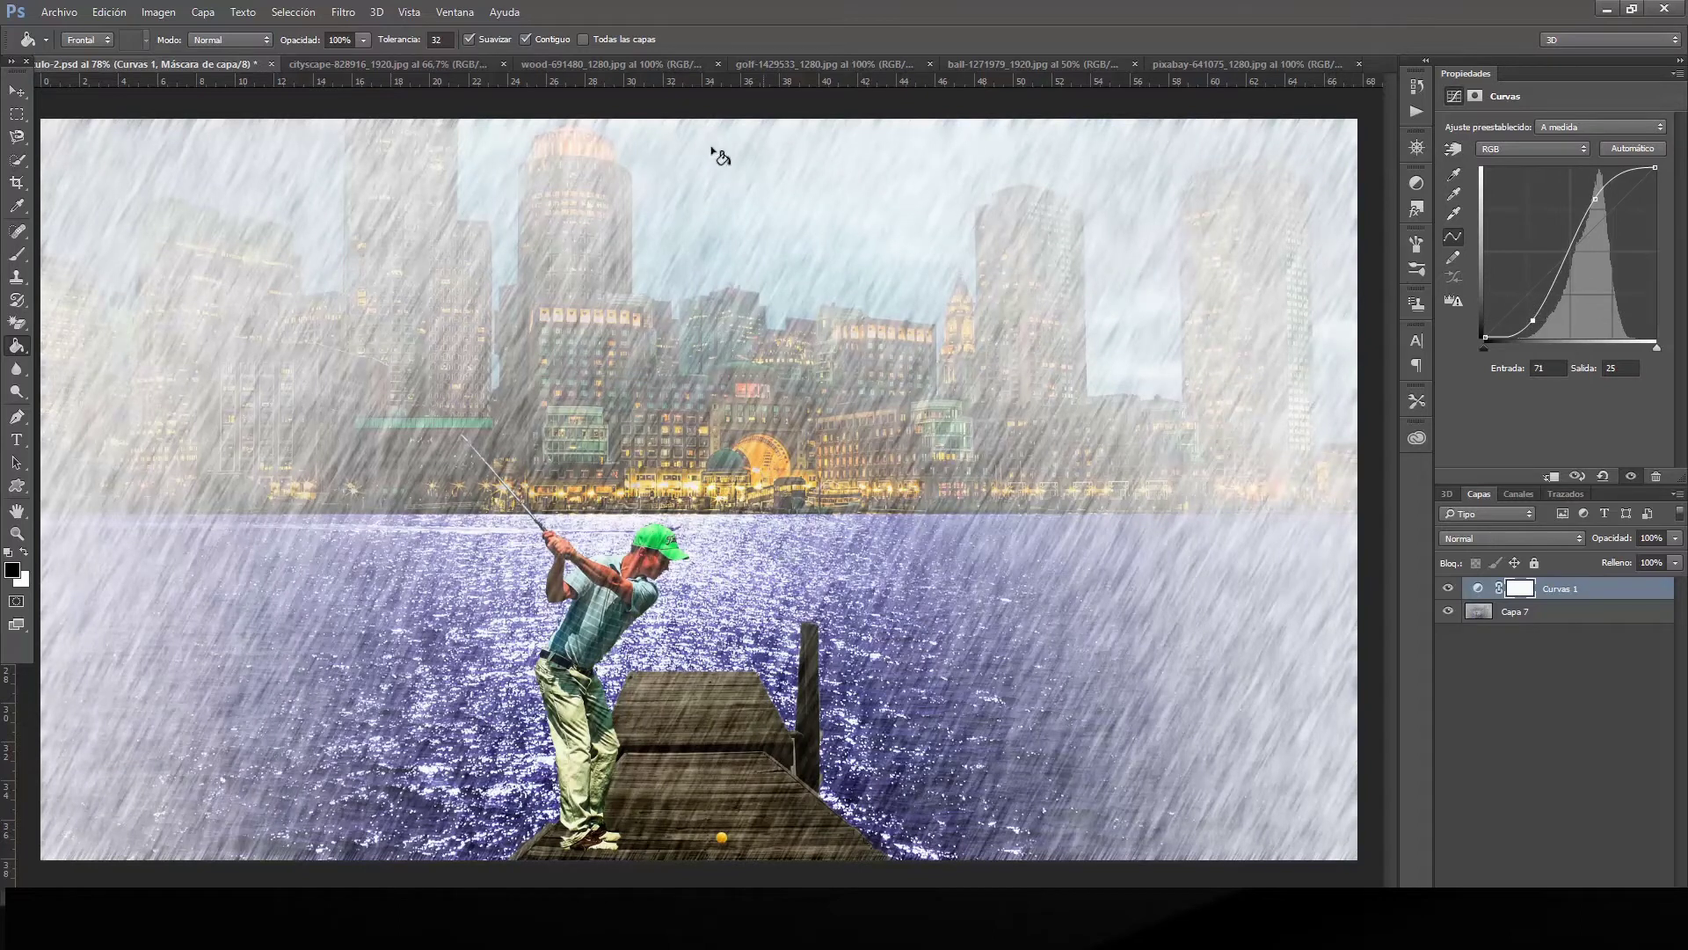
key("F9")
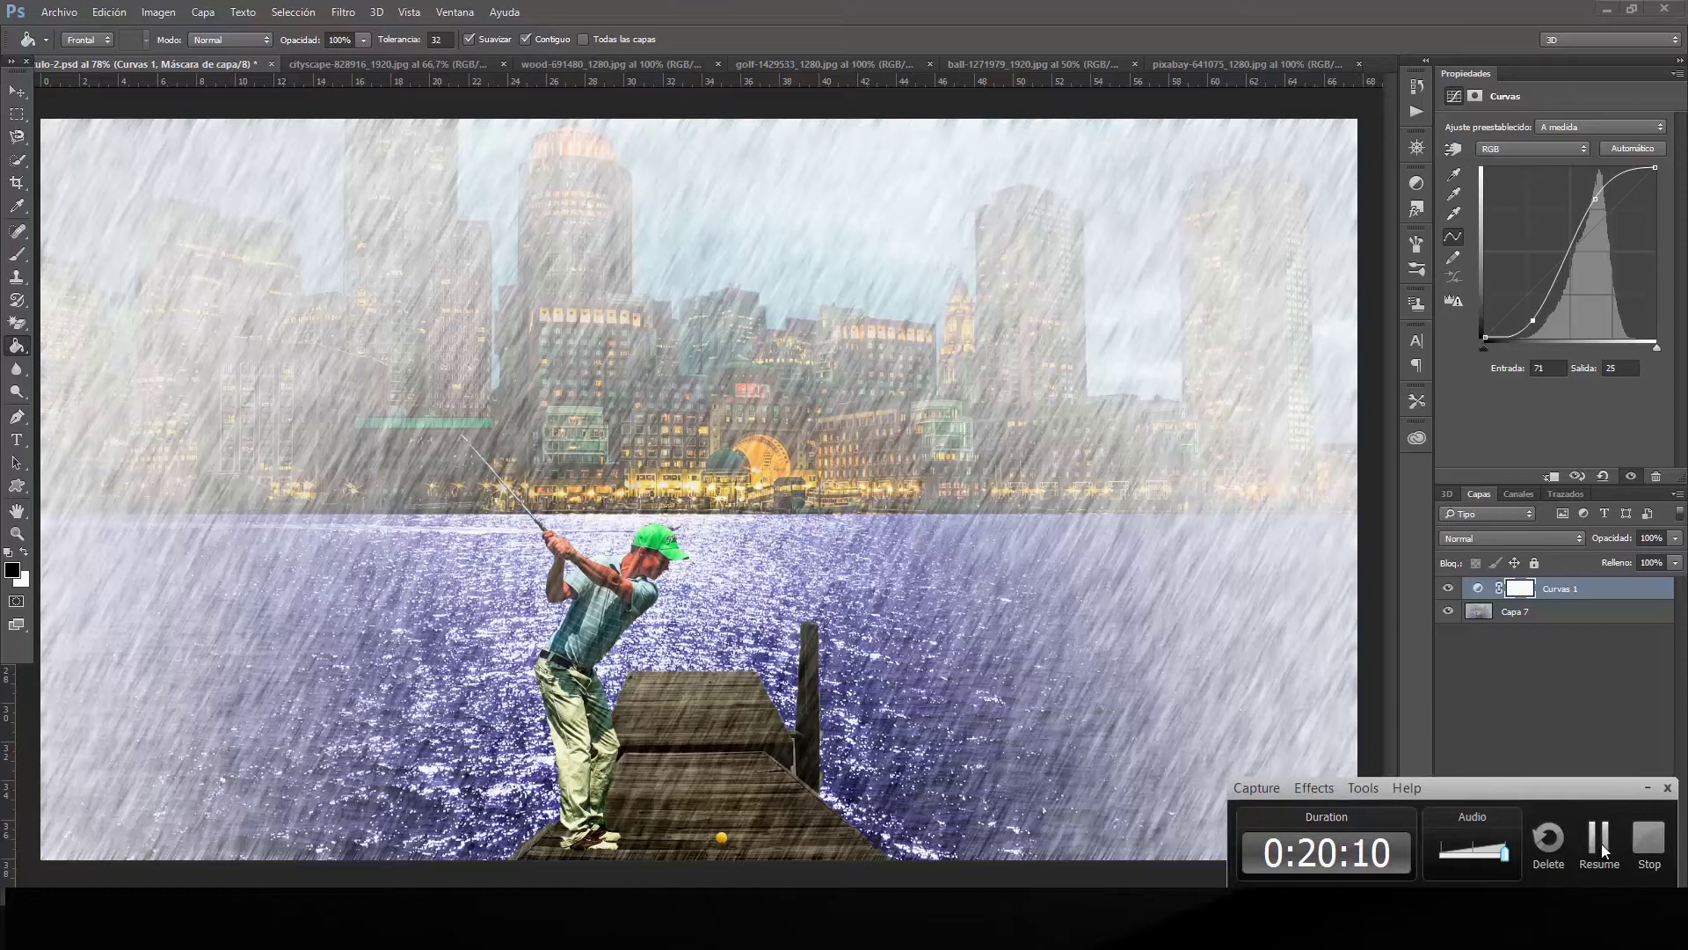
Save the rainy golfer composite as Sin título-3.psd in THE GOLFER.
left_click(1599, 843)
left_click(59, 11)
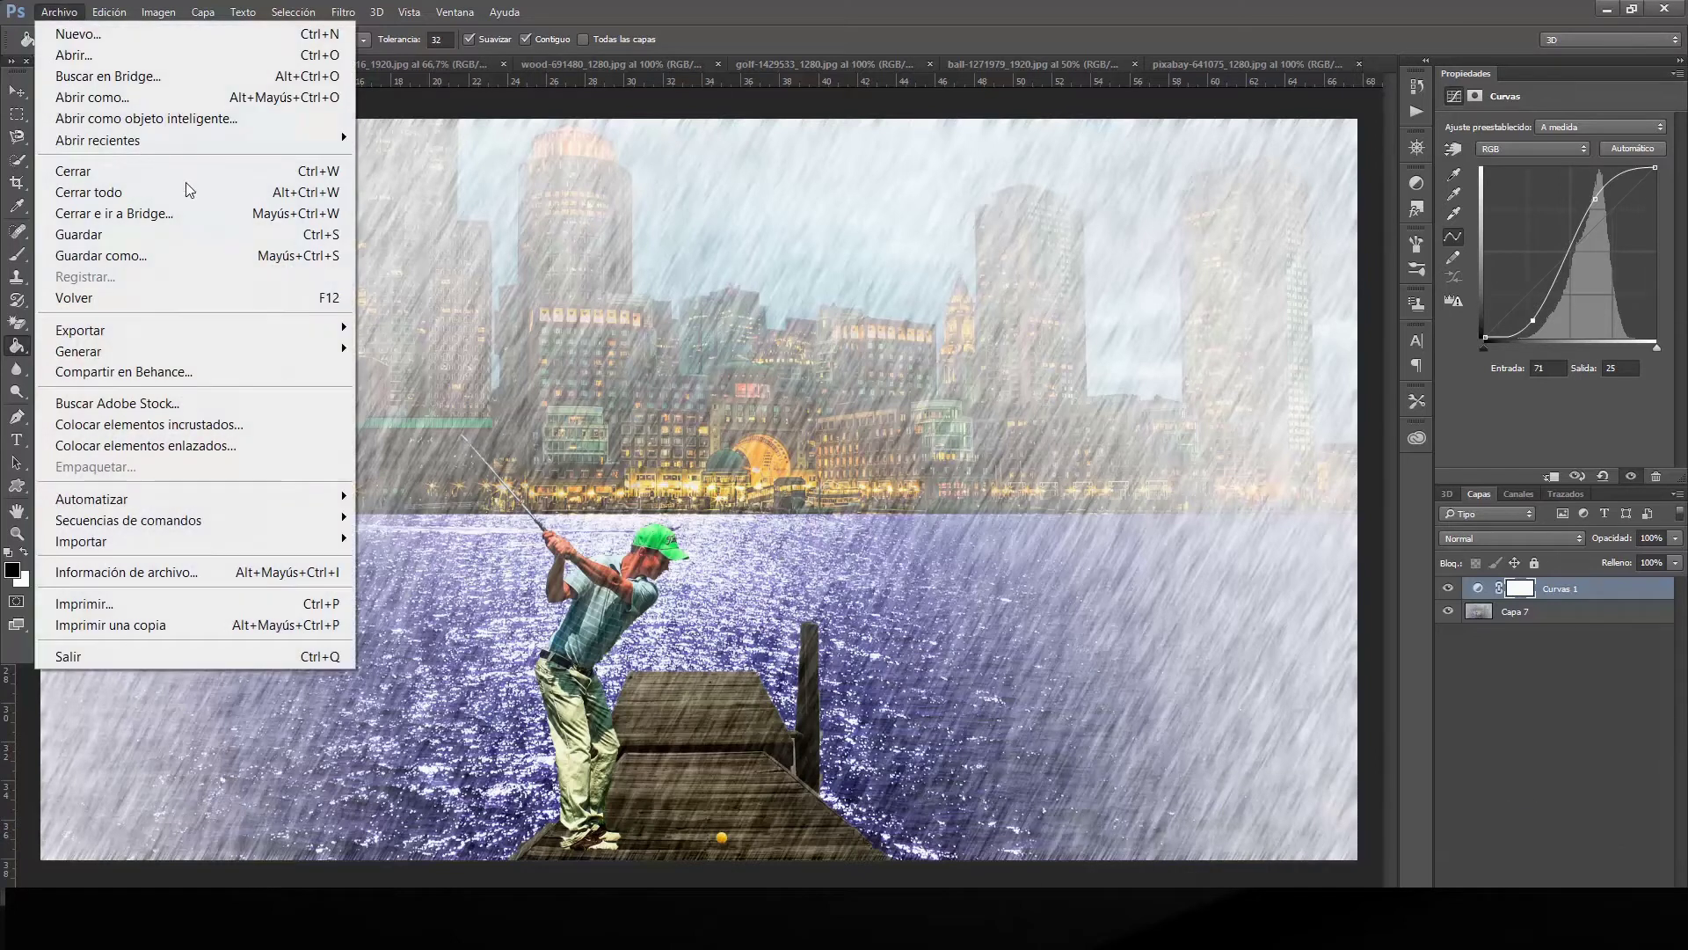
left_click(236, 256)
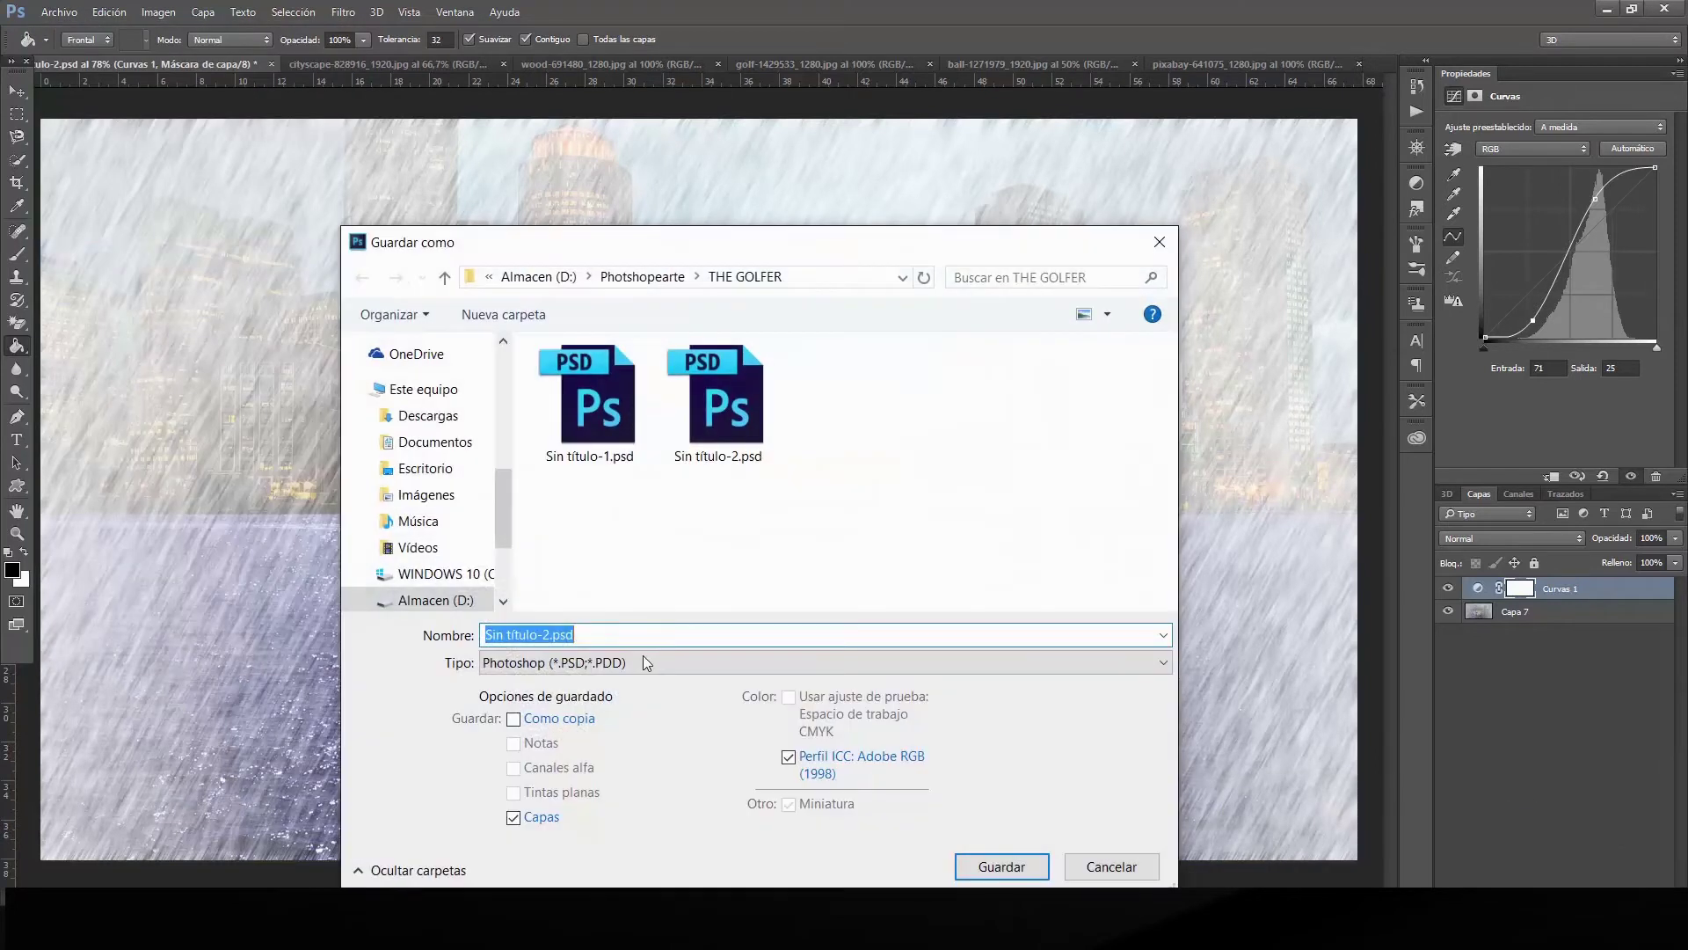
left_click(741, 437)
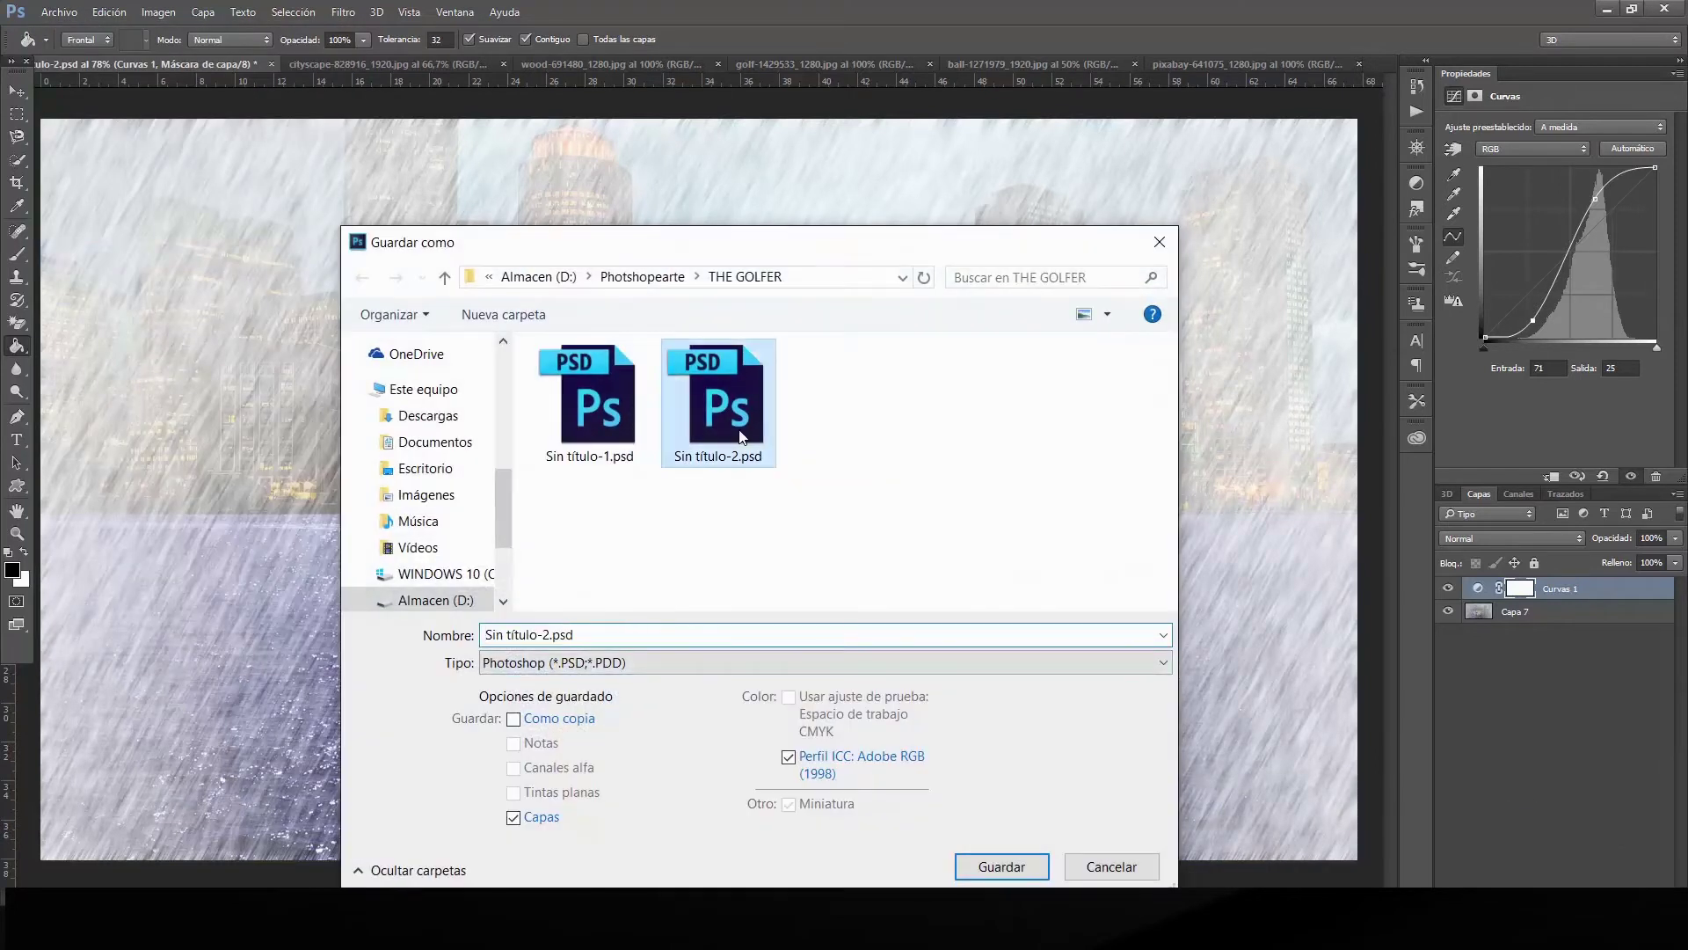
left_click(549, 633)
key("BackSpace")
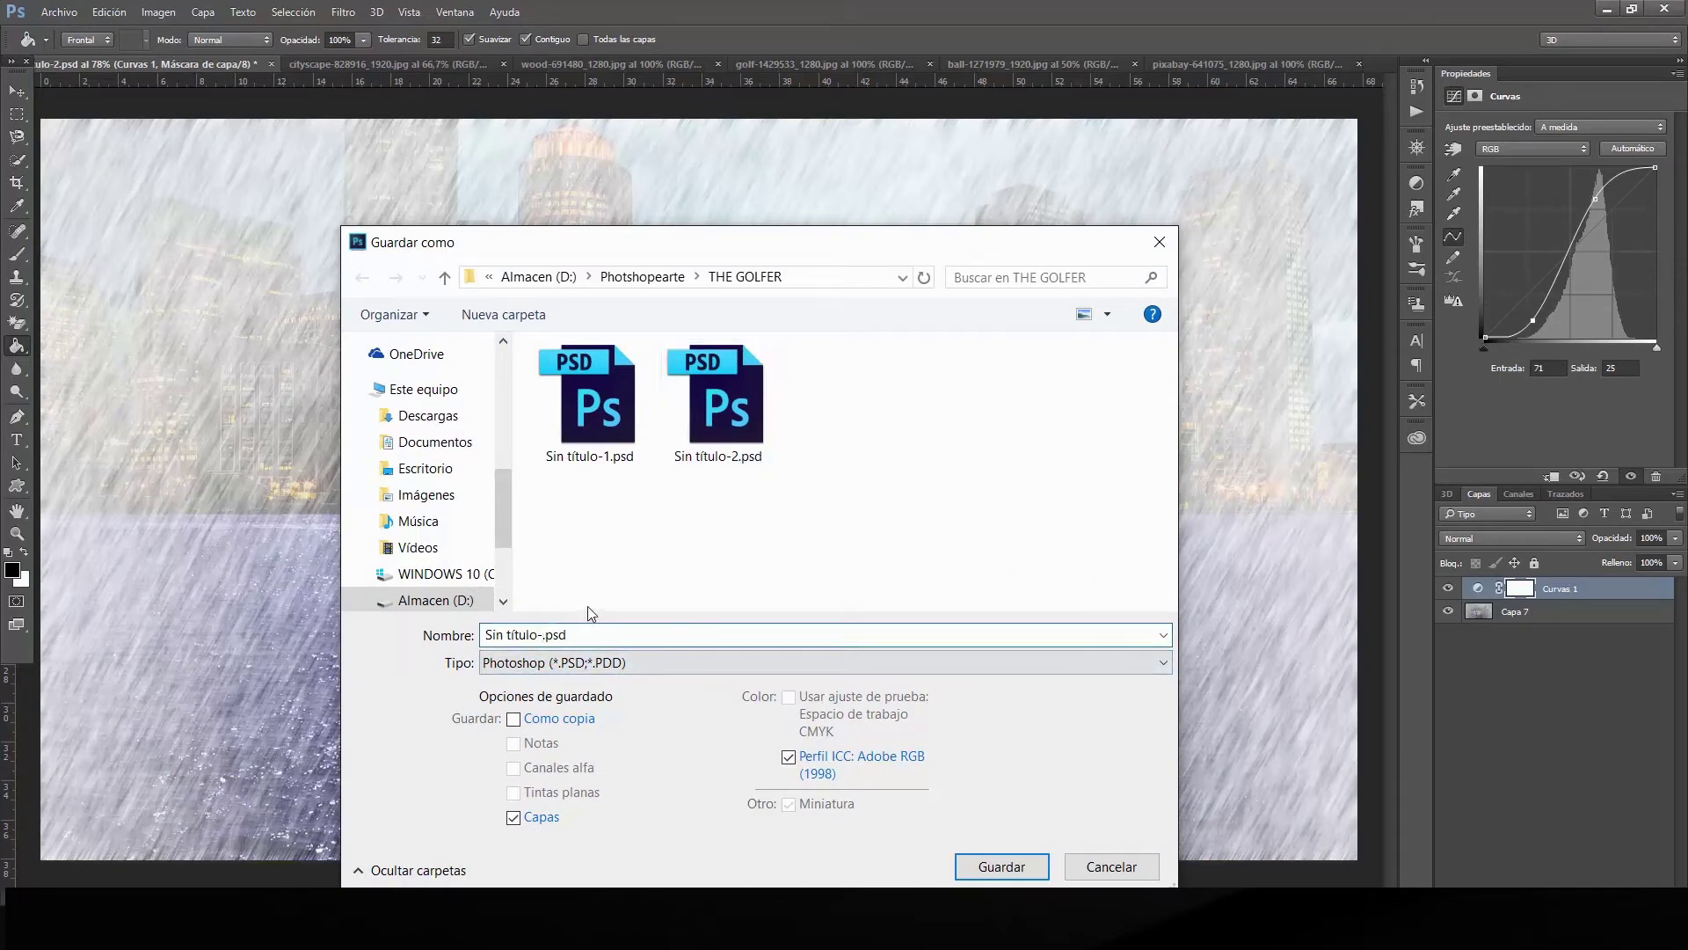
type("3")
left_click(1003, 866)
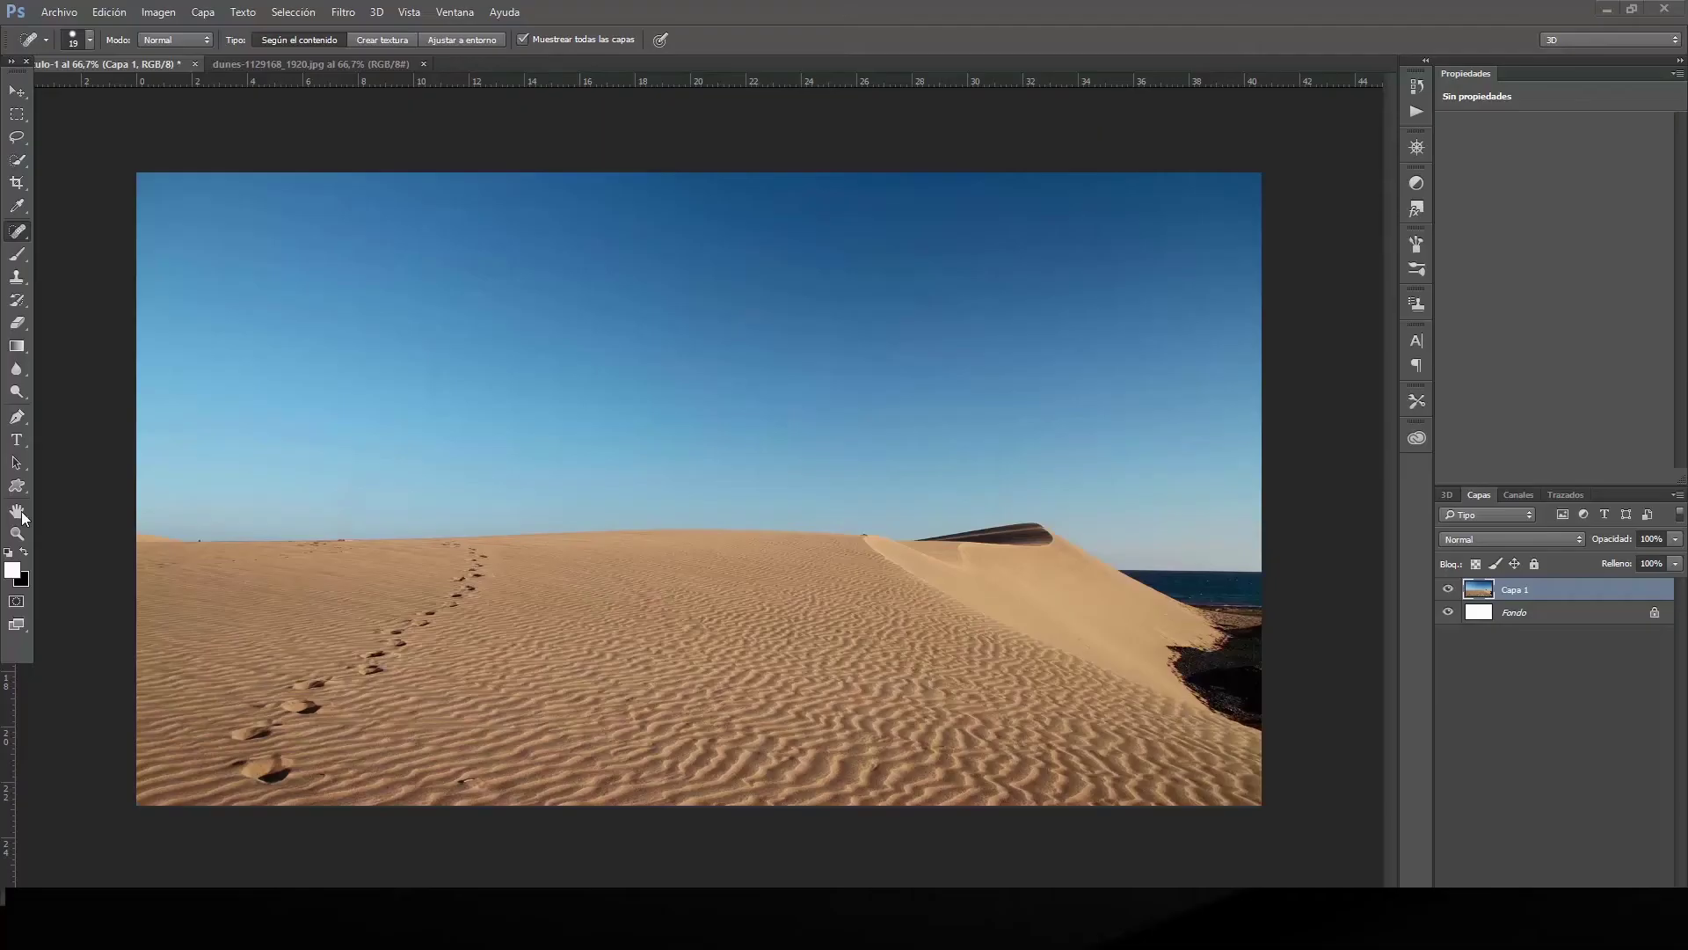
Fit the dunes view and open transport-1276208_1920.png, accepting the colour profile mismatch.
left_click(17, 510)
left_click(338, 40)
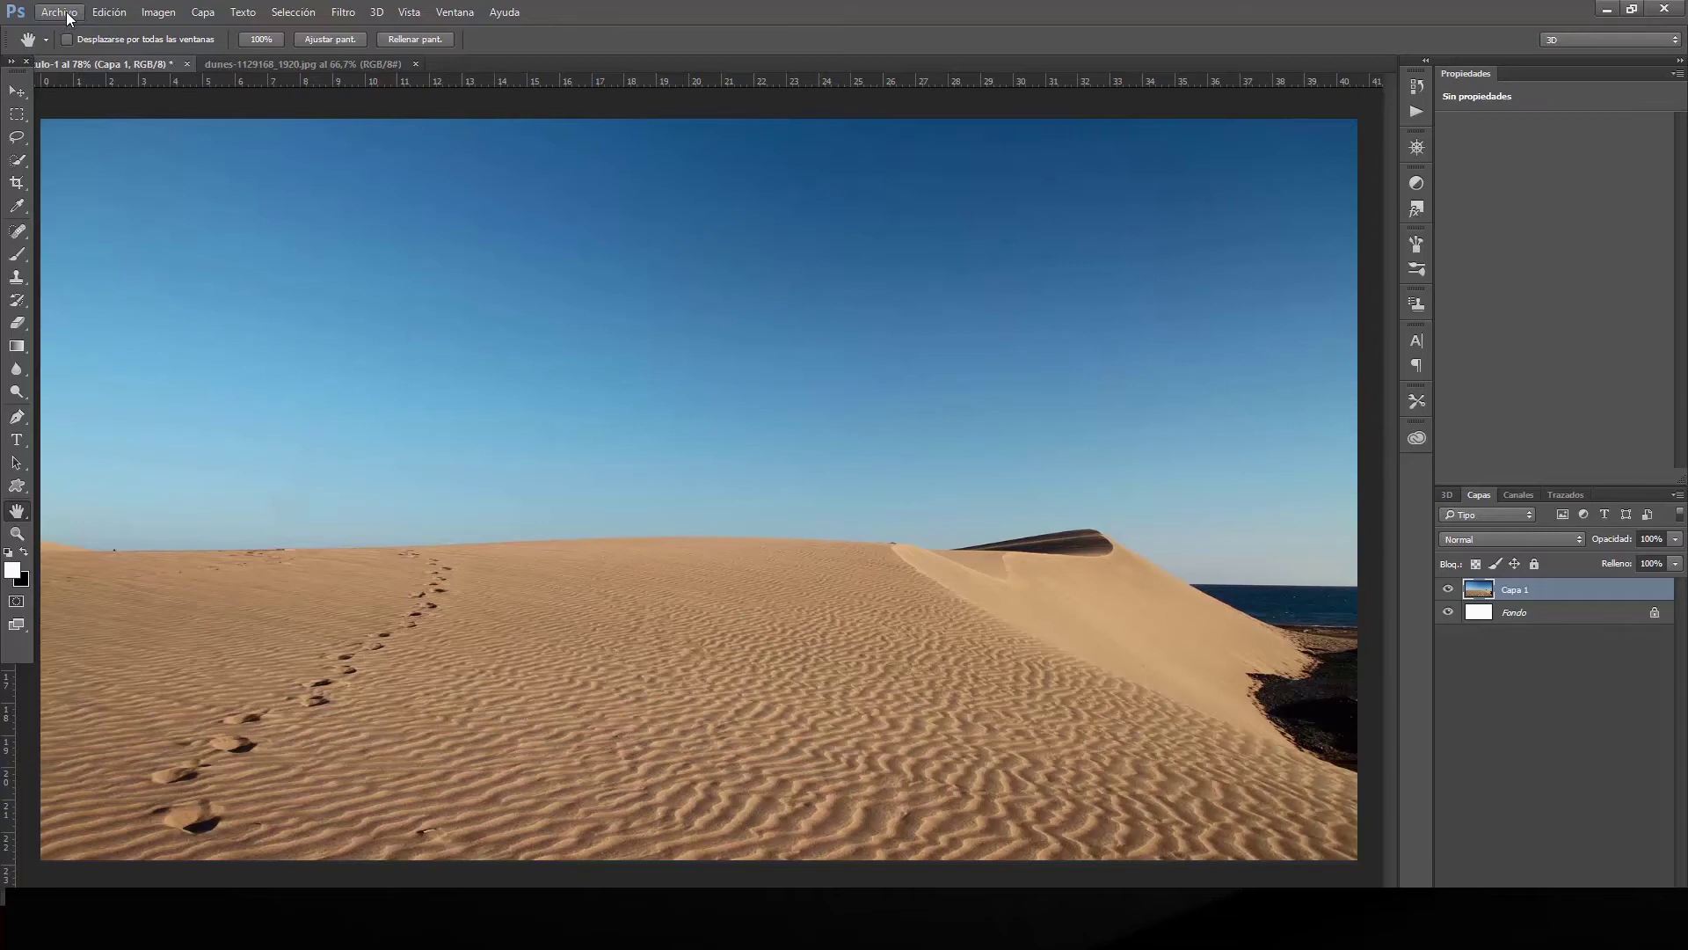
left_click(69, 15)
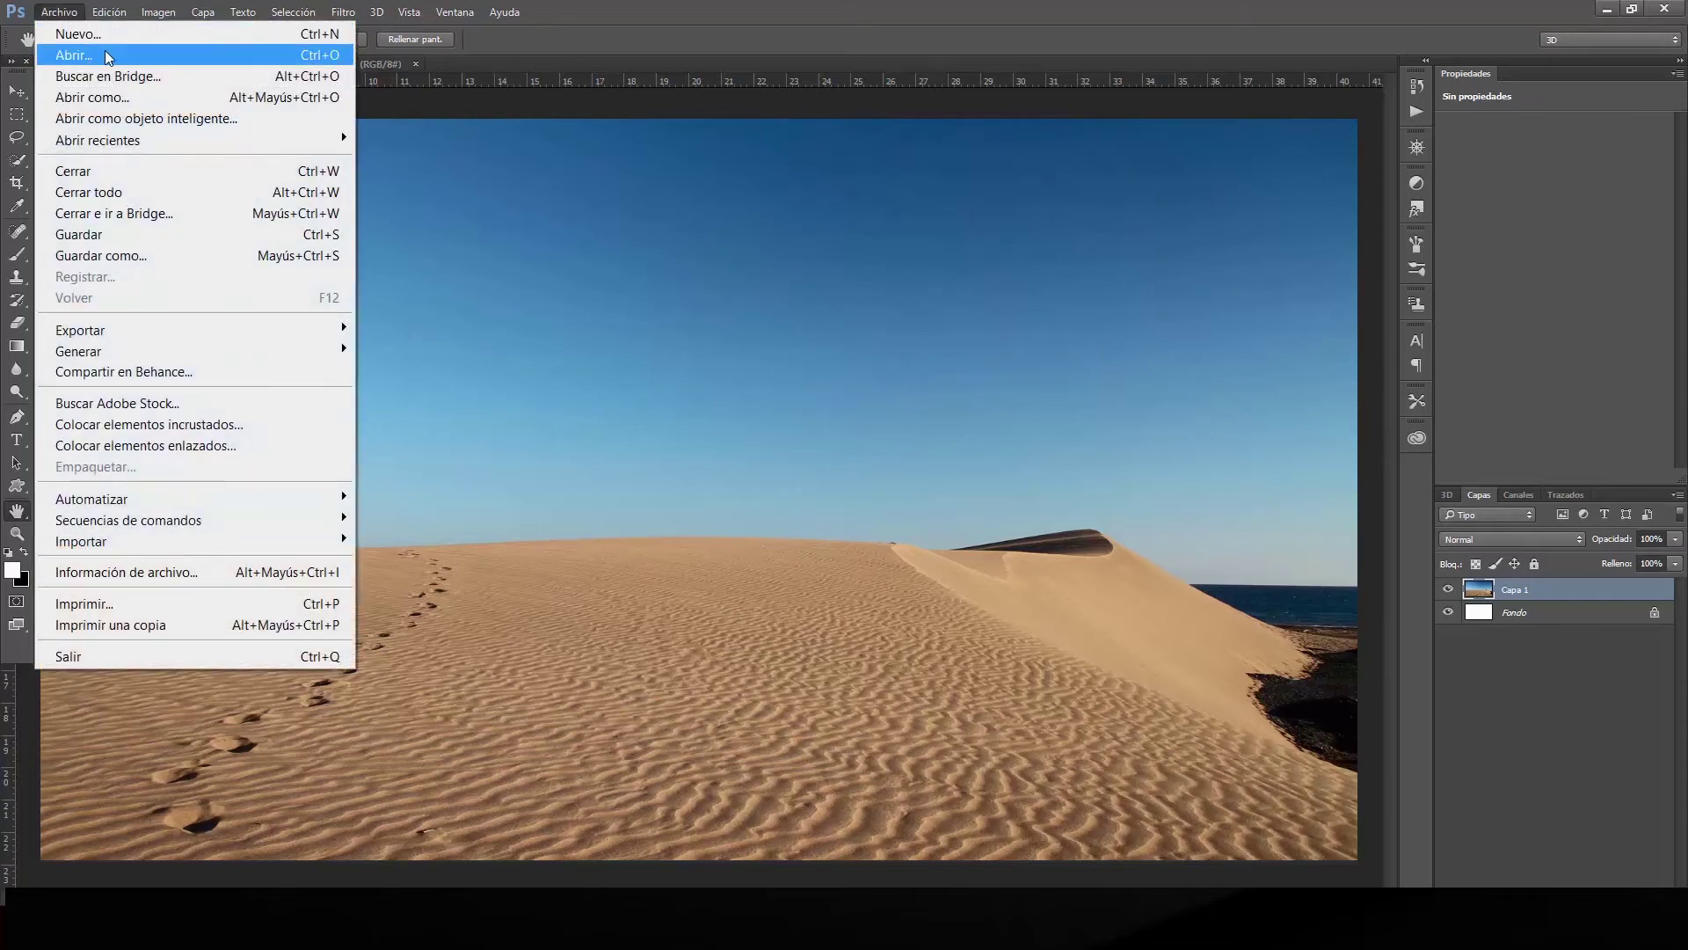
left_click(109, 55)
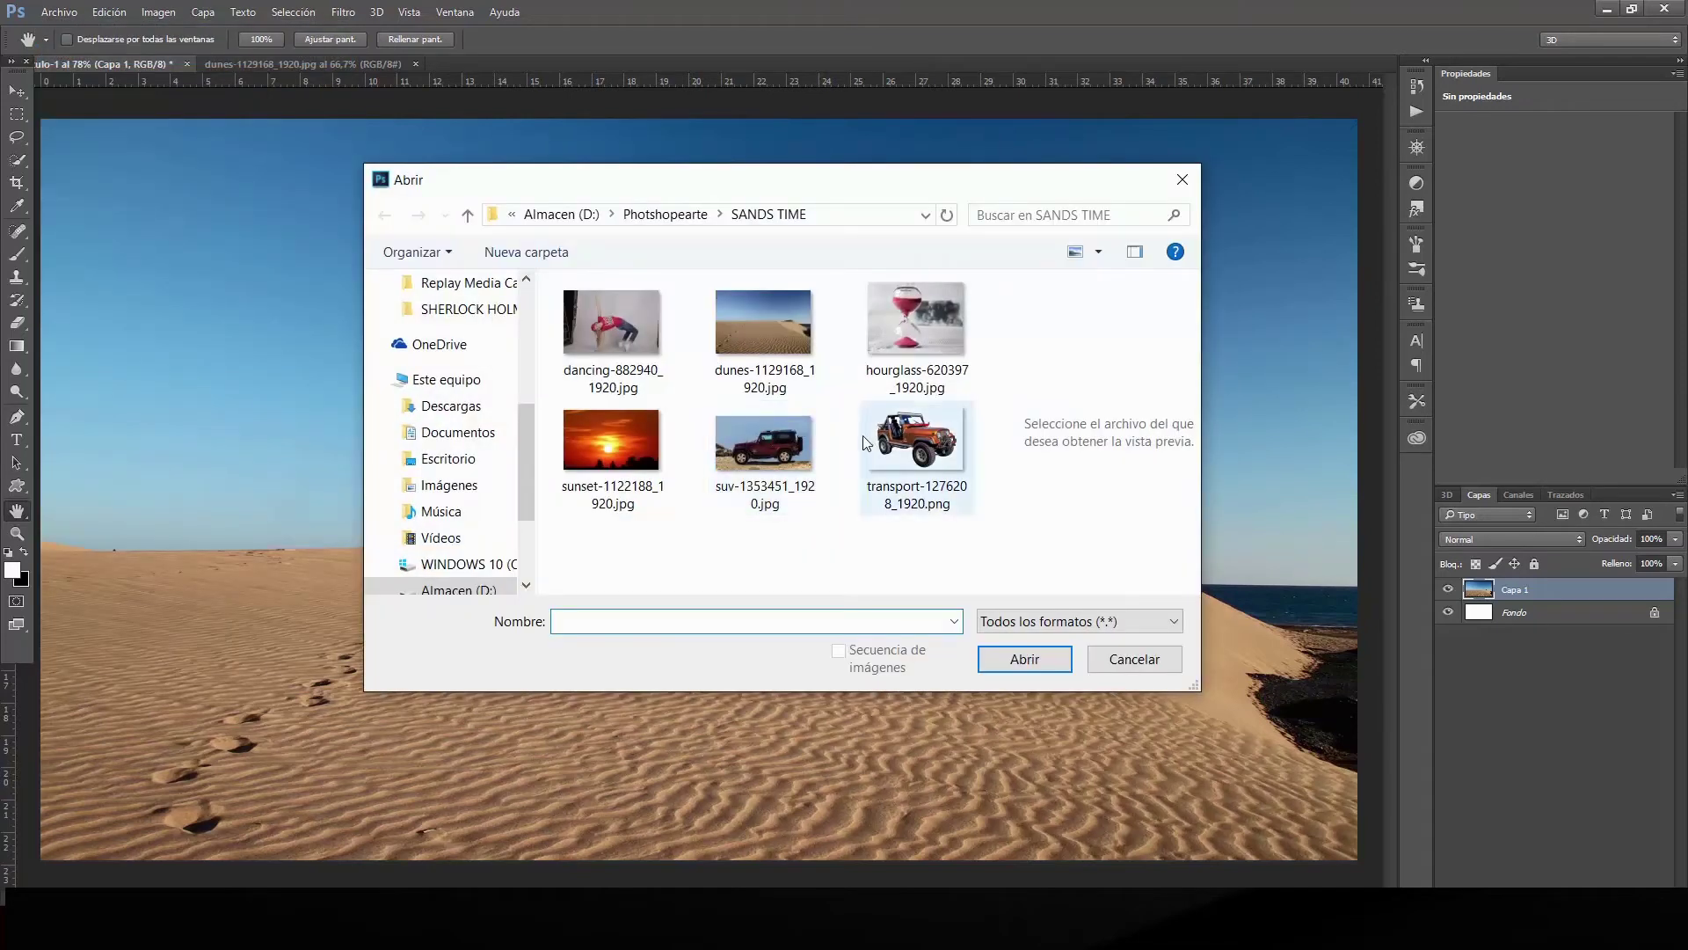
double_click(910, 452)
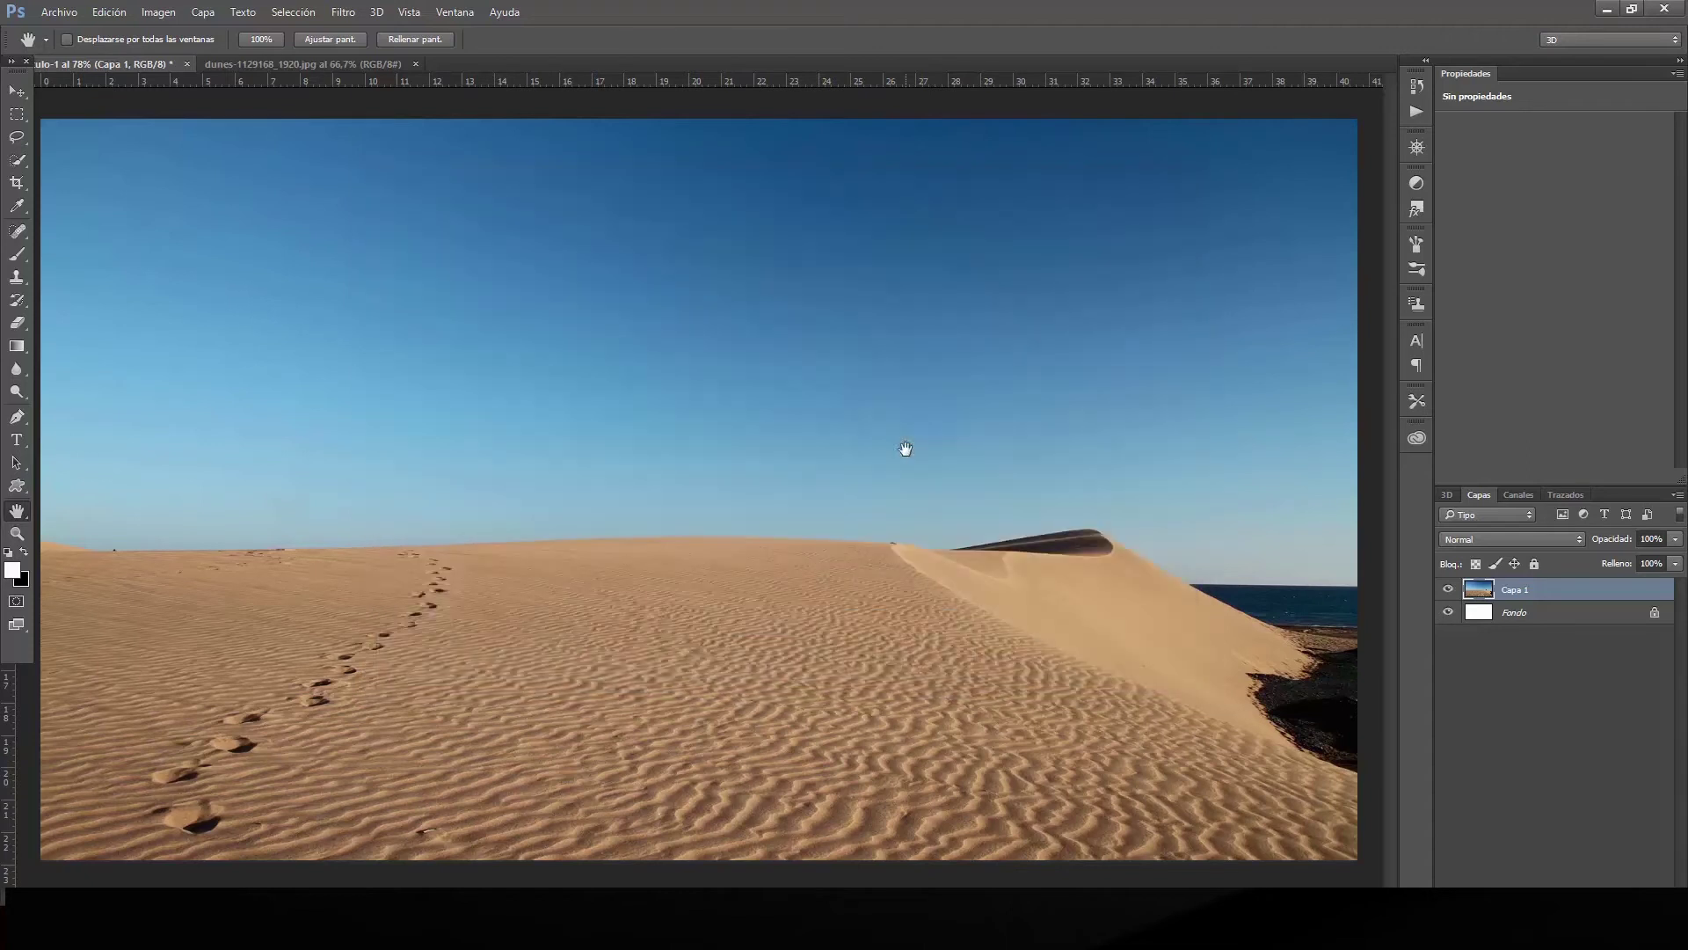
left_click(932, 446)
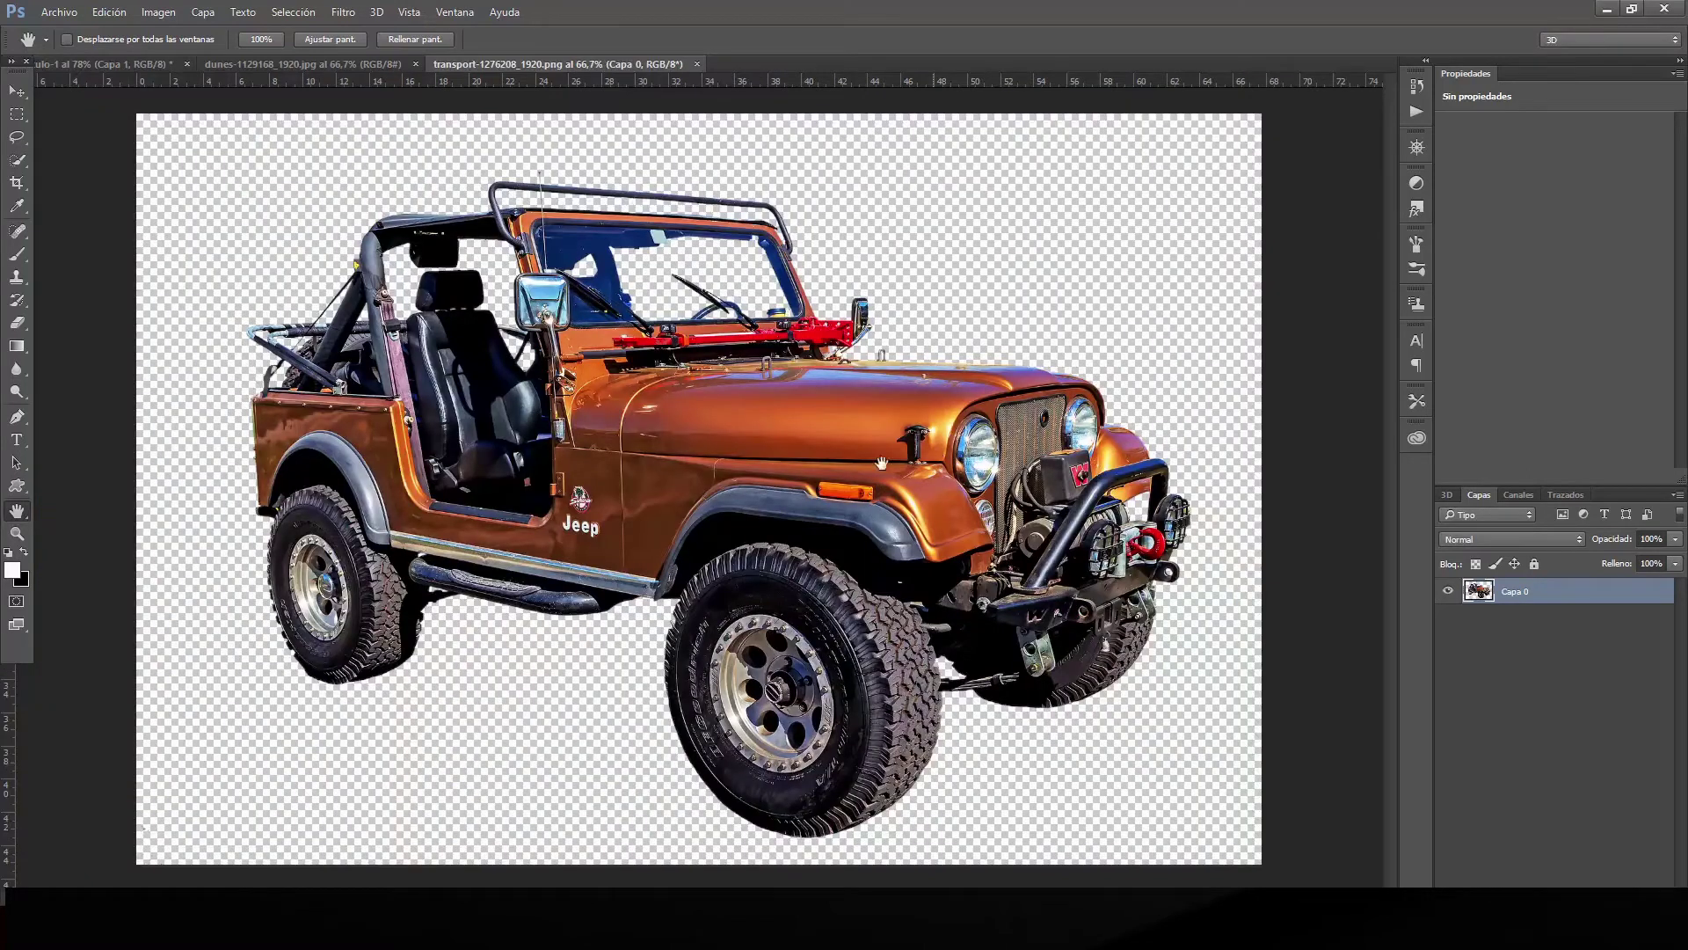
Copy the entire jeep image and return to the desert dunes document.
key("ctrl+a")
left_click(110, 12)
left_click(181, 160)
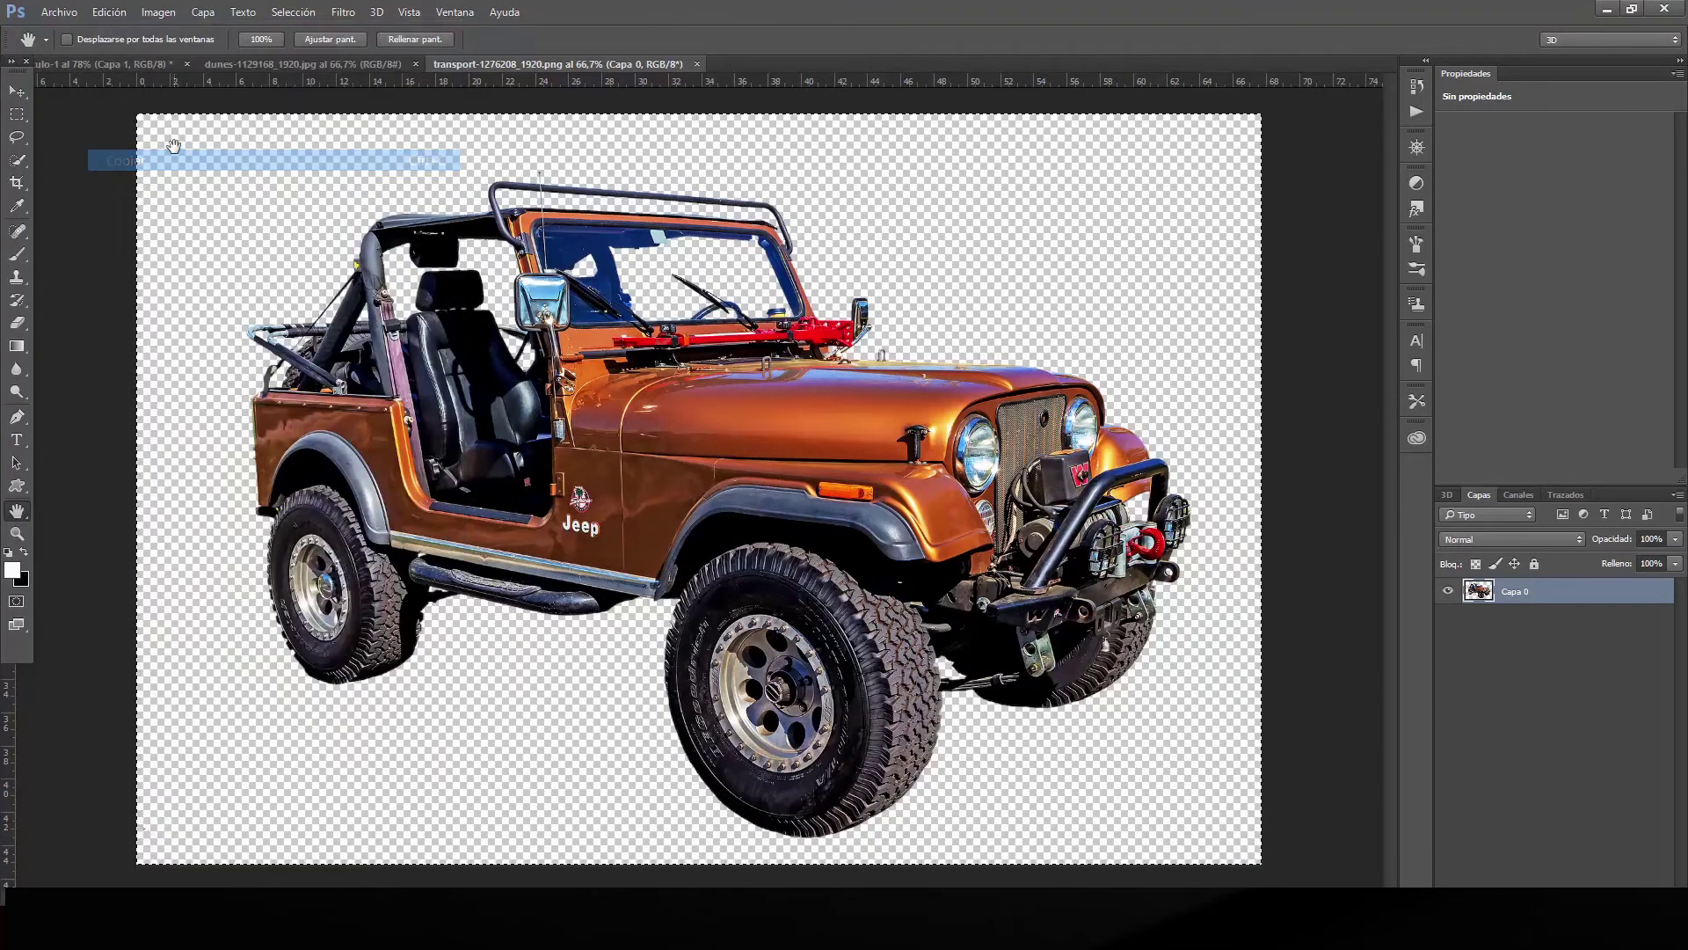
left_click(116, 65)
Paste the jeep into the dunes document as Capa 2, converting its colours.
left_click(110, 12)
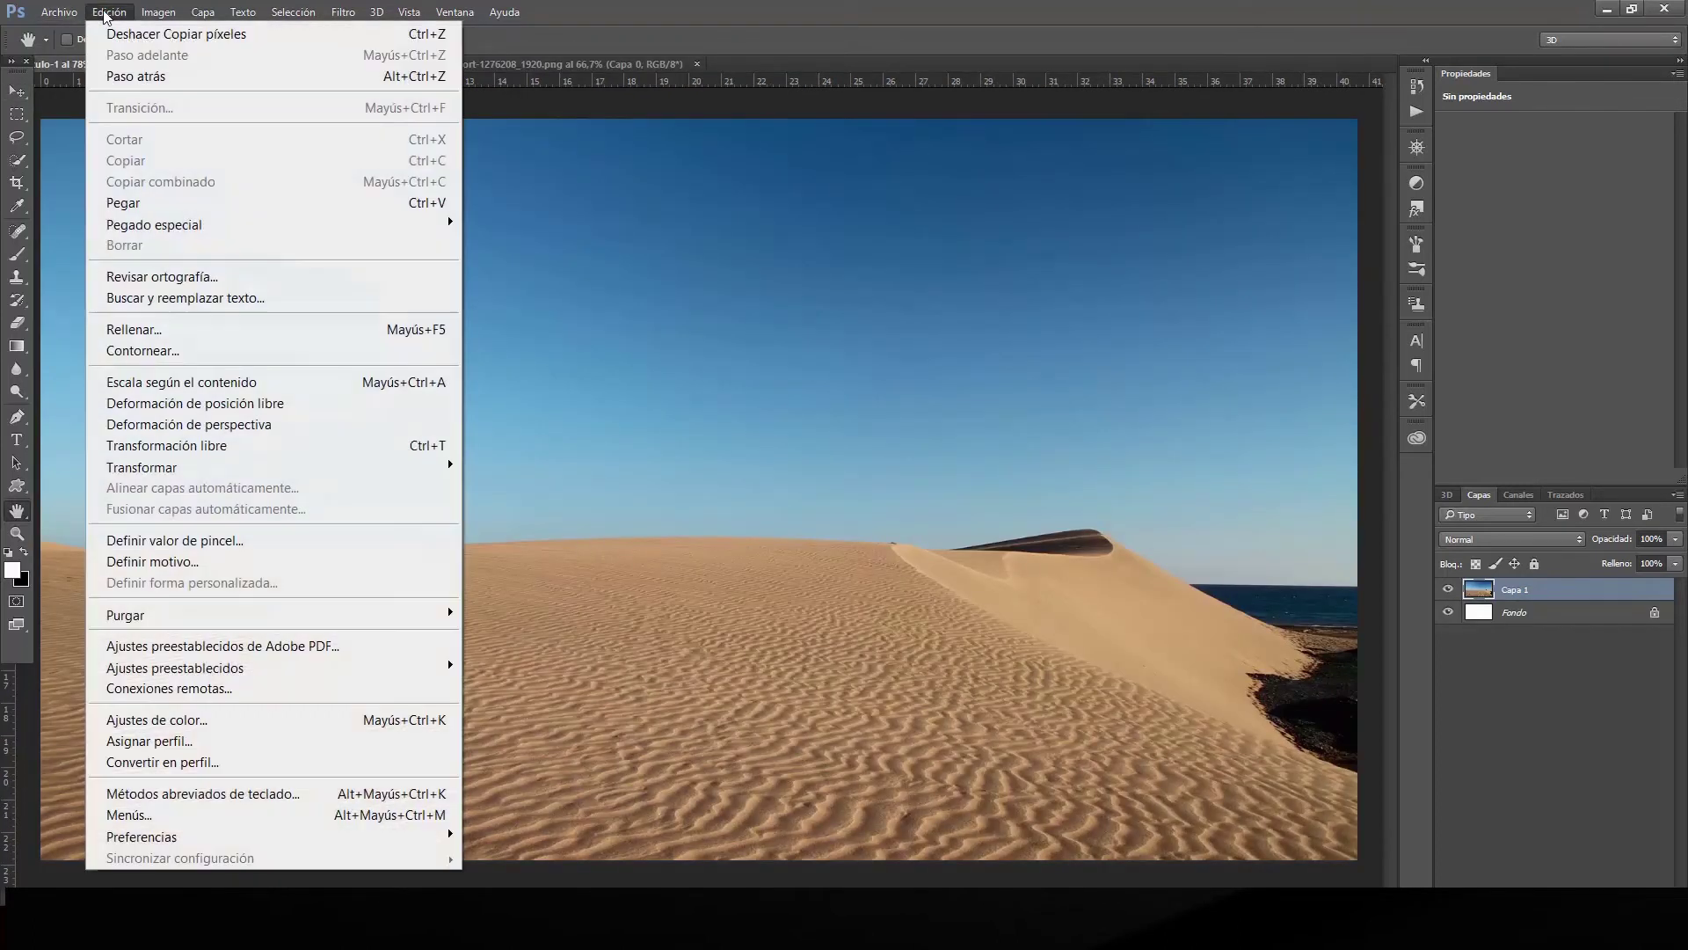
left_click(222, 202)
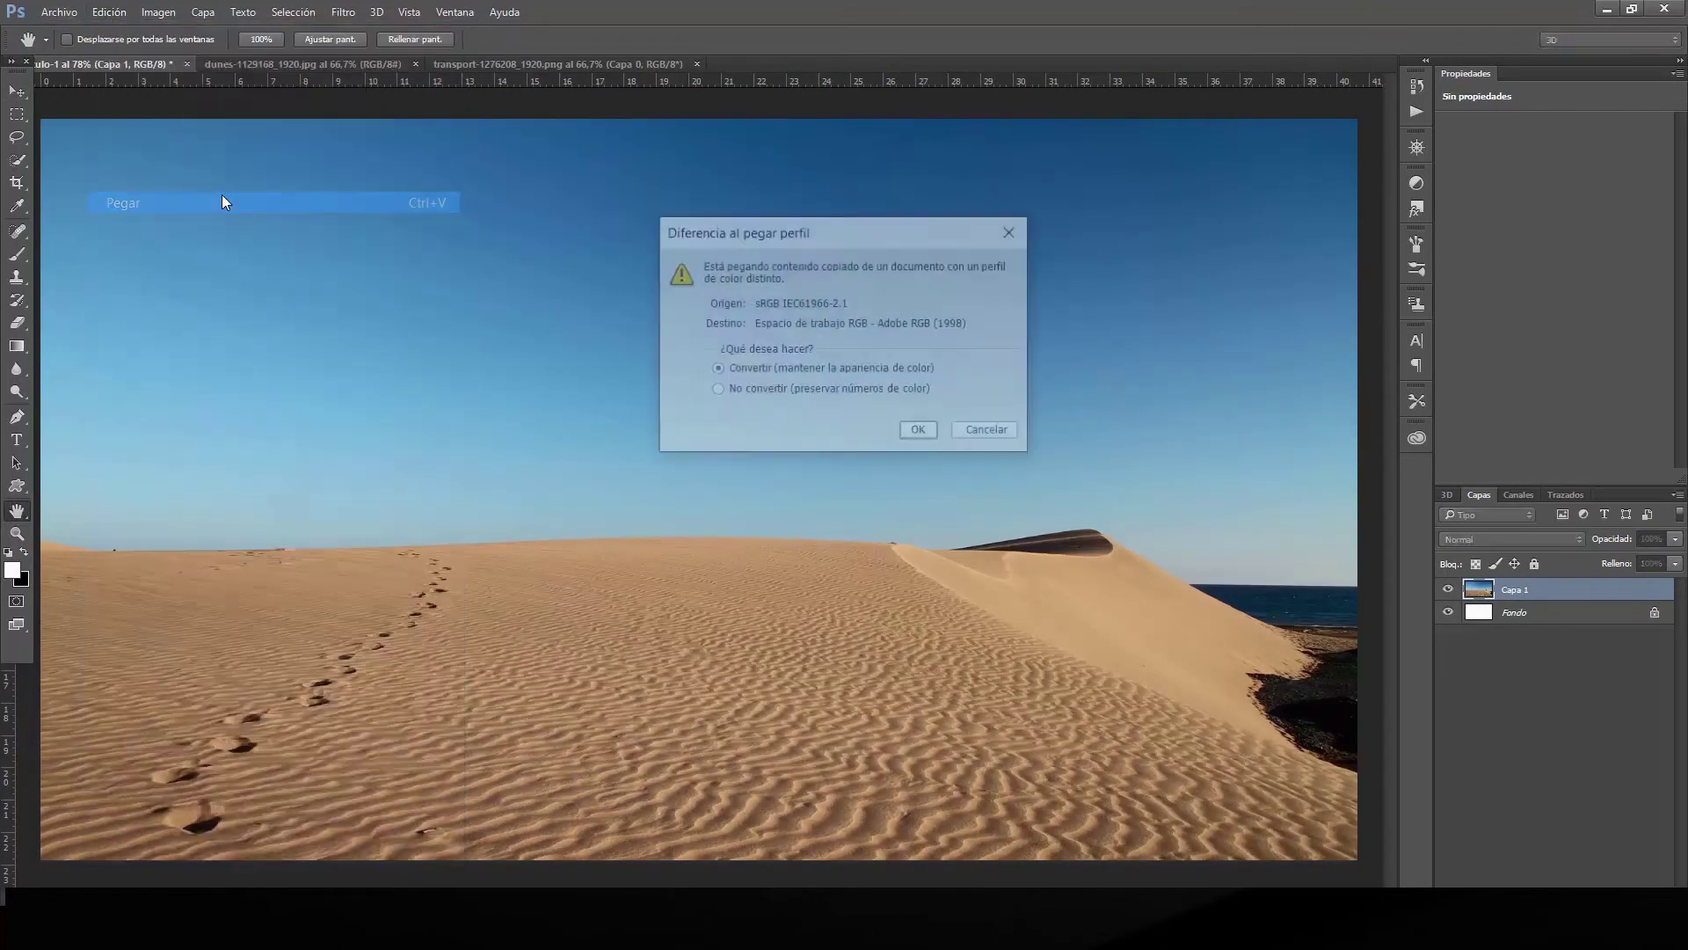
left_click(911, 430)
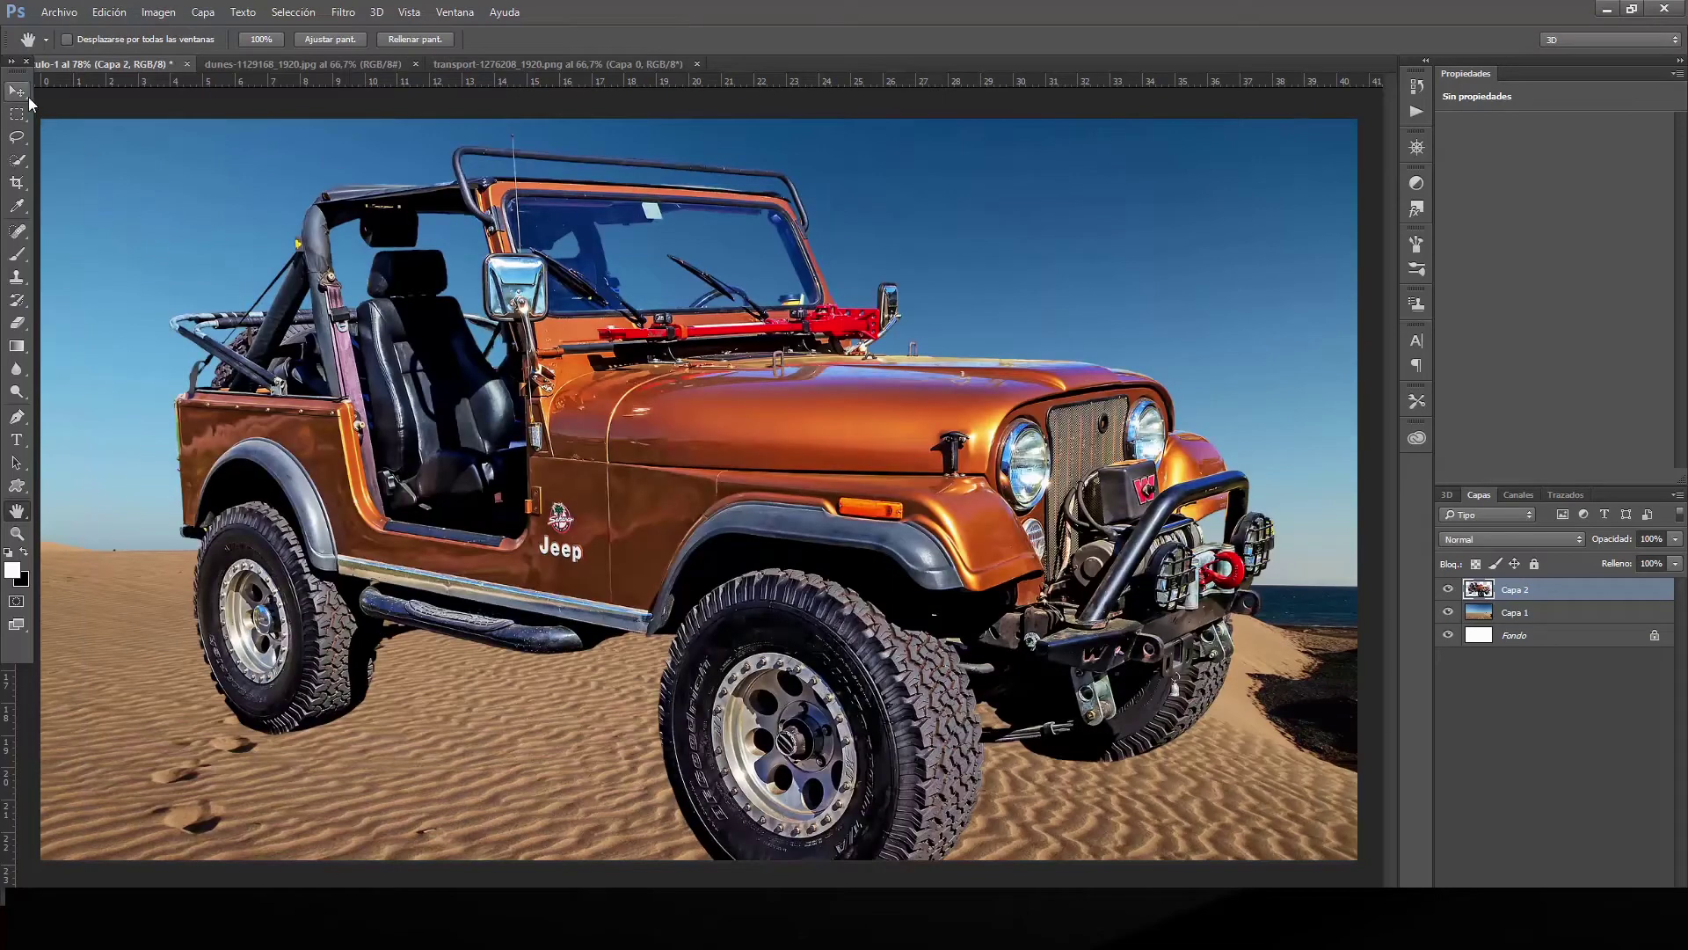
Shrink the jeep and place it small on the far-left dune crest.
left_click(28, 96)
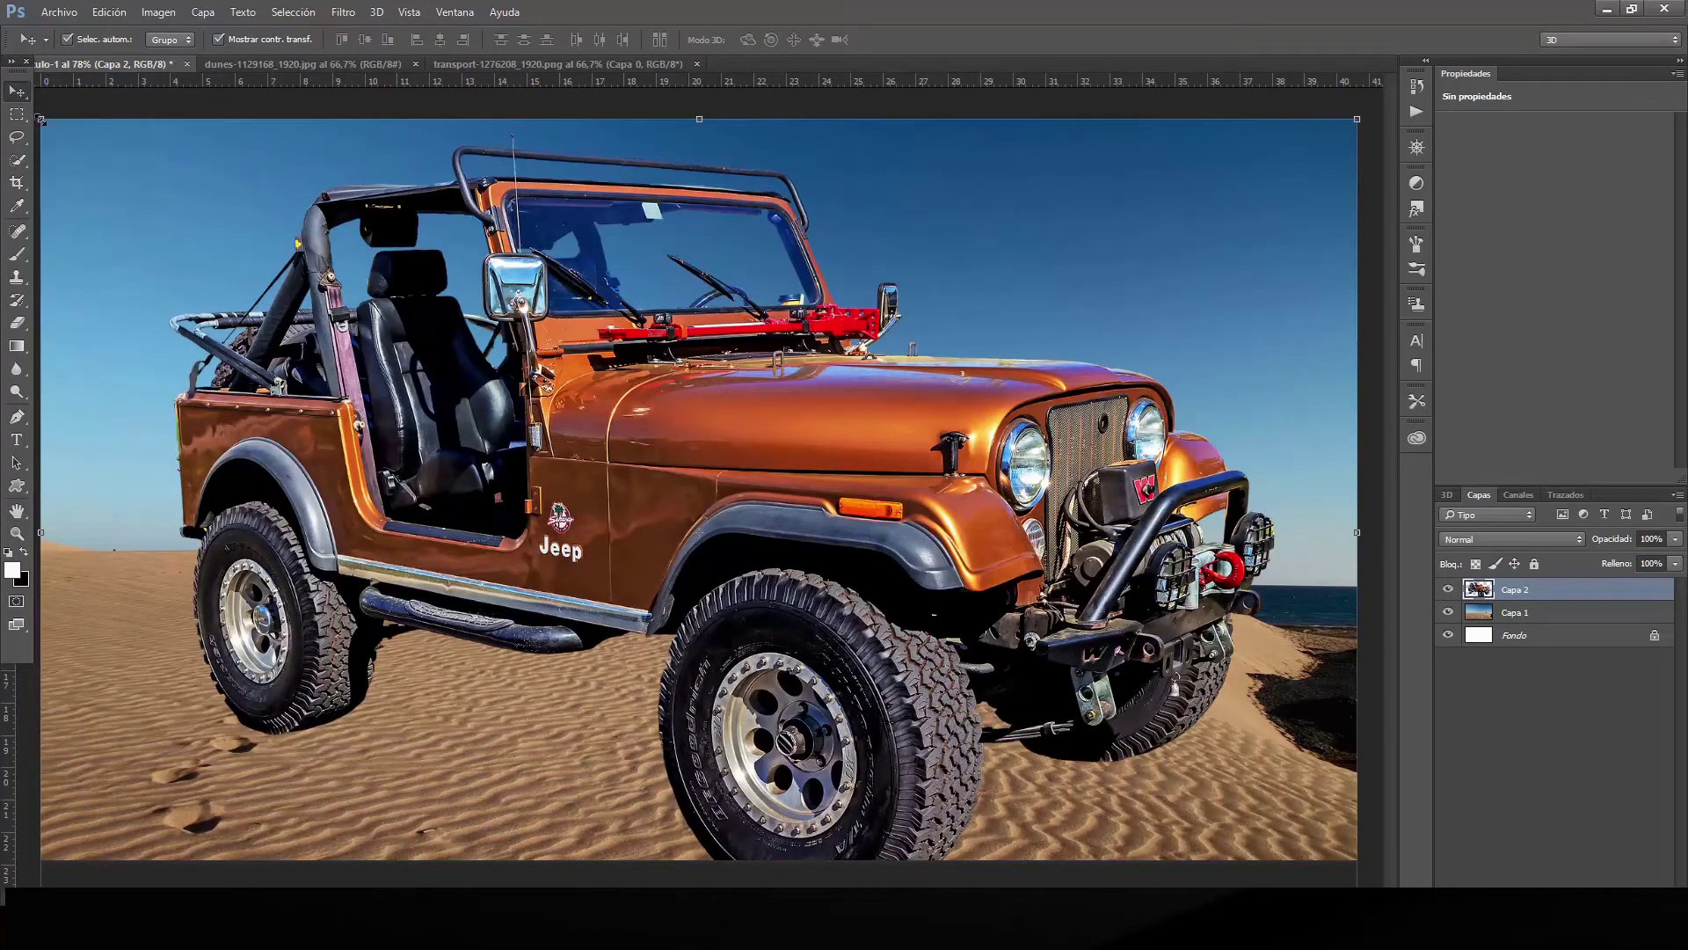
mouse_move(41, 121)
left_mouse_down()
mouse_move(998, 783)
mouse_move(1010, 728)
left_mouse_up()
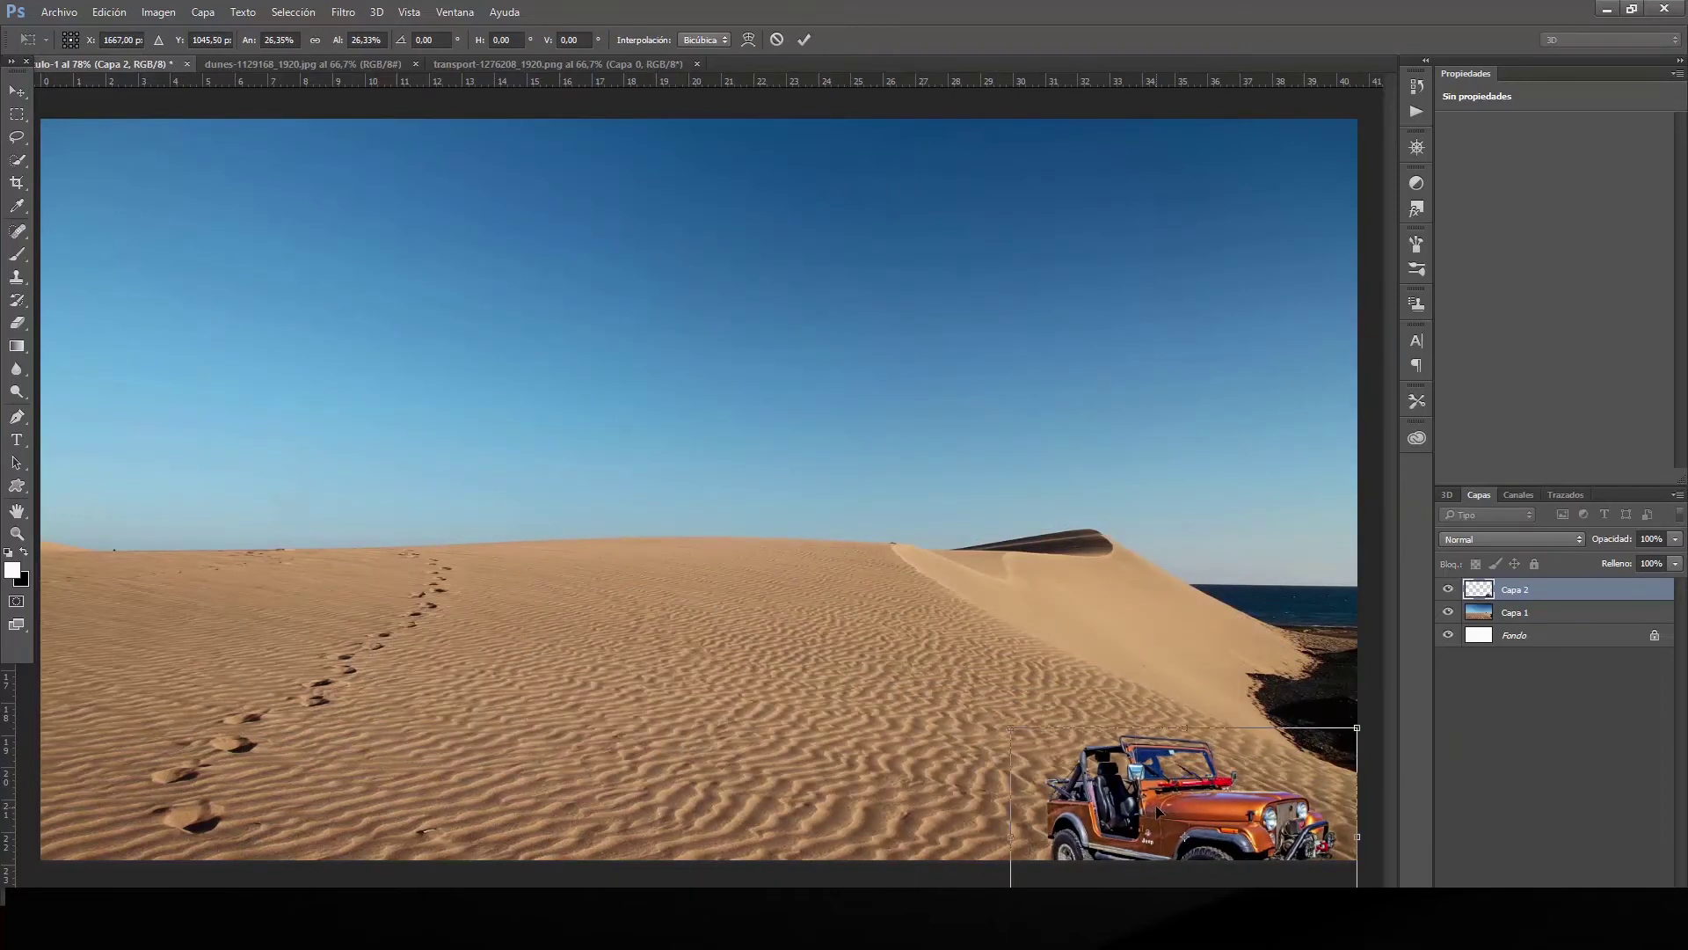
left_click_drag(1155, 805, 1091, 539)
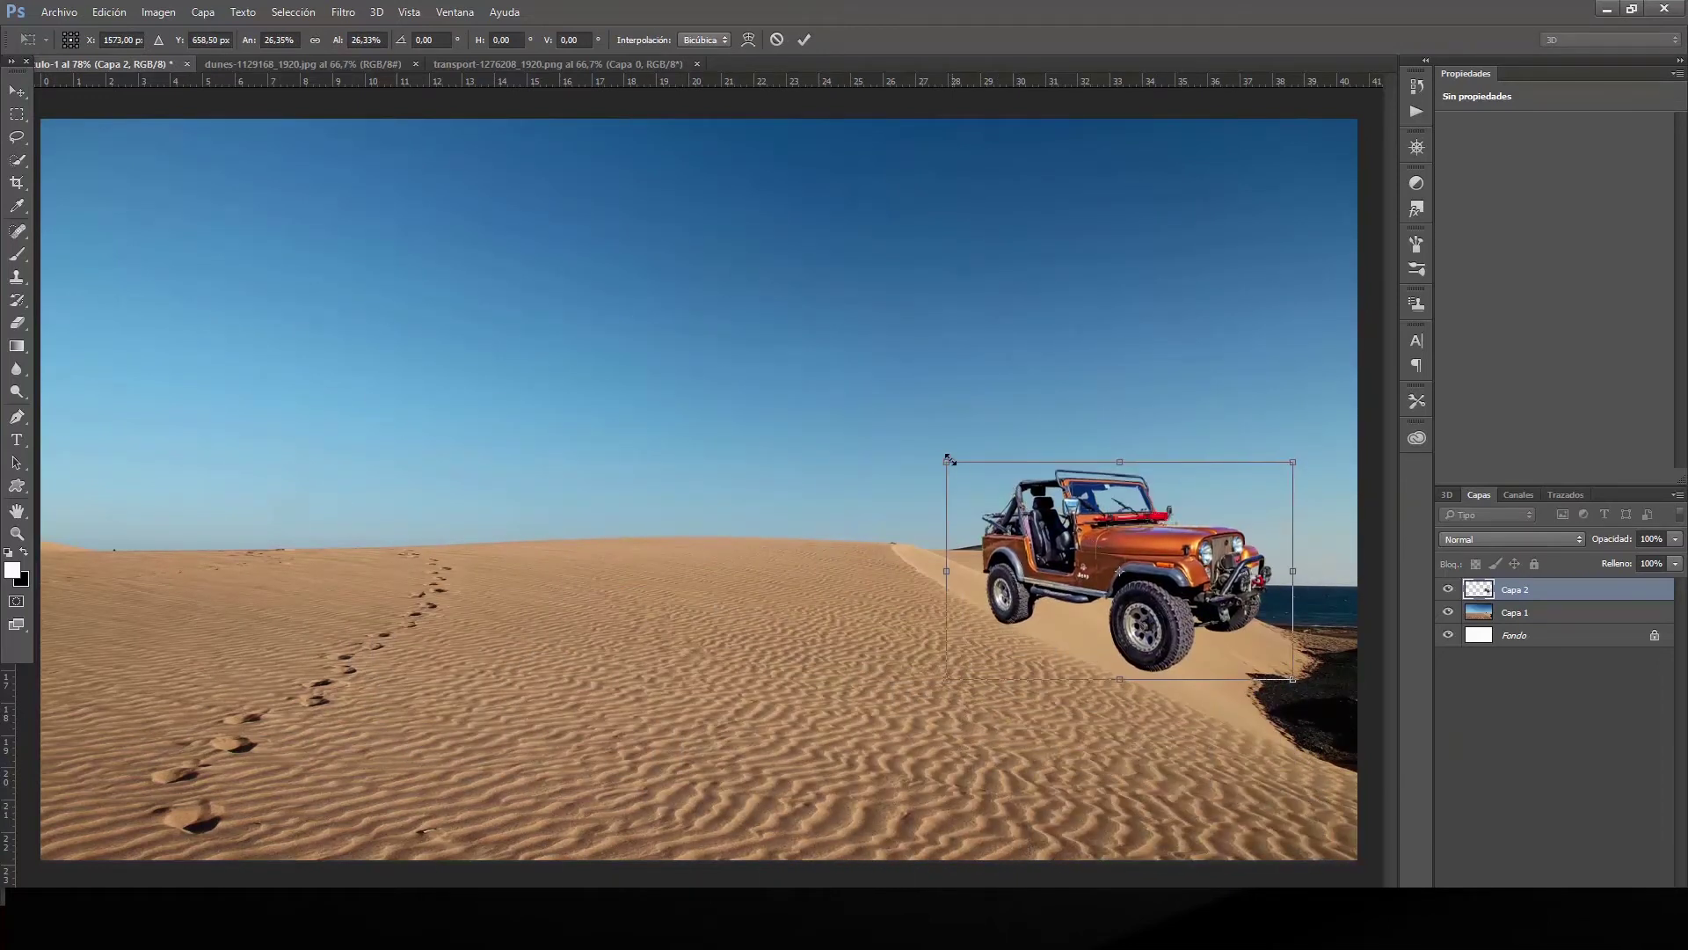
left_click_drag(948, 458, 1090, 563)
left_click_drag(1184, 622, 478, 526)
left_click_drag(1062, 629, 176, 550)
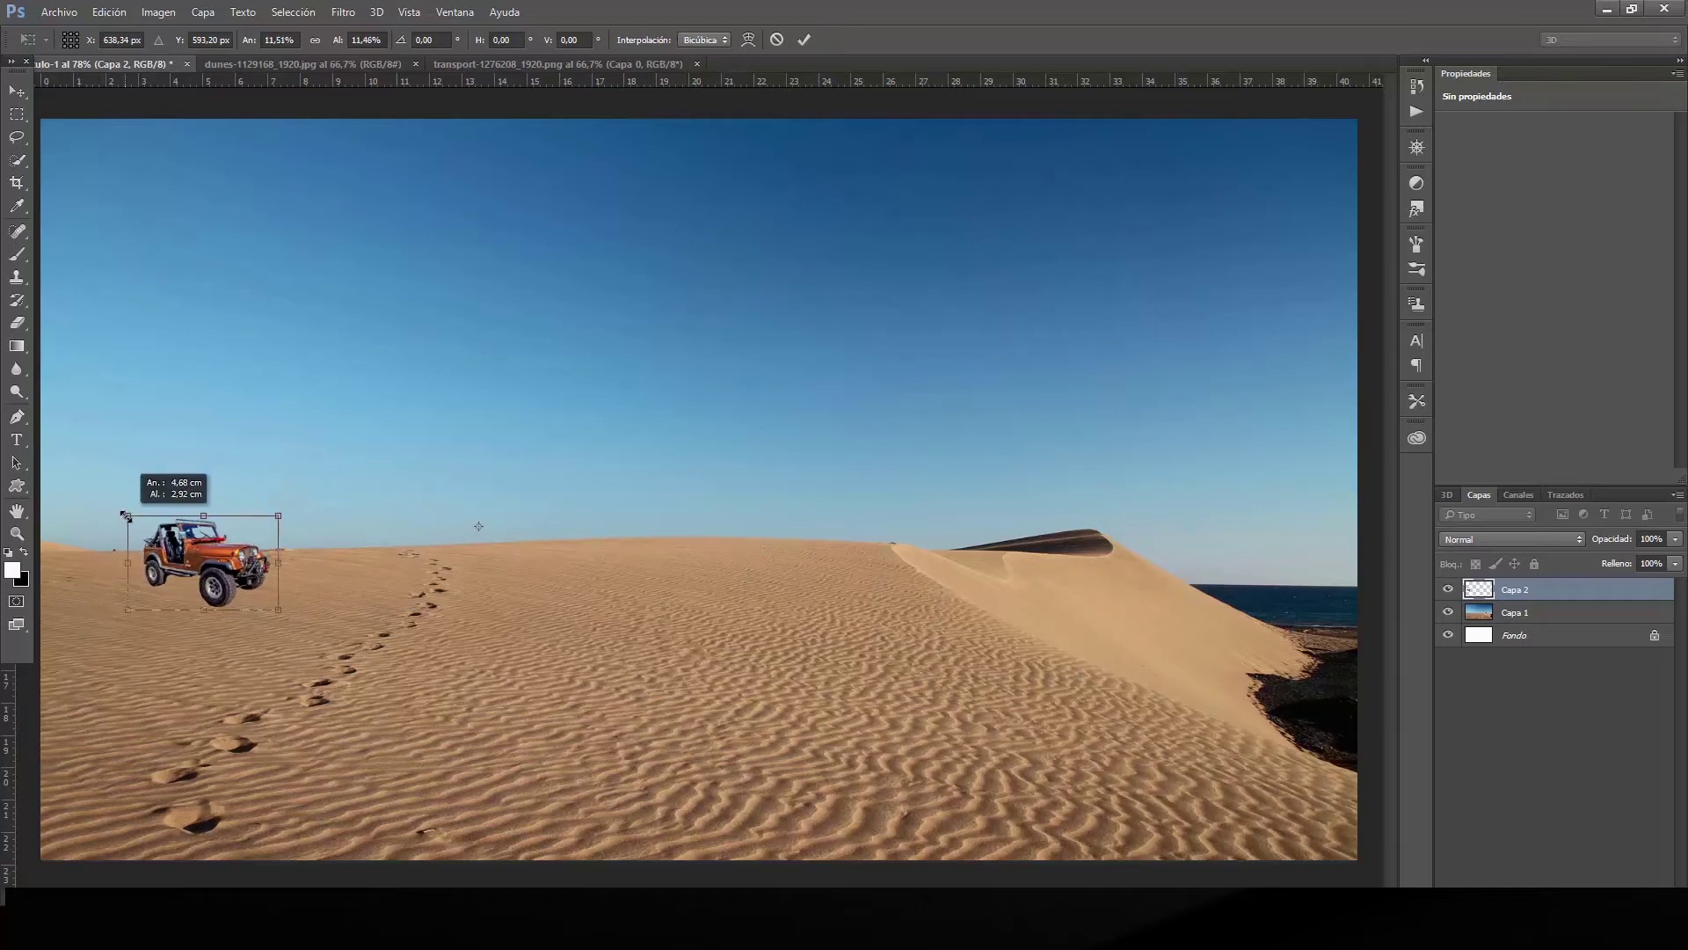
left_click_drag(89, 492, 135, 519)
mouse_move(218, 562)
left_mouse_down()
mouse_move(300, 557)
mouse_move(164, 545)
left_mouse_up()
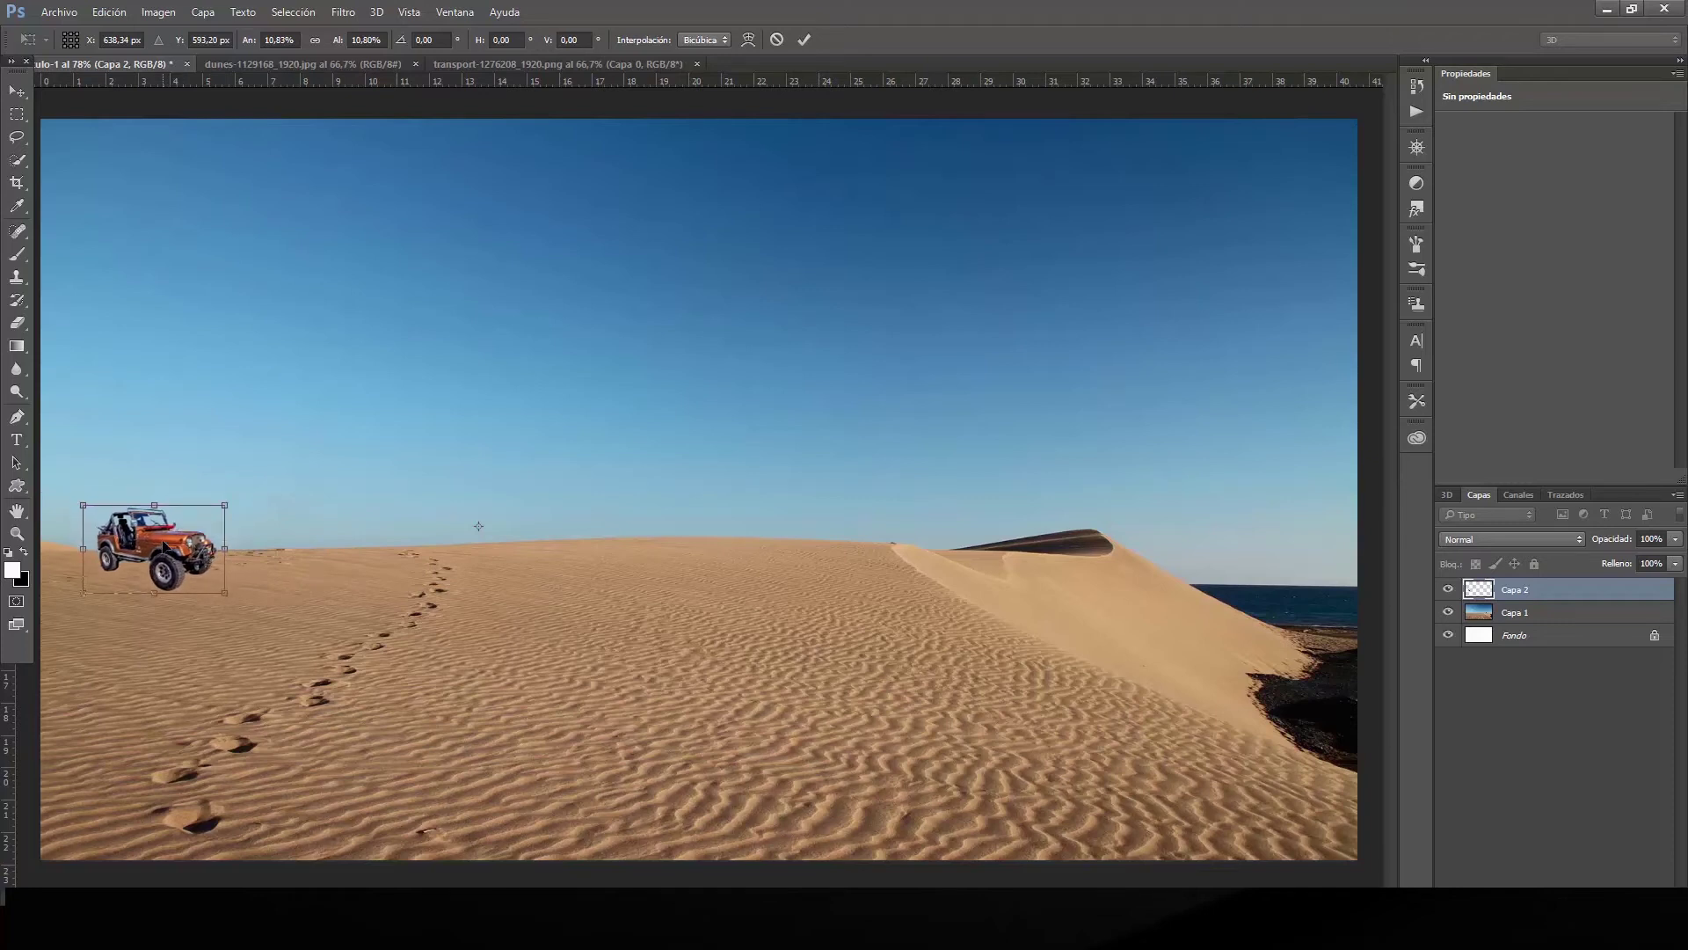
left_click_drag(83, 507, 98, 508)
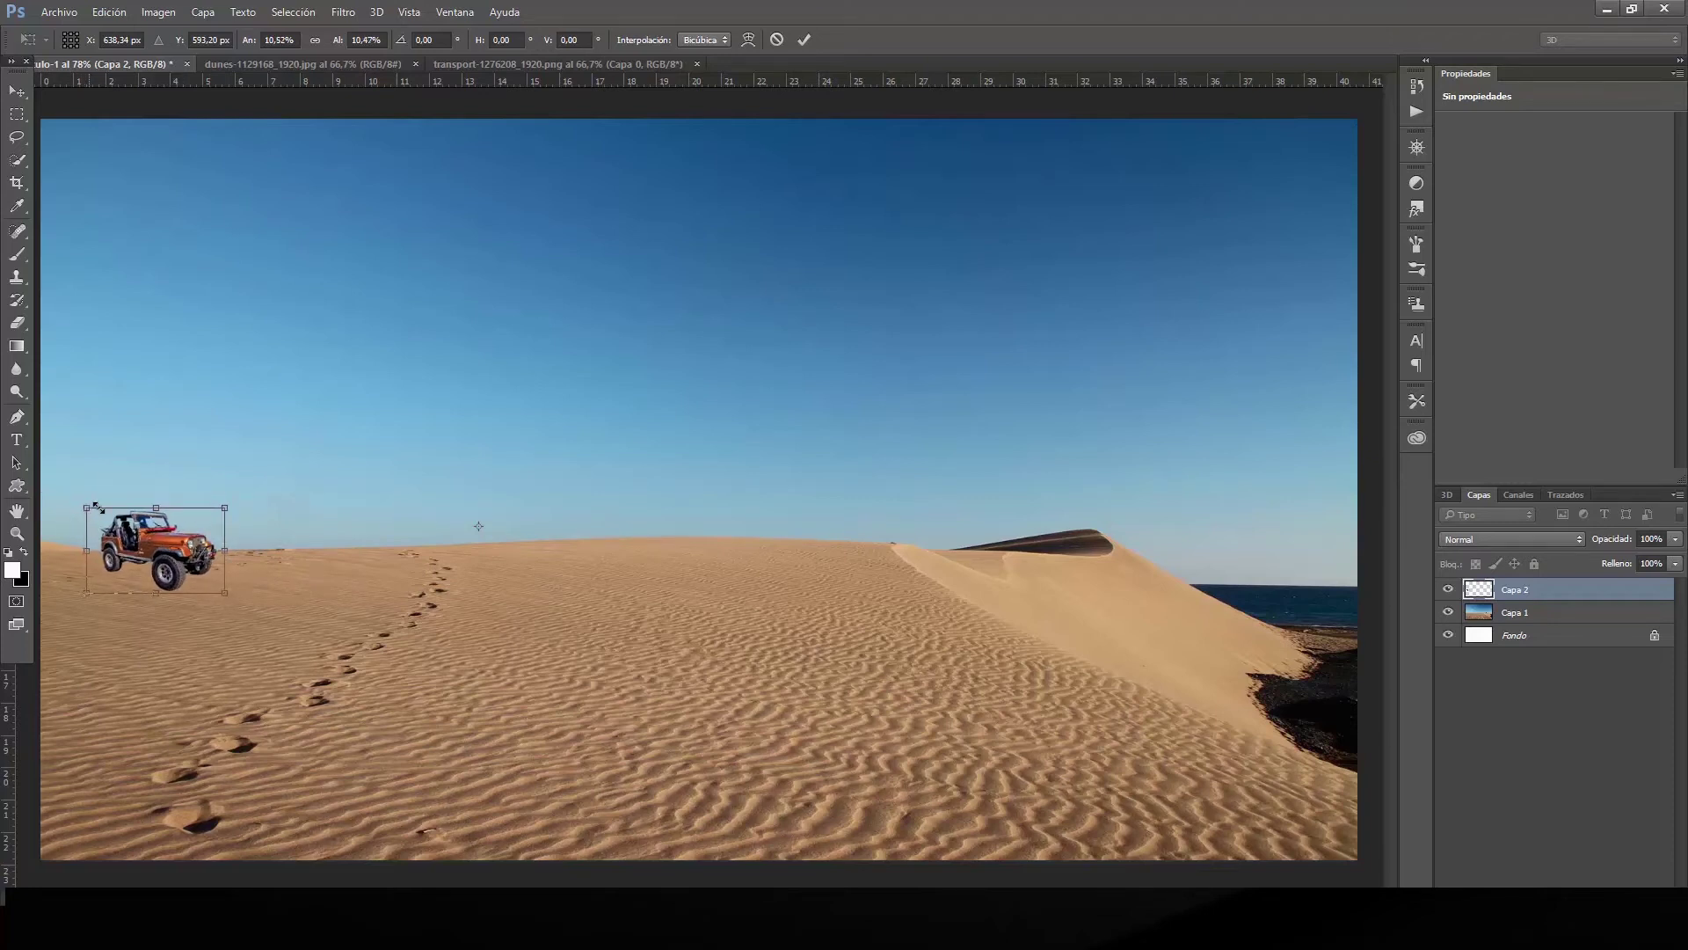
left_click(802, 40)
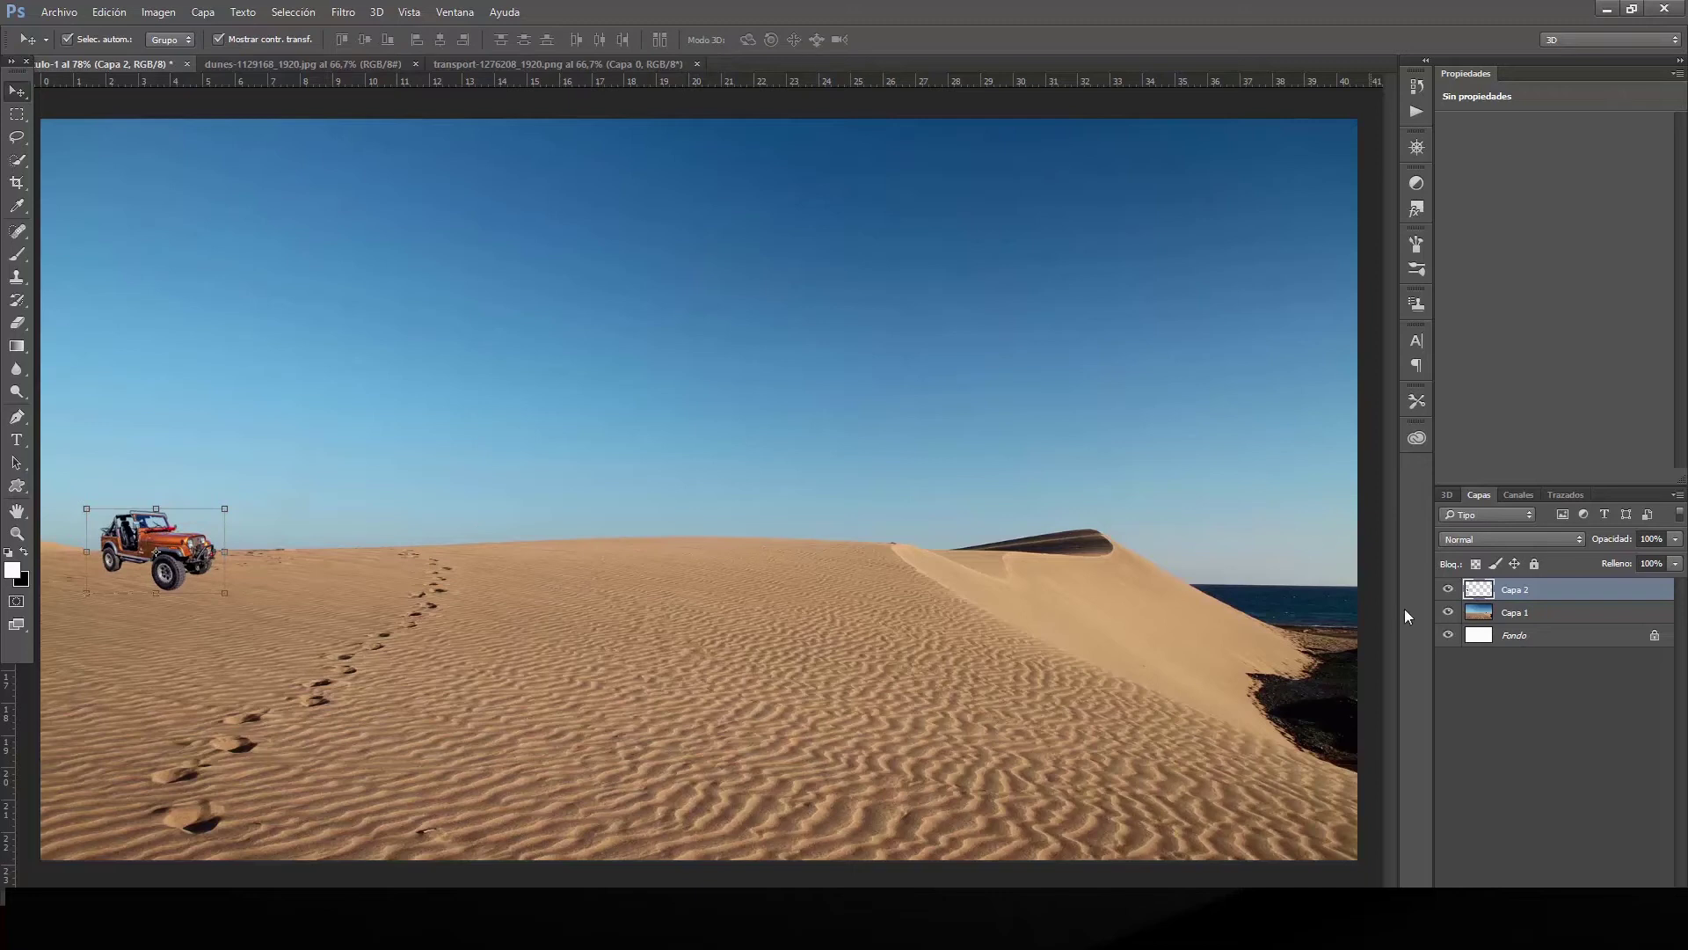
Load the jeep's outline and add a Brightness/Contrast layer at brightness -61, contrast 46.
left_click(1486, 602, "ctrl")
left_click(1582, 879)
left_click(1587, 554)
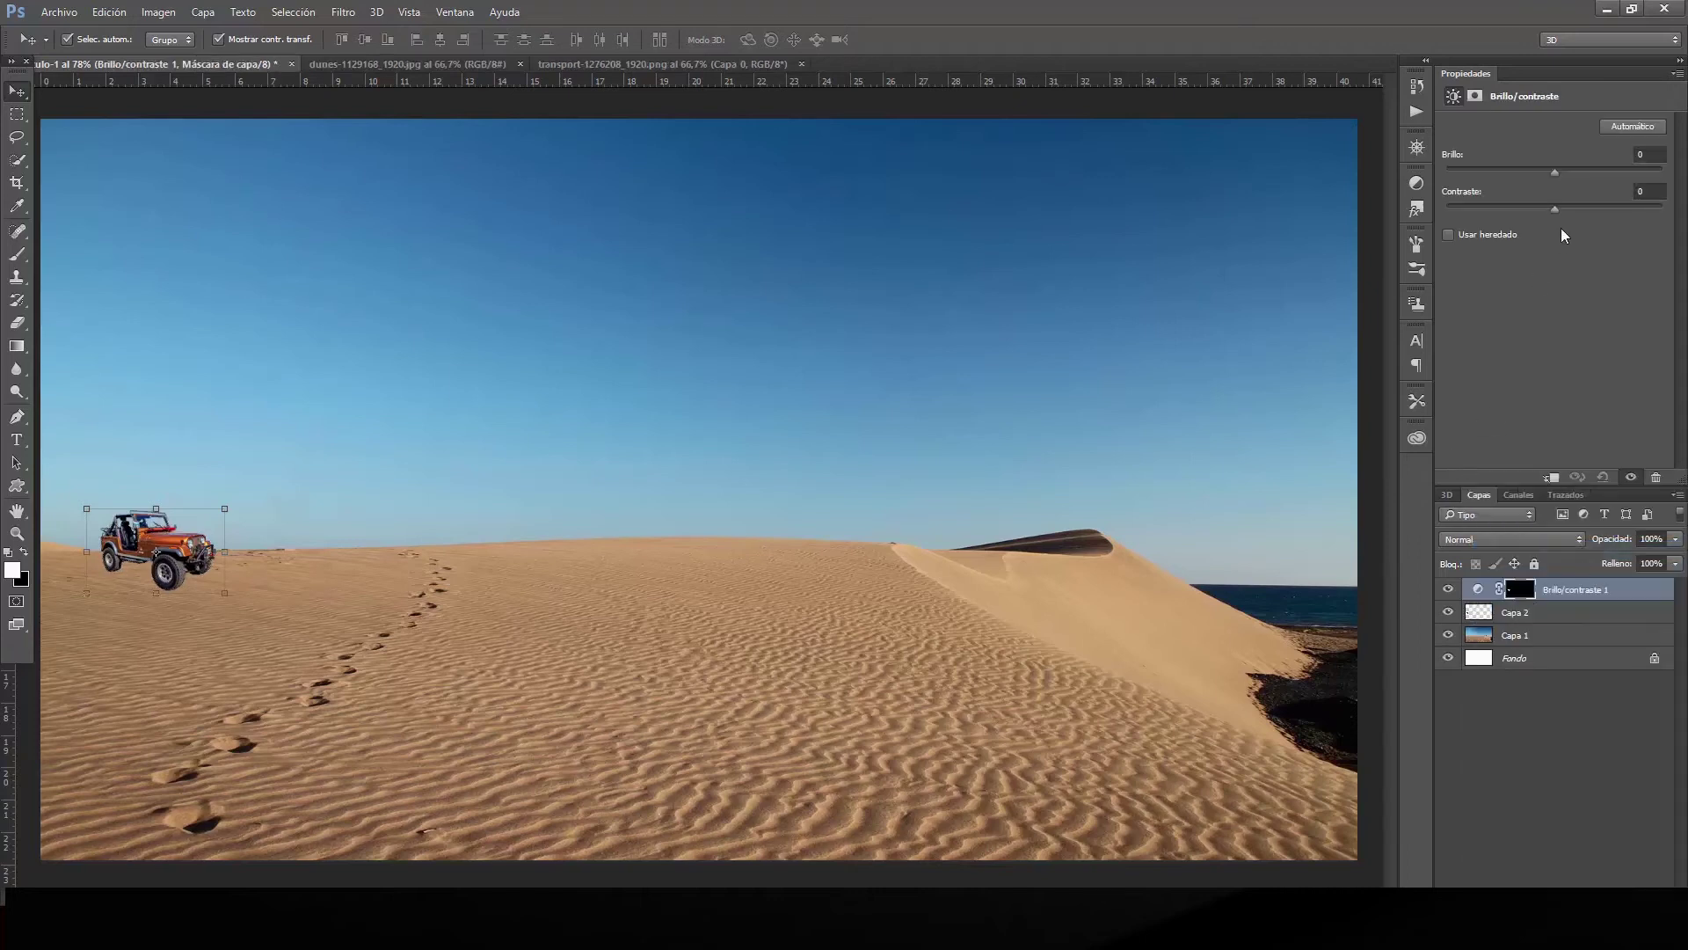
left_click_drag(1563, 173, 1544, 177)
left_click_drag(1564, 172, 1516, 173)
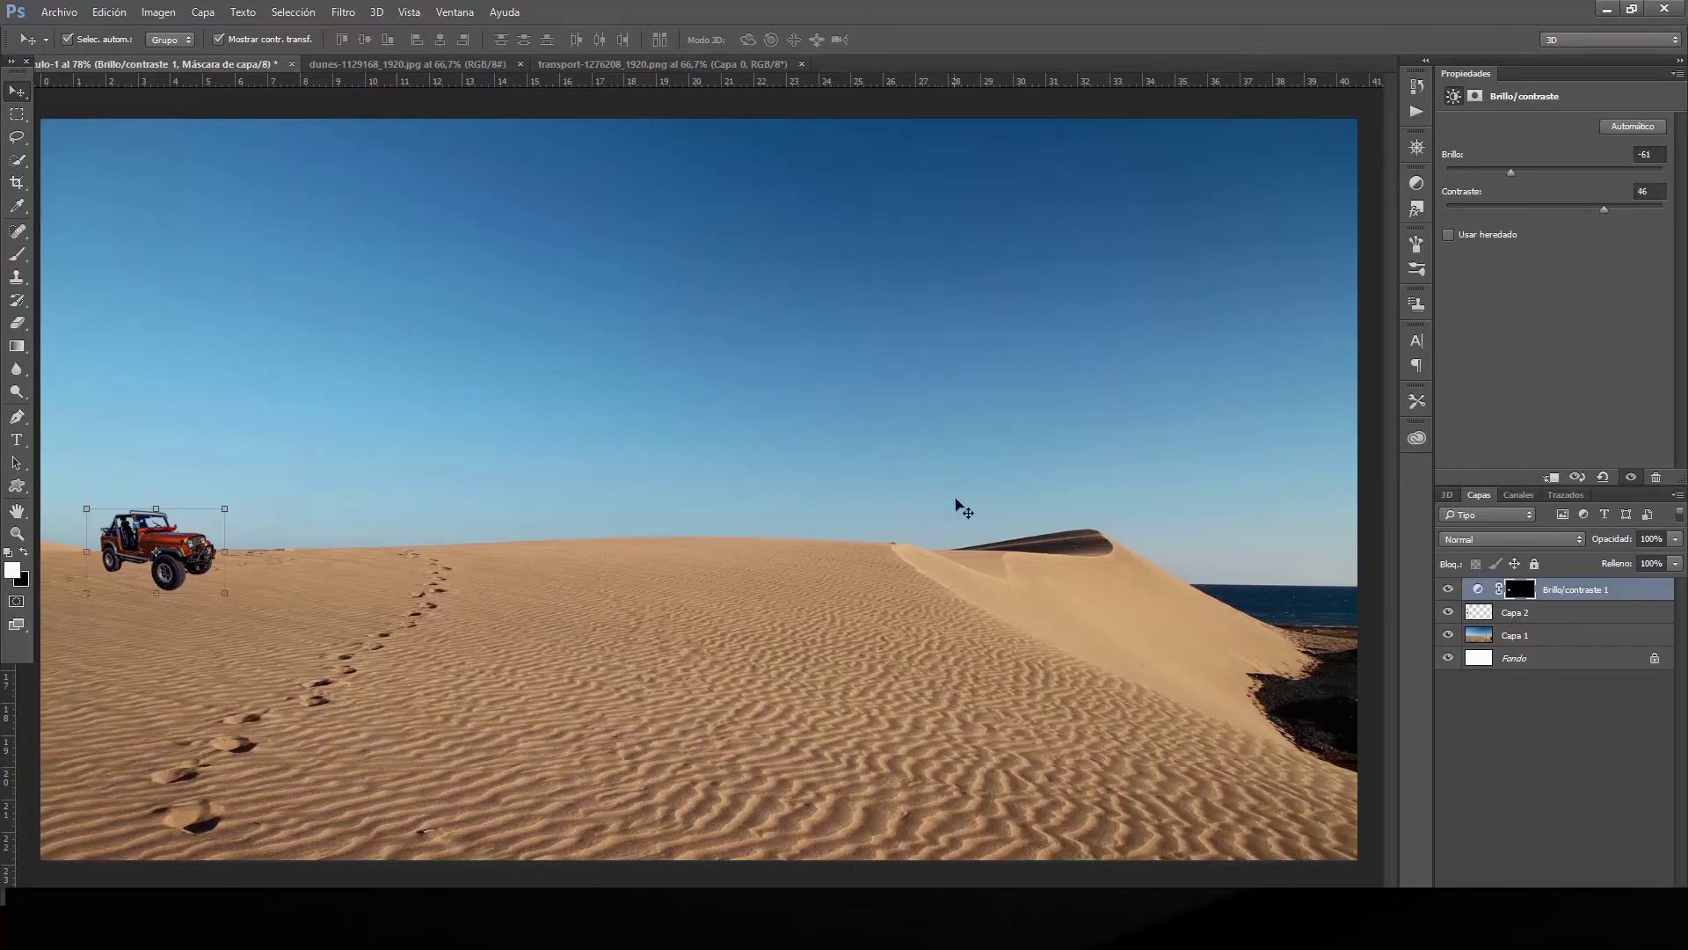
left_click(59, 13)
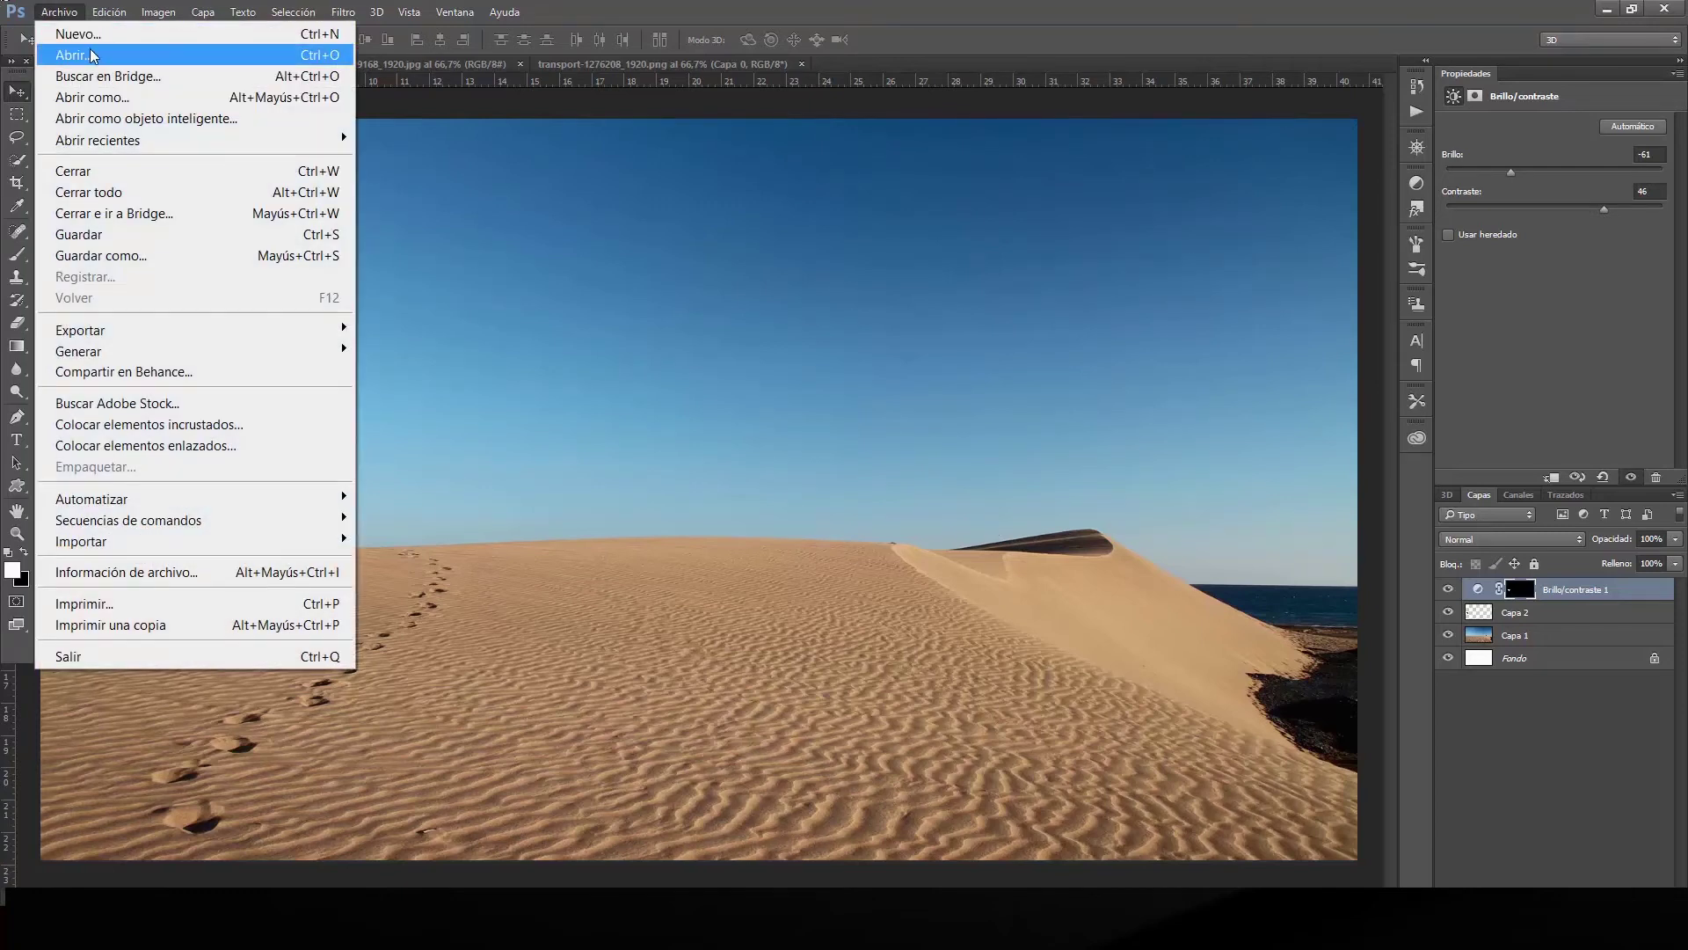
Open suv-1353451_1920.jpg without a colour profile and zoom to 100% on the jeep.
left_click(62, 50)
double_click(762, 443)
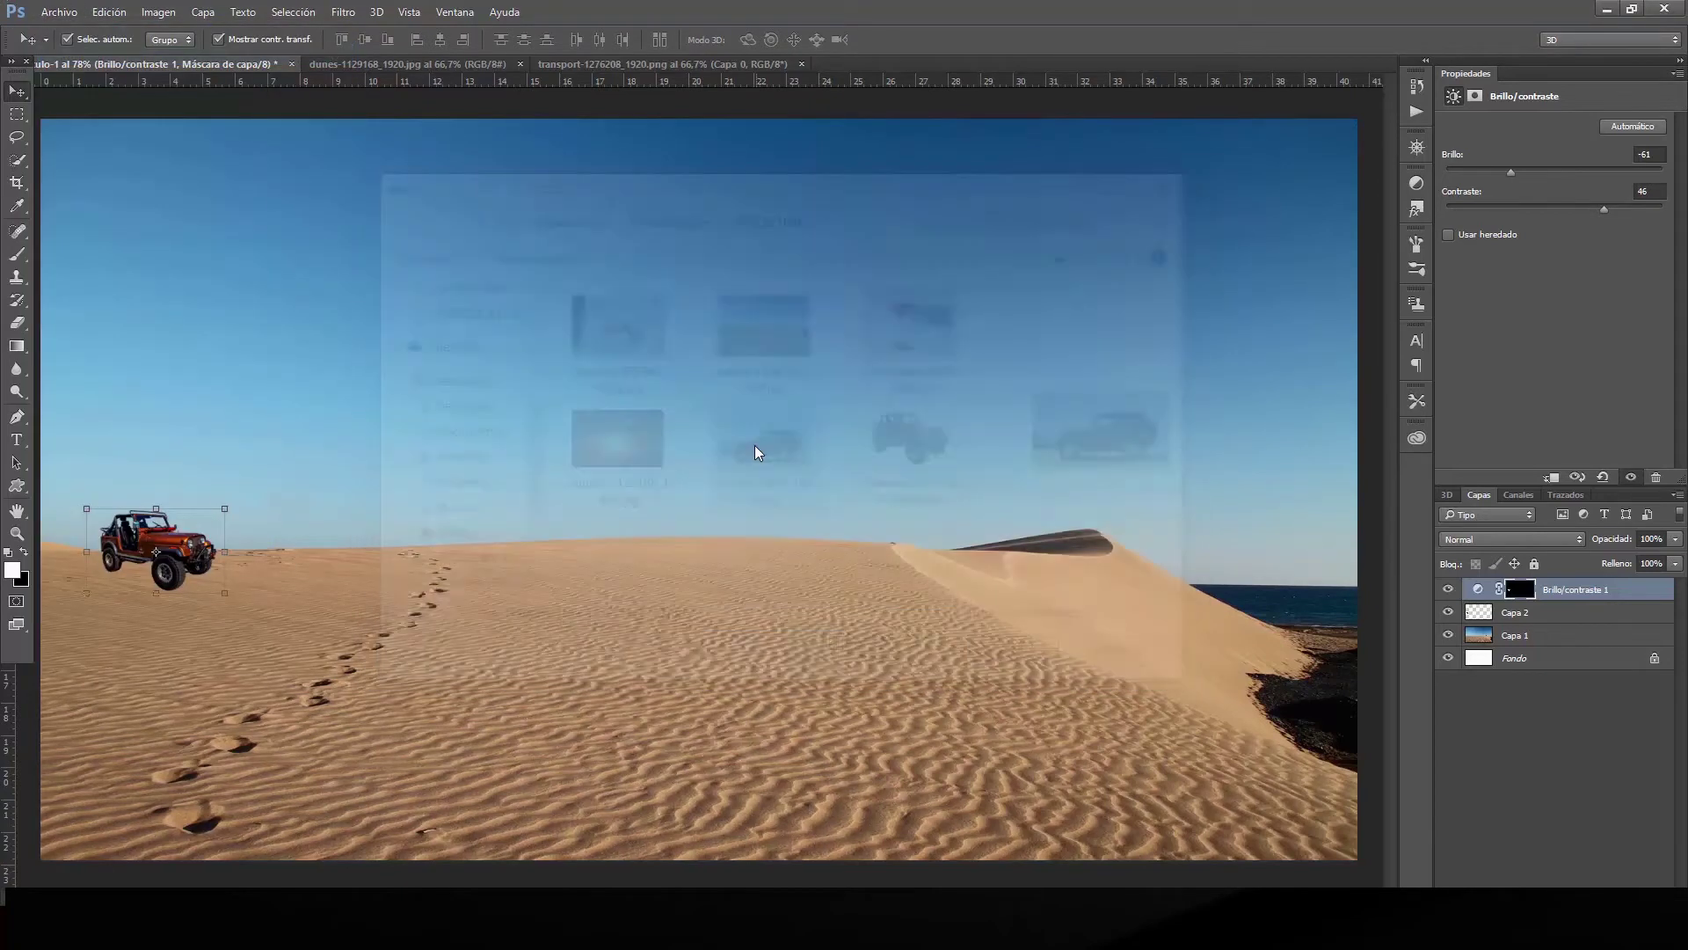
left_click(963, 423)
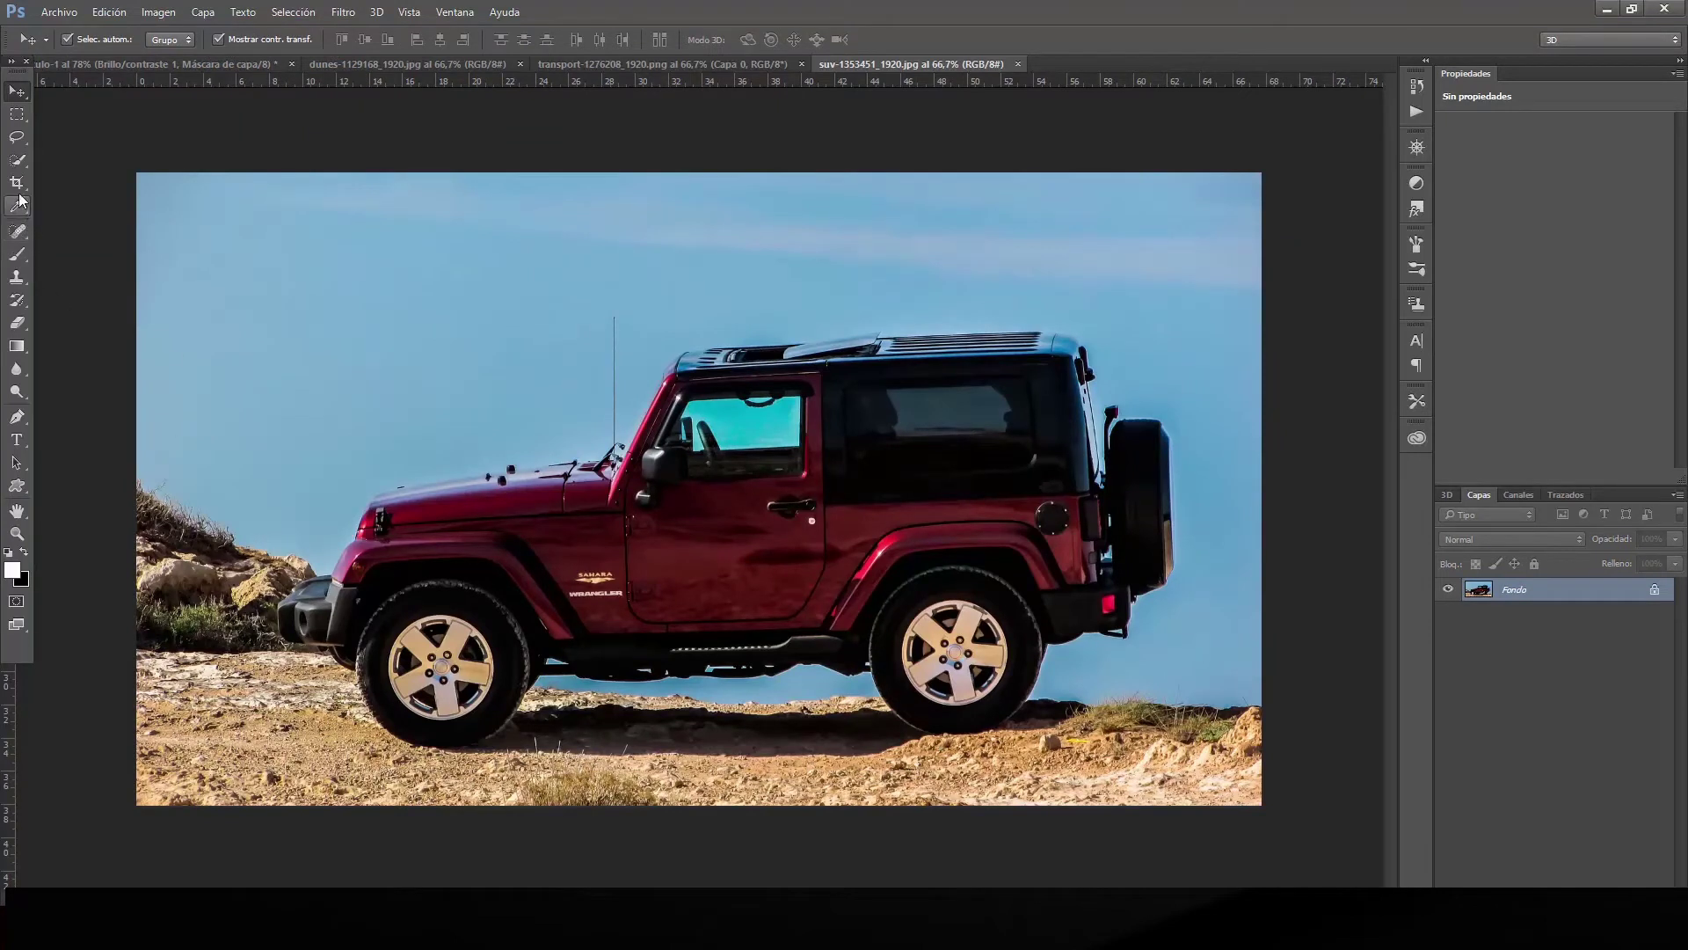
left_click(19, 165)
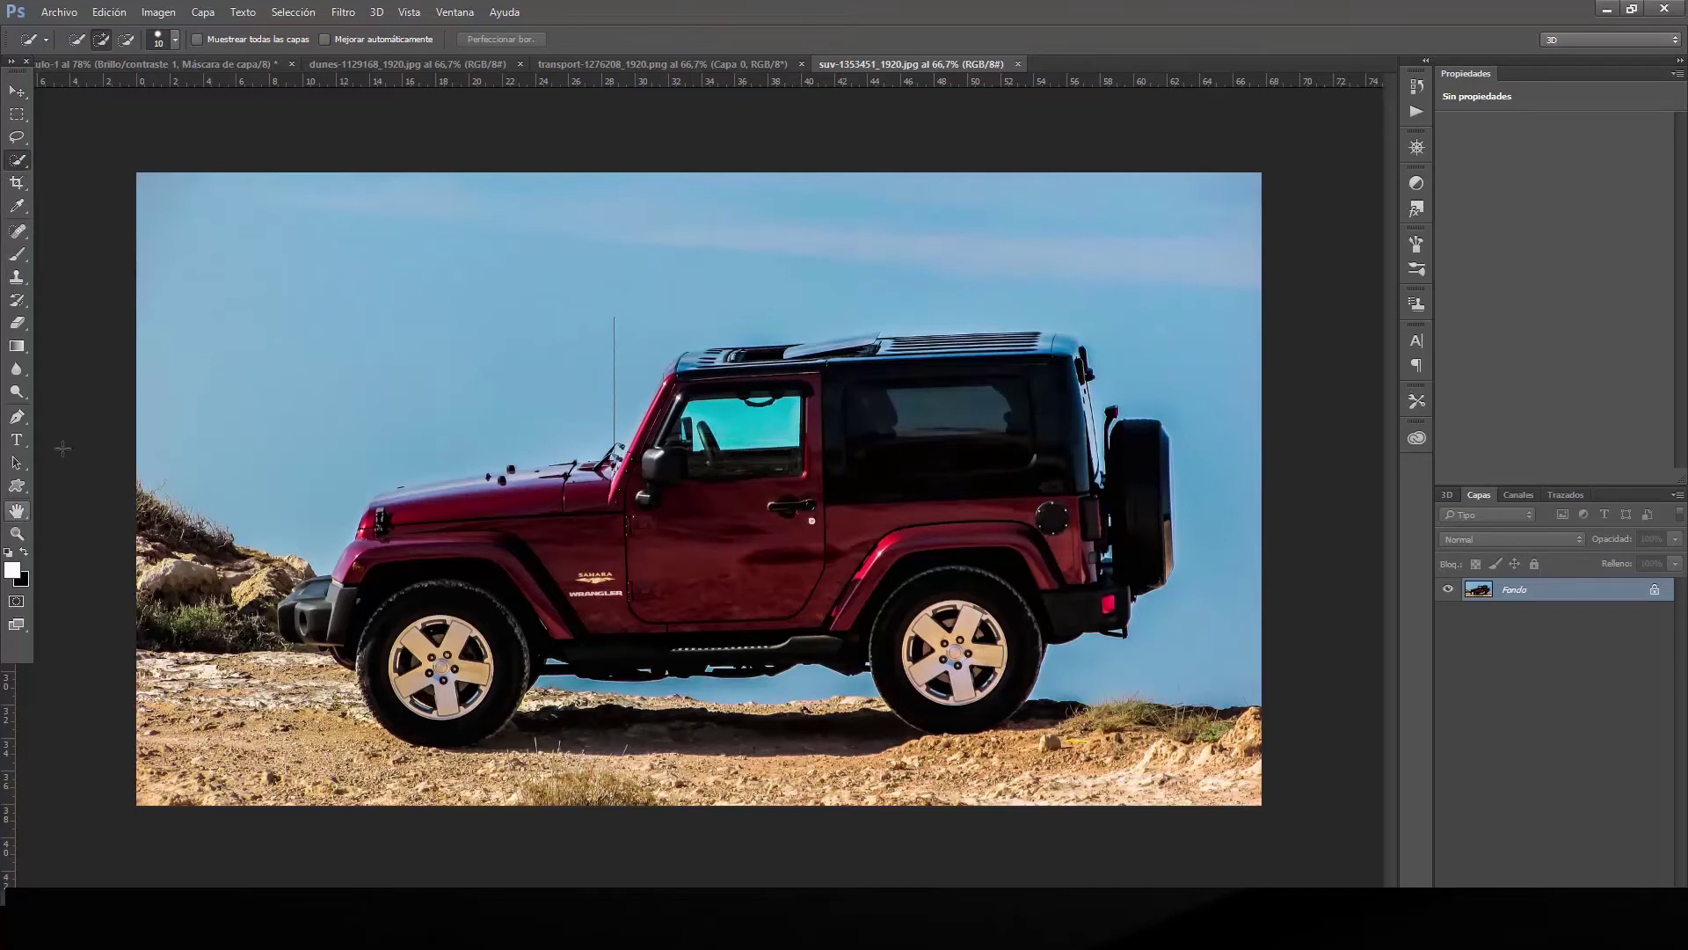
key("ctrl+plus")
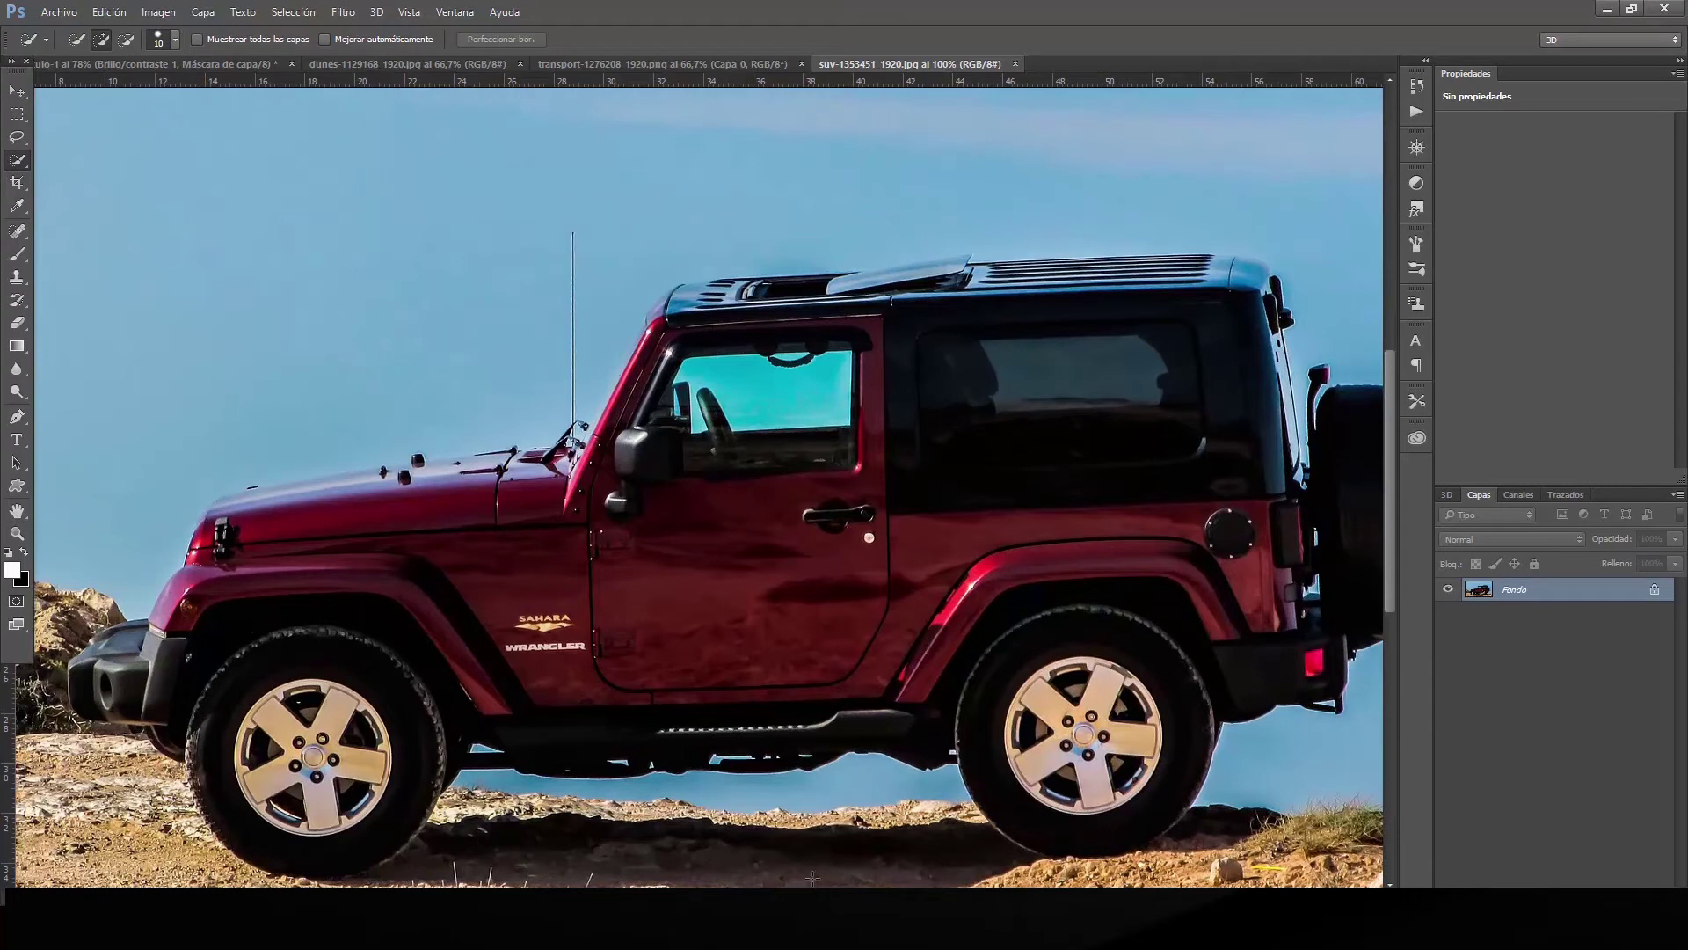
scroll(700, 481, "right", 3)
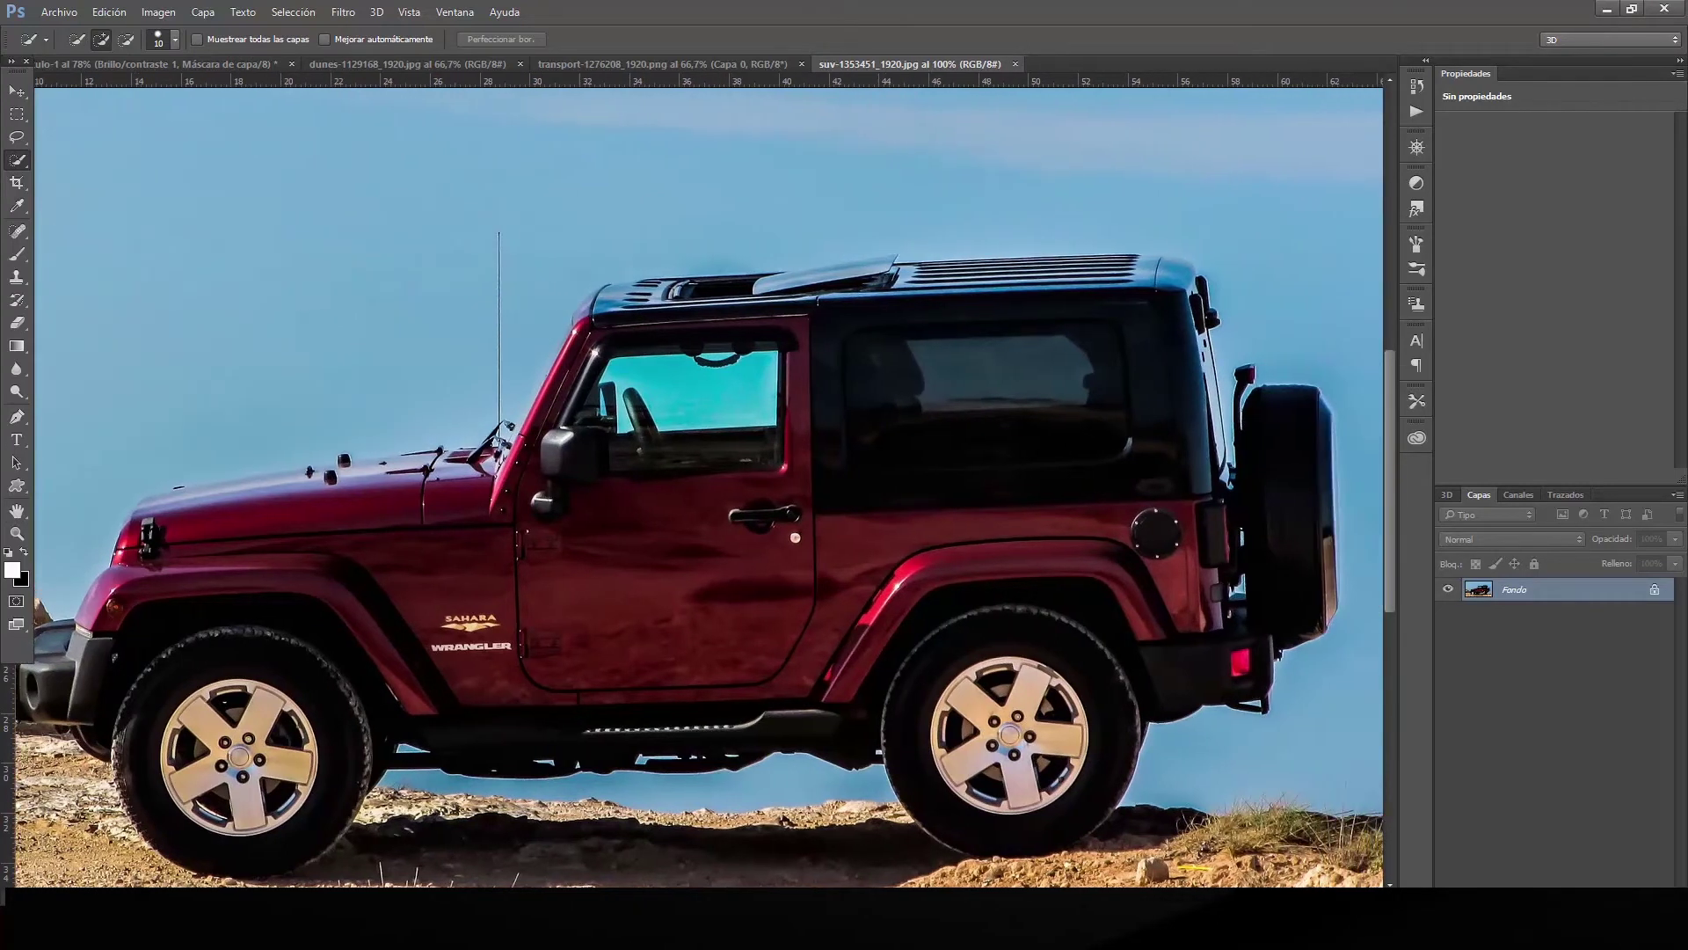
scroll(795, 537, "left", 1)
scroll(795, 537, "left", 1)
scroll(795, 537, "left", 1)
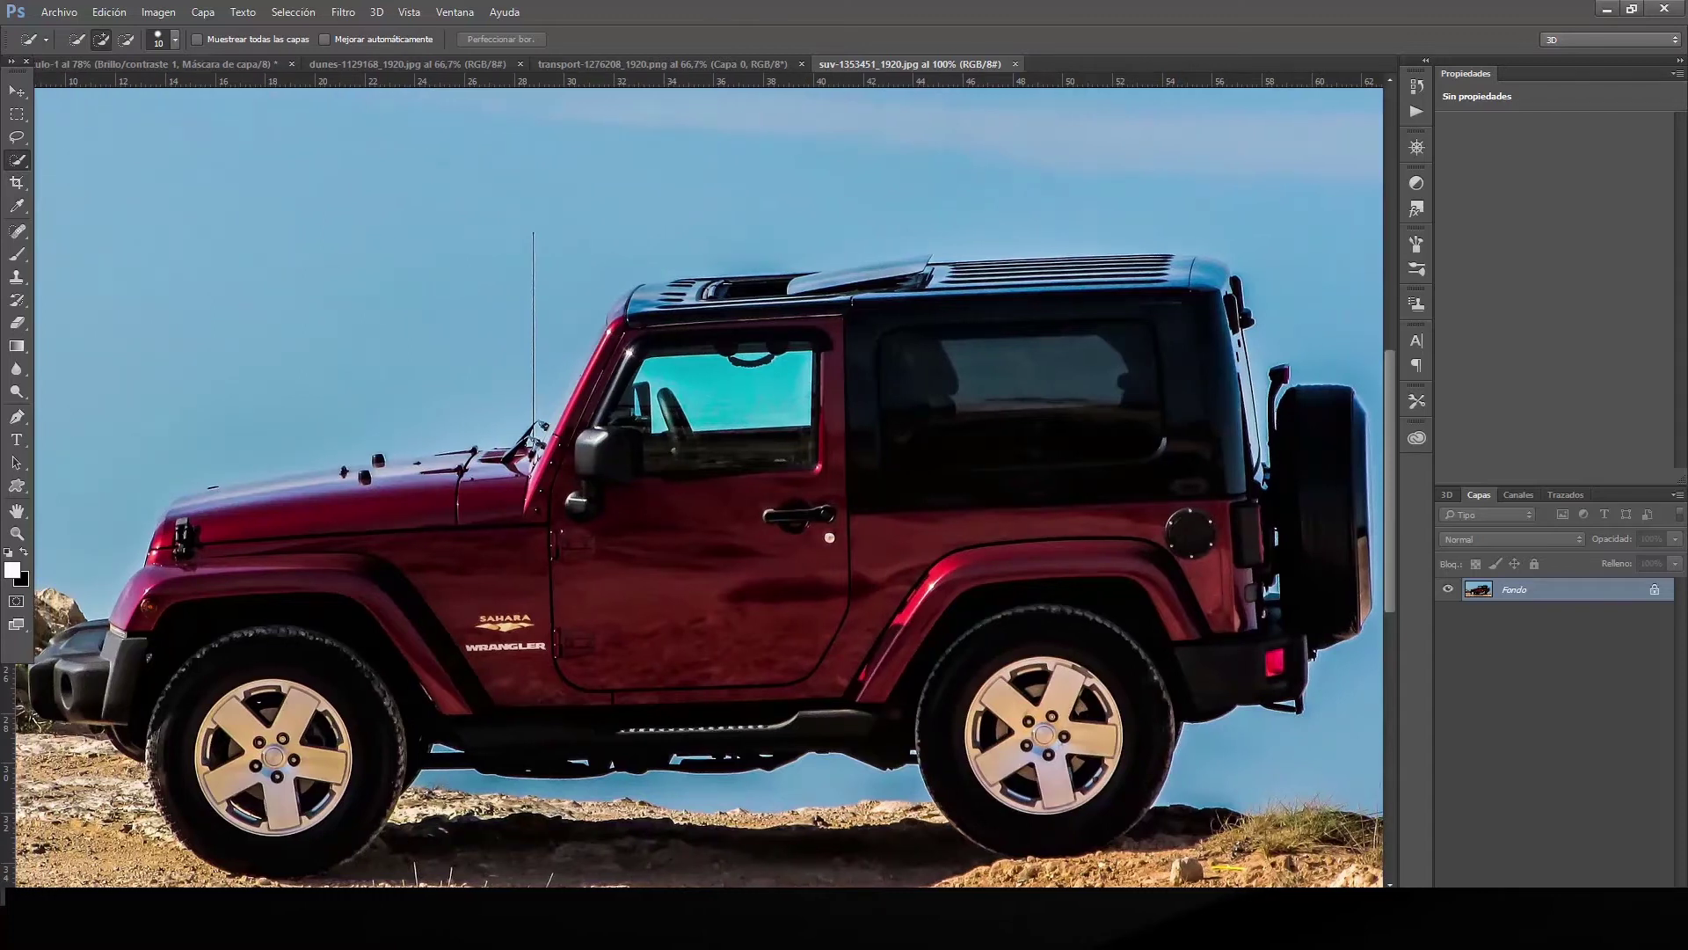
Quick-select the red jeep's bumper, hood, door, roof, rear fender and window, excluding sky.
mouse_move(58, 677)
left_mouse_down()
mouse_move(227, 706)
mouse_move(204, 800)
left_mouse_up()
left_click_drag(329, 755, 307, 549)
left_click_drag(198, 502, 507, 469)
left_click_drag(406, 460, 195, 496)
mouse_move(446, 510)
left_mouse_down()
mouse_move(896, 502)
mouse_move(918, 482)
left_mouse_up()
mouse_move(1135, 269)
left_mouse_down()
mouse_move(798, 266)
mouse_move(628, 444)
left_mouse_up()
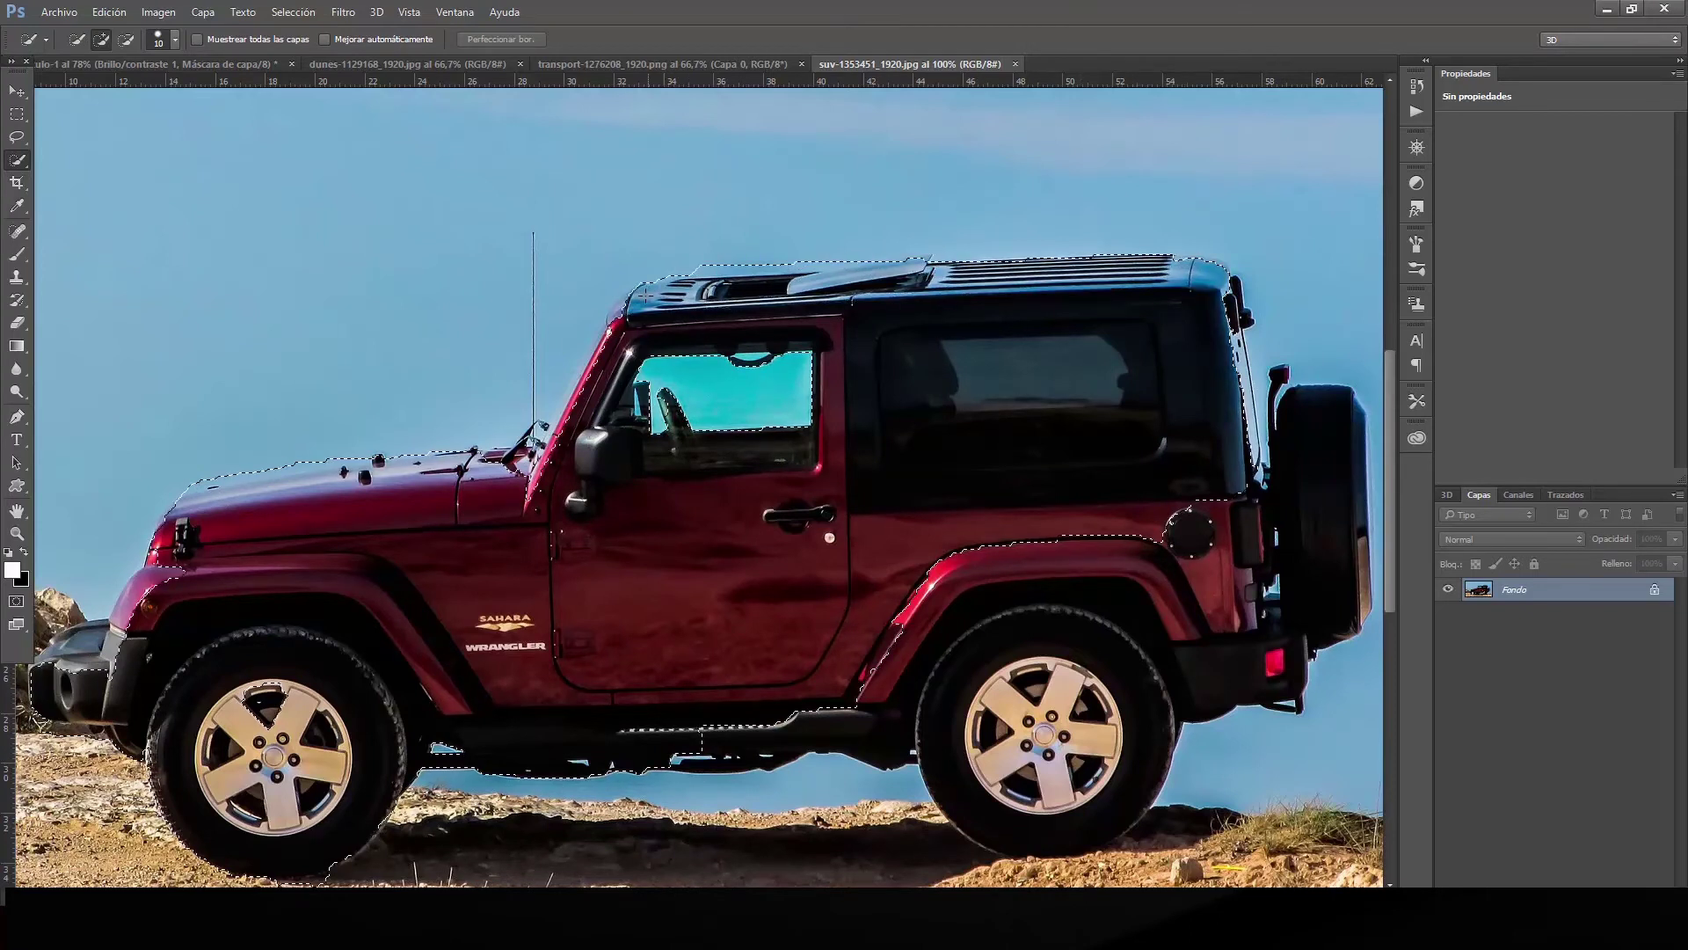
mouse_move(873, 683)
left_mouse_down()
mouse_move(906, 735)
mouse_move(1023, 717)
left_mouse_up()
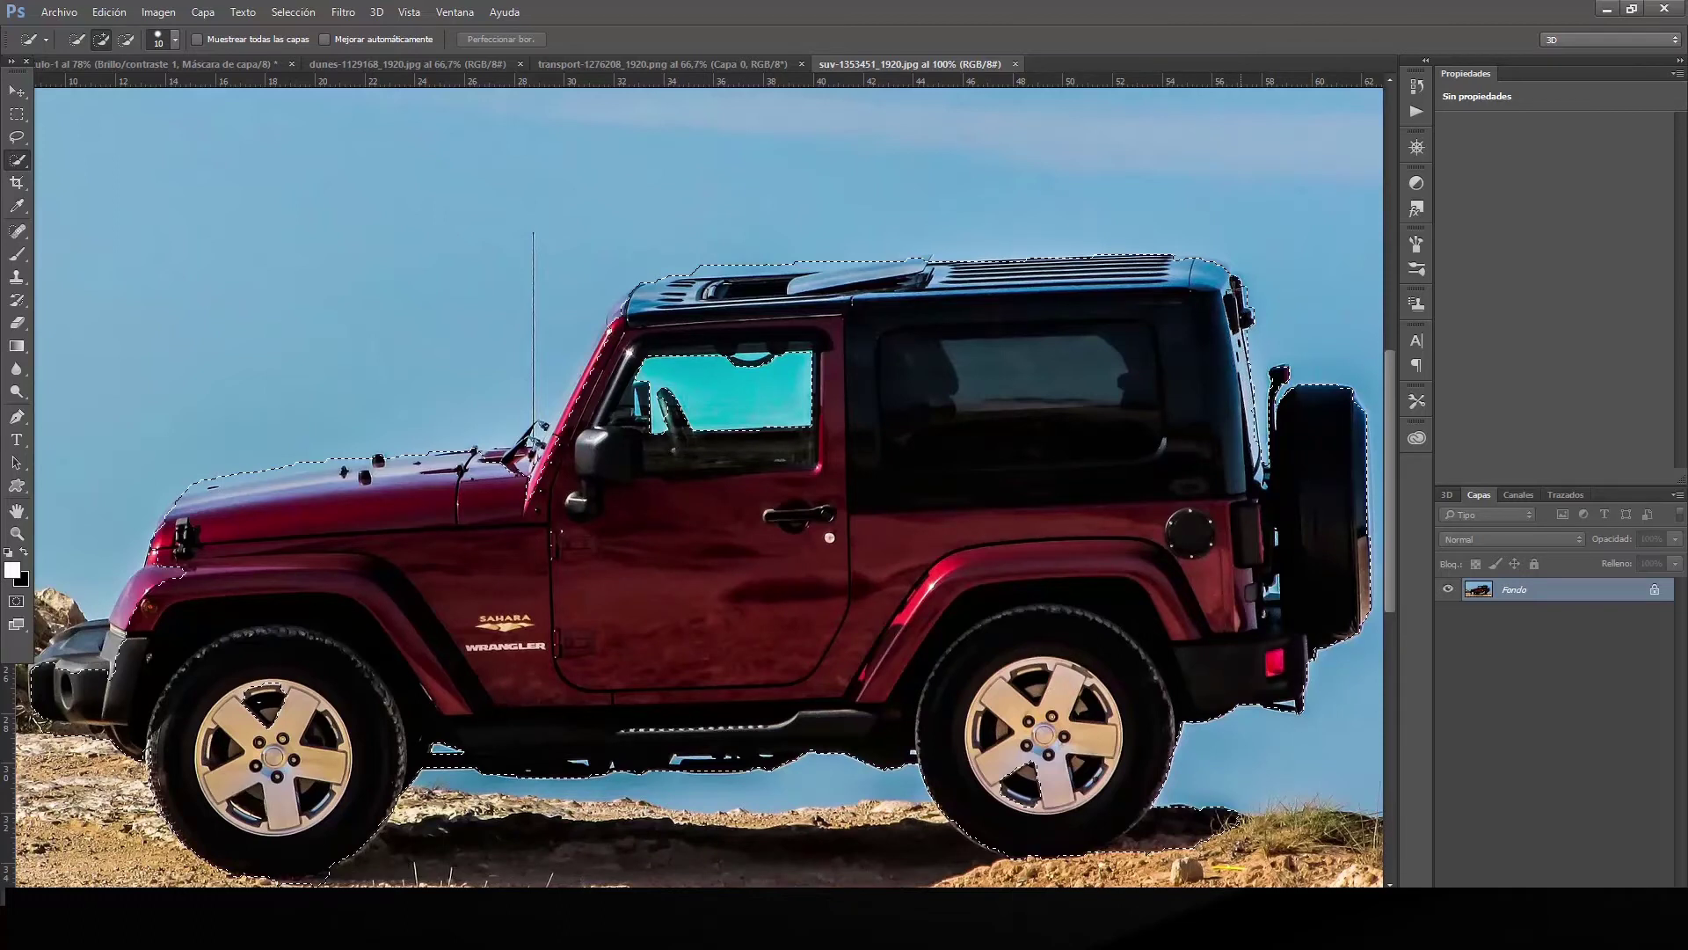
left_click_drag(679, 409, 756, 394)
left_click(577, 378)
left_click_drag(305, 488, 432, 482)
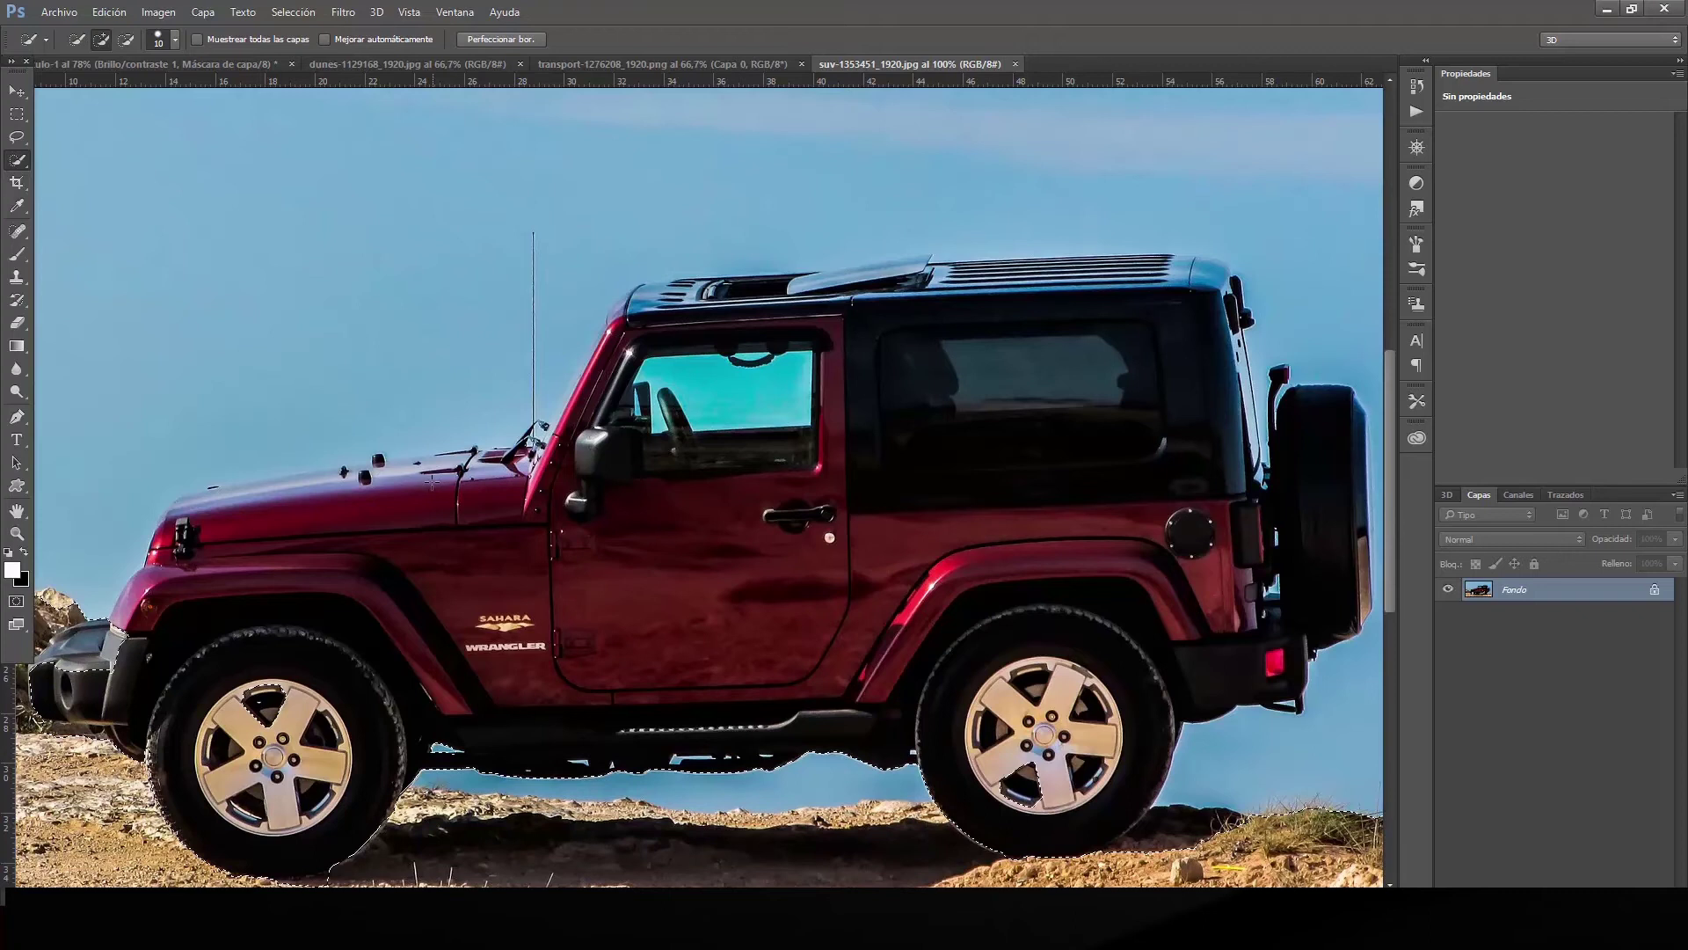
Copy the selected red jeep and paste it into the desert dune document.
left_click(109, 11)
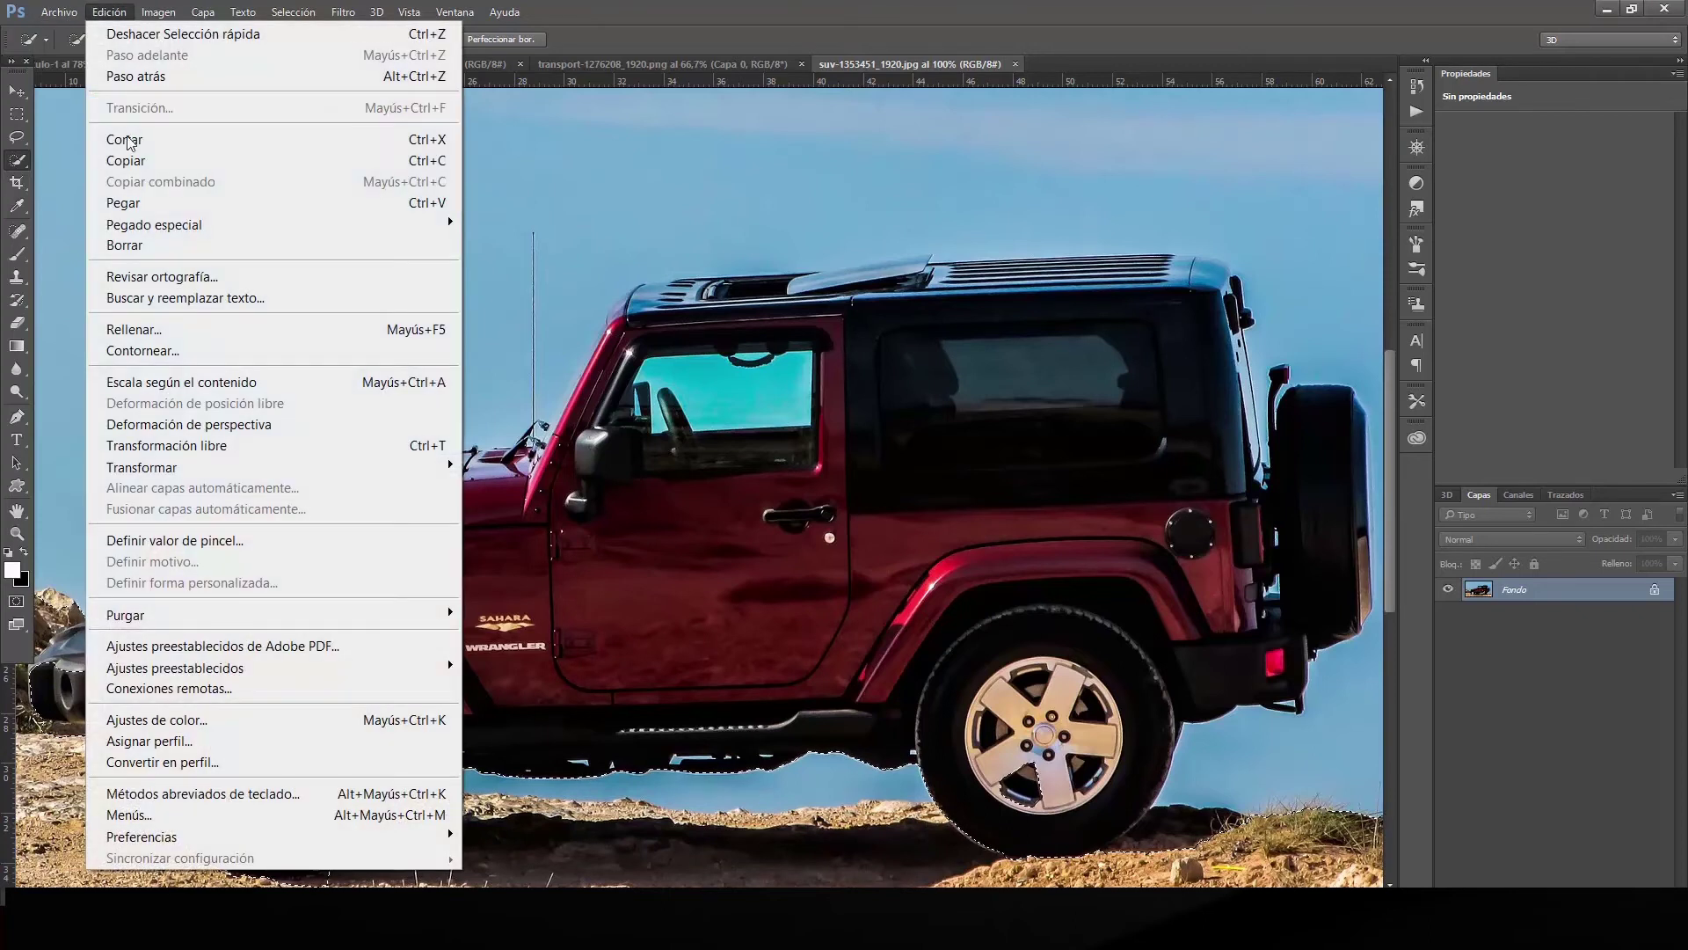
left_click(136, 162)
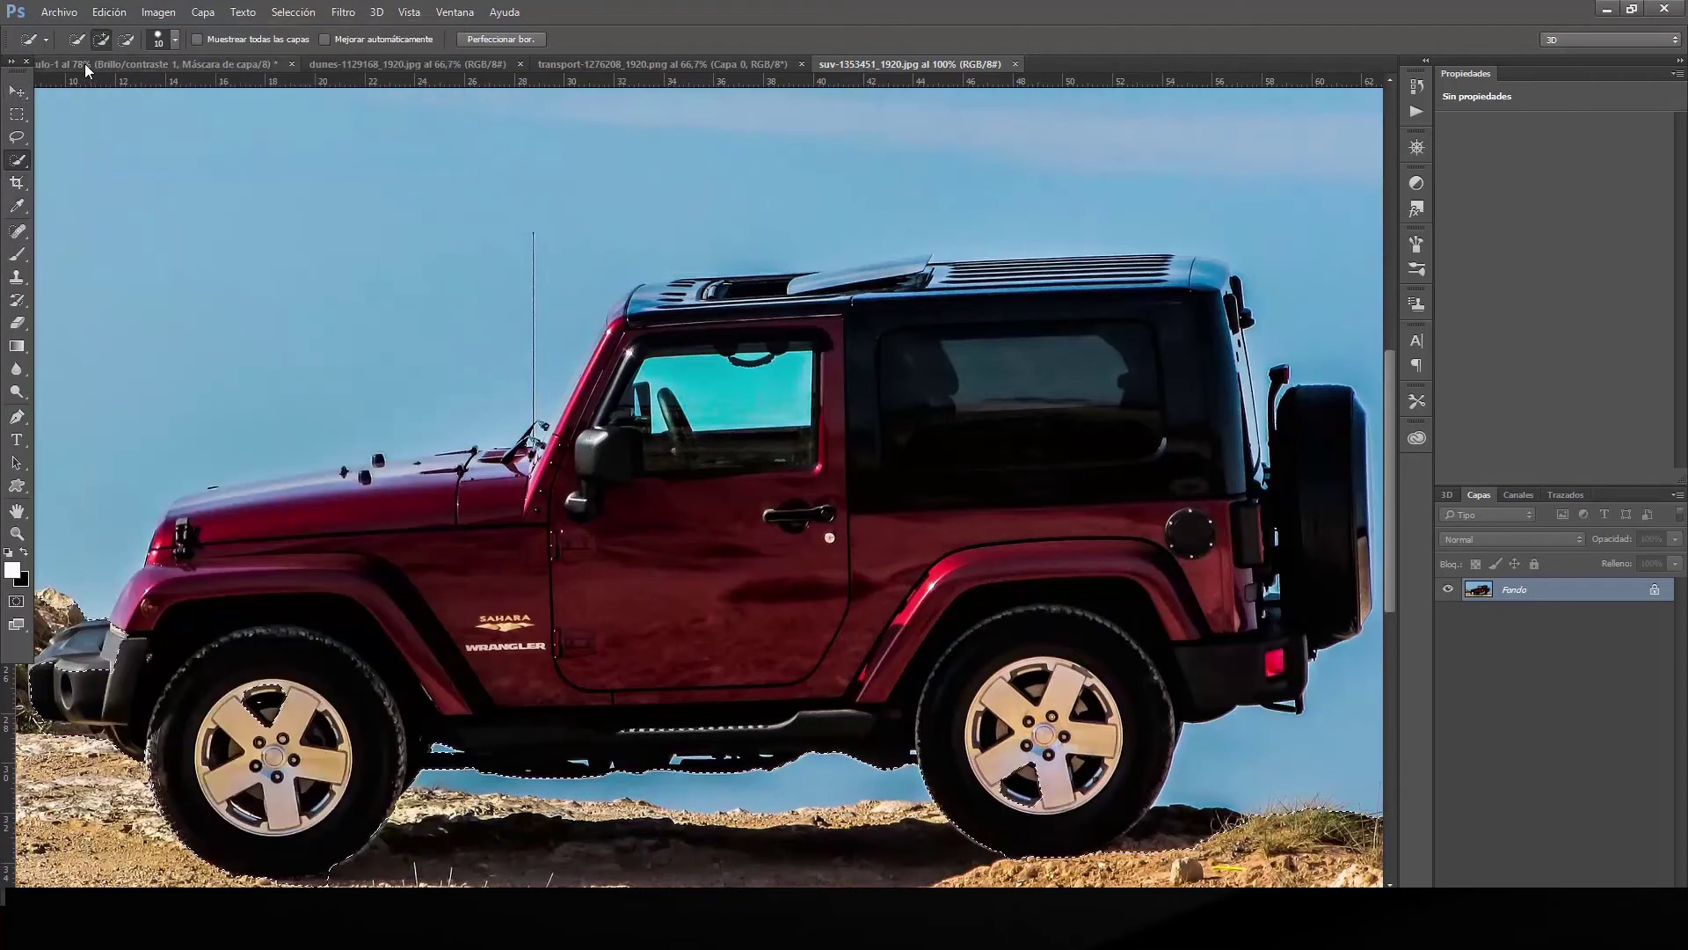
left_click(84, 64)
left_click(109, 11)
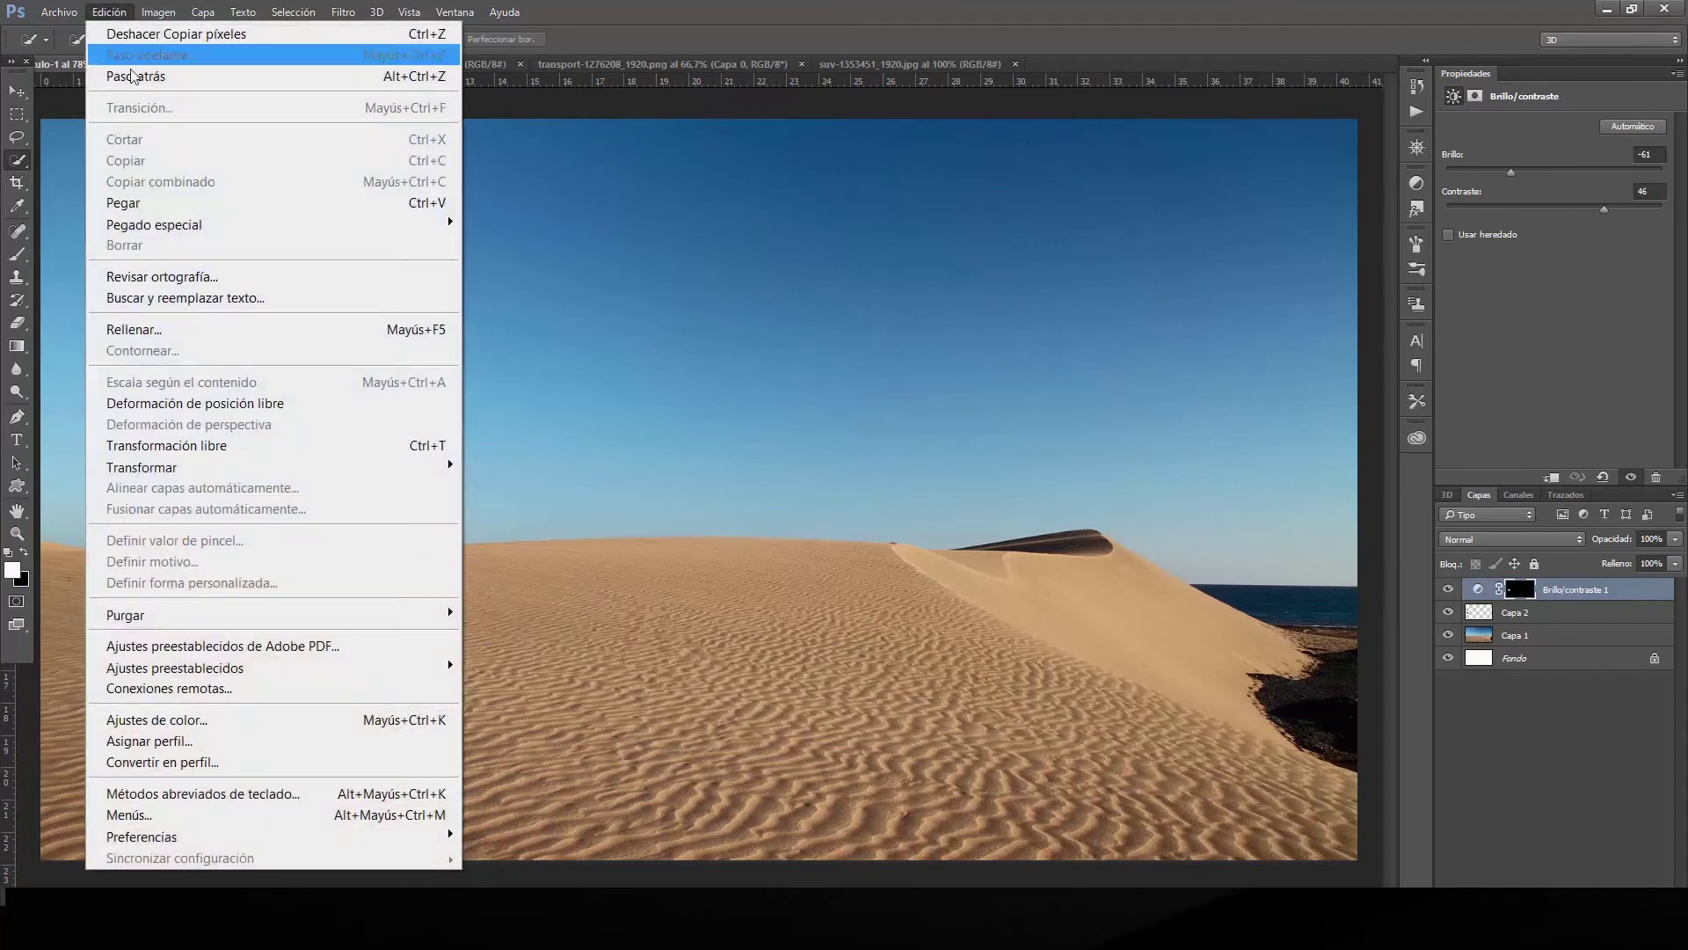
left_click(186, 204)
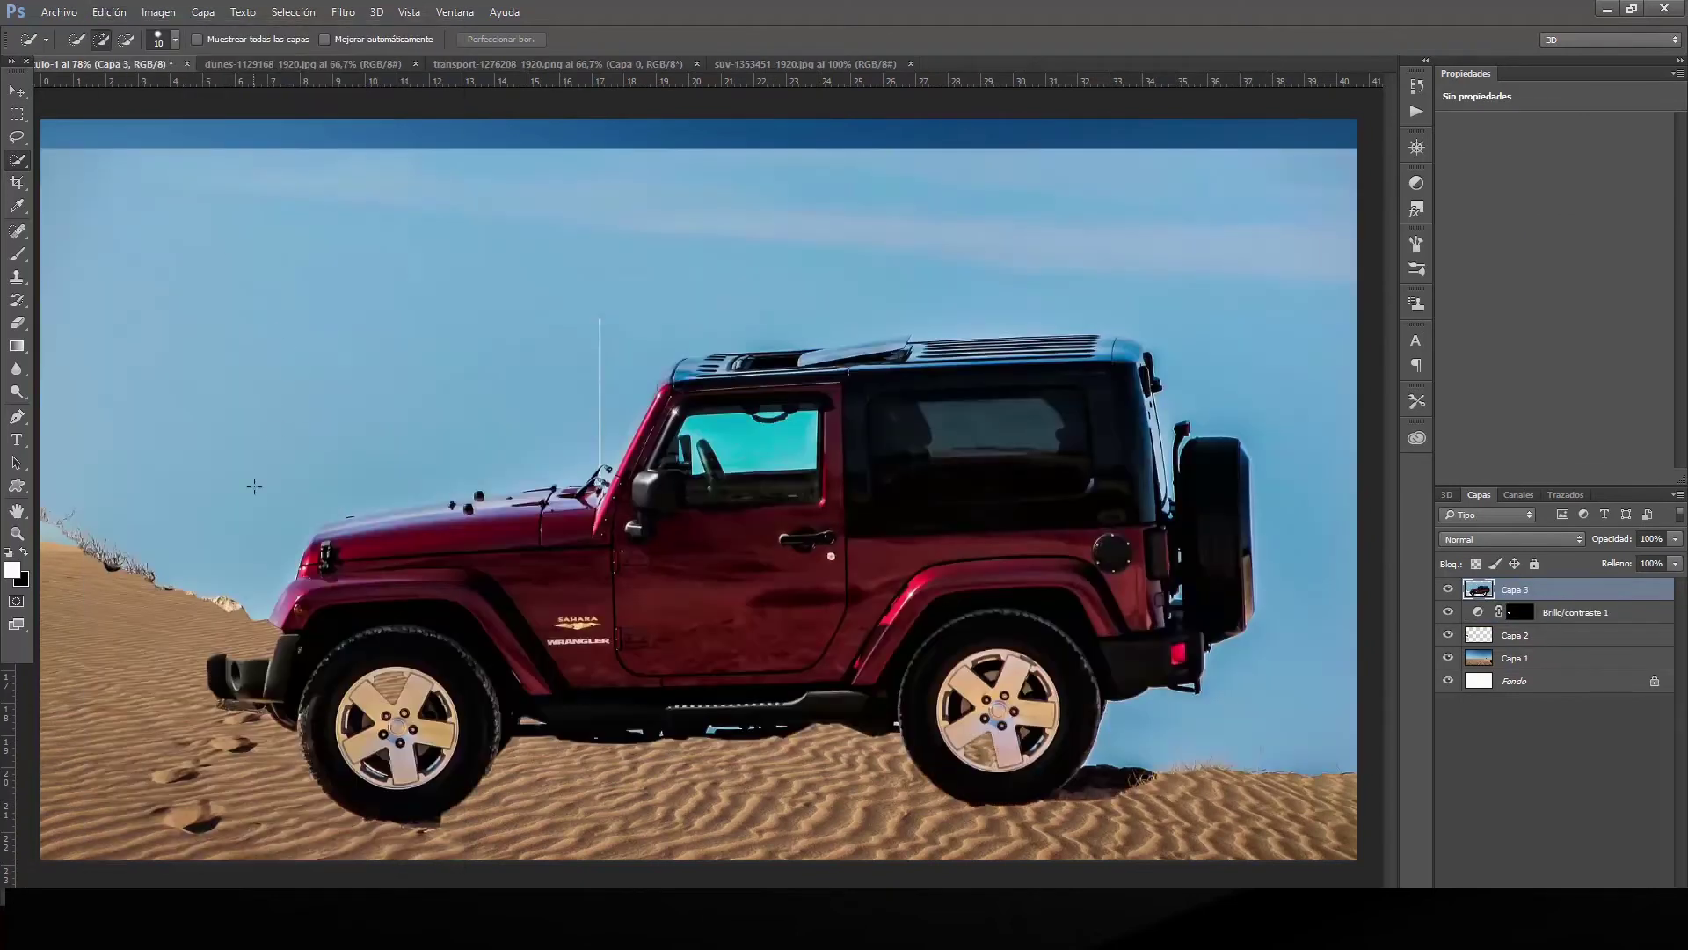
Remove the pasted photo's sky and the light-blue fringe on the sand with the Magic Eraser.
left_click(17, 323)
left_click(127, 352)
left_click(288, 271)
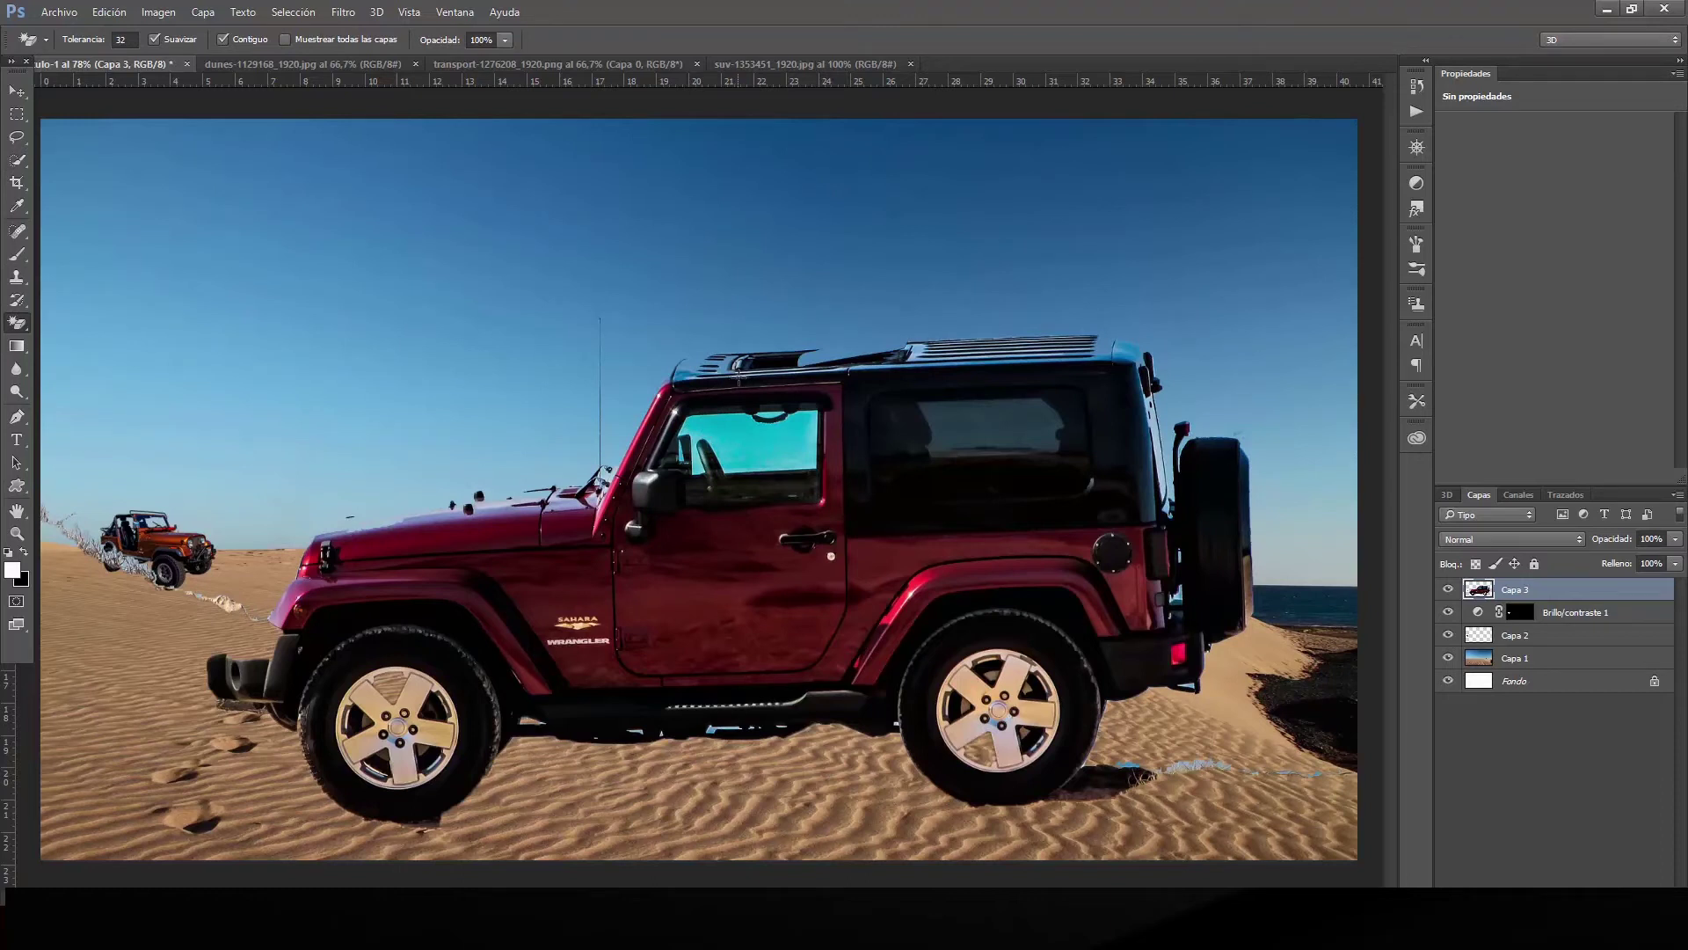
left_click(1194, 772)
Scale the red jeep to about 58%, move it left, and rotate it 2.29°.
left_click(17, 90)
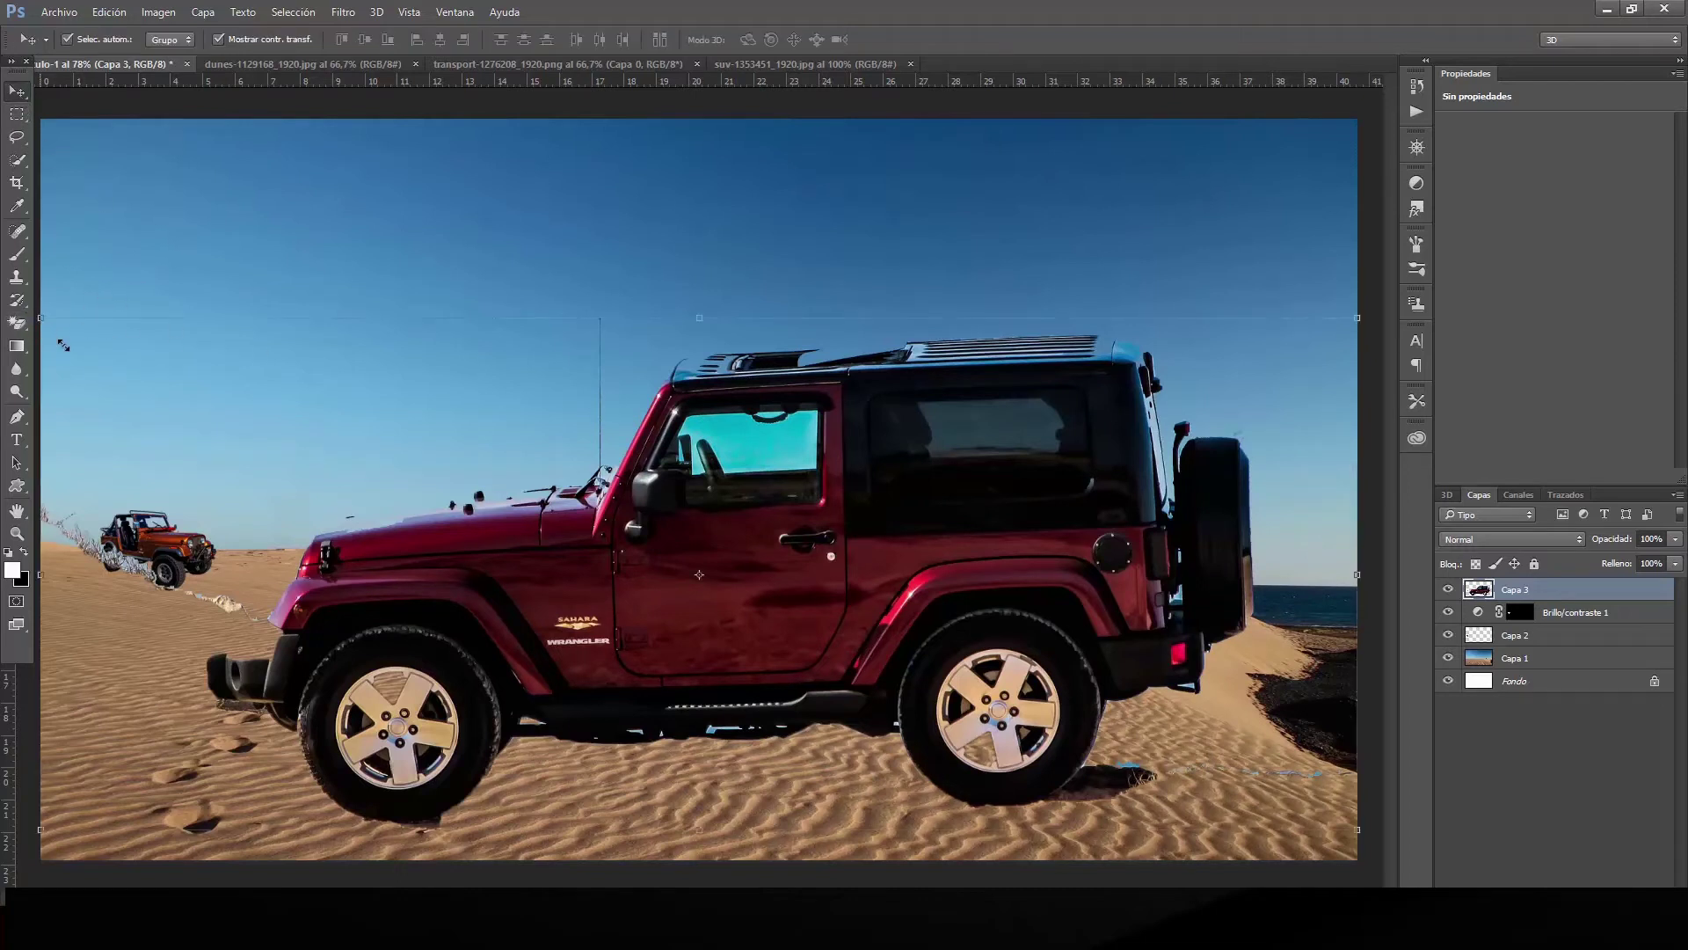
left_click_drag(64, 345, 617, 560)
left_click_drag(887, 686, 557, 695)
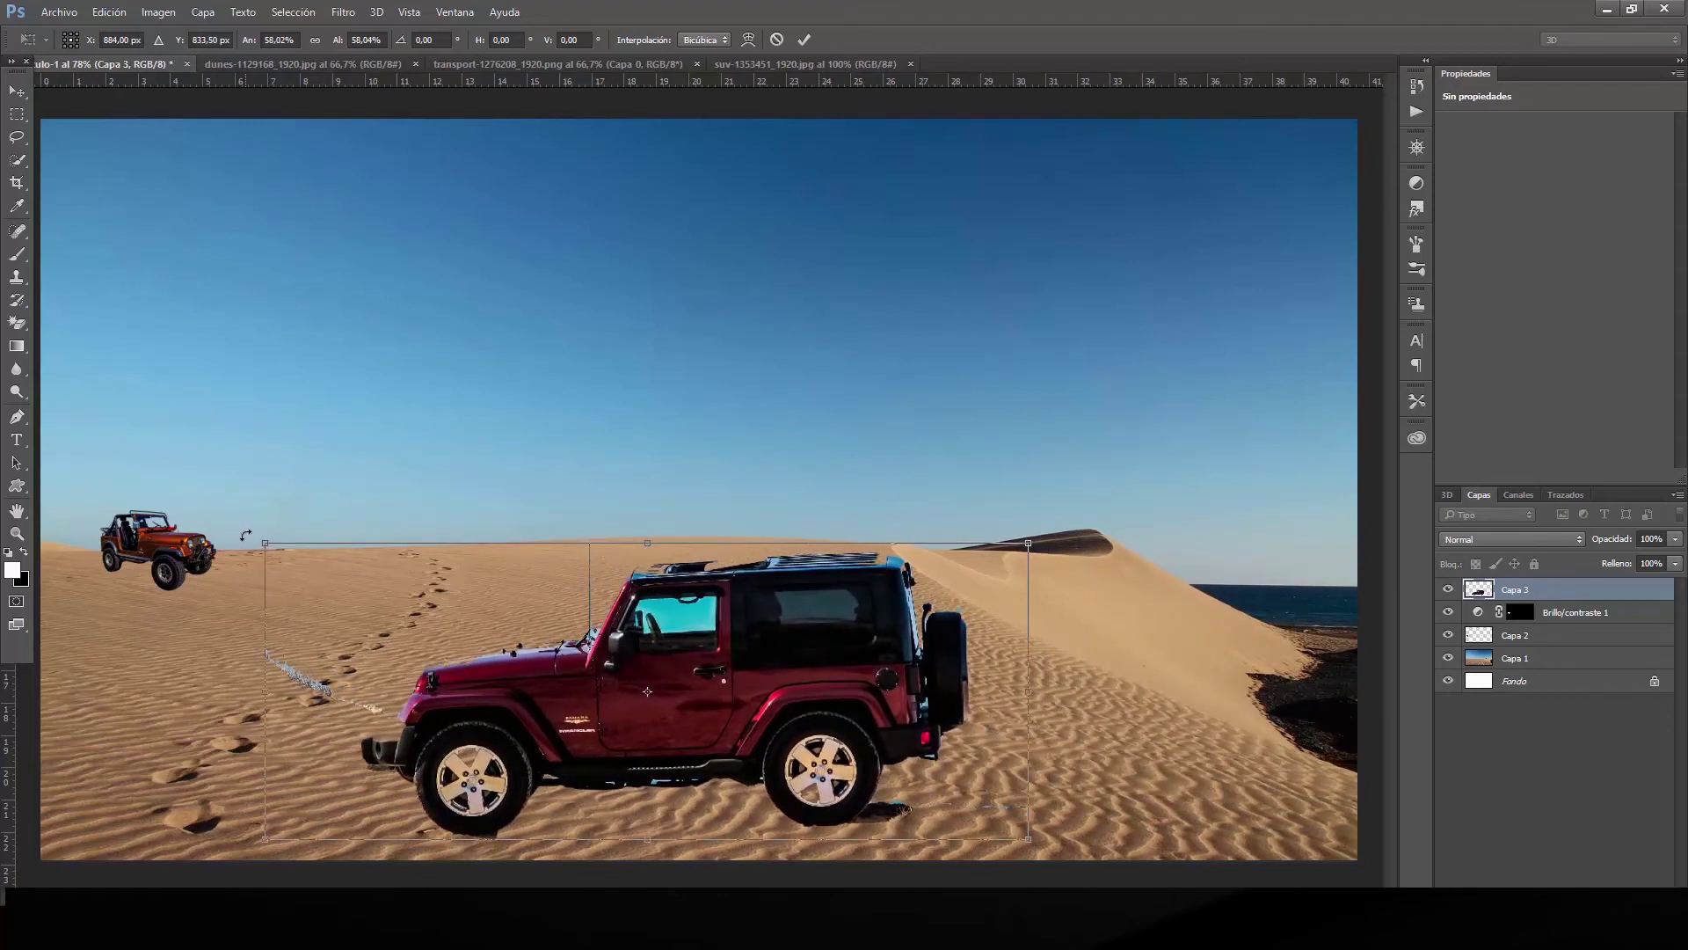
left_click_drag(247, 530, 251, 531)
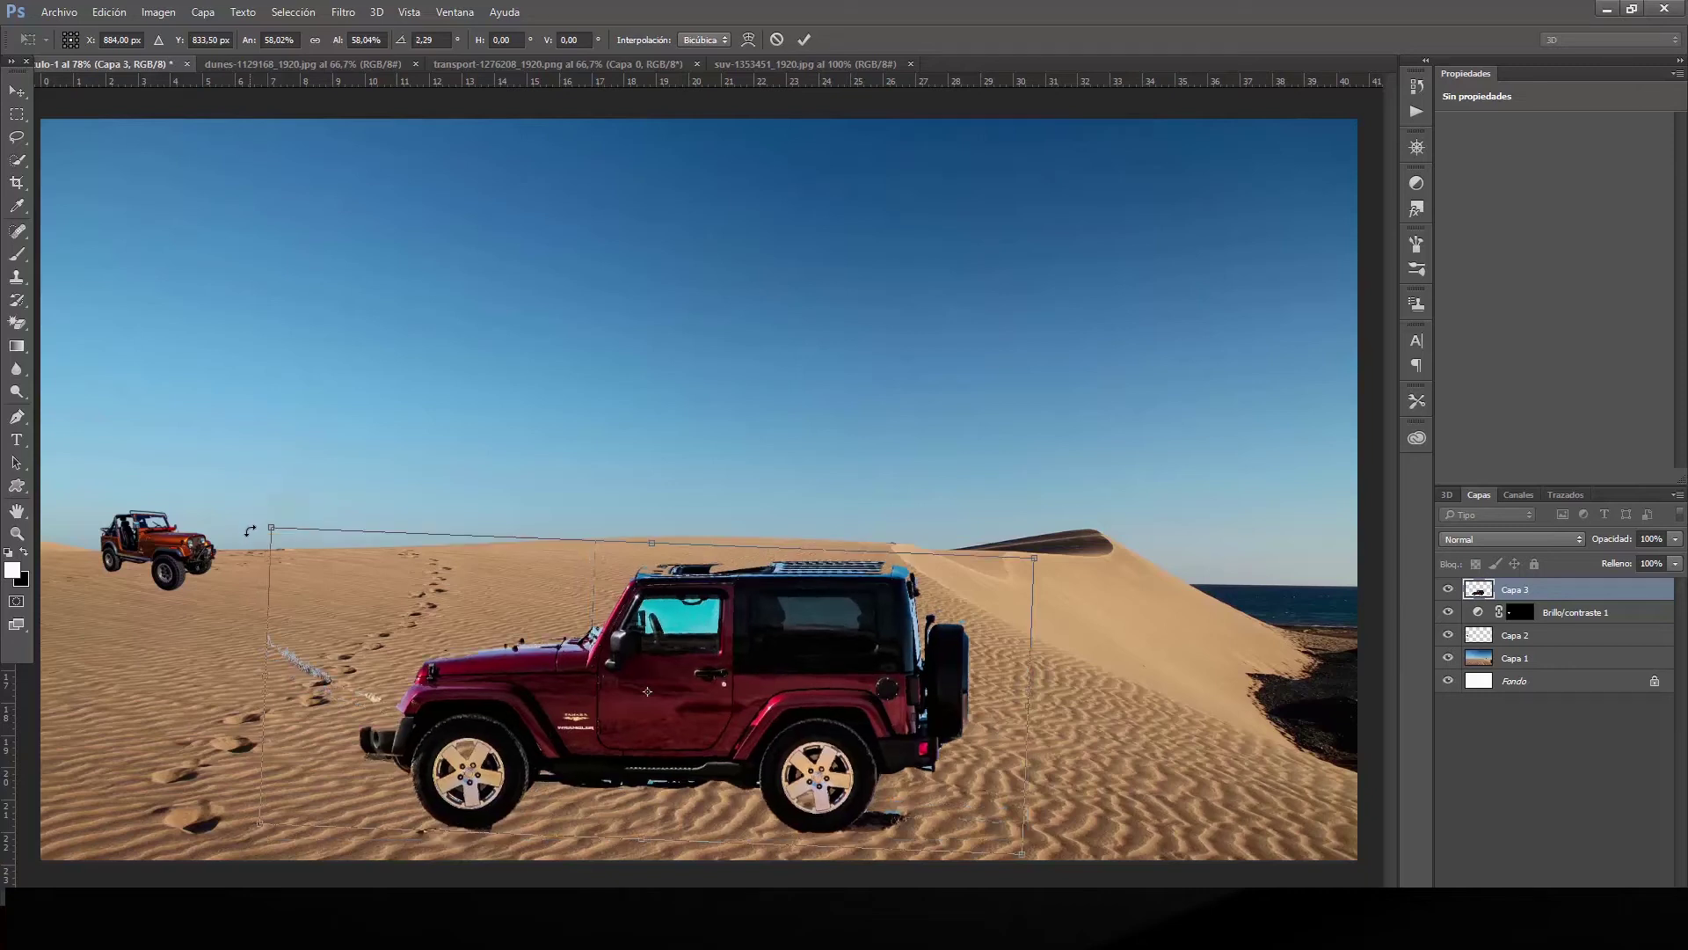
left_click(804, 40)
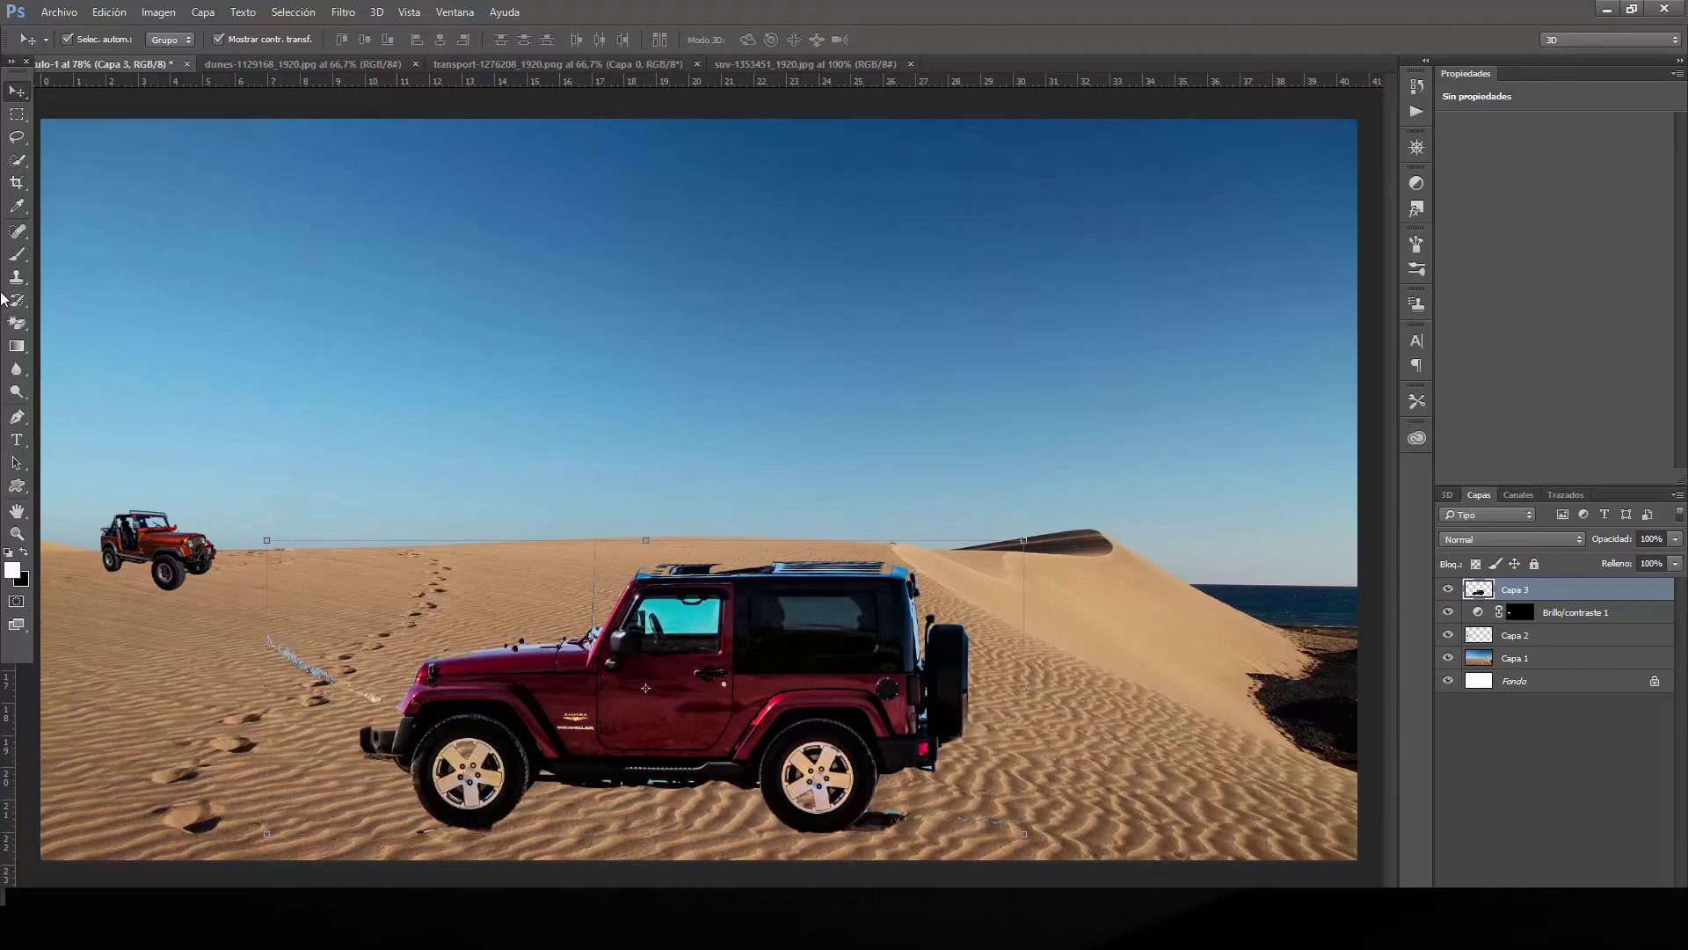
Erase the jeep's cyan front-window fill, then brush out the whitish sand streak and shadow.
left_click(17, 323)
left_click(686, 609)
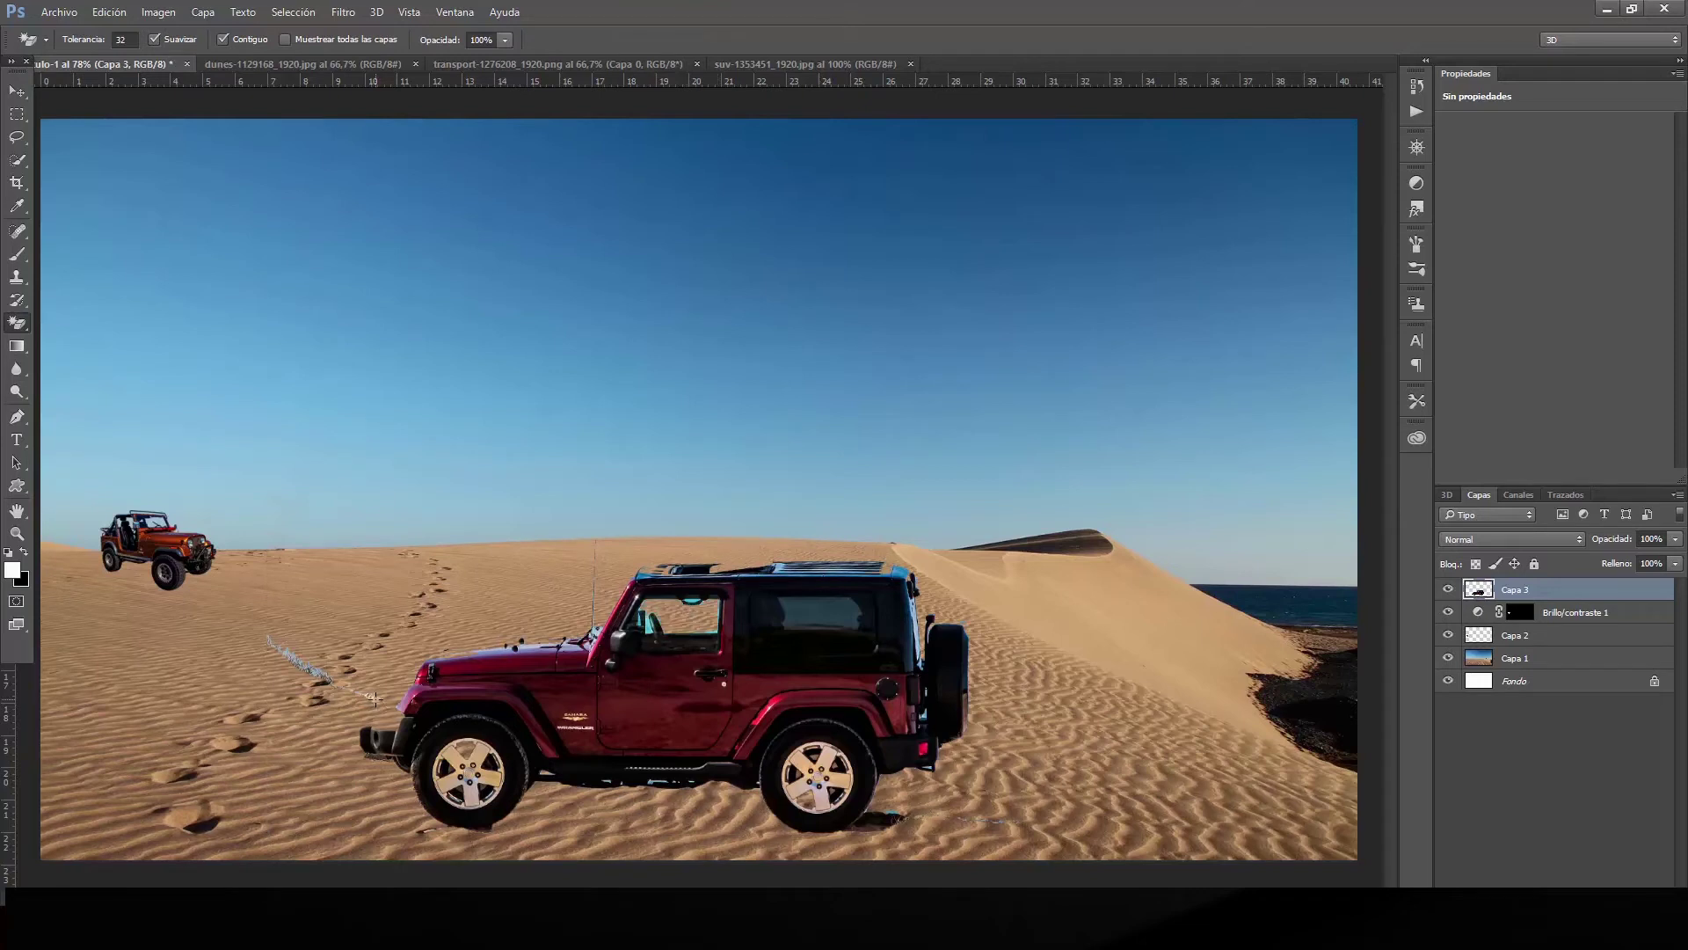
right_click(17, 323)
left_click(96, 324)
left_click_drag(332, 685, 308, 663)
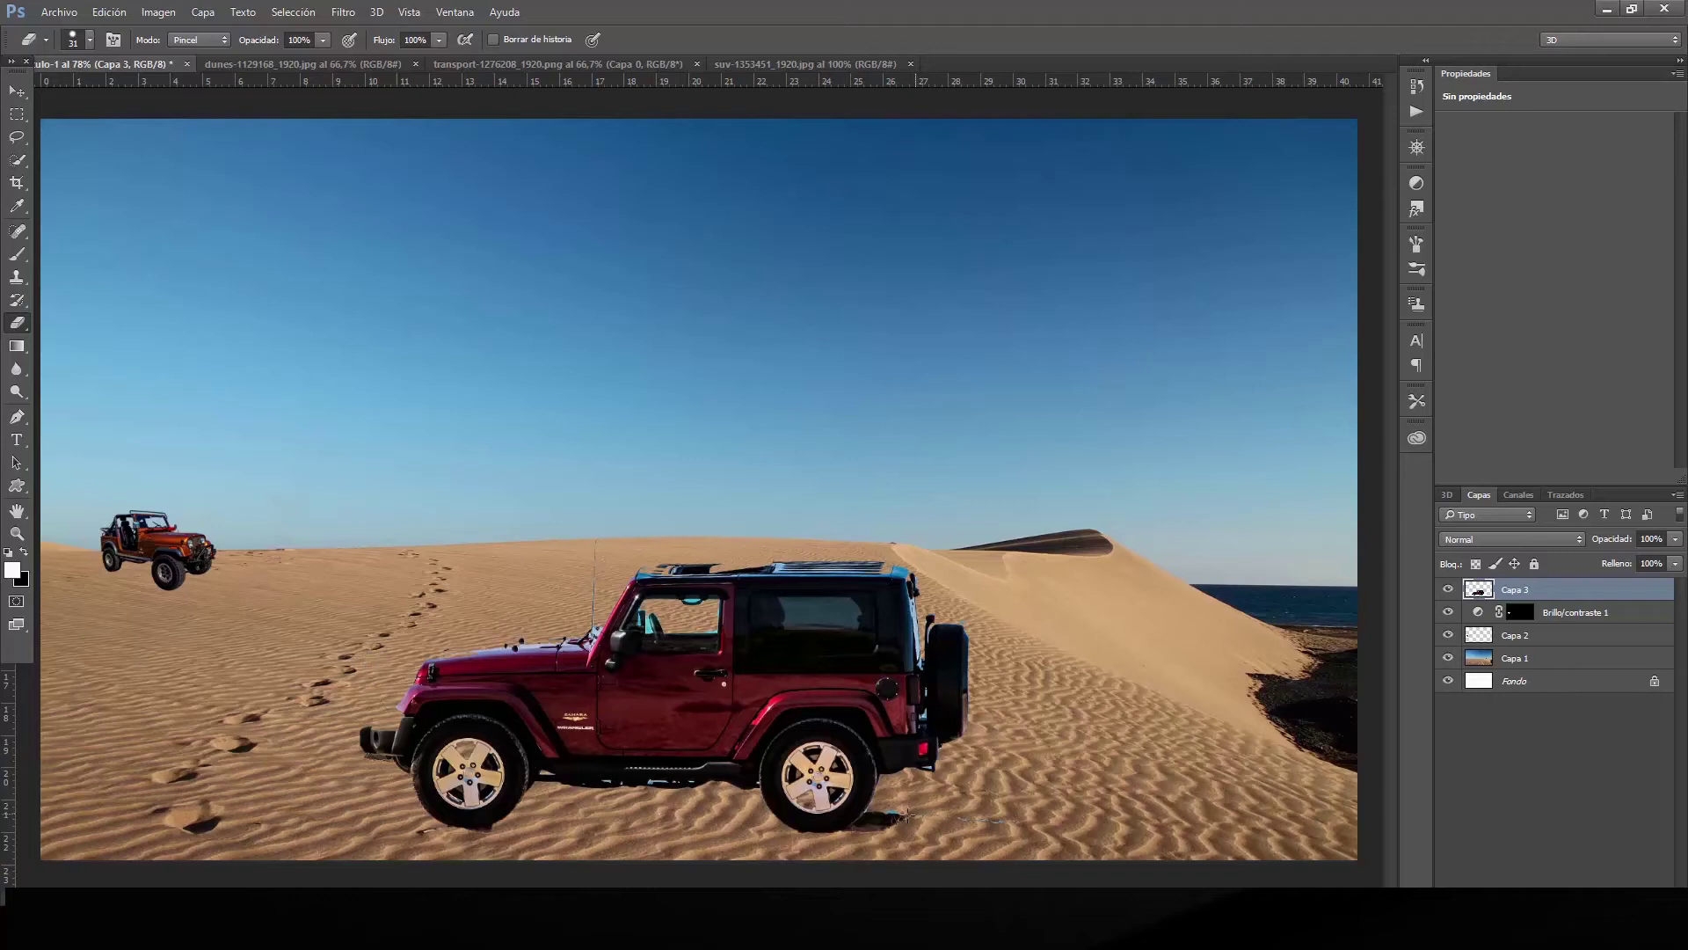
mouse_move(892, 815)
left_mouse_down()
mouse_move(999, 818)
mouse_move(891, 815)
left_mouse_up()
Try Magic Erasing the dark rear side window, then undo it.
right_click(20, 328)
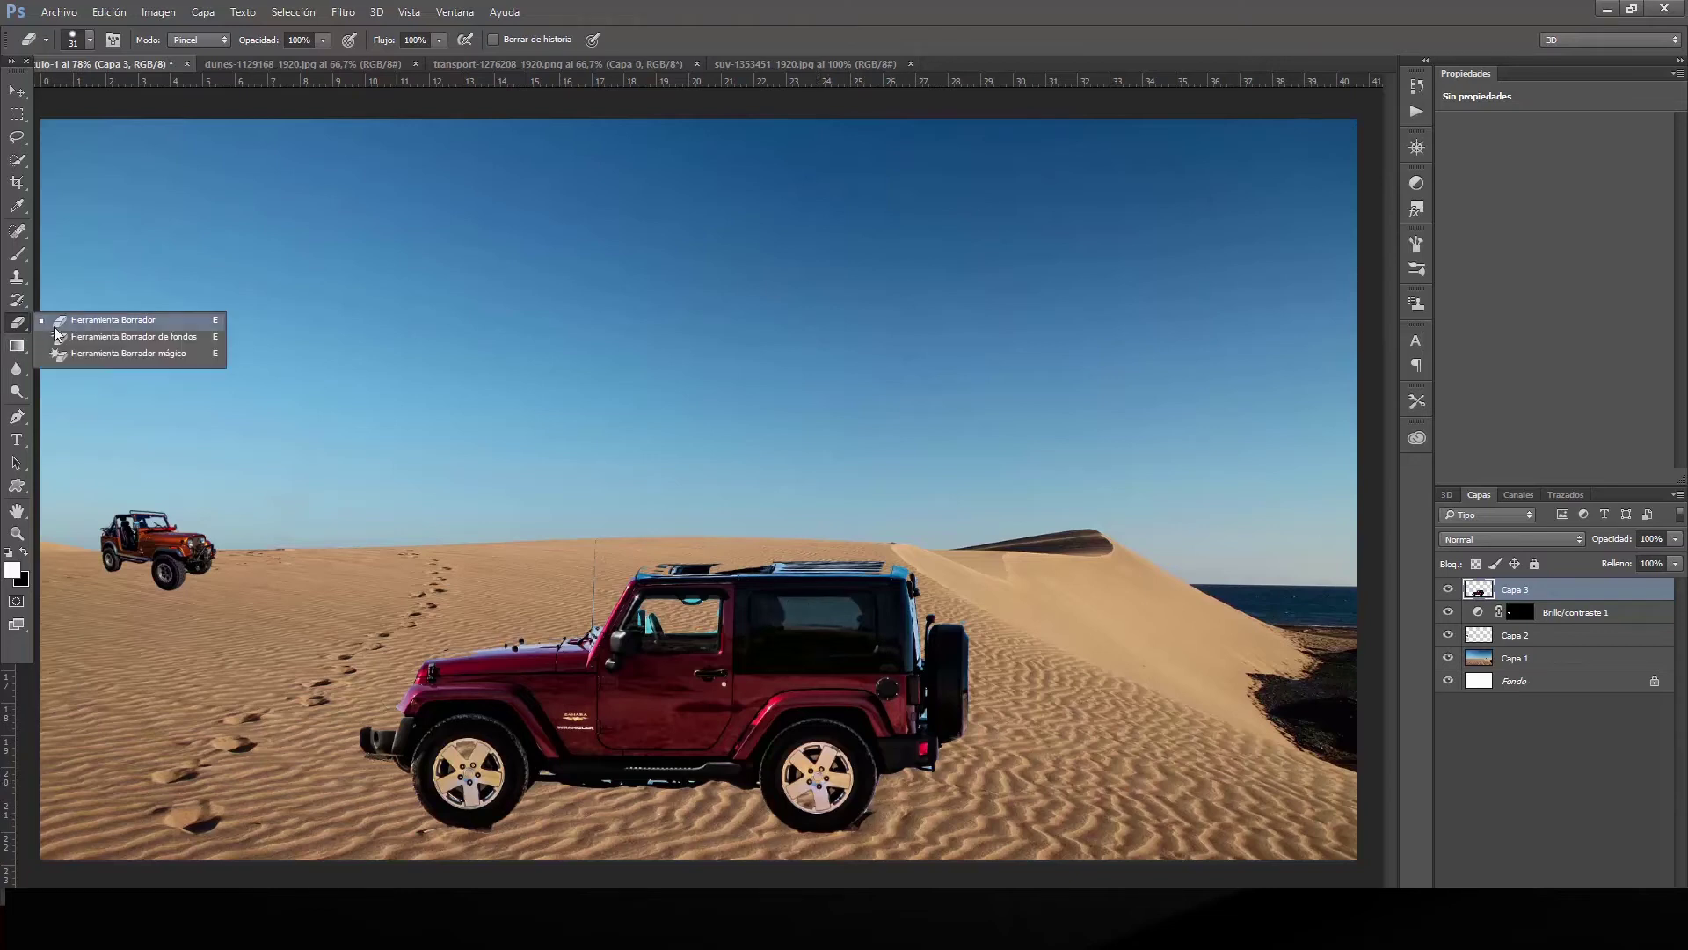
left_click(119, 352)
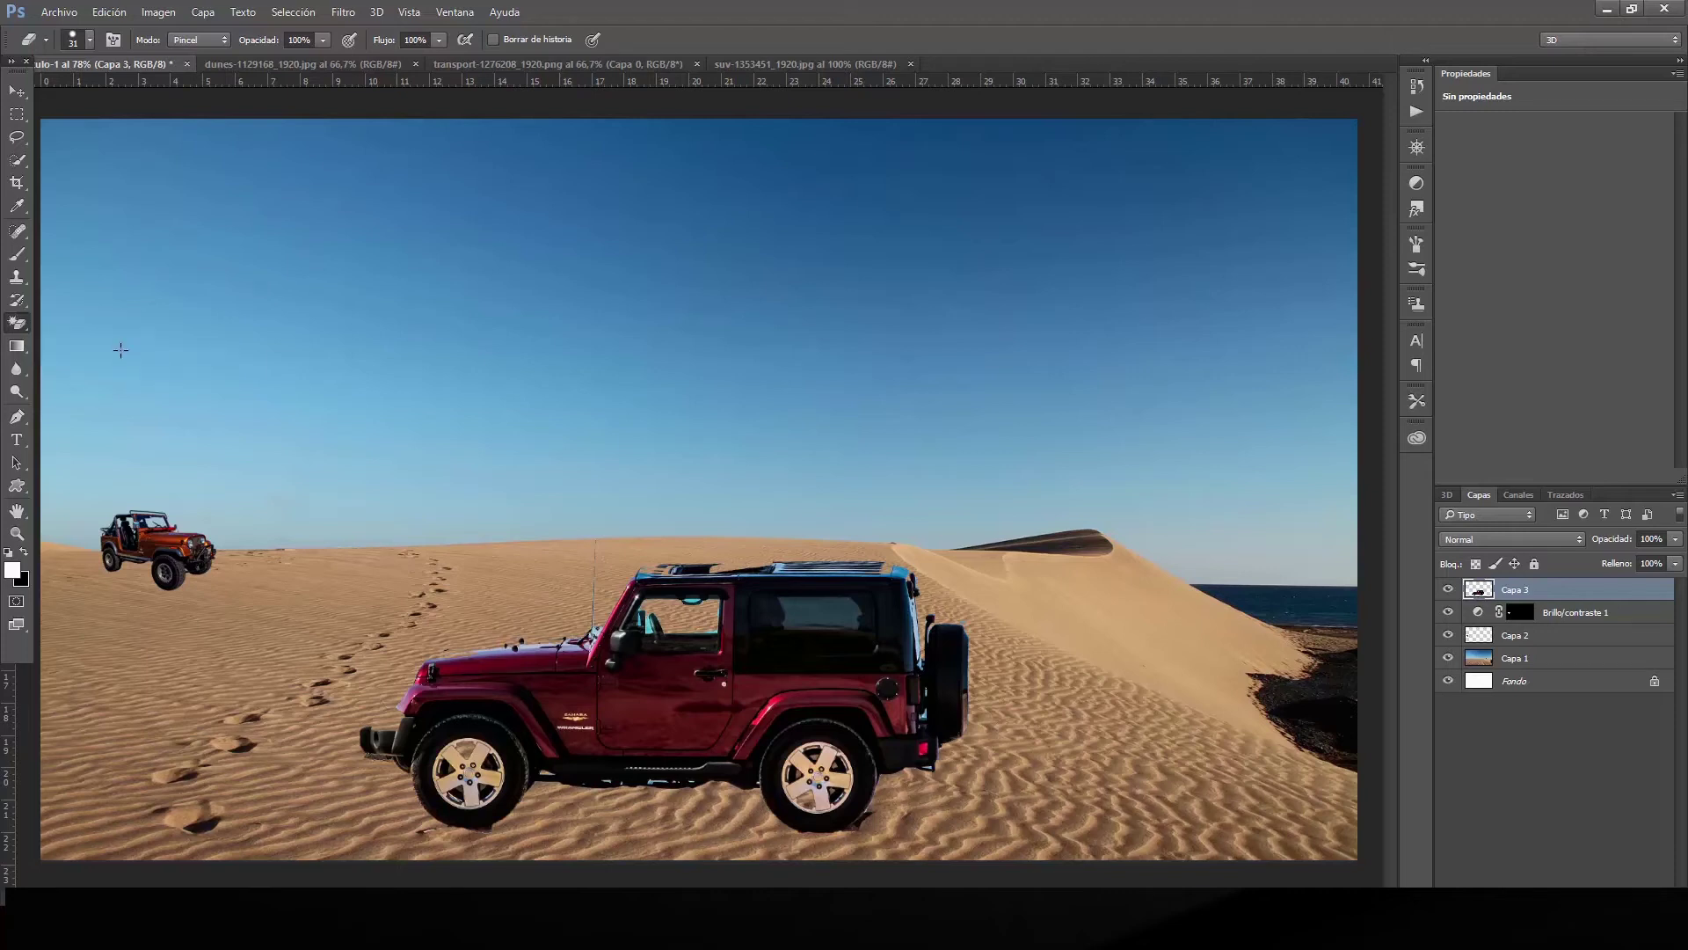
left_click(837, 609)
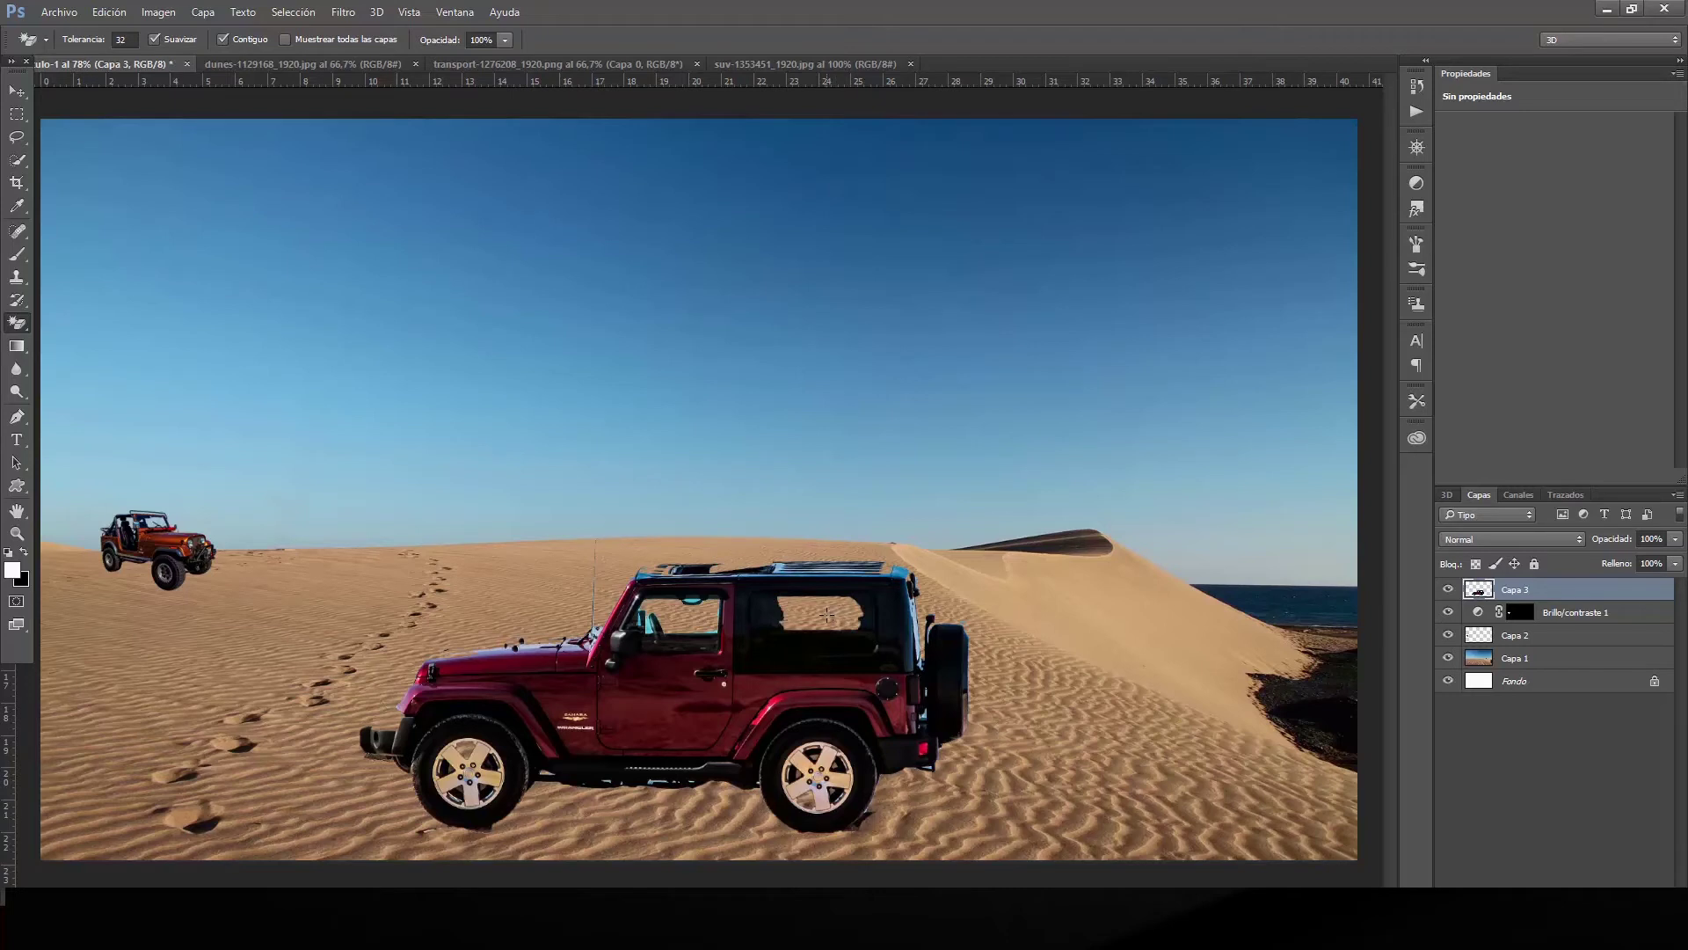
key("ctrl+z")
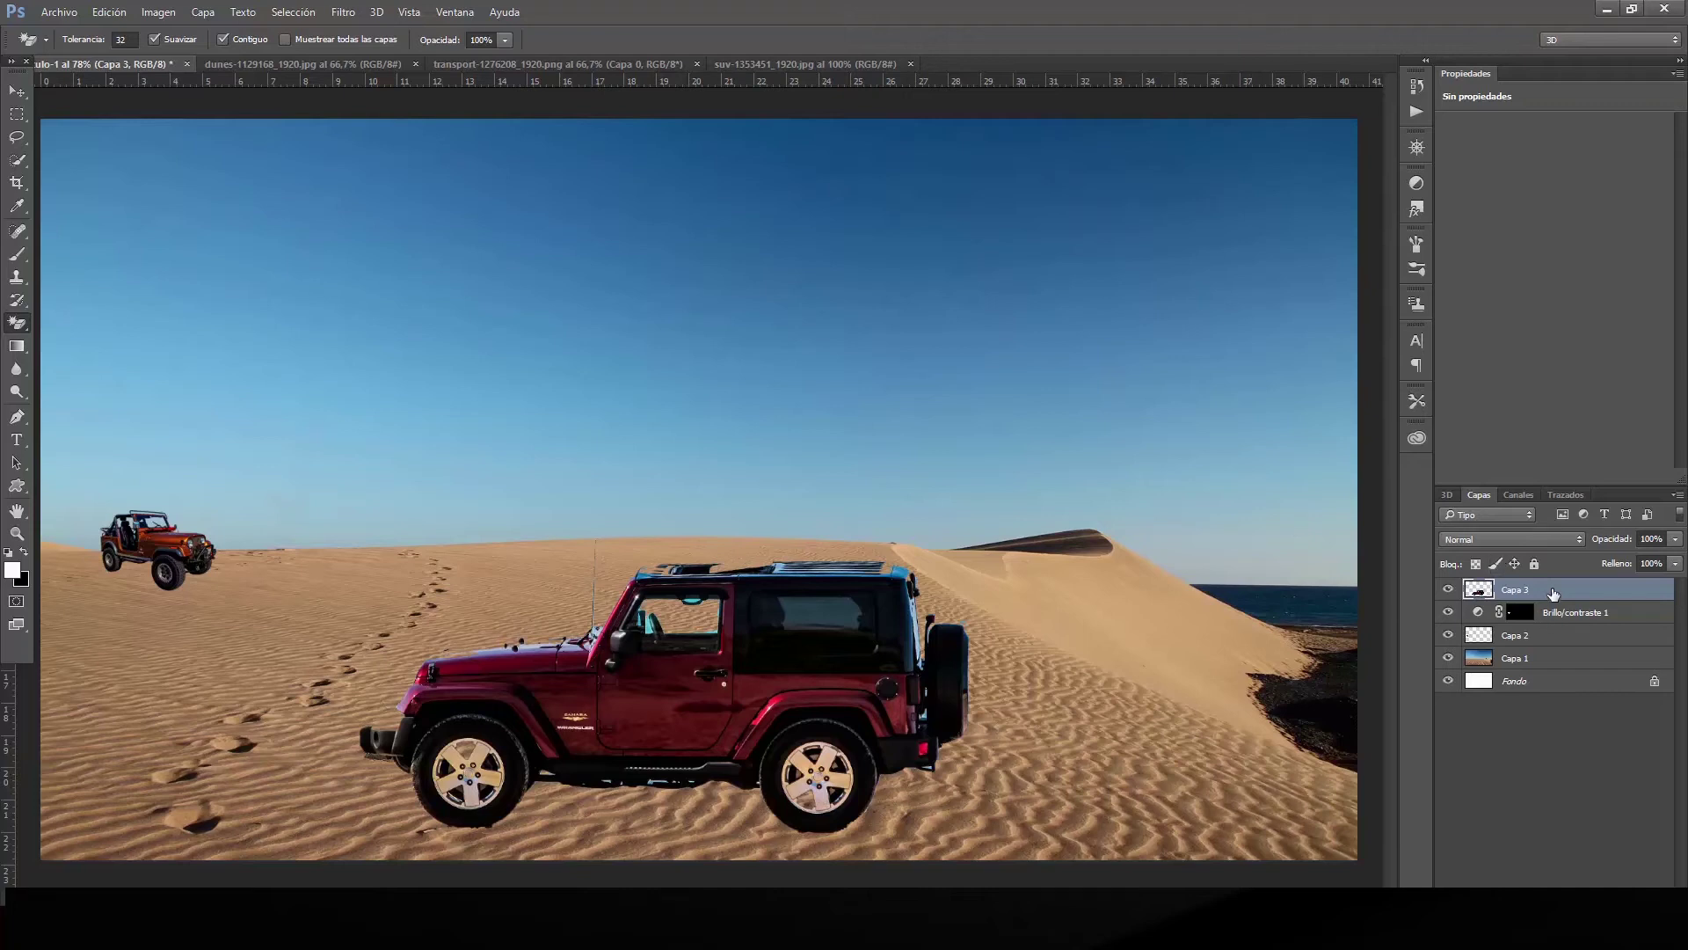
Add a Levels adjustment masked to the red jeep's outline and tweak its sliders.
left_click(1478, 591, "ctrl")
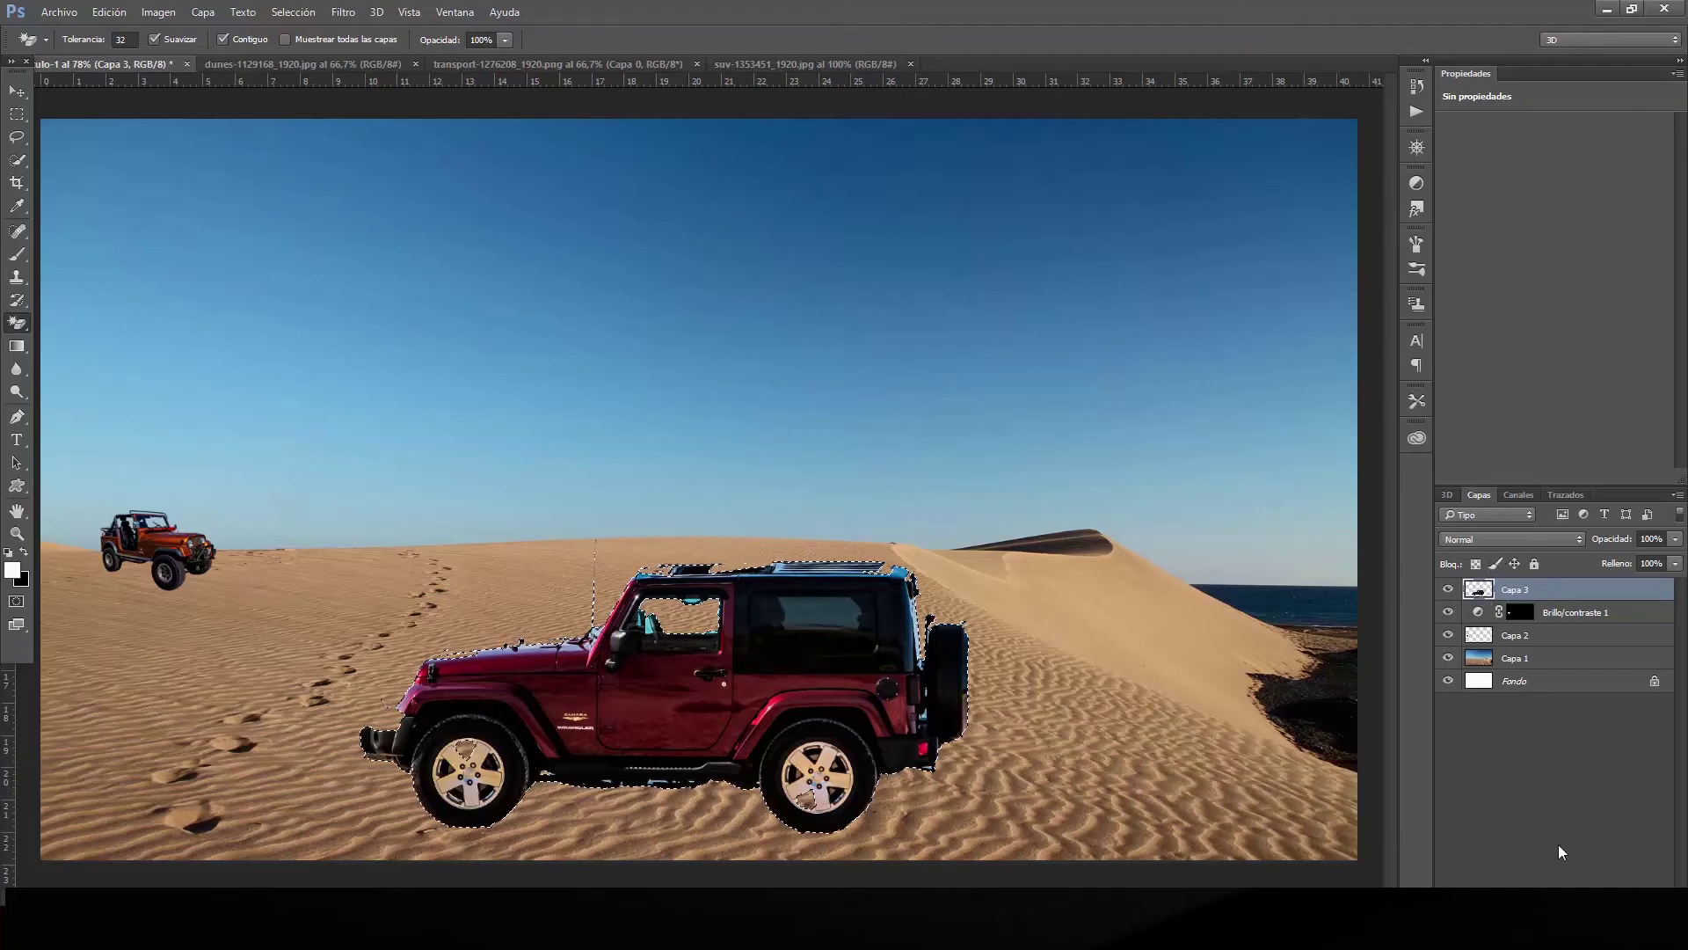
left_click(1562, 878)
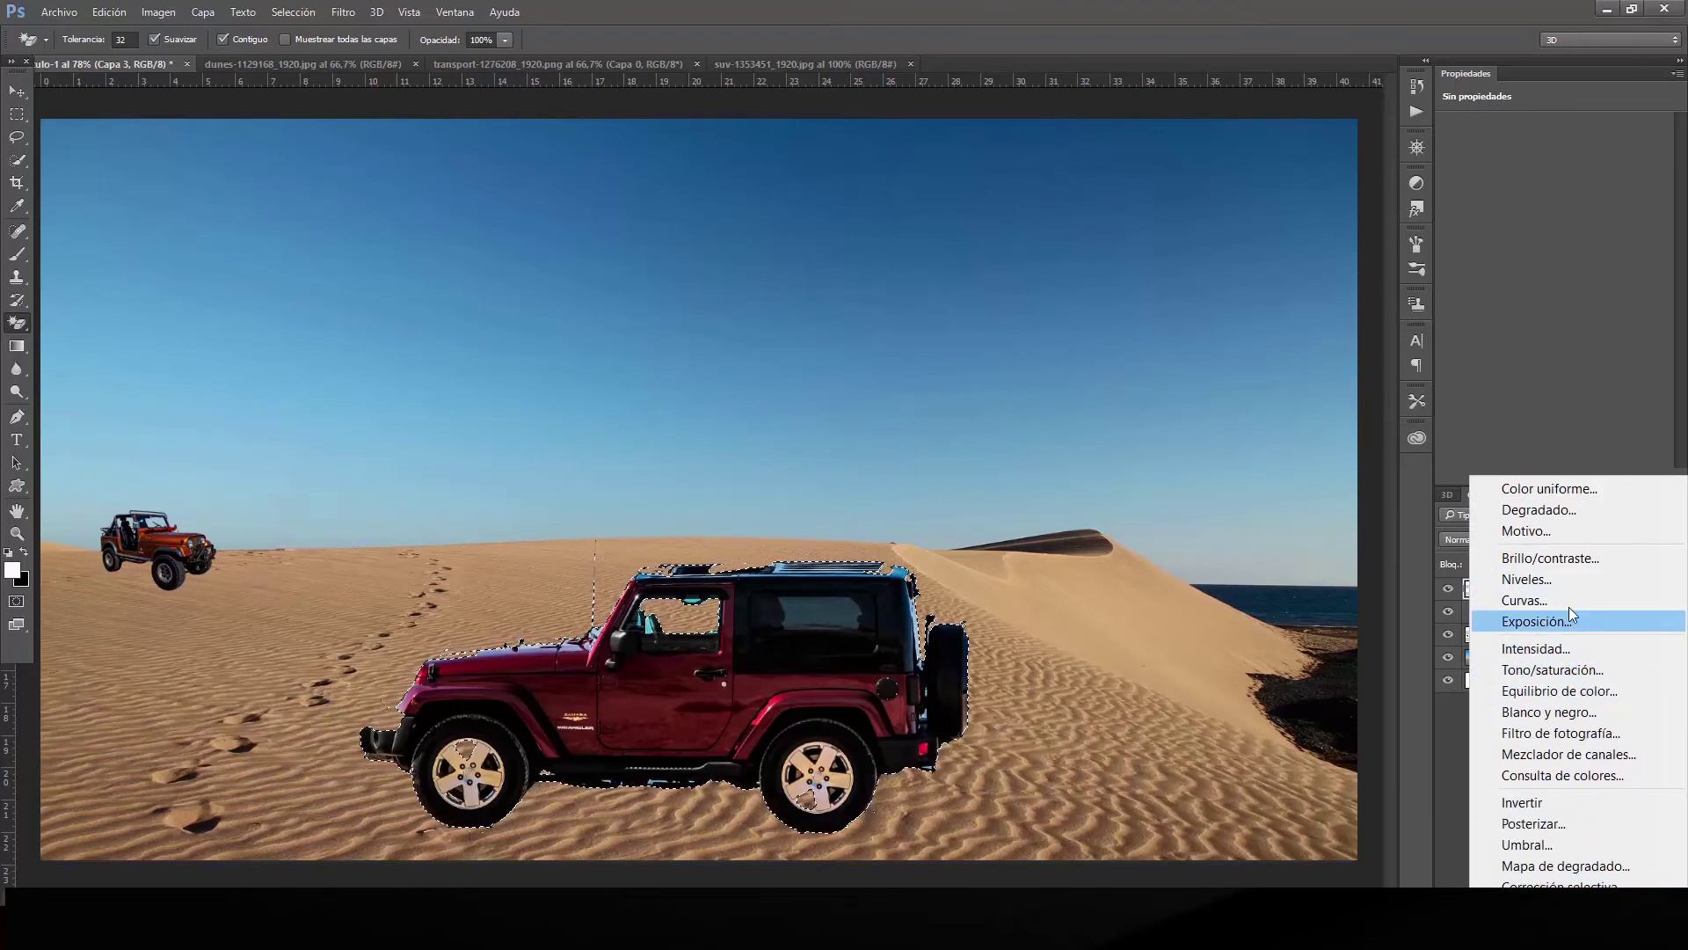
left_click(1581, 583)
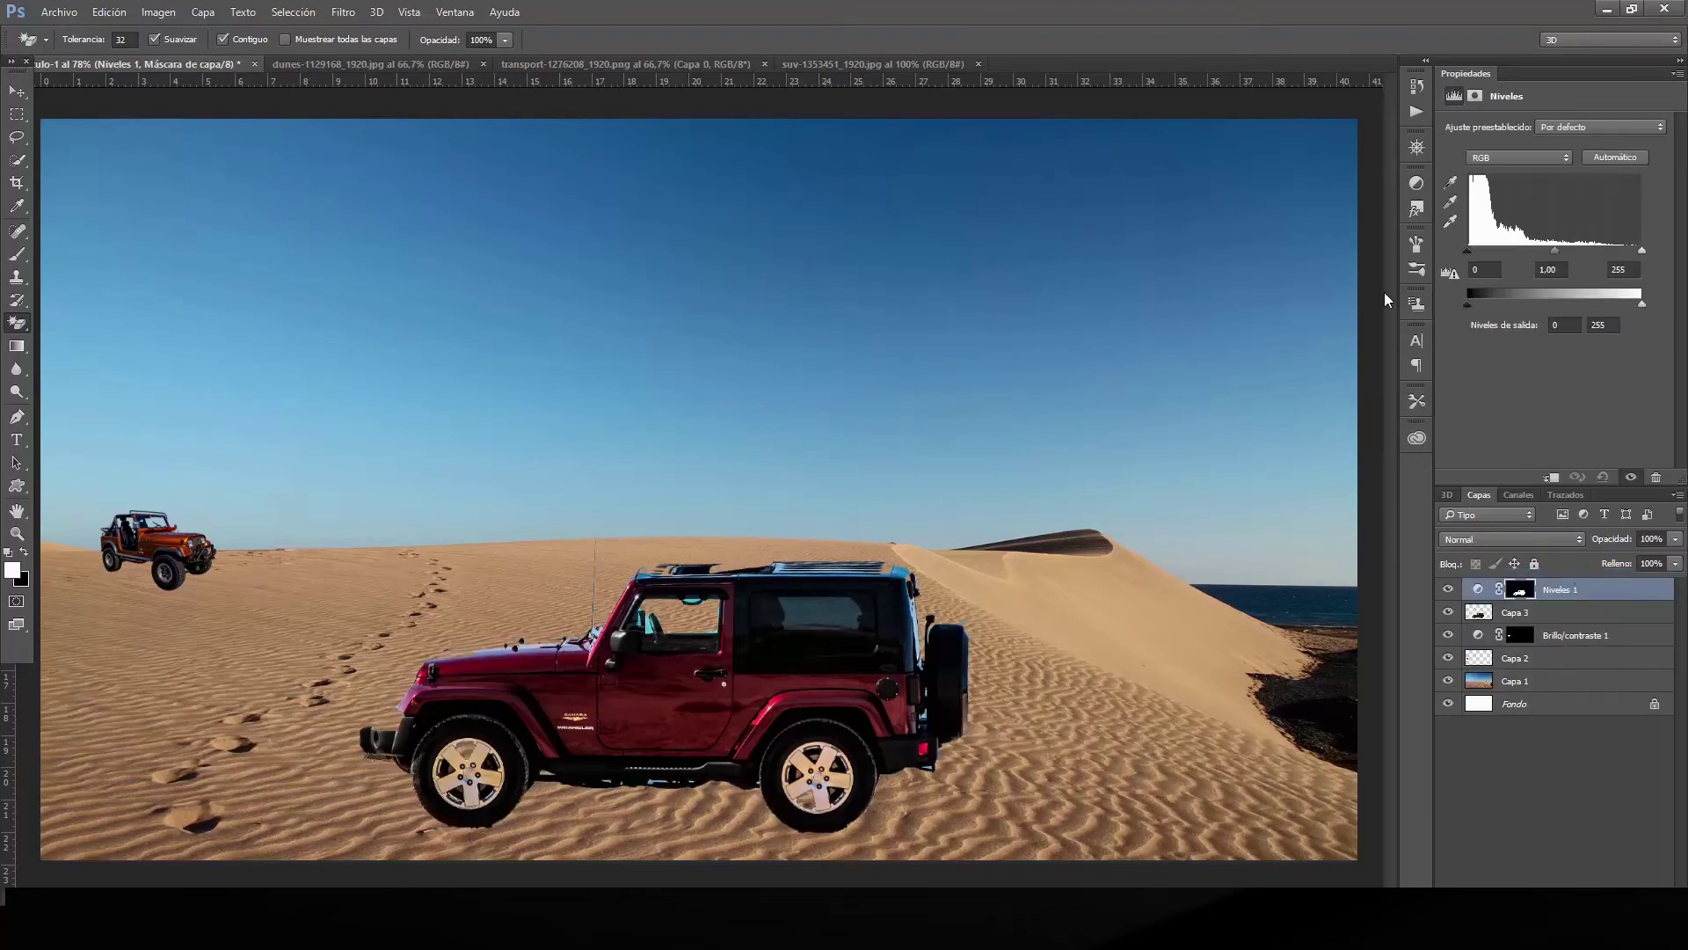
left_click_drag(1468, 252, 1617, 252)
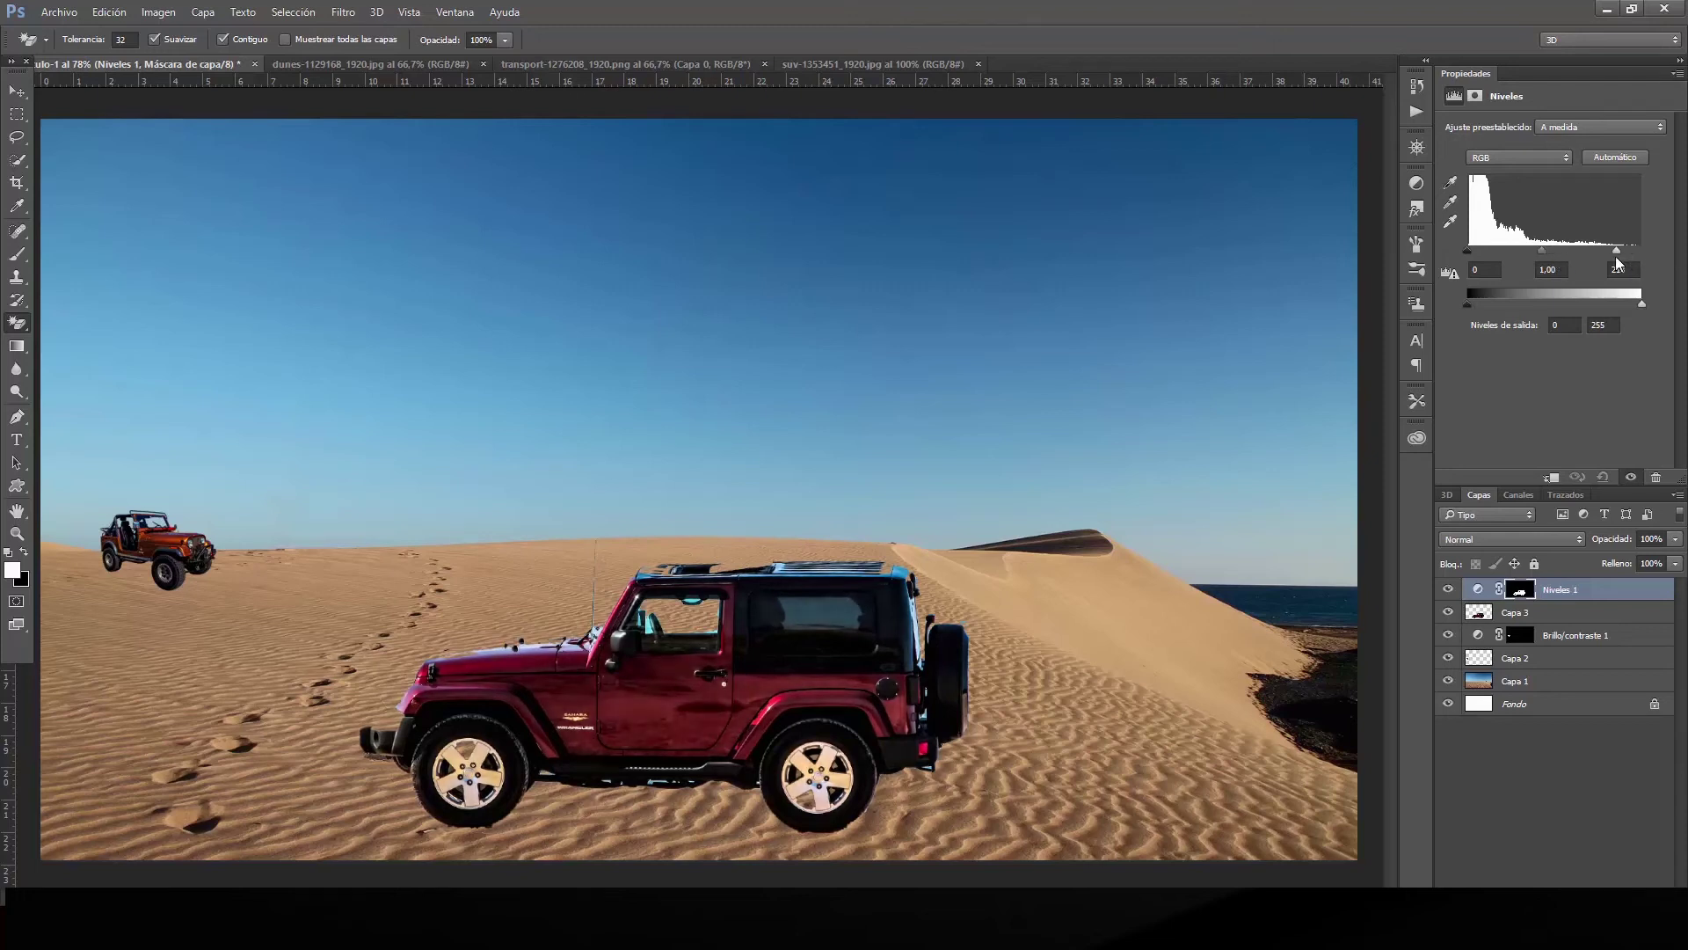
Reload the red jeep's Capa 3 outline as a selection.
left_click(1517, 616)
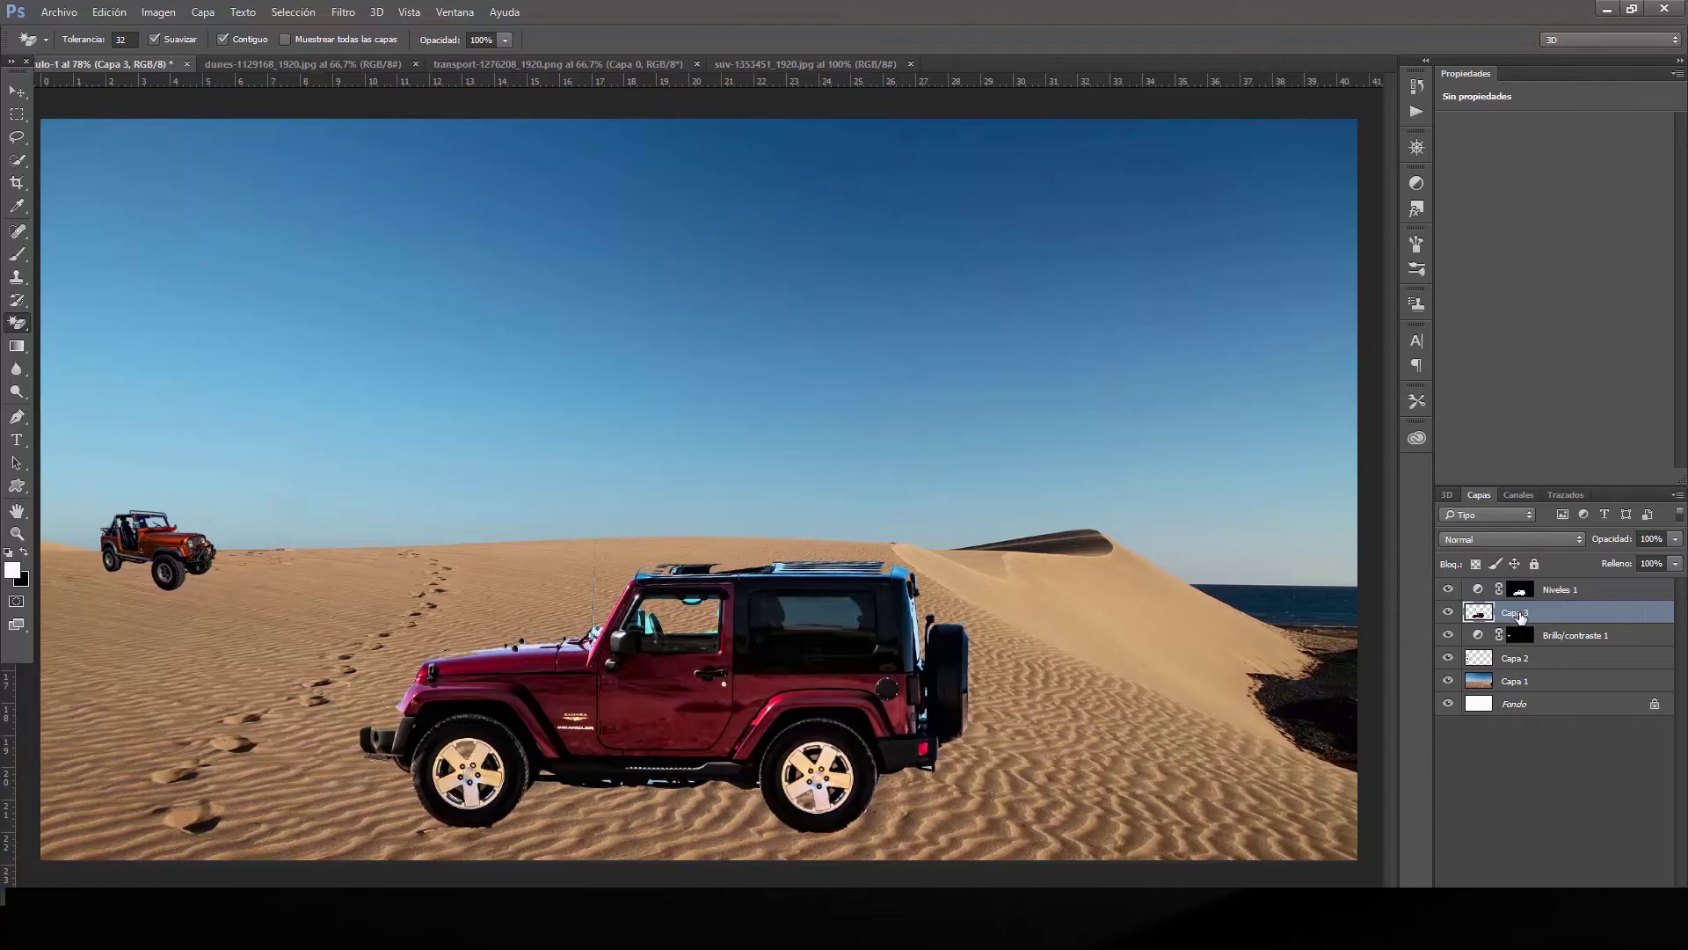
left_click(1520, 619, "ctrl")
left_click(1485, 619, "ctrl")
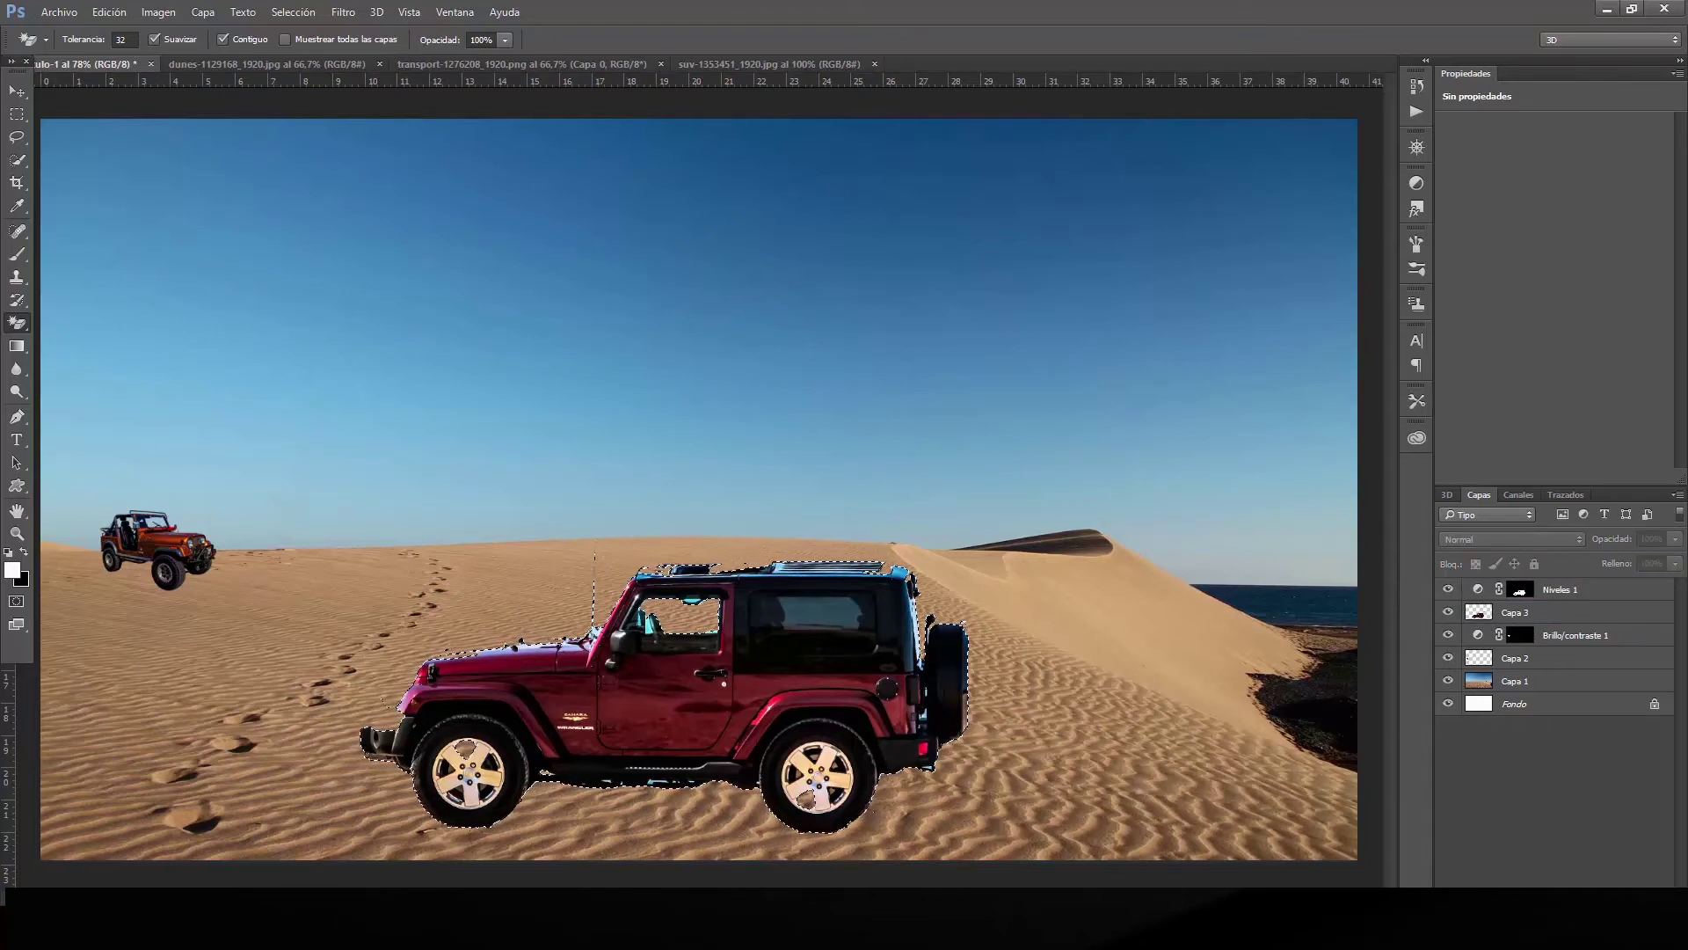
Add a jeep-masked Brightness/Contrast adjustment with brightness -41 and contrast -14.
left_click(1582, 880)
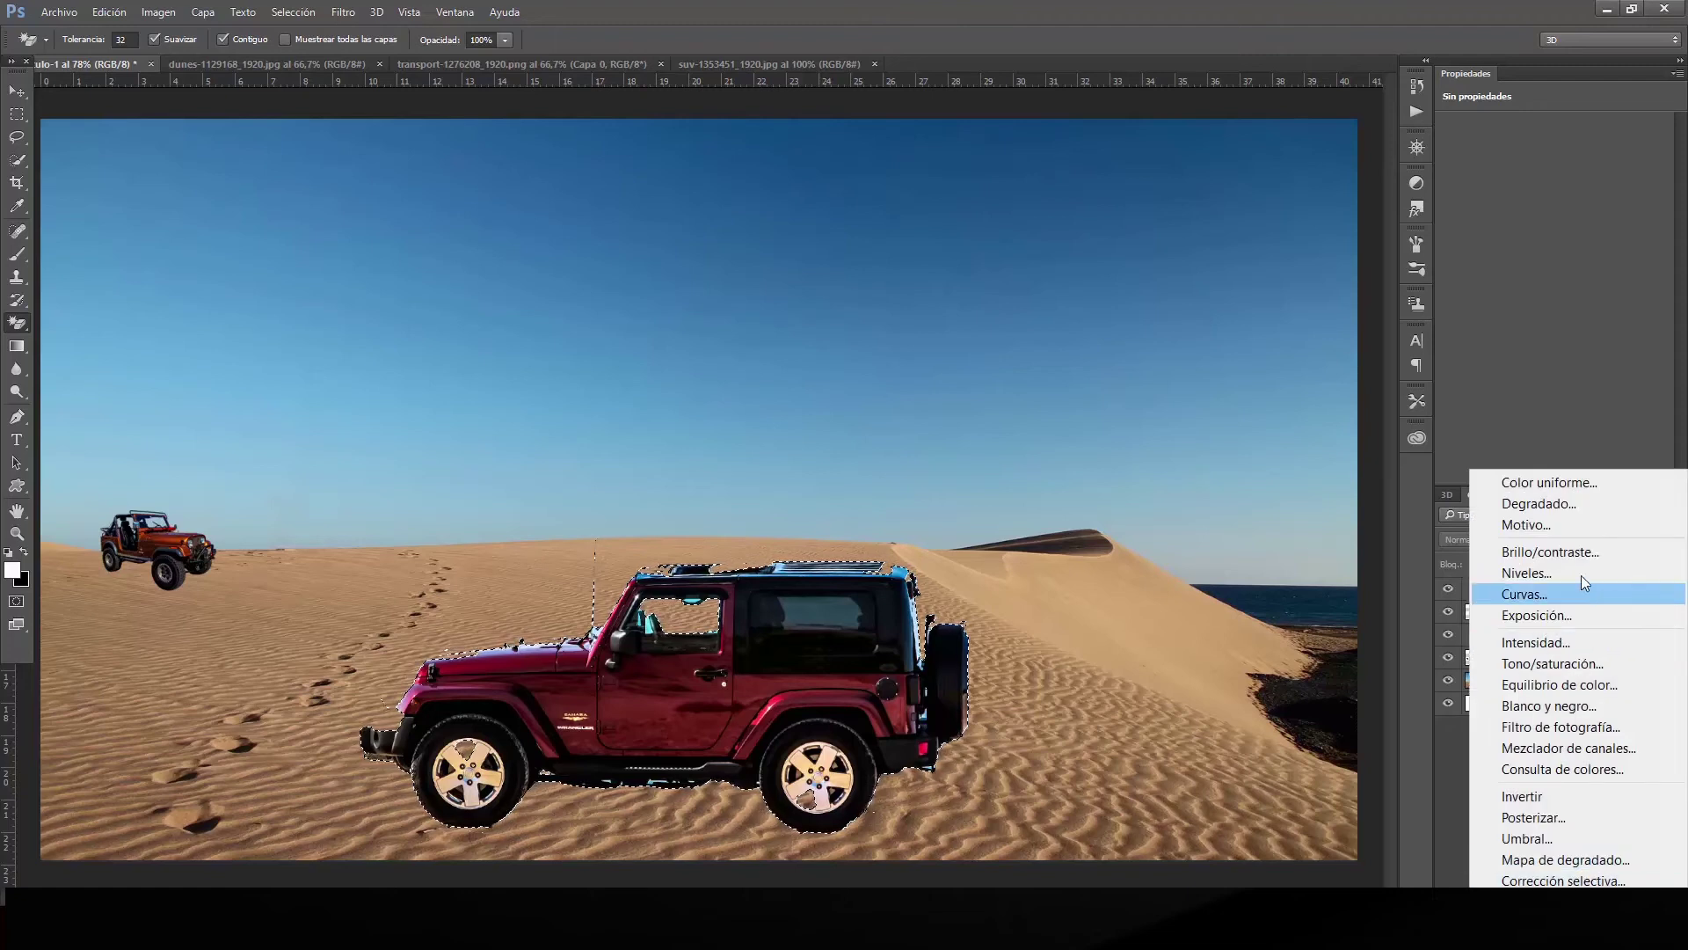
left_click(1580, 552)
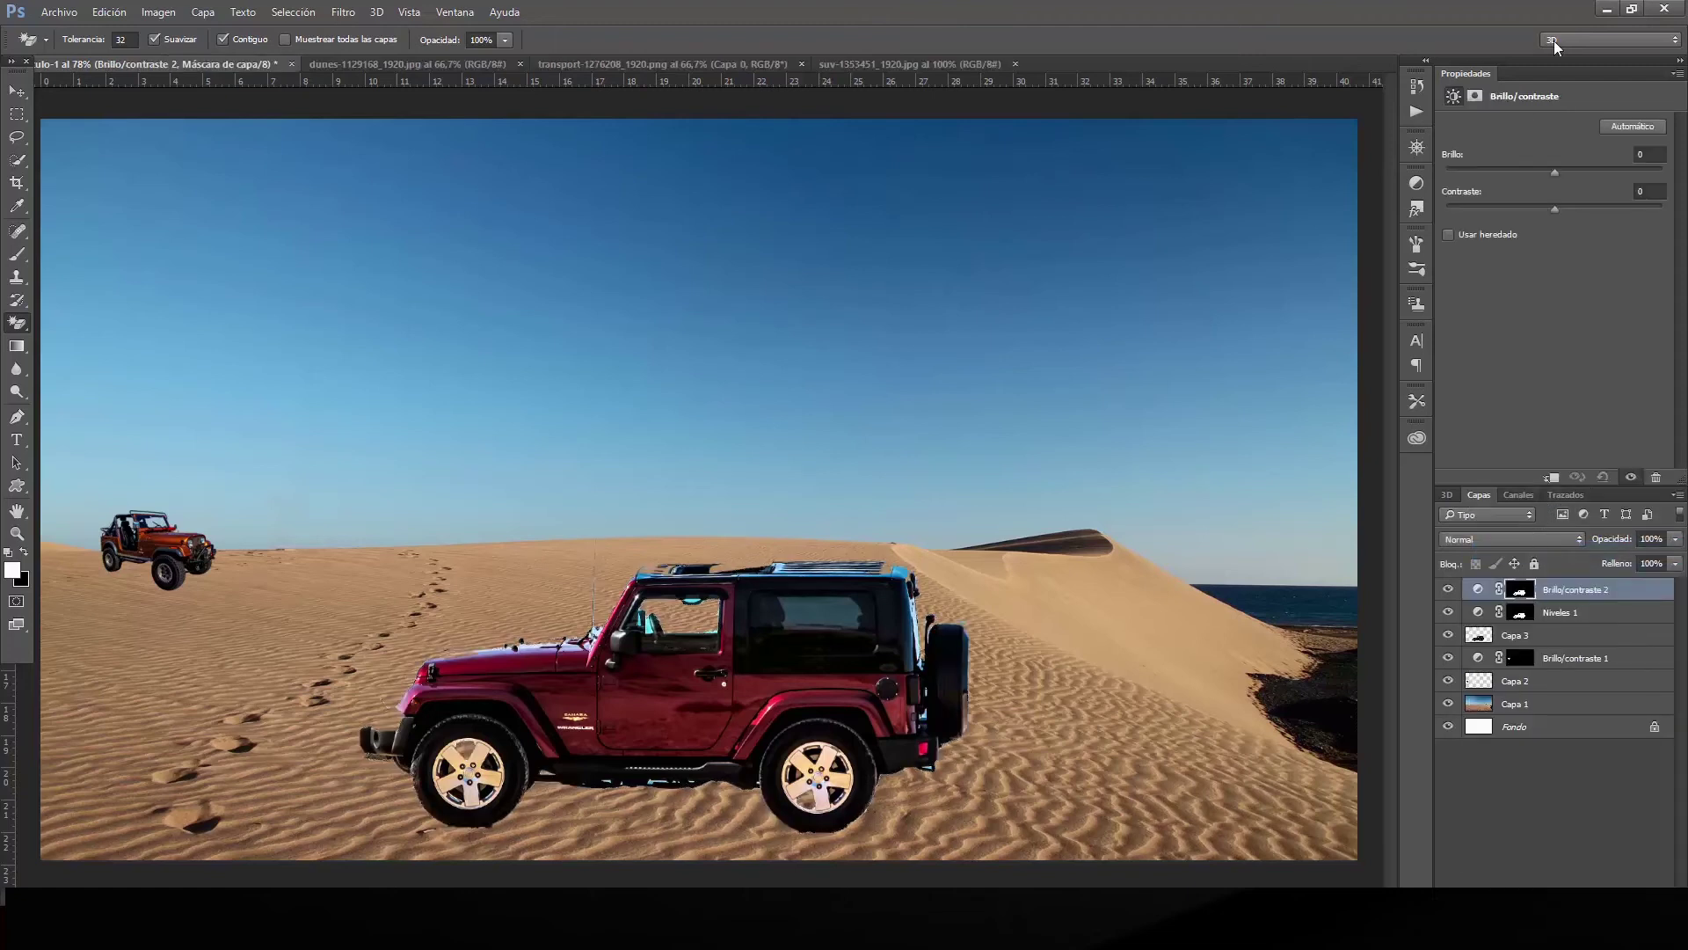
mouse_move(1554, 174)
left_mouse_down()
mouse_move(1581, 170)
mouse_move(1524, 211)
mouse_move(1520, 174)
left_mouse_up()
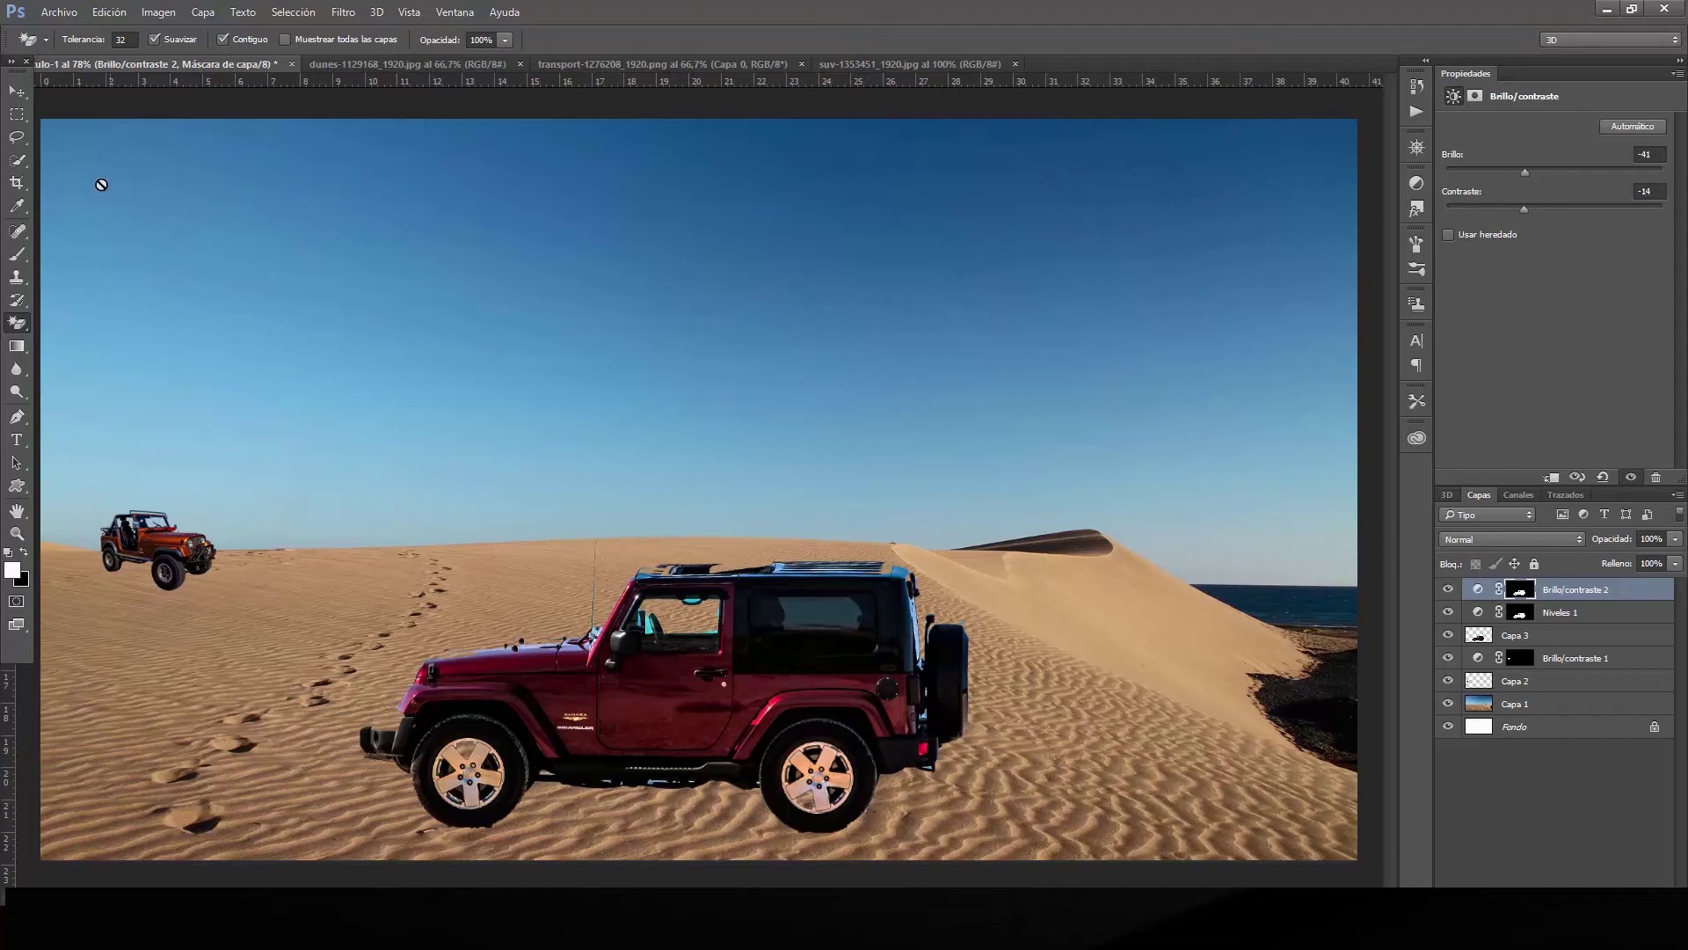
Open the photo dancing-882940_1920.jpg.
left_click(59, 12)
left_click(79, 48)
double_click(612, 323)
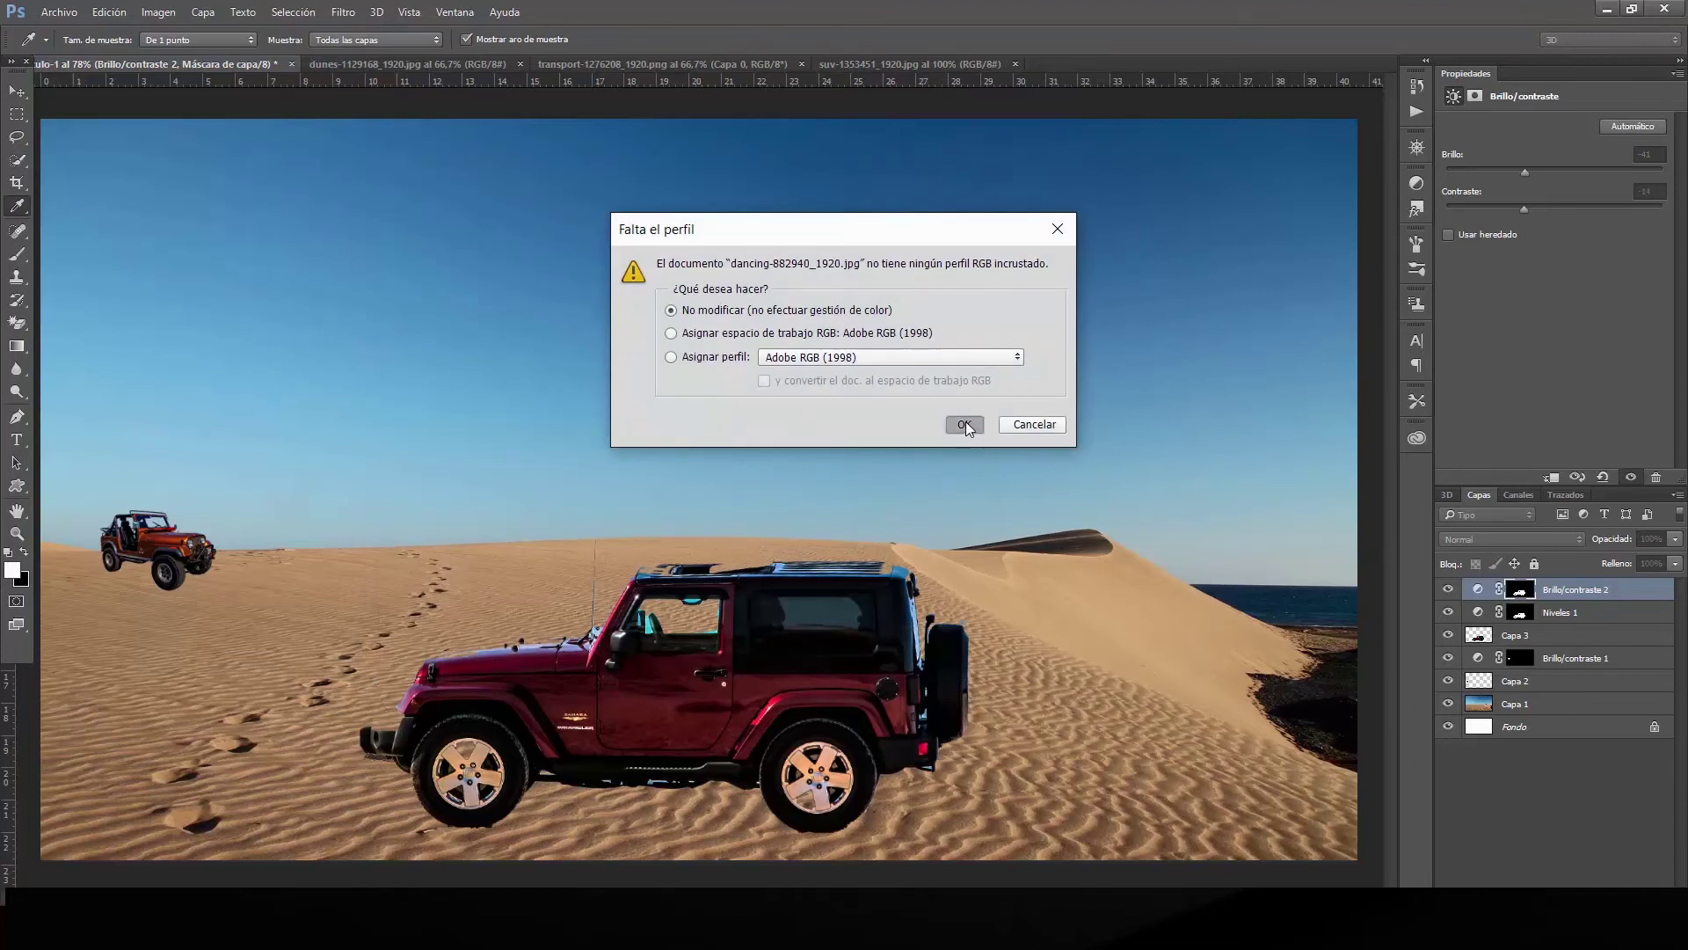
Keep the photo's colour profile and quick-select the girl's shirt, jeans and left sneaker.
left_click(964, 425)
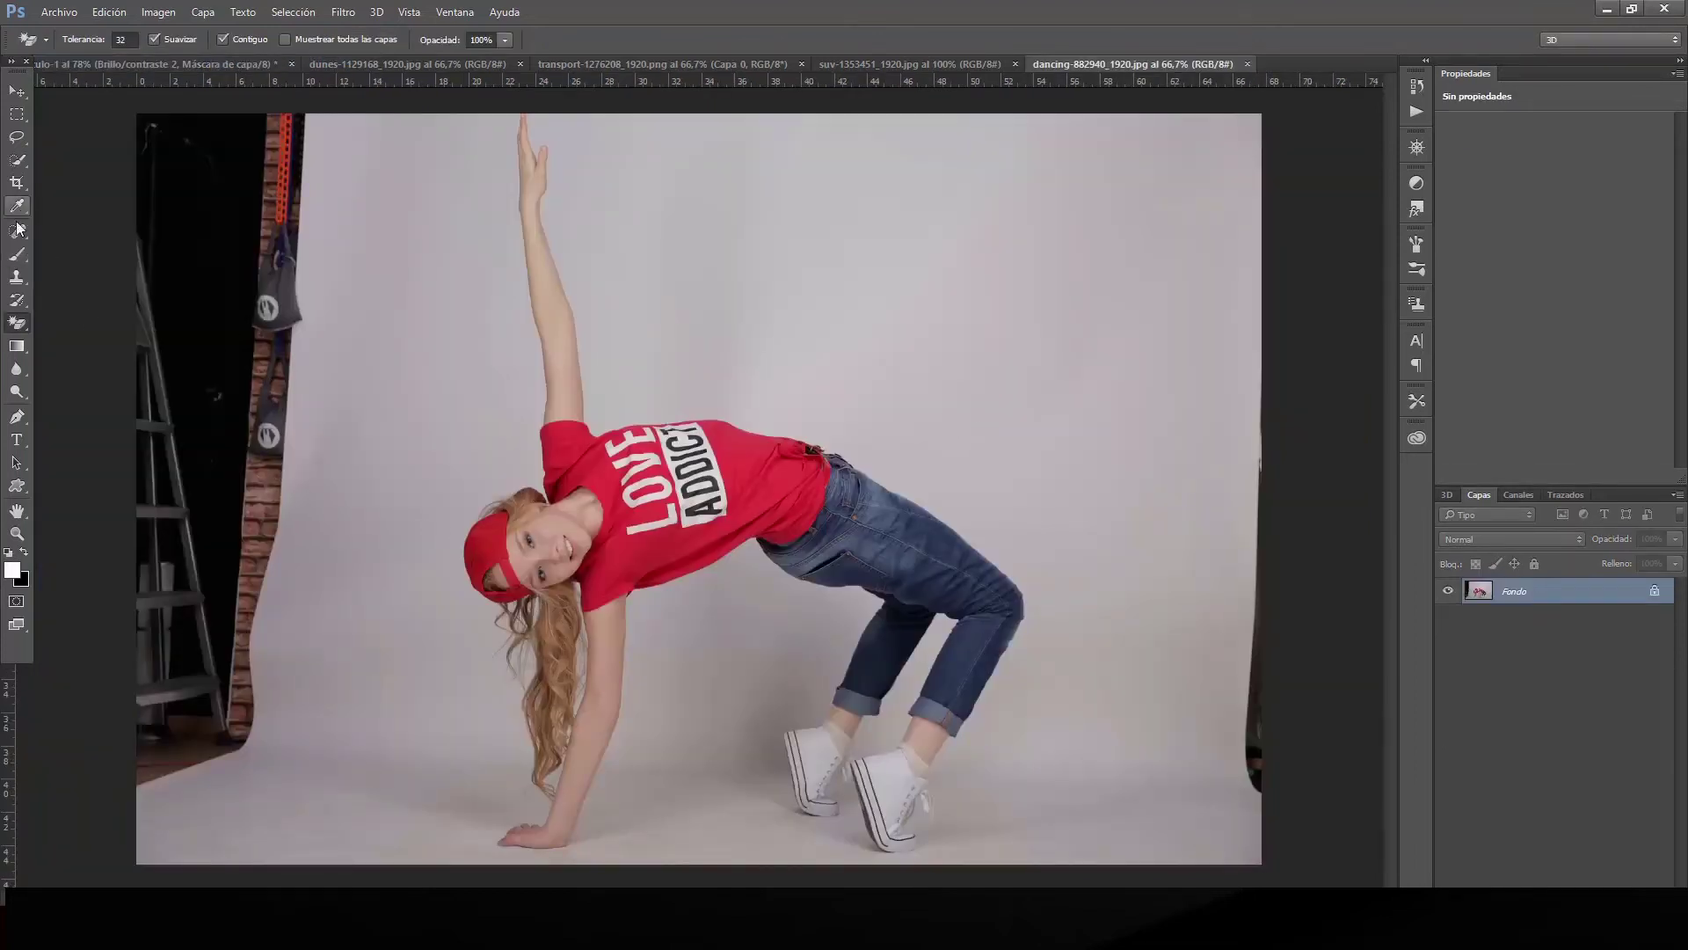
left_click(17, 160)
left_click(74, 160)
mouse_move(660, 479)
left_mouse_down()
mouse_move(971, 623)
mouse_move(893, 832)
mouse_move(886, 772)
left_mouse_up()
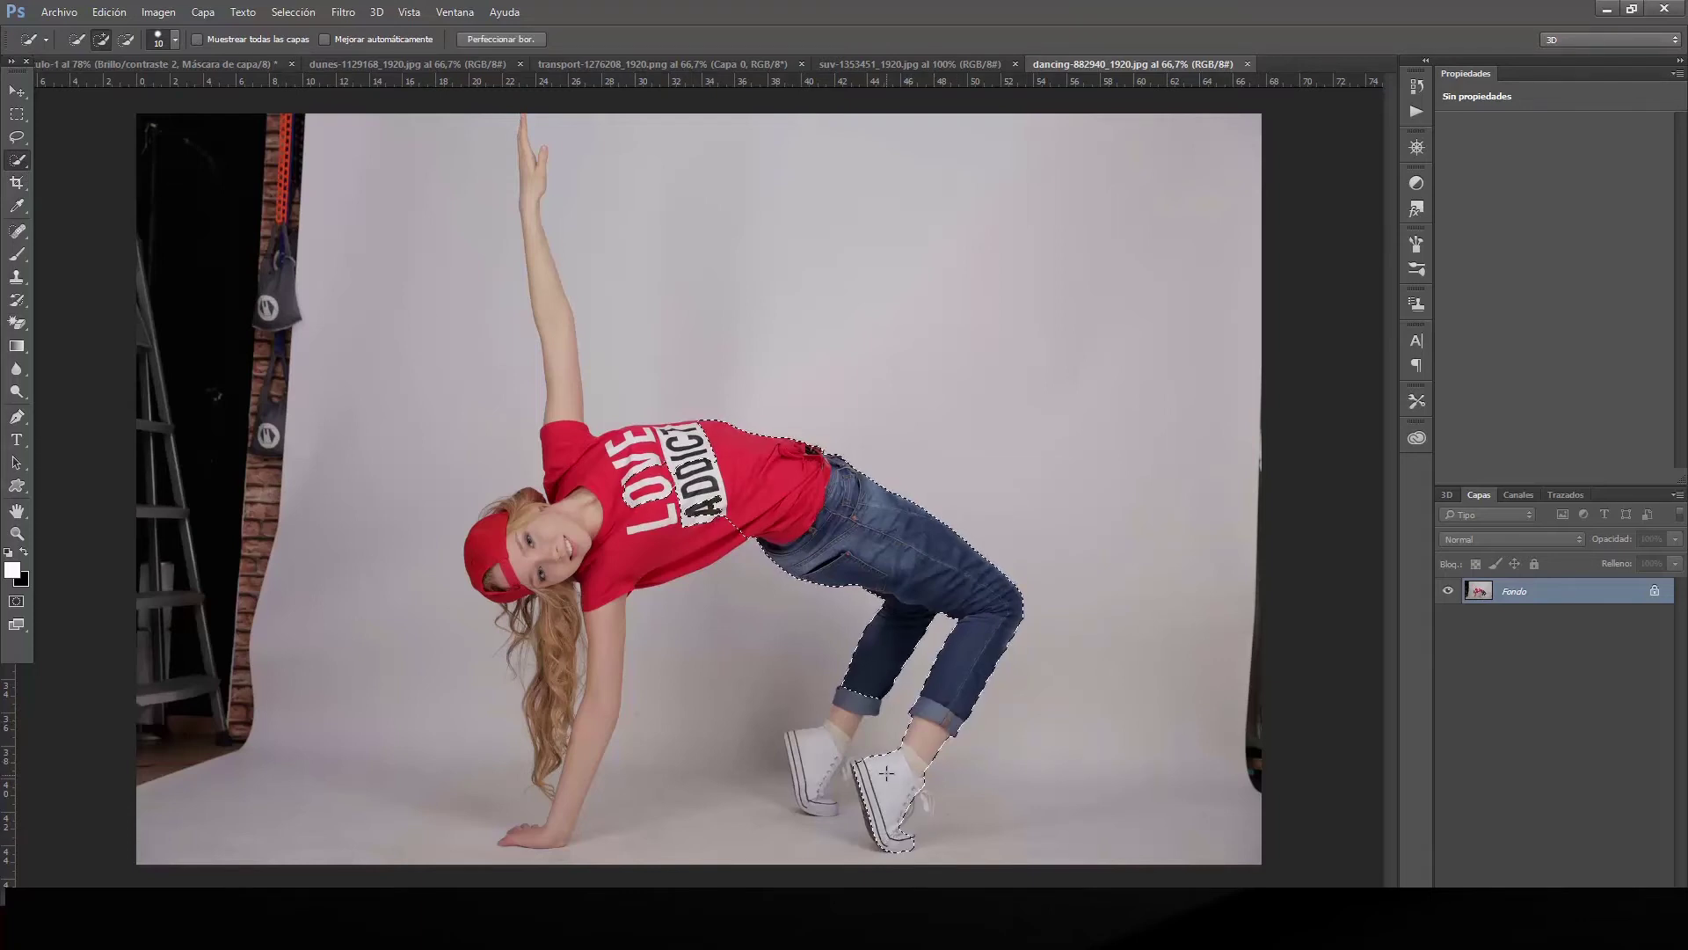
left_click(825, 807)
left_click_drag(823, 800, 796, 748)
Add her shirt side, arm, hand, hair, cap and raised upper arm to the selection.
left_click(625, 567)
left_click_drag(621, 574, 551, 828)
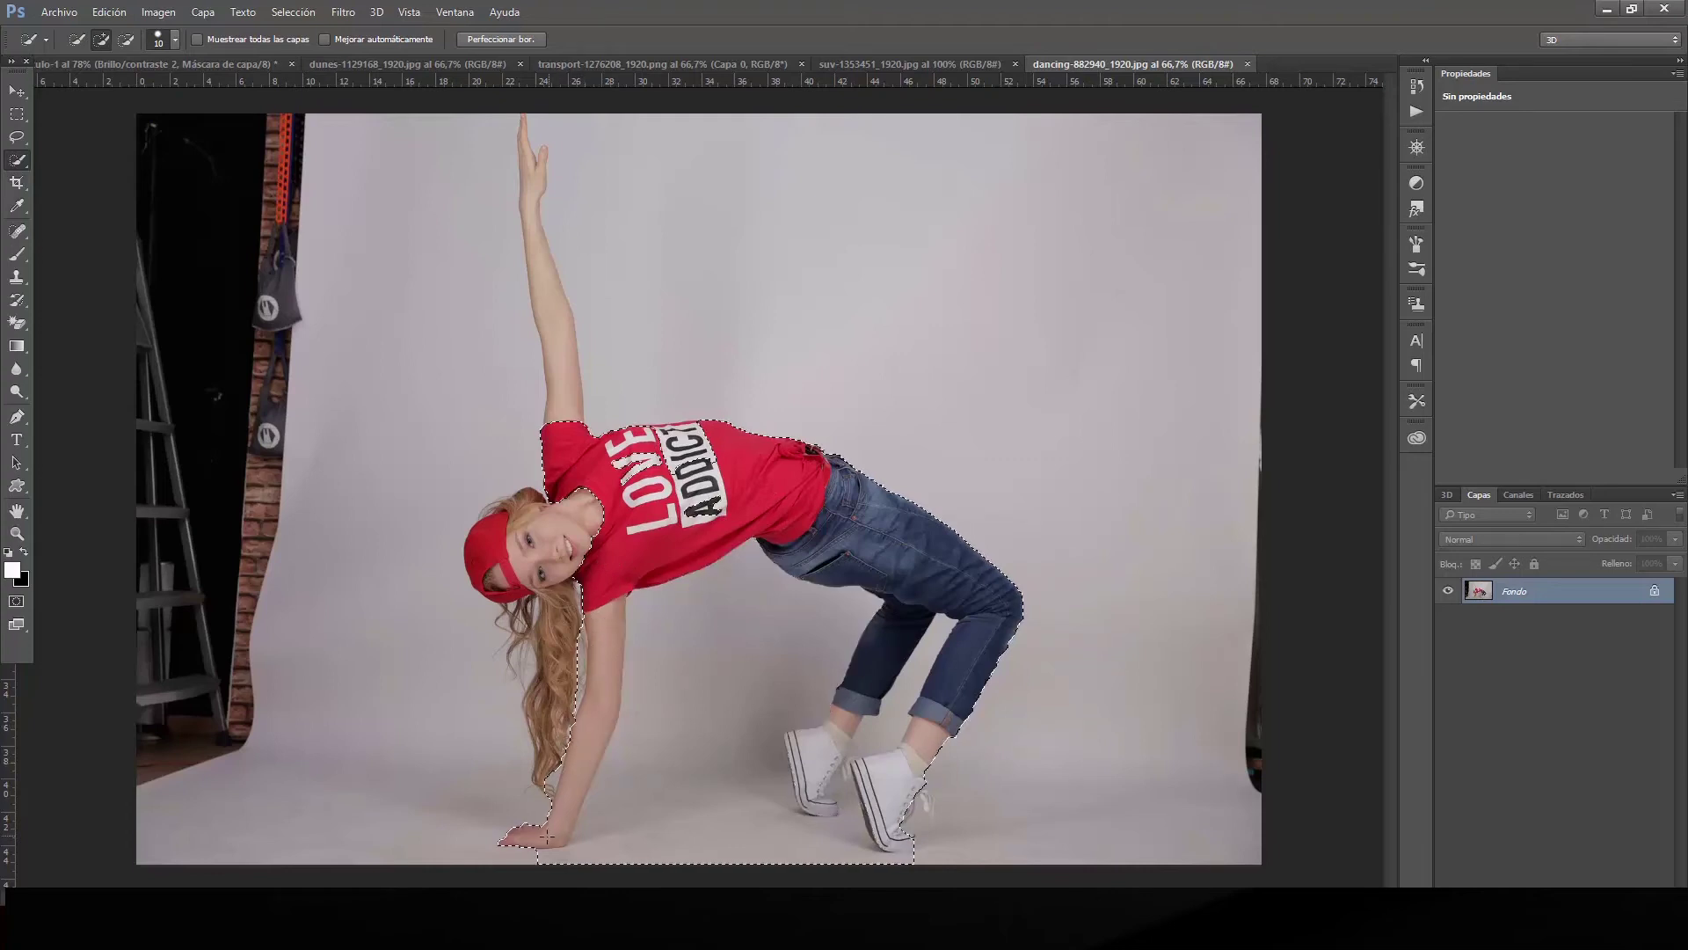
left_click_drag(536, 792, 560, 692)
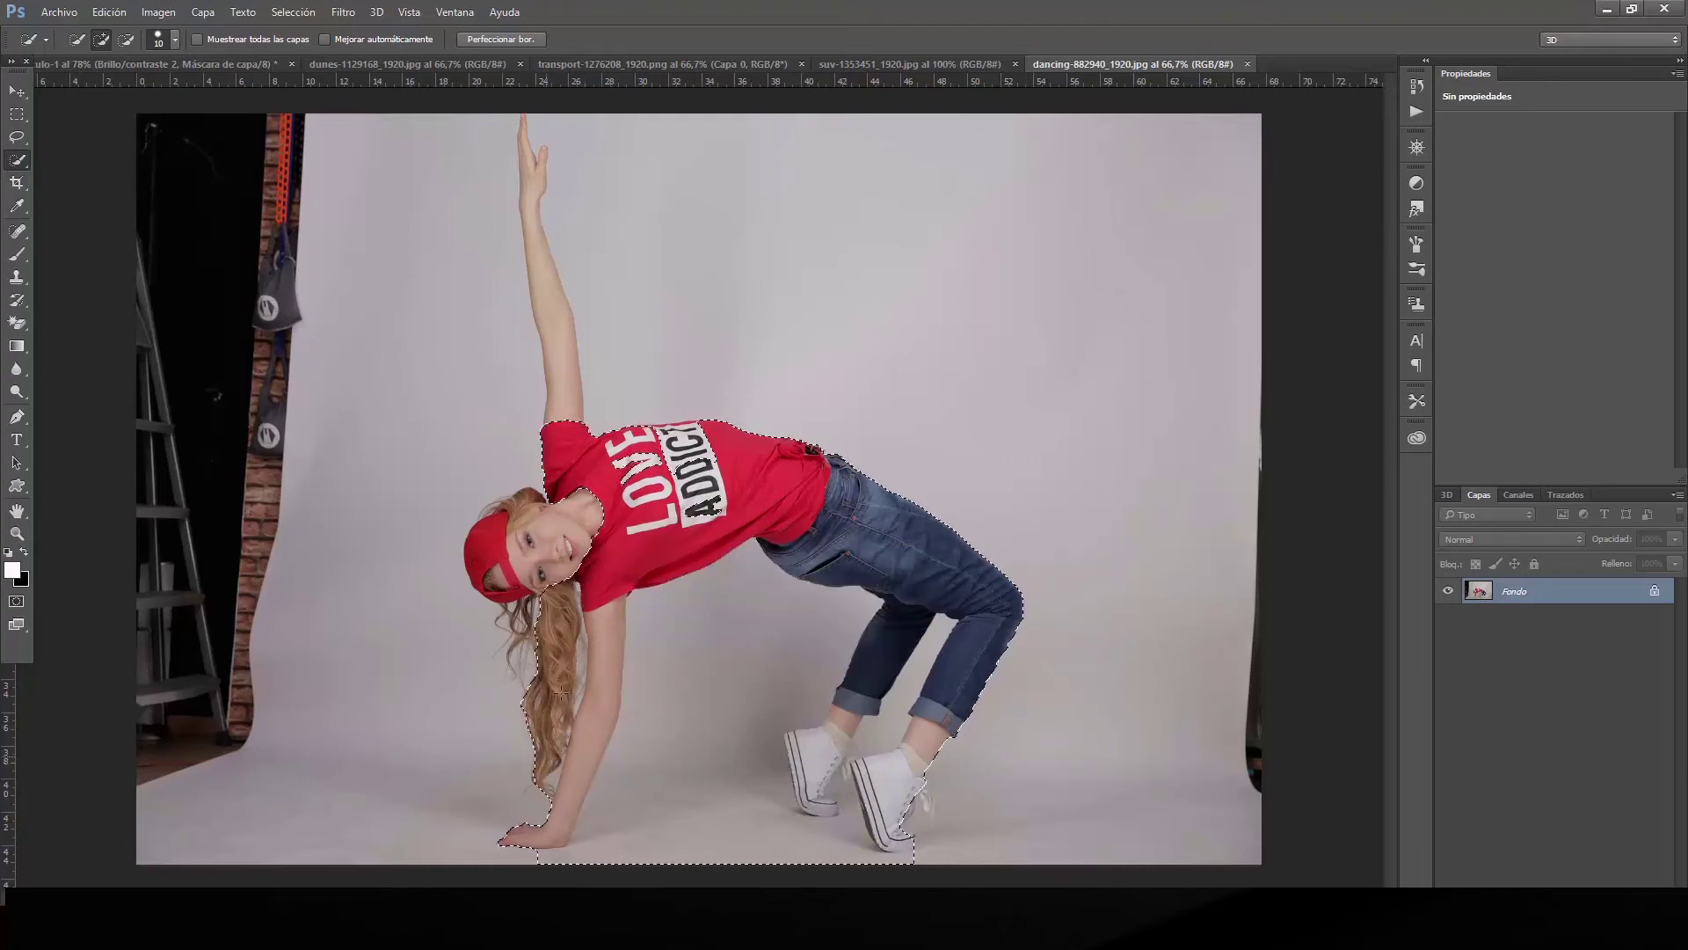
mouse_move(528, 501)
left_mouse_down()
mouse_move(486, 555)
mouse_move(525, 663)
left_mouse_up()
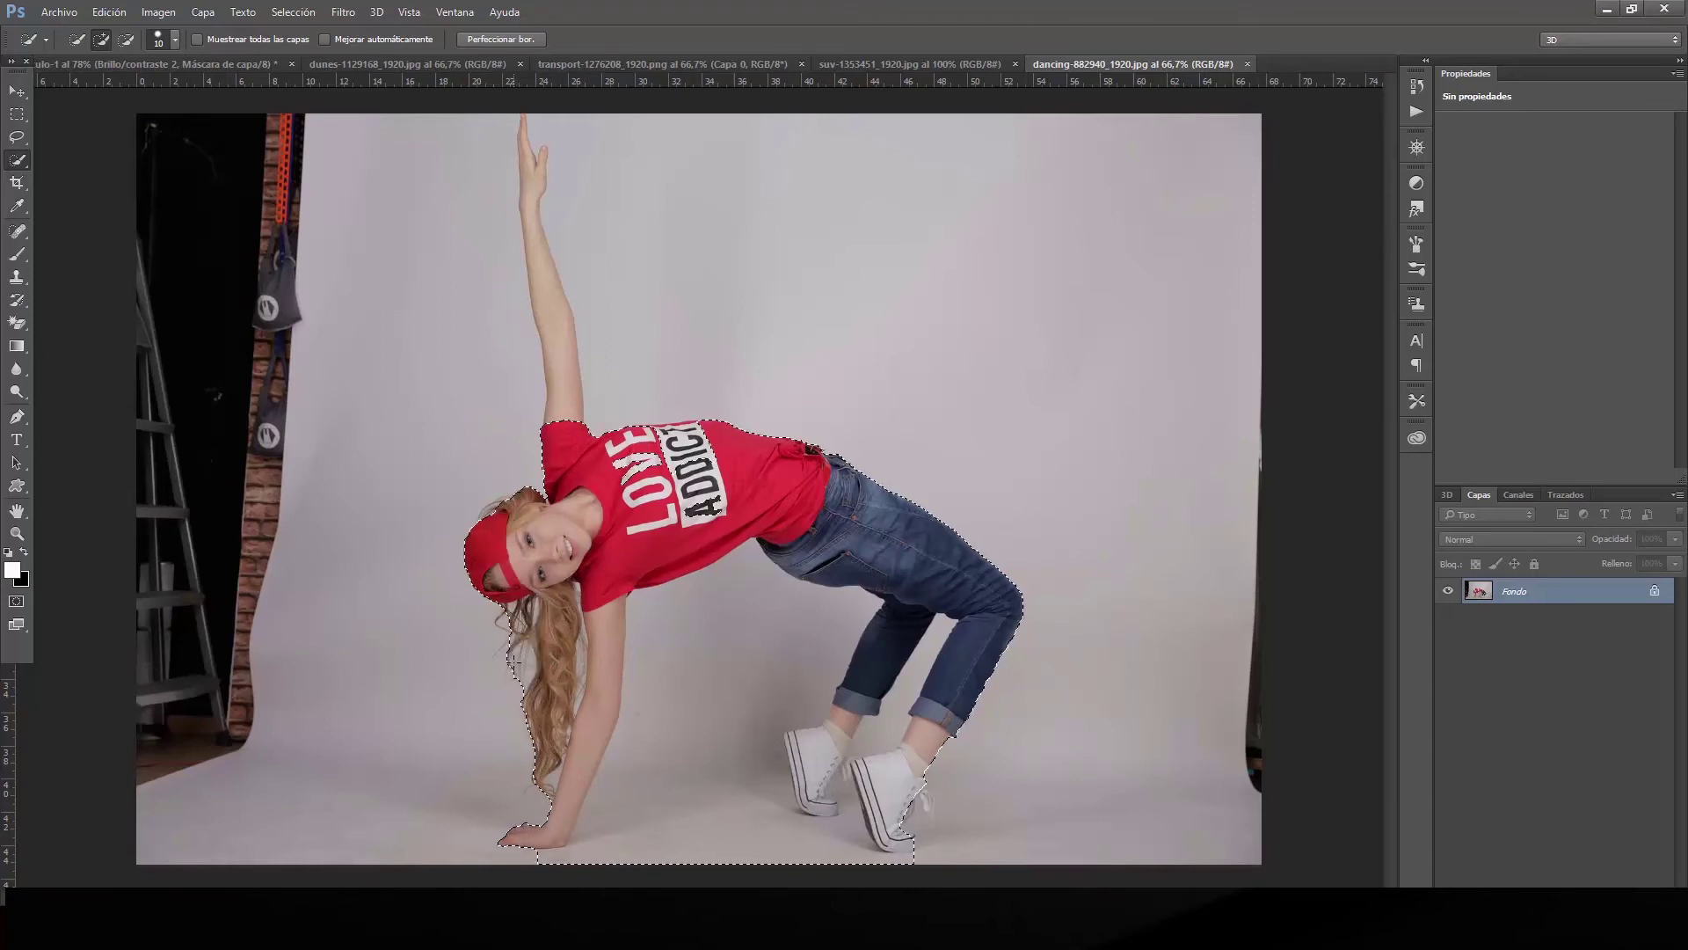
mouse_move(561, 413)
left_mouse_down()
mouse_move(523, 131)
mouse_move(540, 161)
left_mouse_up()
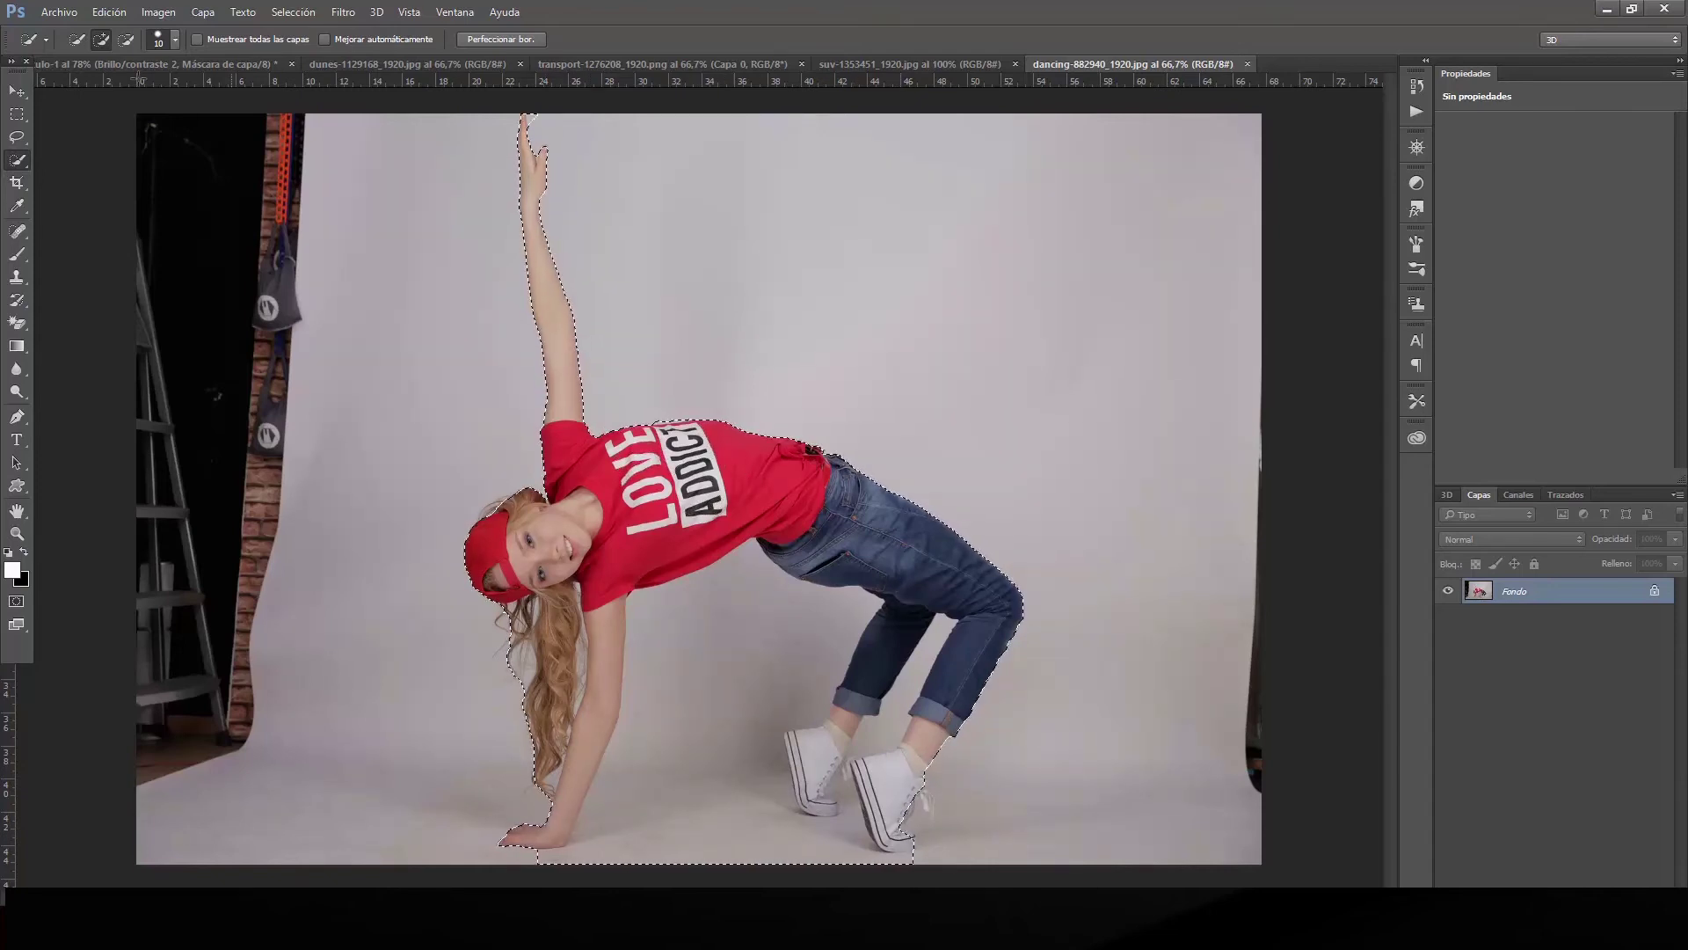
Copy the selected girl and return to the jeep composite.
left_click(115, 15)
left_click(194, 157)
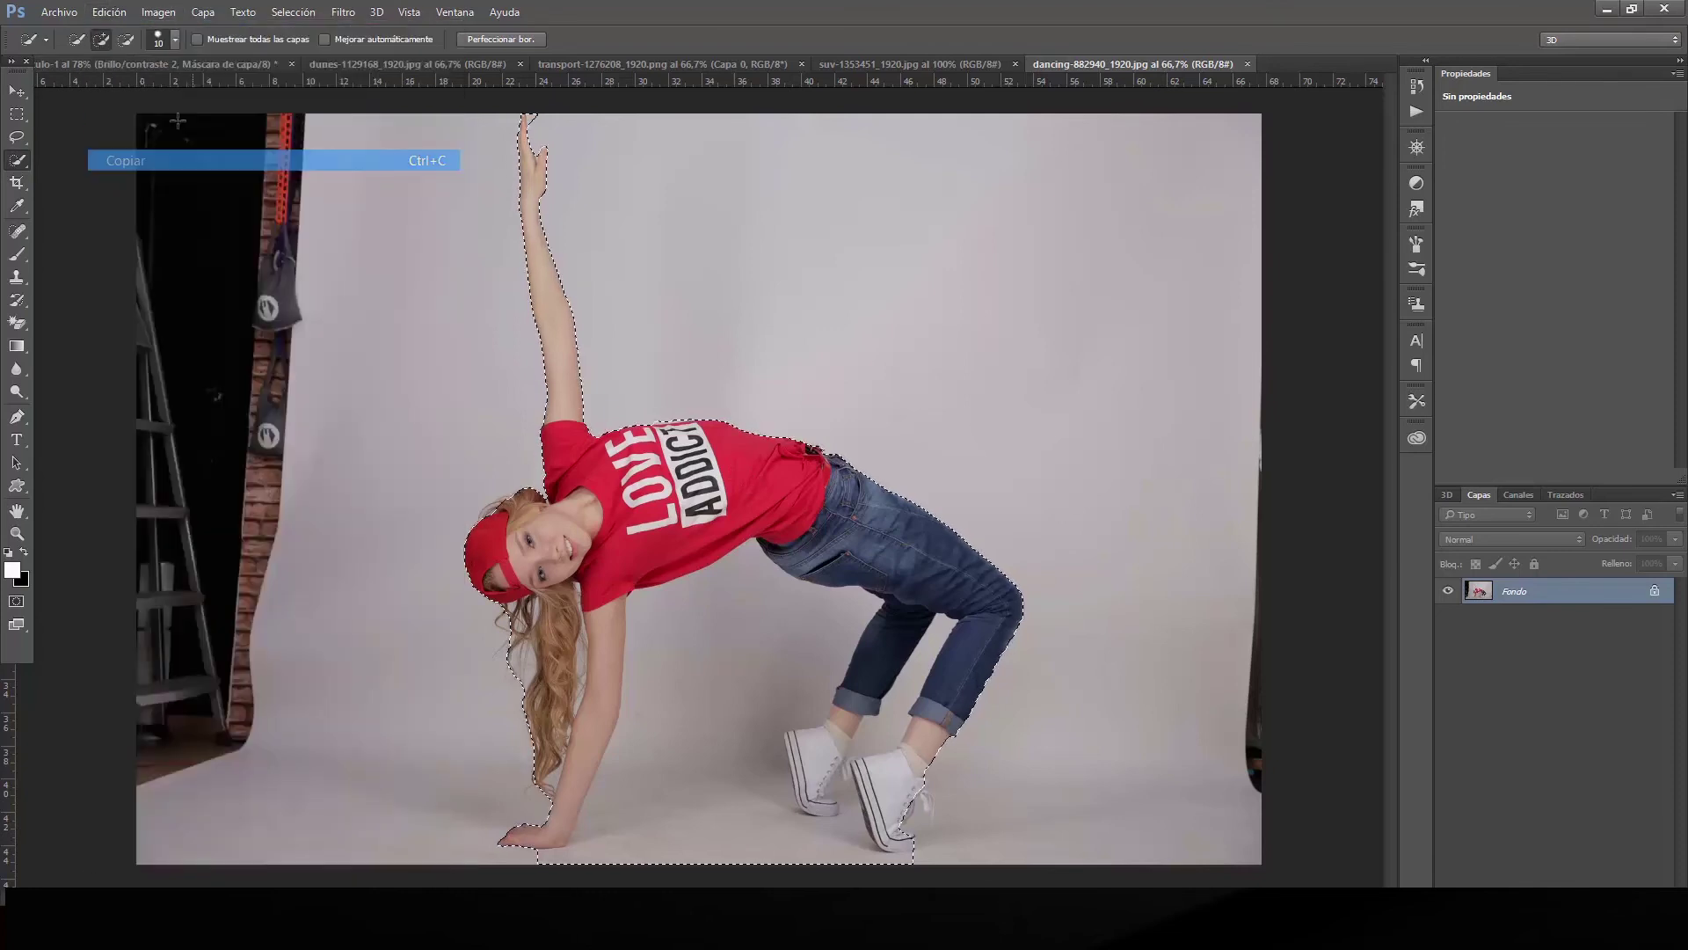
left_click(154, 67)
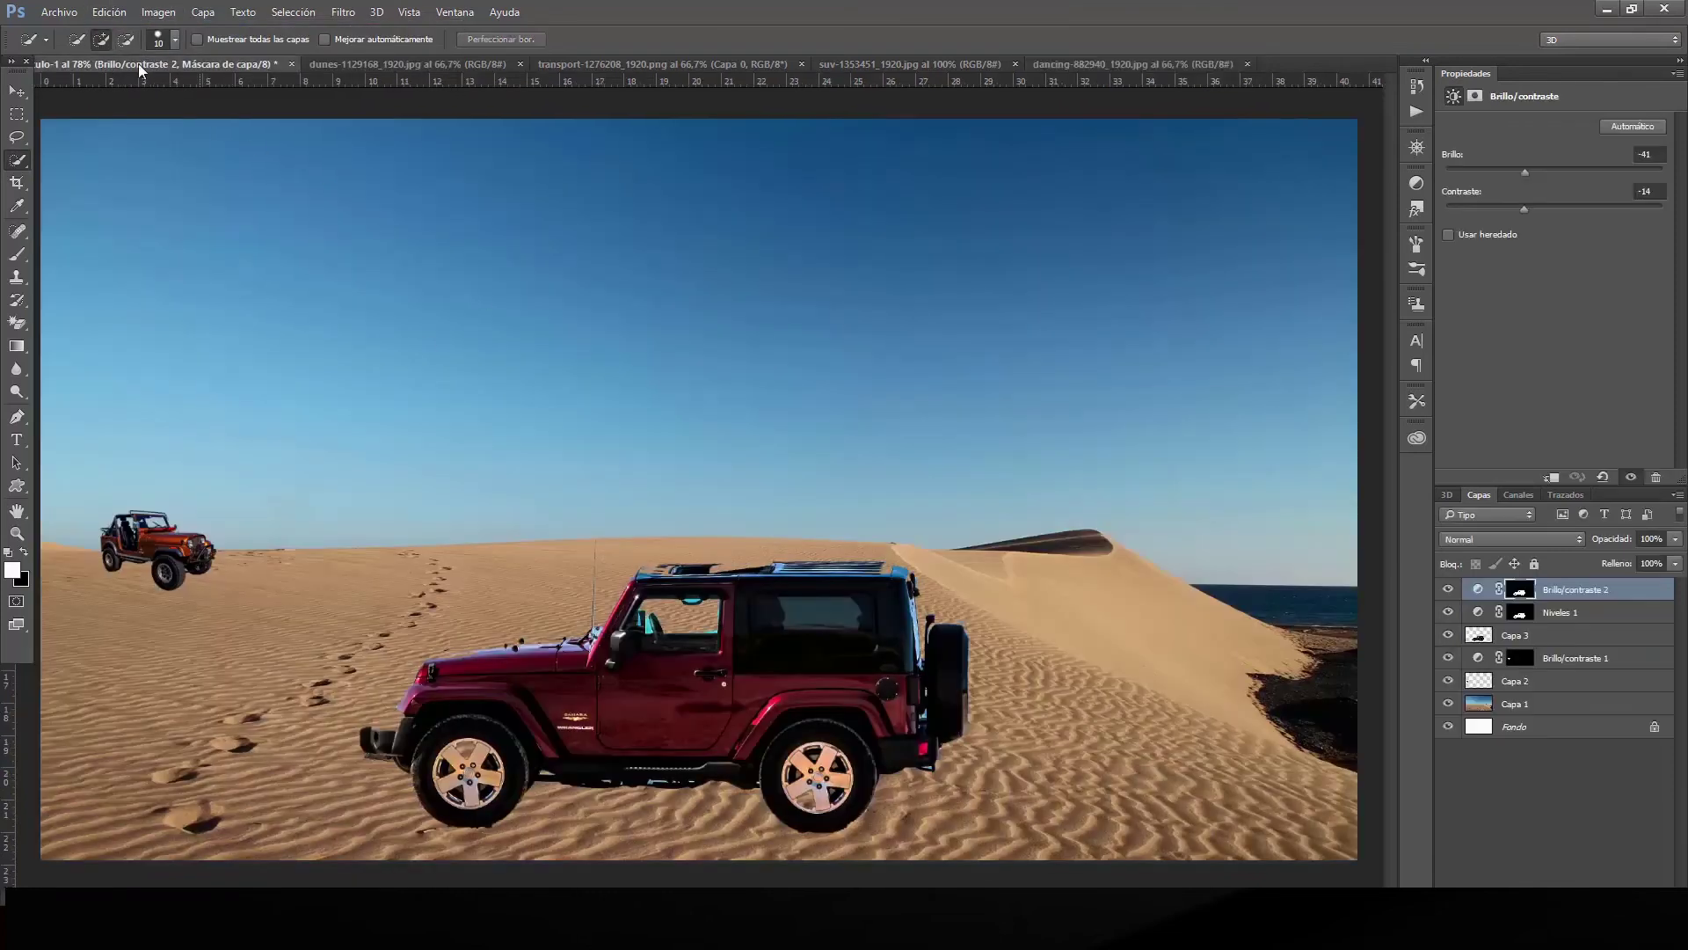
Paste the girl as Capa 4, scale her to about 27% and place her on the jeep roof.
left_click(109, 11)
left_click(234, 199)
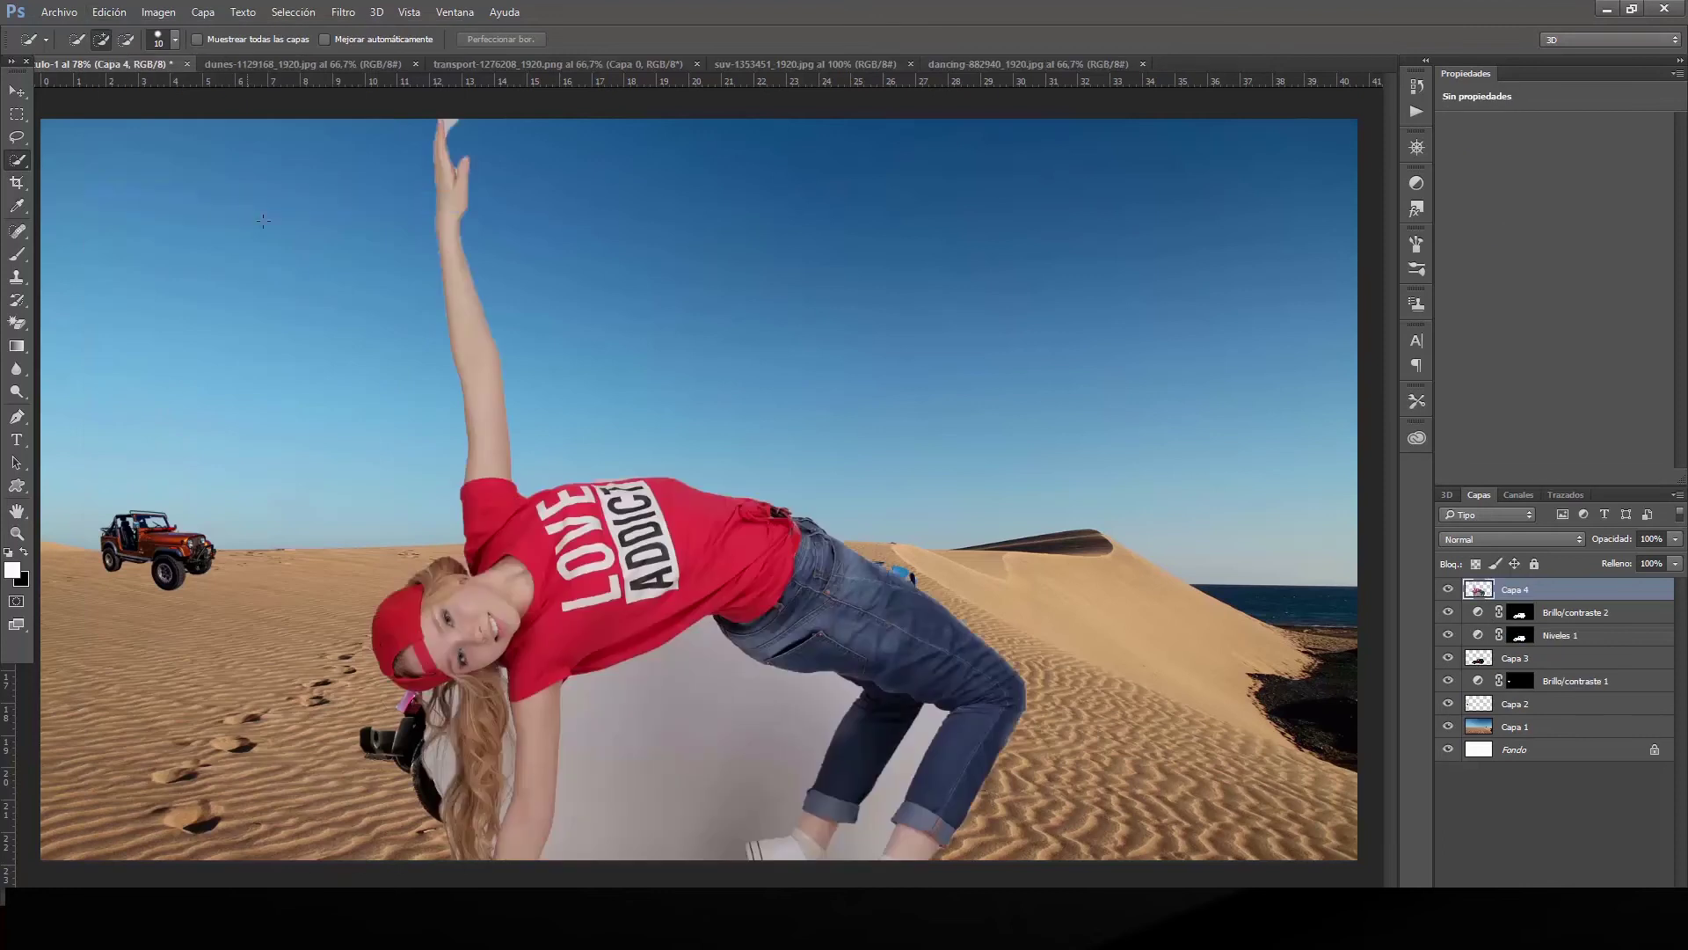
left_click(17, 90)
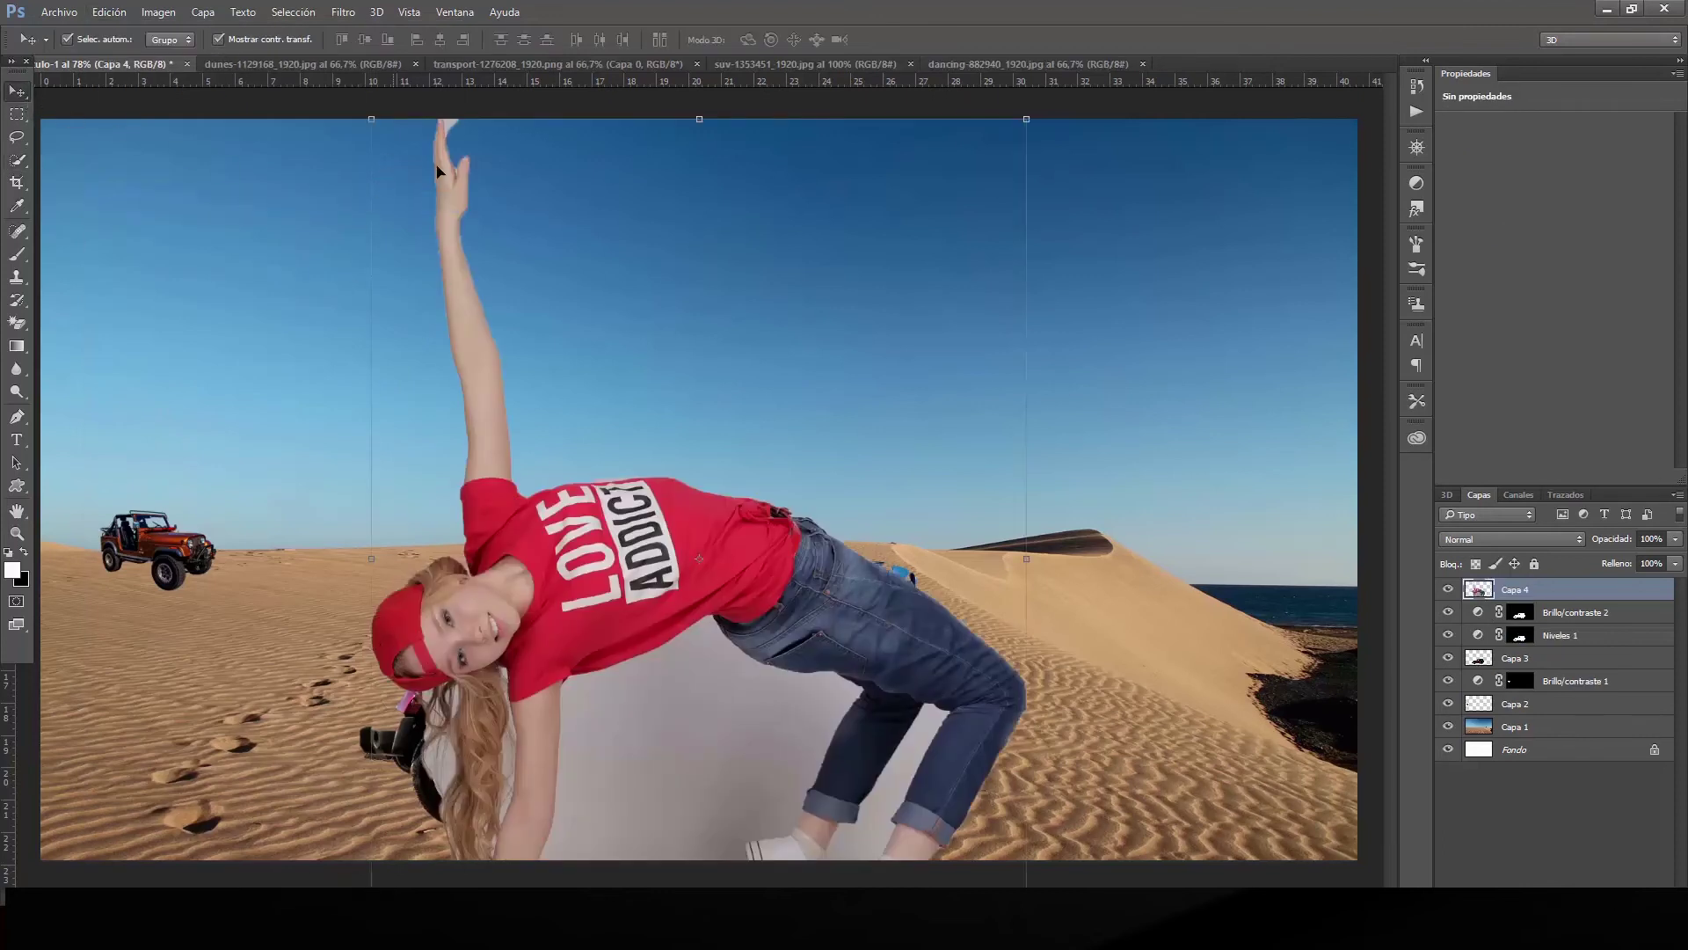
mouse_move(369, 125)
left_mouse_down()
mouse_move(722, 588)
mouse_move(646, 198)
mouse_move(713, 338)
left_mouse_up()
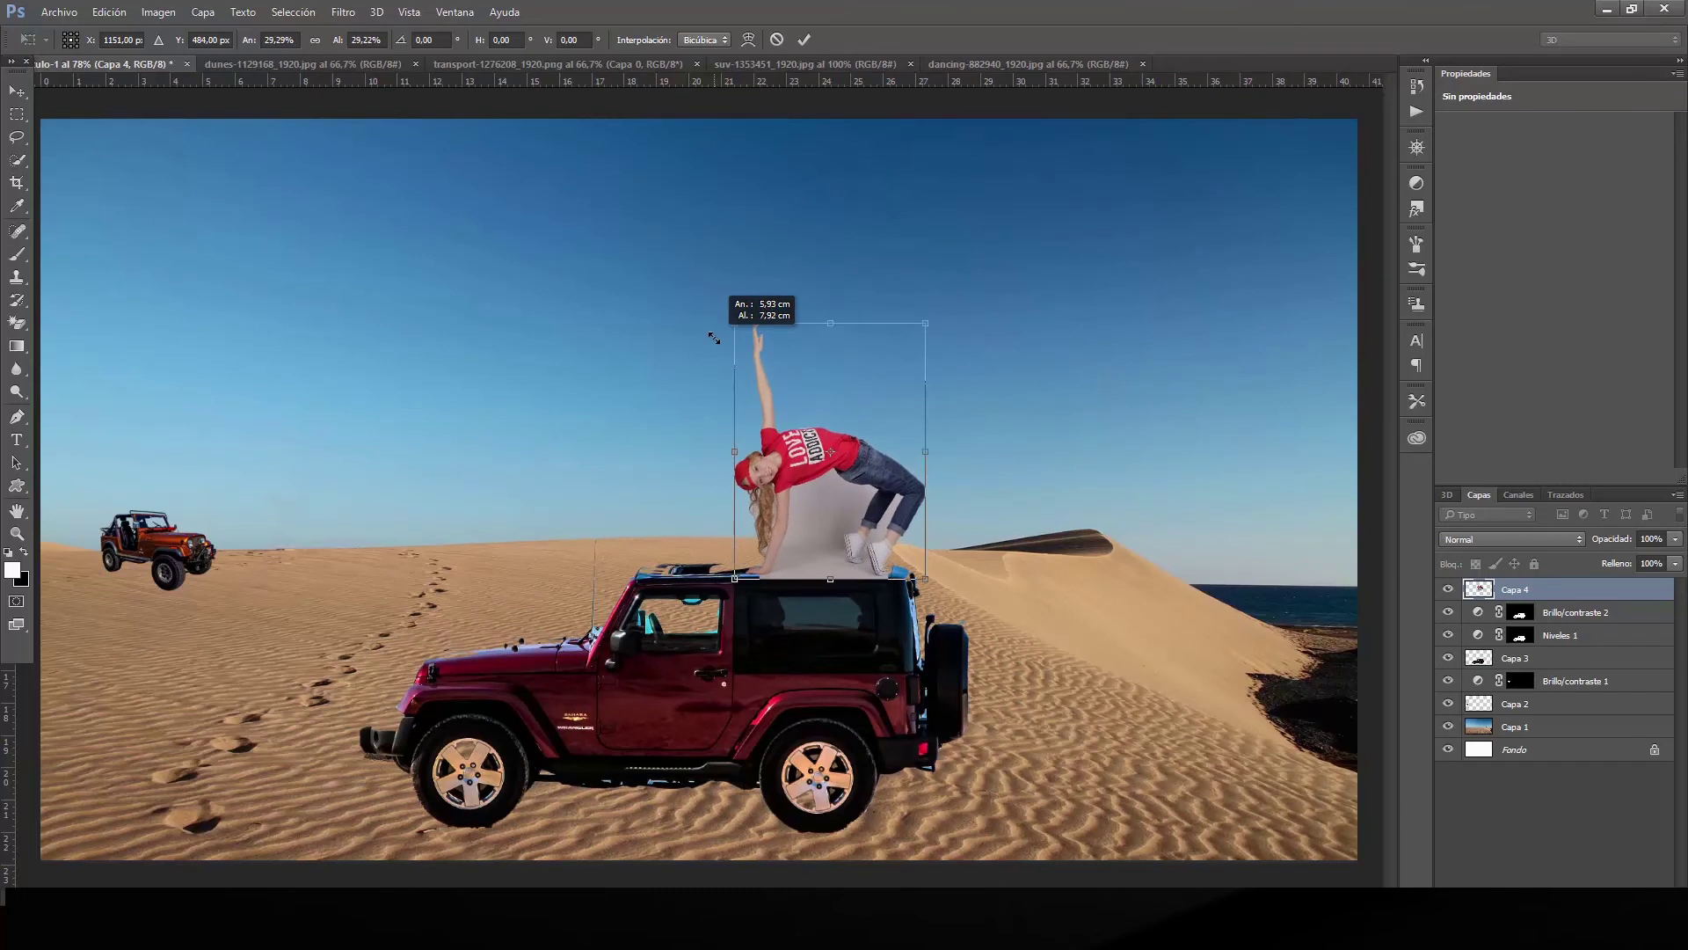
left_click_drag(713, 337, 748, 339)
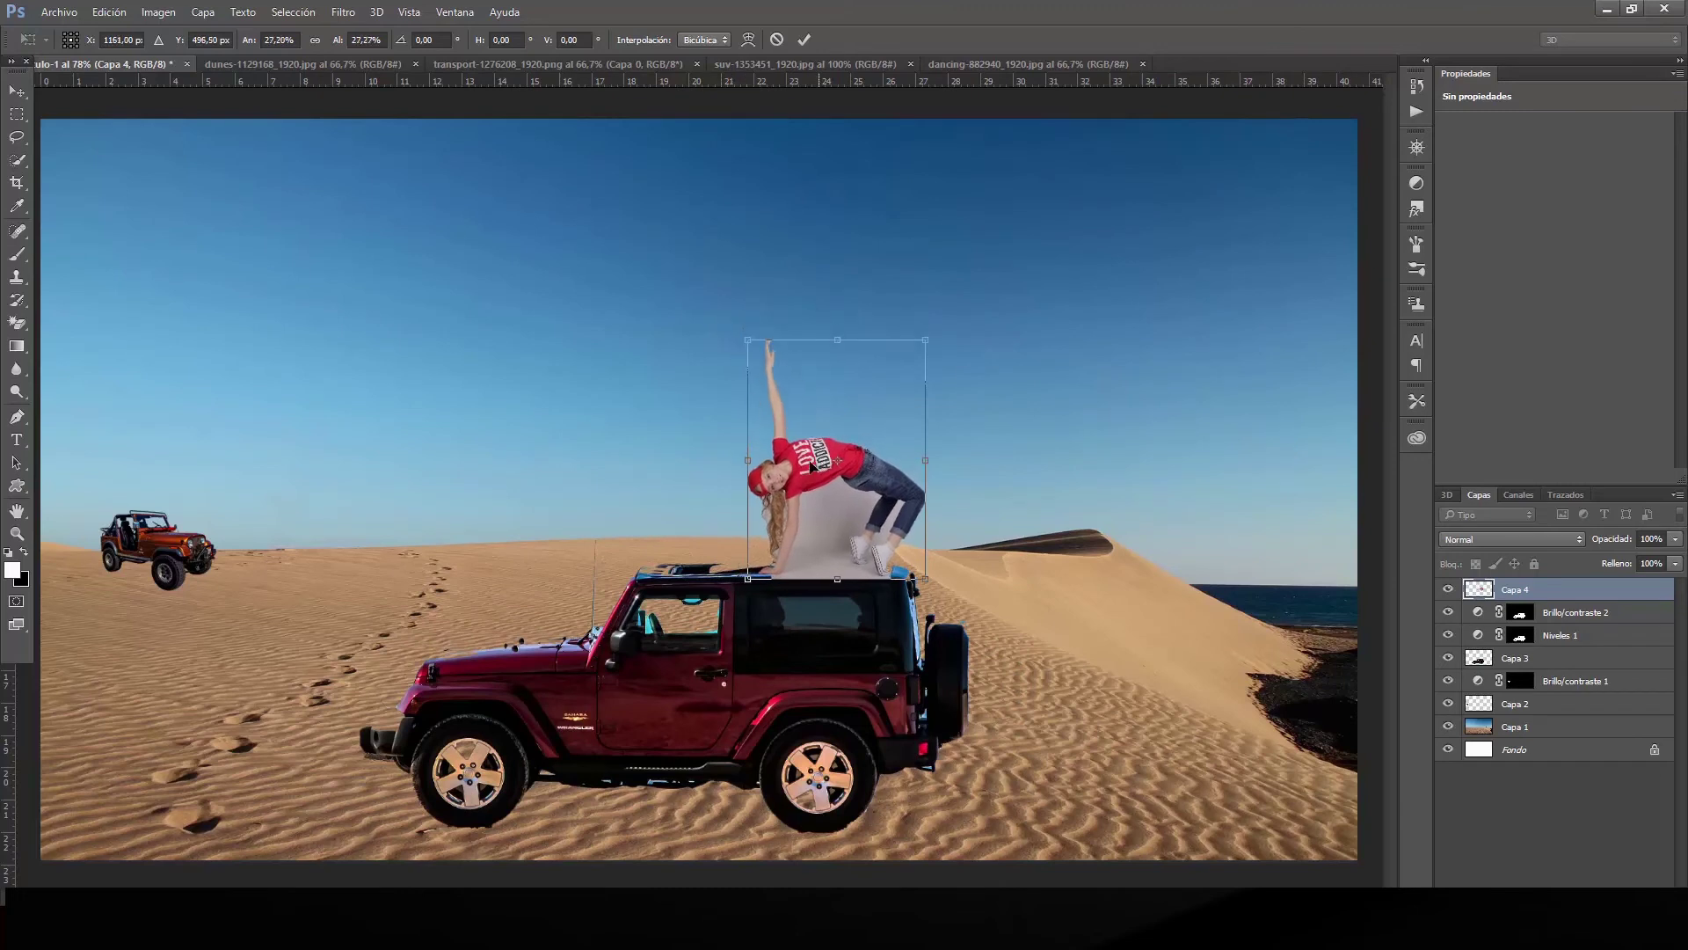
left_click_drag(821, 462, 749, 458)
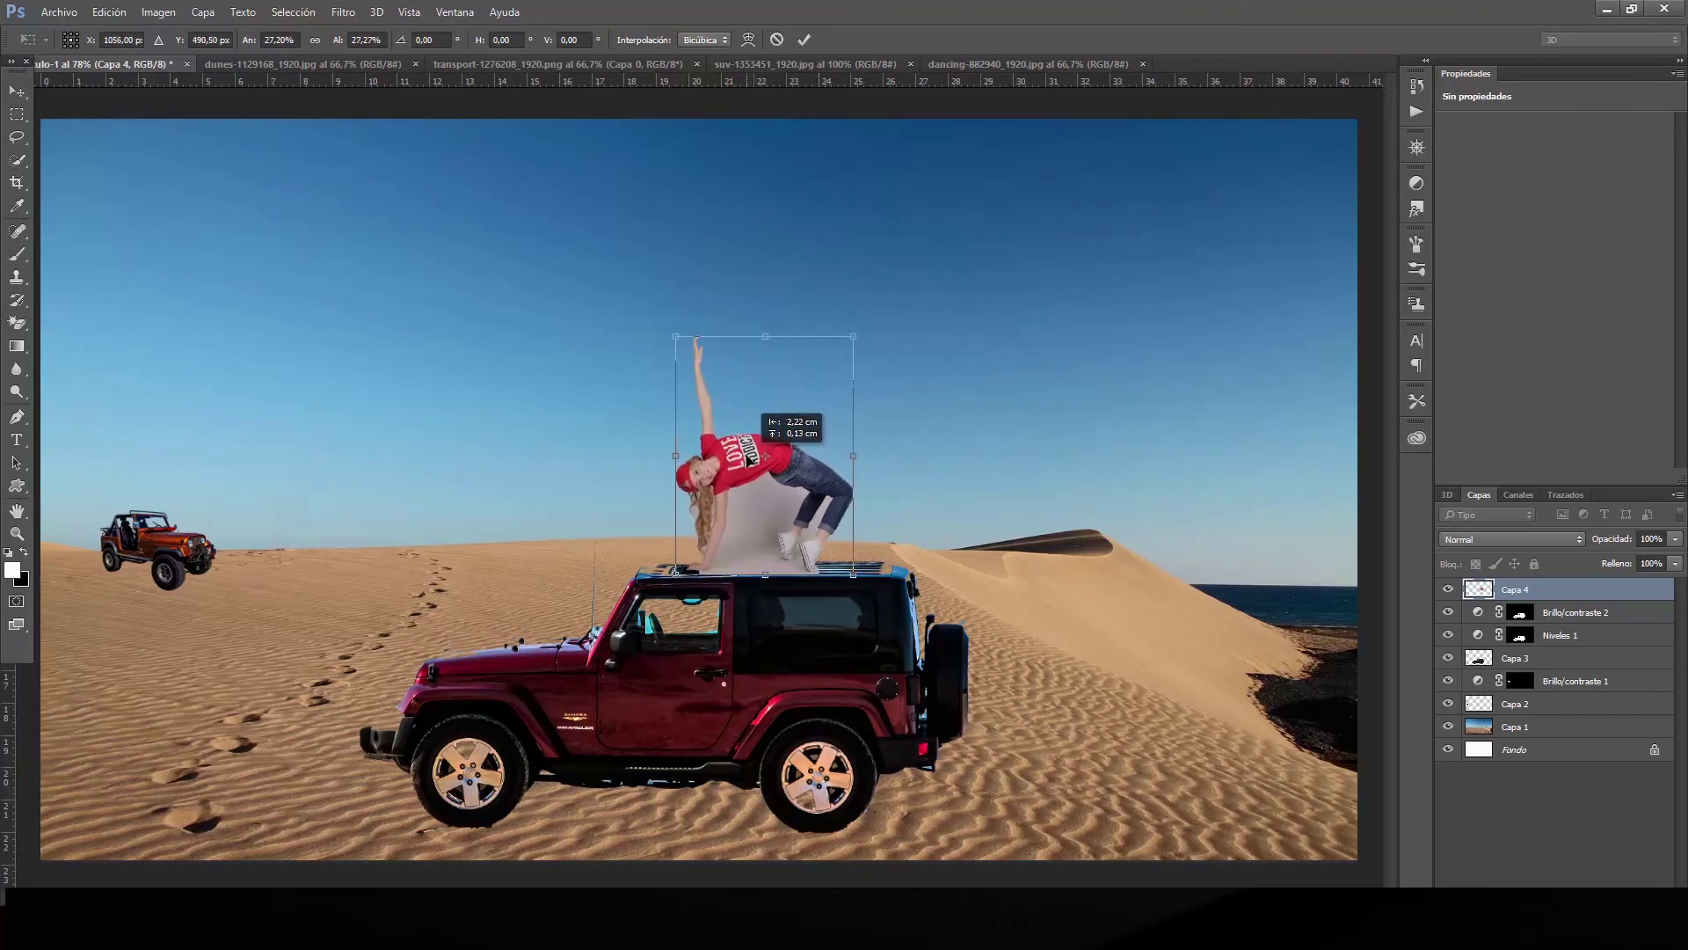
left_click_drag(749, 459, 761, 464)
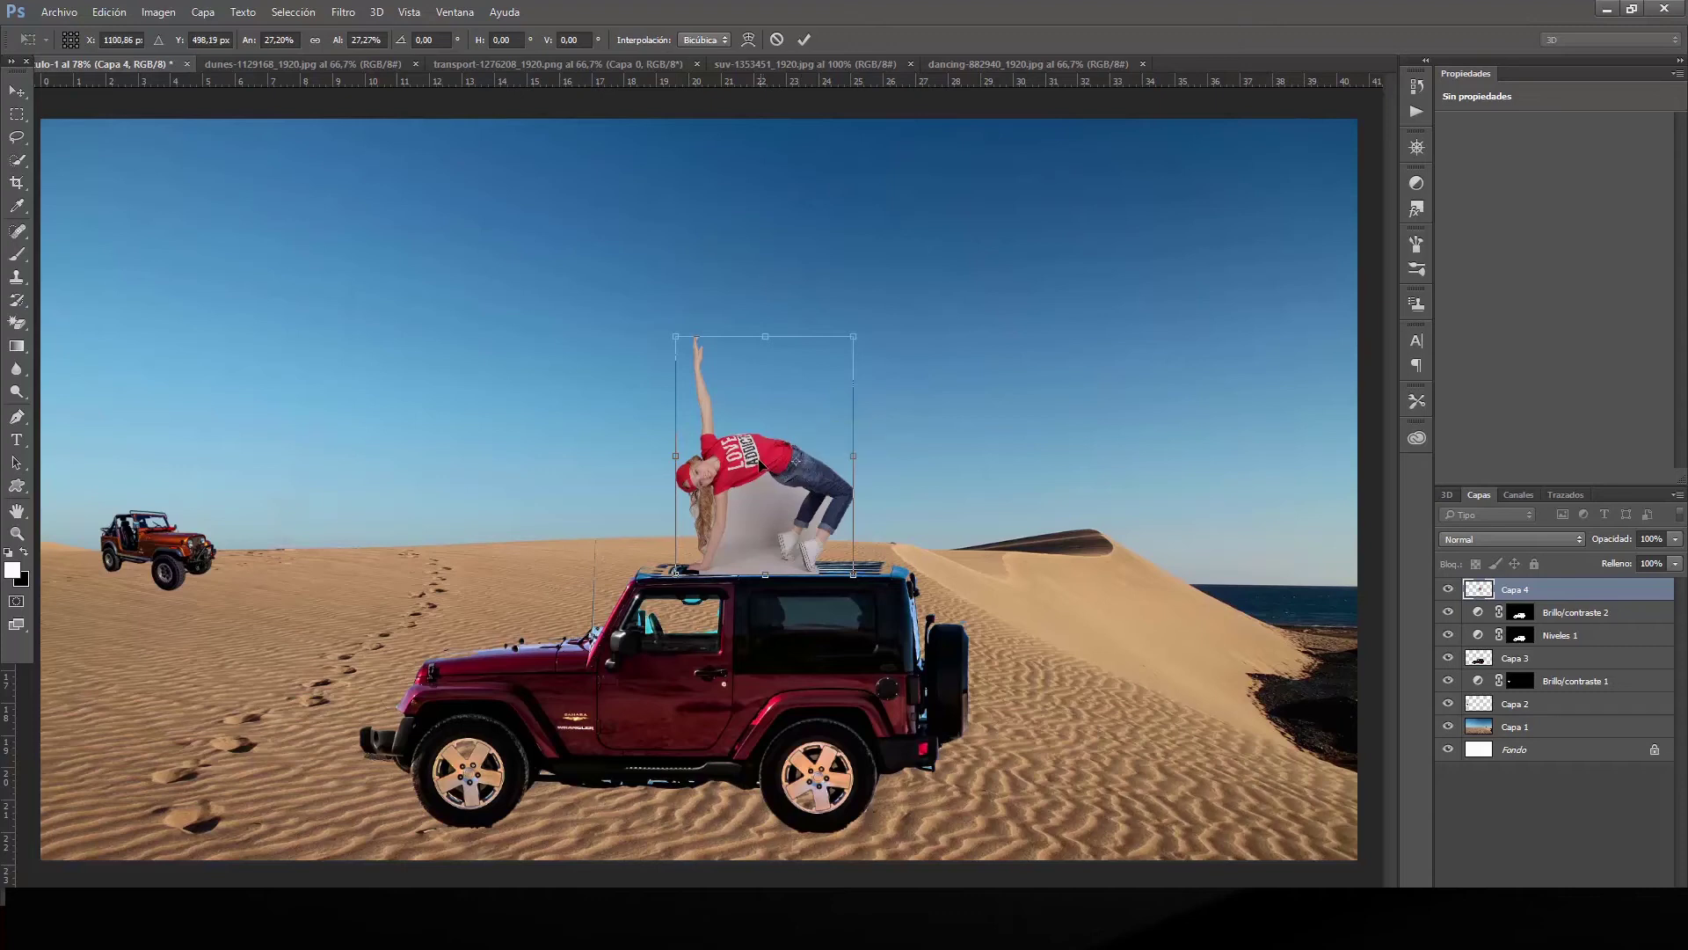
left_click(804, 40)
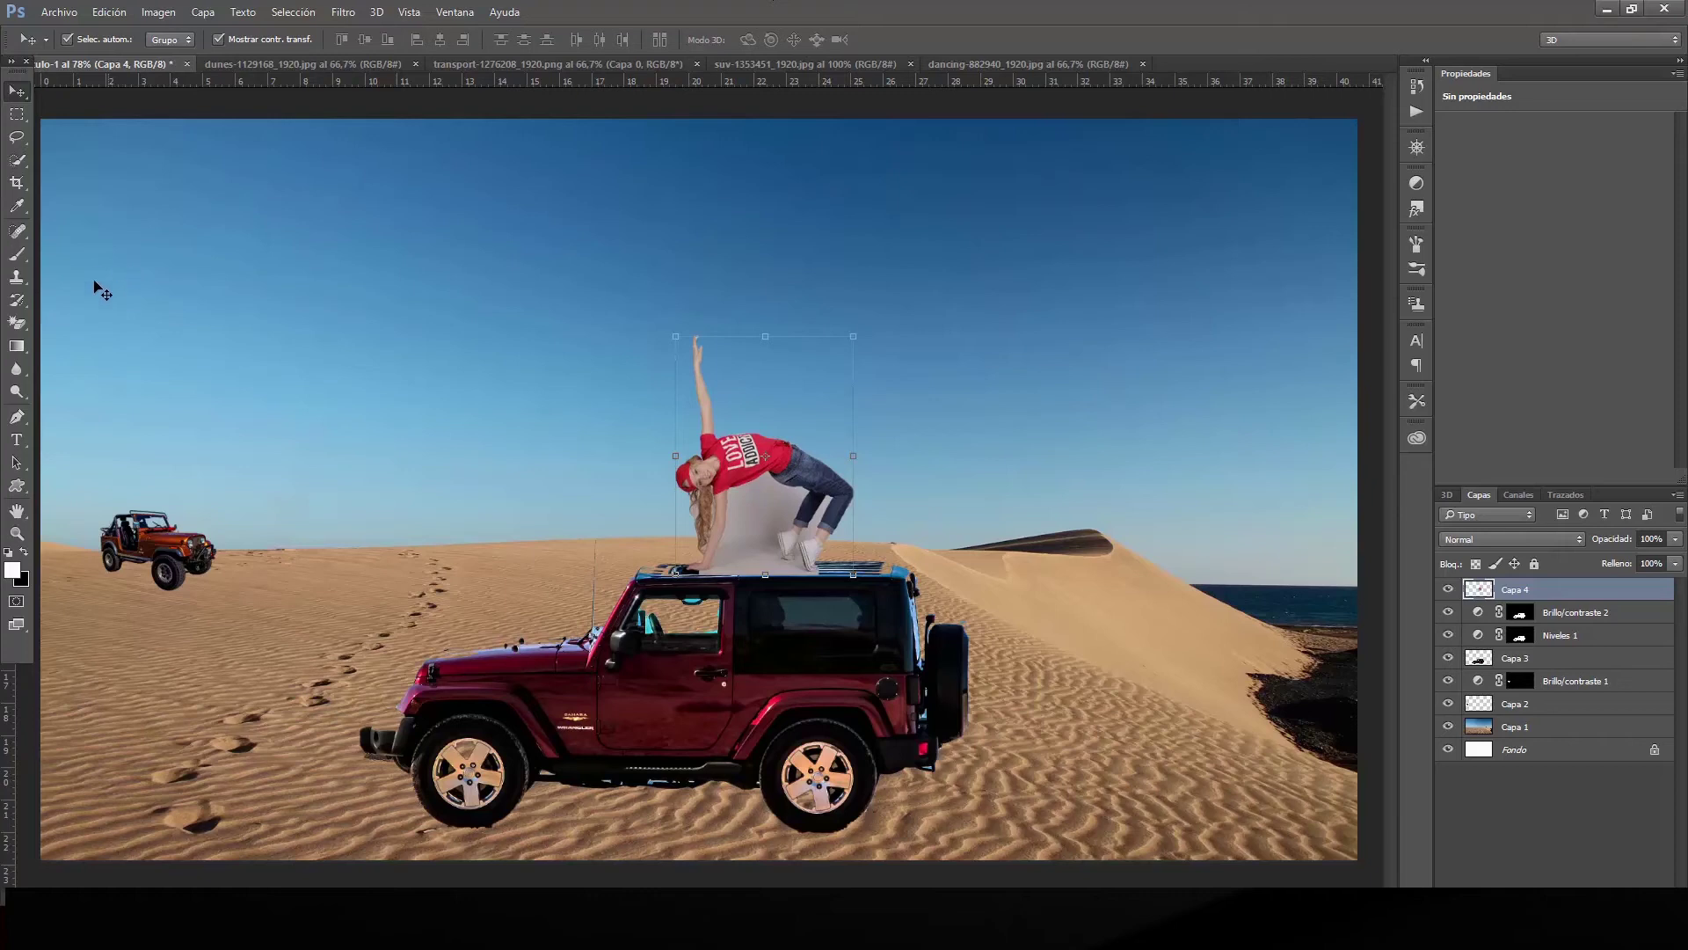
left_click(17, 324)
Set Magic Eraser tolerance to 10 and erase the grey patches behind the dancer and on the roof.
left_click(751, 526)
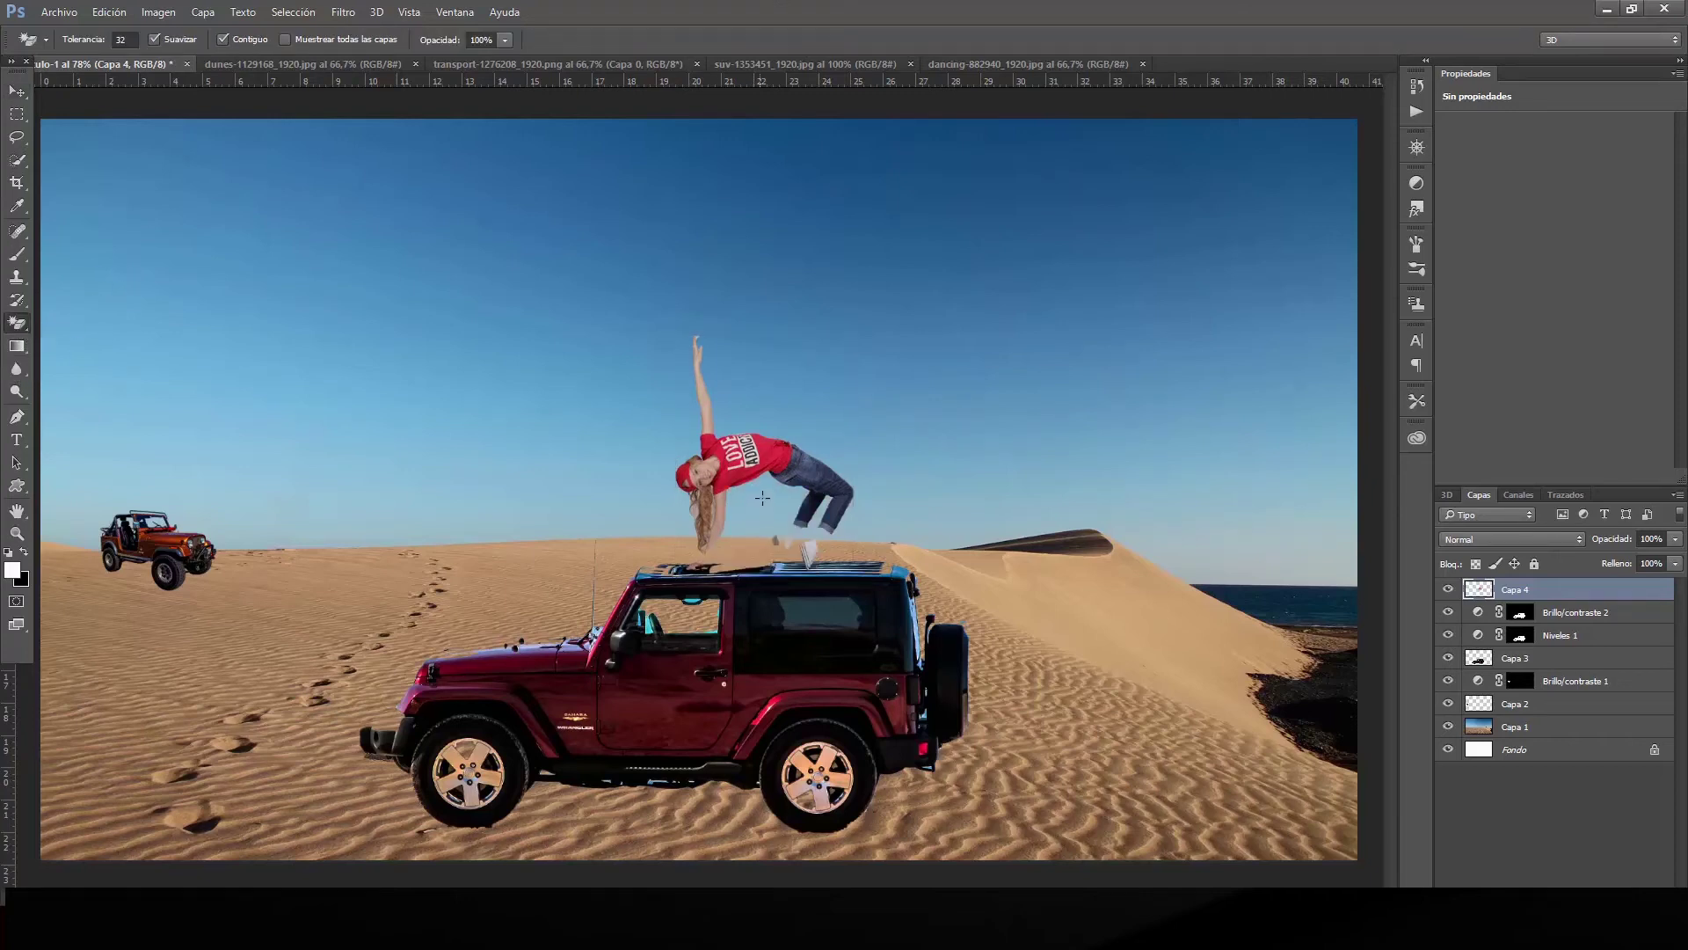
key("ctrl+z")
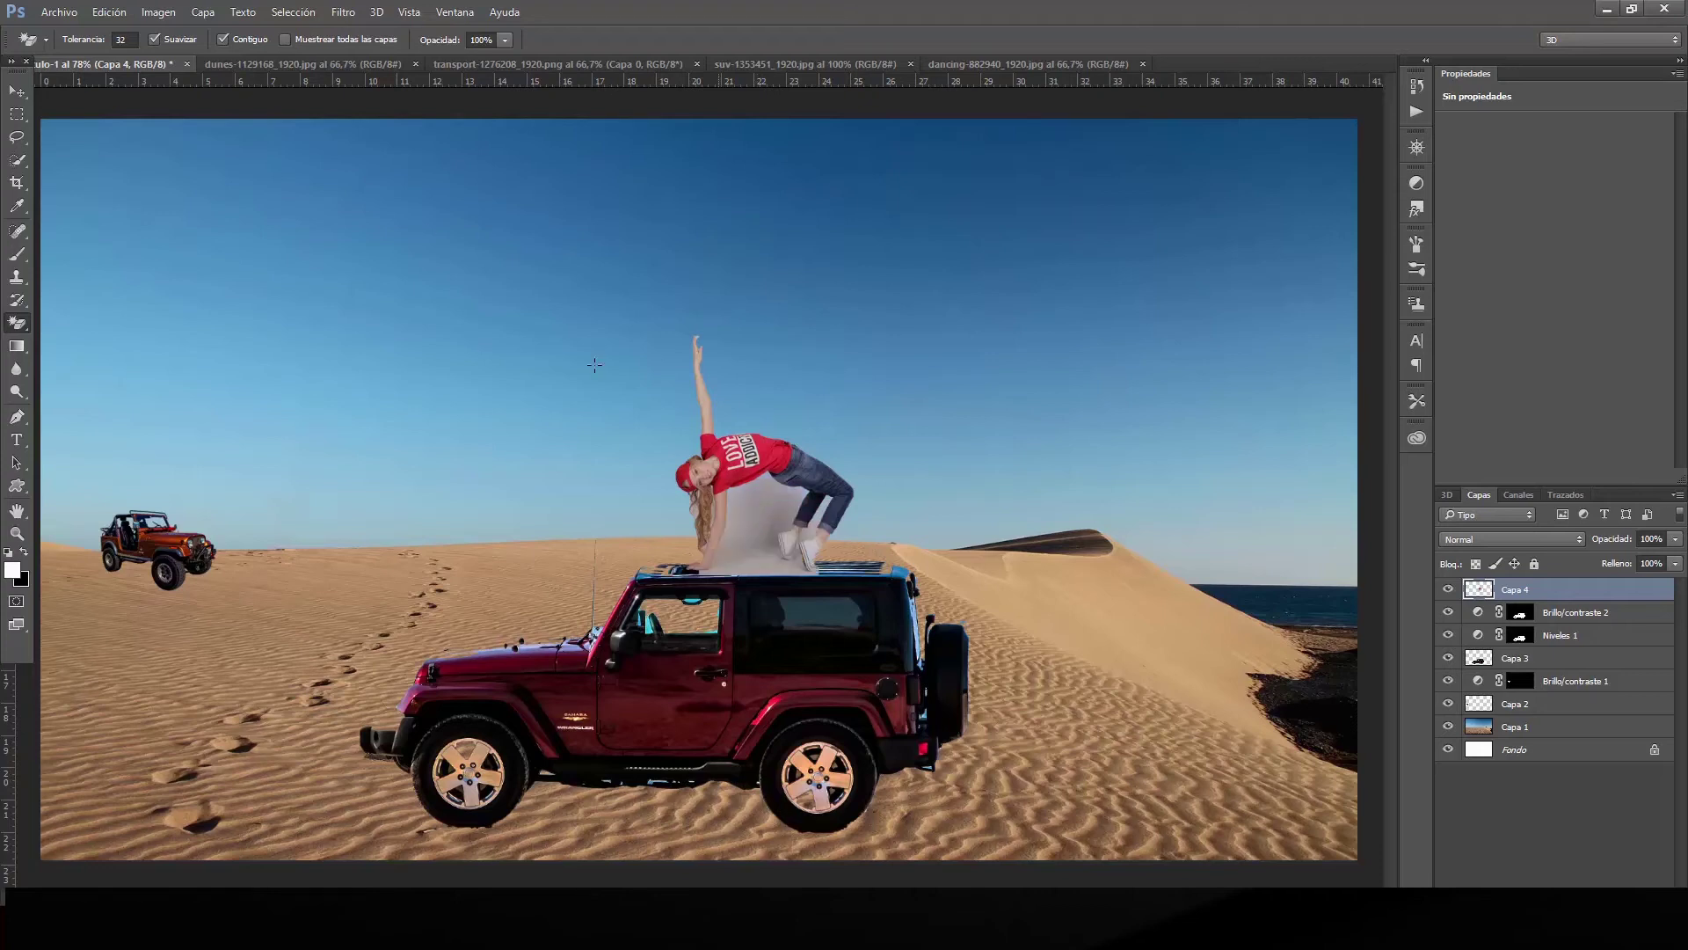
double_click(122, 39)
type("10")
key("Return")
left_click(764, 526)
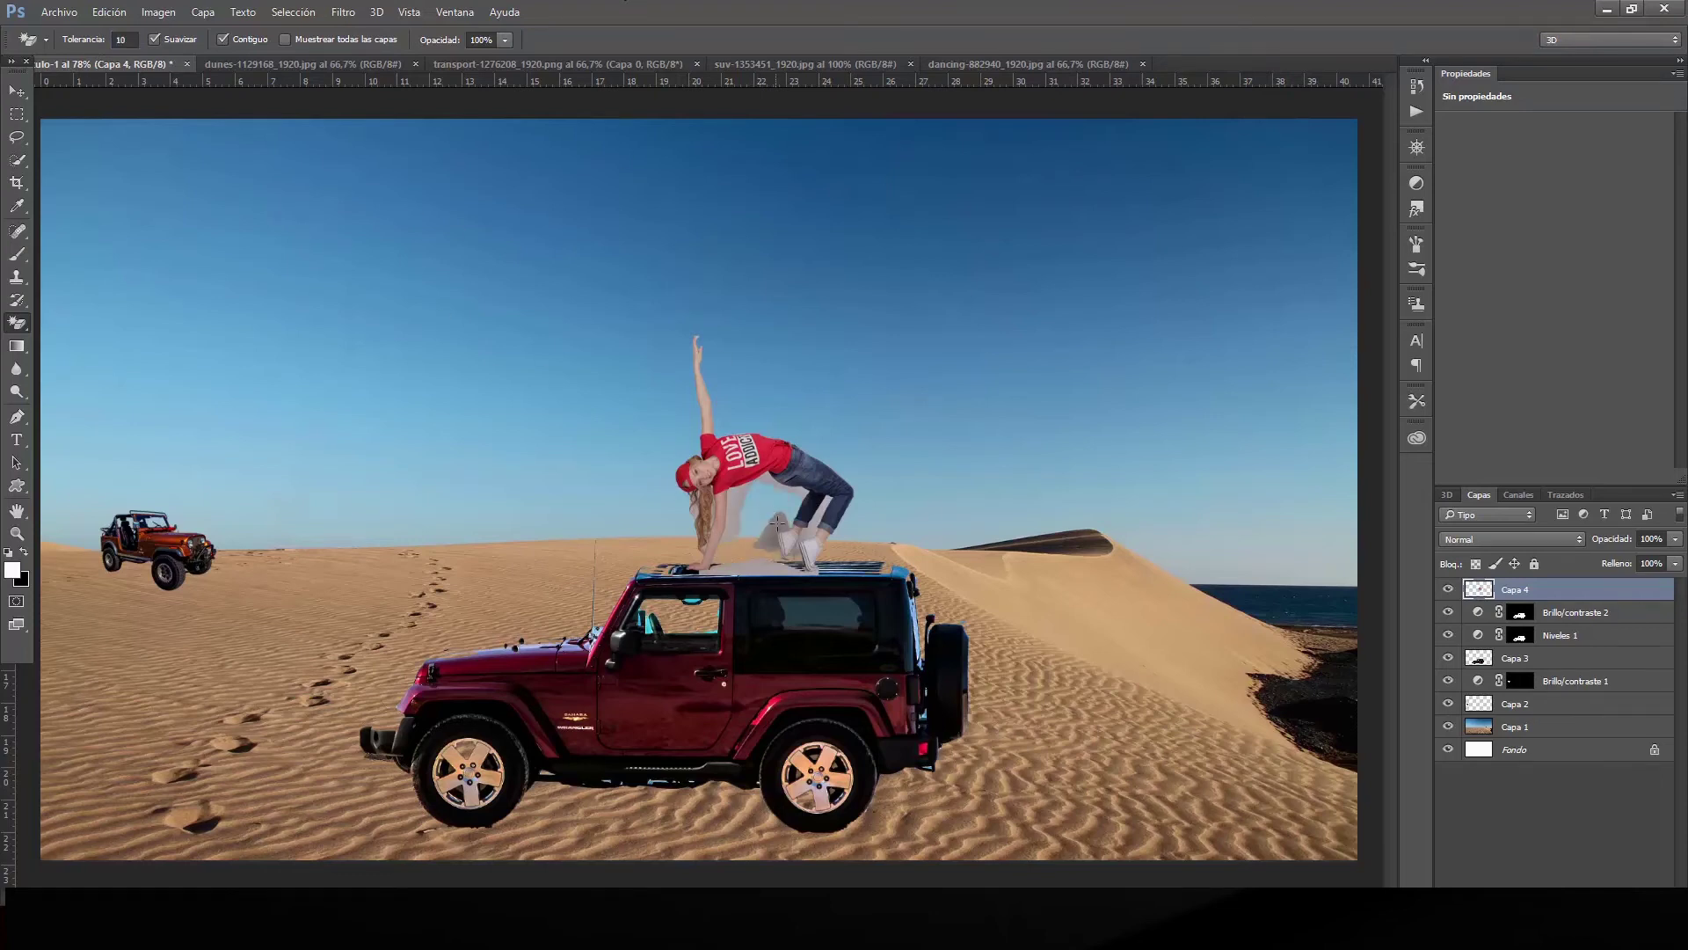
left_click(763, 569)
left_click(732, 508)
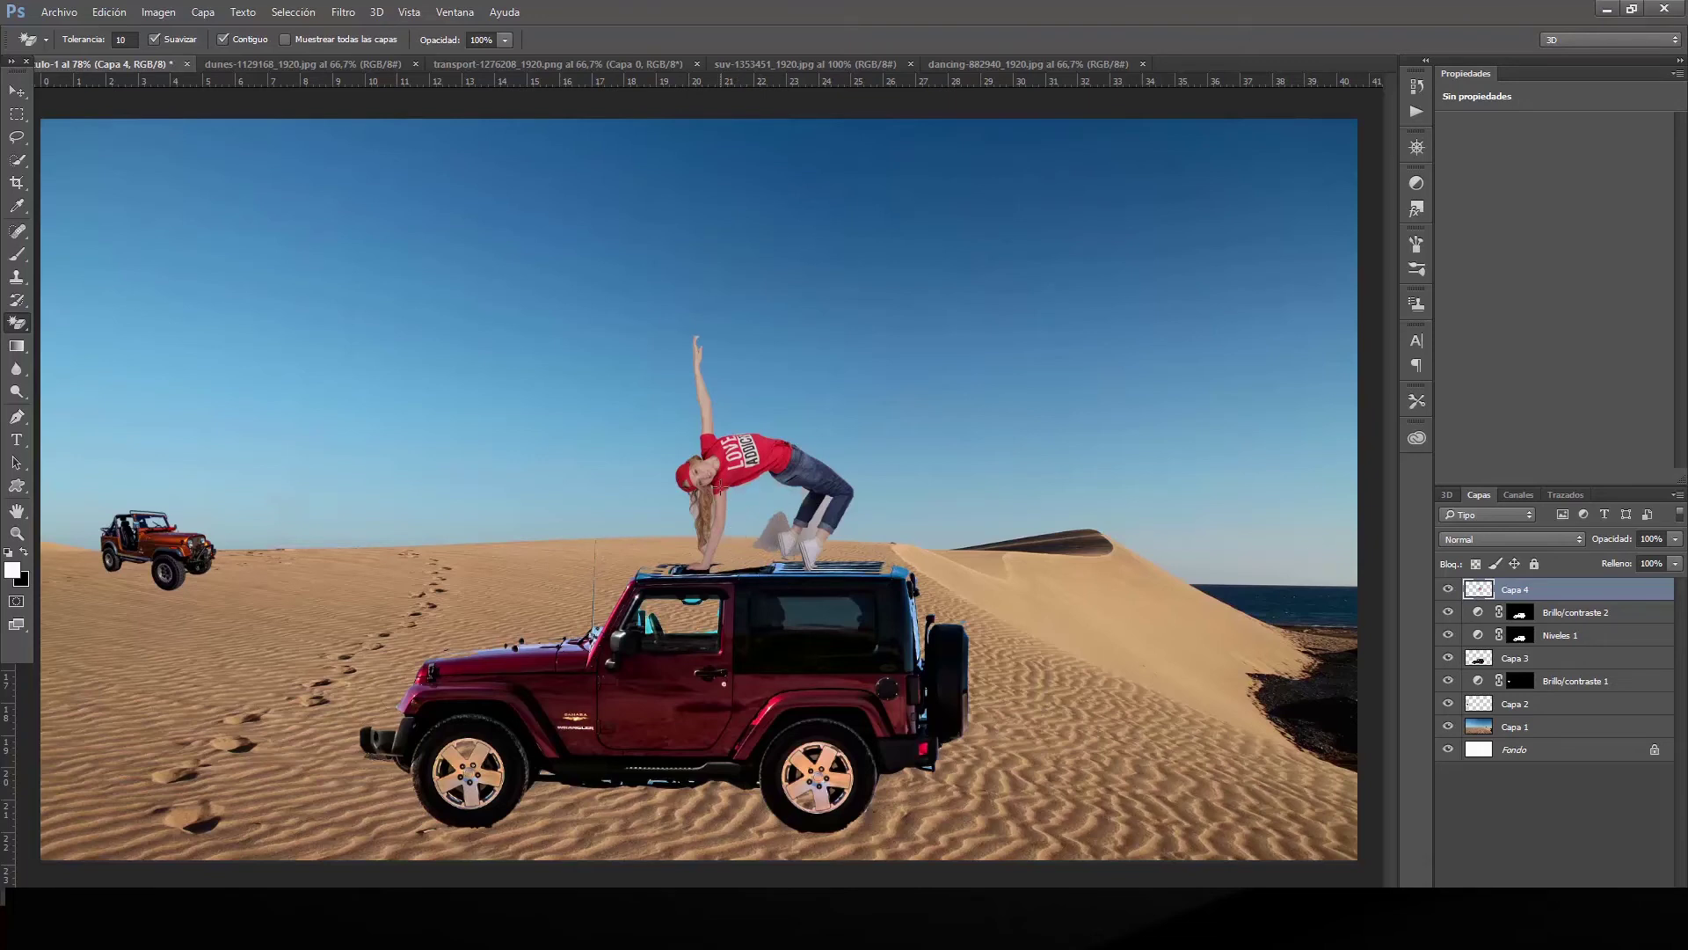
Erase the remaining grey patches around the dancer's legs, shoes and hair.
scroll(719, 486, "up", 1)
scroll(719, 486, "up", 1)
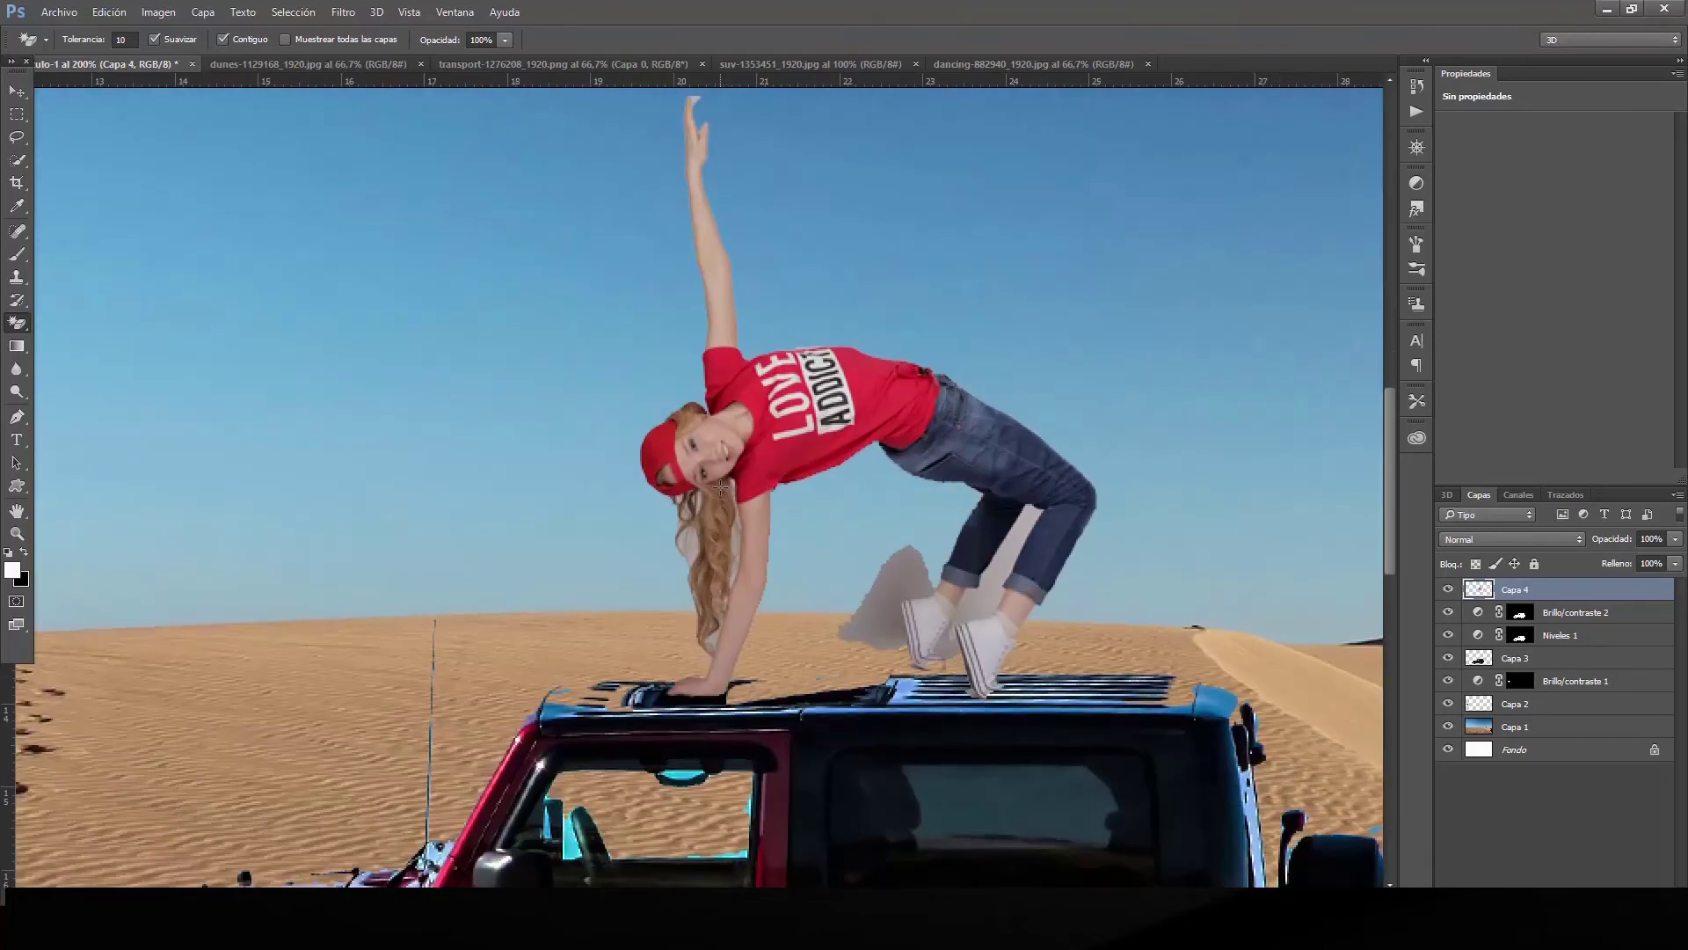
left_click(899, 578)
left_click(1003, 552)
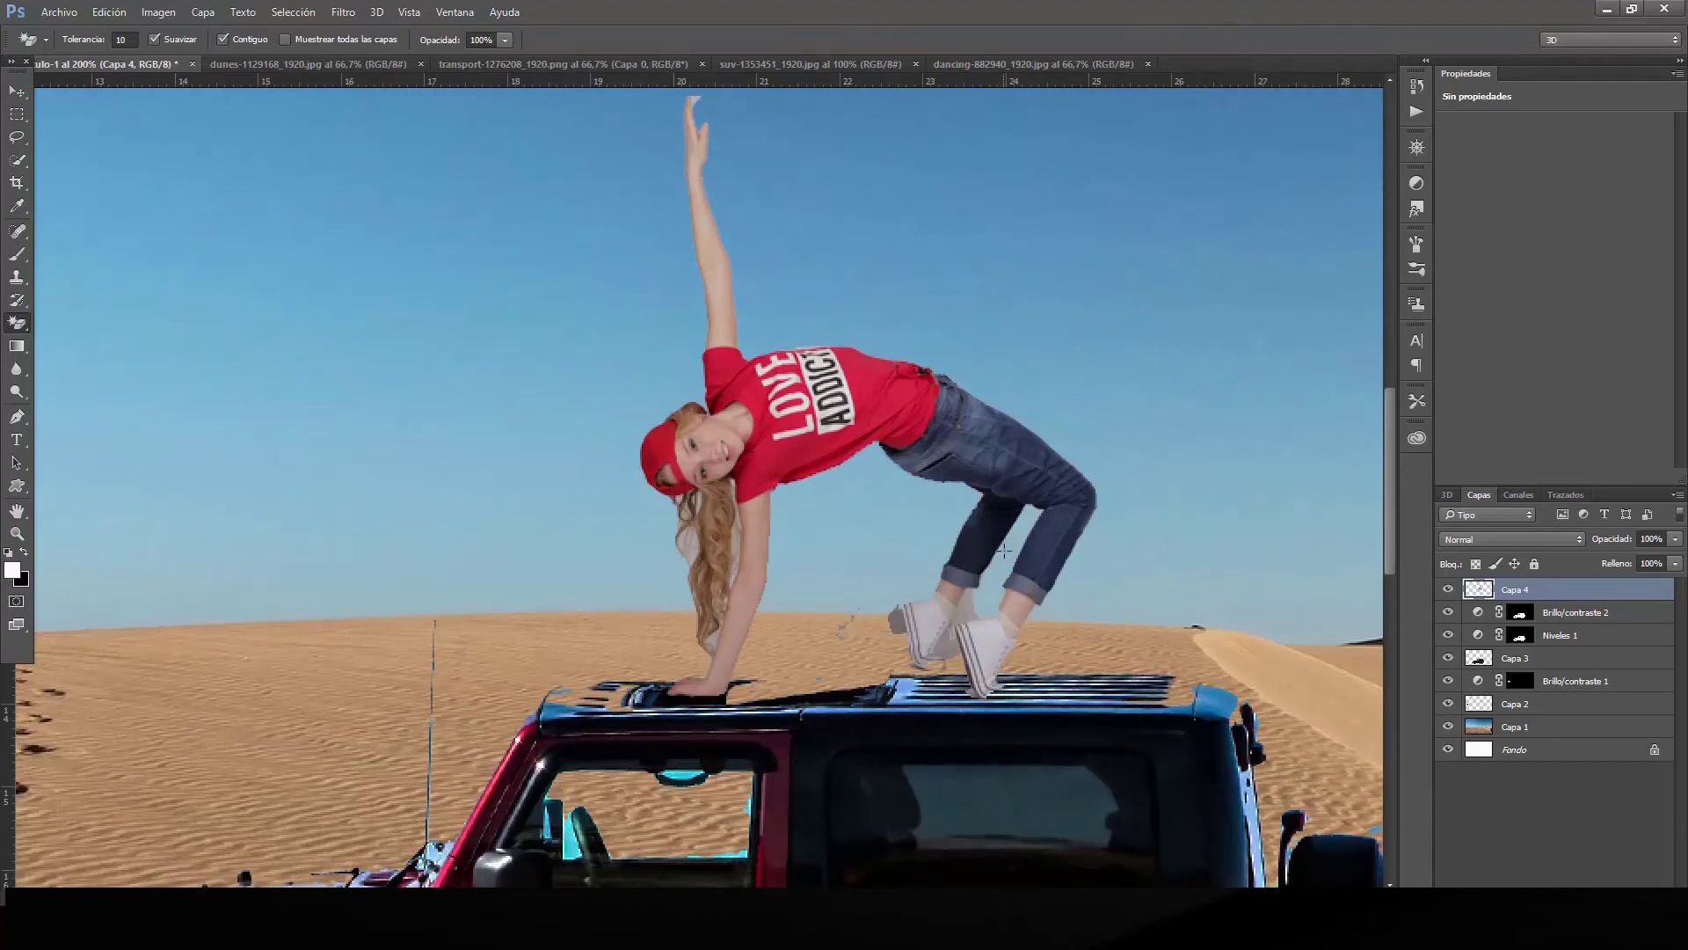
left_click(962, 610)
left_click(947, 642)
left_click(893, 624)
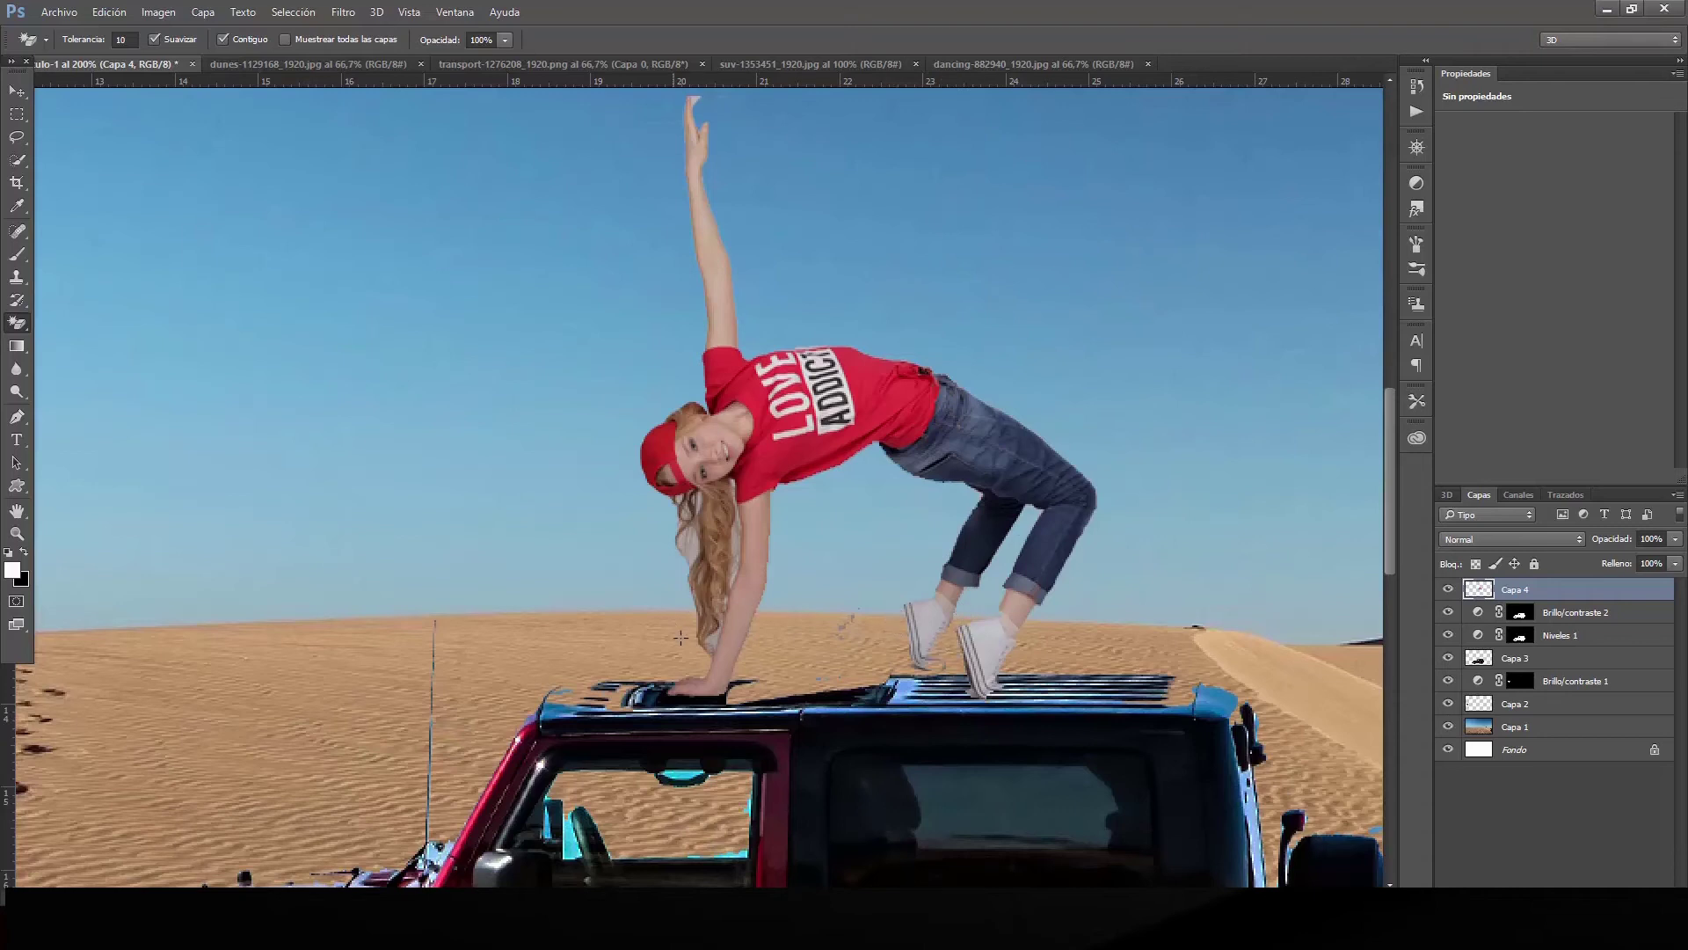
left_click(689, 539)
left_click(737, 538)
Zoom out to view the whole composite and make Capa 3 the active layer.
key("ctrl+minus")
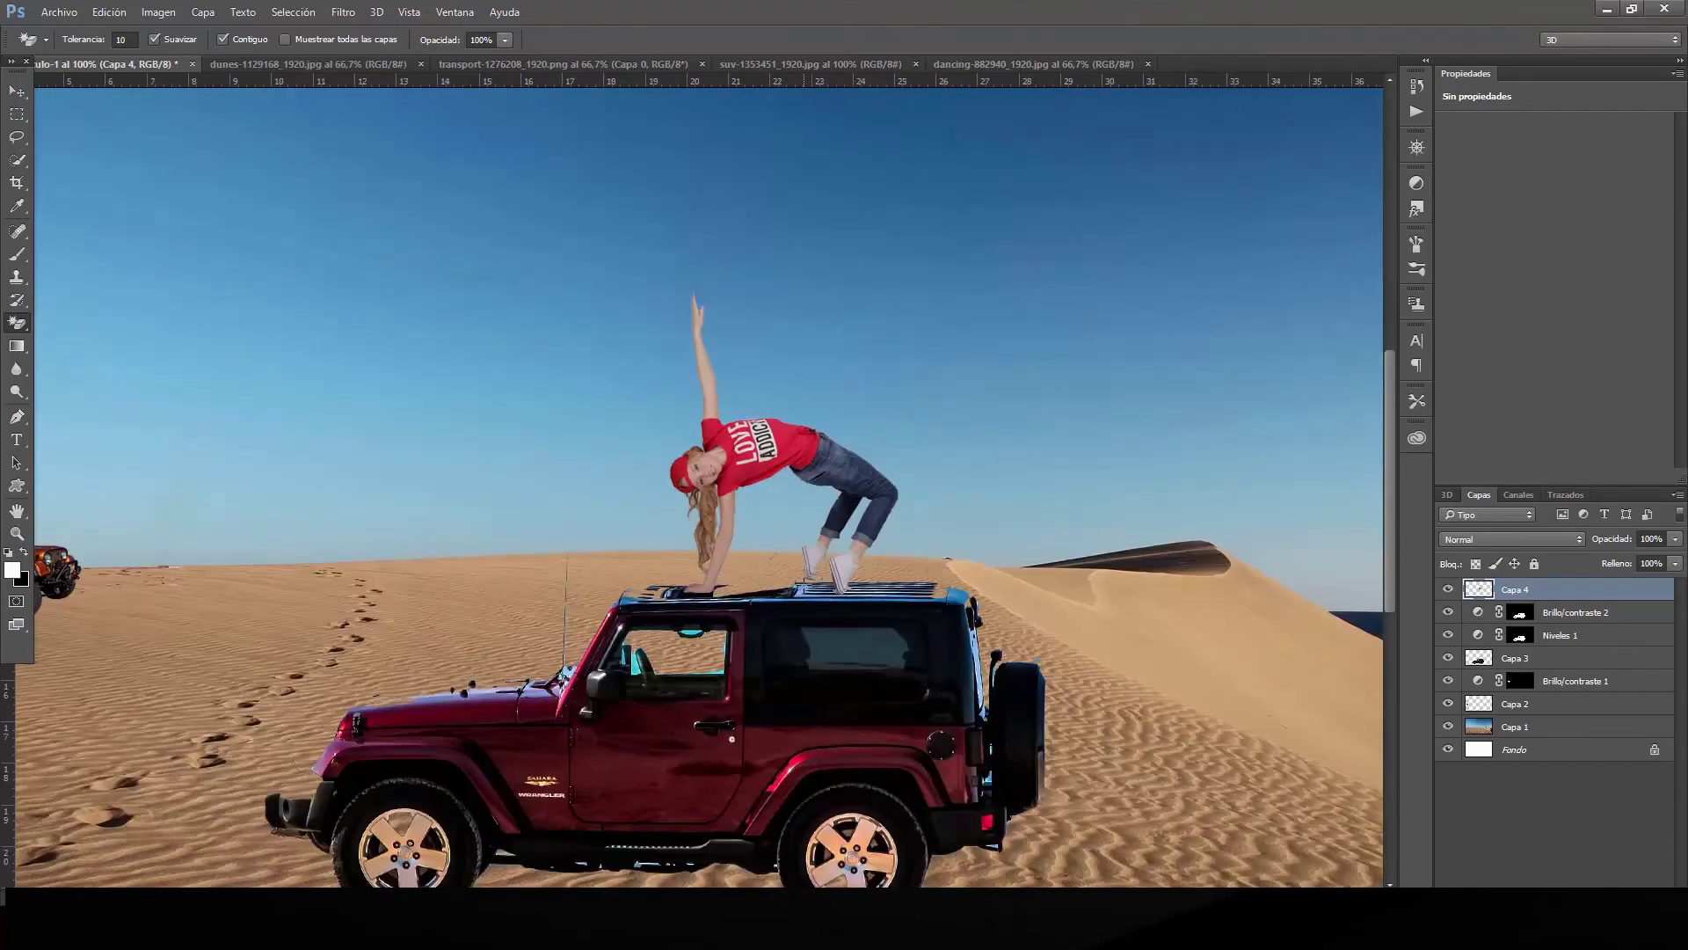
key("ctrl+minus")
key("ctrl+plus")
key("ctrl+minus")
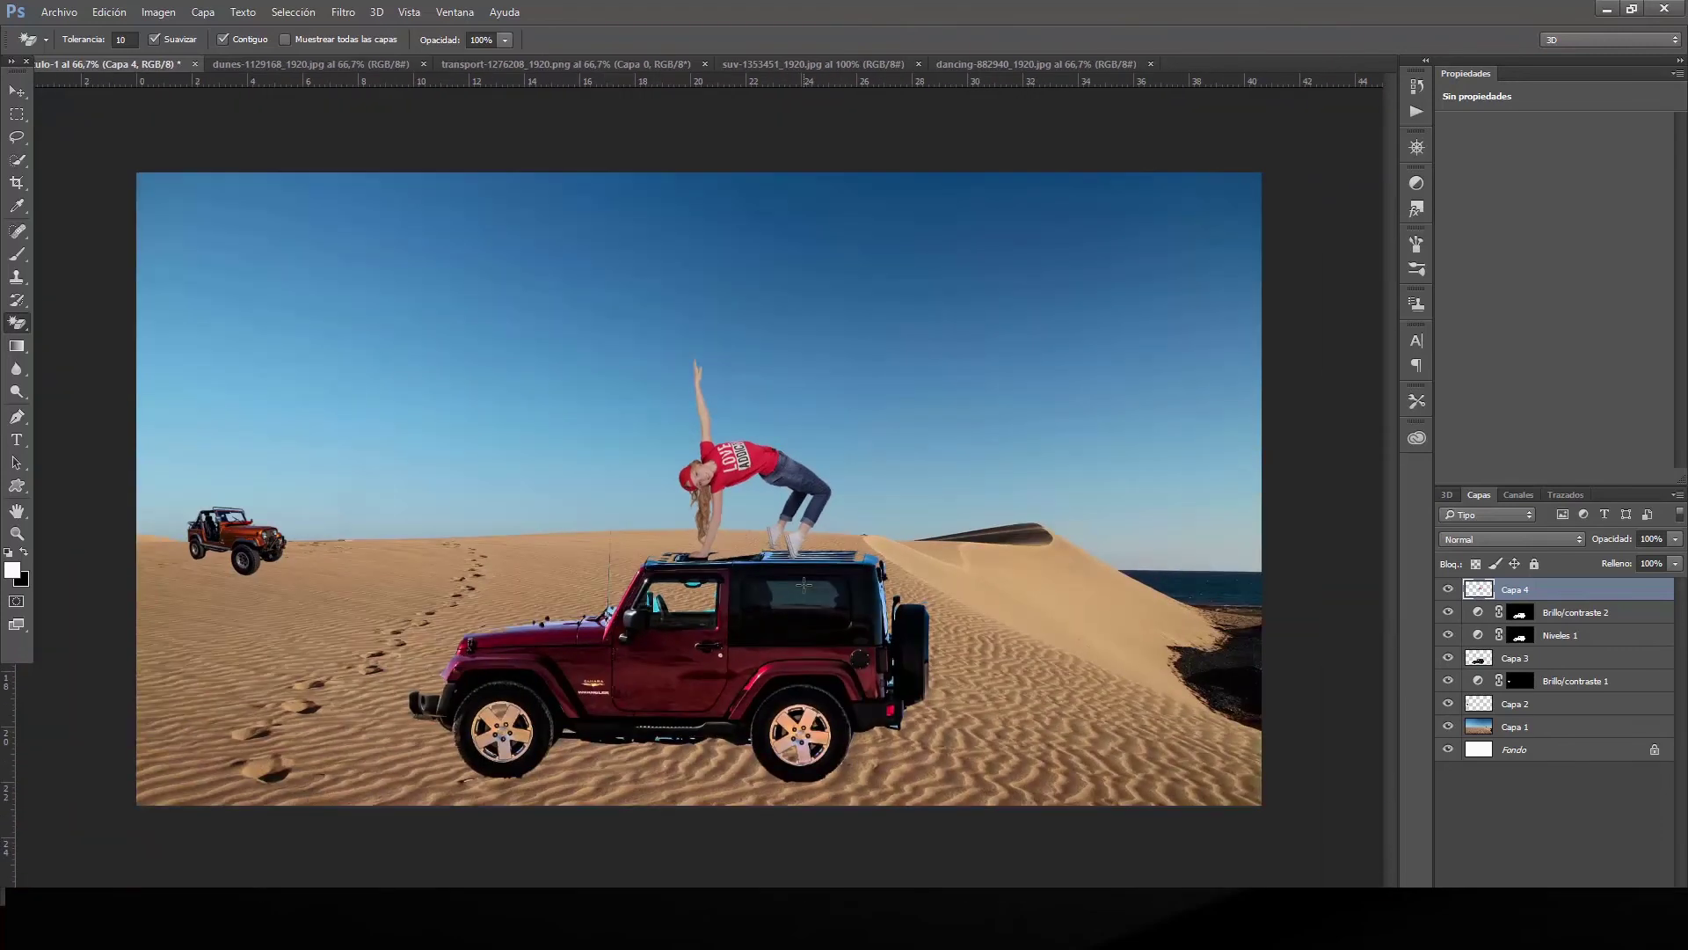
key("ctrl+plus")
key("alt+bracketleft")
key("alt+bracketleft")
key("alt+bracketleft")
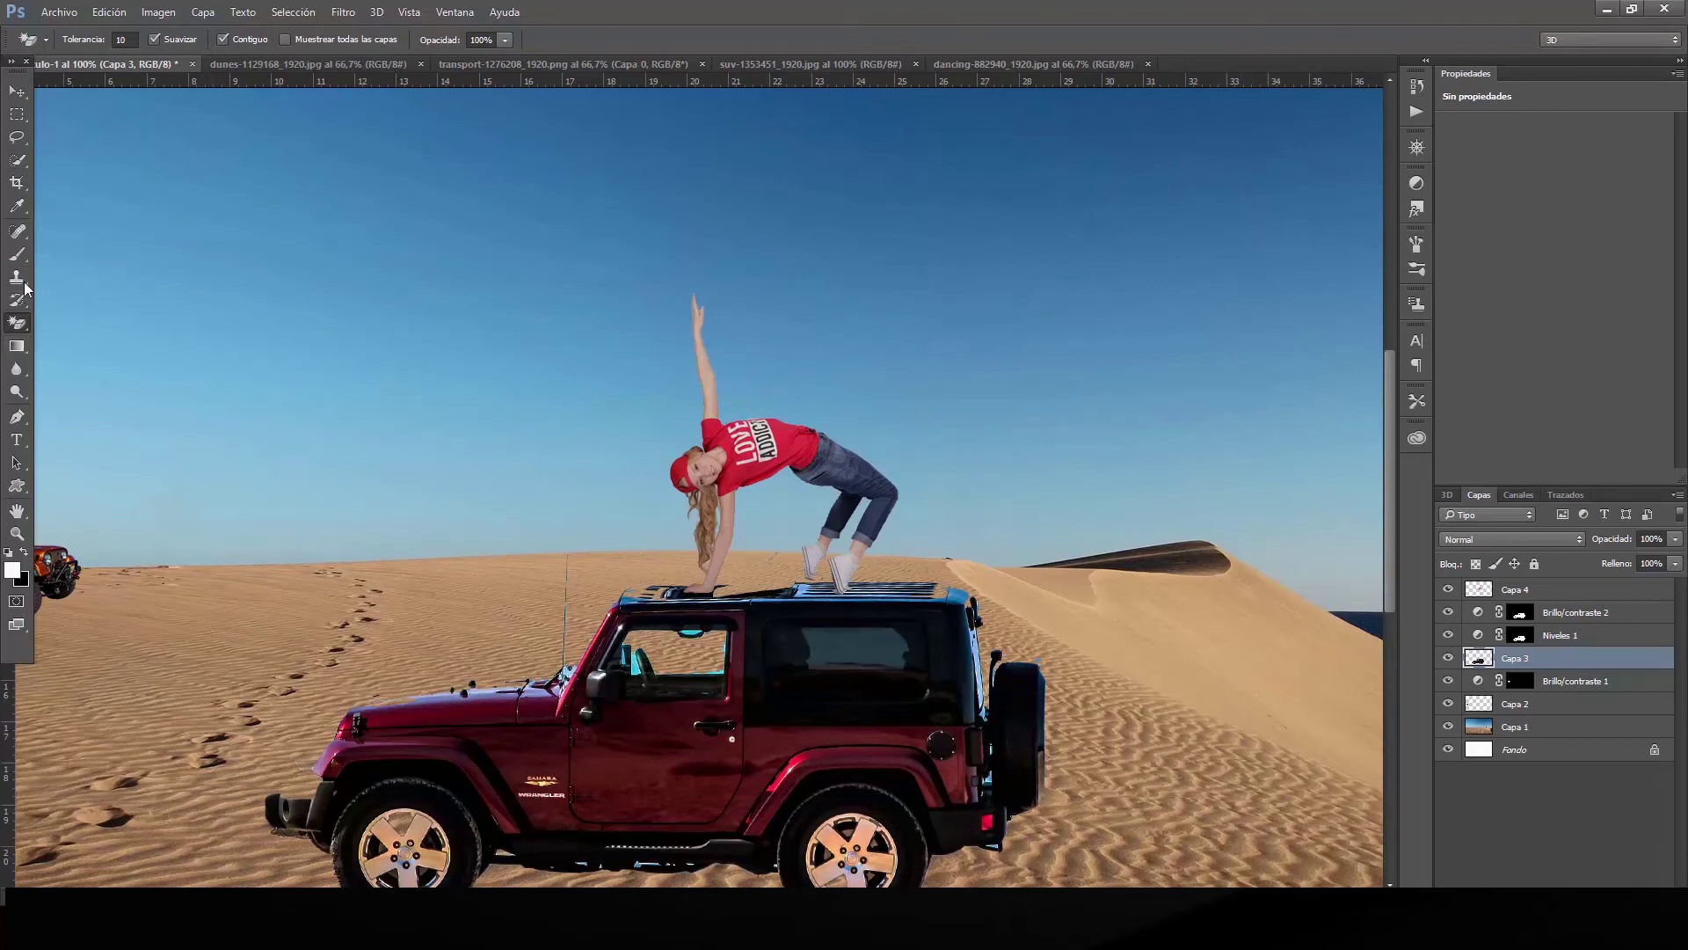
Set up the Clone Stamp with a 33 px brush.
left_click(18, 277)
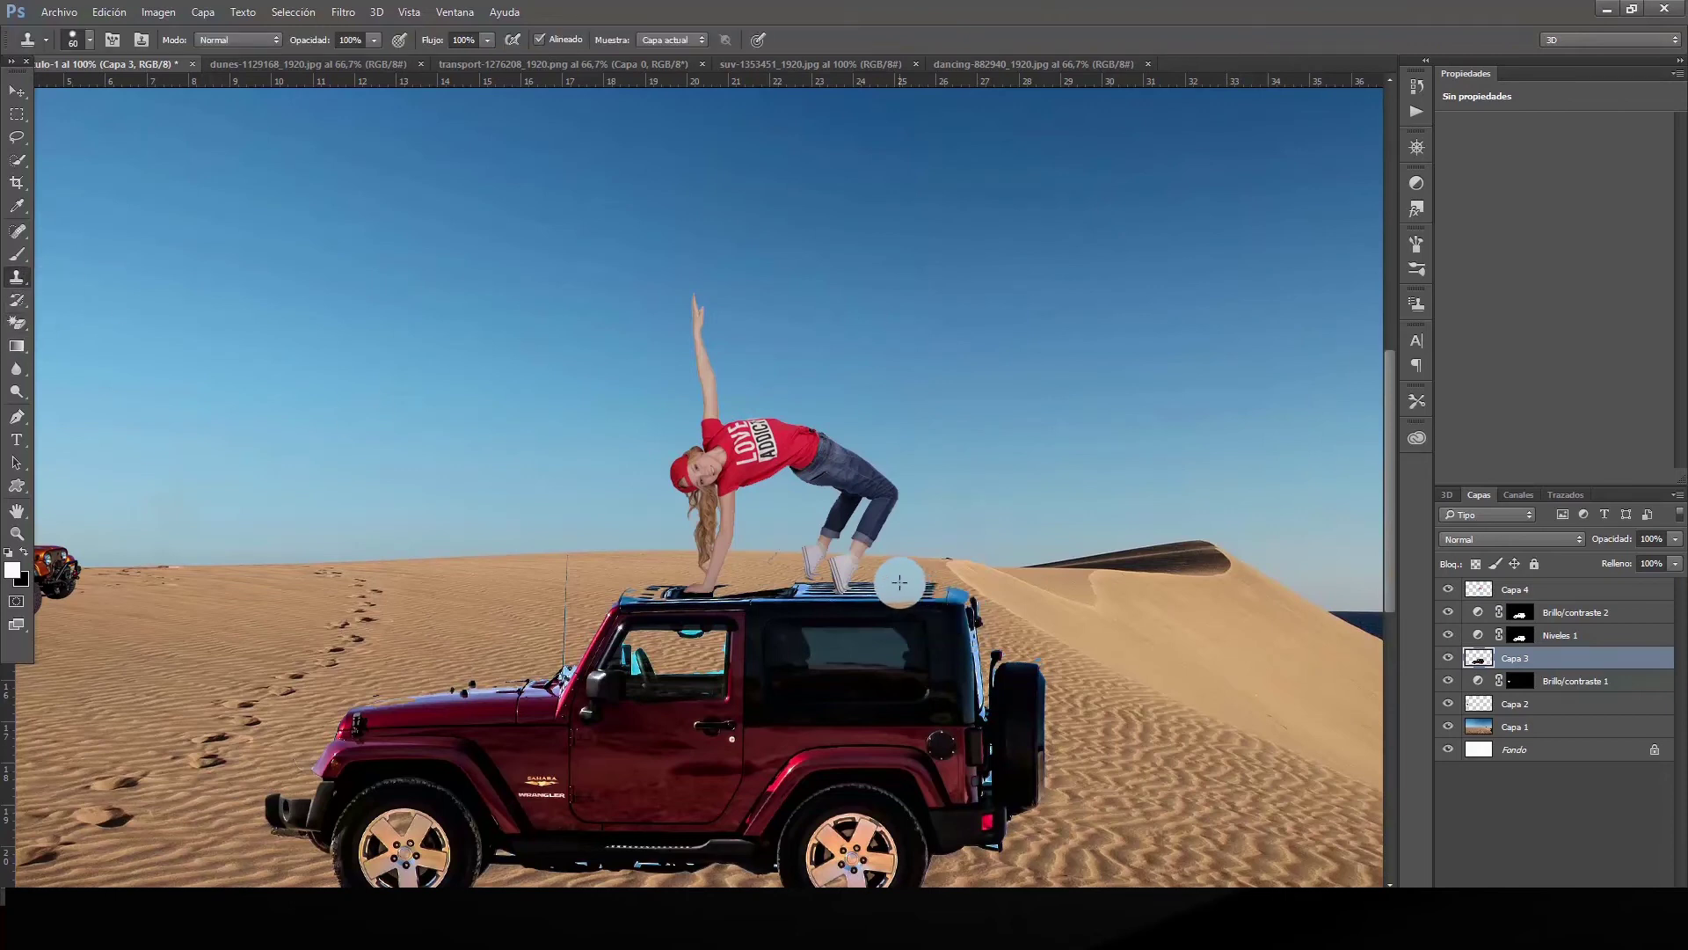
key("alt")
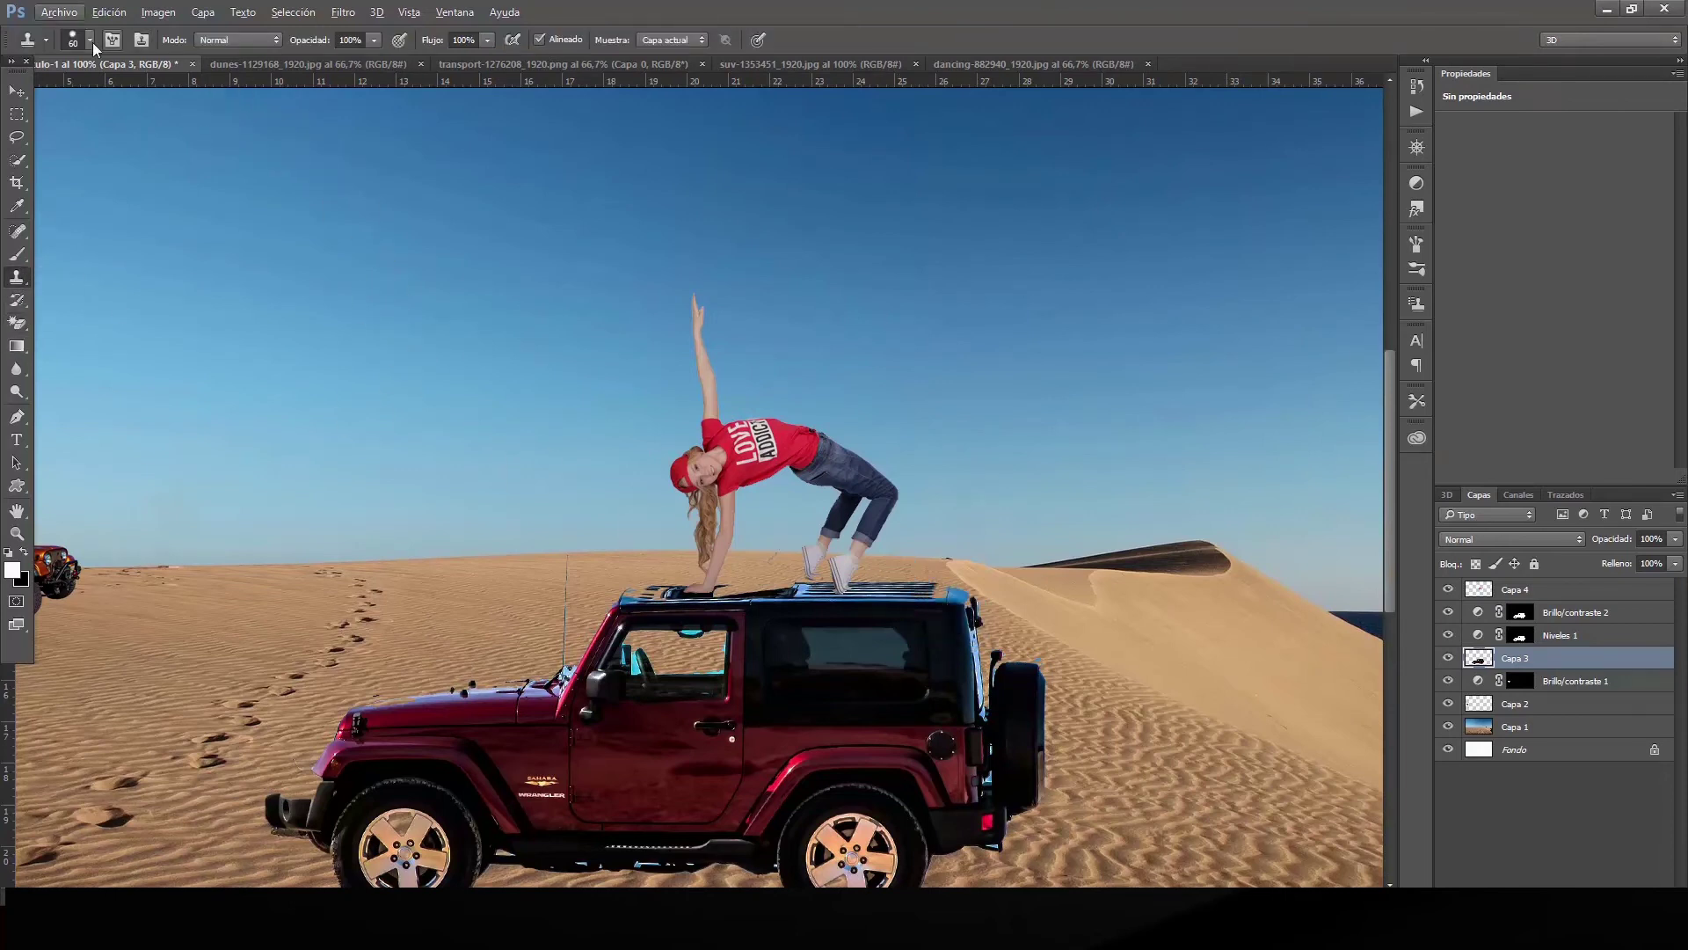
left_click(89, 41)
left_click_drag(119, 94, 116, 94)
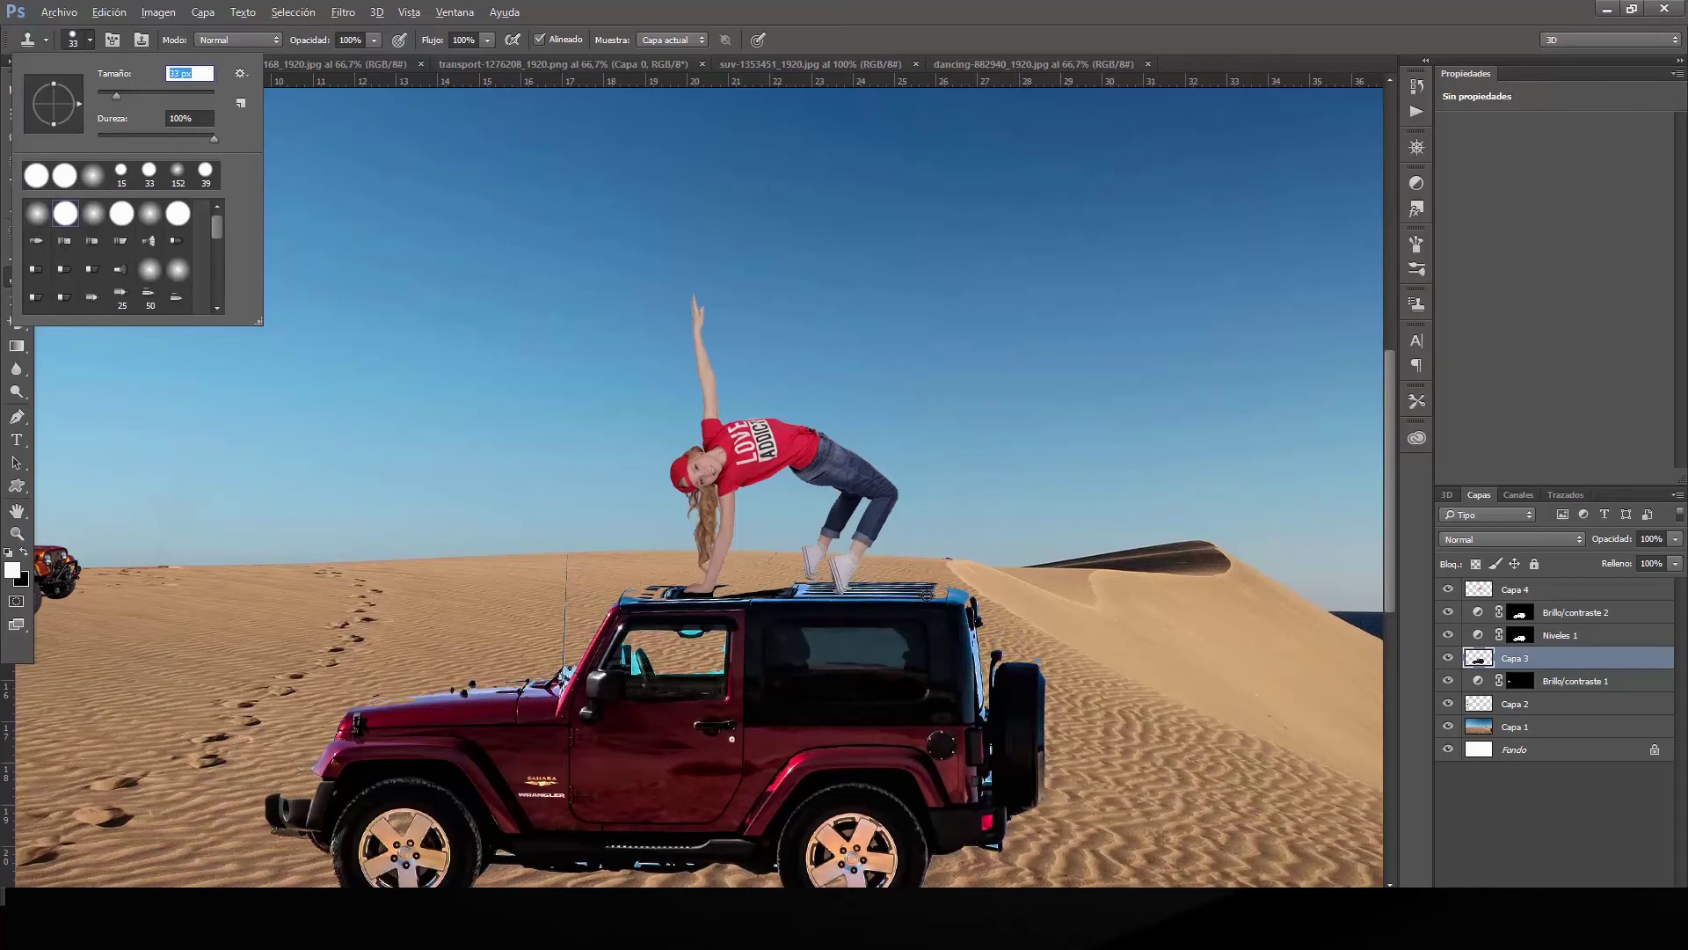
key("Return")
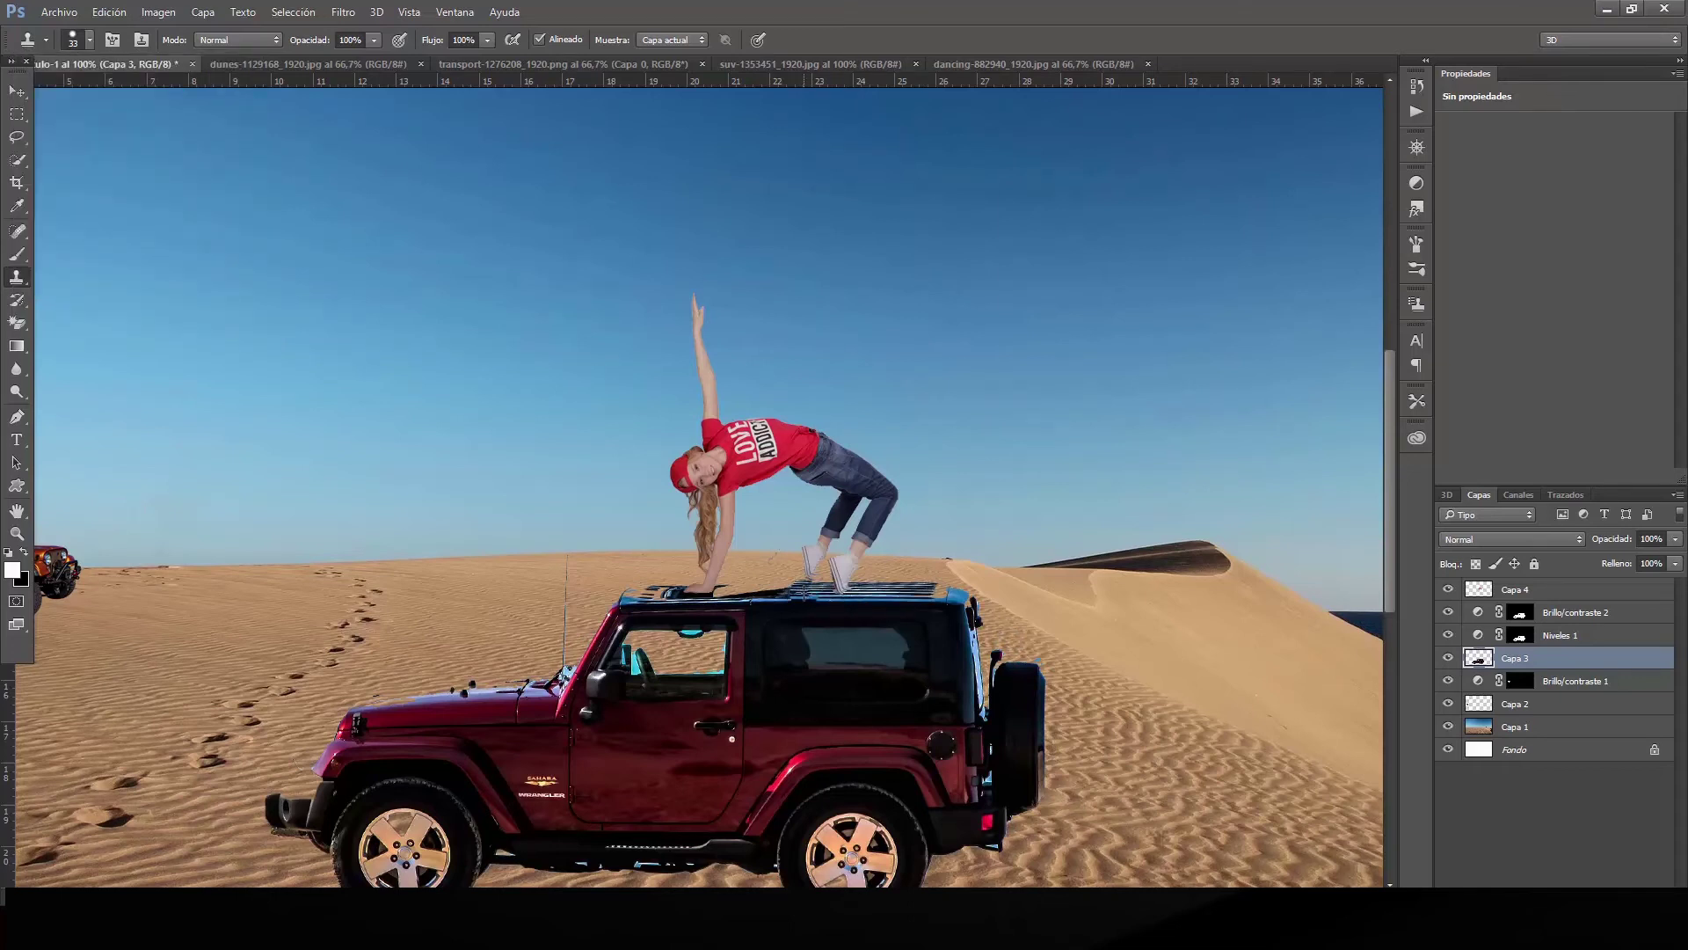
Clone the roof-rack stripes across the jeep roof around the dancer's hands.
left_click(919, 594)
left_click_drag(913, 594, 848, 595)
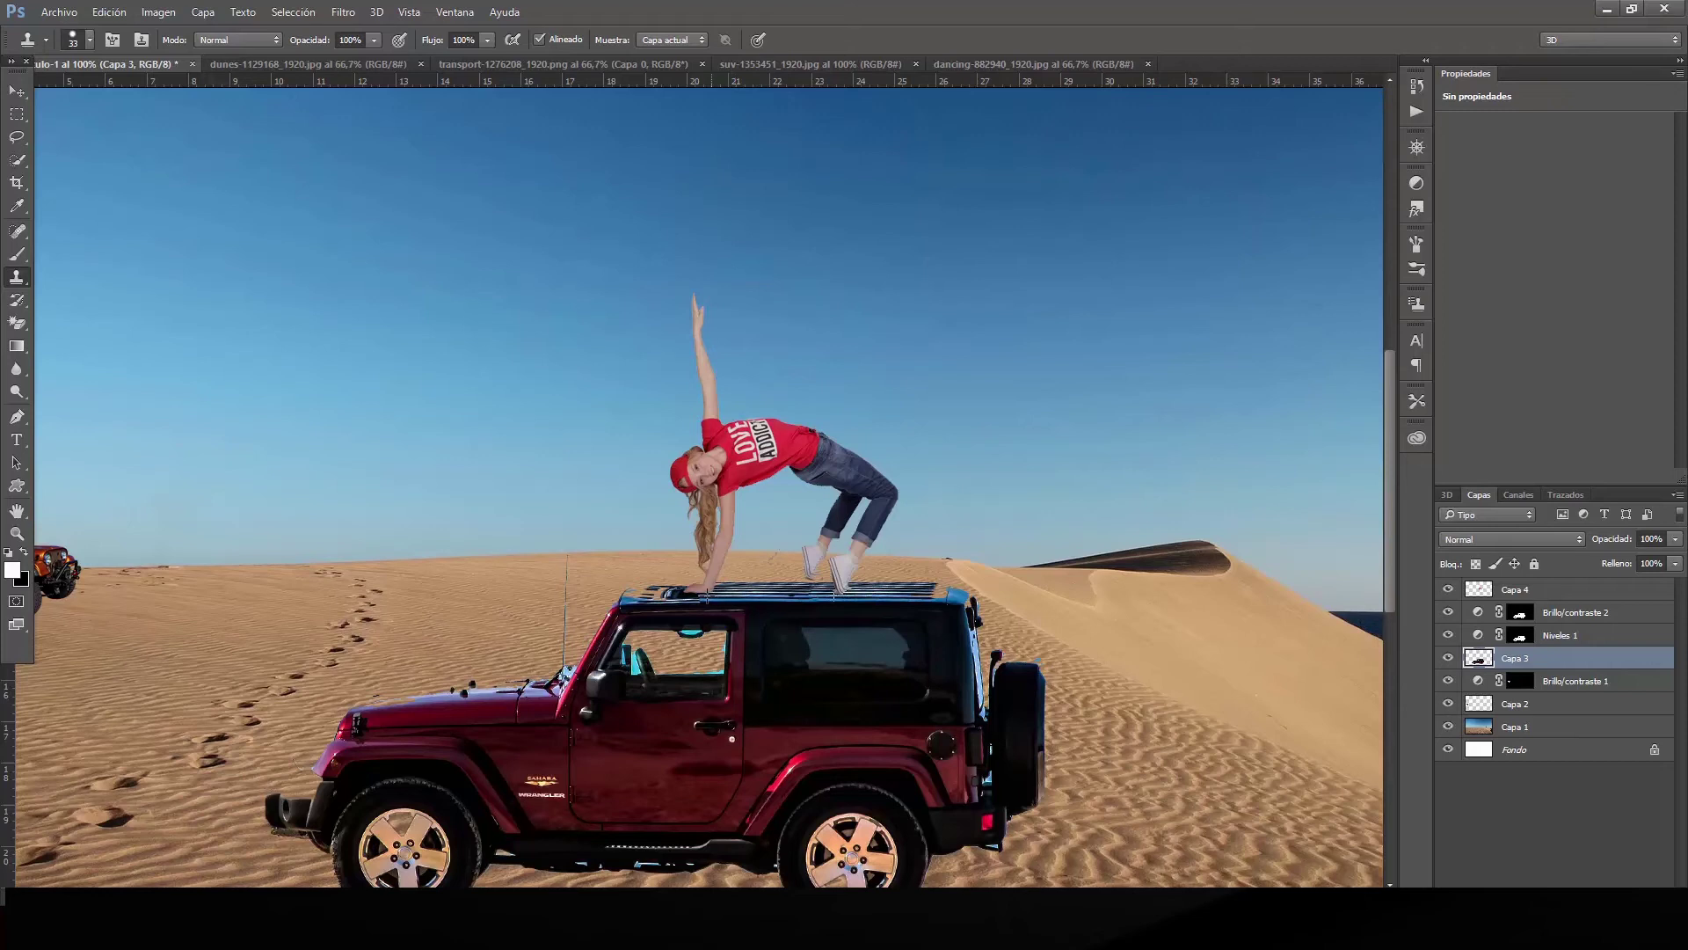
left_click_drag(681, 592, 672, 592)
mouse_move(672, 592)
left_mouse_down()
mouse_move(691, 598)
mouse_move(627, 596)
left_mouse_up()
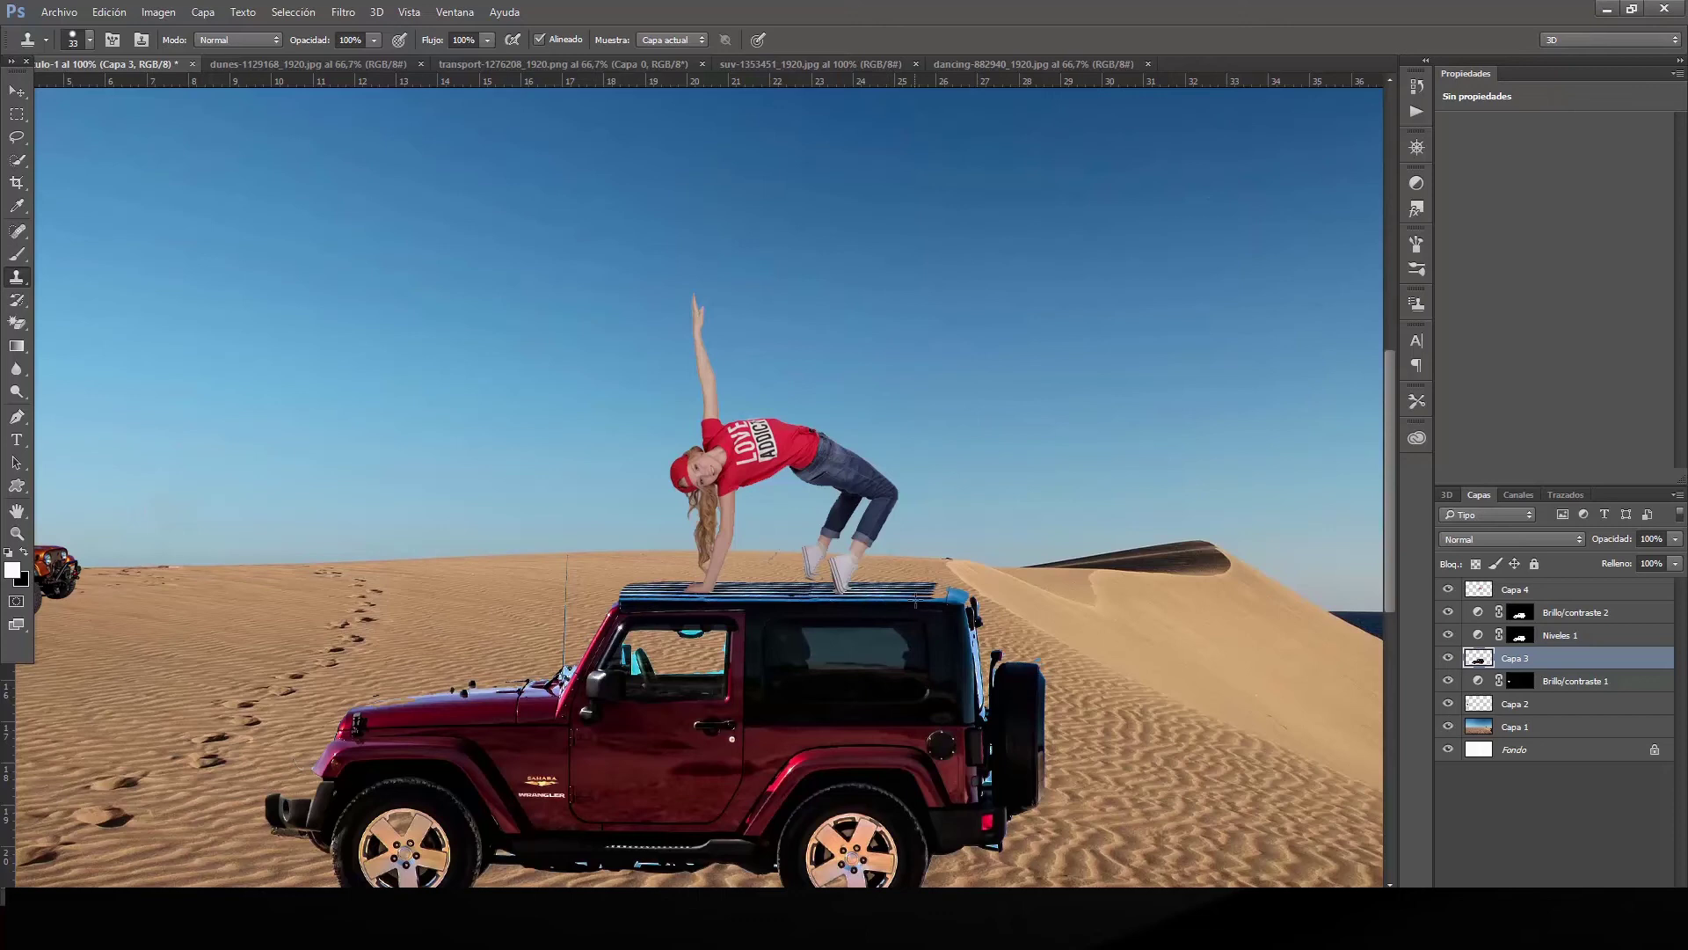
left_click_drag(873, 594, 939, 591)
key("ctrl+minus")
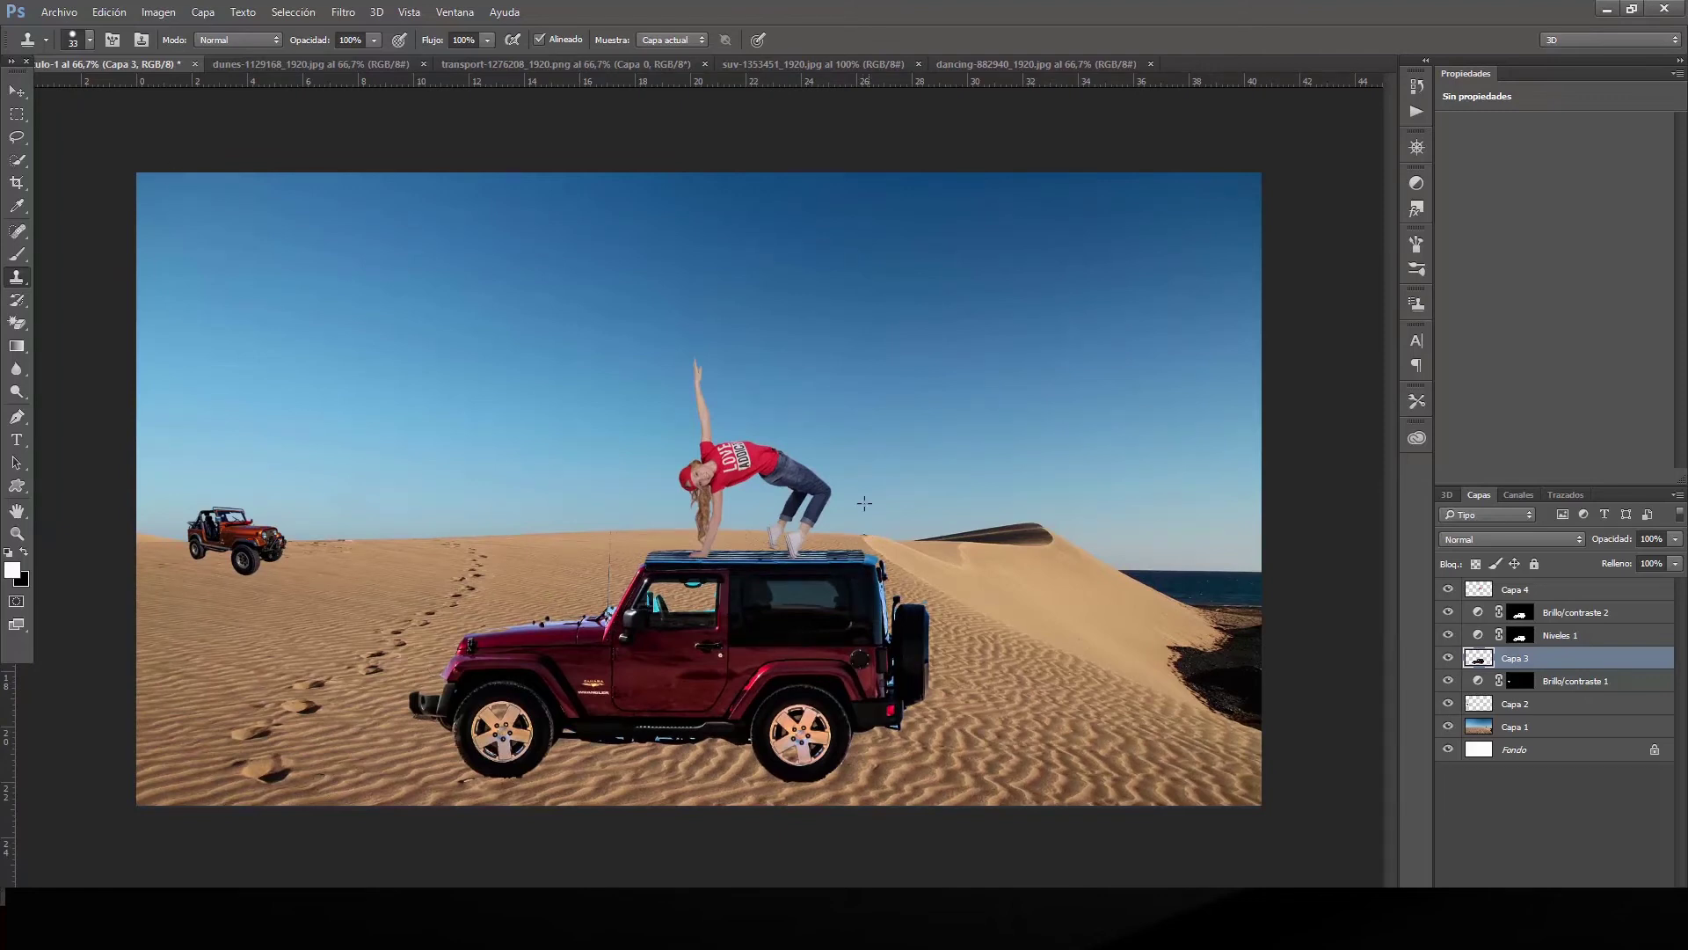
Open the sunset photo, accepting the missing colour profile notice.
left_click(65, 14)
left_click(107, 56)
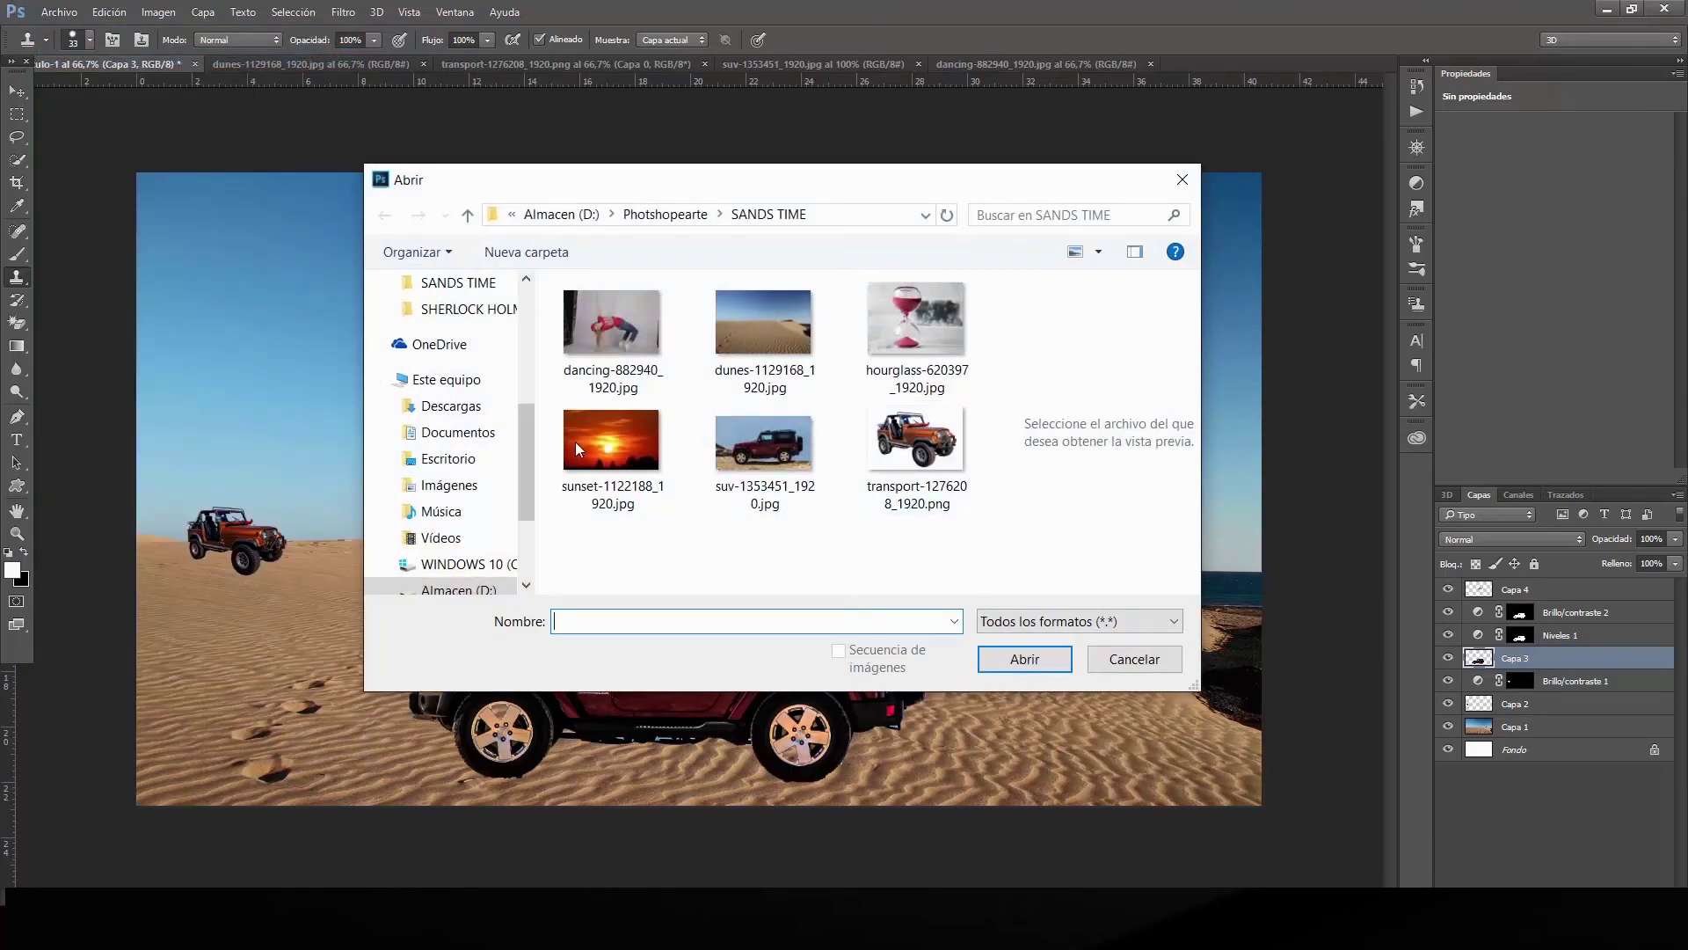
double_click(603, 440)
left_click(964, 424)
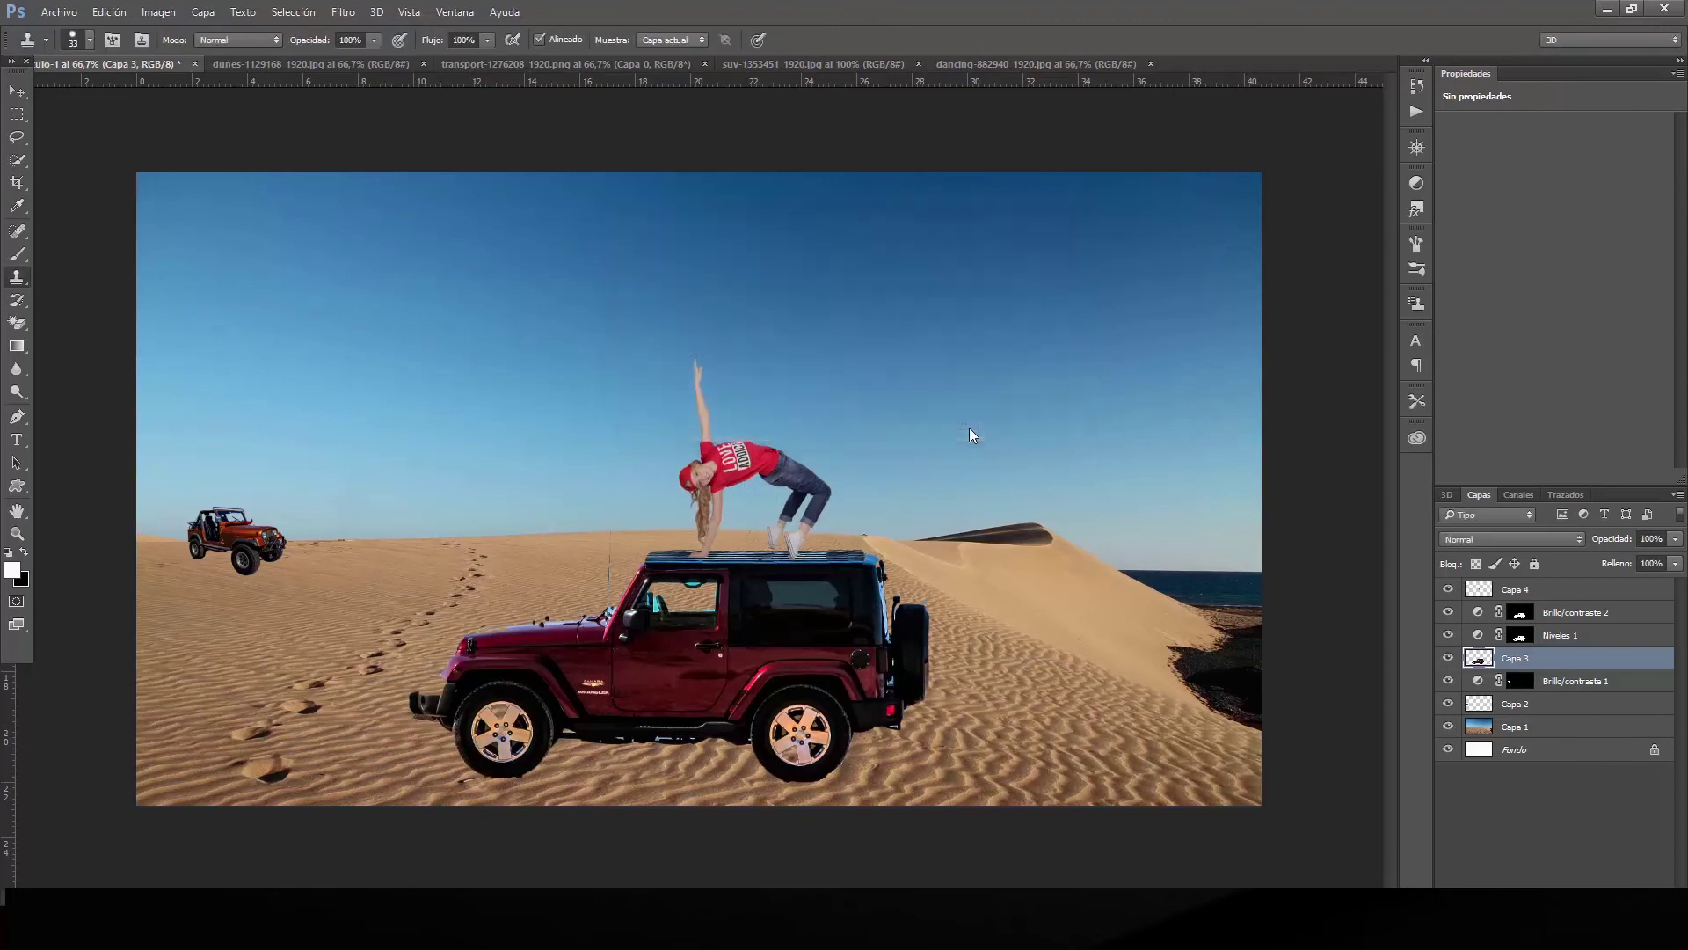
key("s")
Copy a rectangle of sunset sky above the tree line and return to the composite.
left_click(17, 114)
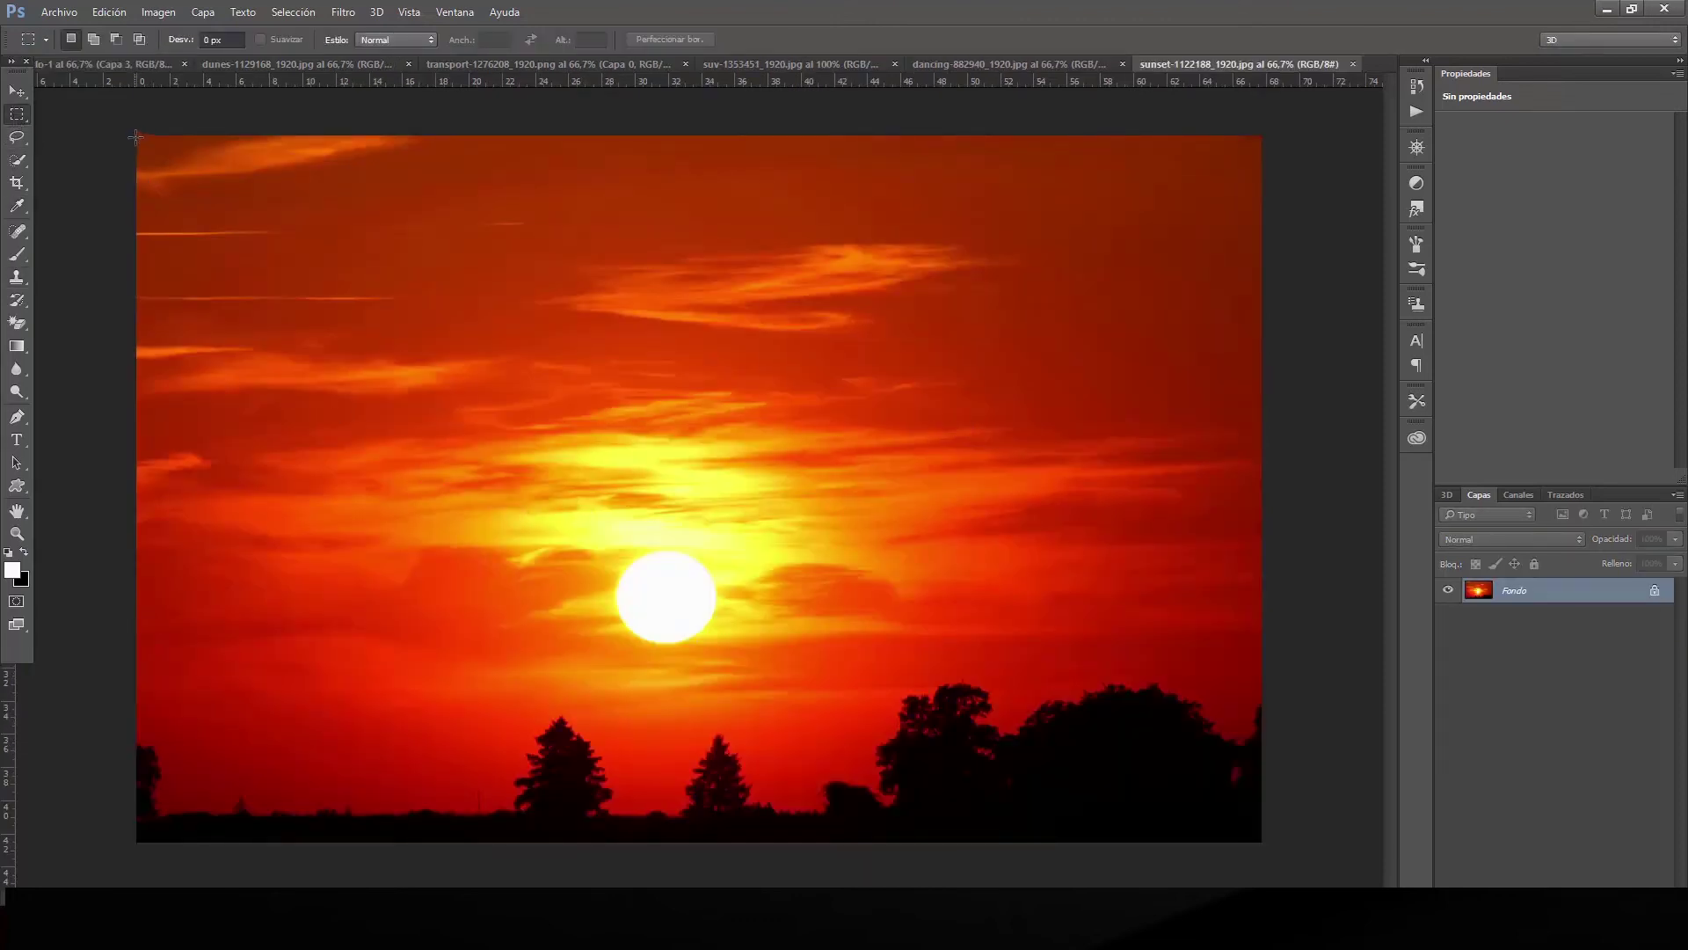
left_click_drag(137, 136, 1279, 675)
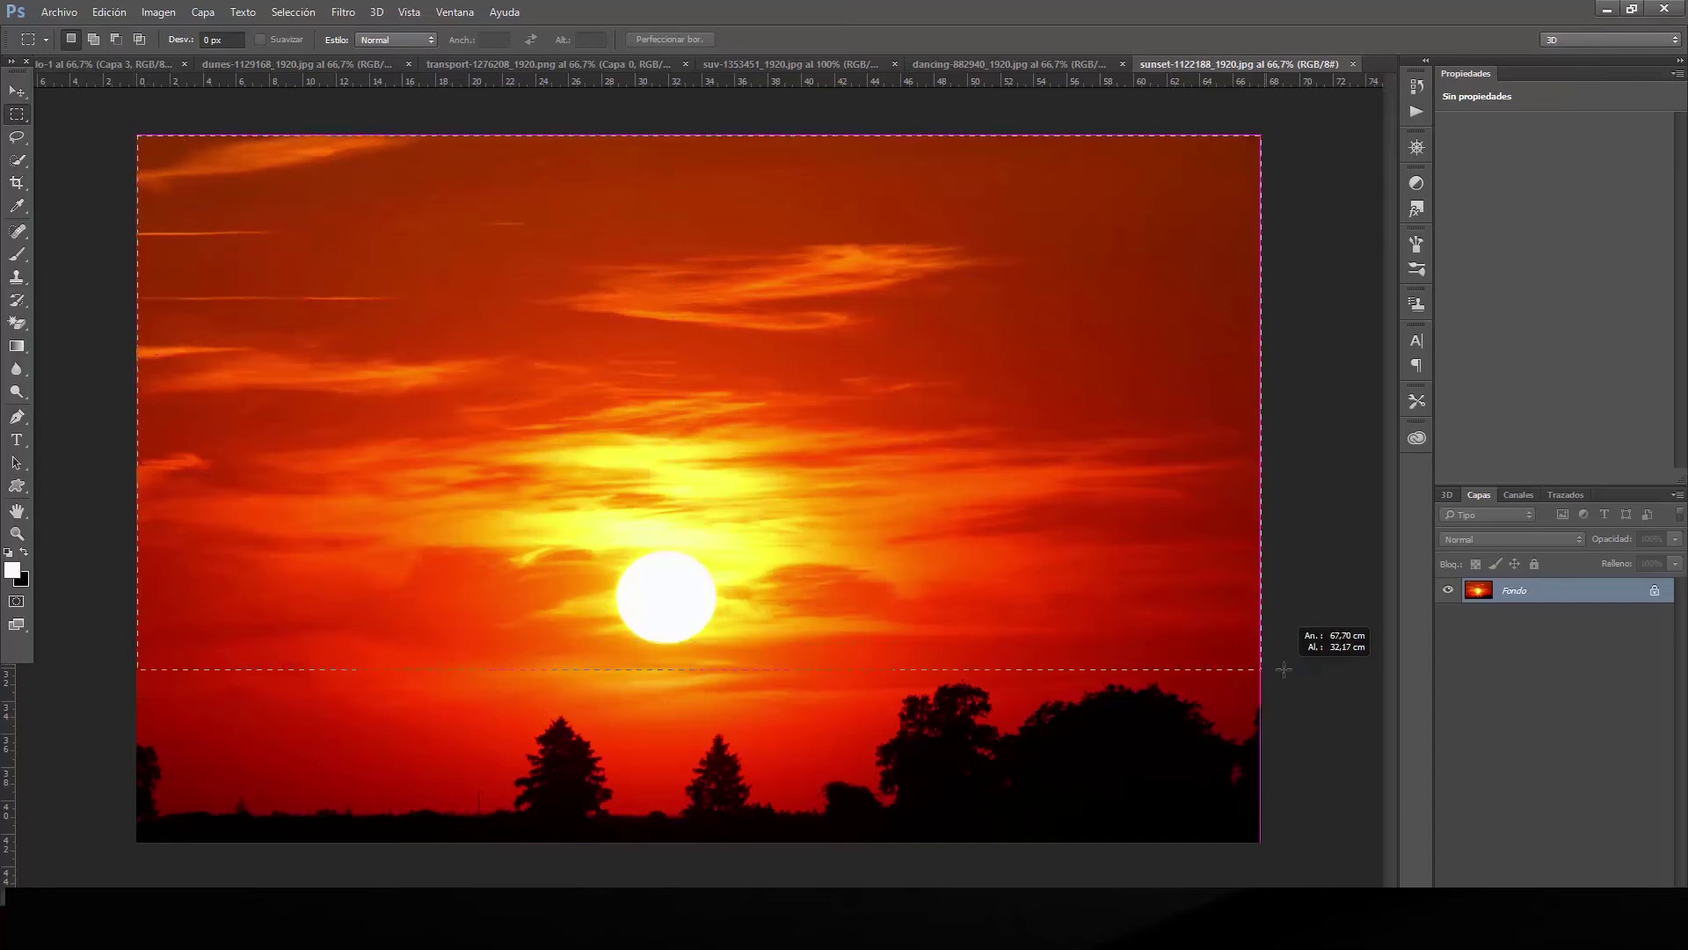
left_click_drag(1278, 674, 1273, 678)
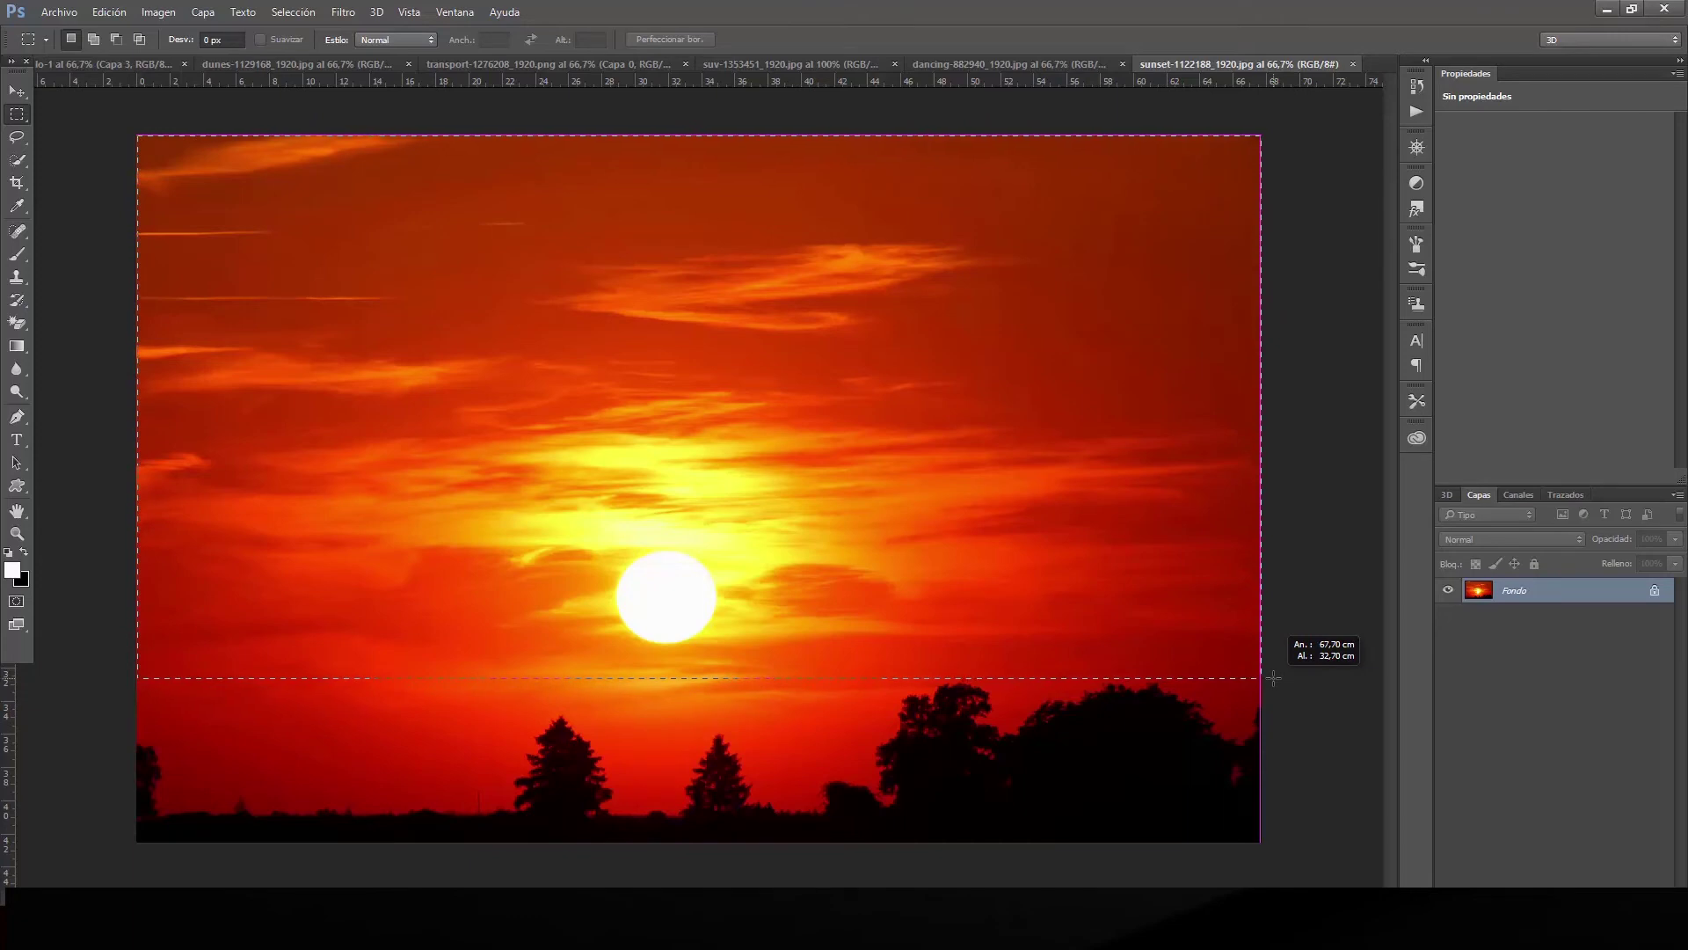
left_click_drag(1273, 678, 1273, 678)
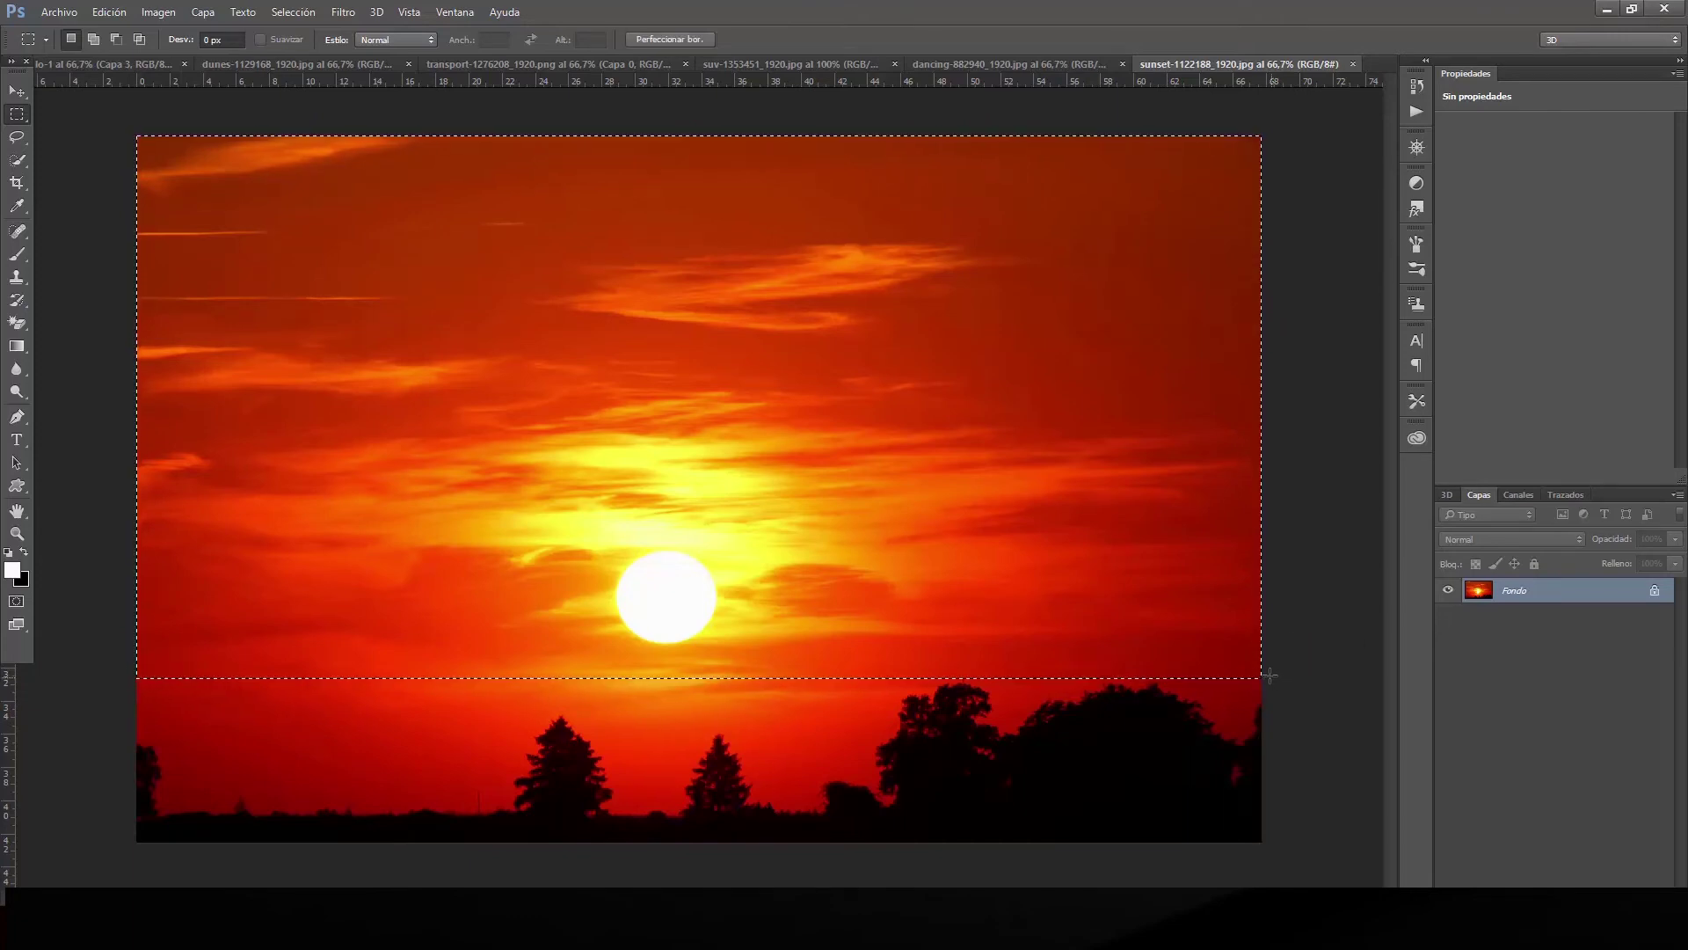
left_click(109, 11)
left_click(183, 162)
left_click(103, 67)
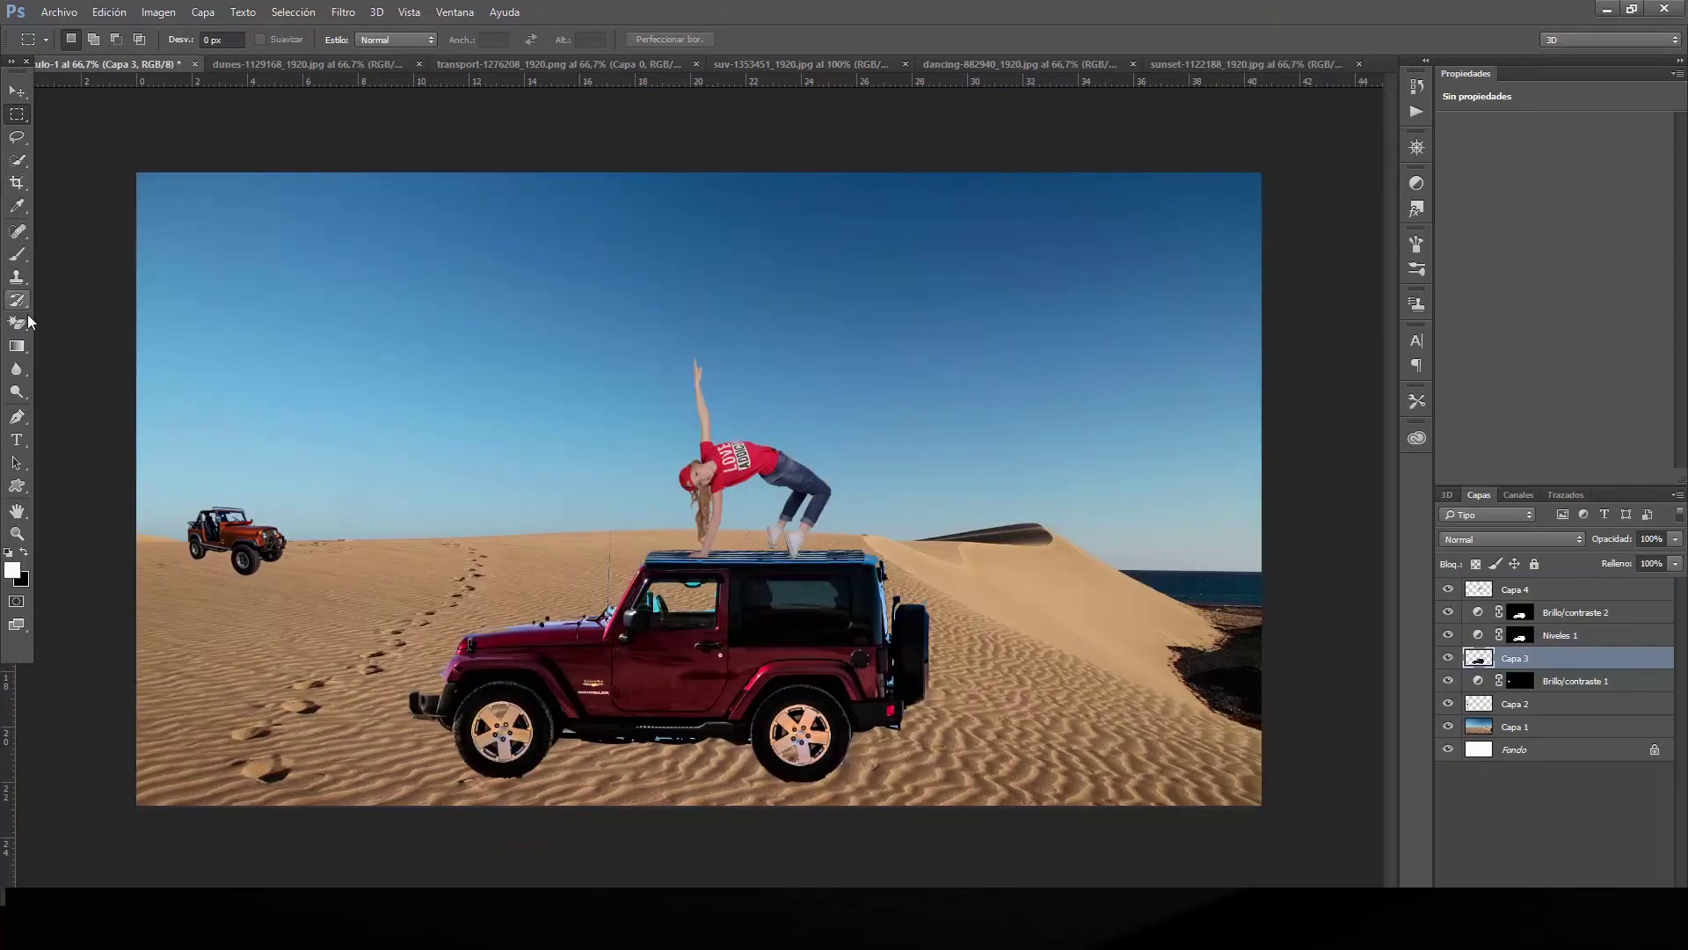
Magic Wand the blue sky down to the dunes on the Capa 1 dune photo.
left_click(21, 166)
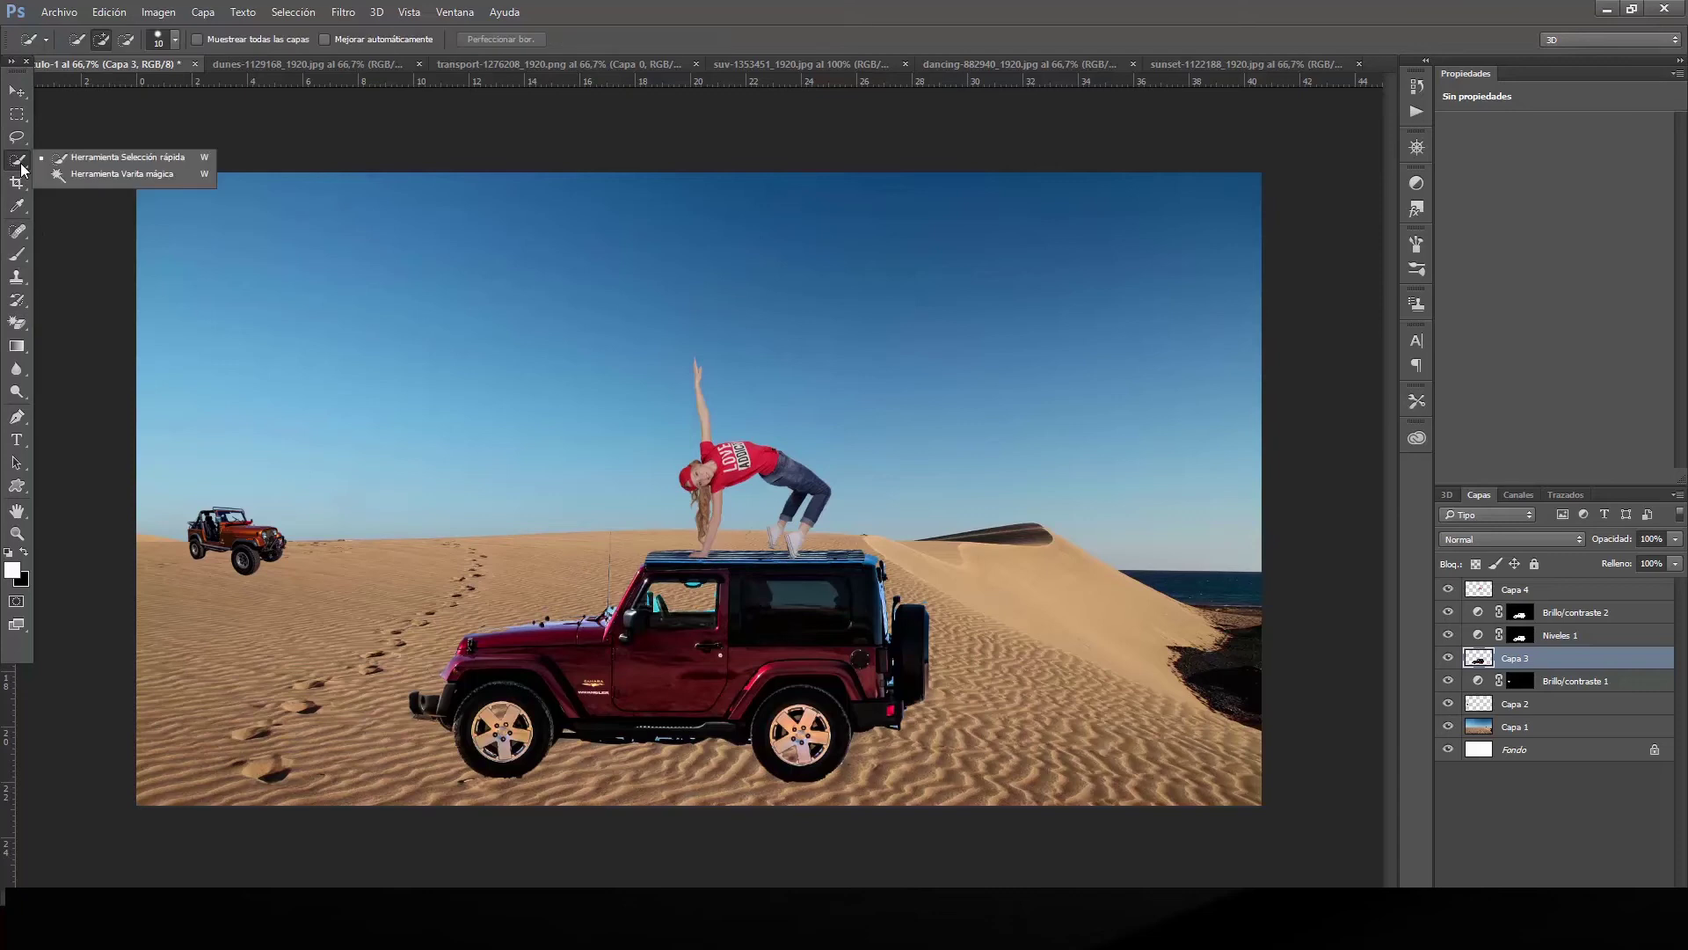
left_click(122, 173)
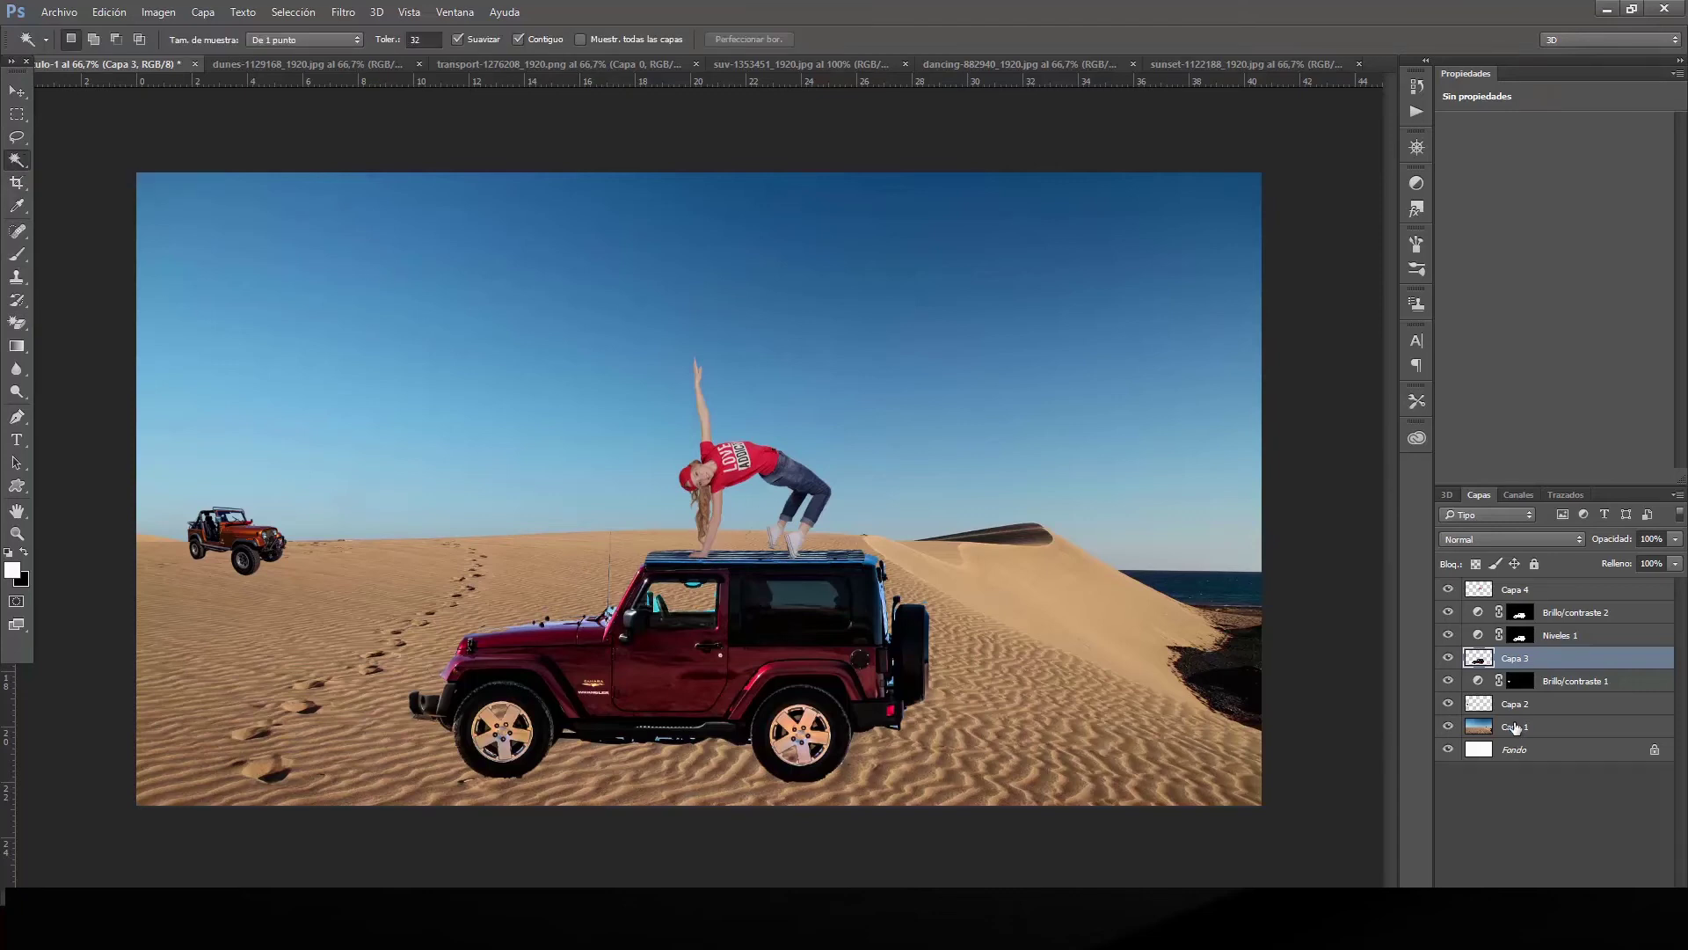
left_click(1516, 729)
left_click(452, 264)
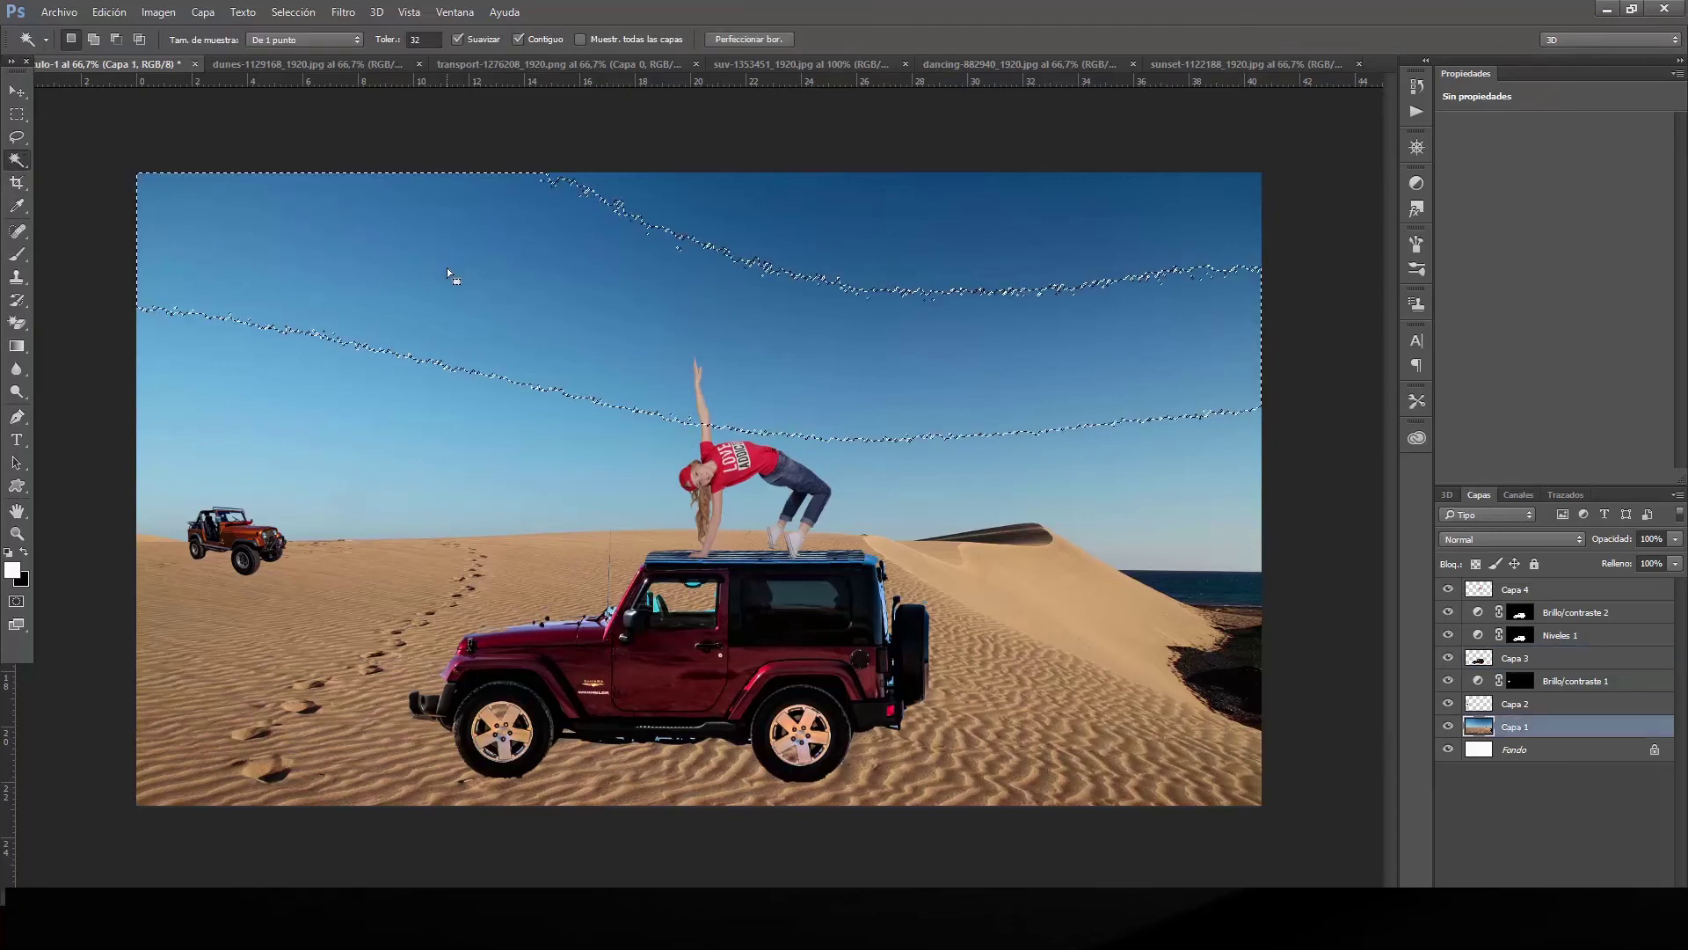
left_click(392, 458, "shift")
left_click(358, 518)
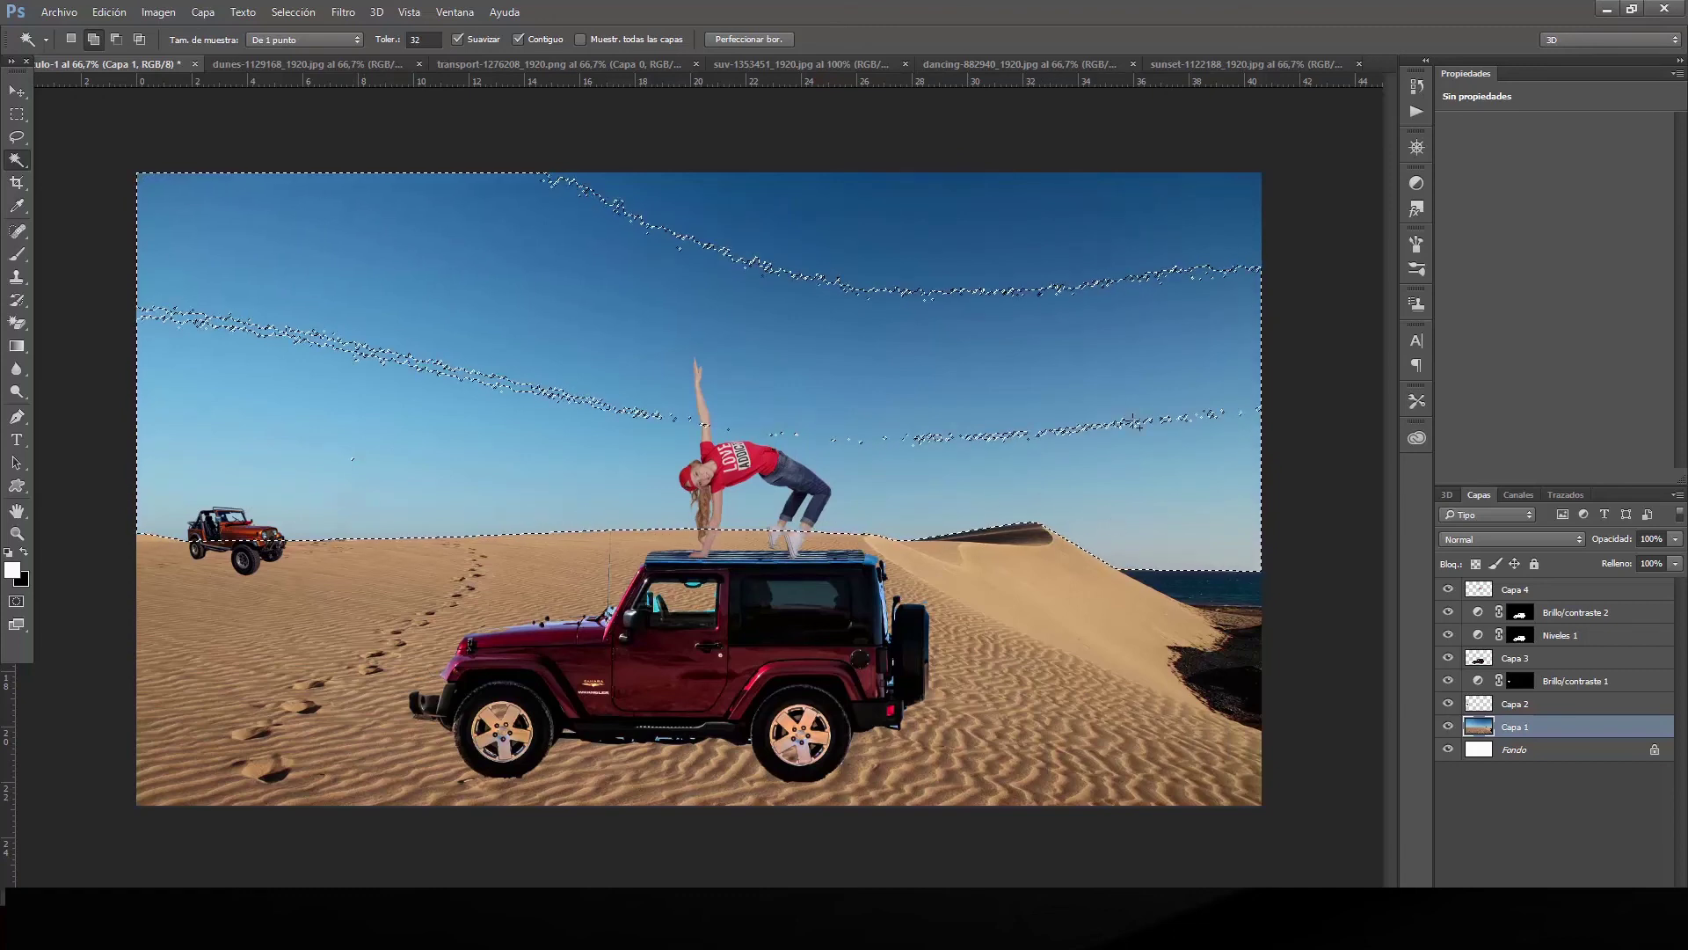
Add both bird flocks to the selection and Paste Into the sunset as masked Capa 5.
left_click(1035, 364)
left_click(703, 254, "shift")
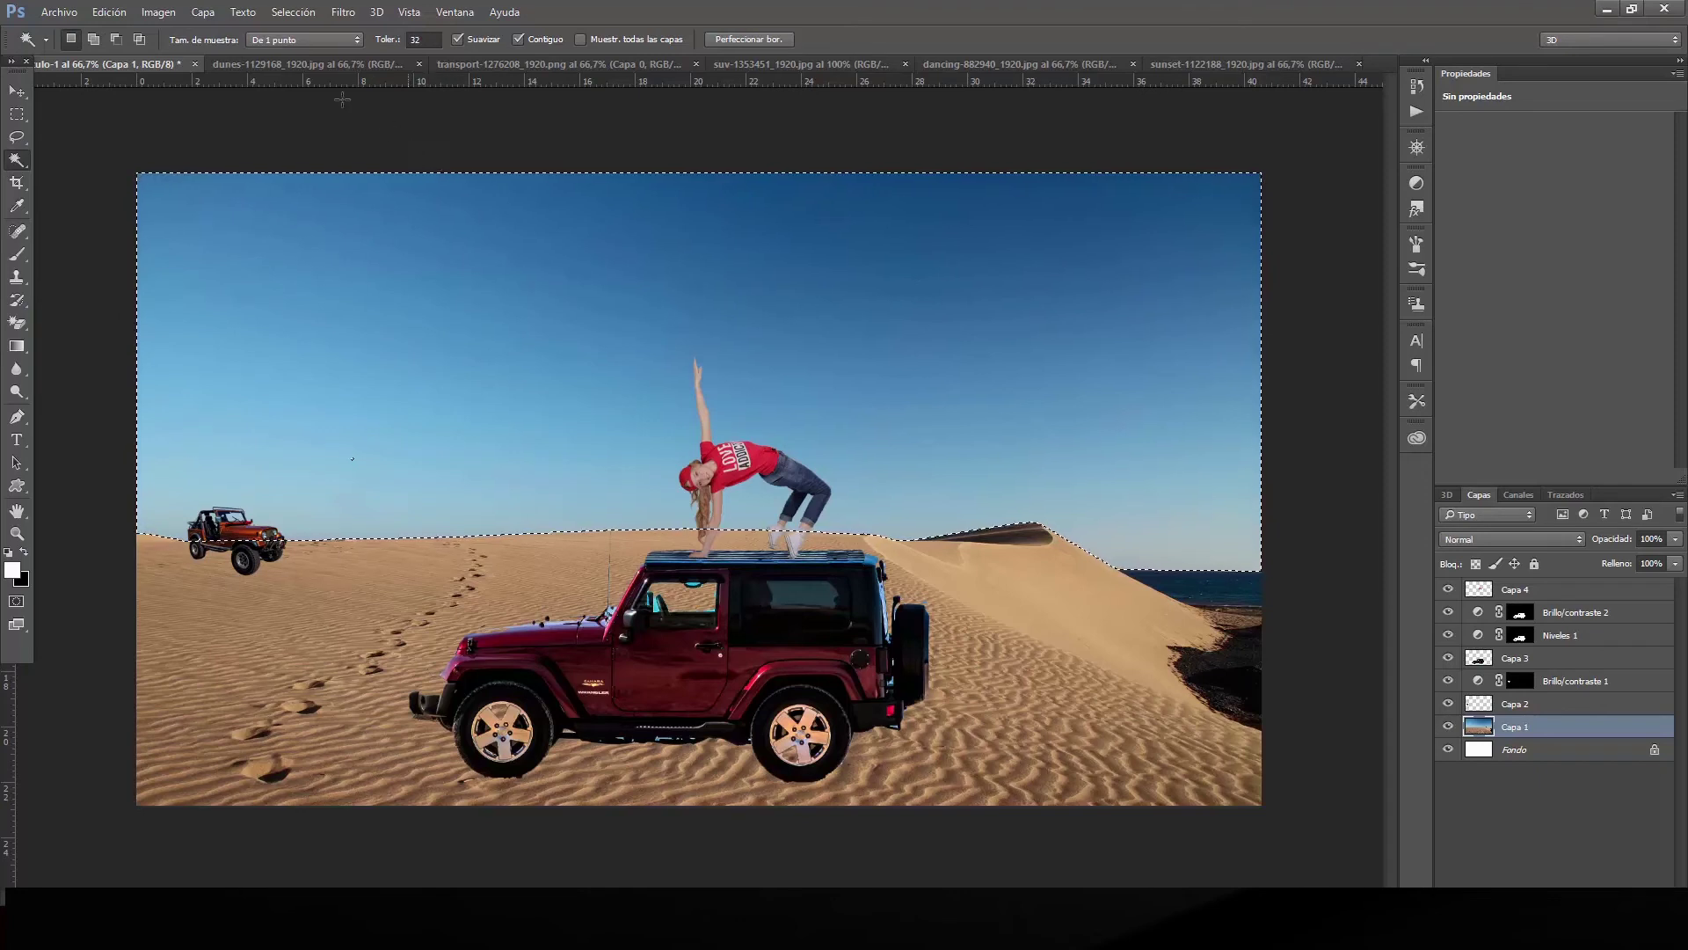
left_click(108, 11)
mouse_move(155, 224)
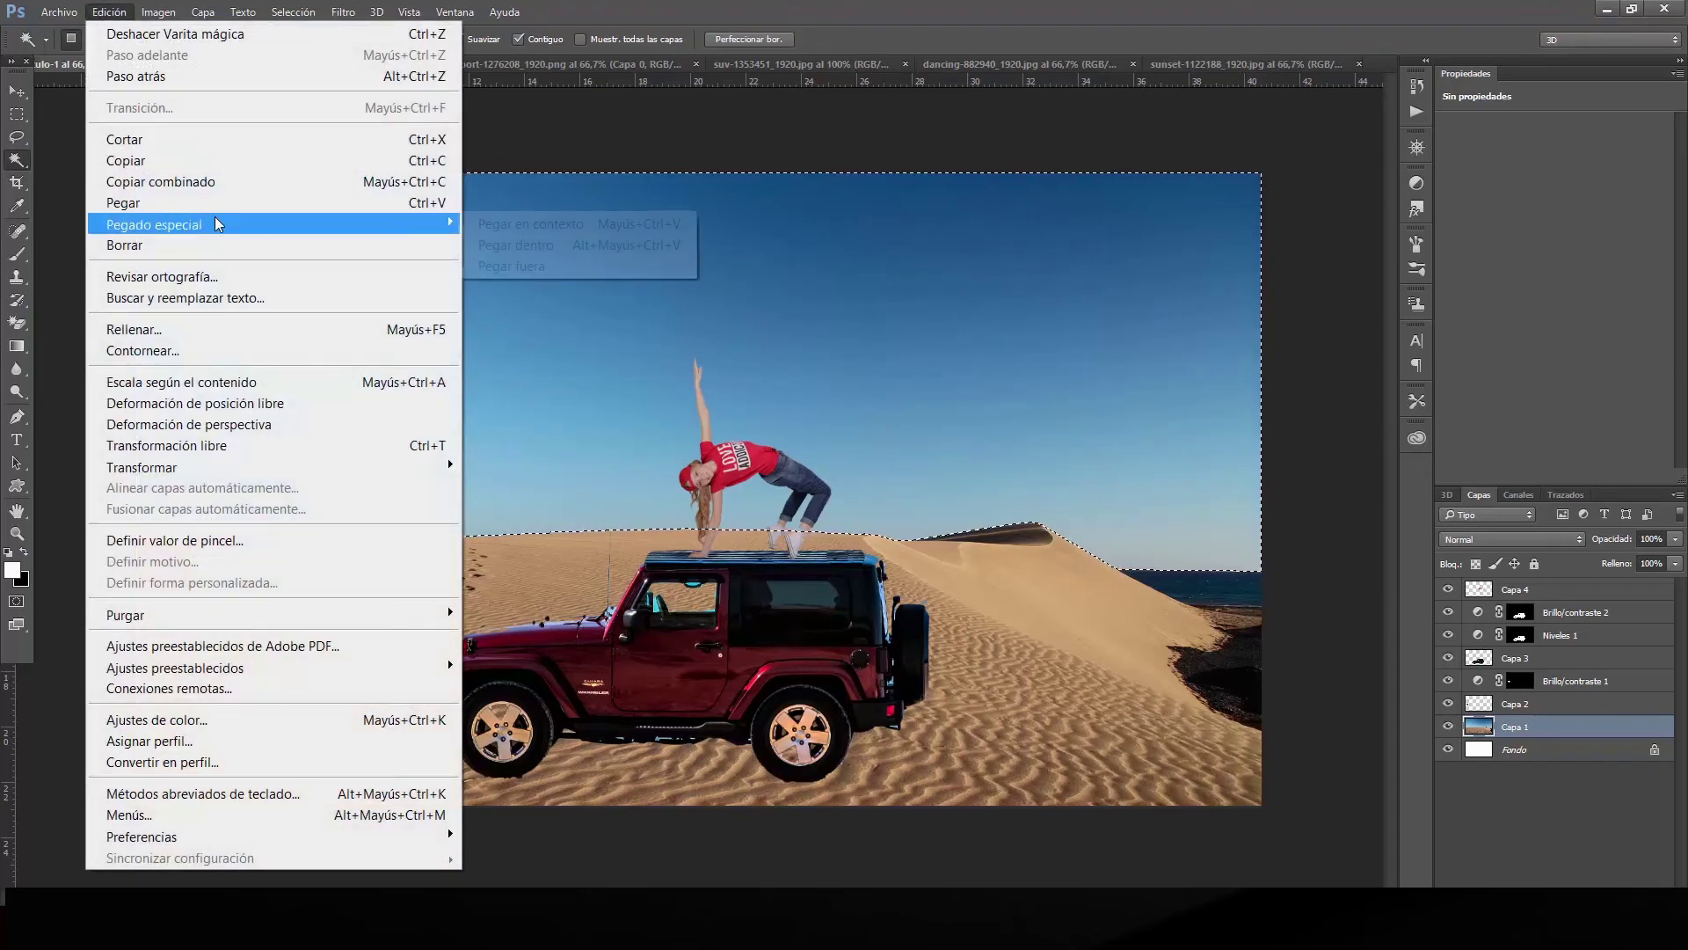
left_click(598, 246)
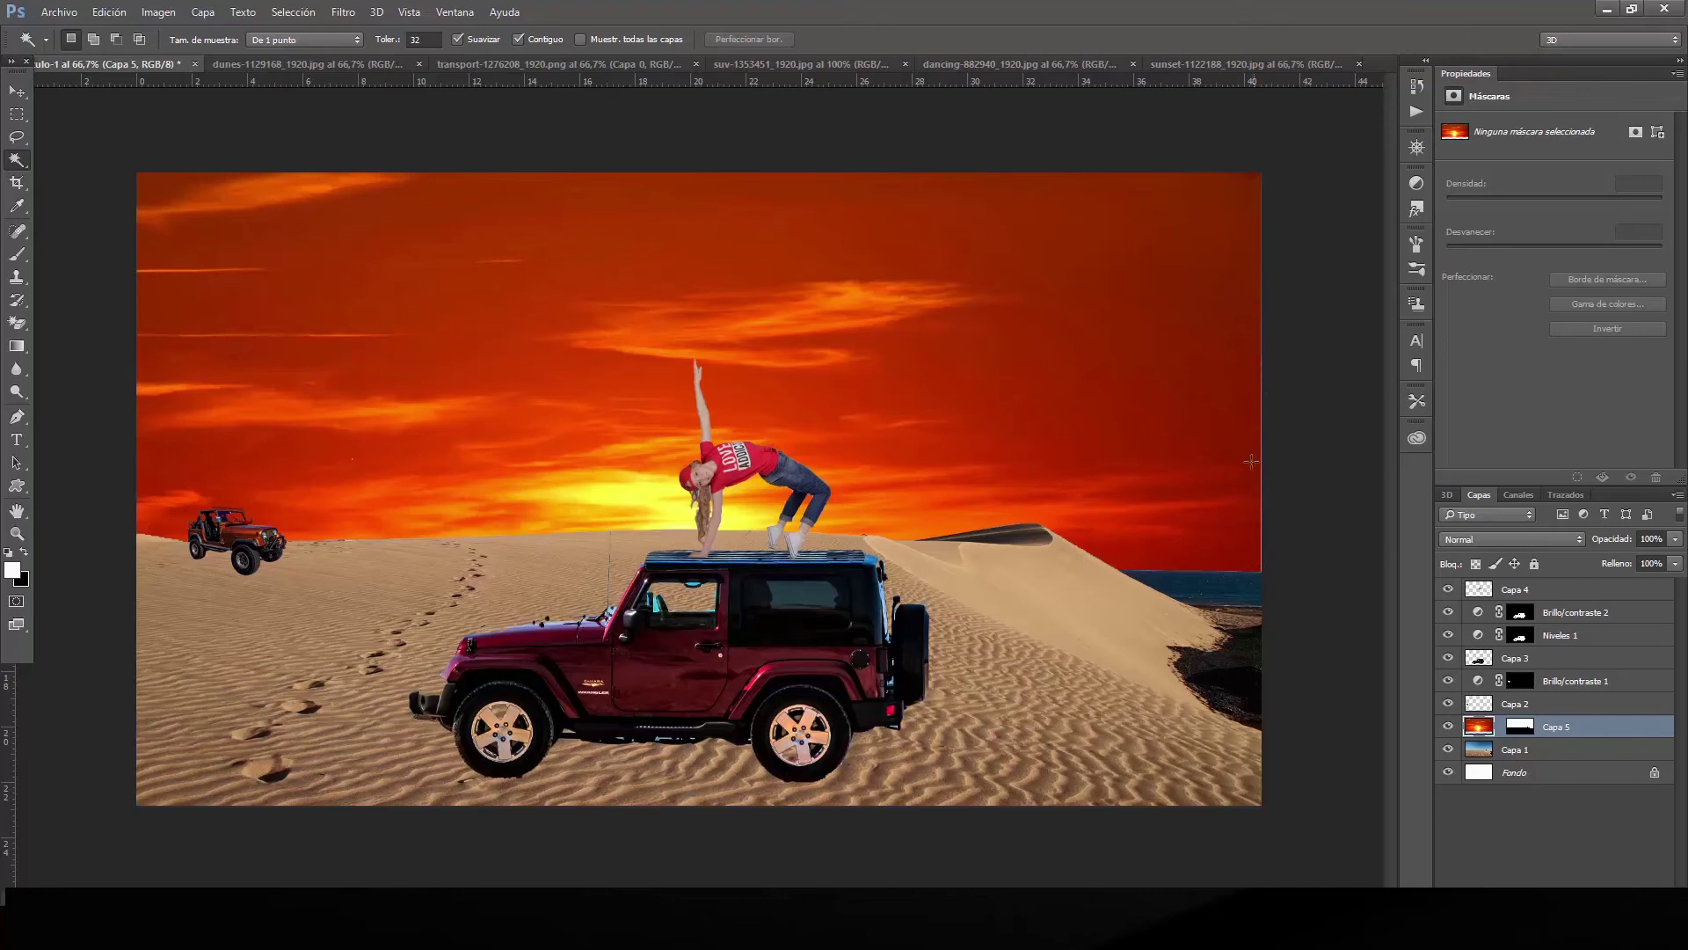
Enlarge the Capa 5 sunset slightly and move it so the sun sits above the dunes.
left_click(17, 91)
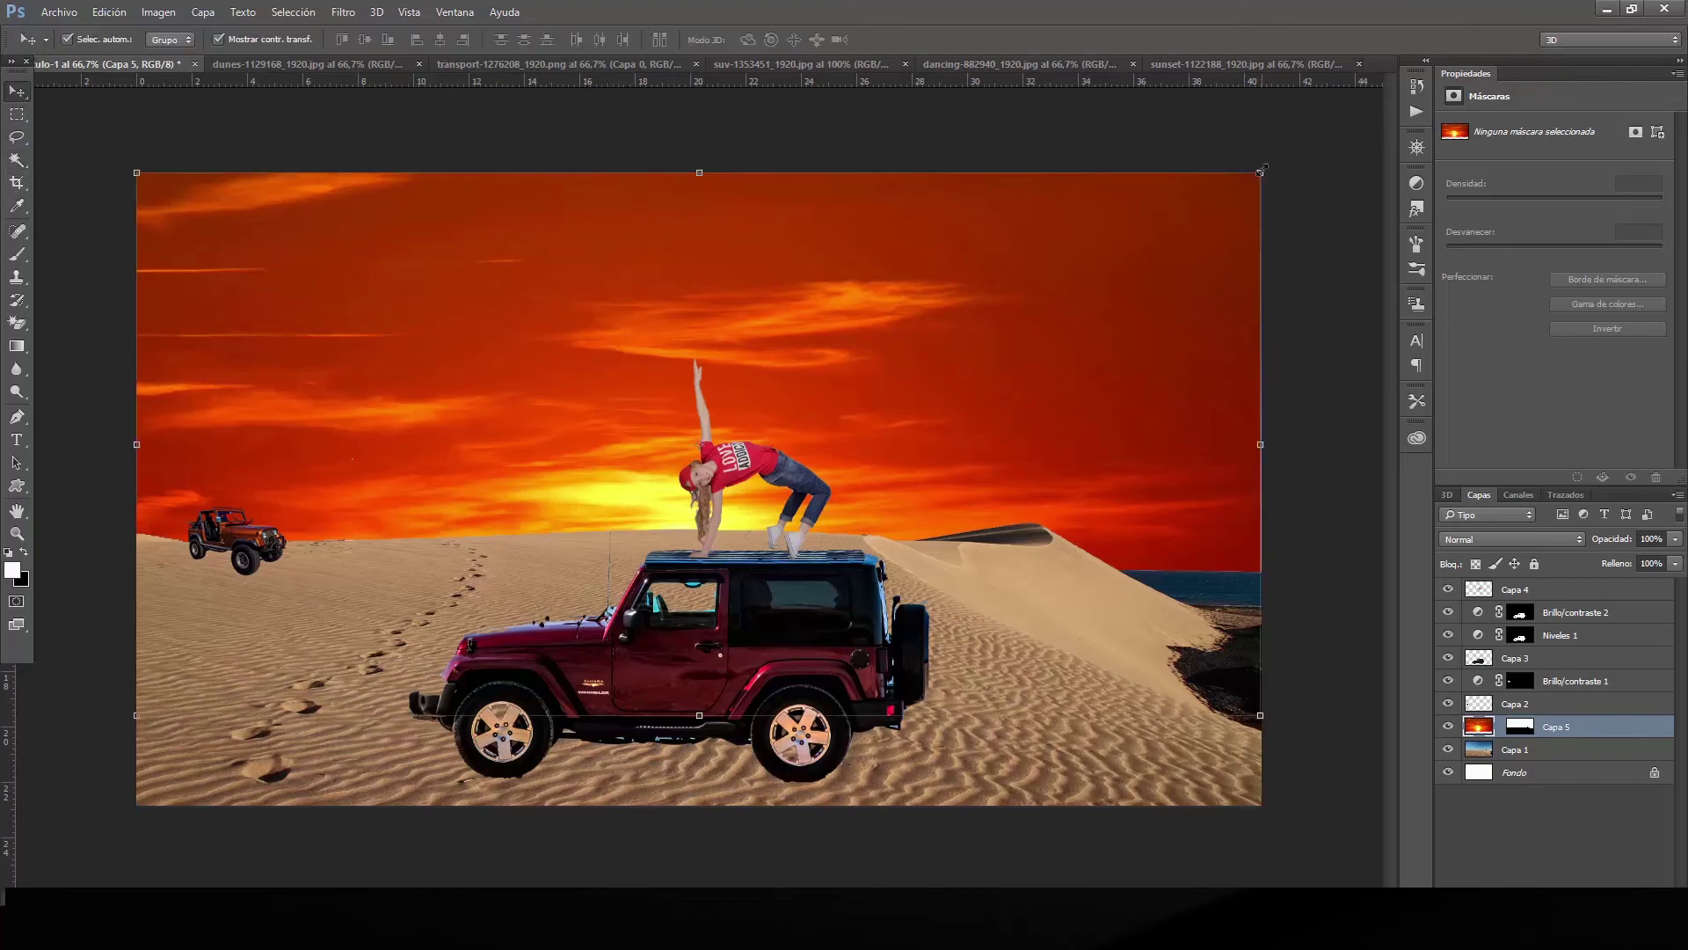
left_click_drag(1261, 170, 1285, 161)
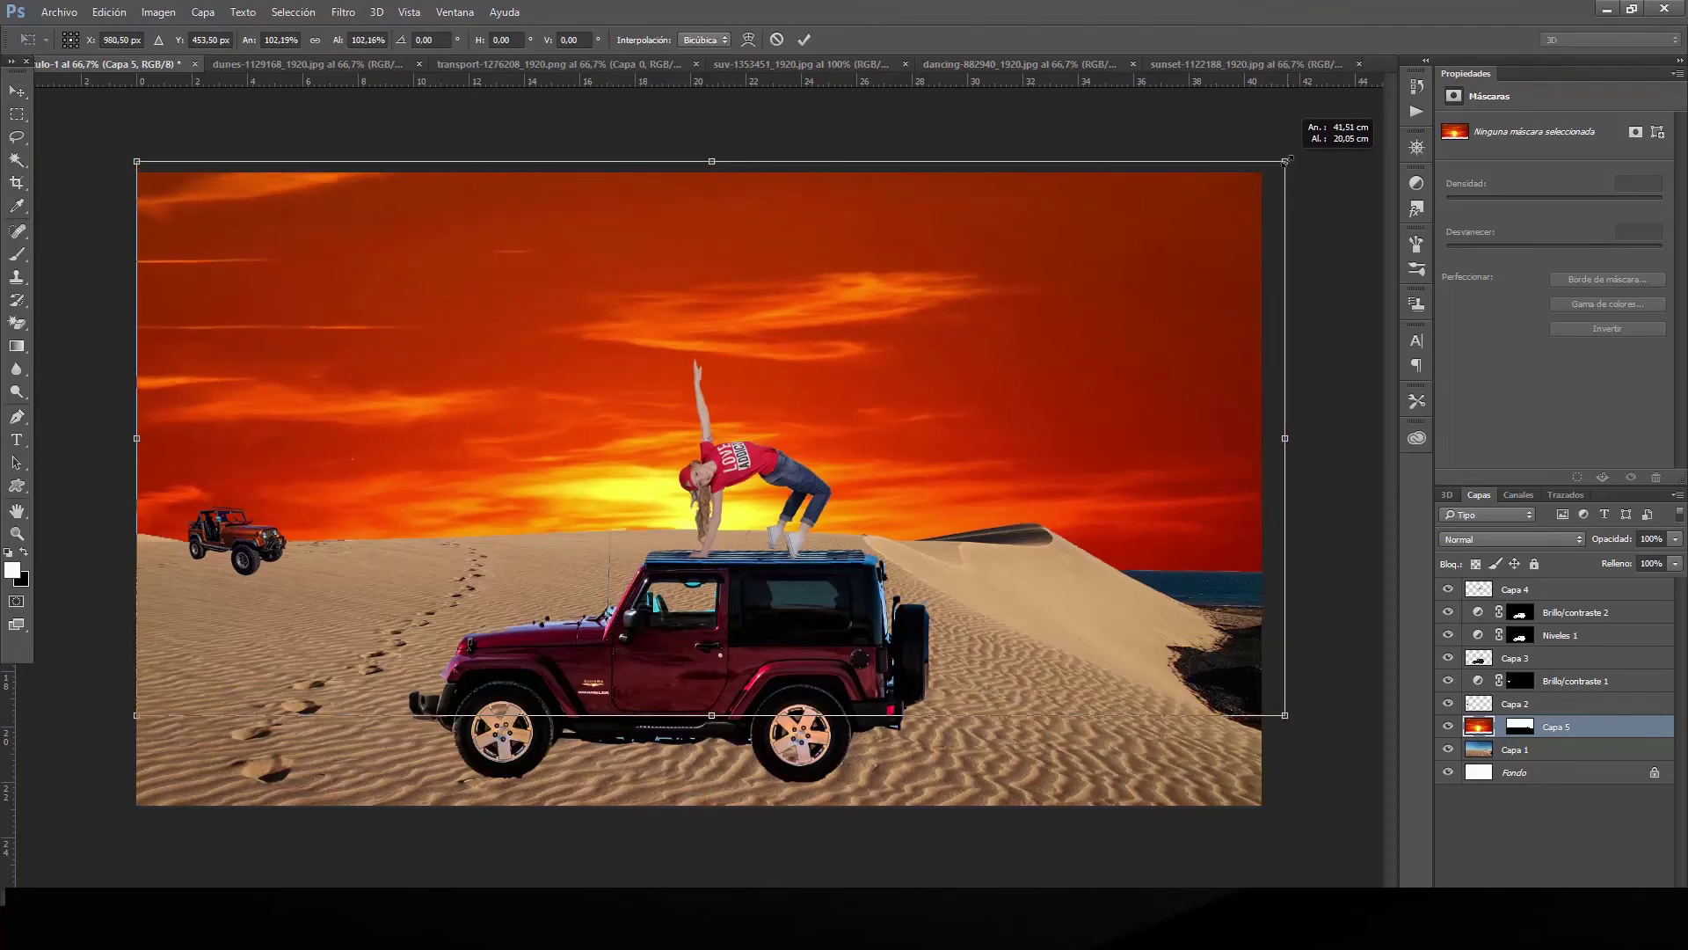
left_click_drag(783, 351, 760, 210)
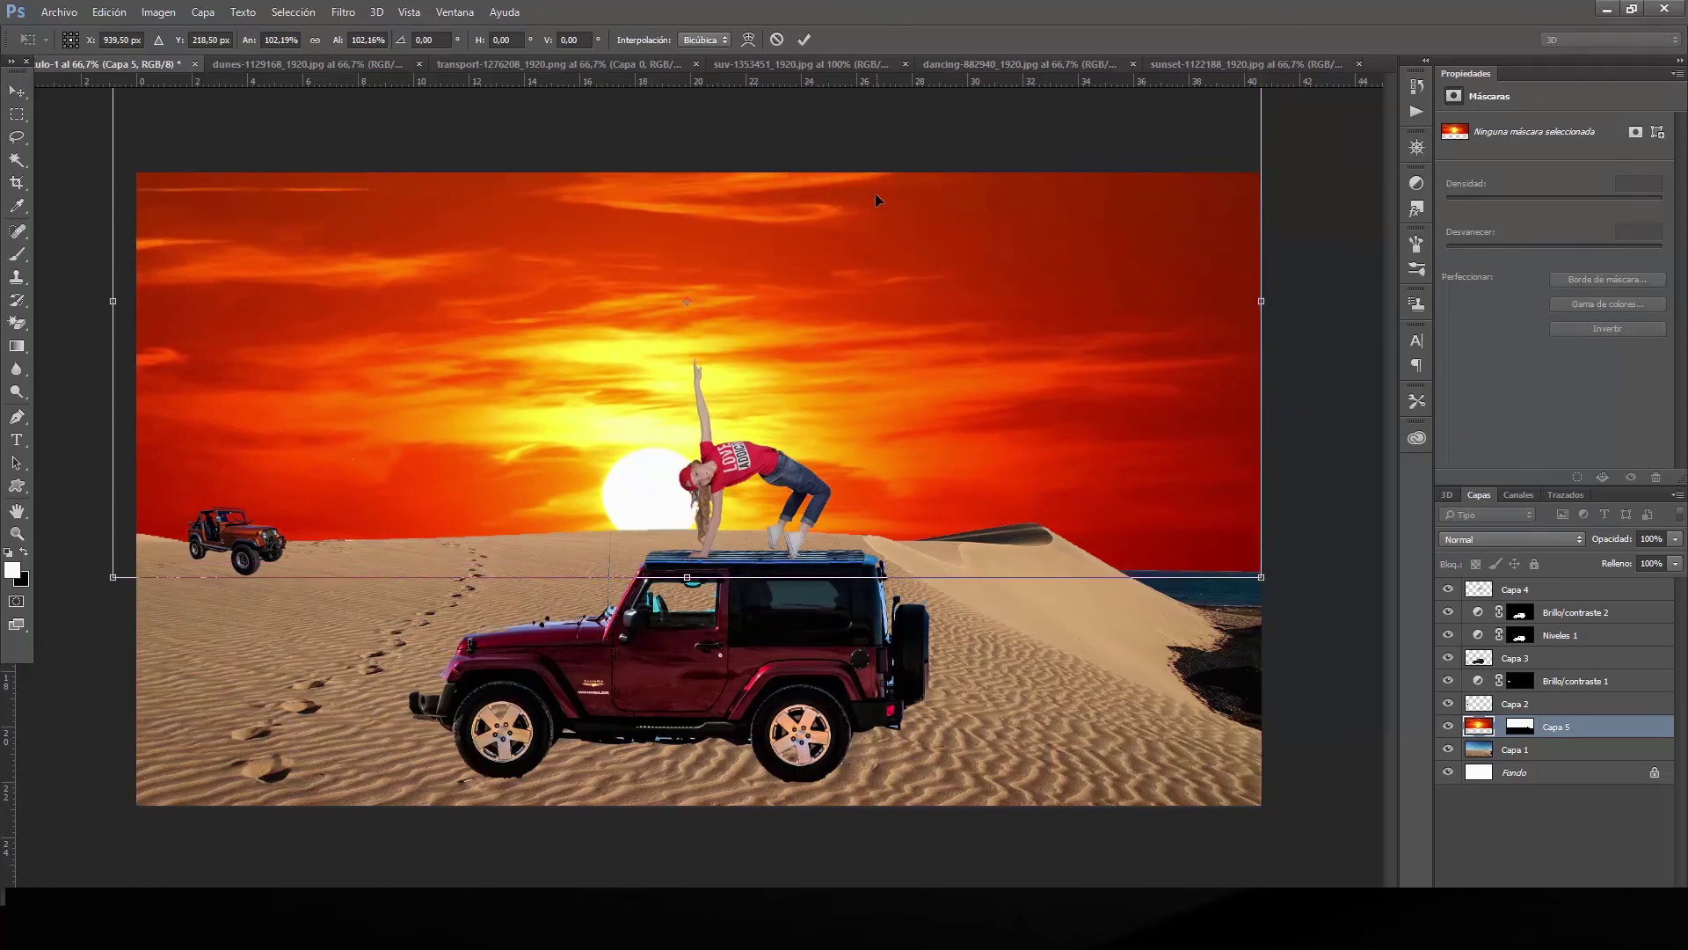
left_click(813, 40)
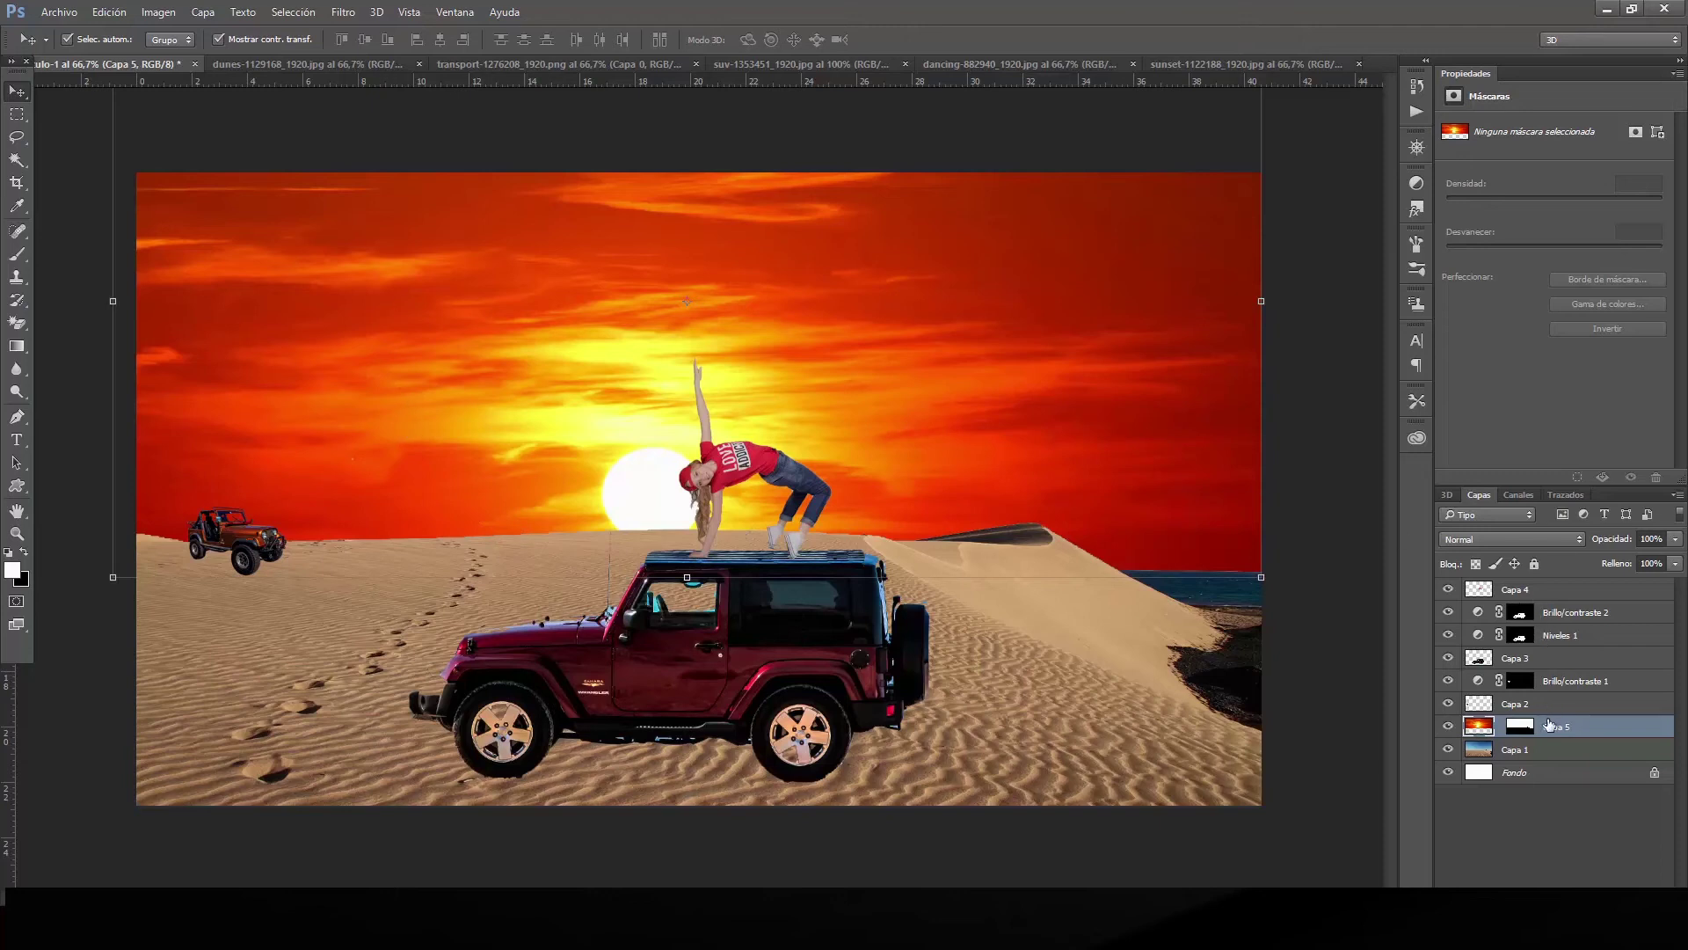
Add a sunset-masked Brightness/Contrast adjustment at brightness -3 and contrast -17.
key("ctrl")
left_click(1495, 729, "ctrl")
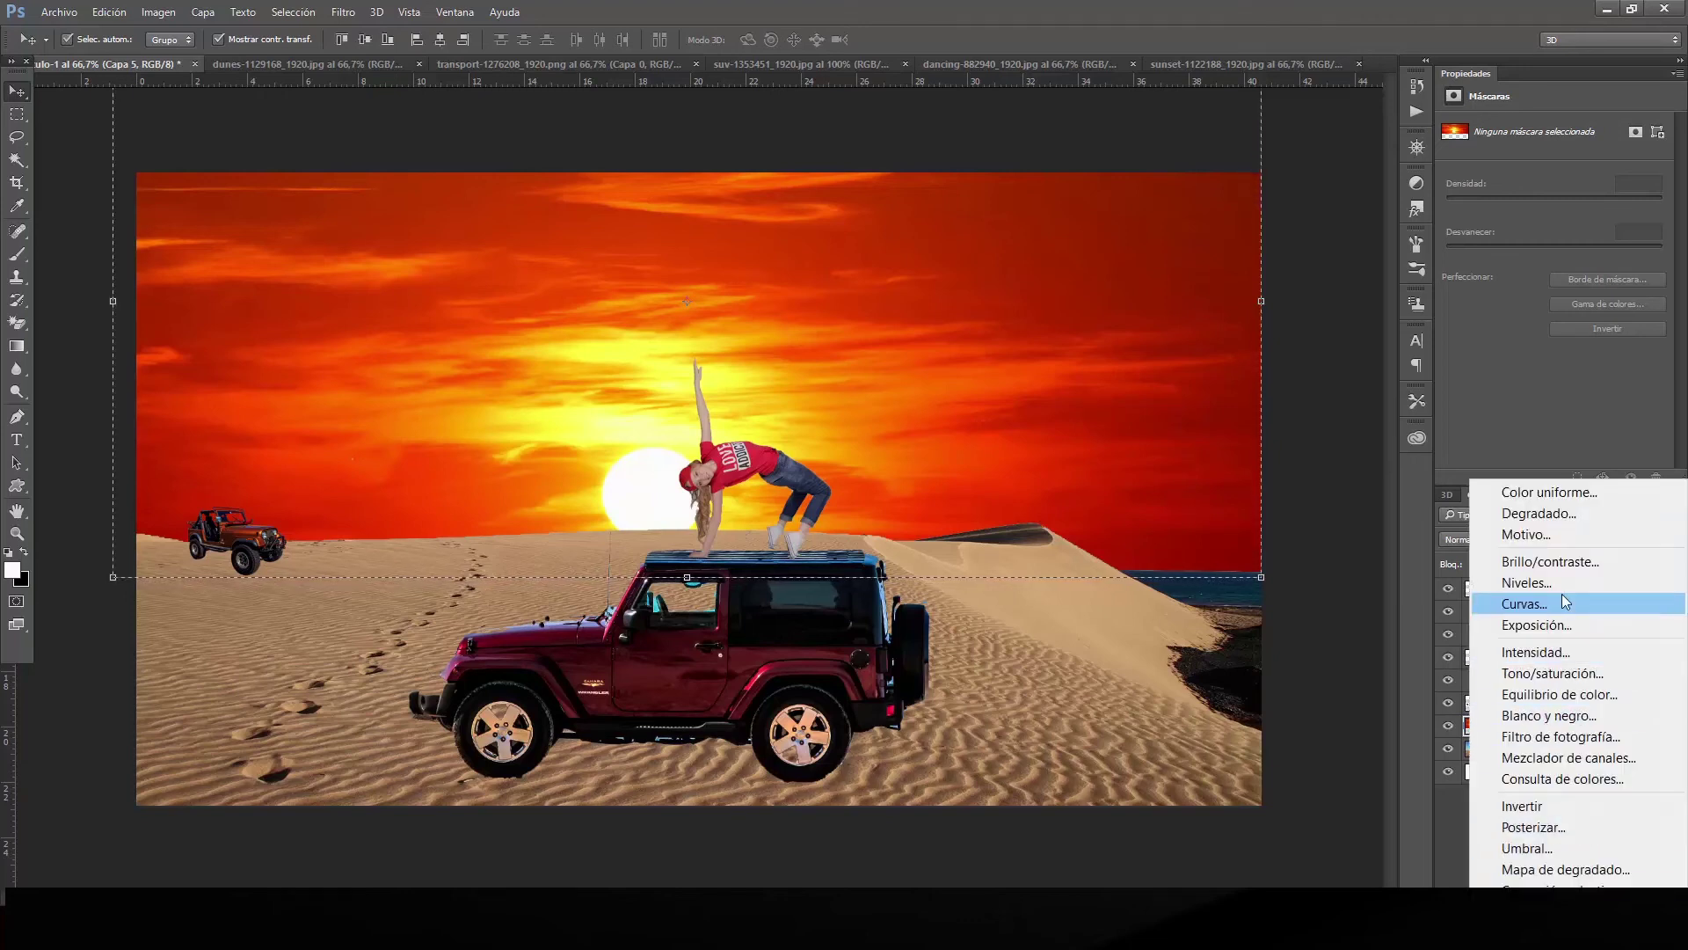
left_click(1561, 563)
mouse_move(1553, 175)
left_mouse_down()
mouse_move(1528, 168)
mouse_move(1553, 162)
left_mouse_up()
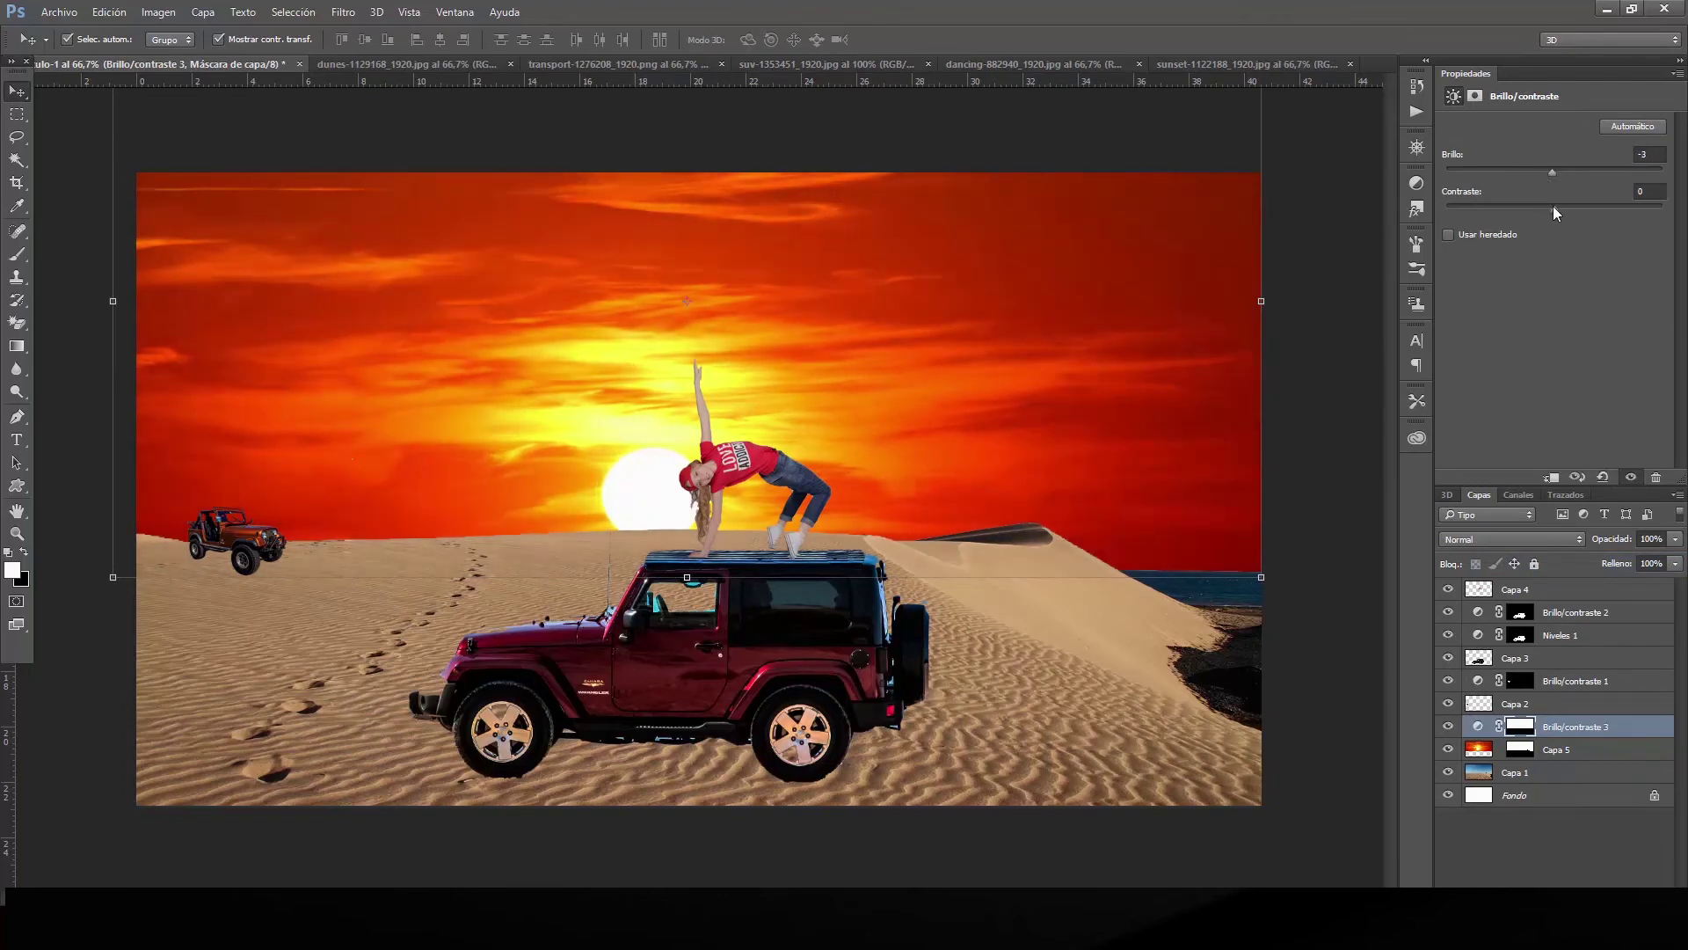
mouse_move(1495, 209)
left_mouse_down()
mouse_move(1542, 204)
mouse_move(1517, 206)
left_mouse_up()
left_click(1315, 293)
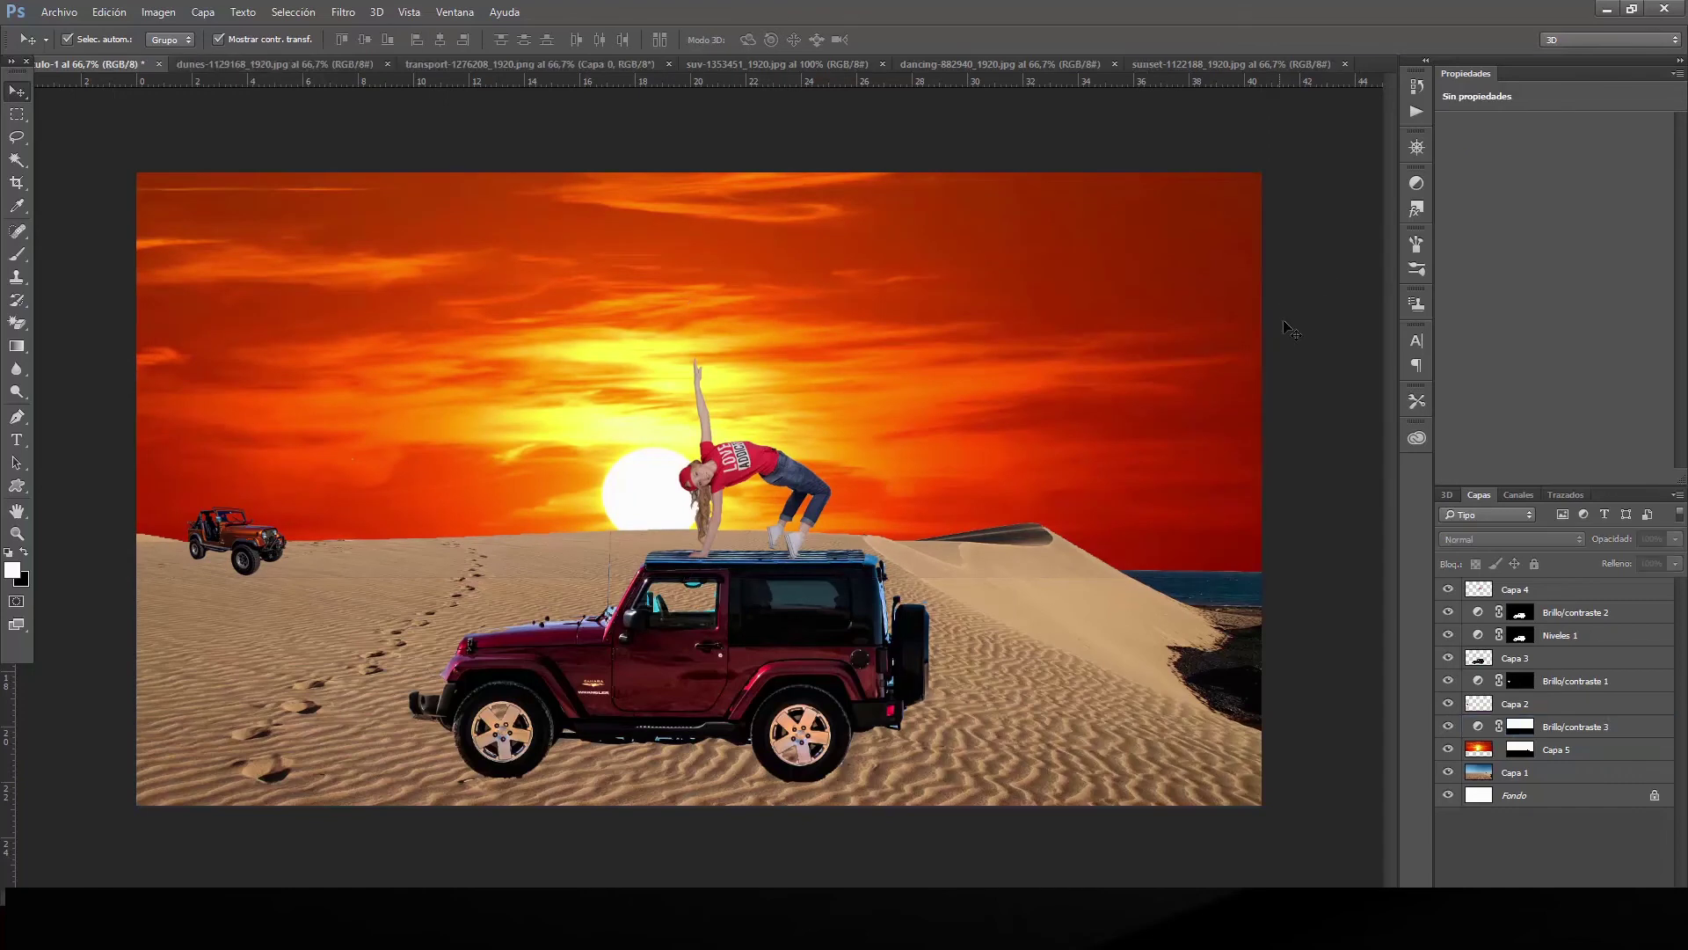
Save the layered composite as SANDS TIME 1.psd, confirming the compatibility prompt.
left_click(703, 479)
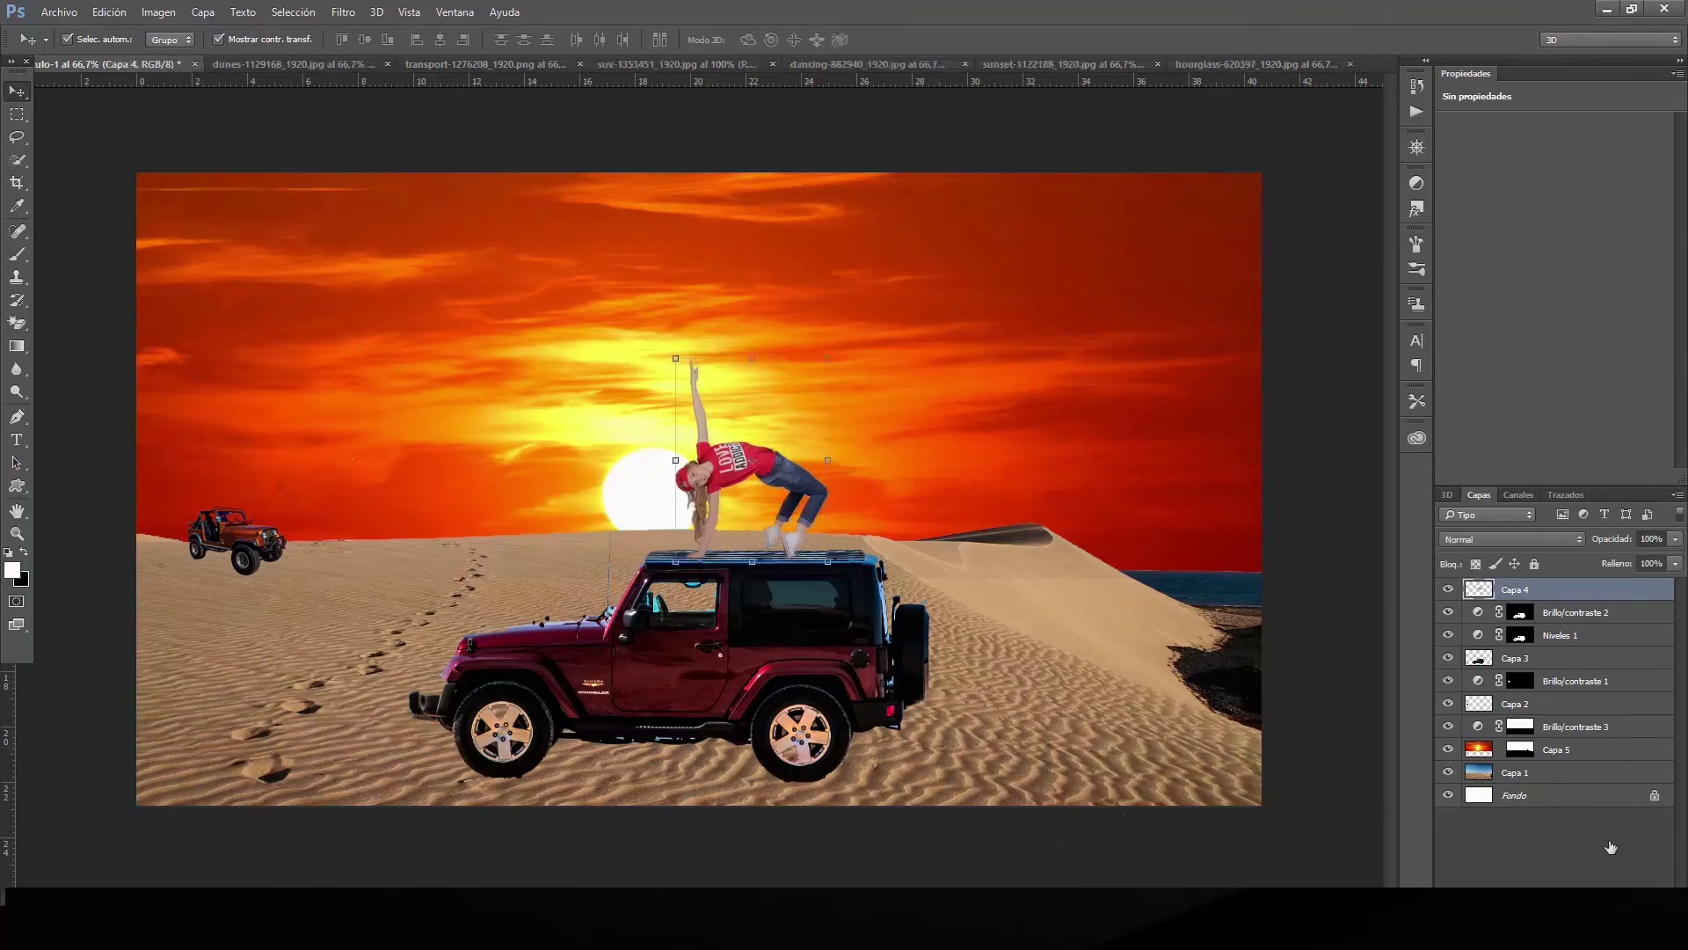
left_click(58, 12)
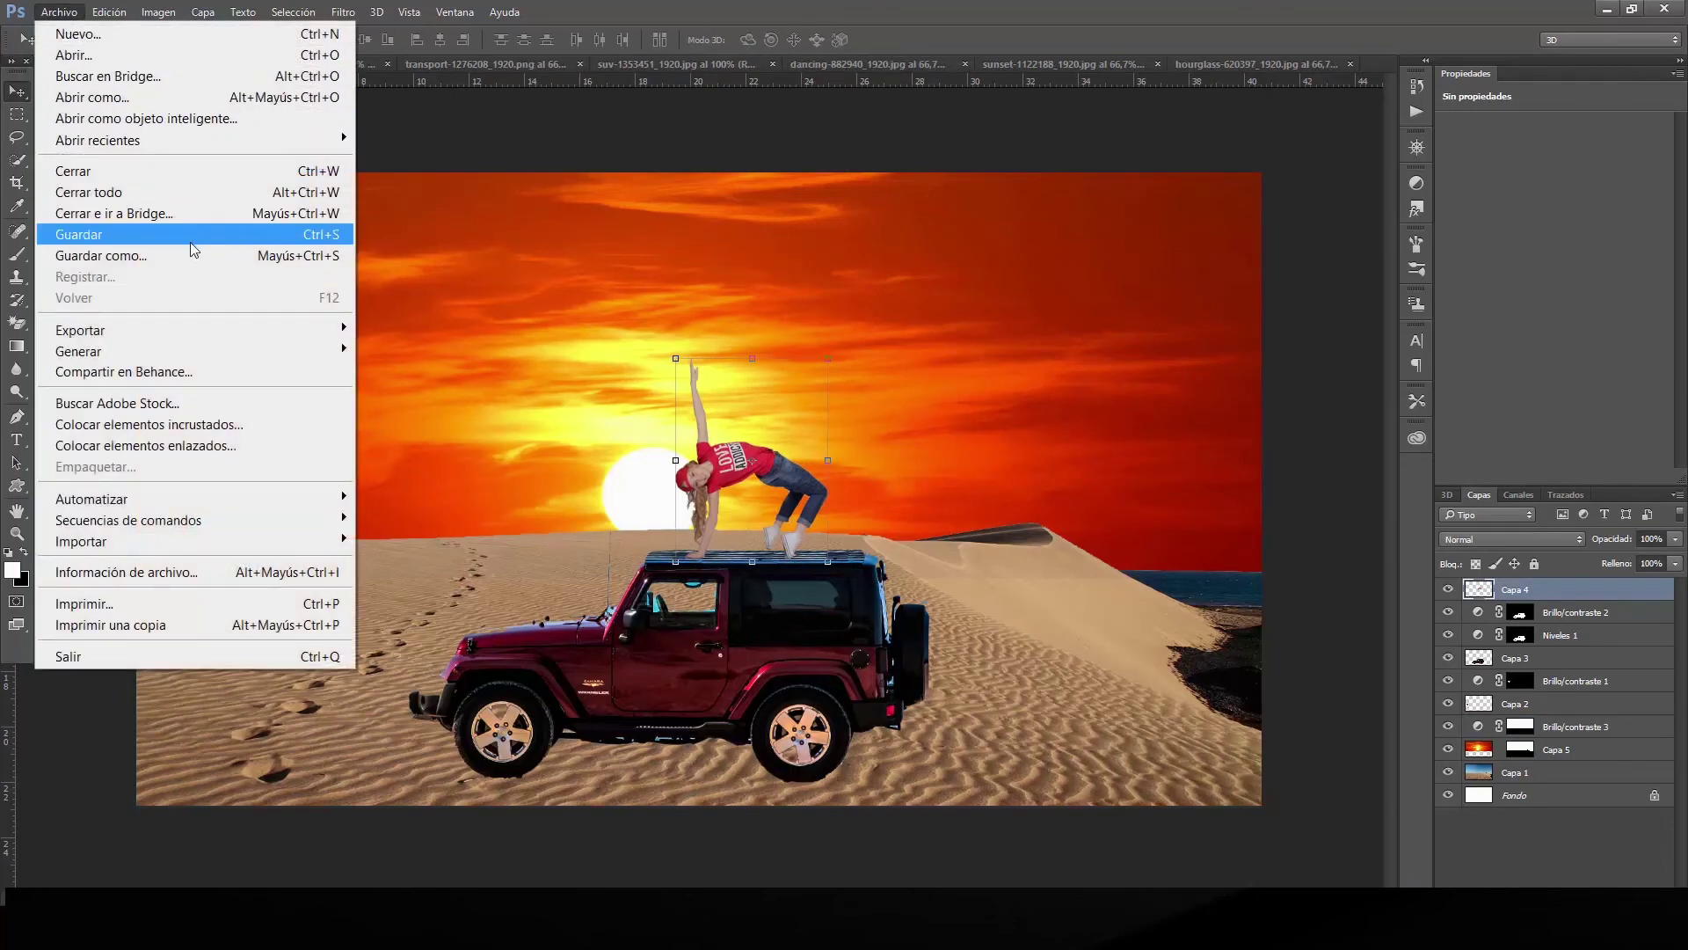
left_click(202, 257)
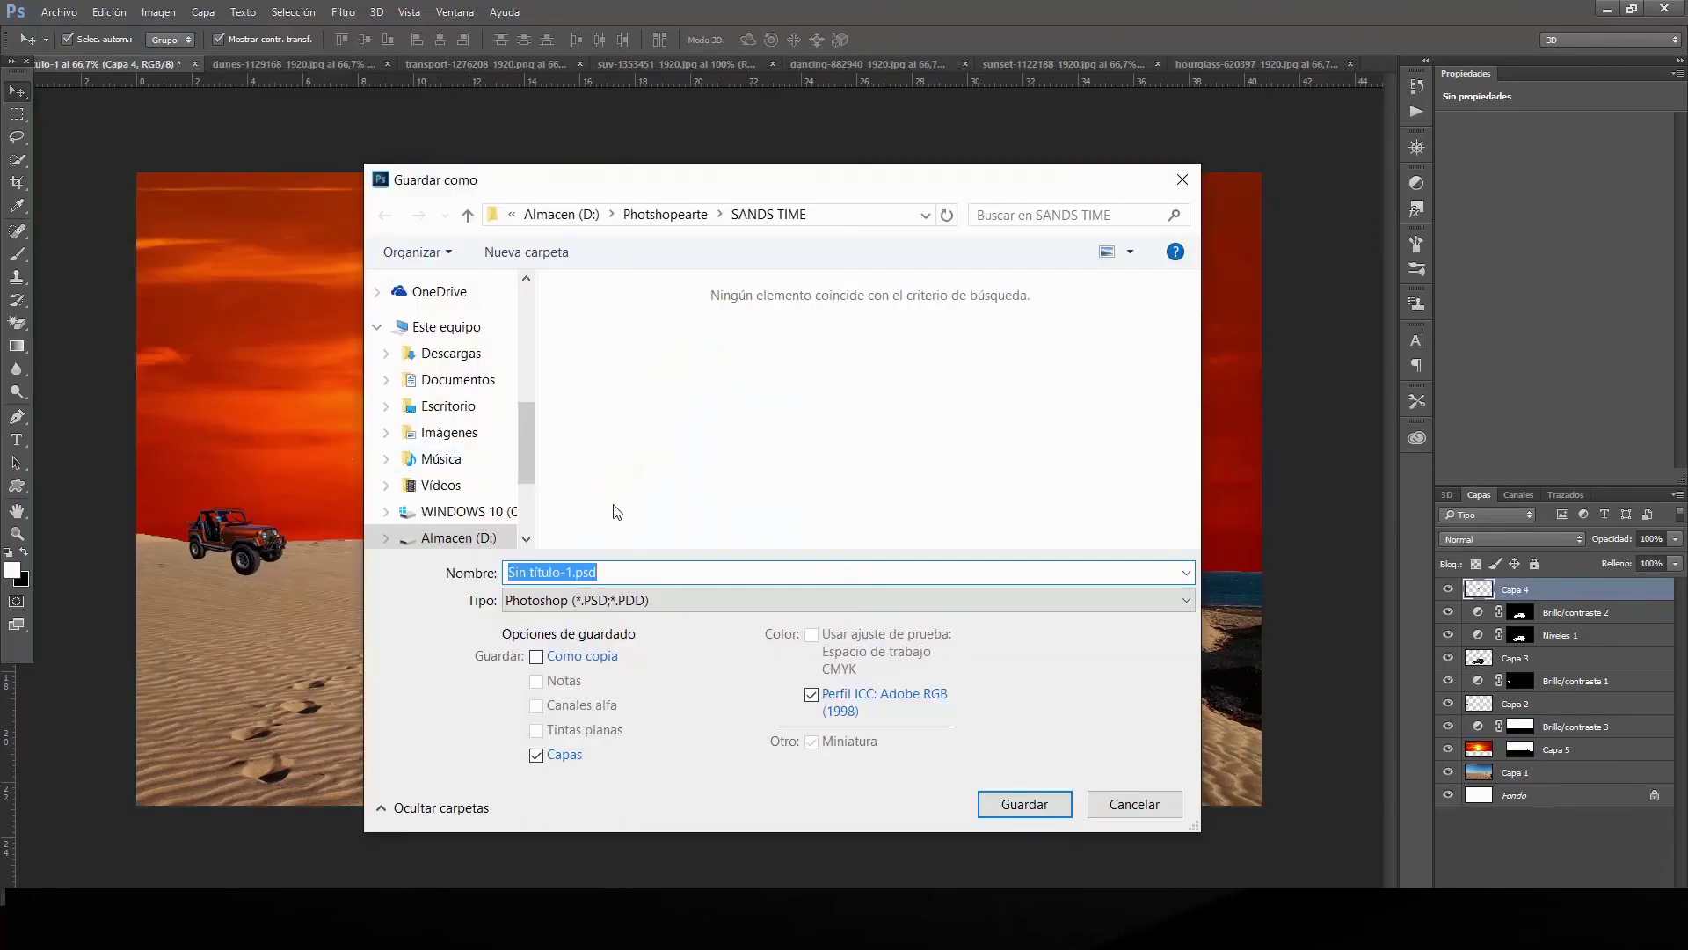
type("SANDS TIME 1")
left_click(1027, 802)
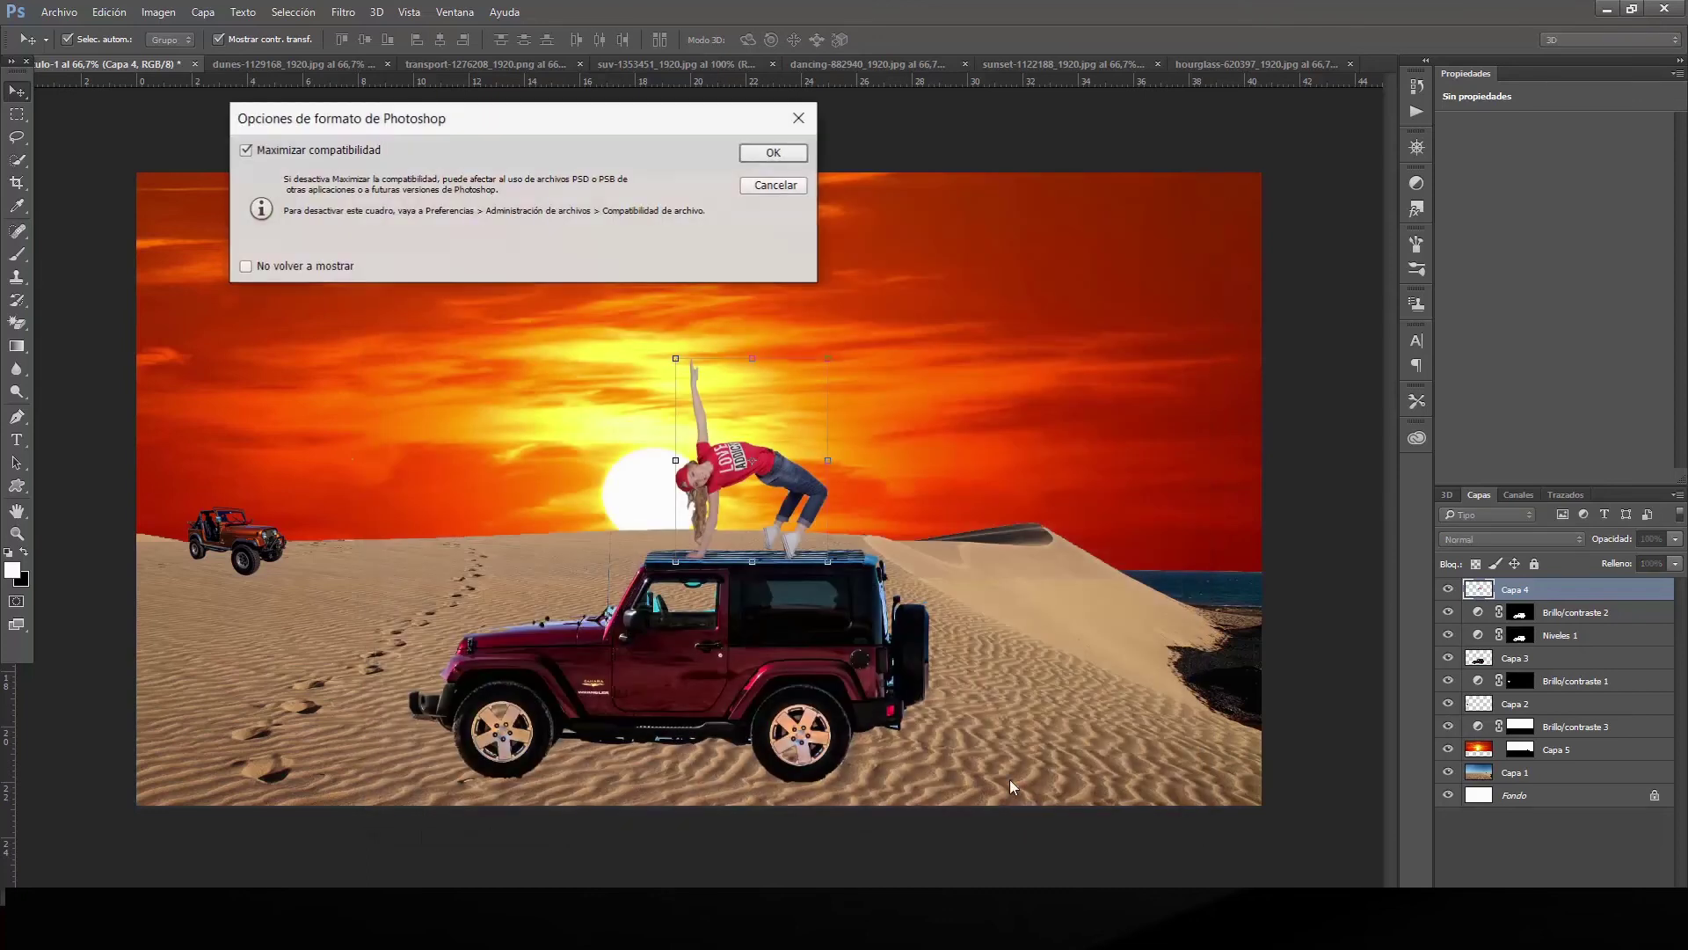
left_click(777, 153)
Select all layers from Fondo to Capa 4 and flatten them with Acoplar imagen.
left_click(1526, 794)
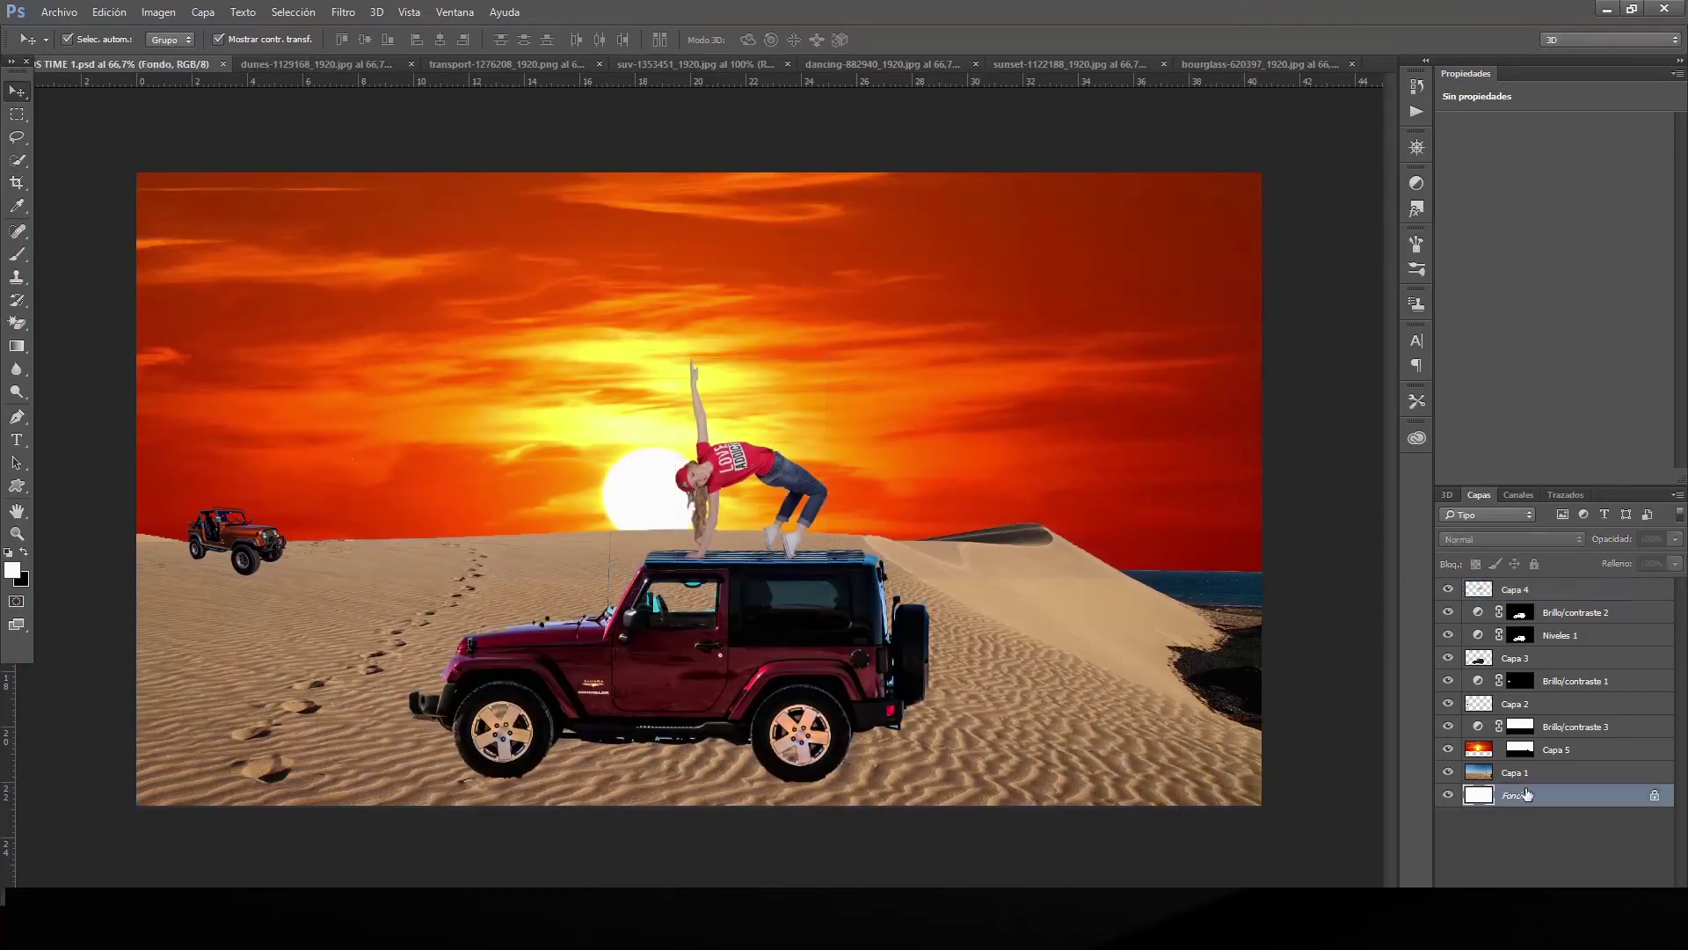
left_click(1512, 591, "shift")
right_click(1512, 595)
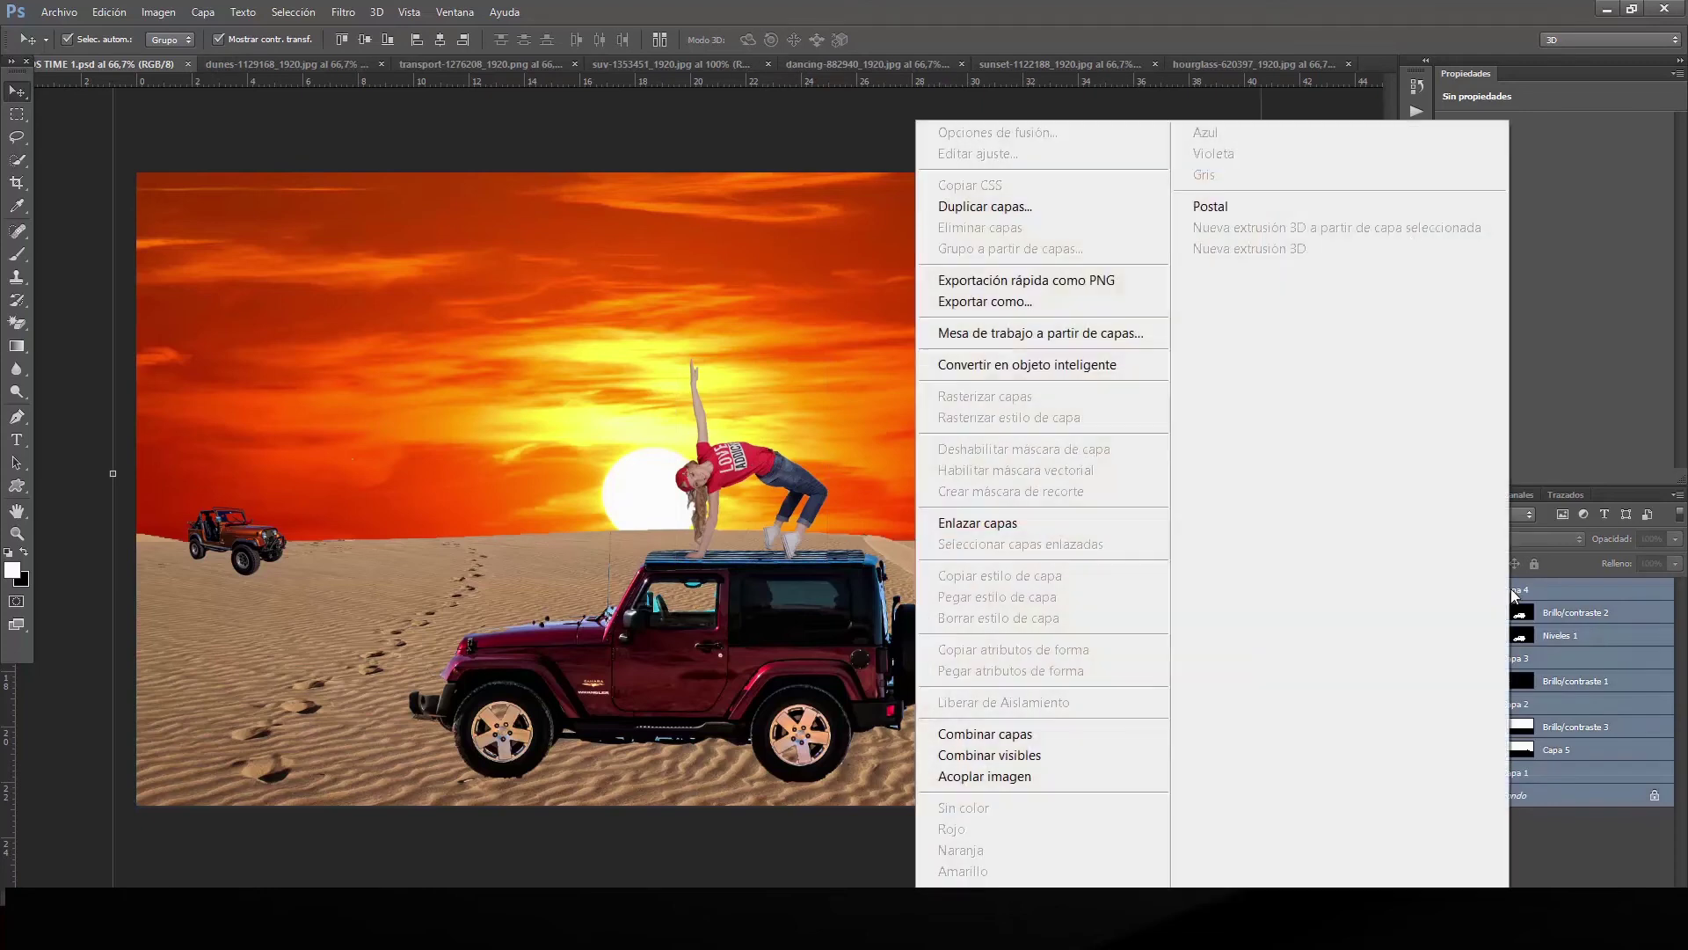
left_click(1059, 734)
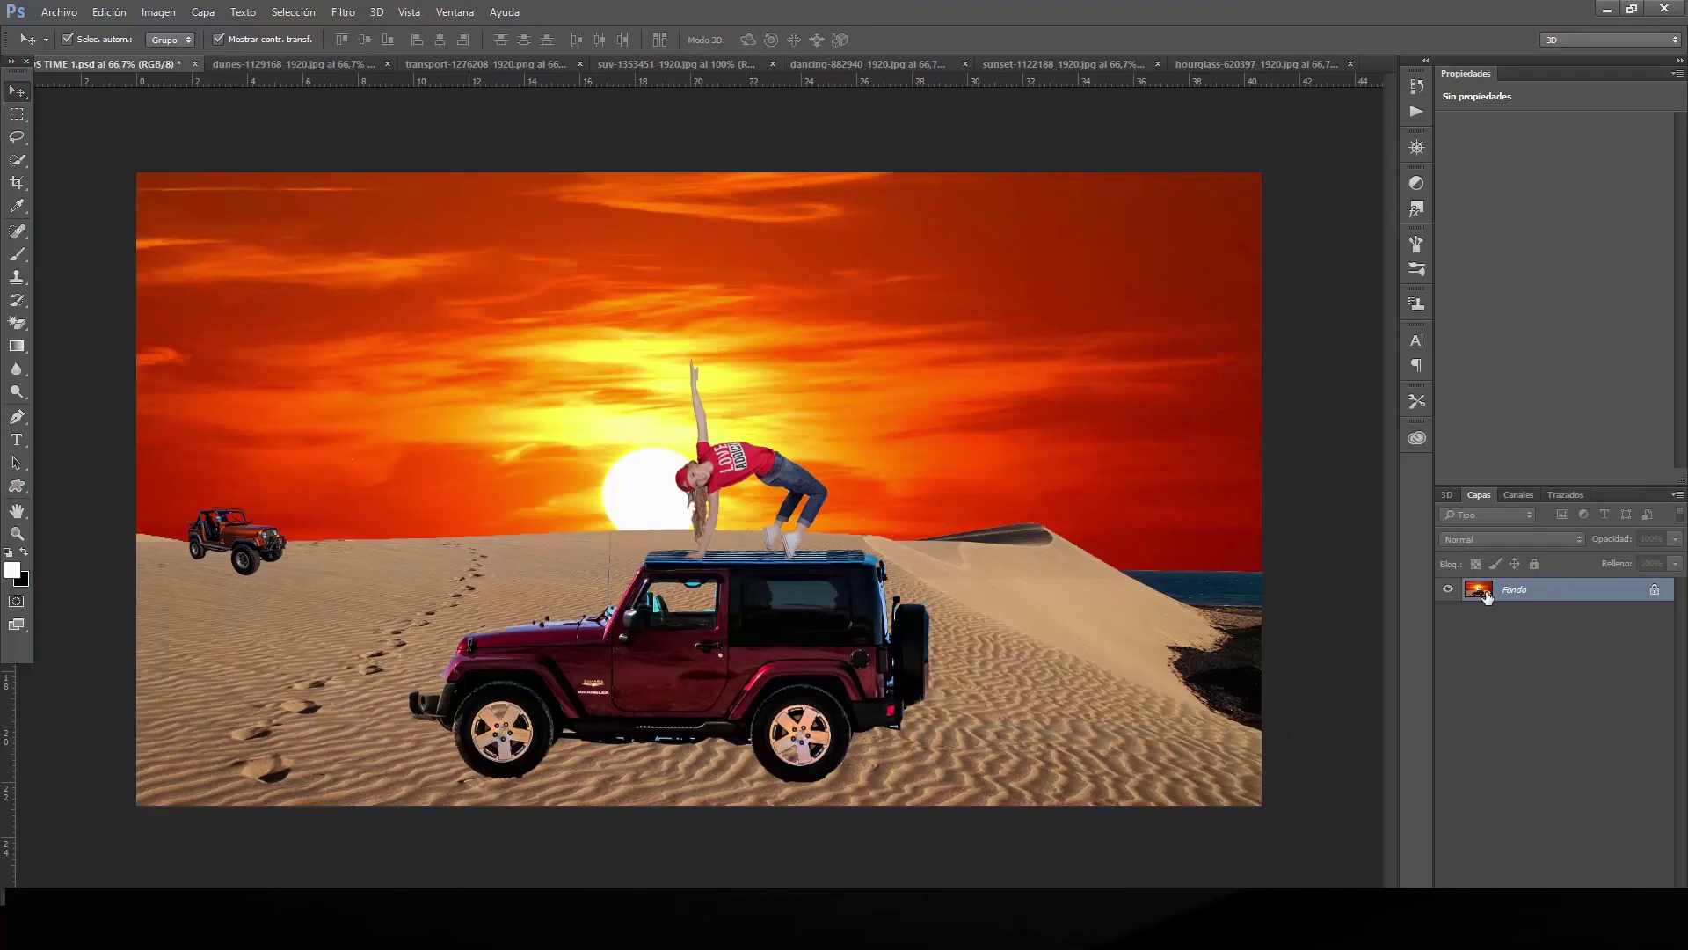
Save the flattened image as SANDS TIME 2.psd.
left_click(59, 12)
left_click(199, 255)
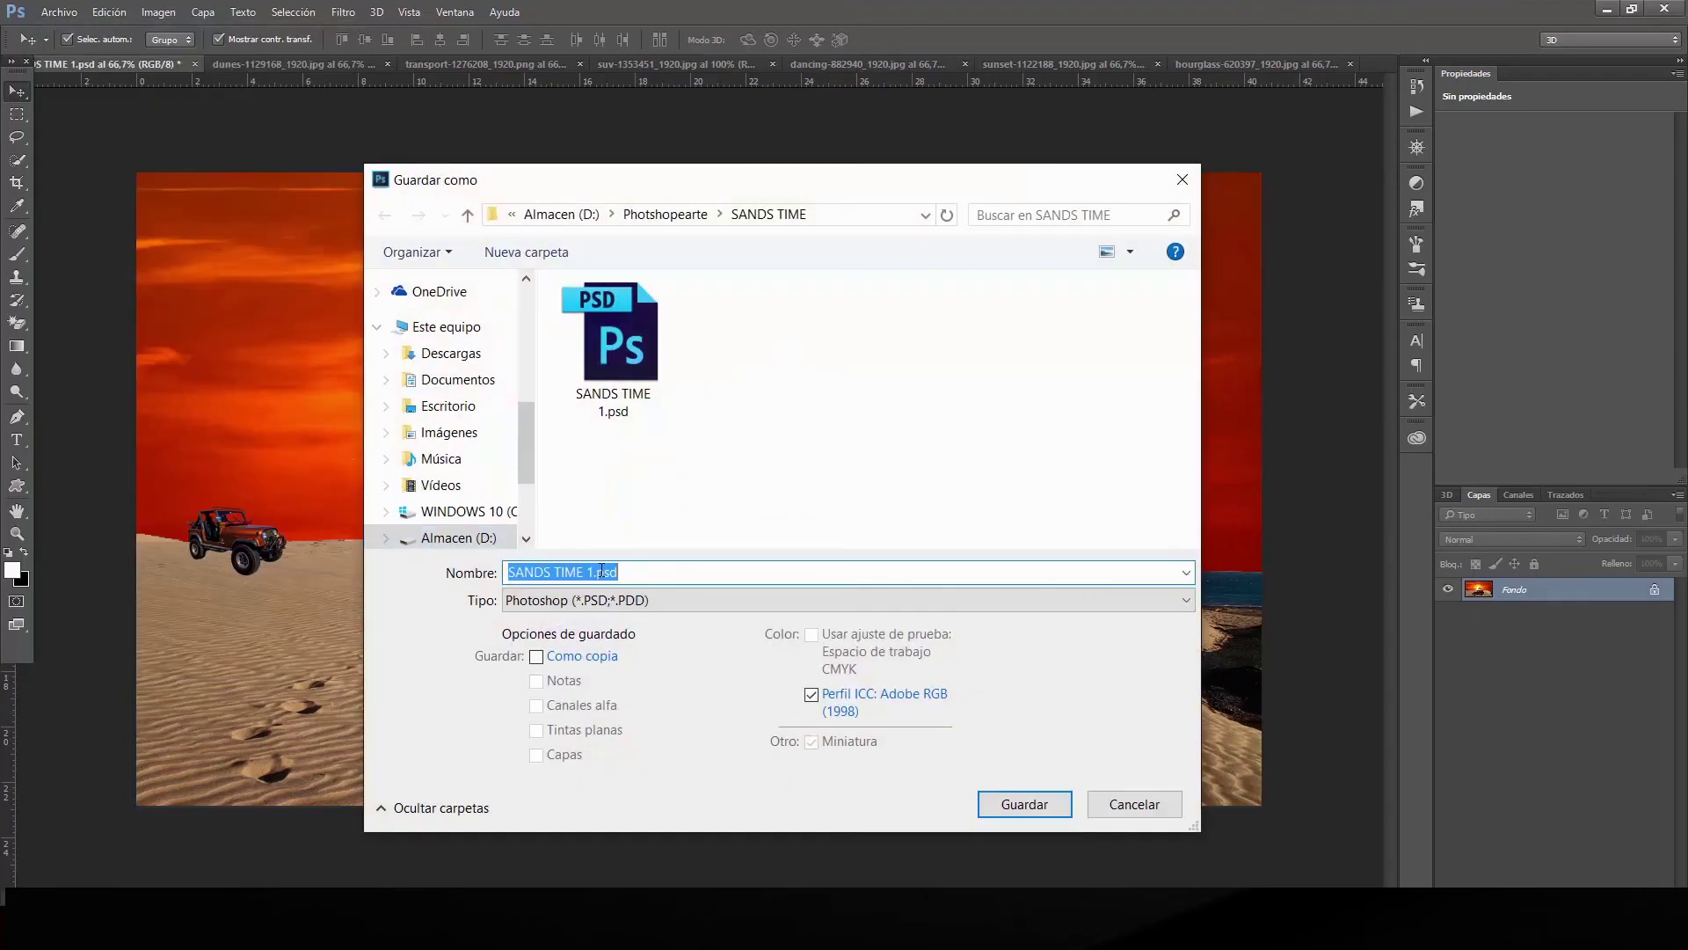
left_click(592, 576)
key("BackSpace")
type("2")
left_click(1020, 806)
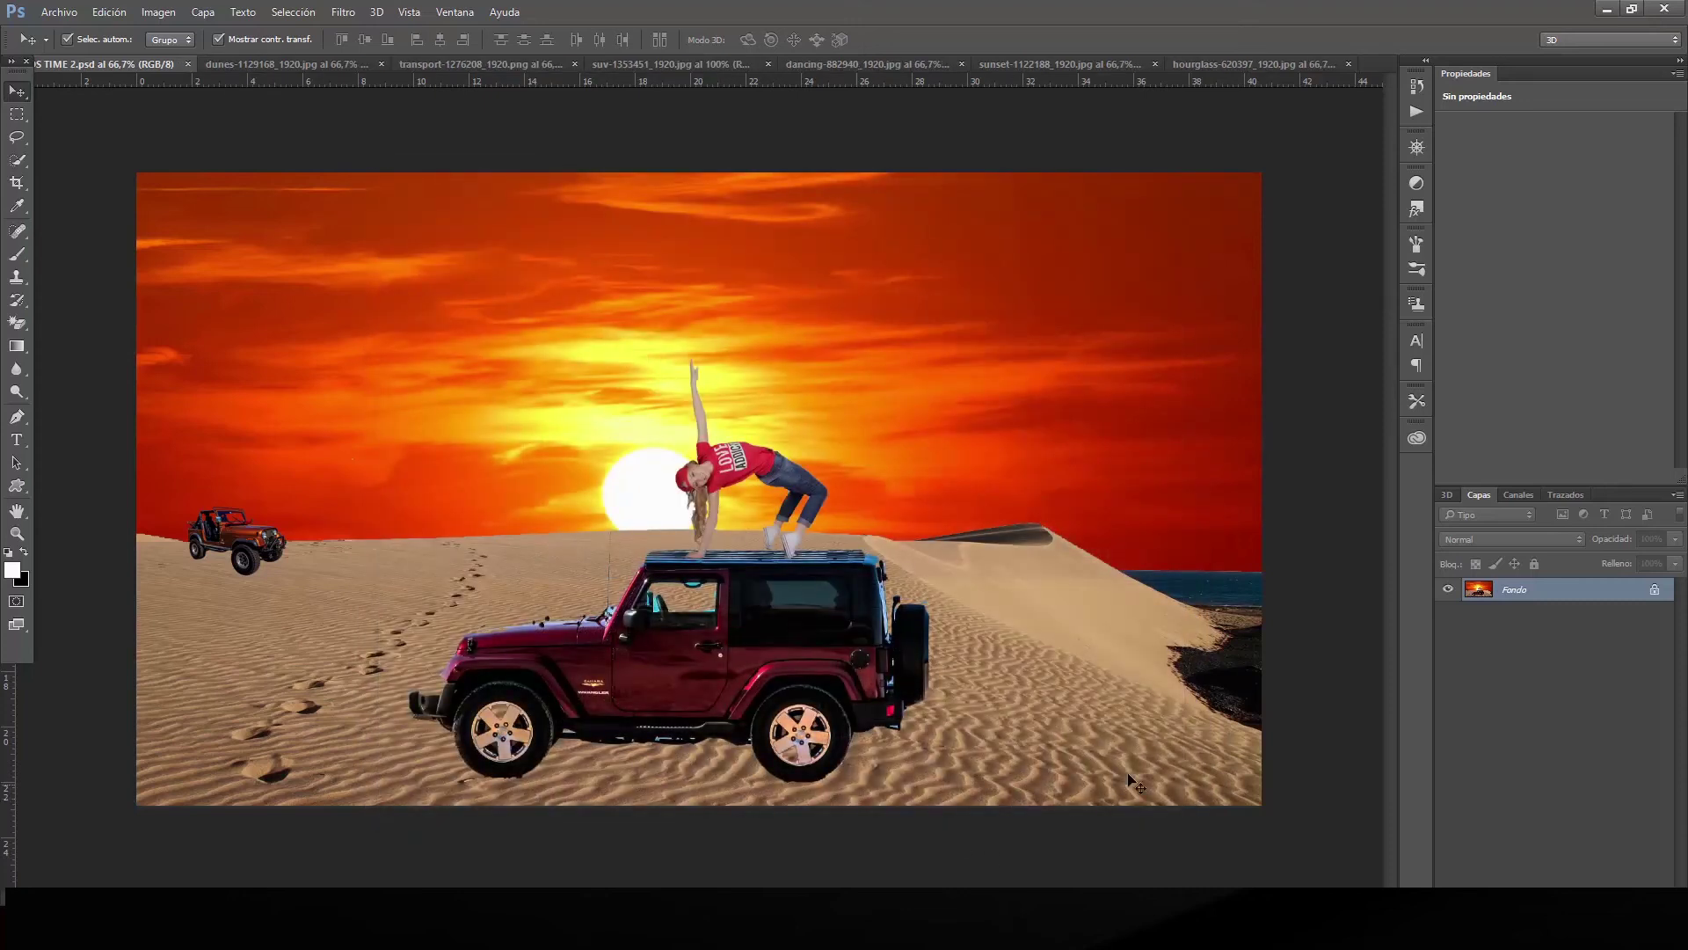
Duplicate Fondo as Fondo copia and wash it out with Levels output black 186.
key("d")
key("g")
right_click(1522, 591)
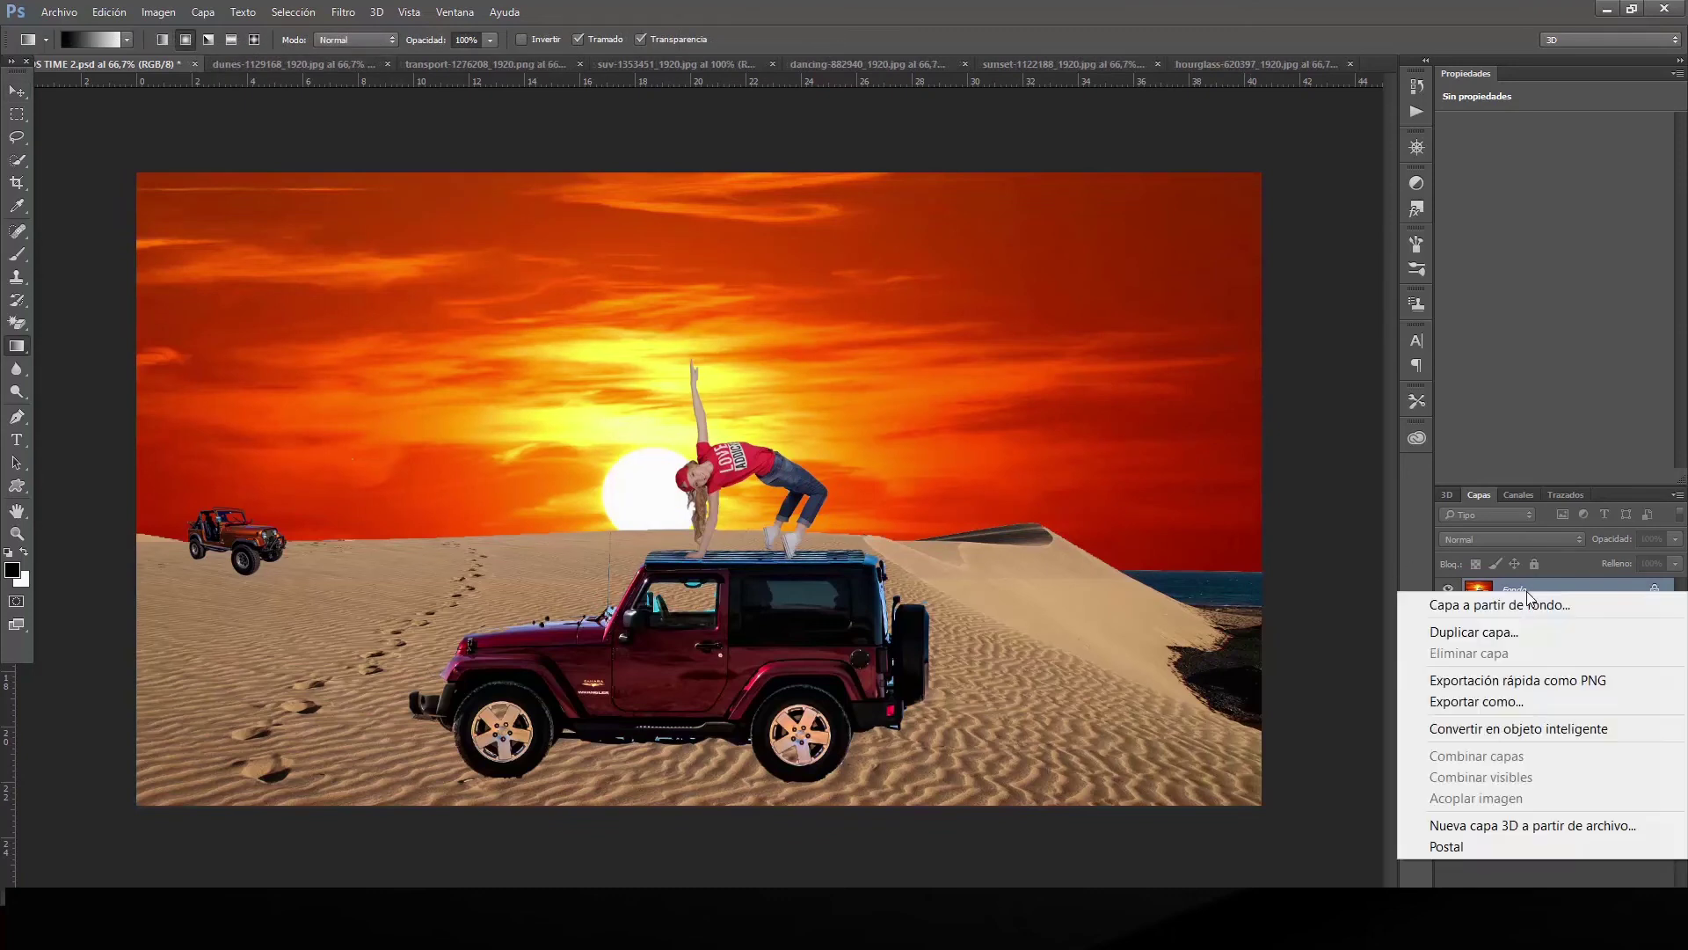
left_click(1524, 635)
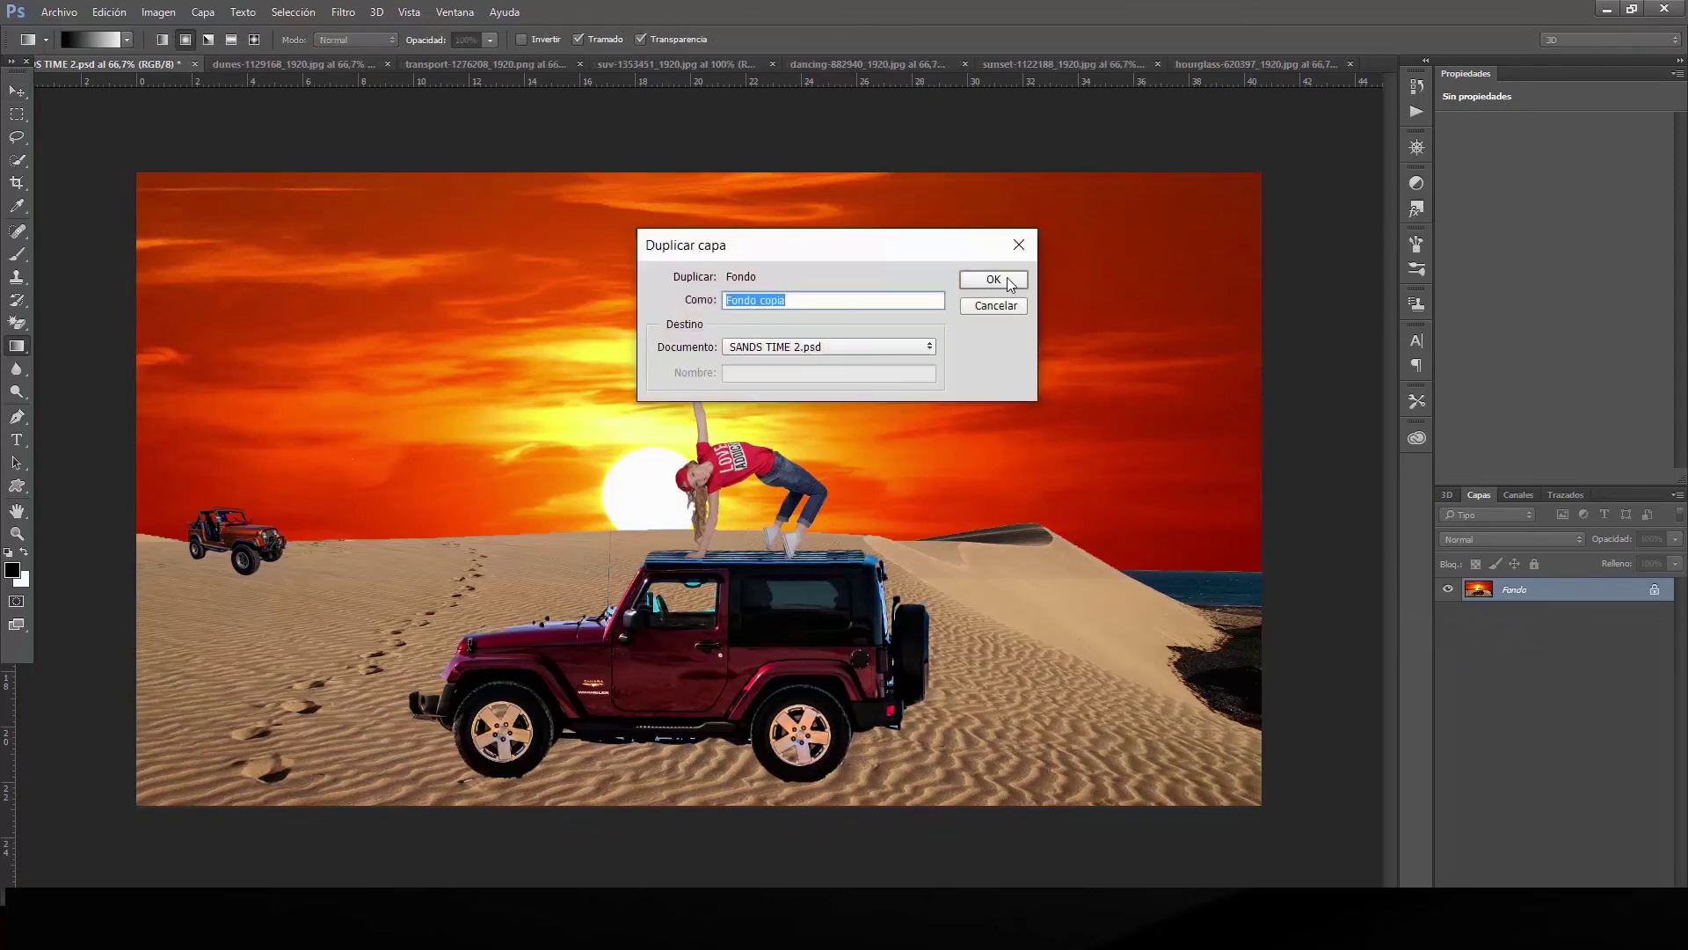
left_click(990, 279)
left_click(159, 13)
mouse_move(176, 66)
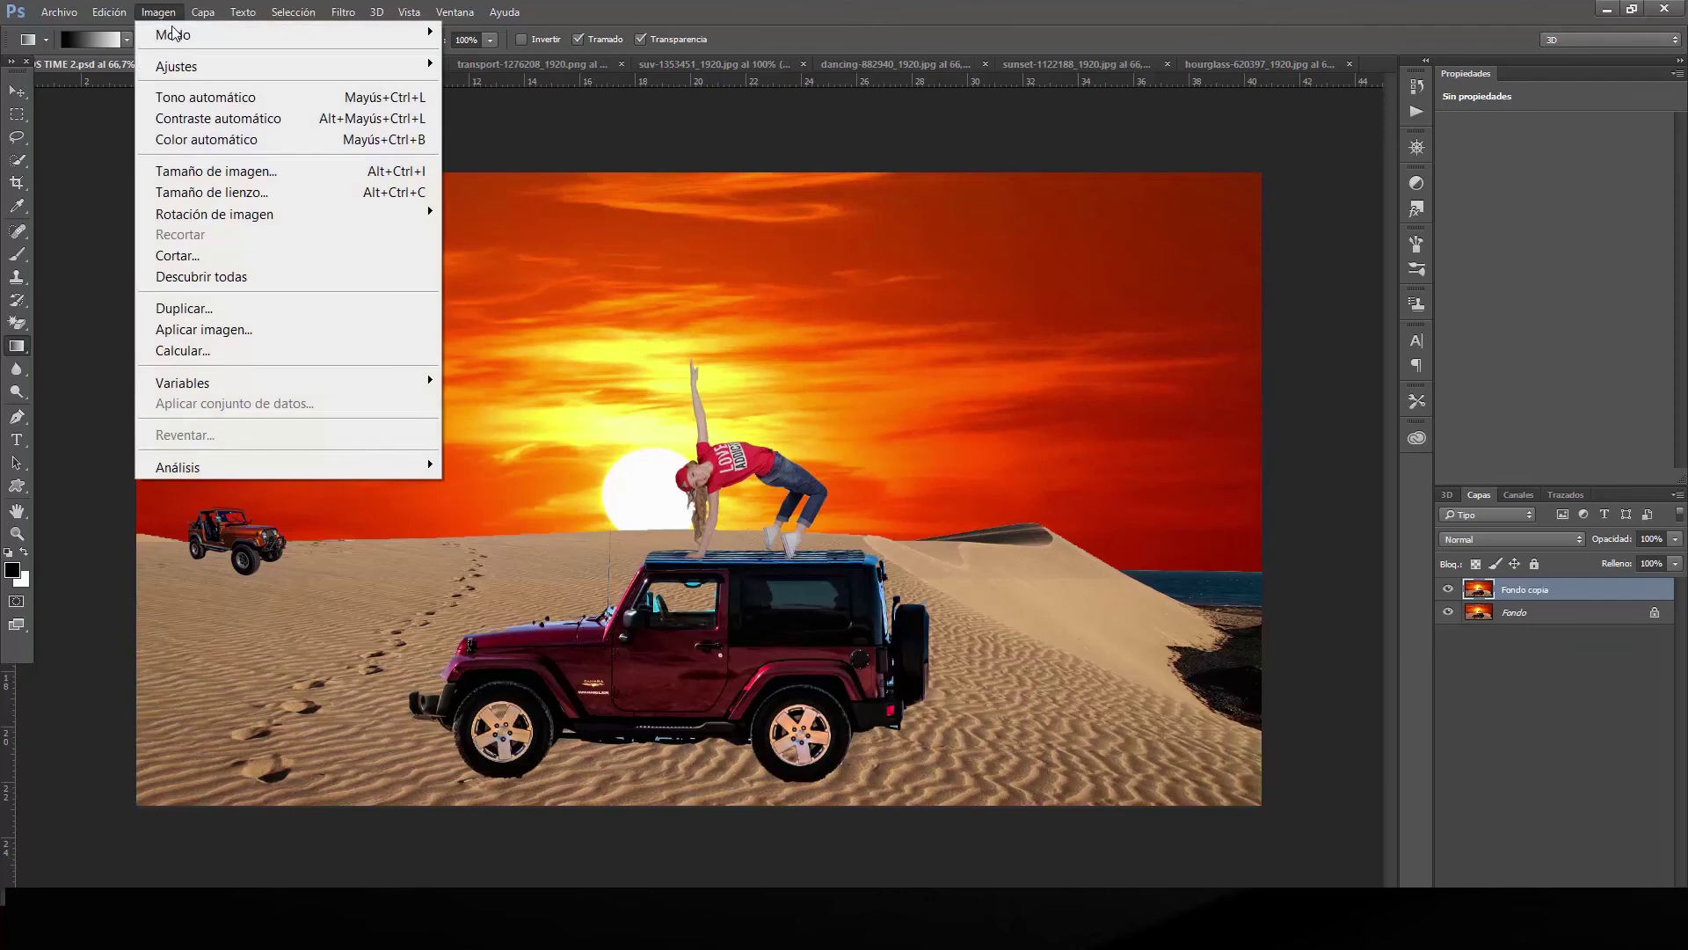
left_click(464, 89)
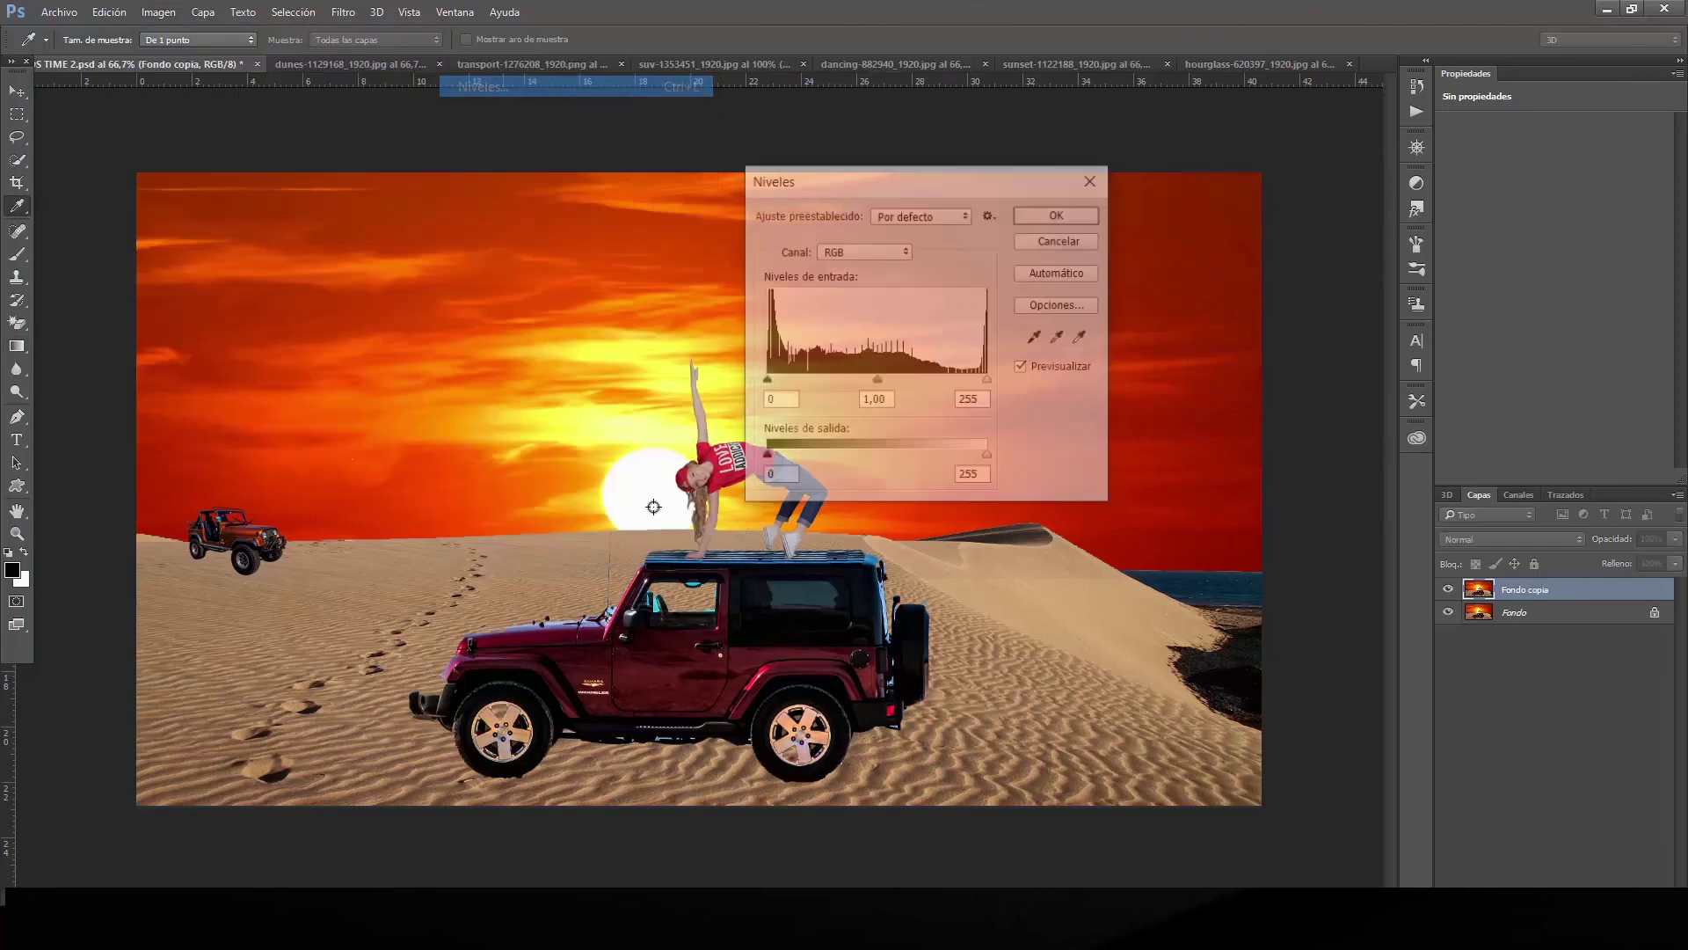
type("18")
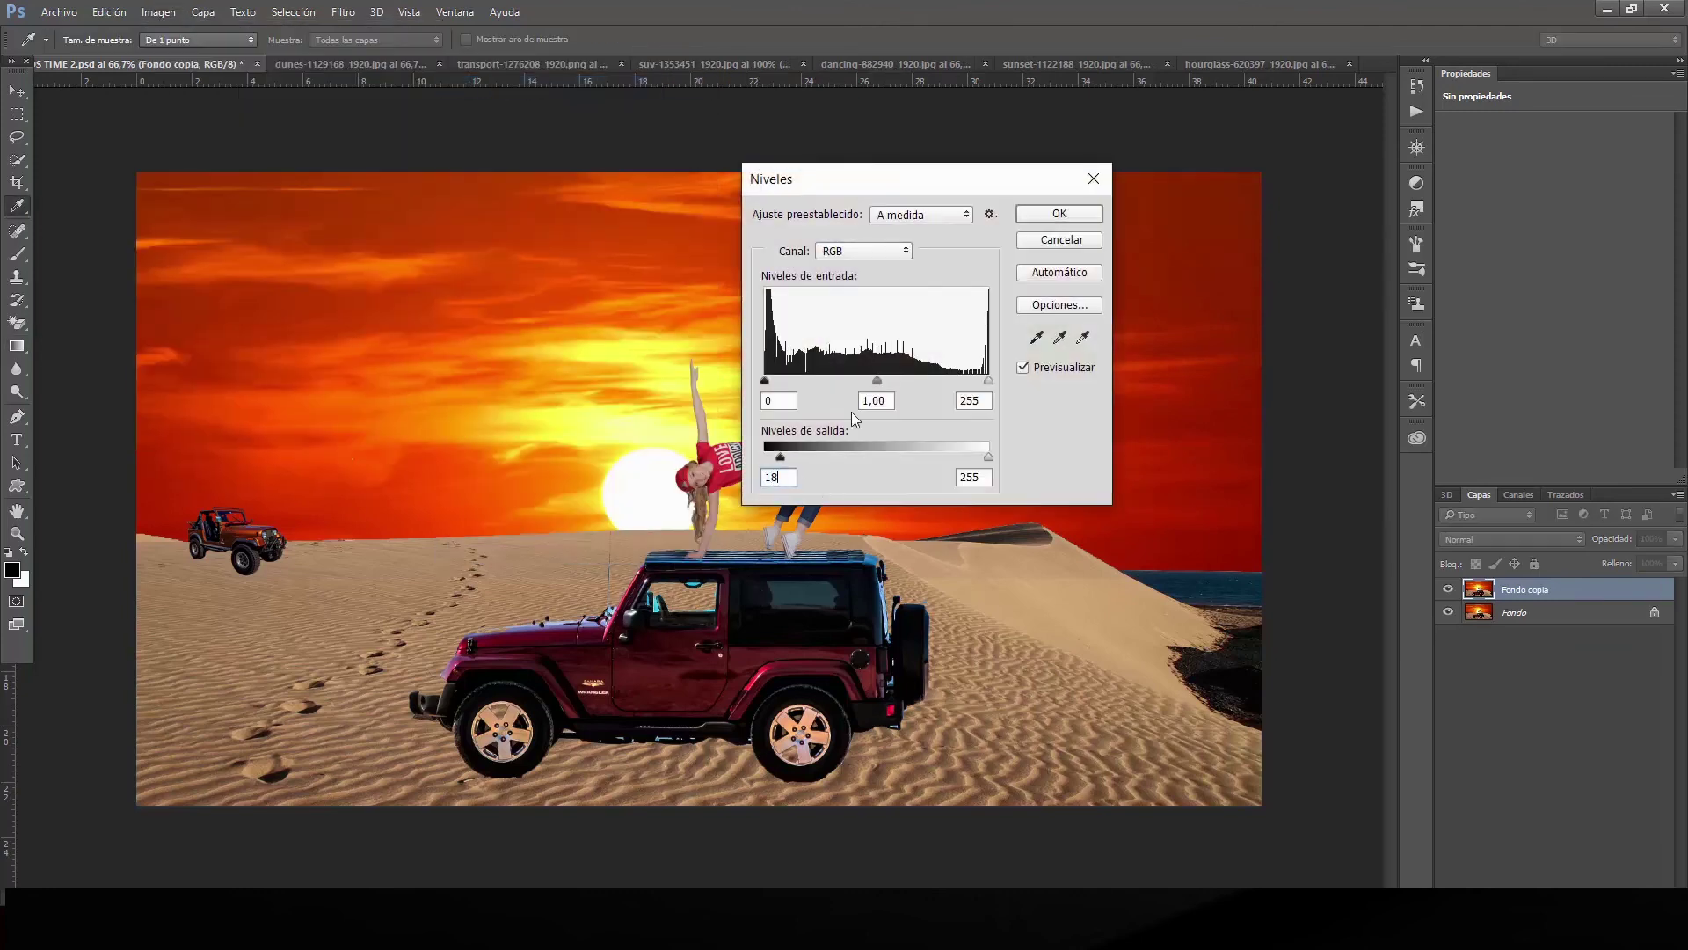
type("6")
left_click(1073, 211)
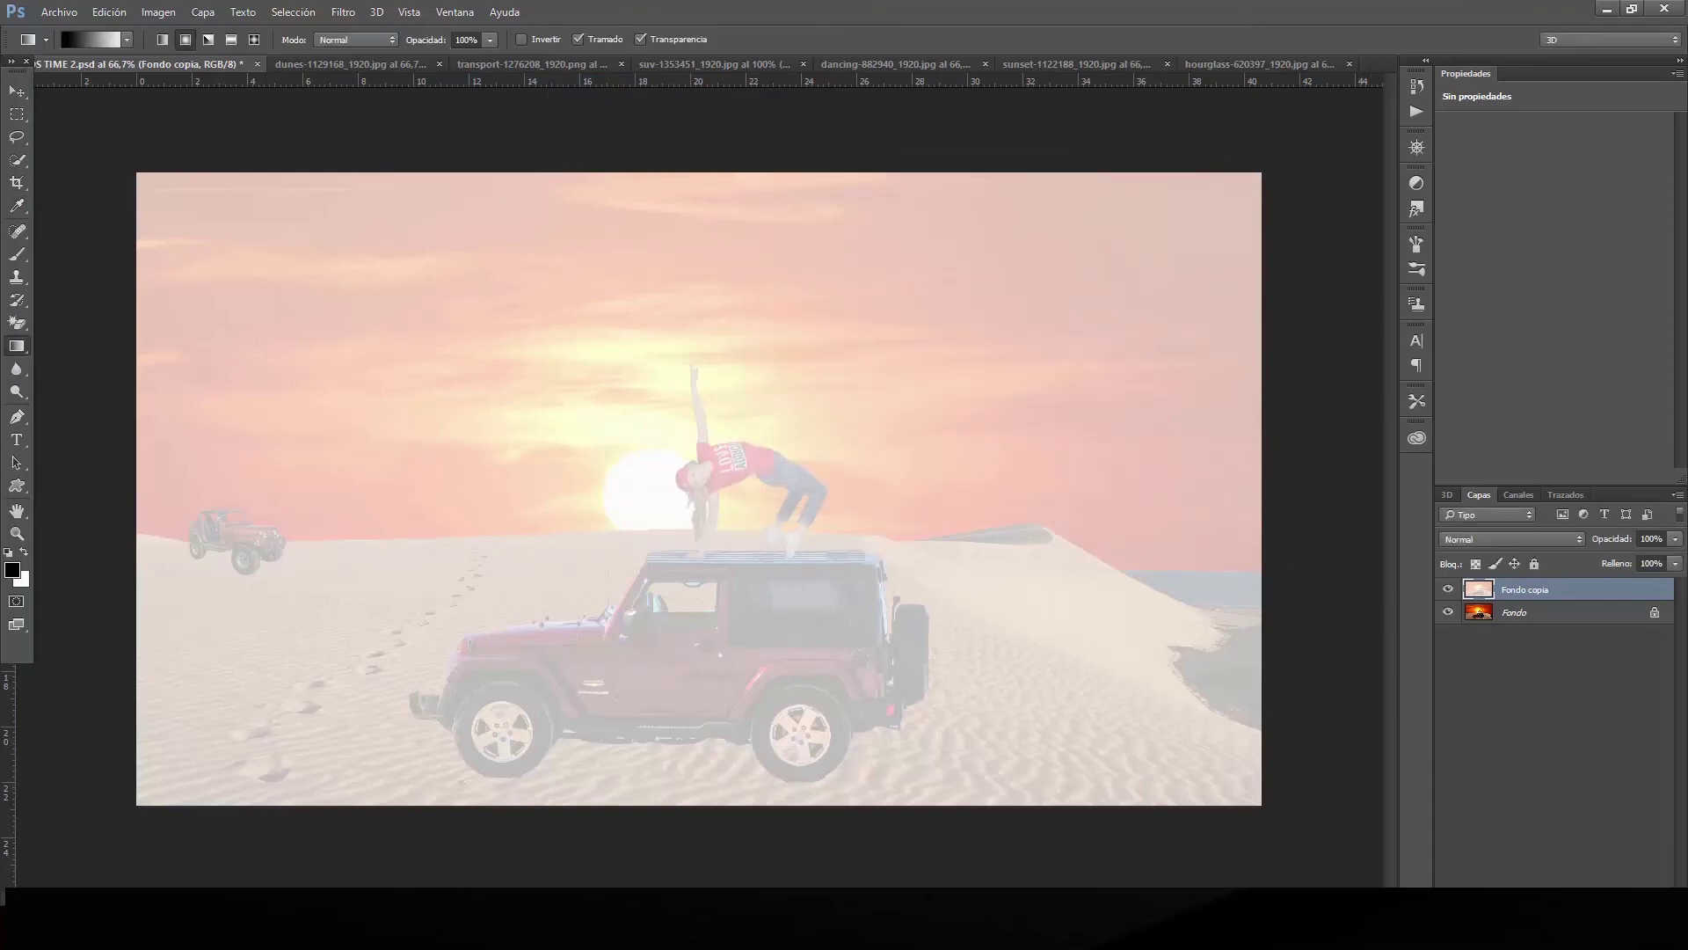
Add a layer mask to Fondo copia and fill it with a bottom-to-top black-to-white gradient.
left_click(1583, 879)
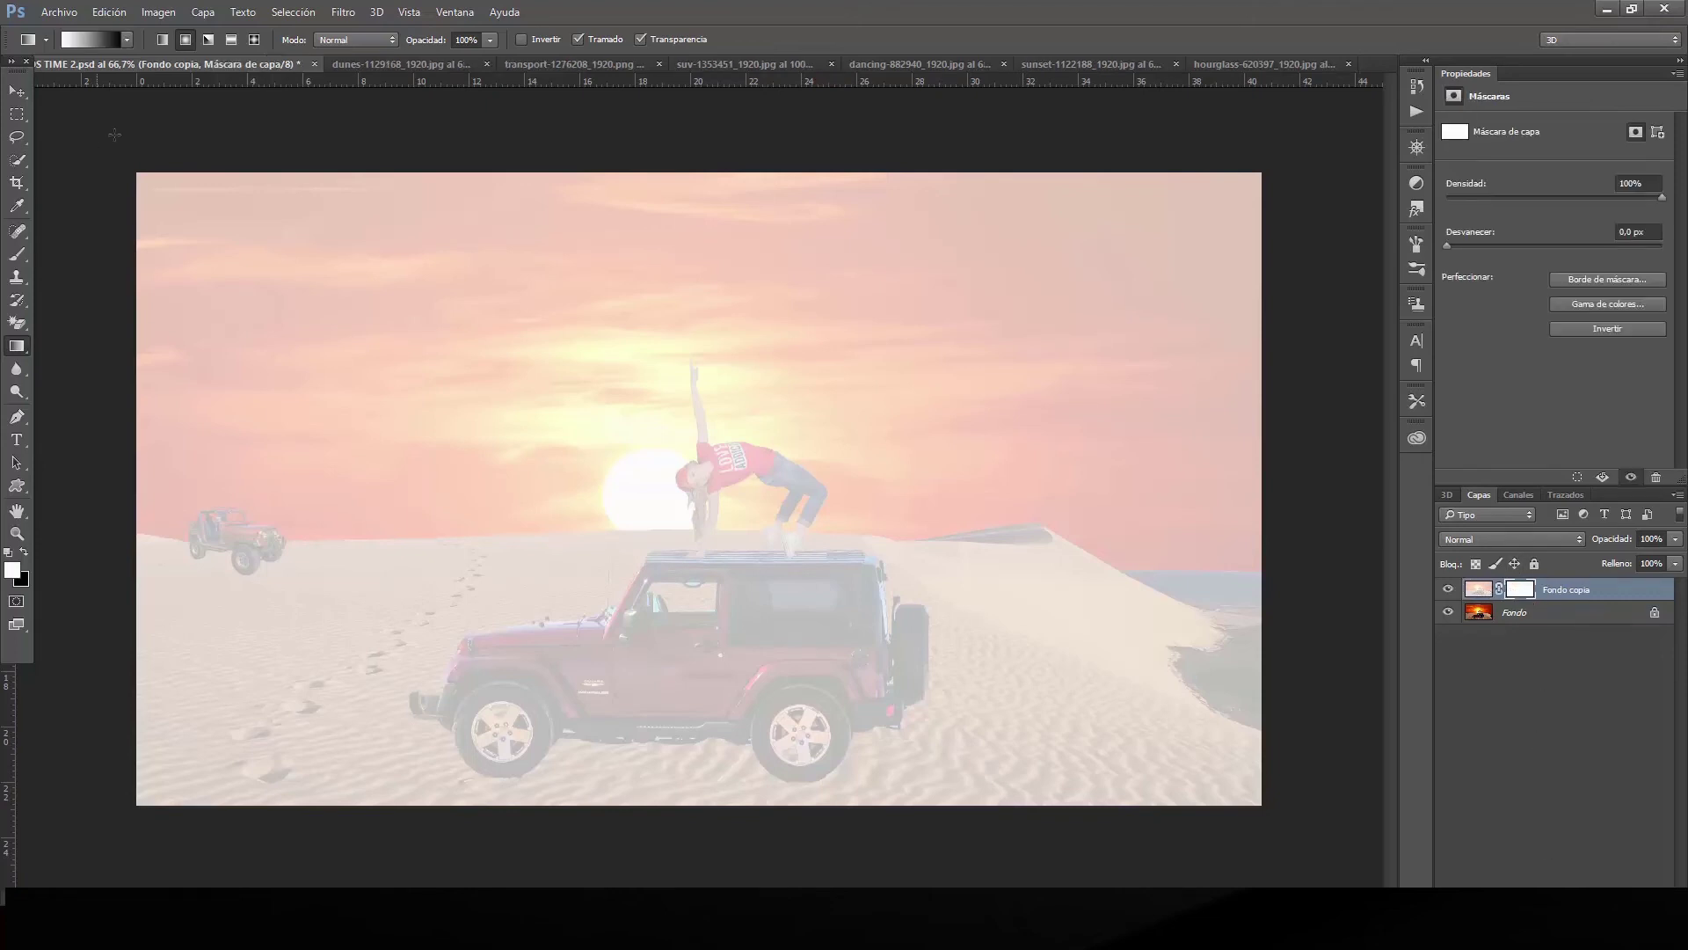
left_click(24, 554)
left_click(126, 40)
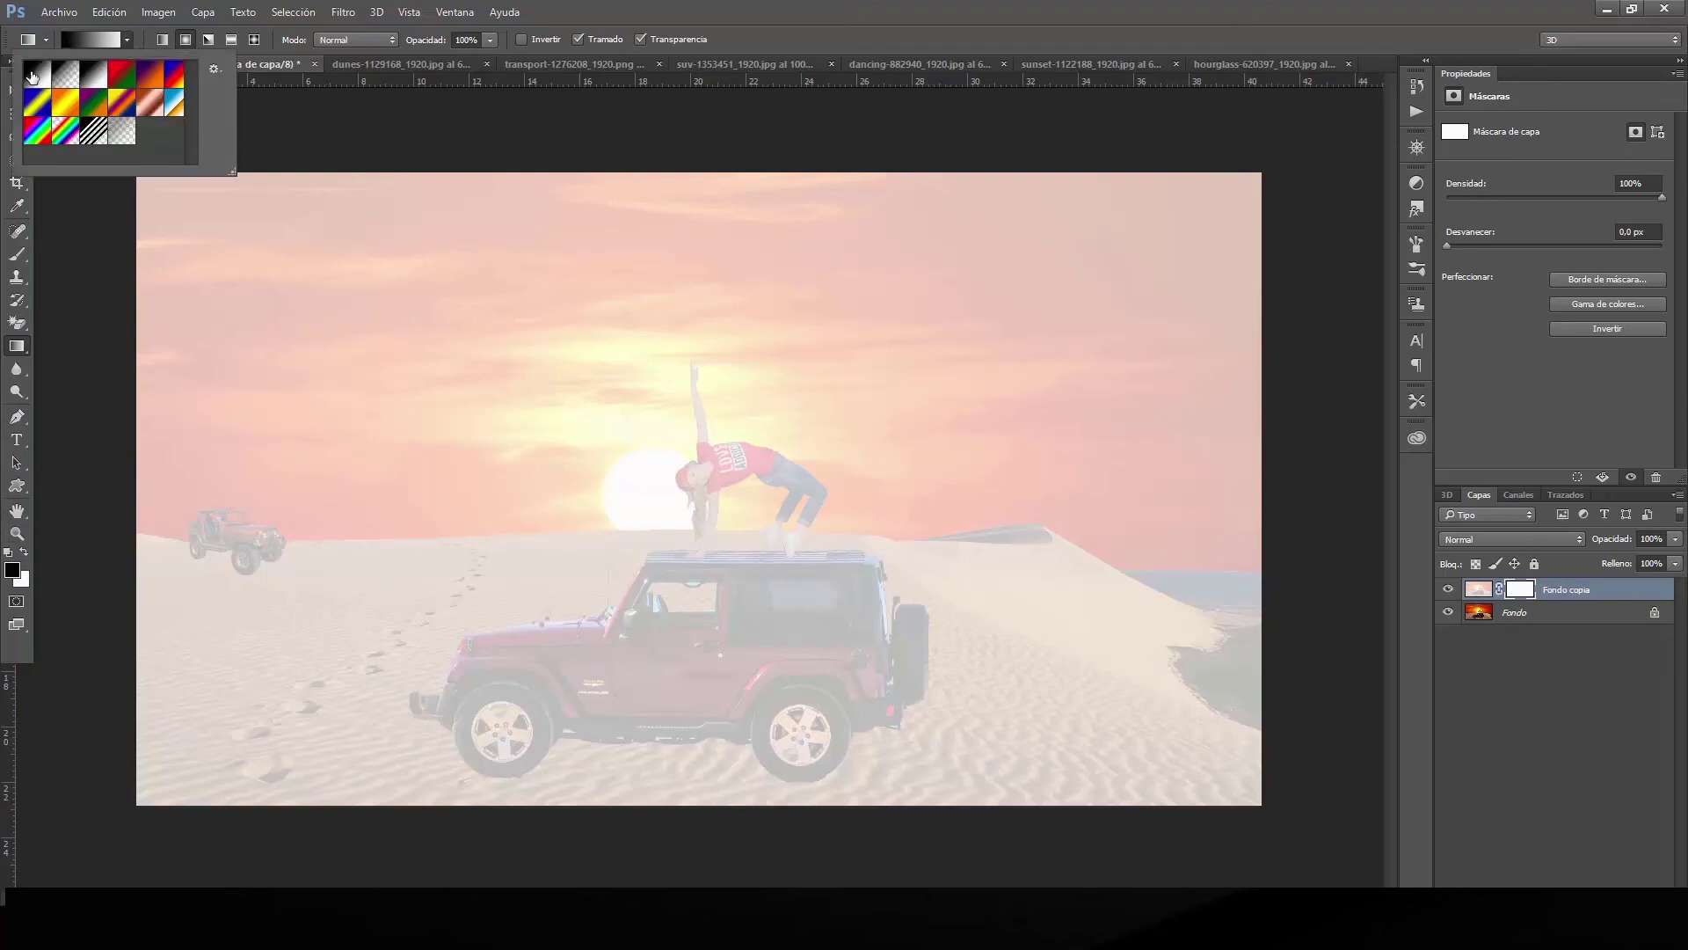
double_click(35, 77)
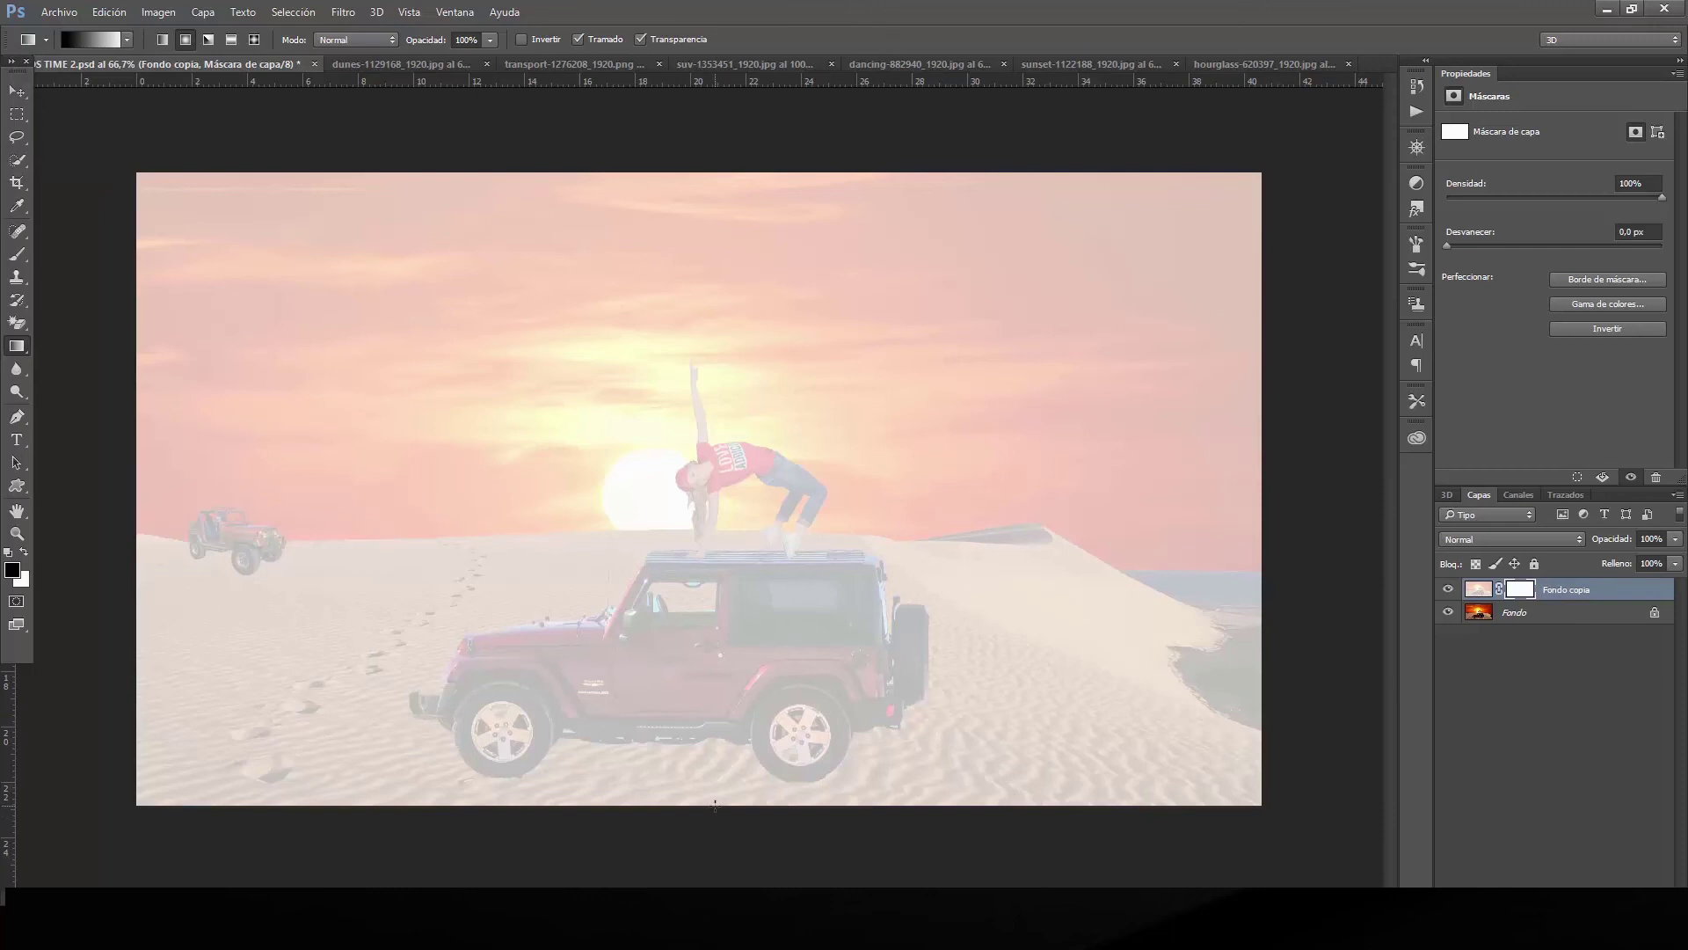
left_click_drag(715, 804, 717, 175)
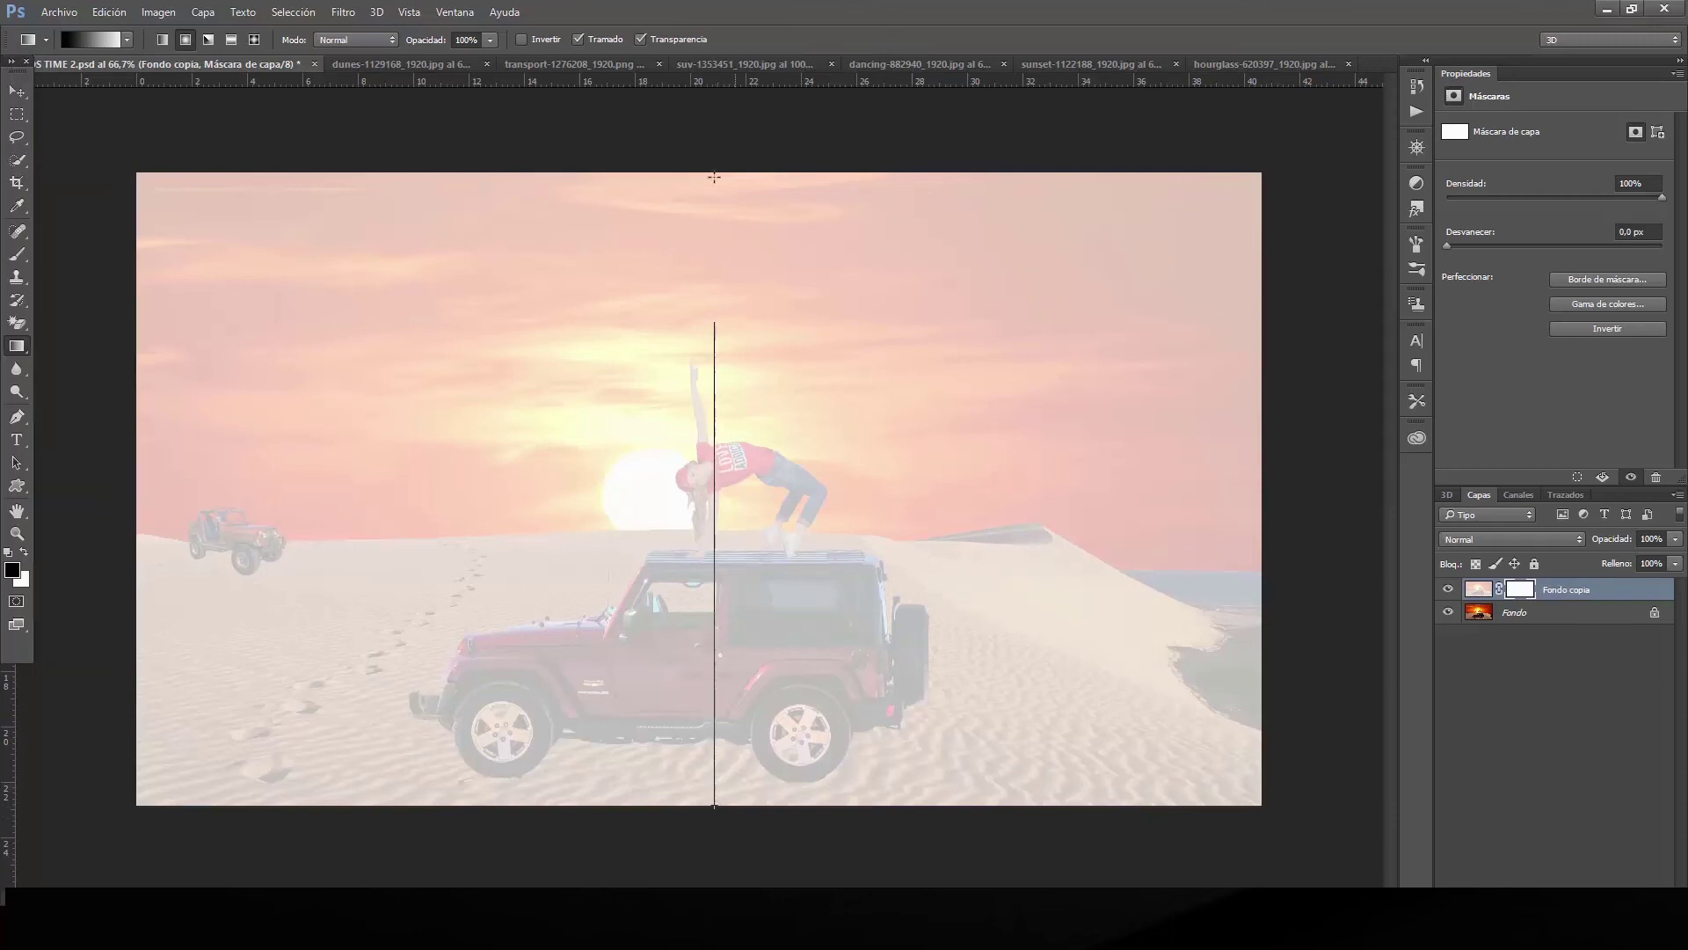
left_click_drag(717, 171, 718, 175)
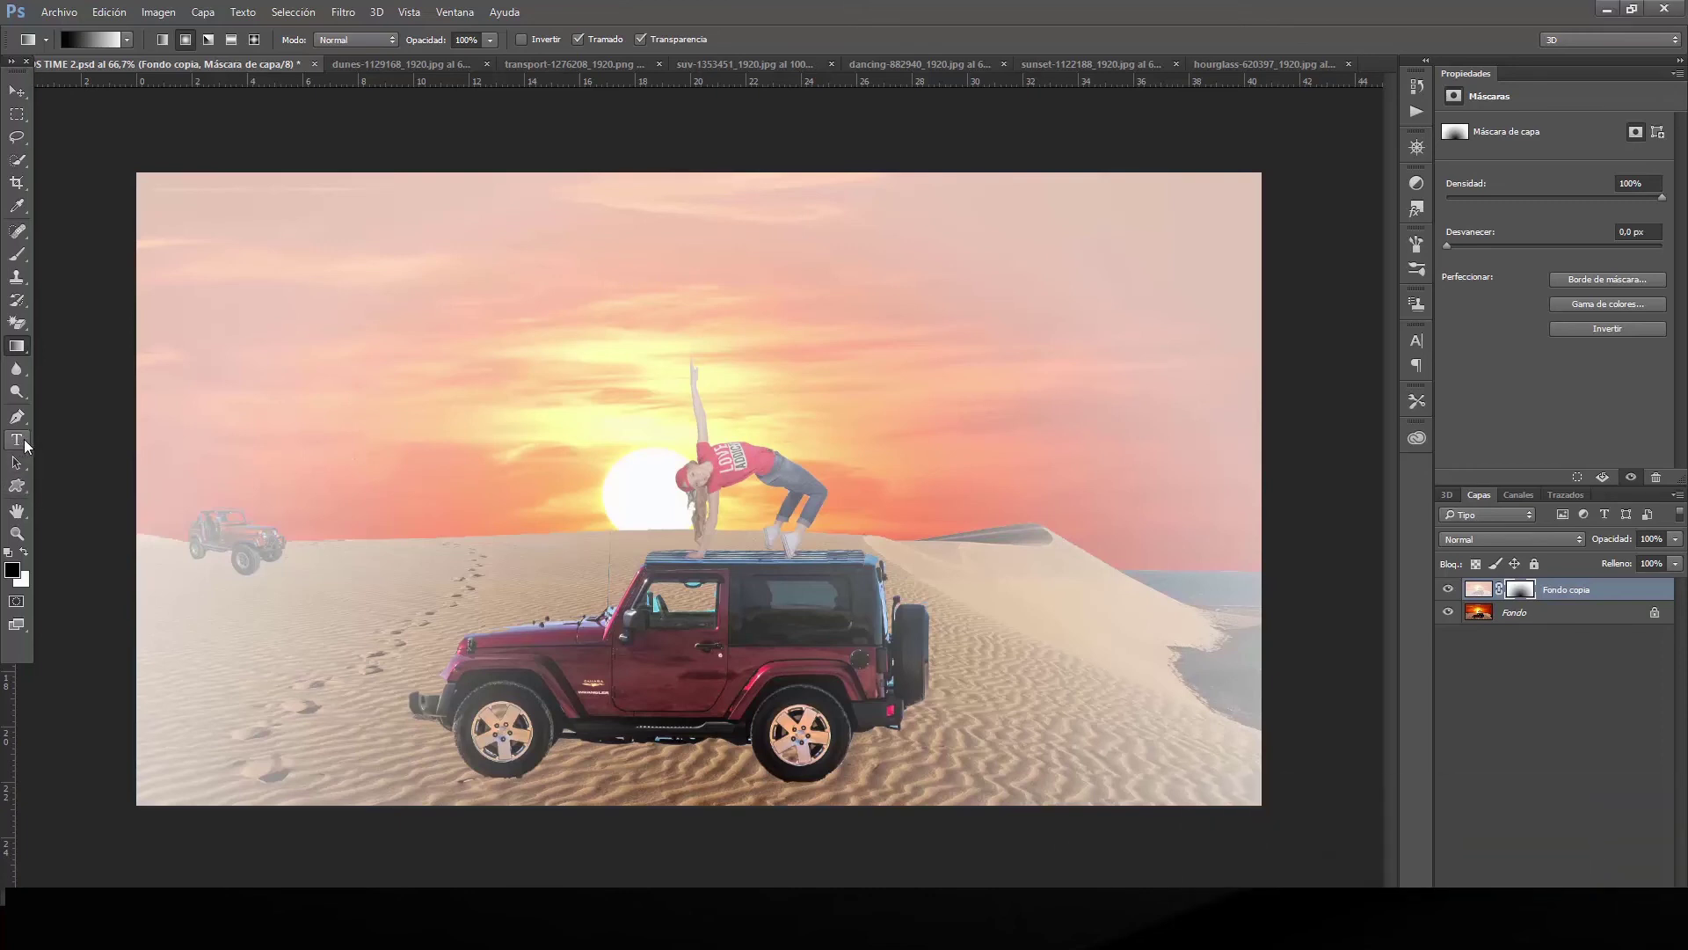
Type the white title 'SANDS TIME' in the upper-left sky.
left_click(24, 553)
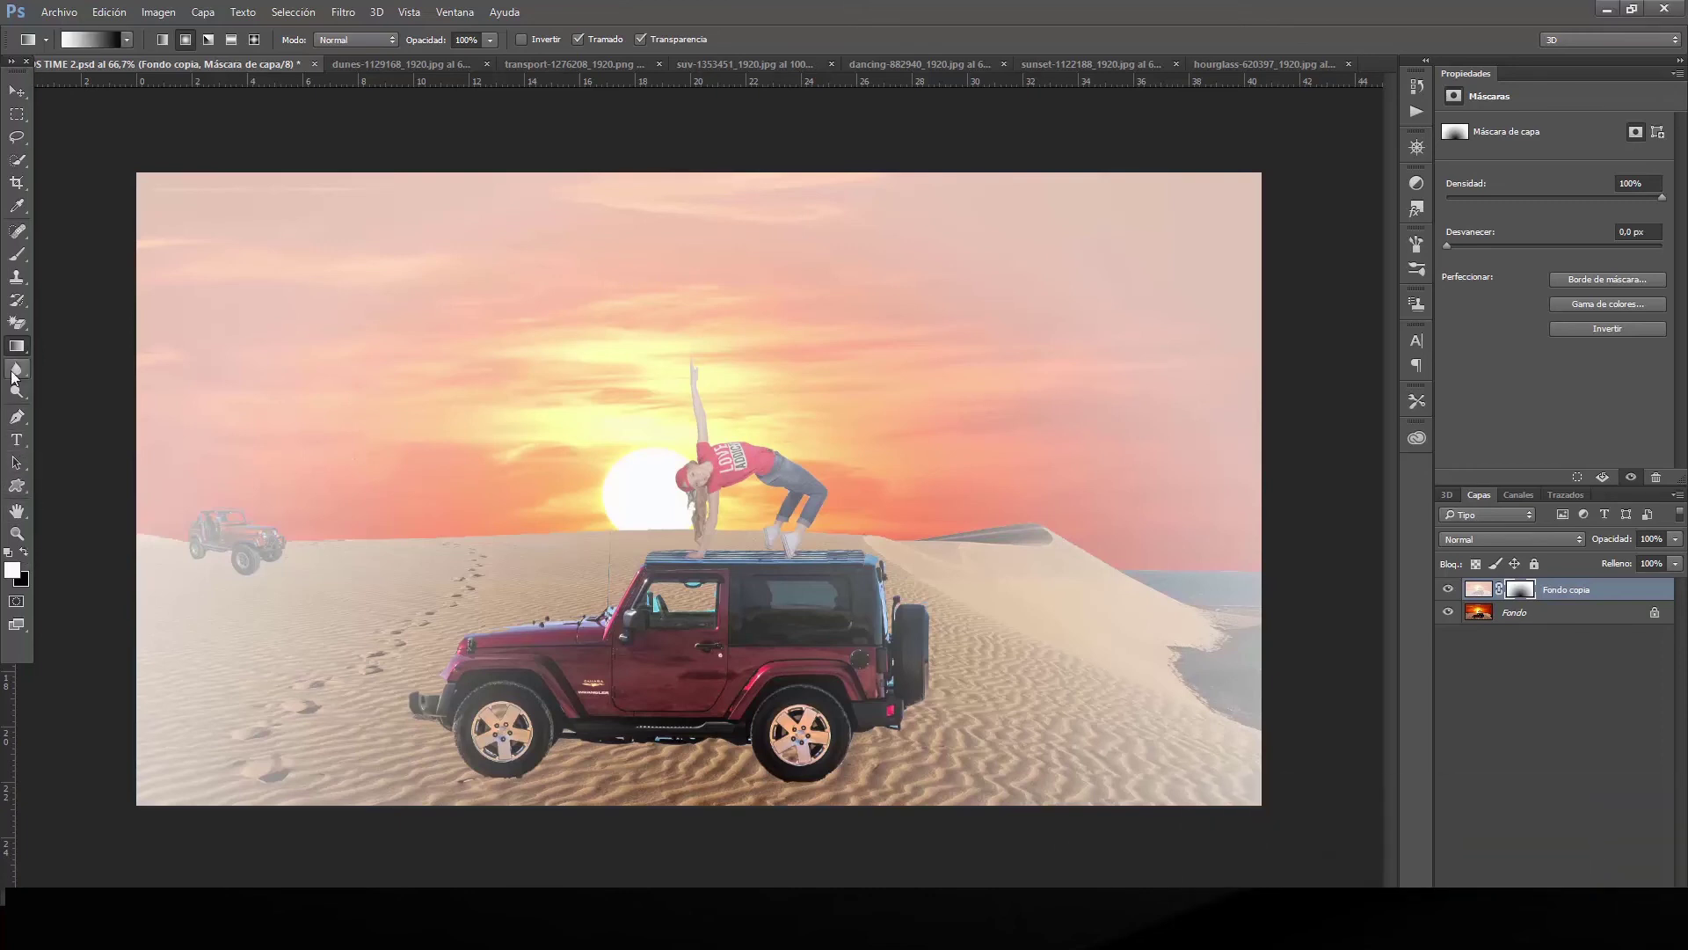
left_click(17, 439)
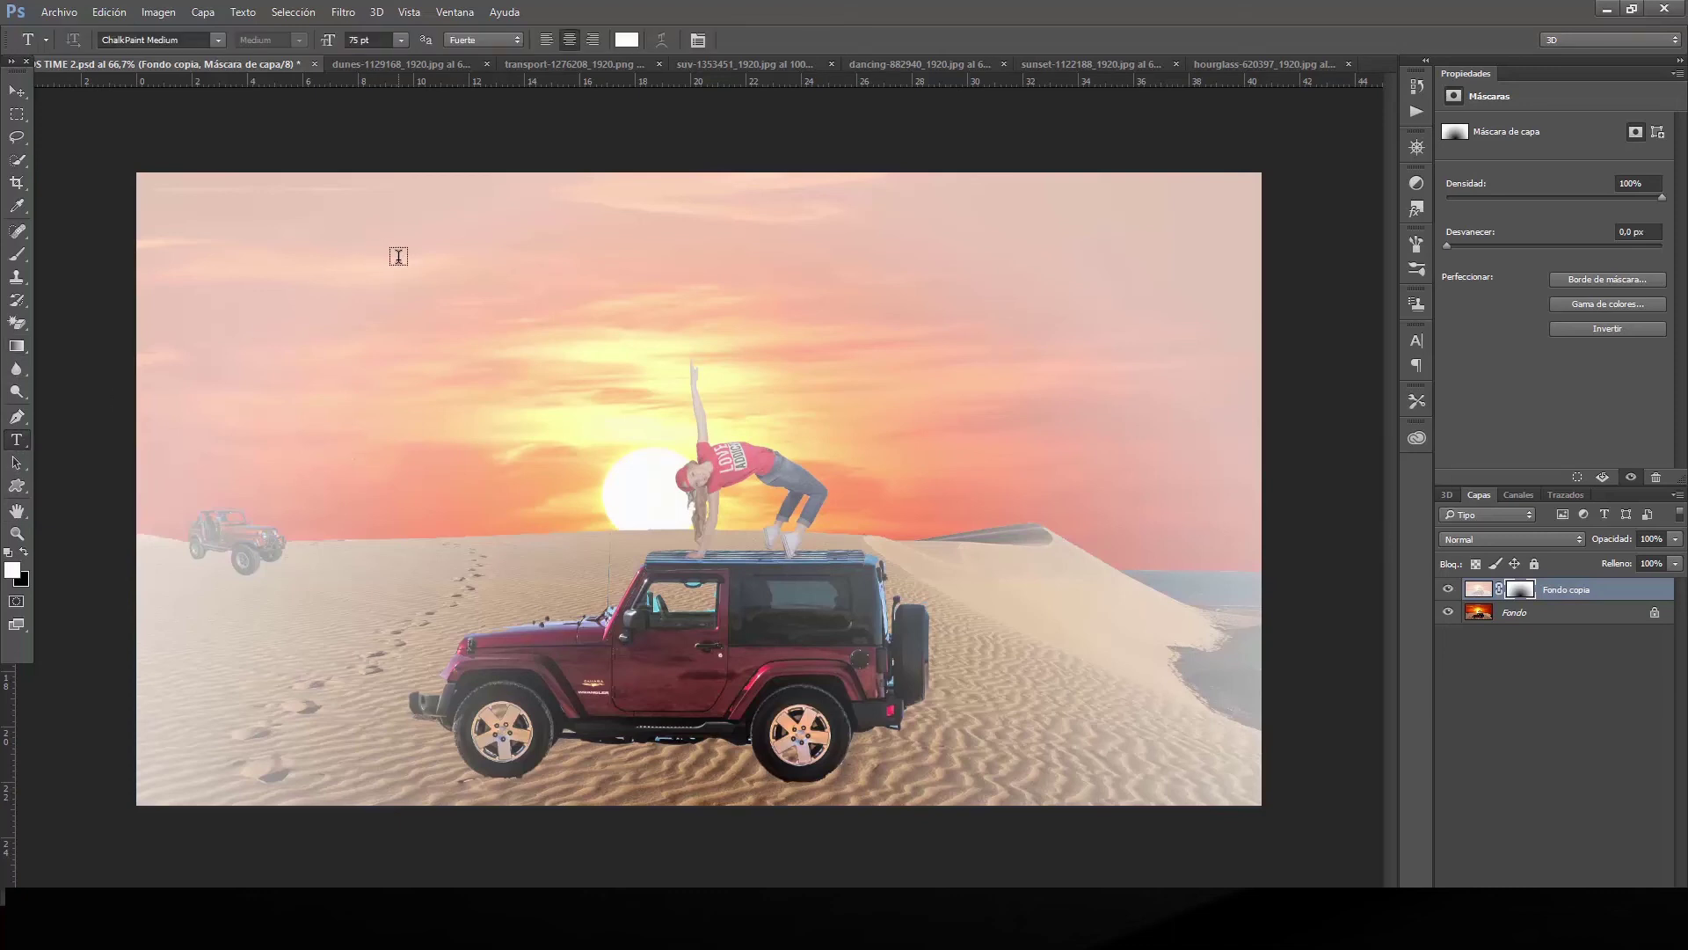
left_click(398, 256)
type("SANDS TIME")
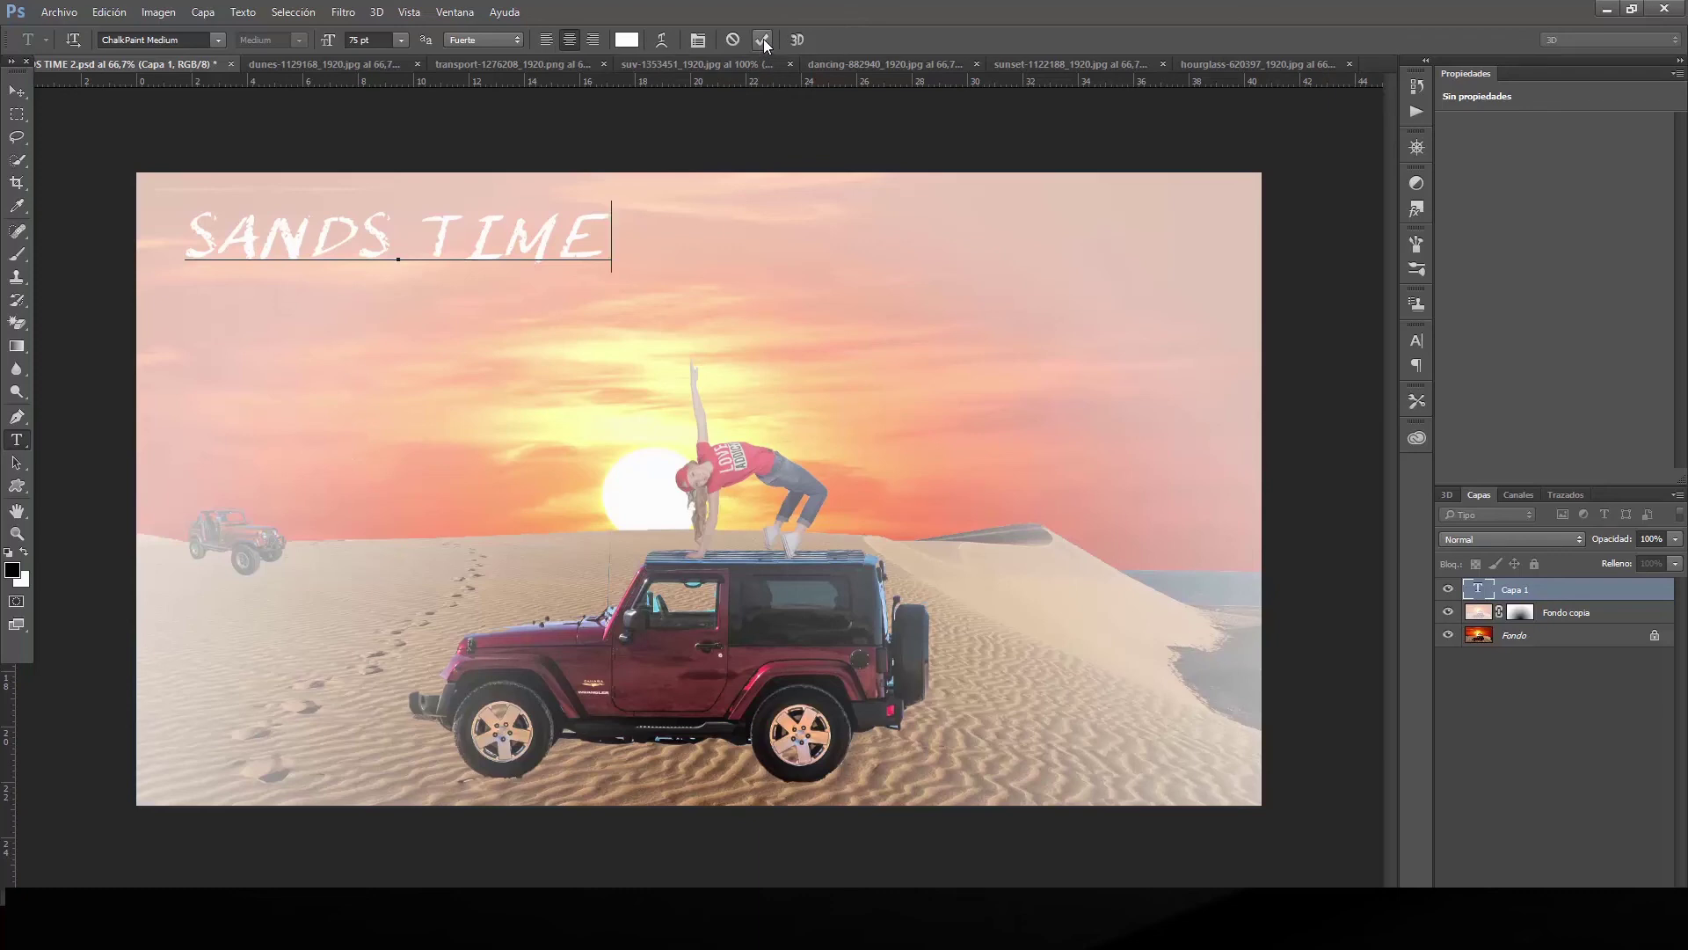
left_click(764, 40)
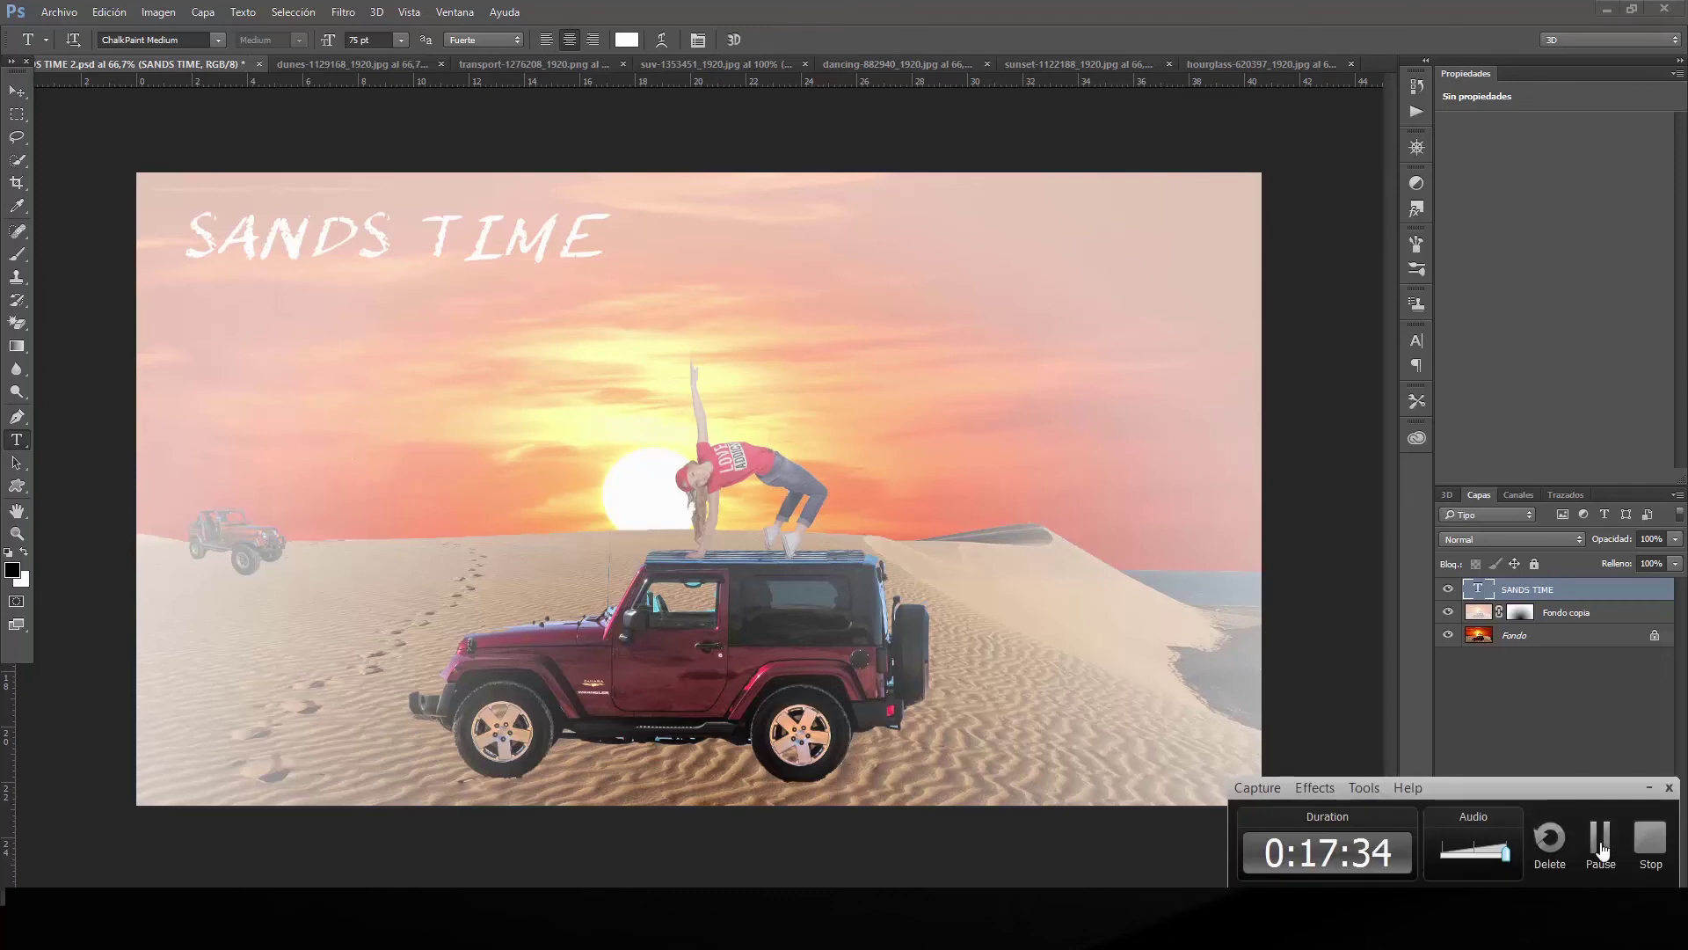
Move the SANDS TIME title to the horizontal centre near the top.
left_click(1600, 840)
left_click(16, 88)
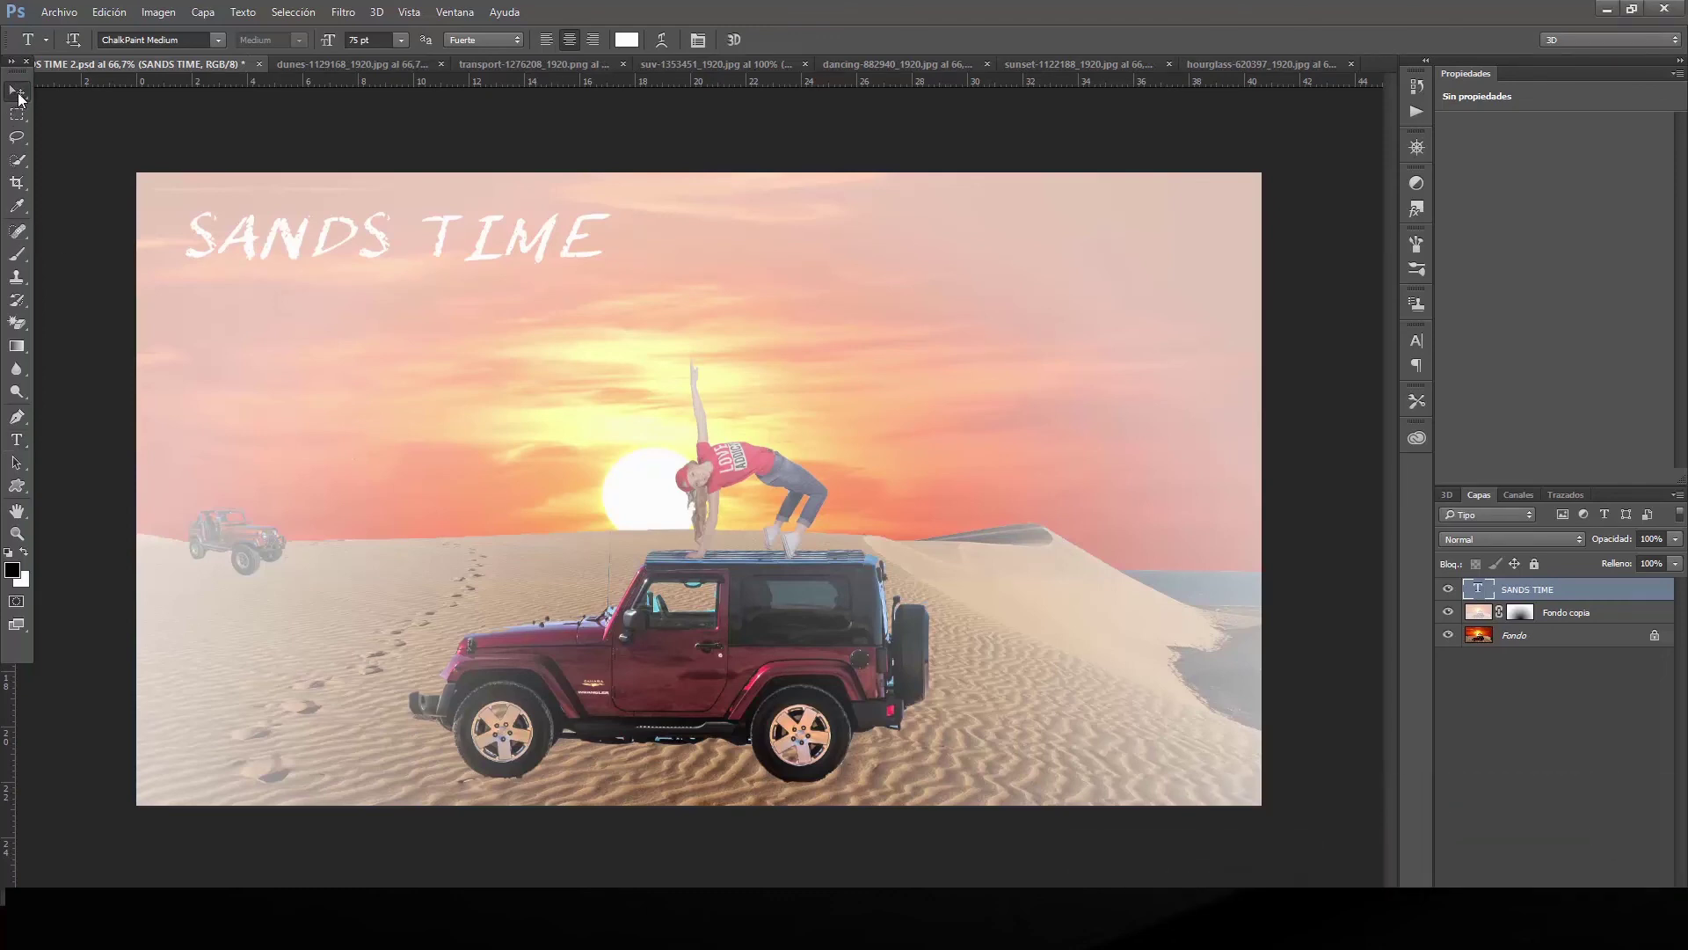
left_click_drag(348, 246, 649, 276)
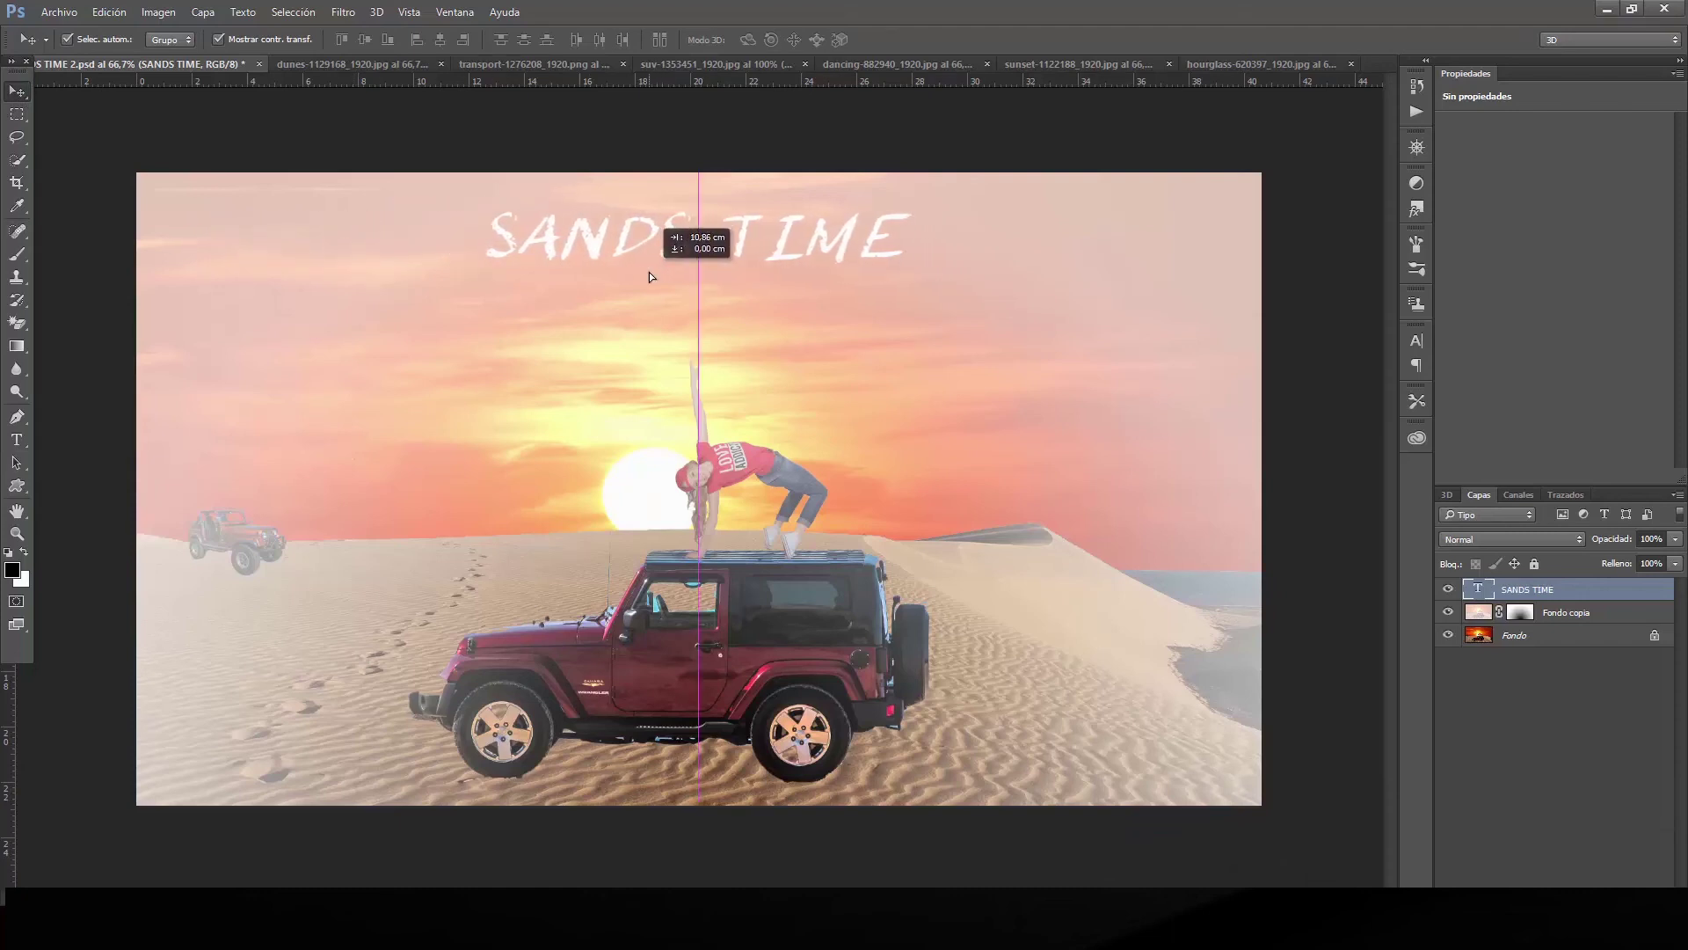
left_click_drag(649, 271, 645, 273)
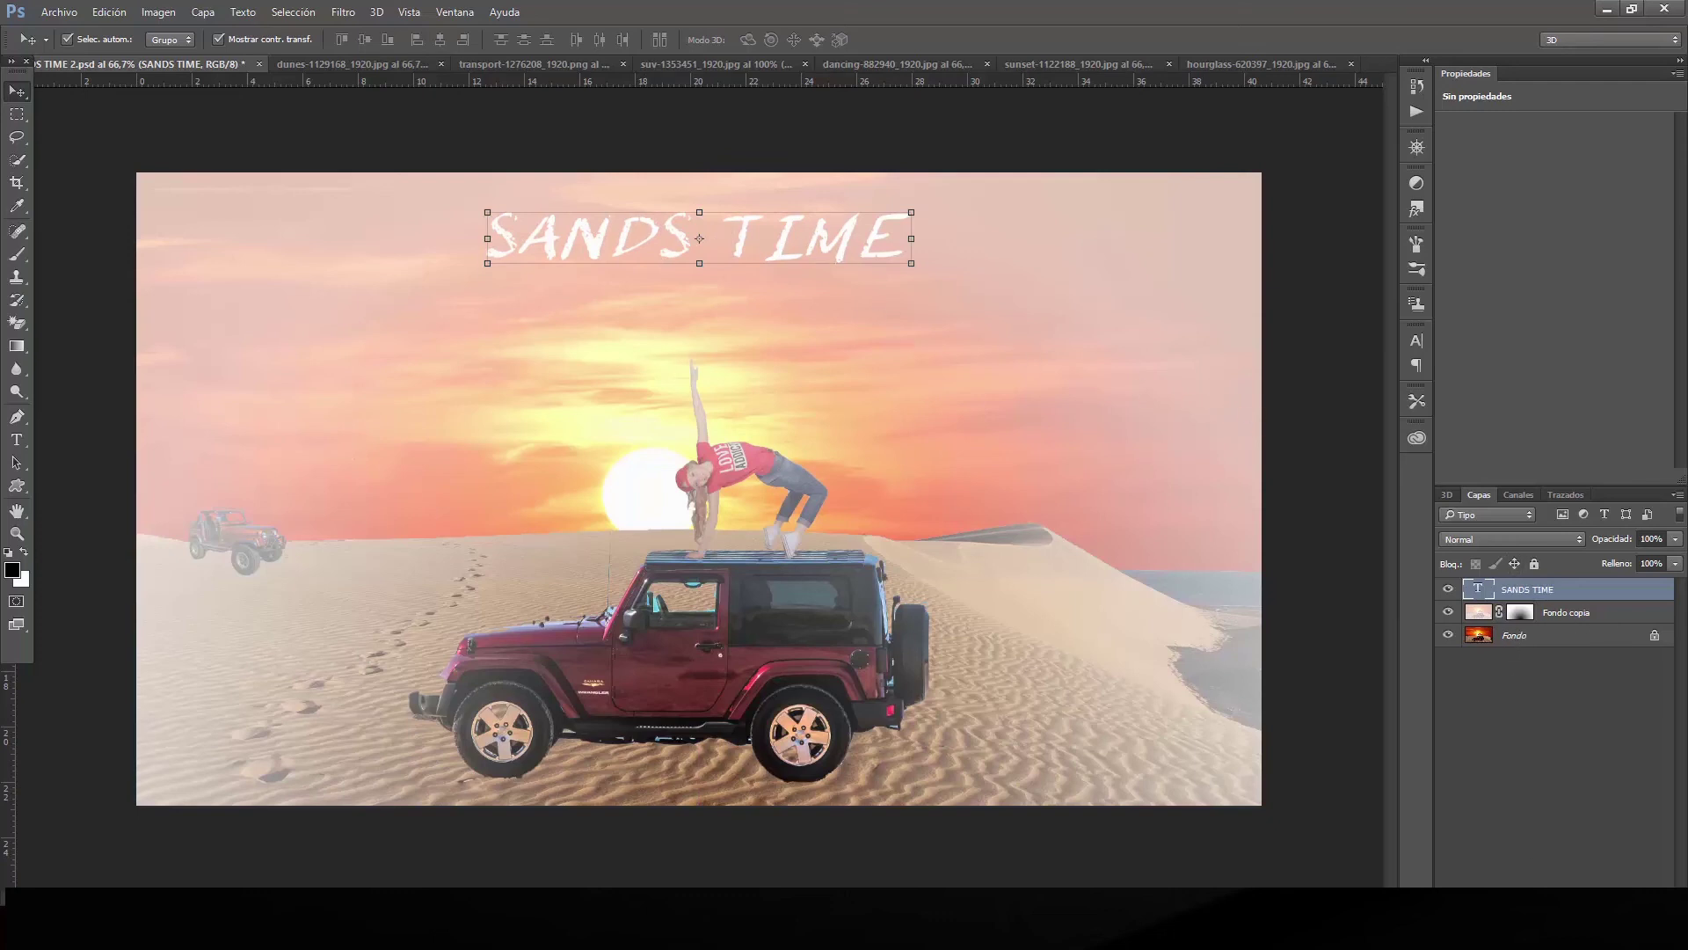
left_click(1486, 902)
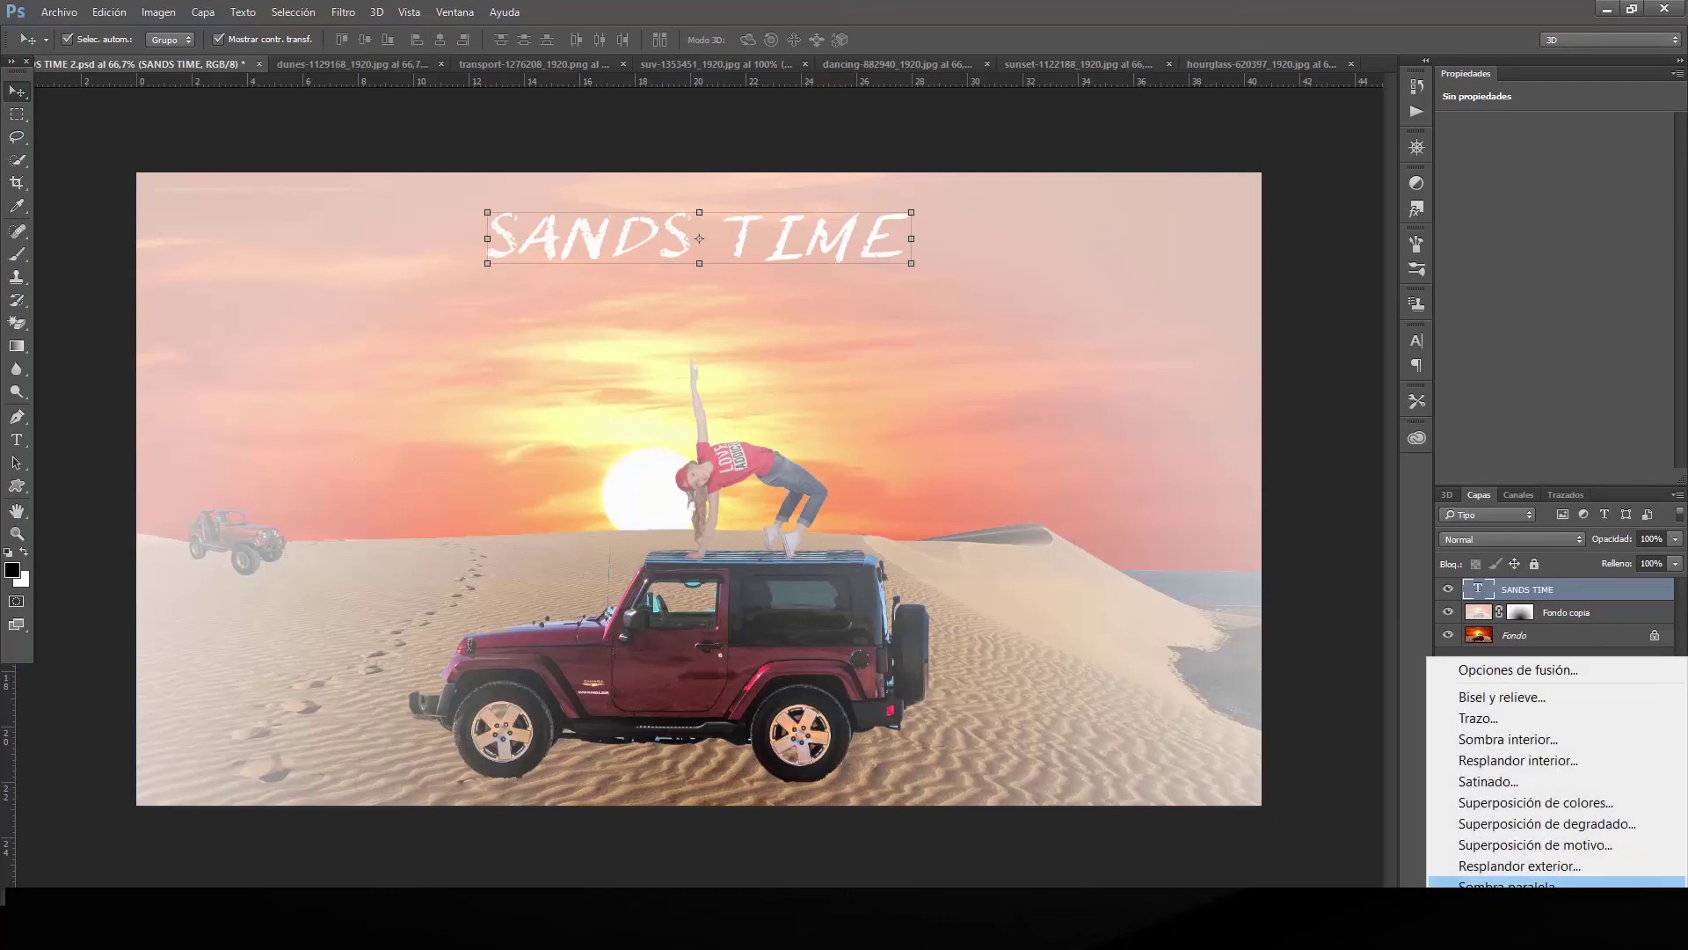
Lower the title's fill opacity, enable Outer Glow, and adjust Inner Shadow distance and angle.
left_click(1535, 669)
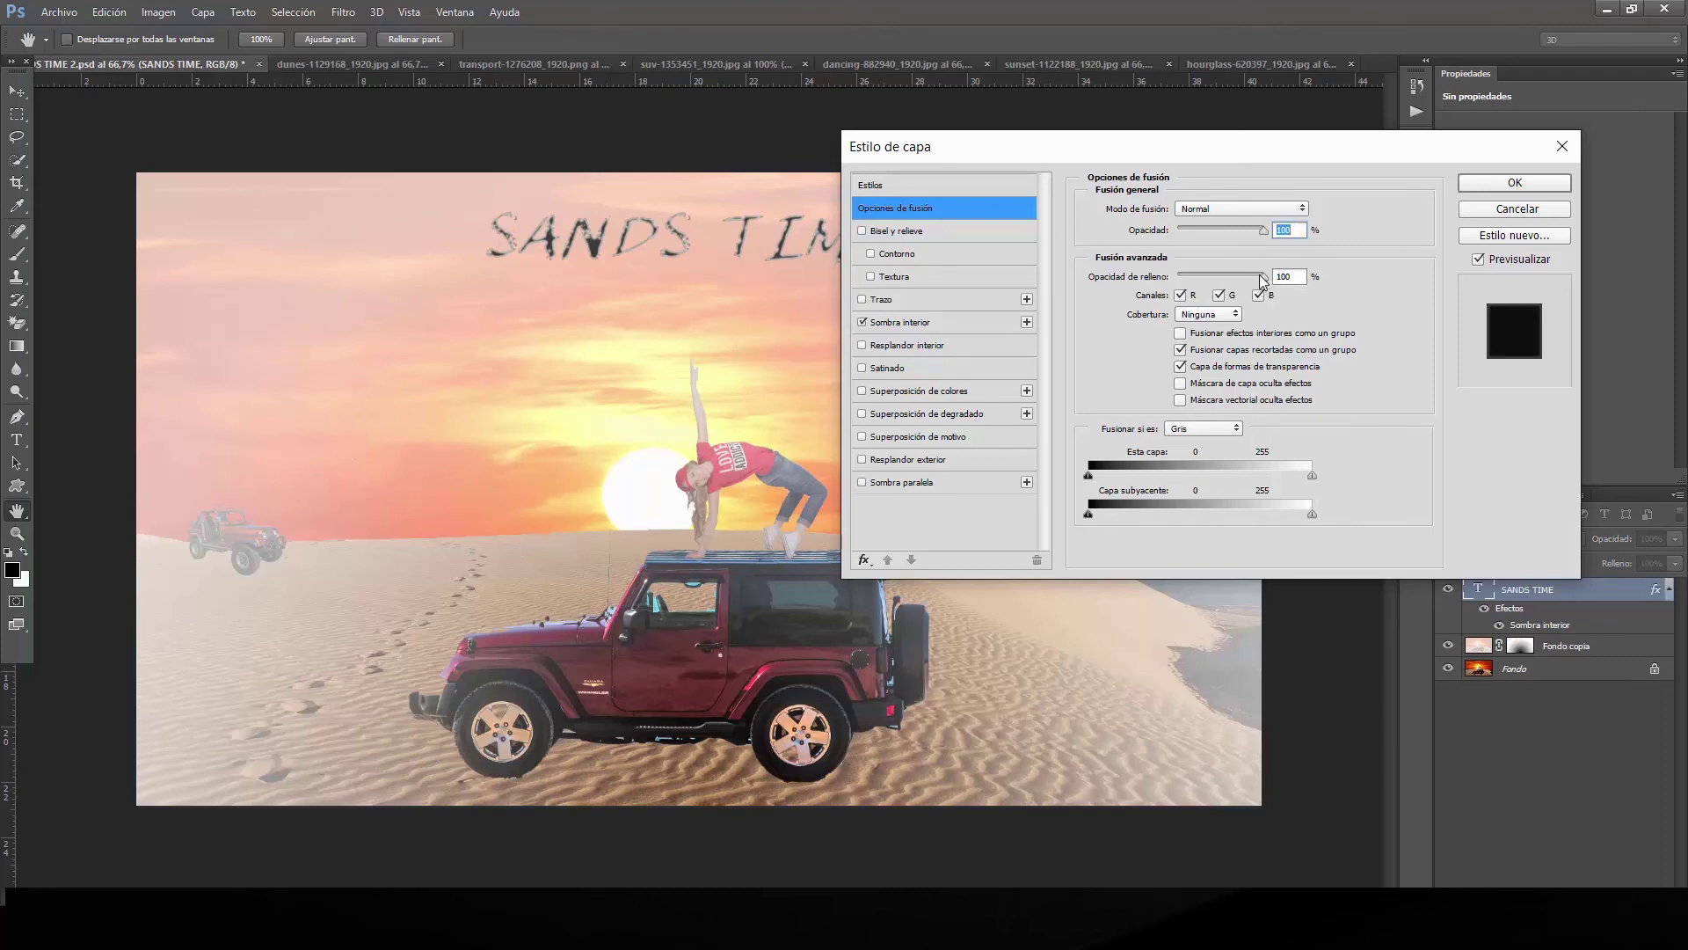
left_click_drag(1261, 278, 1202, 280)
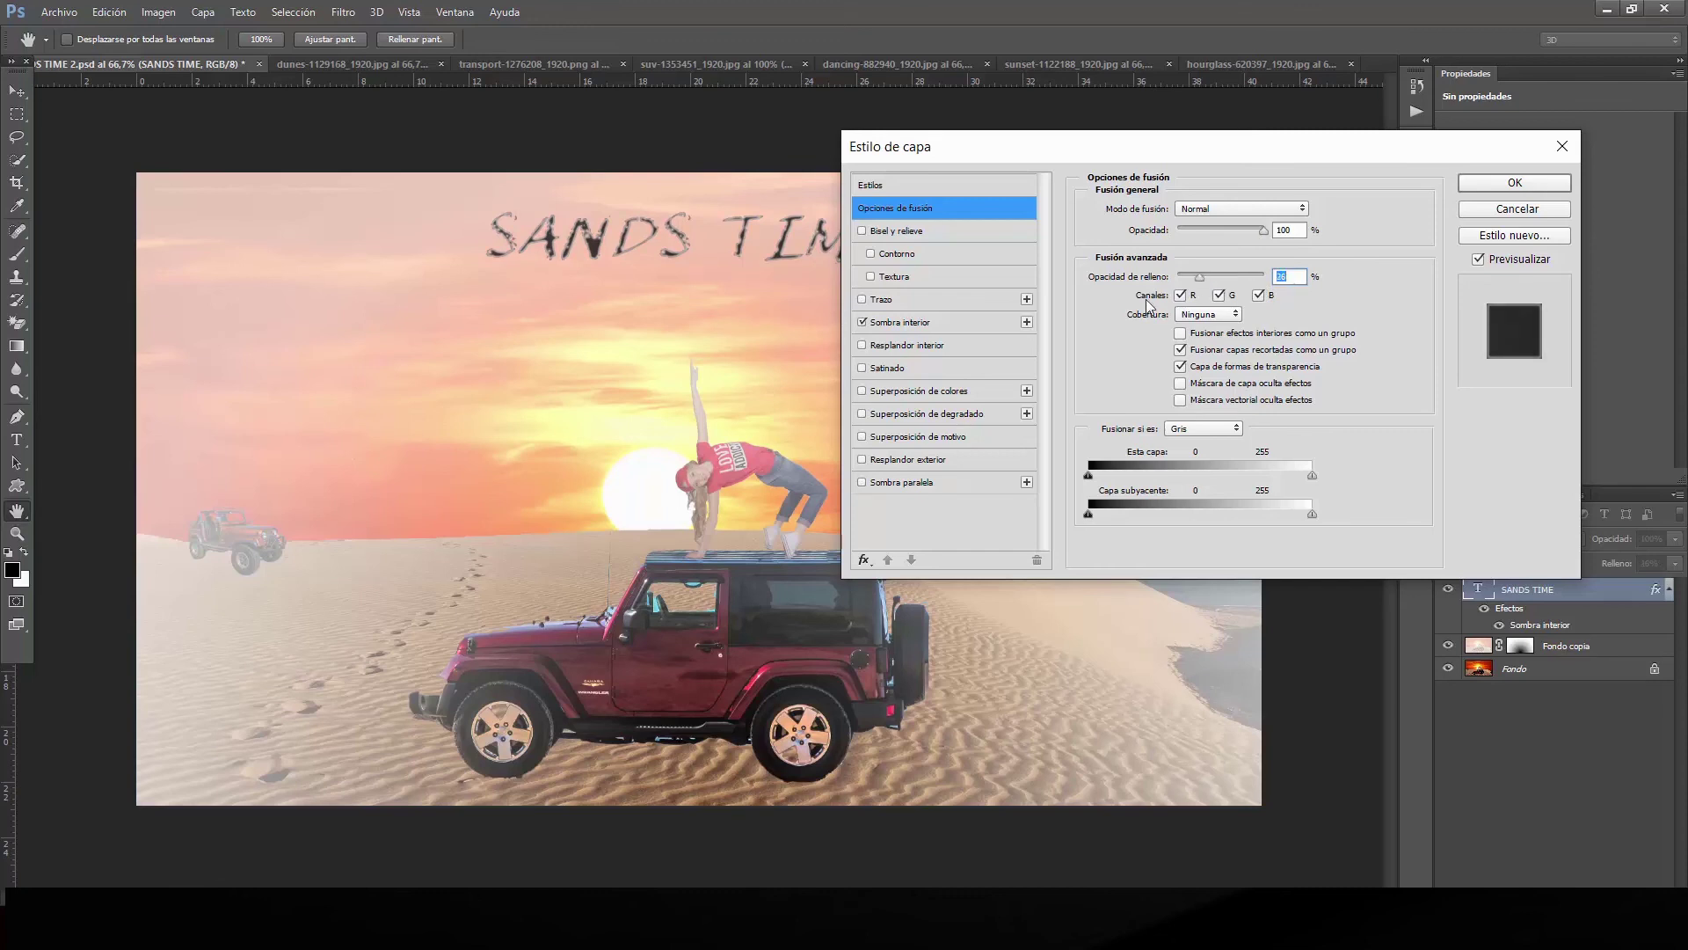
left_click(863, 459)
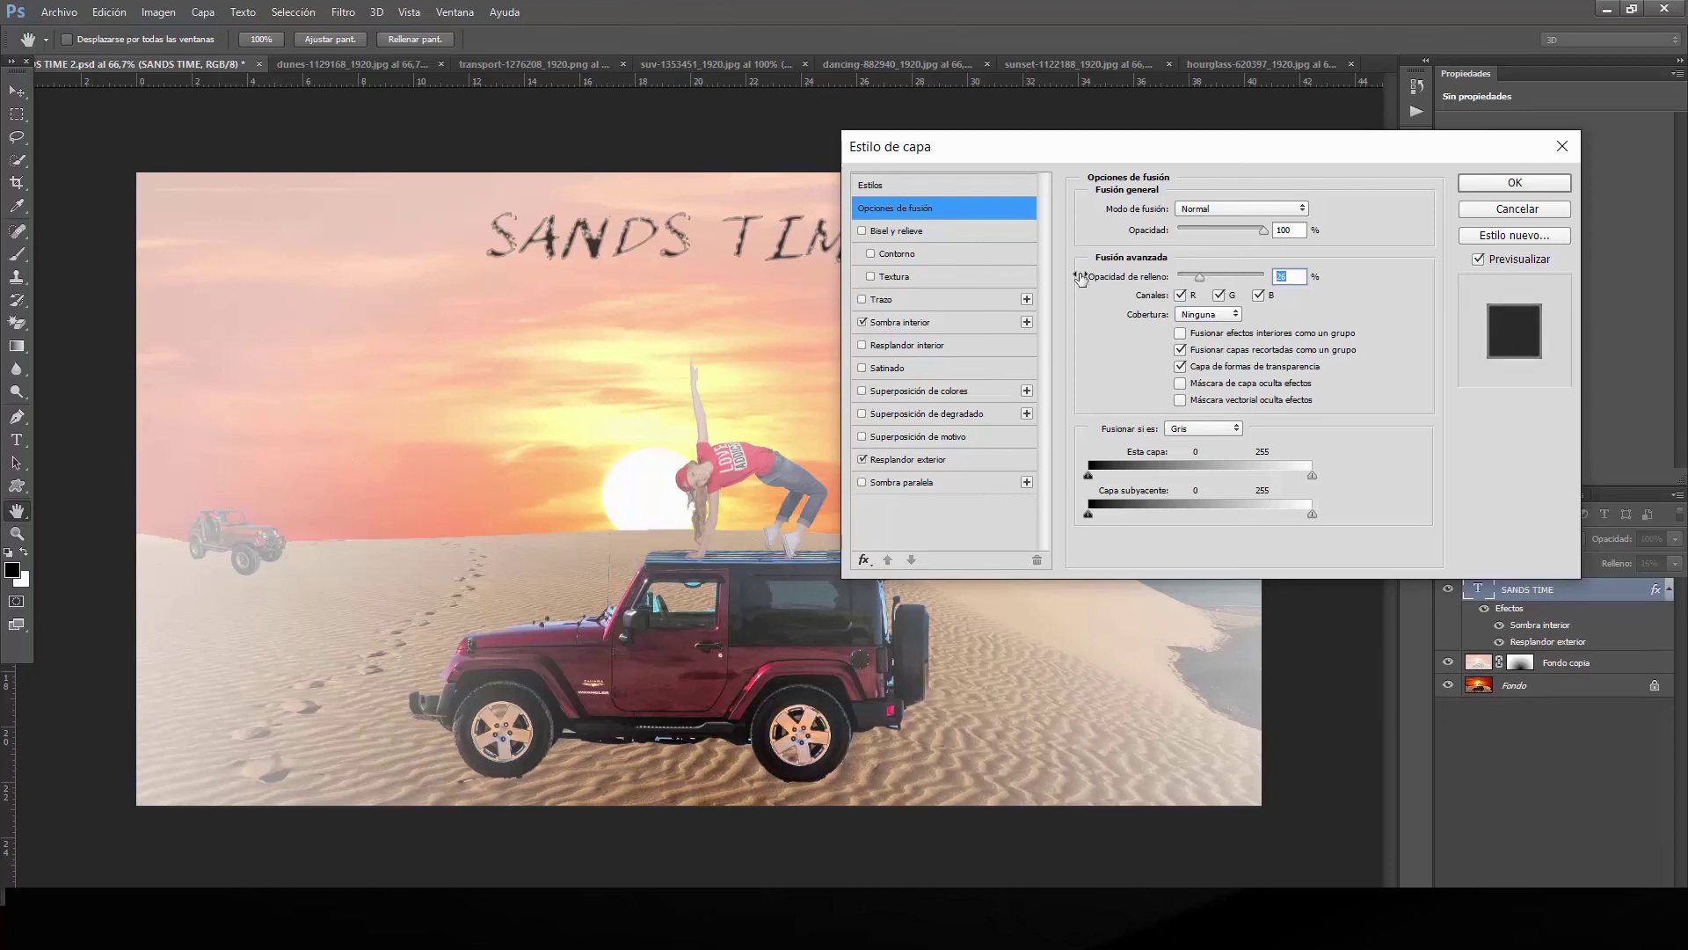
left_click(934, 324)
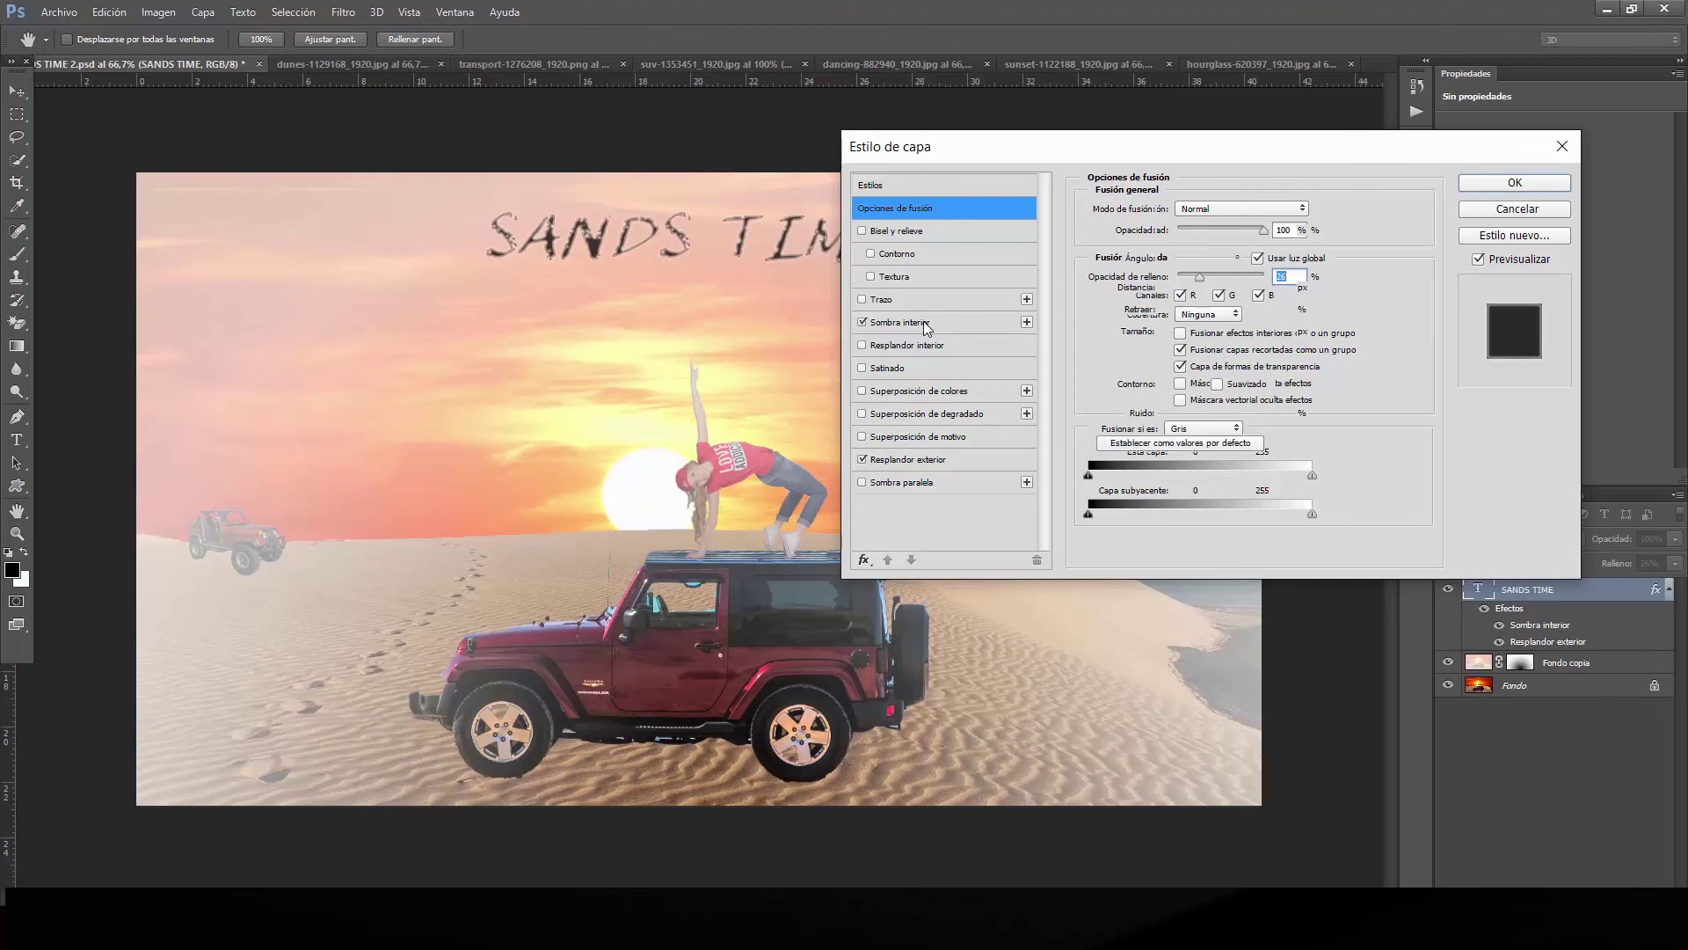
mouse_move(1165, 287)
left_mouse_down()
mouse_move(1186, 287)
mouse_move(1198, 333)
mouse_move(1173, 331)
left_mouse_up()
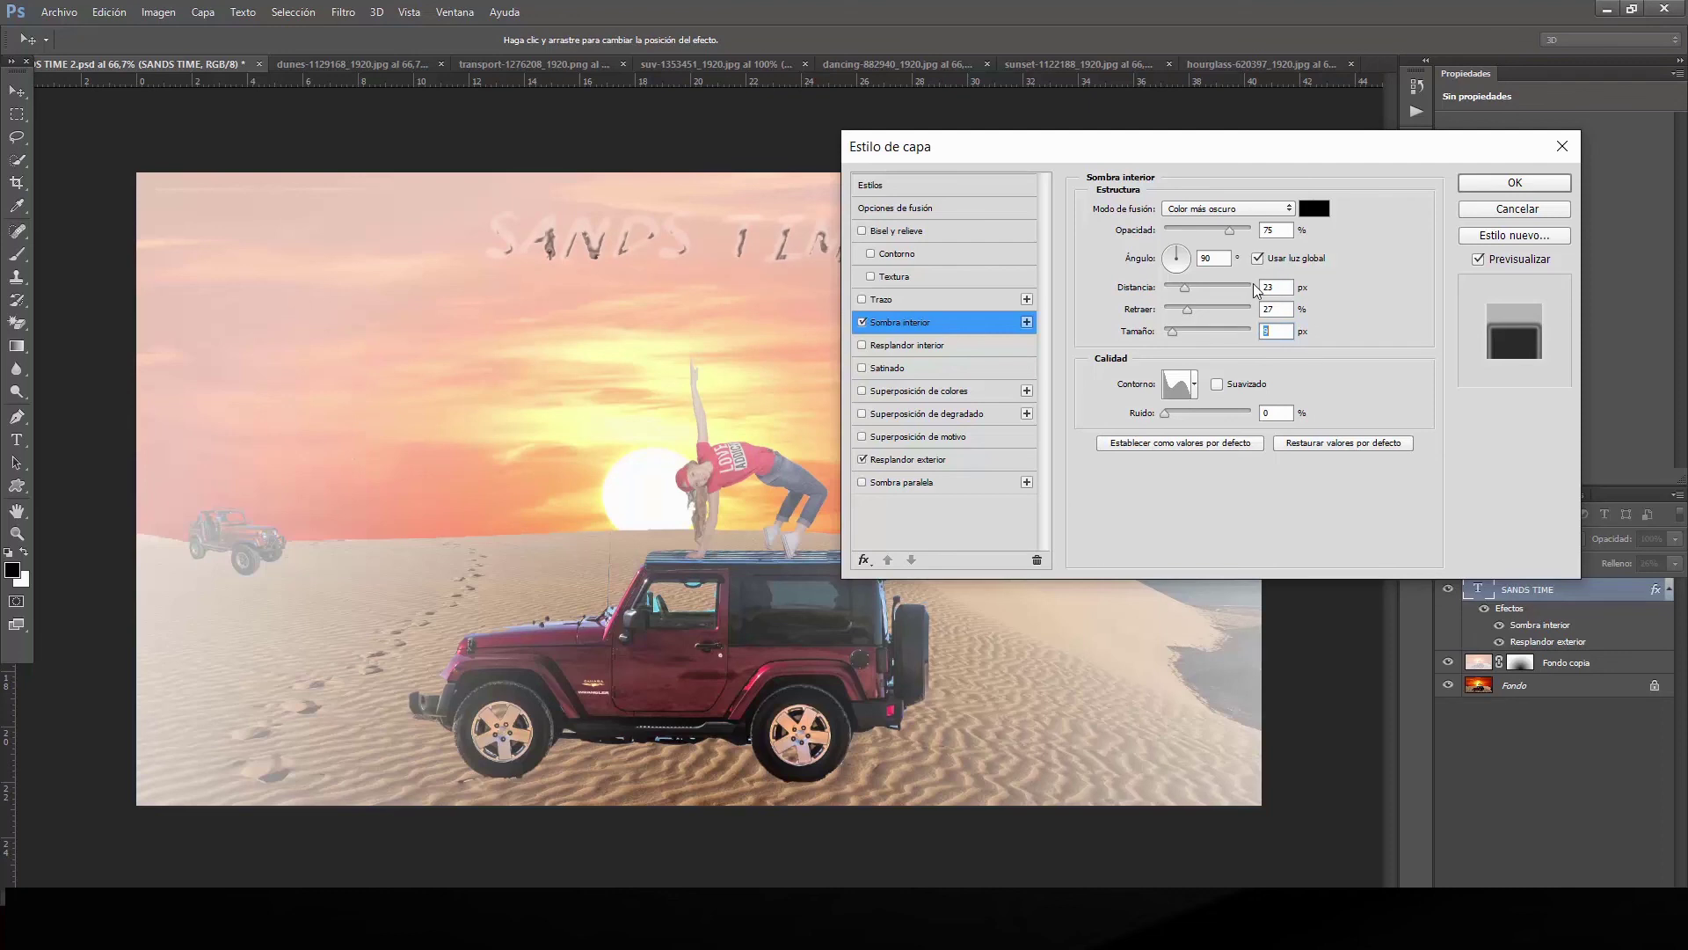
left_click_drag(1185, 257, 1190, 255)
left_click_drag(1192, 255, 1263, 244)
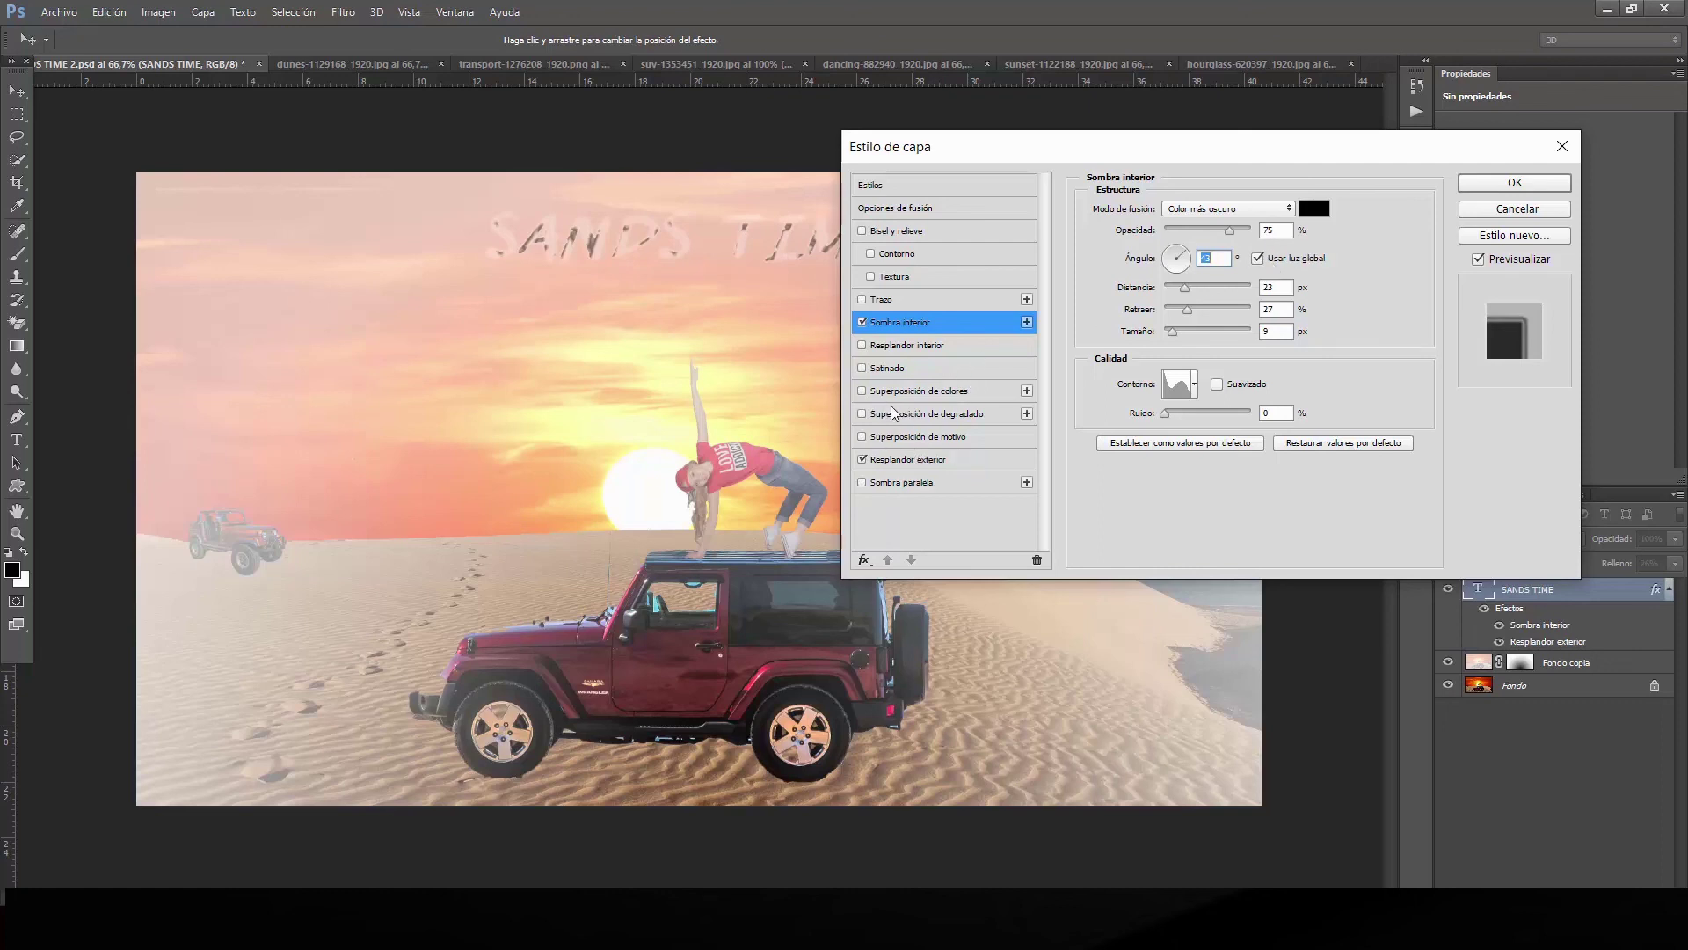
Set the outer glow colour to ff16f4, widen its spread, and apply the style.
left_click(925, 462)
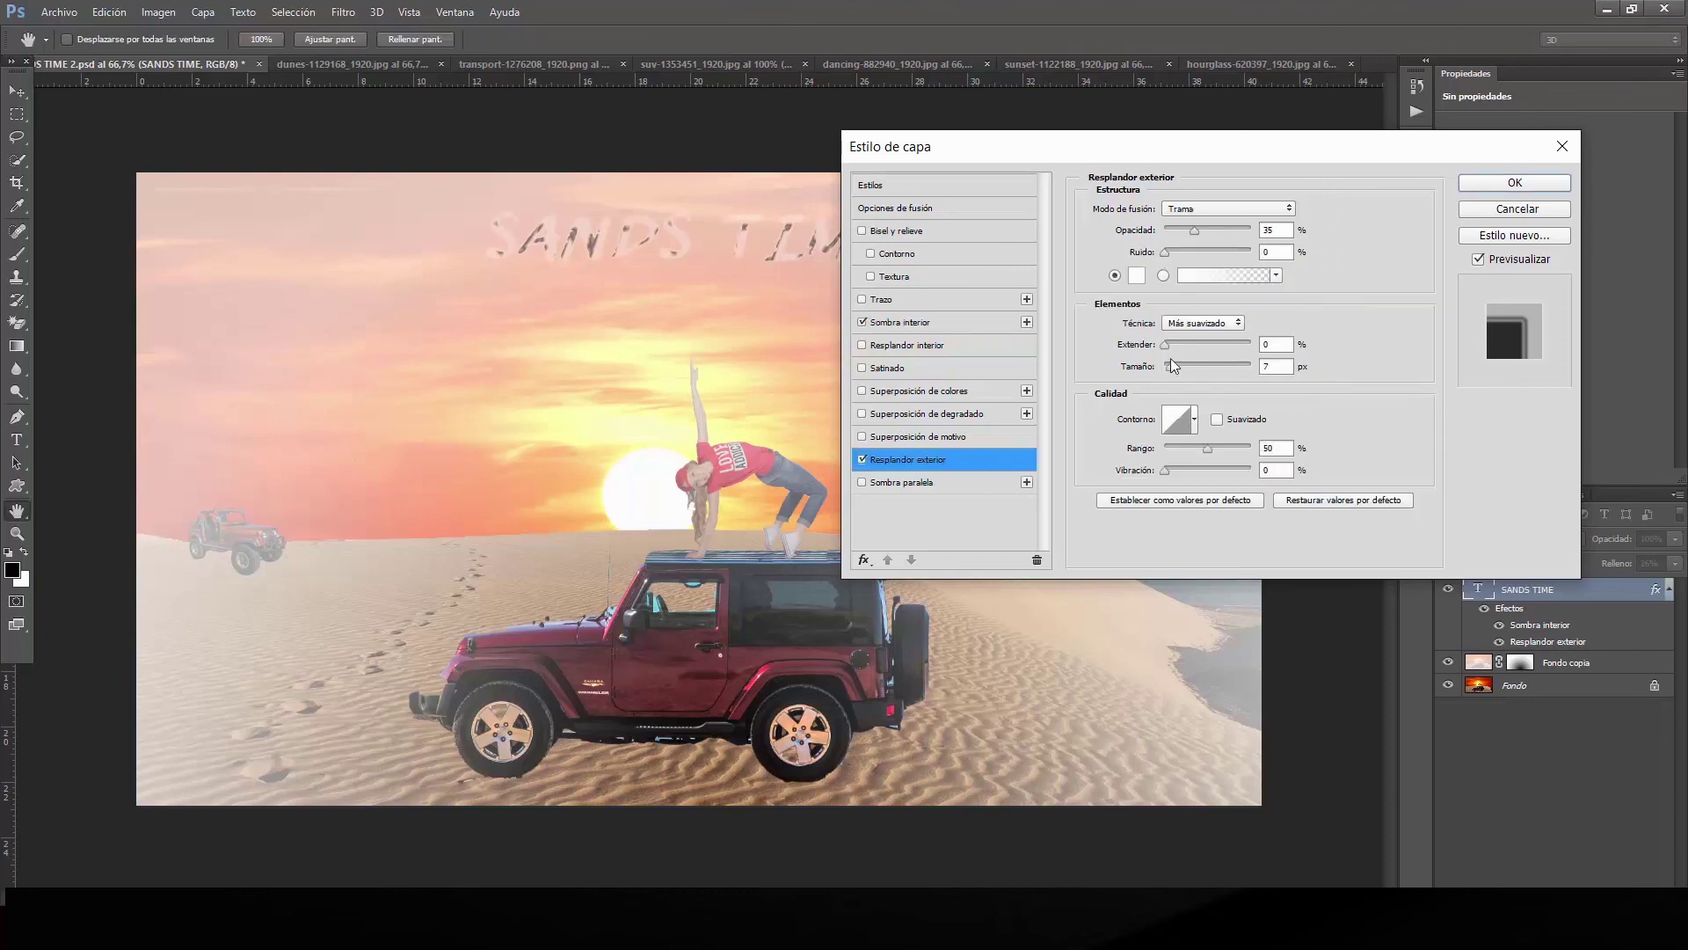
left_click(1138, 276)
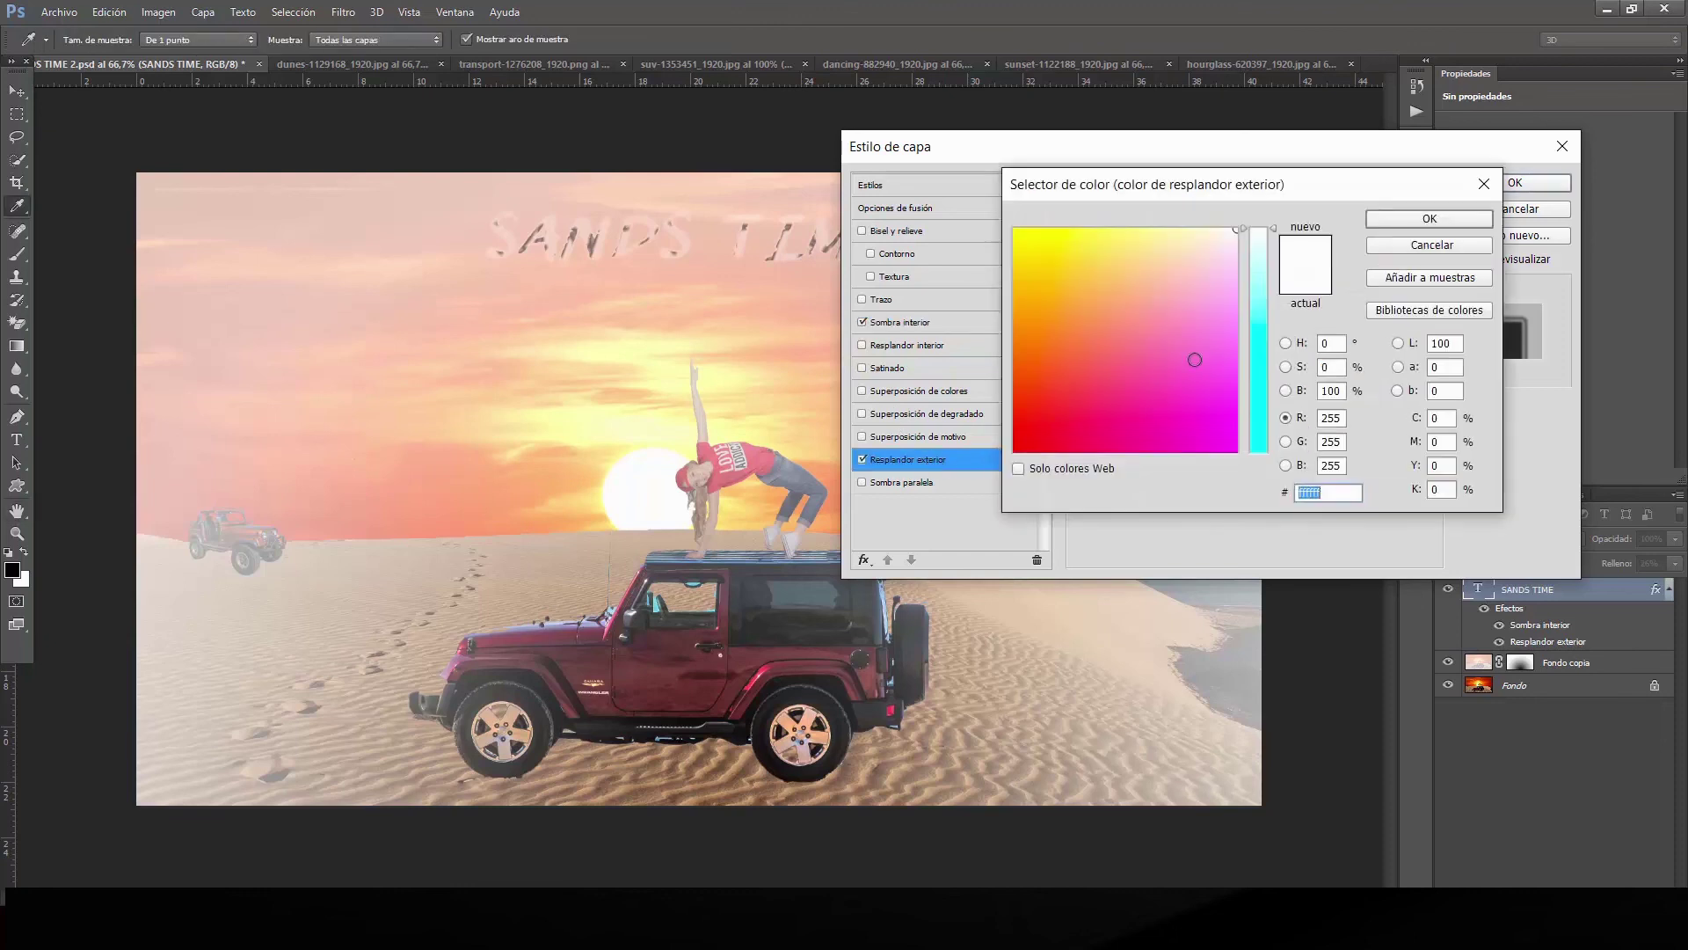
type("ff16f4")
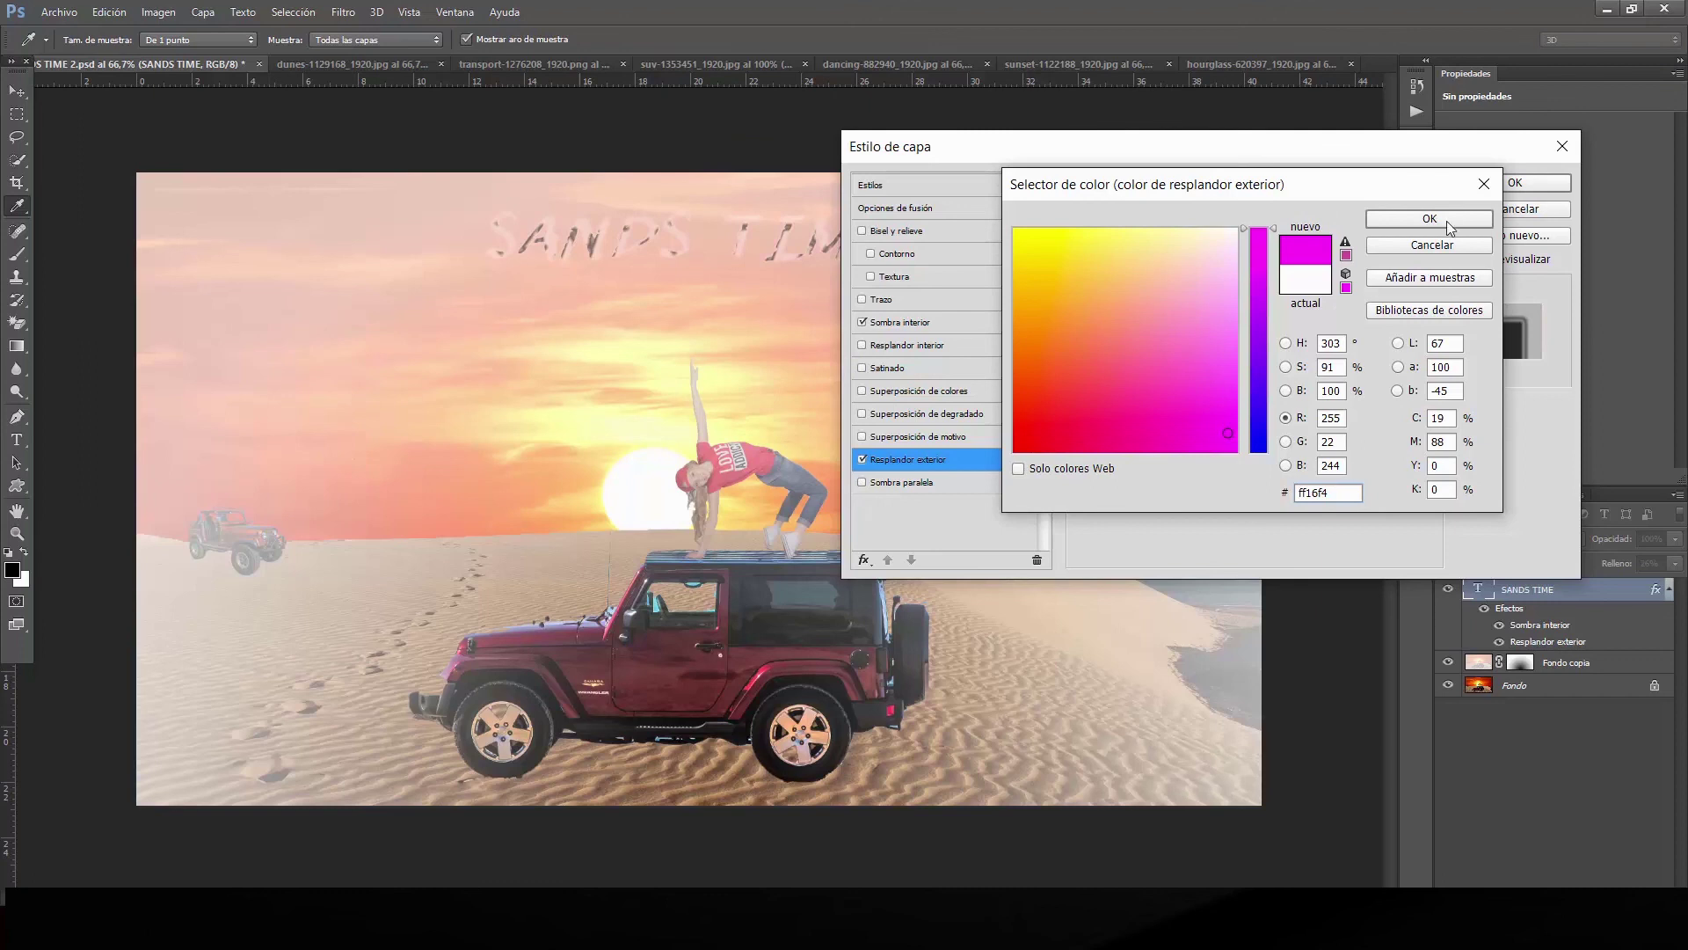
left_click(1446, 220)
mouse_move(1166, 345)
left_mouse_down()
mouse_move(1194, 343)
mouse_move(1174, 363)
mouse_move(1189, 362)
left_mouse_up()
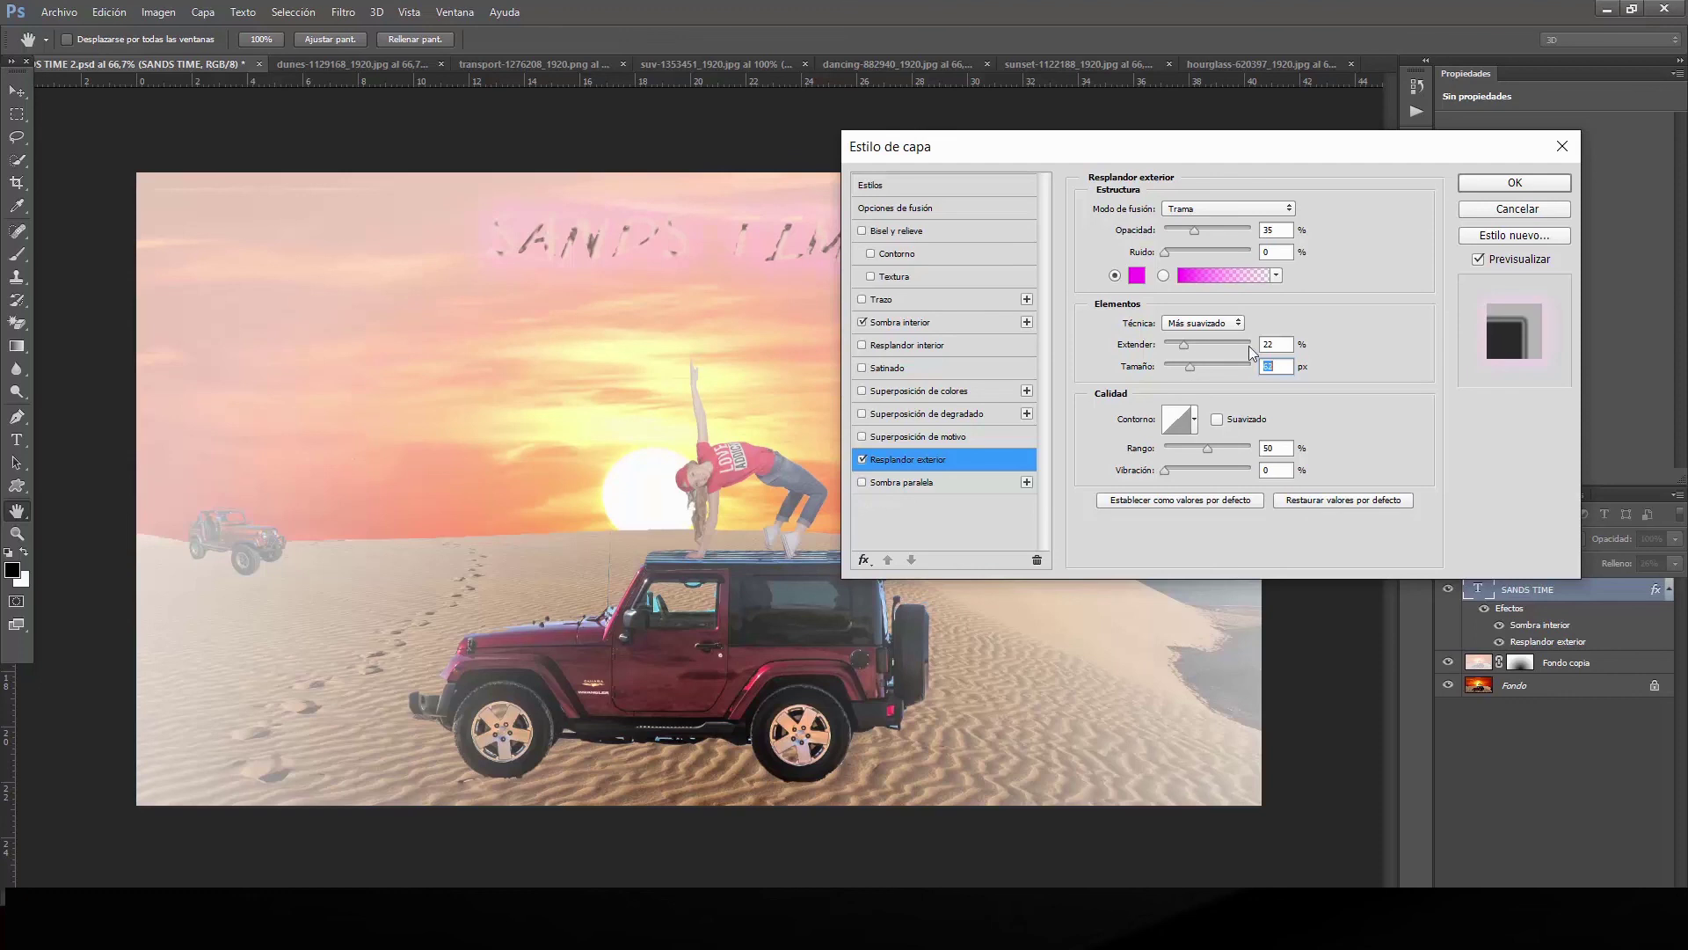
left_click(1500, 185)
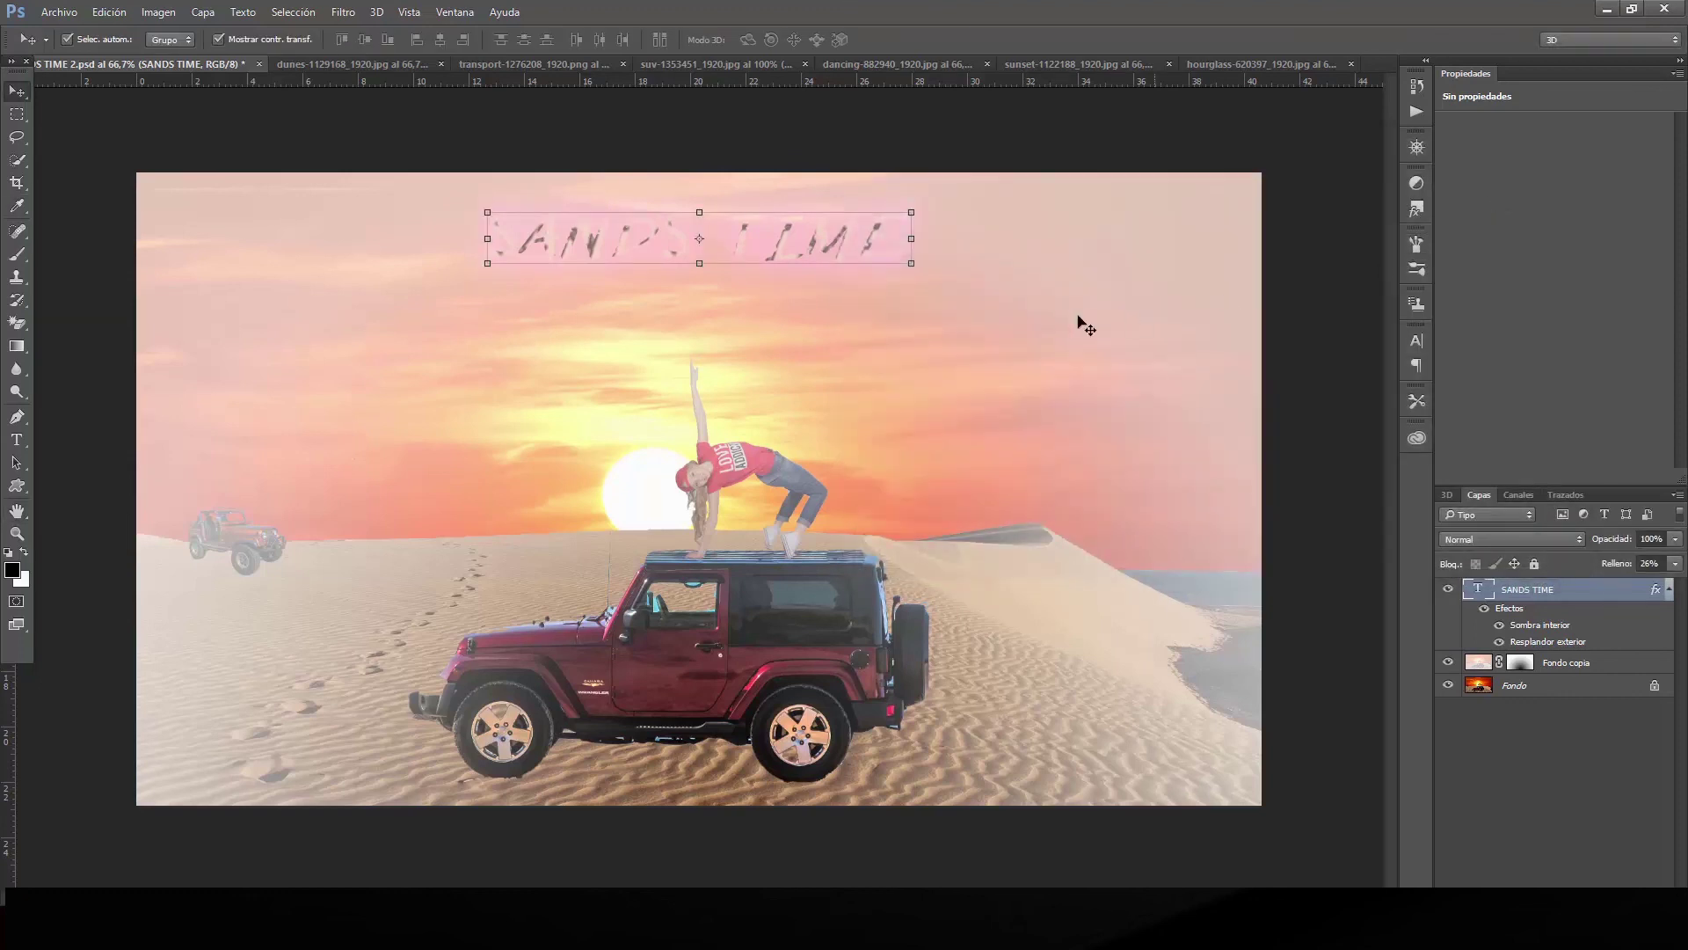
Select the SANDS TIME letters and brighten them with a Brightness/Contrast adjustment layer.
left_click(18, 117)
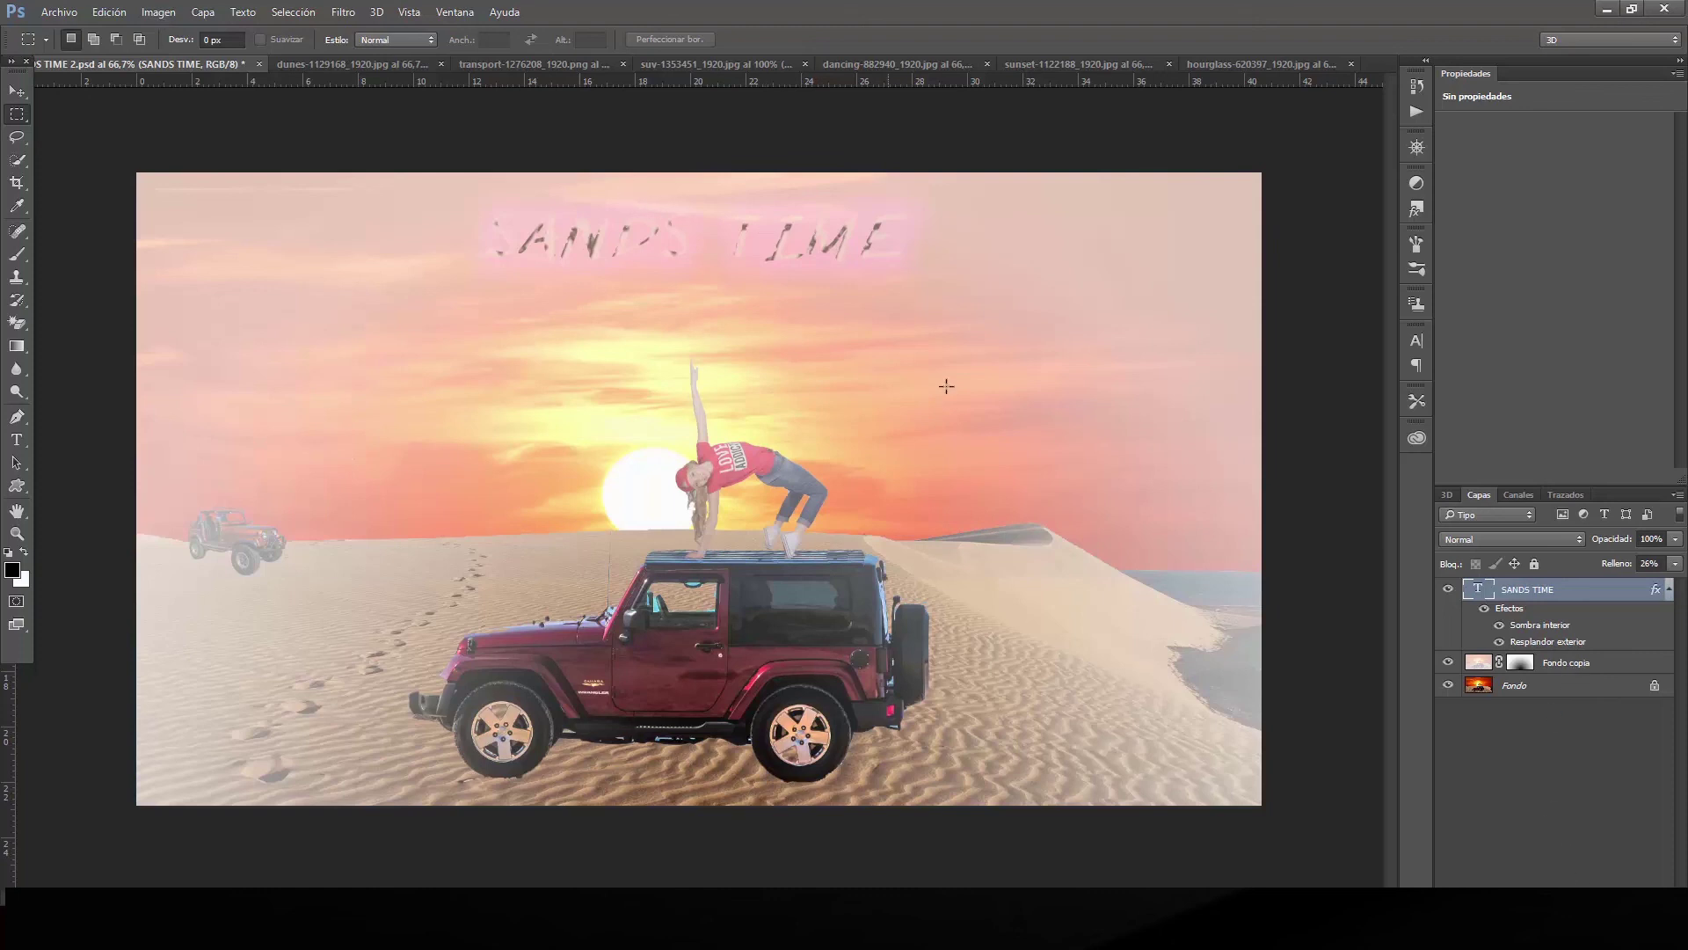
left_click(1486, 591, "ctrl")
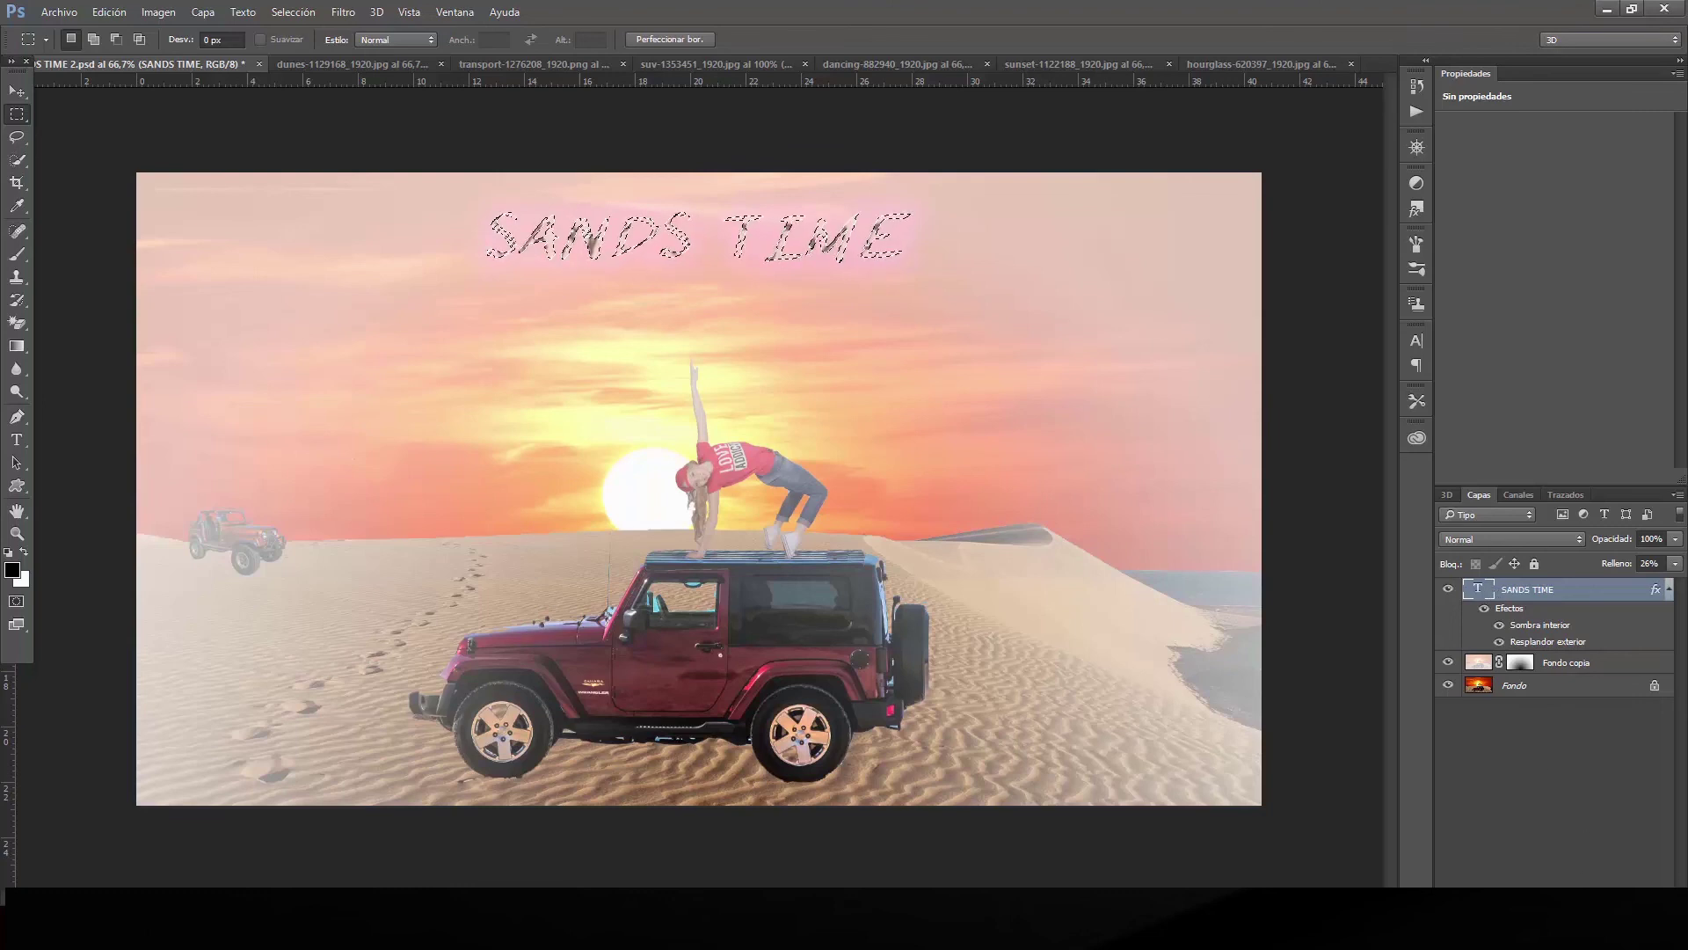
left_click(1565, 901)
left_click(1488, 530)
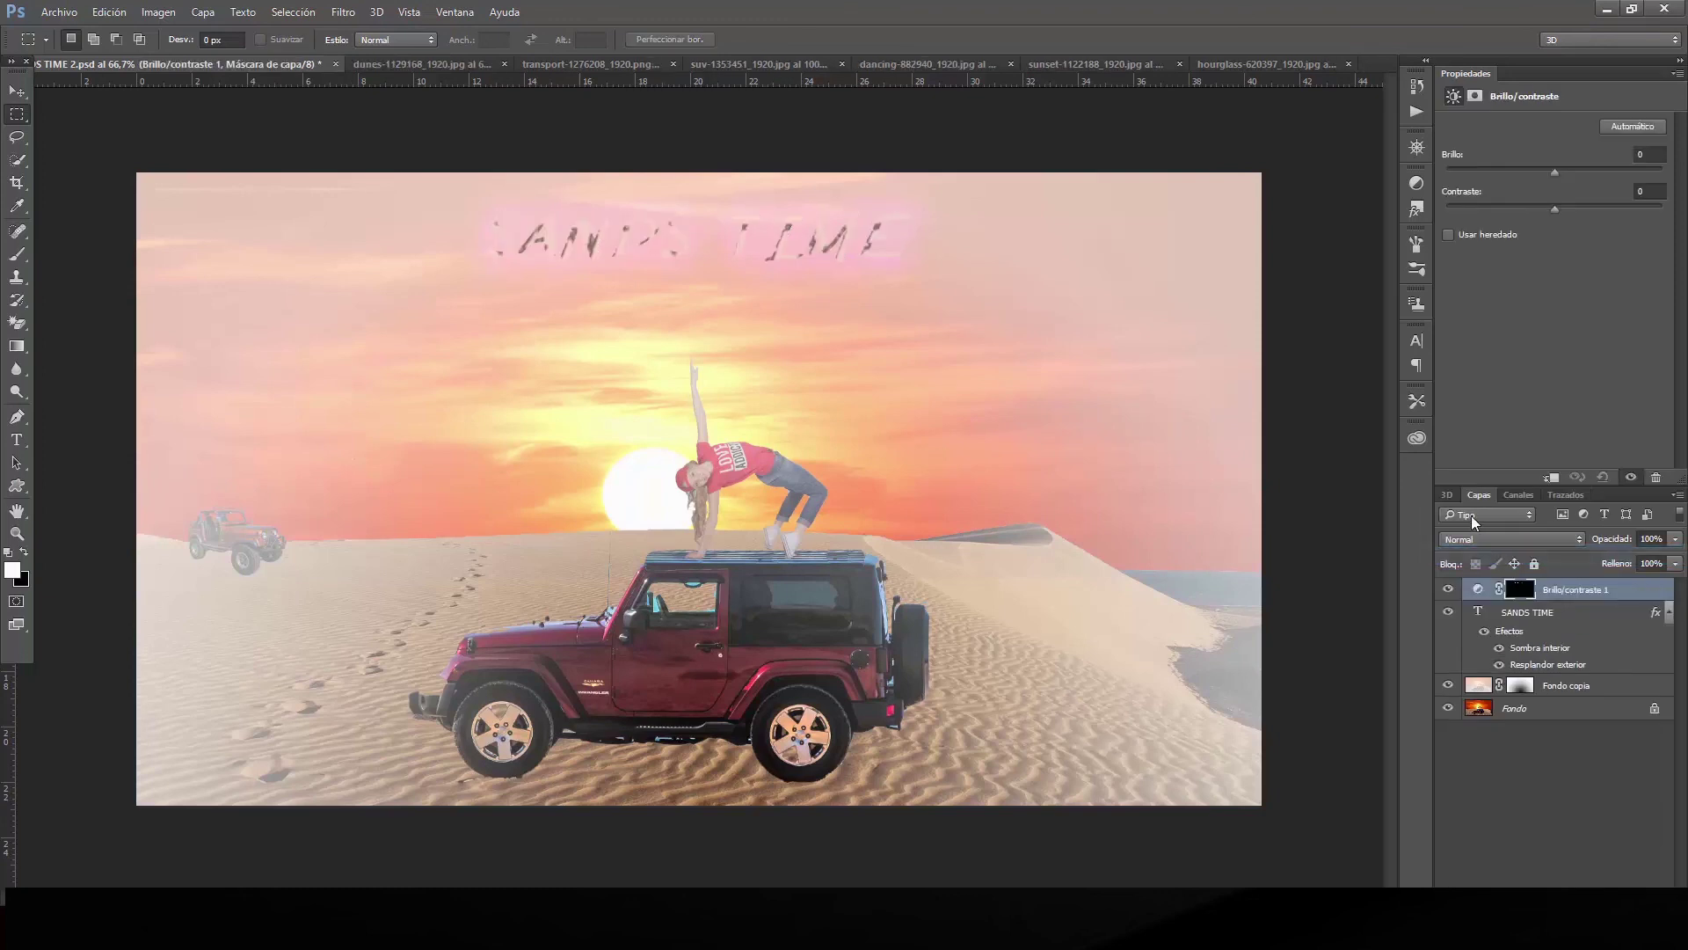
mouse_move(1555, 173)
left_mouse_down()
mouse_move(1593, 174)
mouse_move(1510, 210)
left_mouse_up()
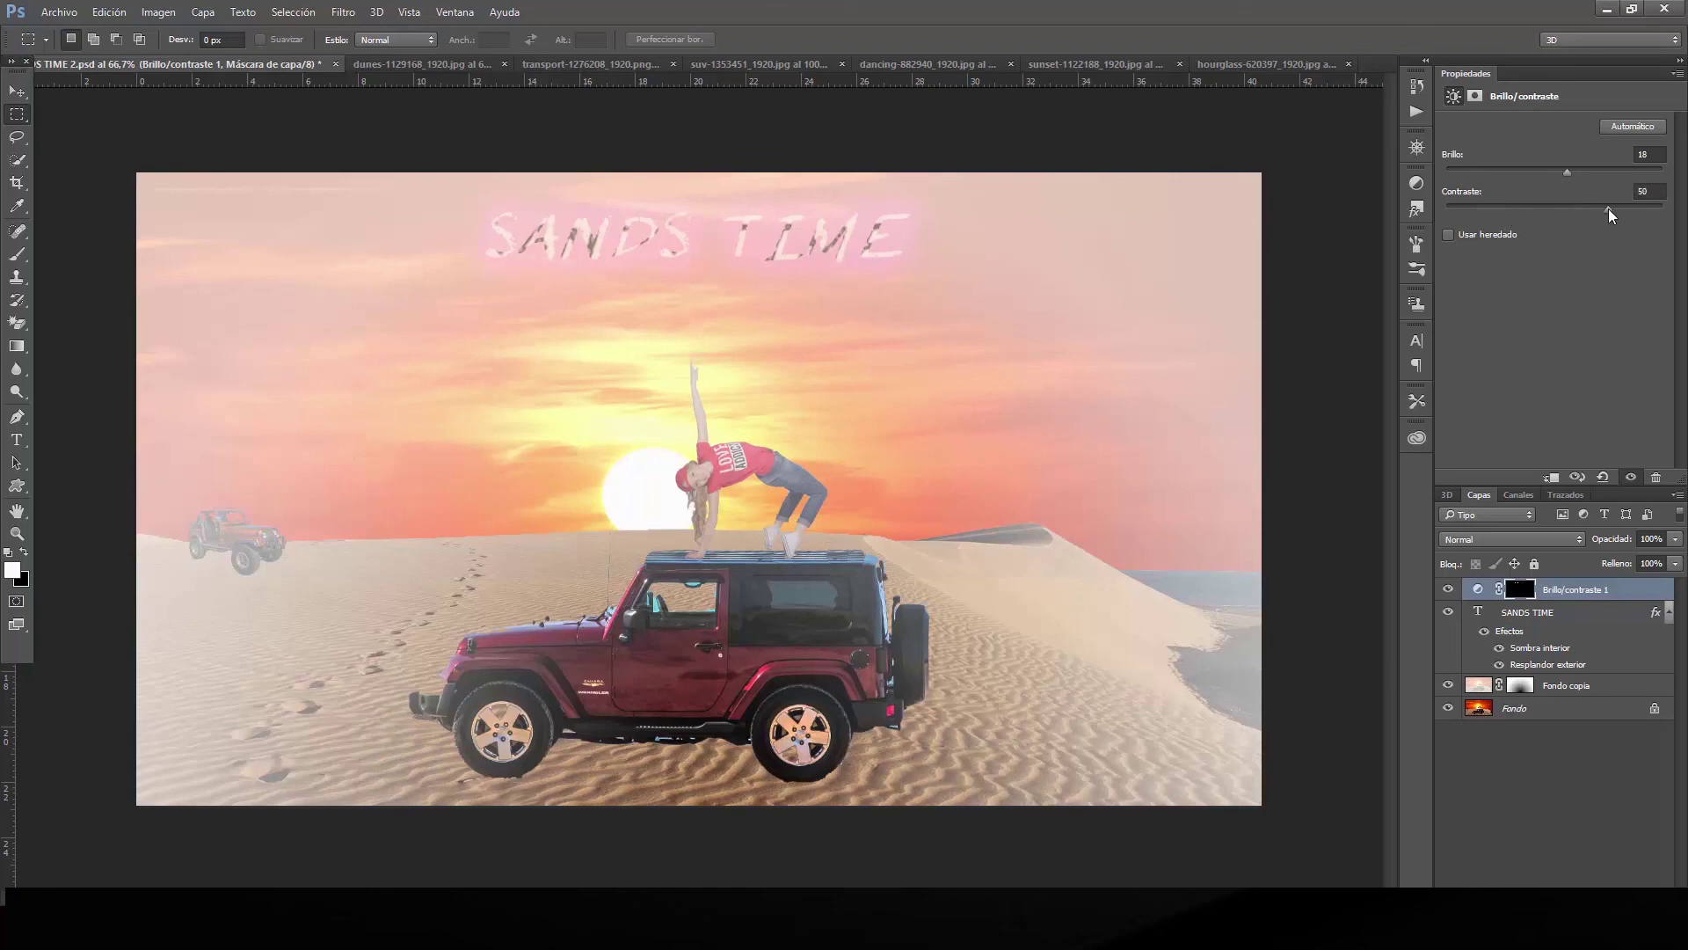
Switch to the Brush, add a new empty layer Capa 1 on top, and swap colours.
key("b")
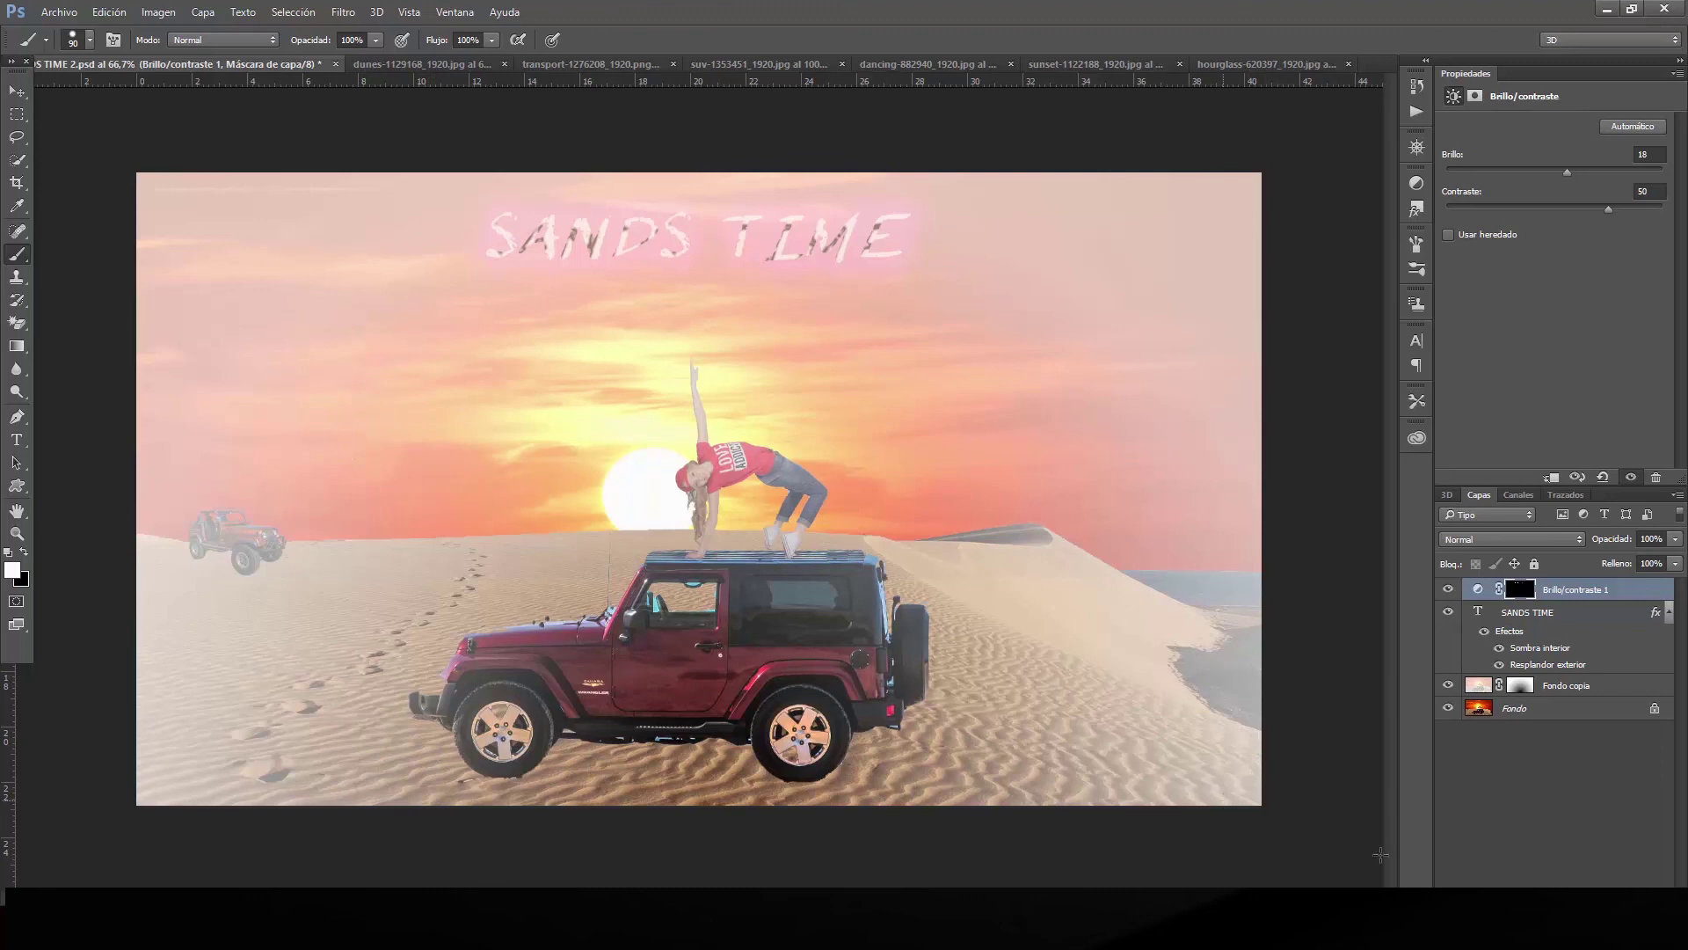
key("ctrl+shift+alt+n")
key("x")
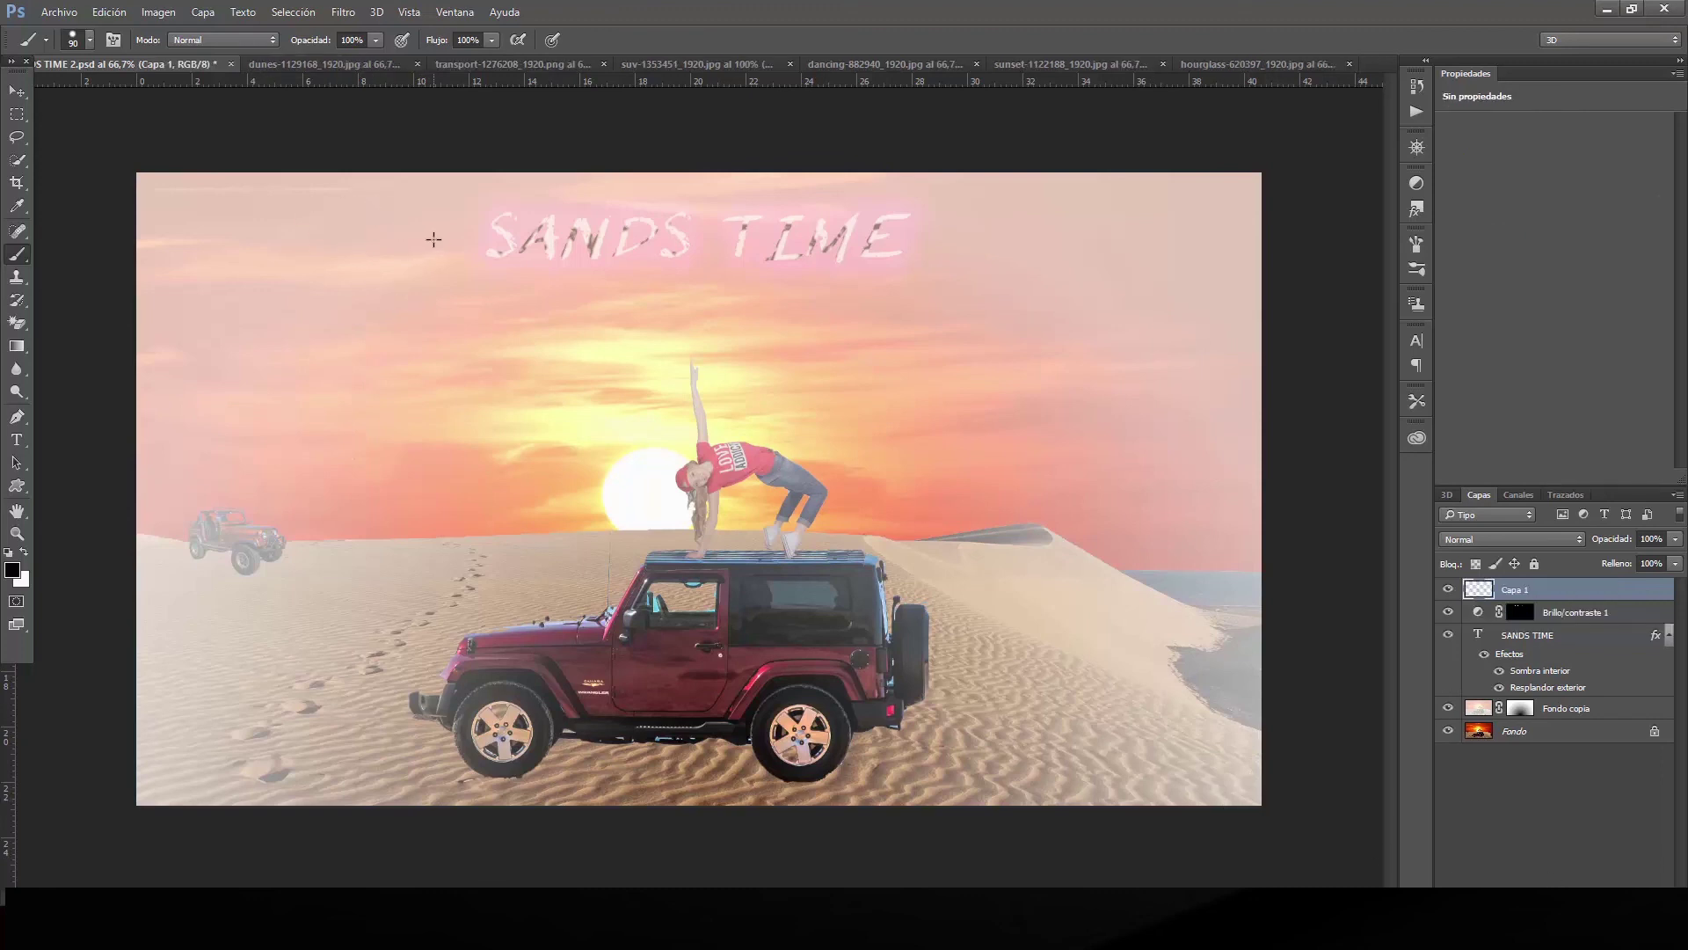
Load the Pinceles naturales 2 brush set and choose its first brush.
left_click(89, 41)
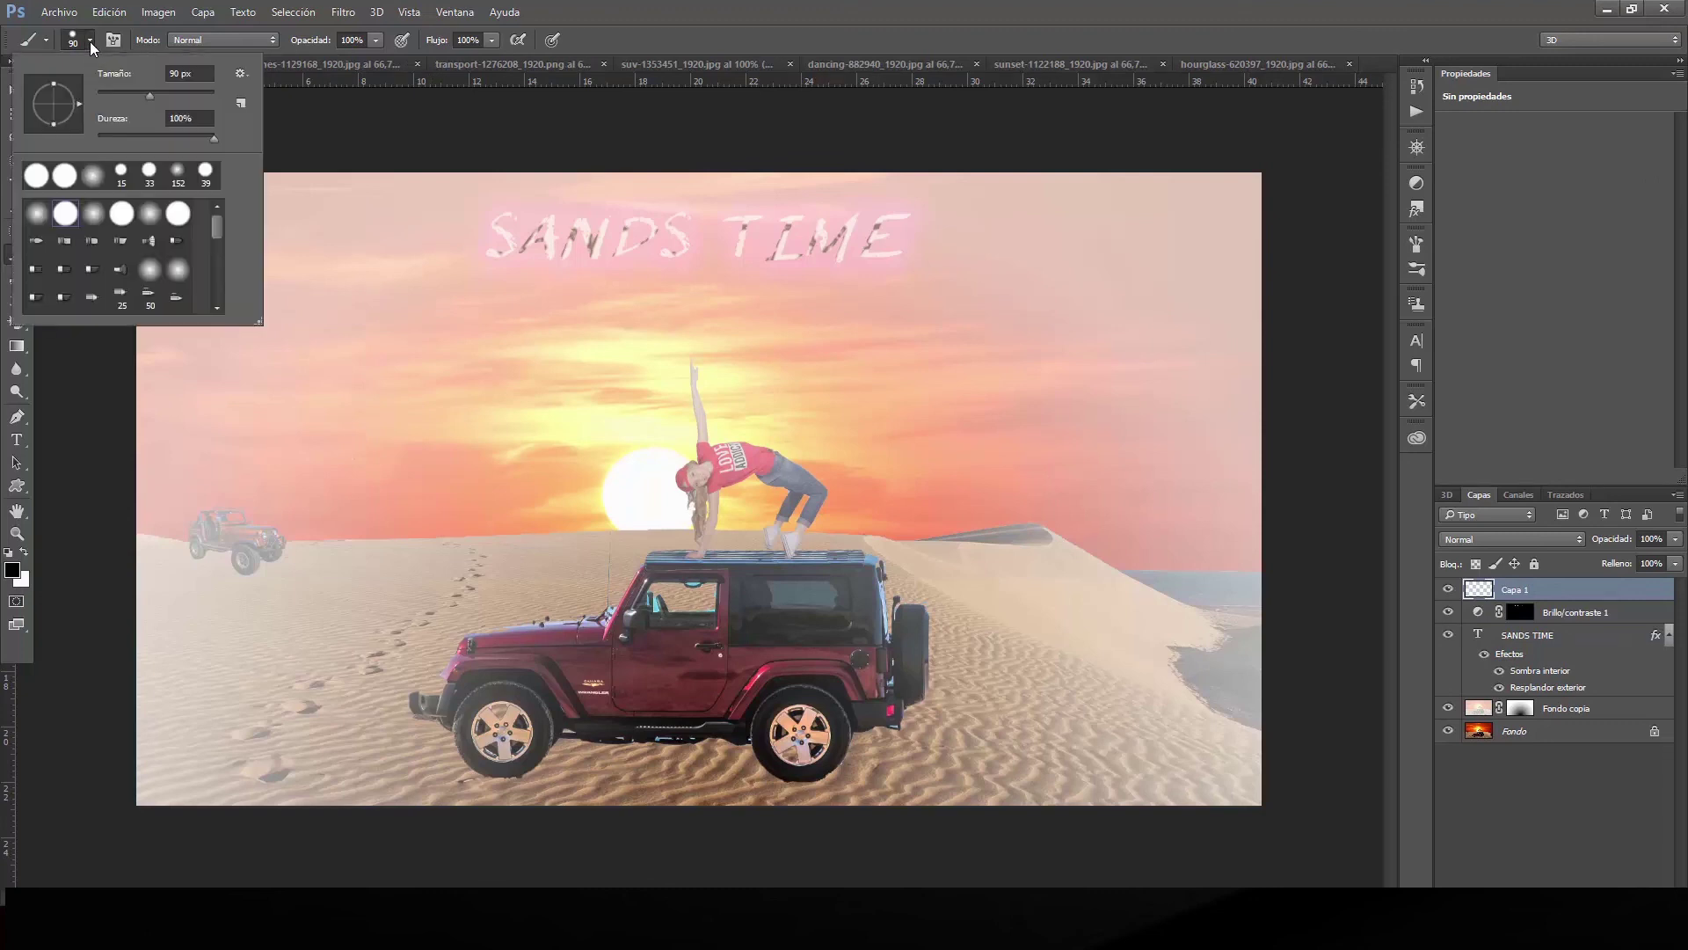
left_click(243, 73)
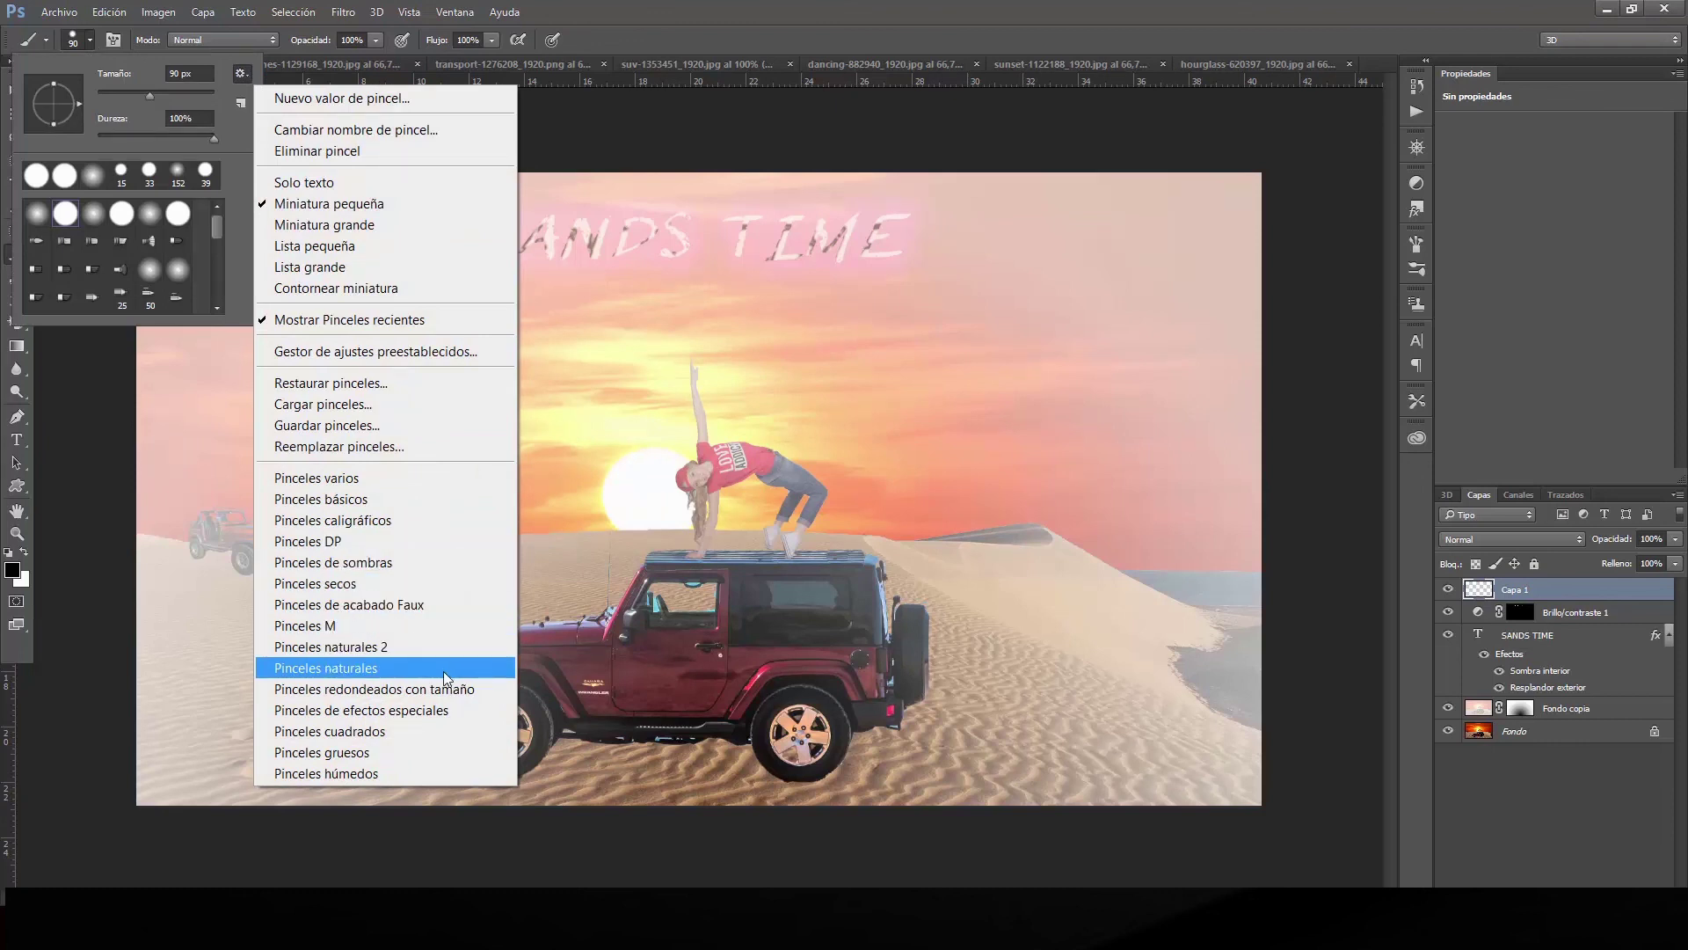
left_click(424, 647)
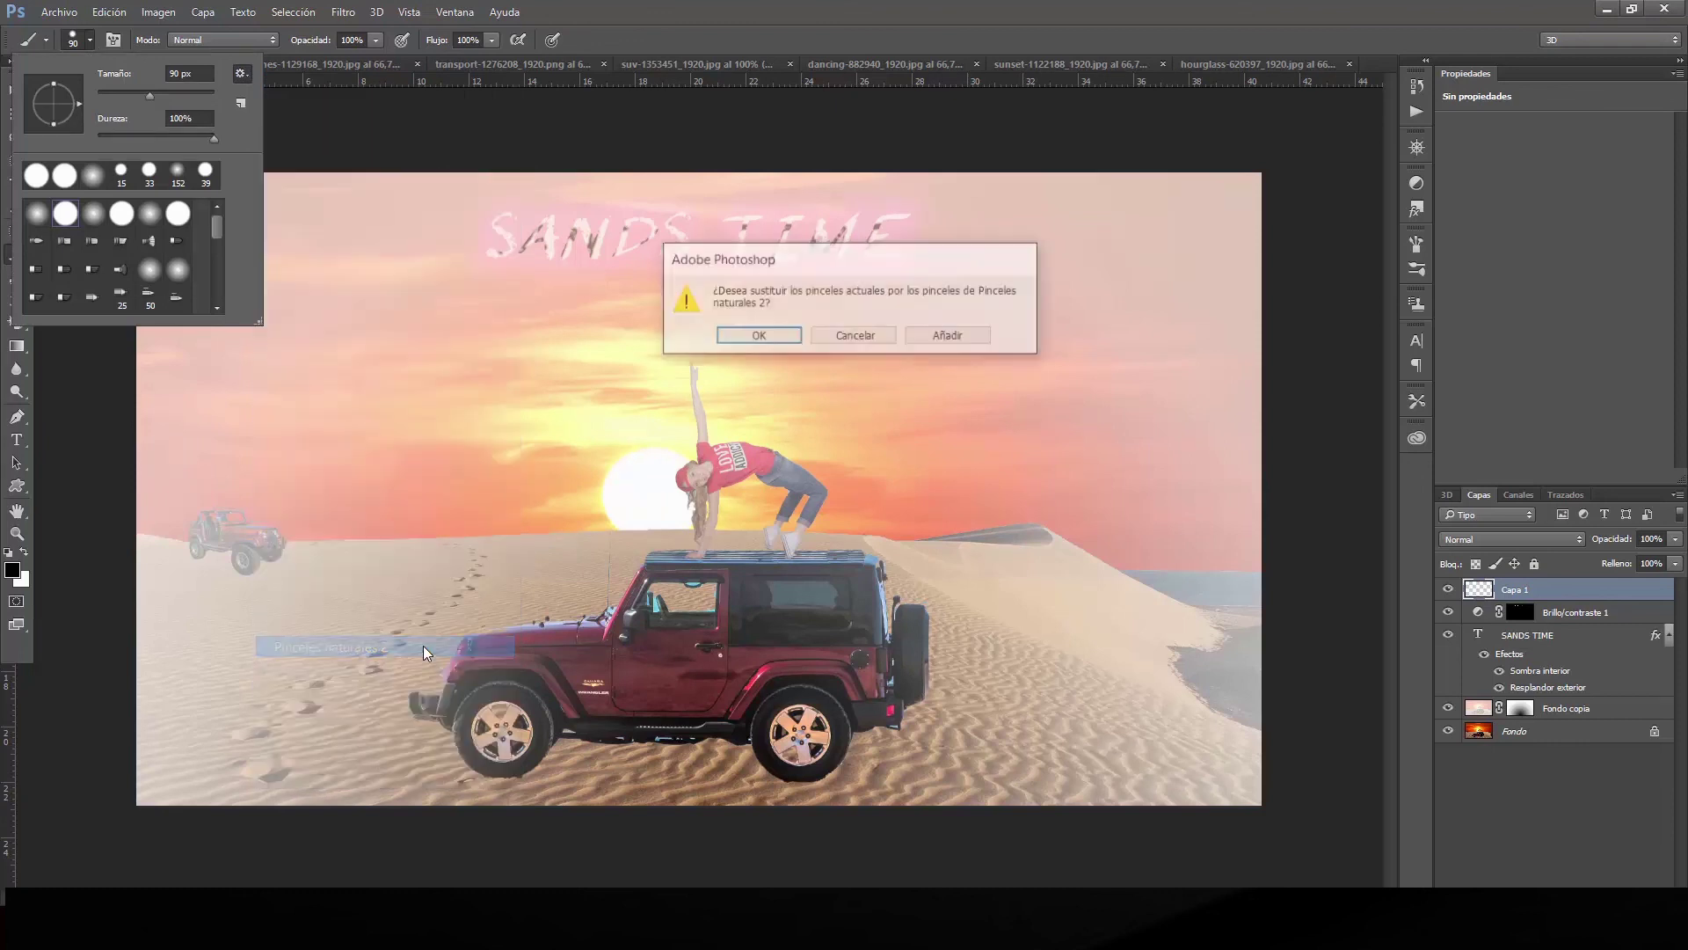
left_click(757, 336)
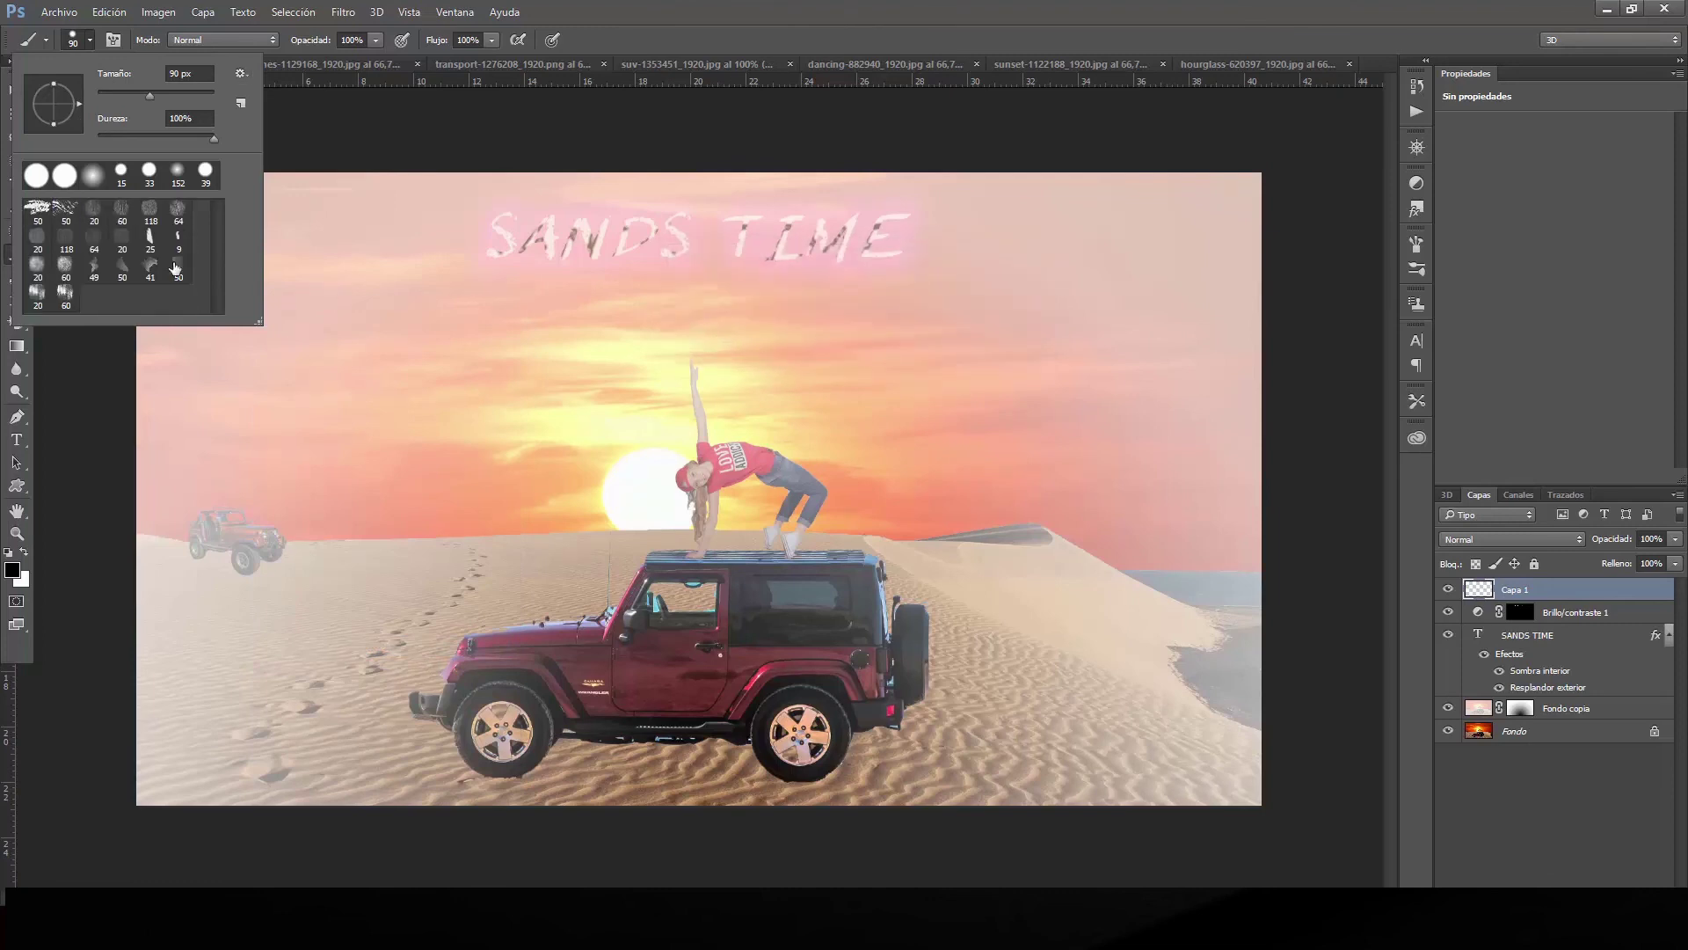
left_click(36, 211)
left_click(334, 233)
Enlarge the brush and paint white strokes to the left and right of SANDS TIME.
left_click_drag(442, 236, 201, 240)
key("ctrl+z")
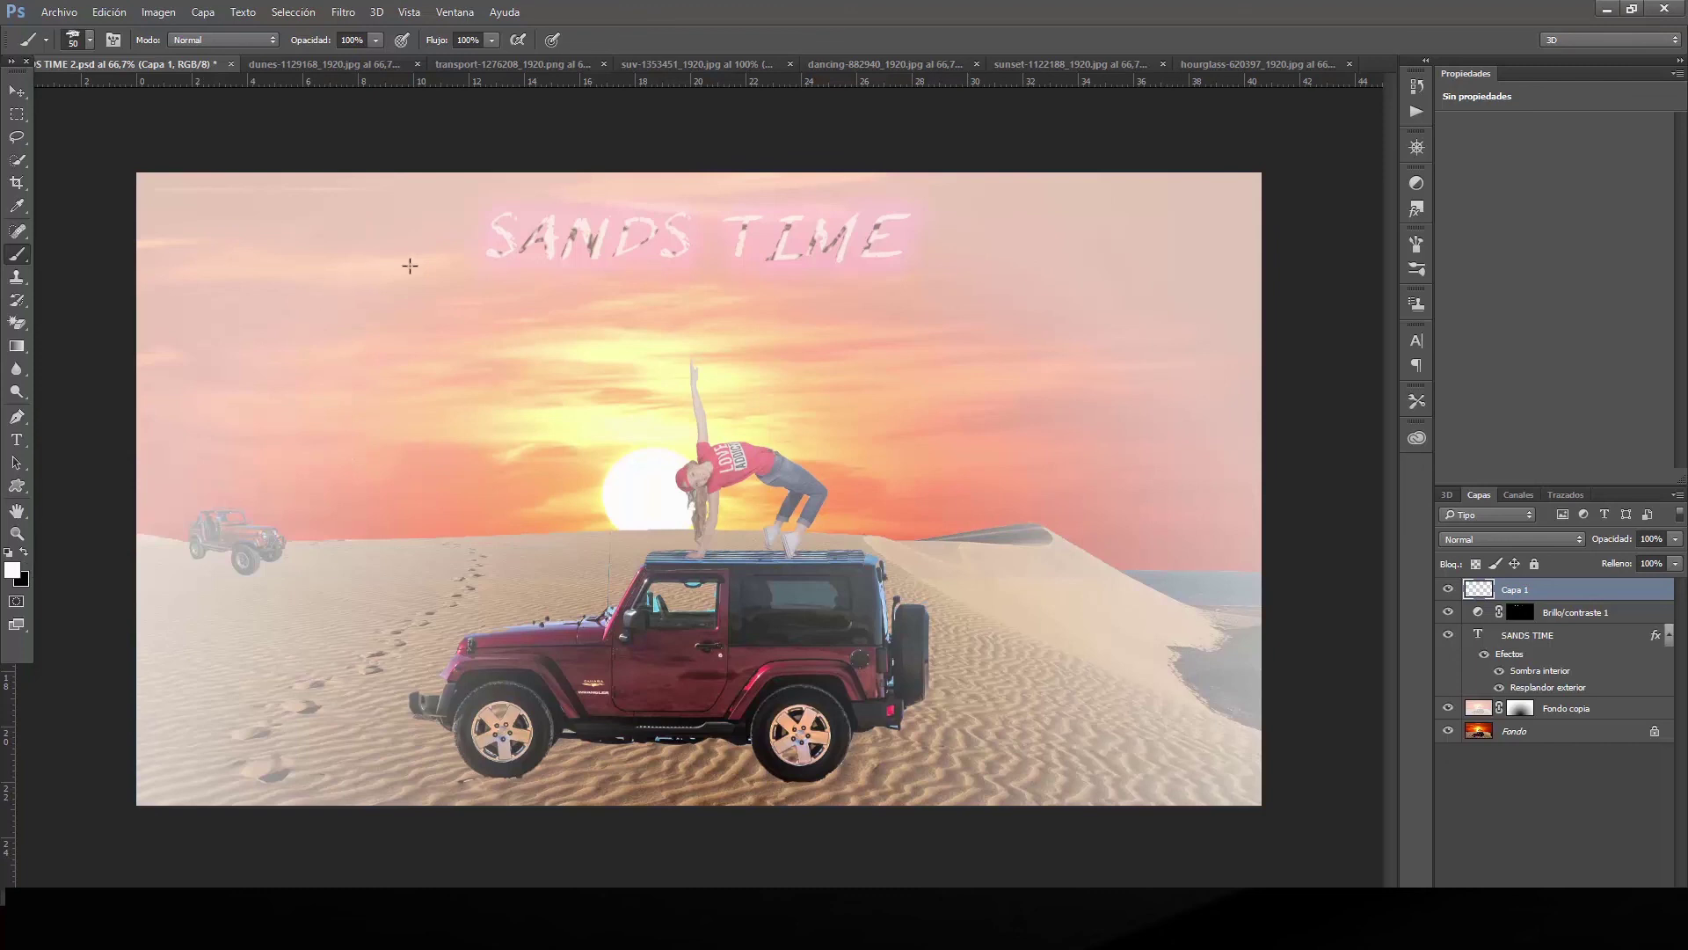
left_click(90, 41)
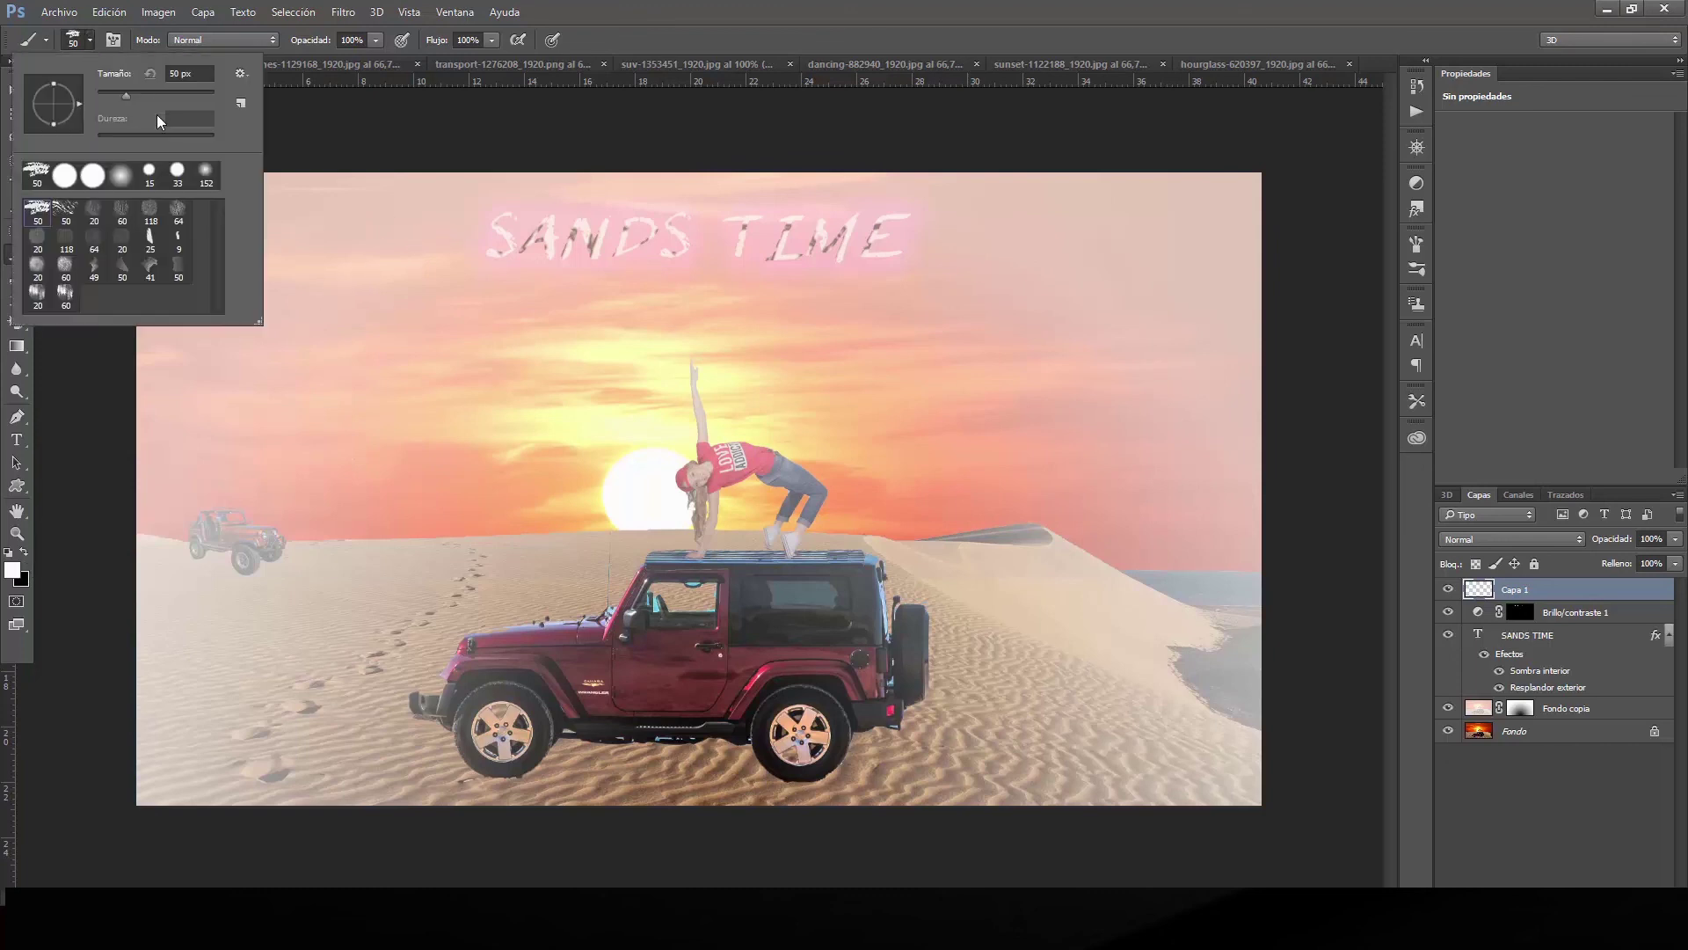
left_click(161, 95)
left_click(453, 238)
left_click_drag(432, 234, 188, 227)
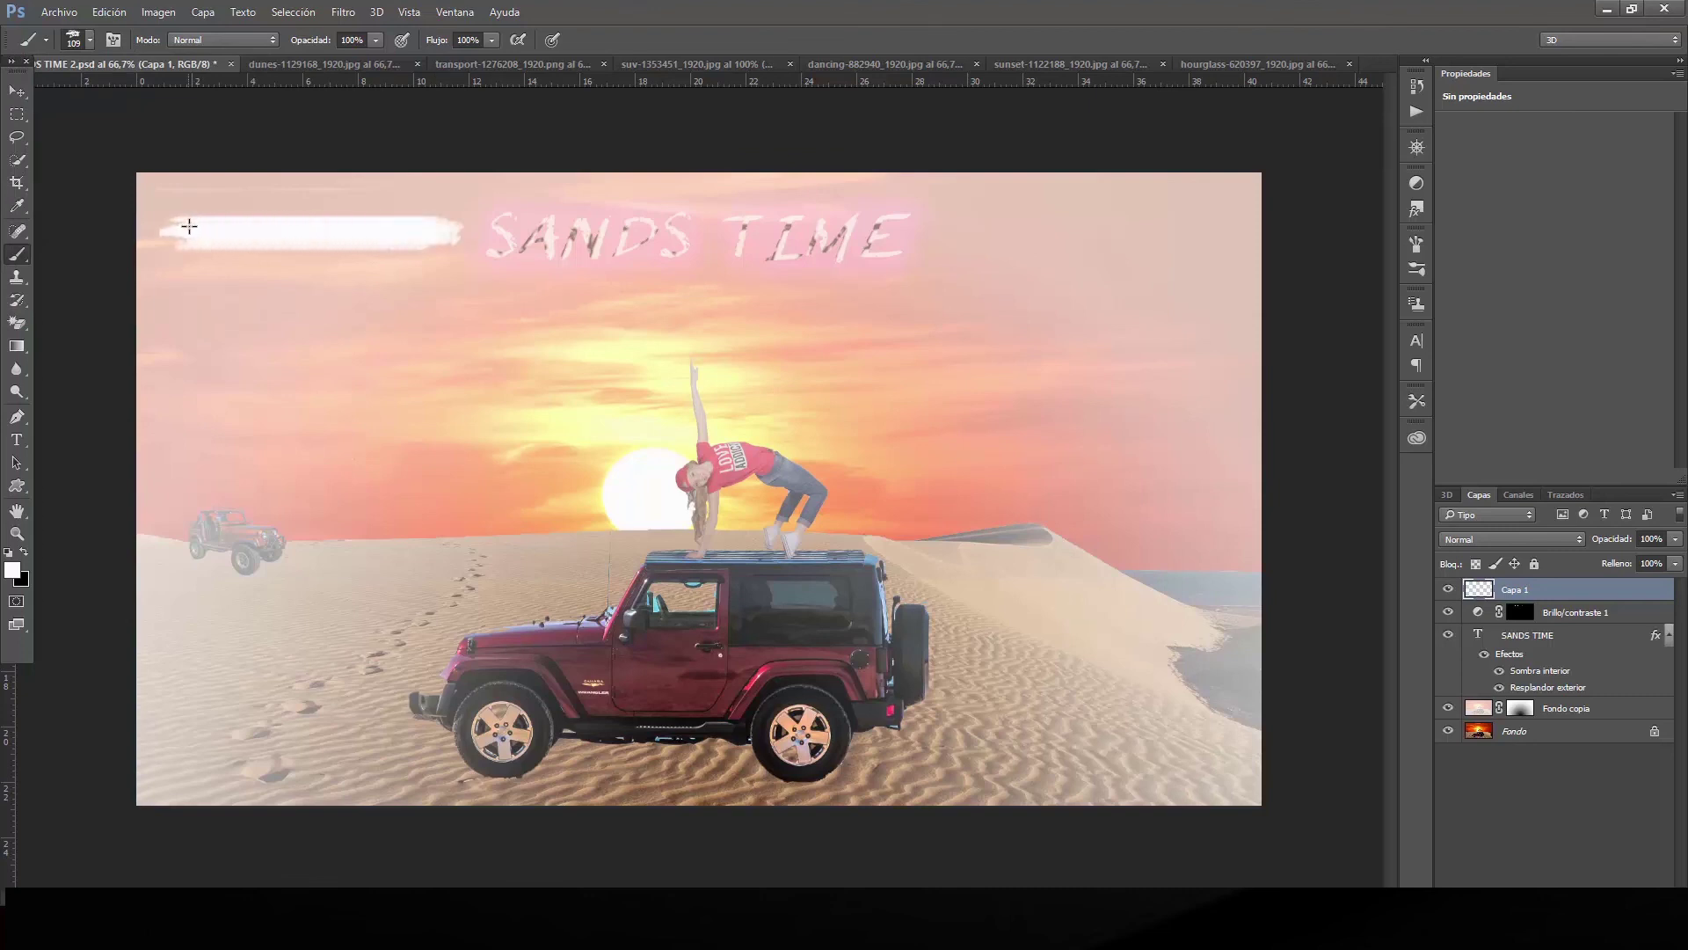
left_click_drag(918, 236, 1219, 255)
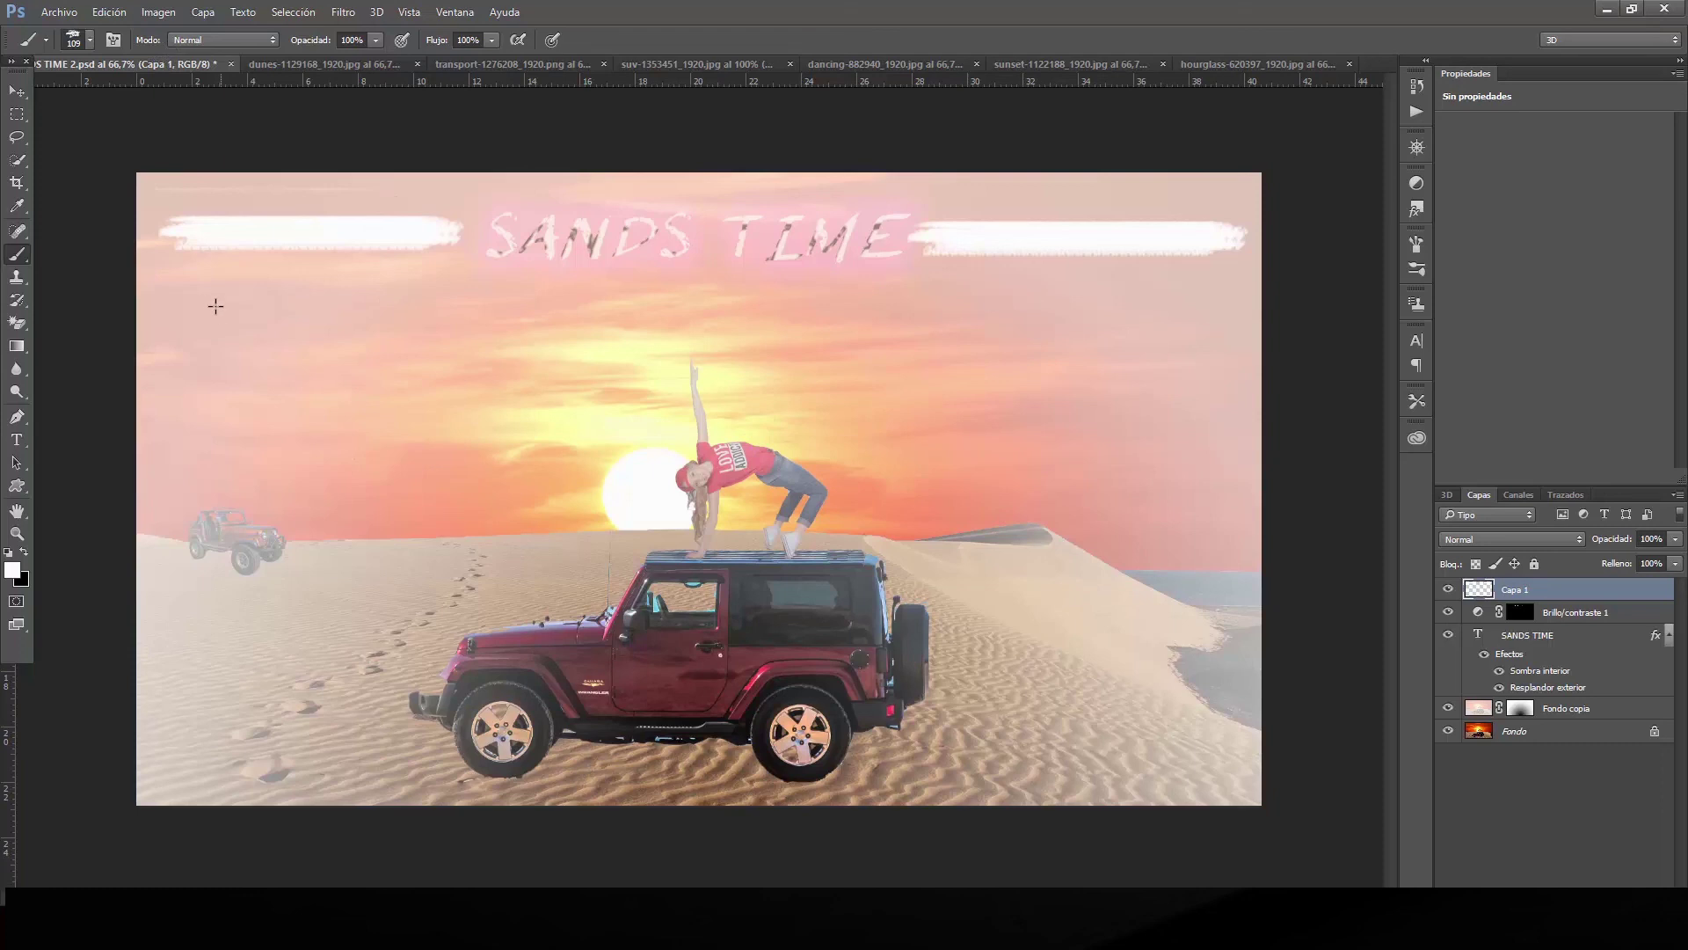
Save the composite to SANDS TIME 2.psd, keeping Maximize Compatibility on.
left_click(59, 13)
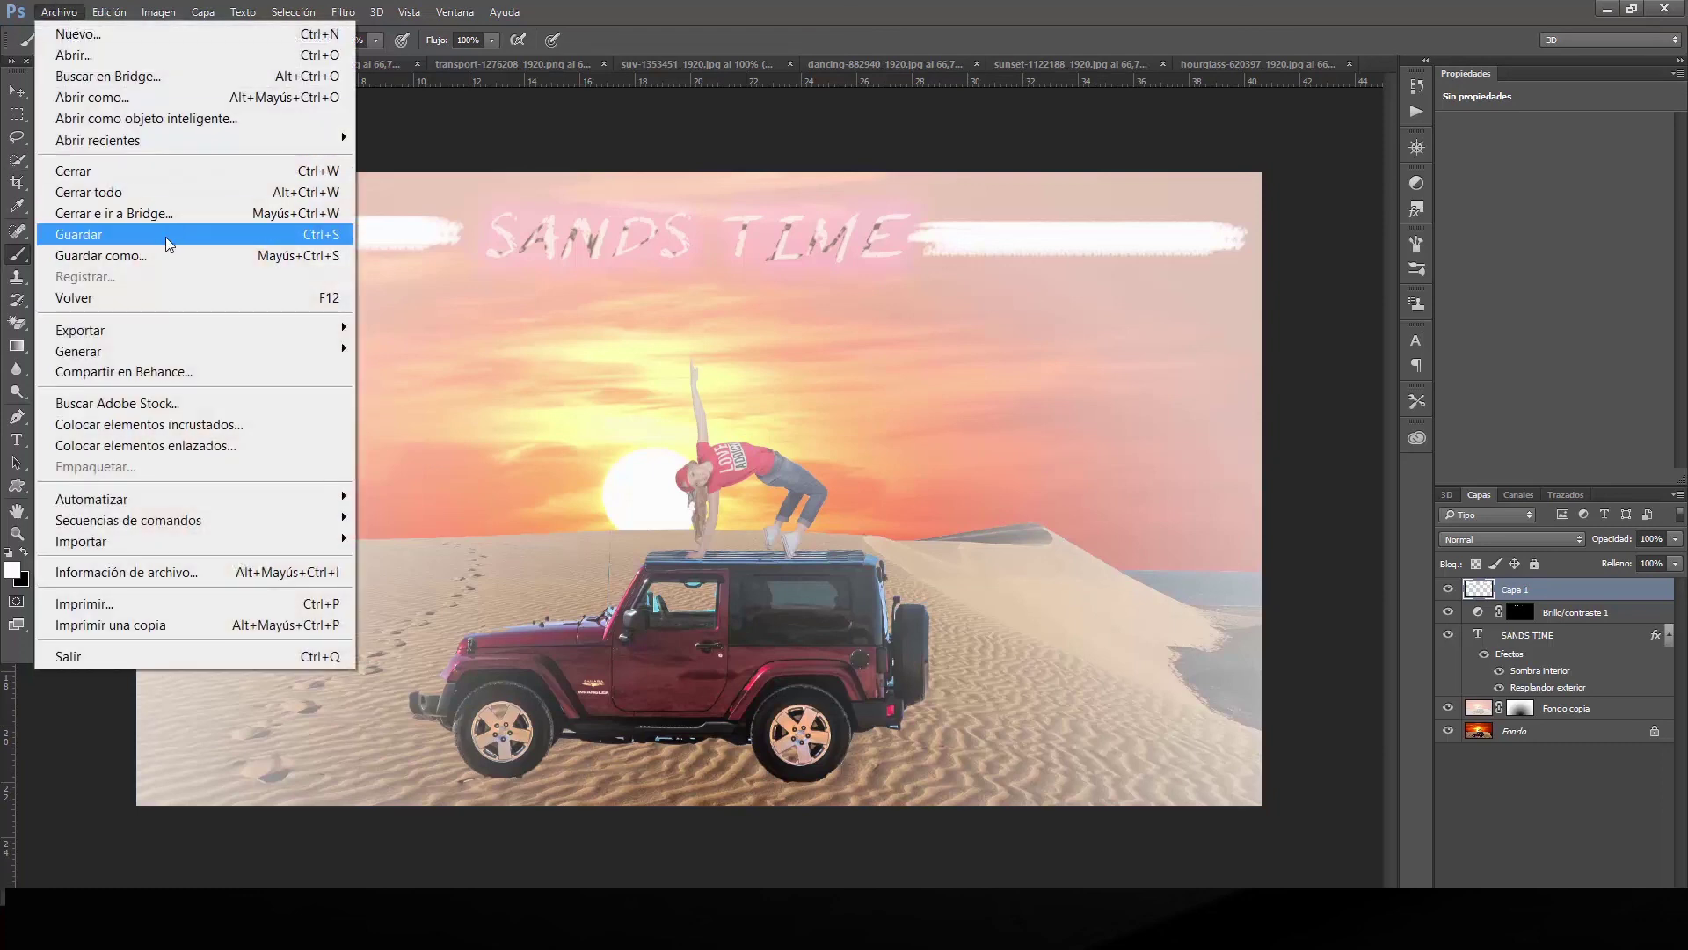
left_click(167, 235)
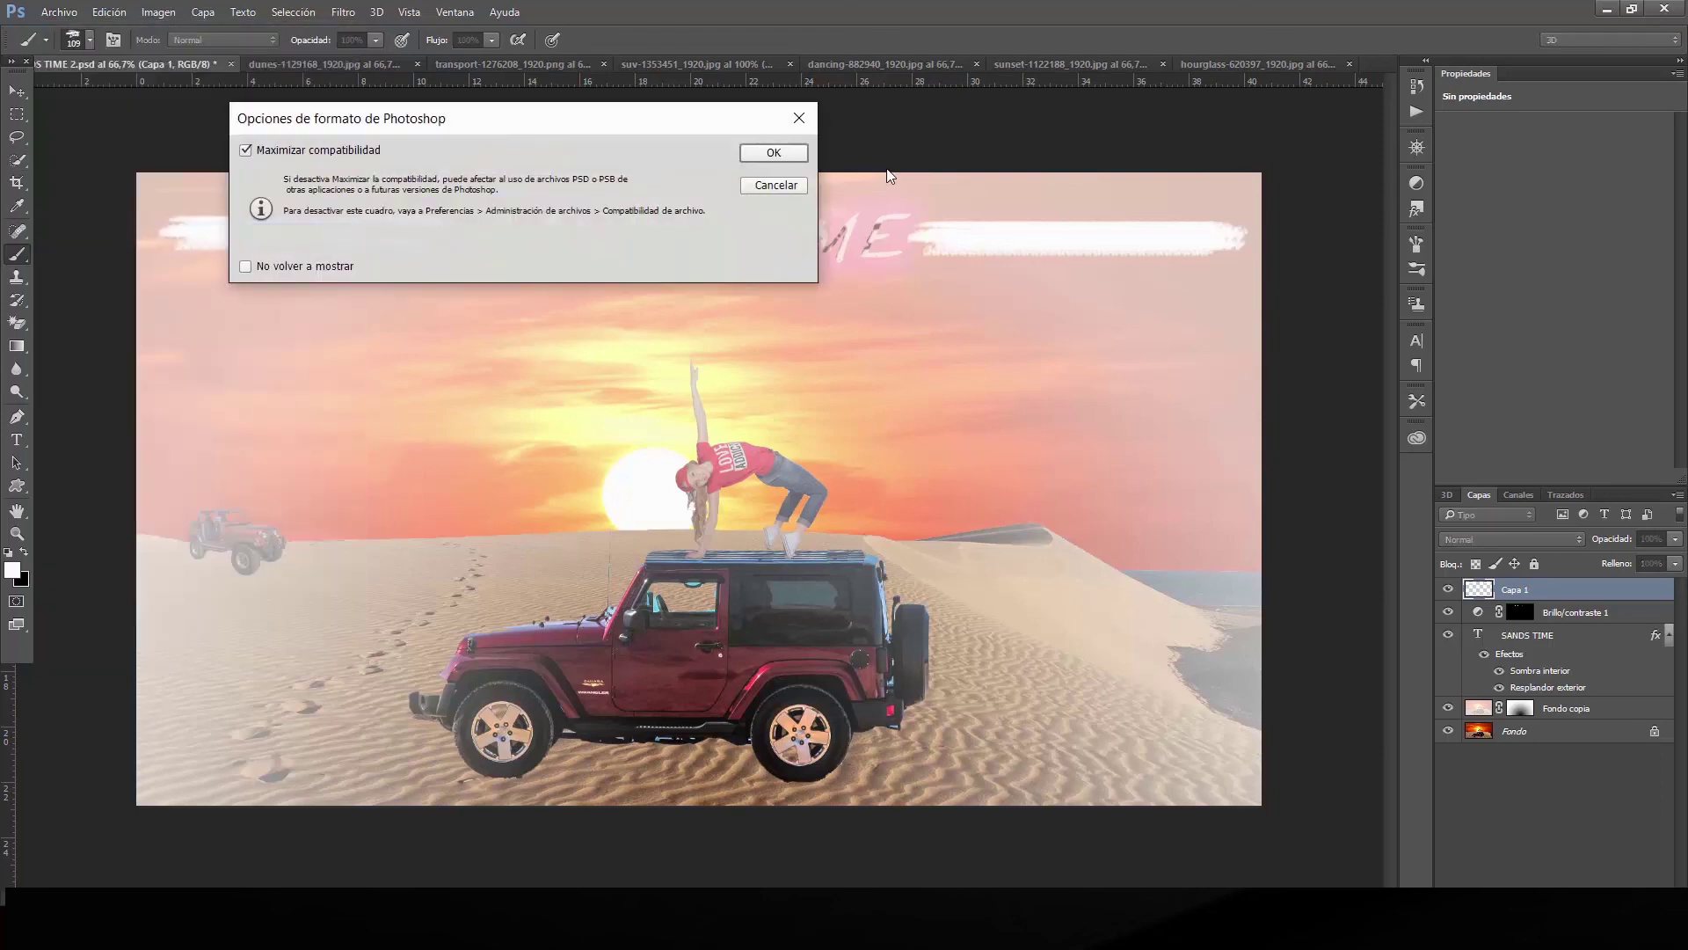
left_click(774, 153)
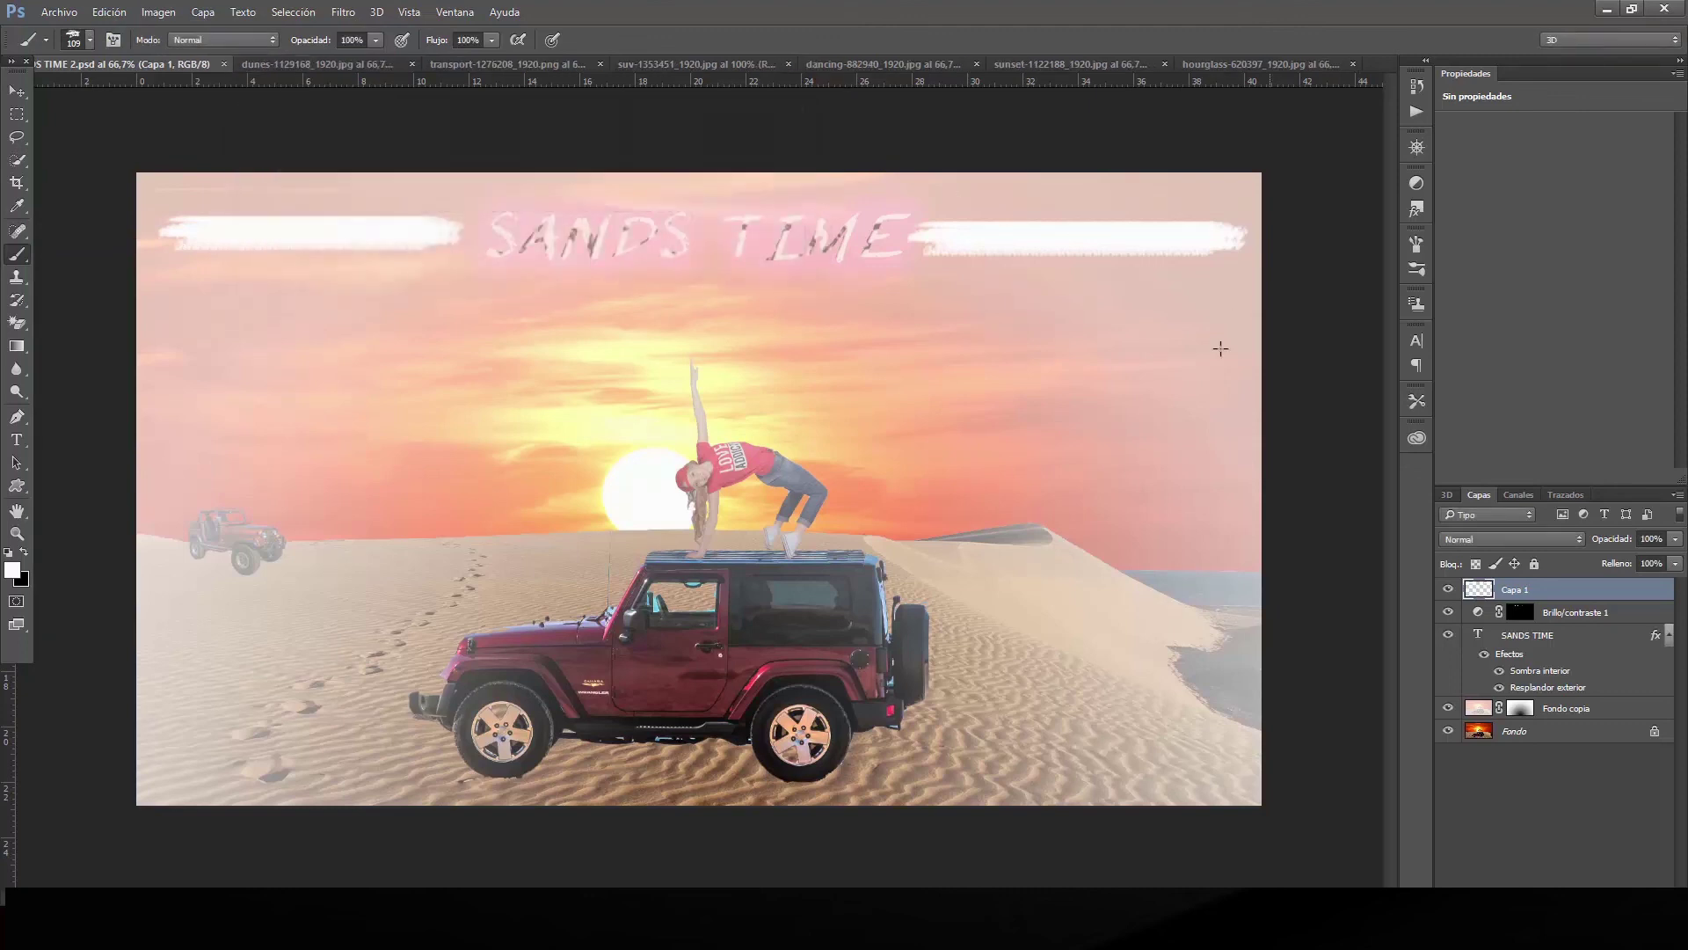